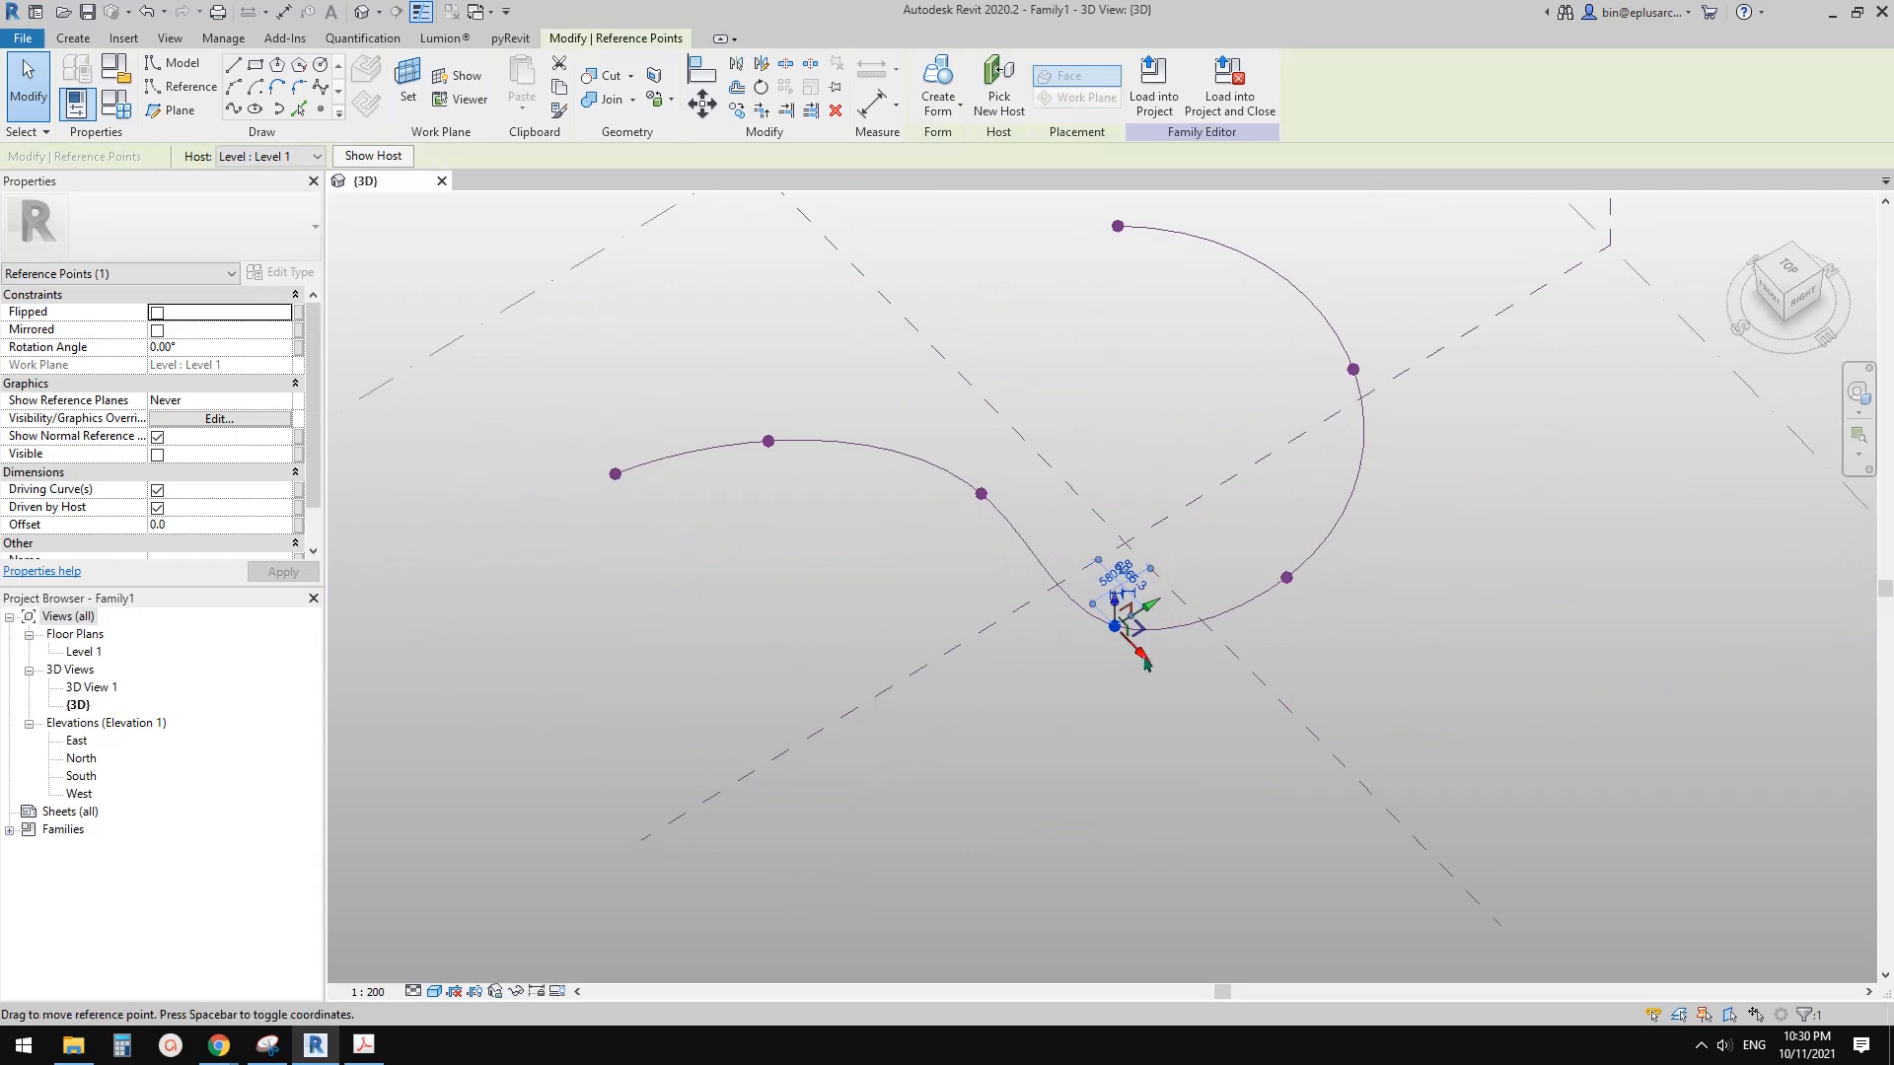
# Step: Shift the selected reference point at the spline's bend slightly inward to smooth the curve
pyautogui.moveTo(1145, 656); pyautogui.dragTo(1133, 579)
pyautogui.click(1132, 580)
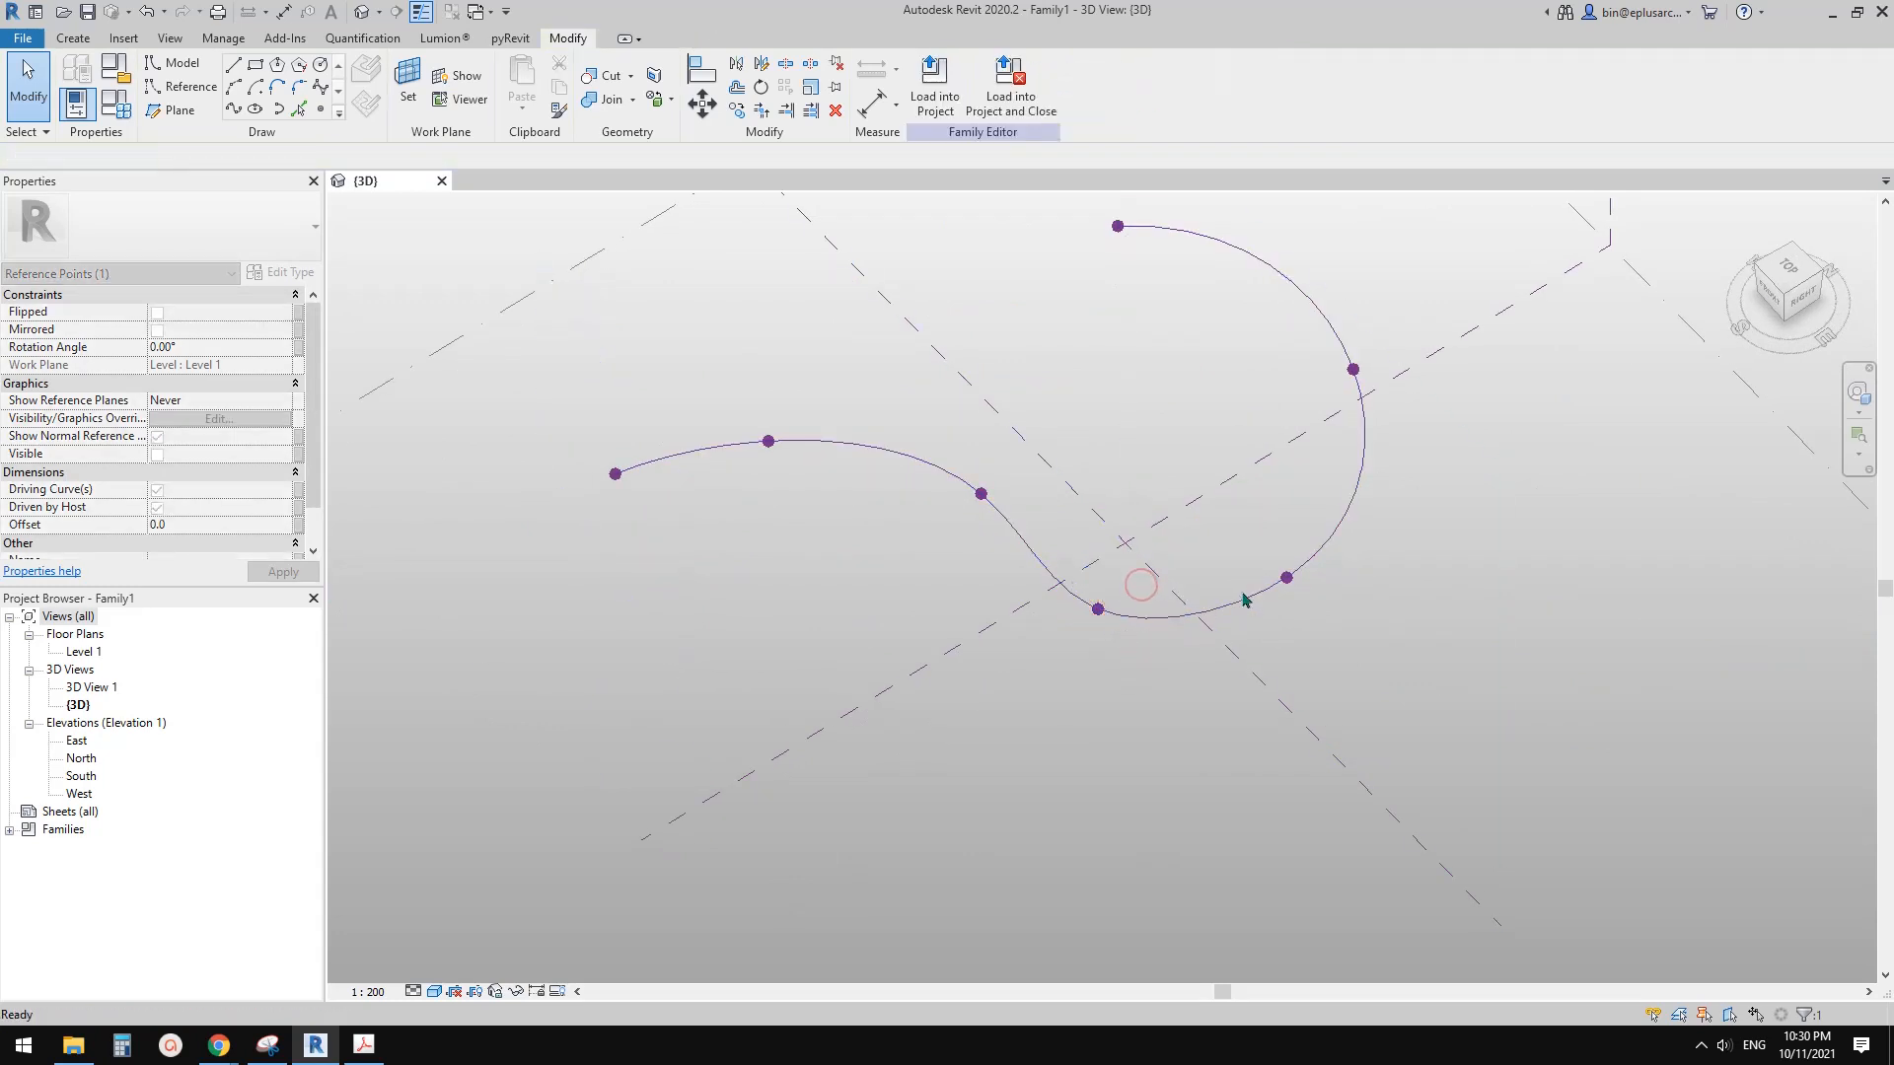
# Step: Copy the whole reference-line spline straight up by 7000 in the front view
pyautogui.click(1357, 476)
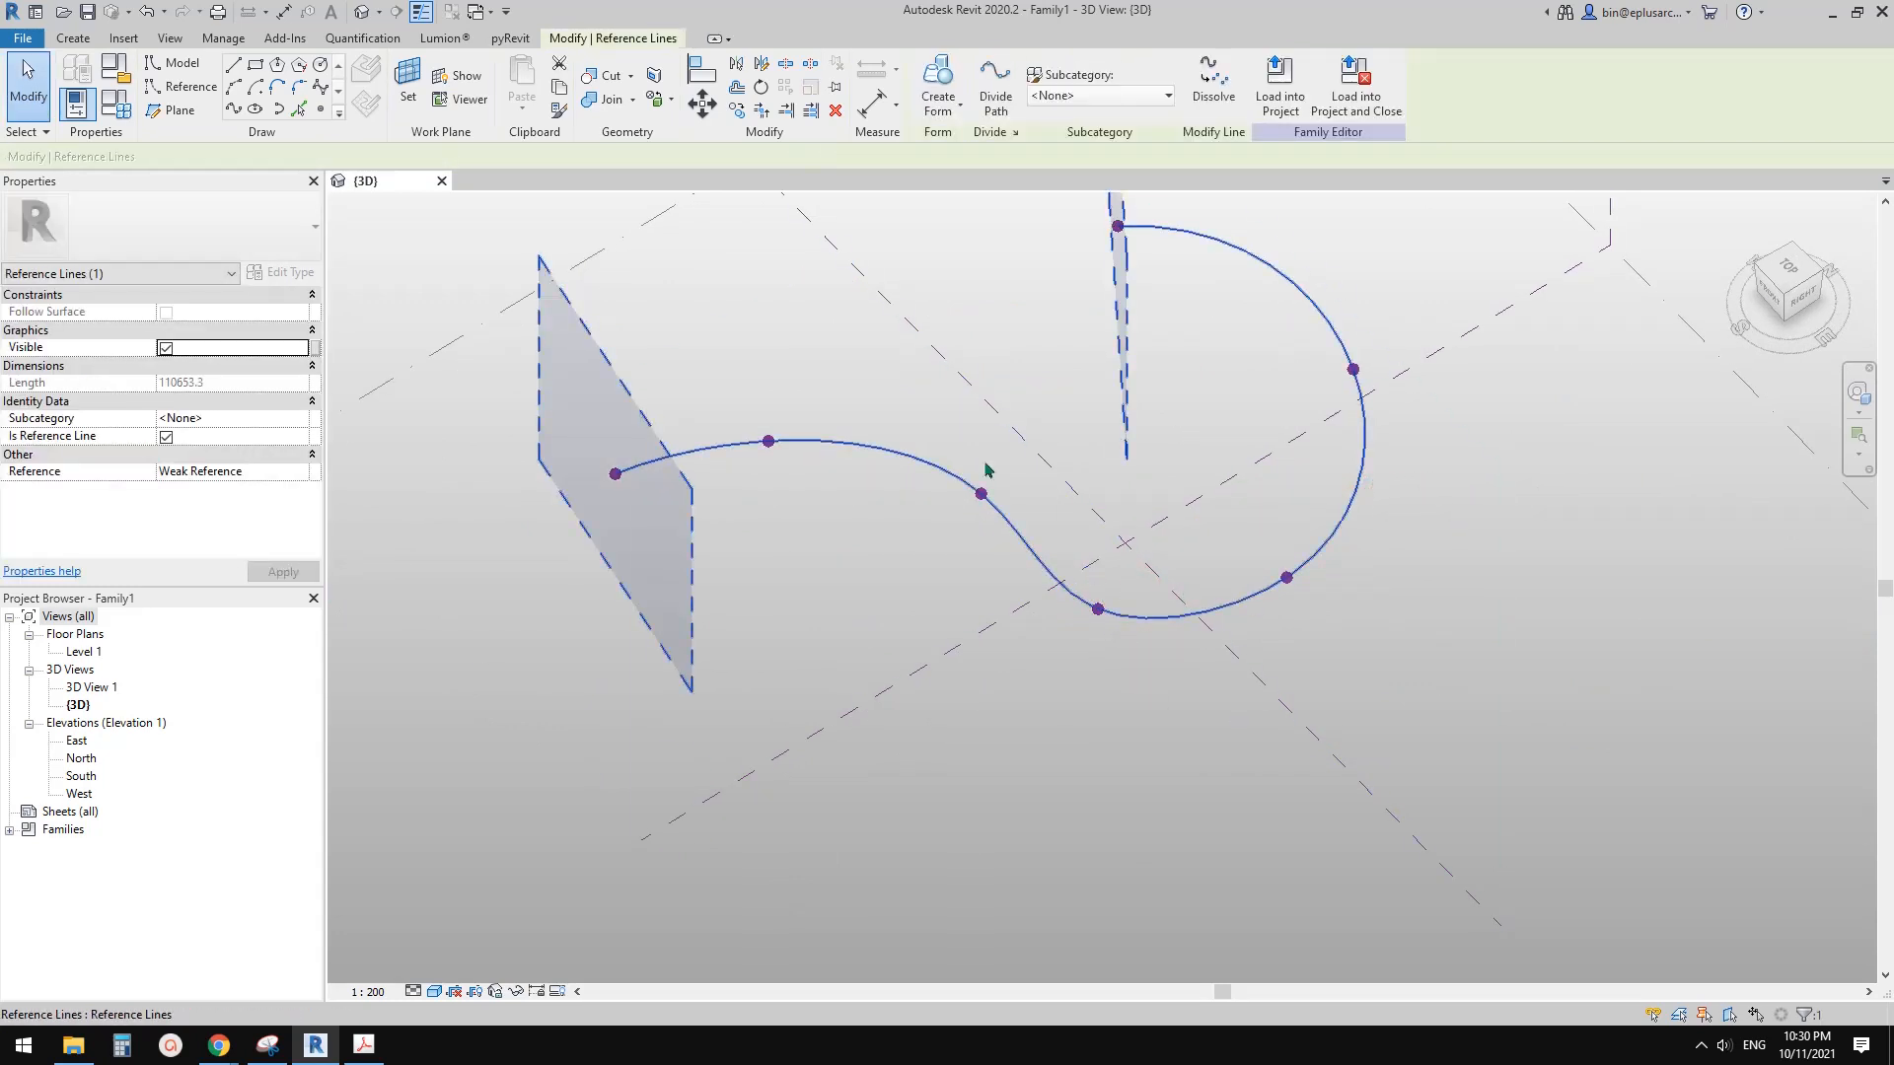
pyautogui.keyDown('shift'); pyautogui.moveTo(985, 473); pyautogui.dragTo(1393, 340, button='middle'); pyautogui.keyUp('shift')
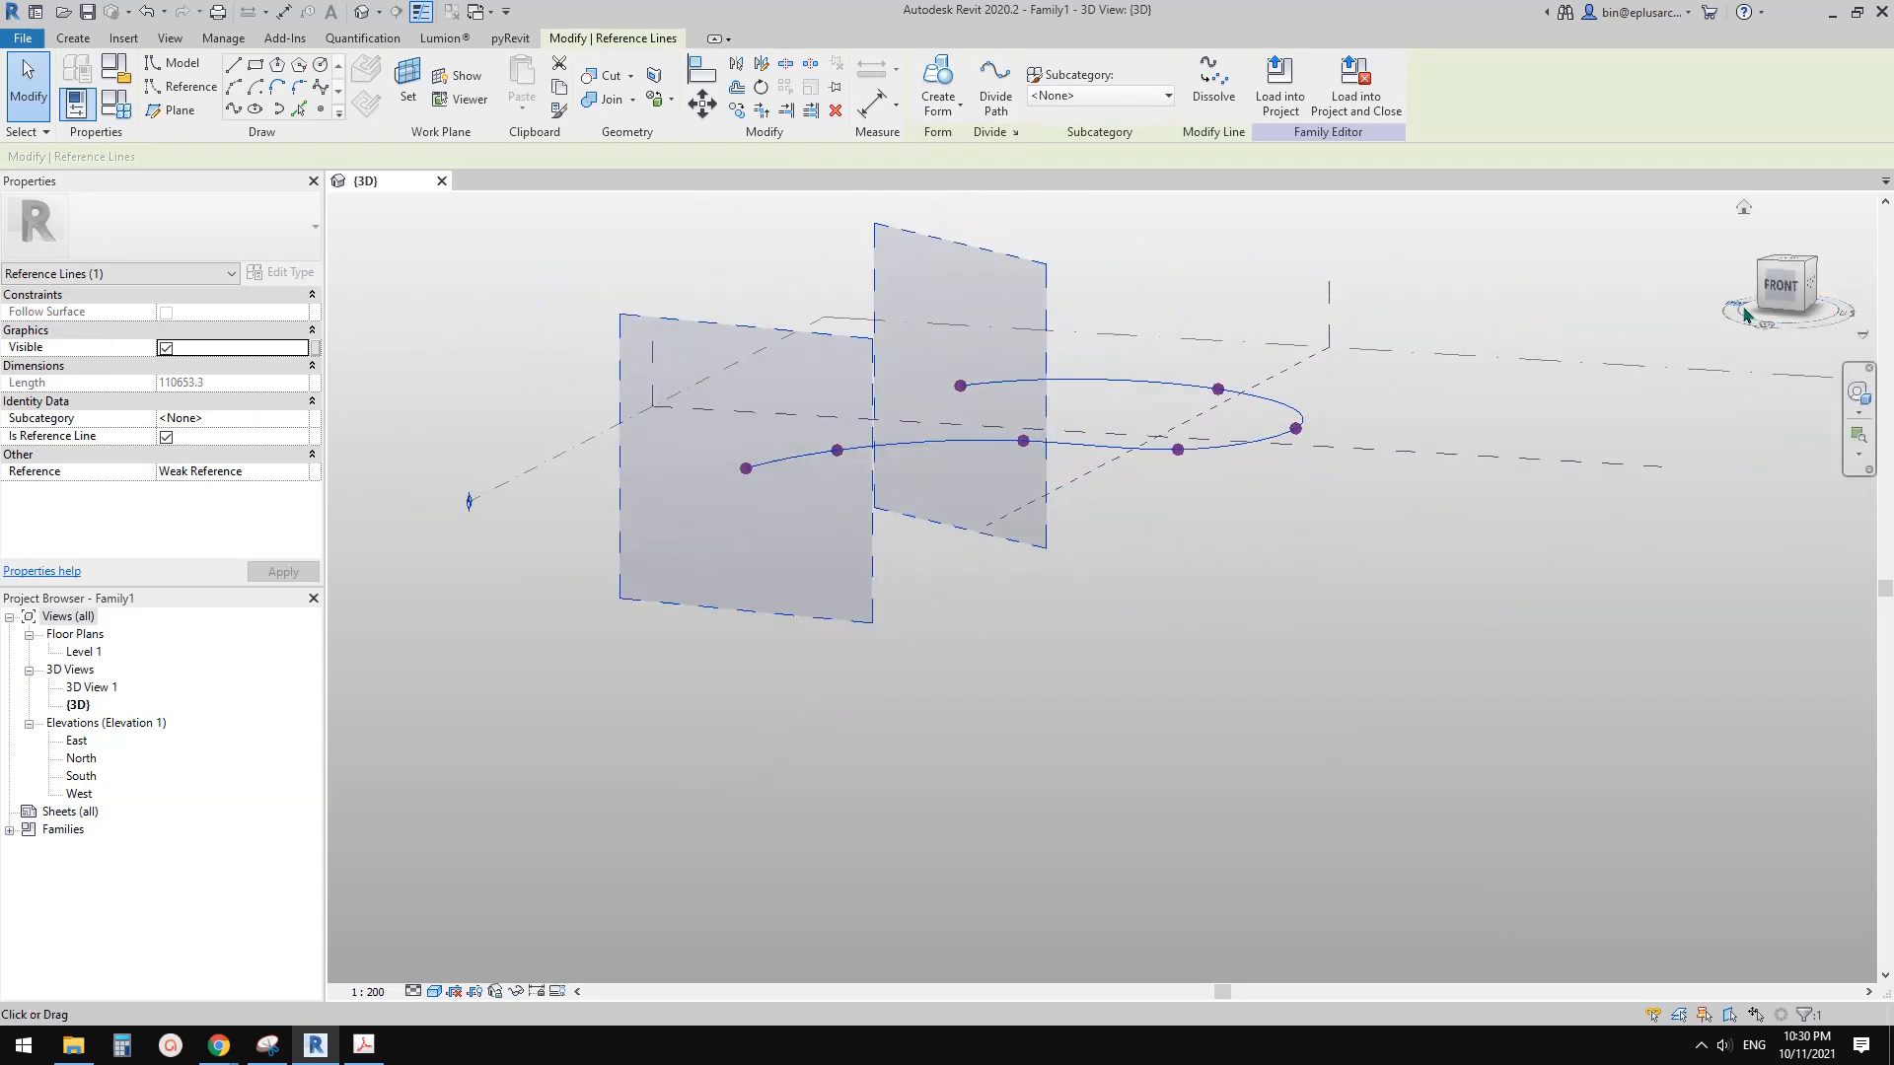
pyautogui.click(1781, 294)
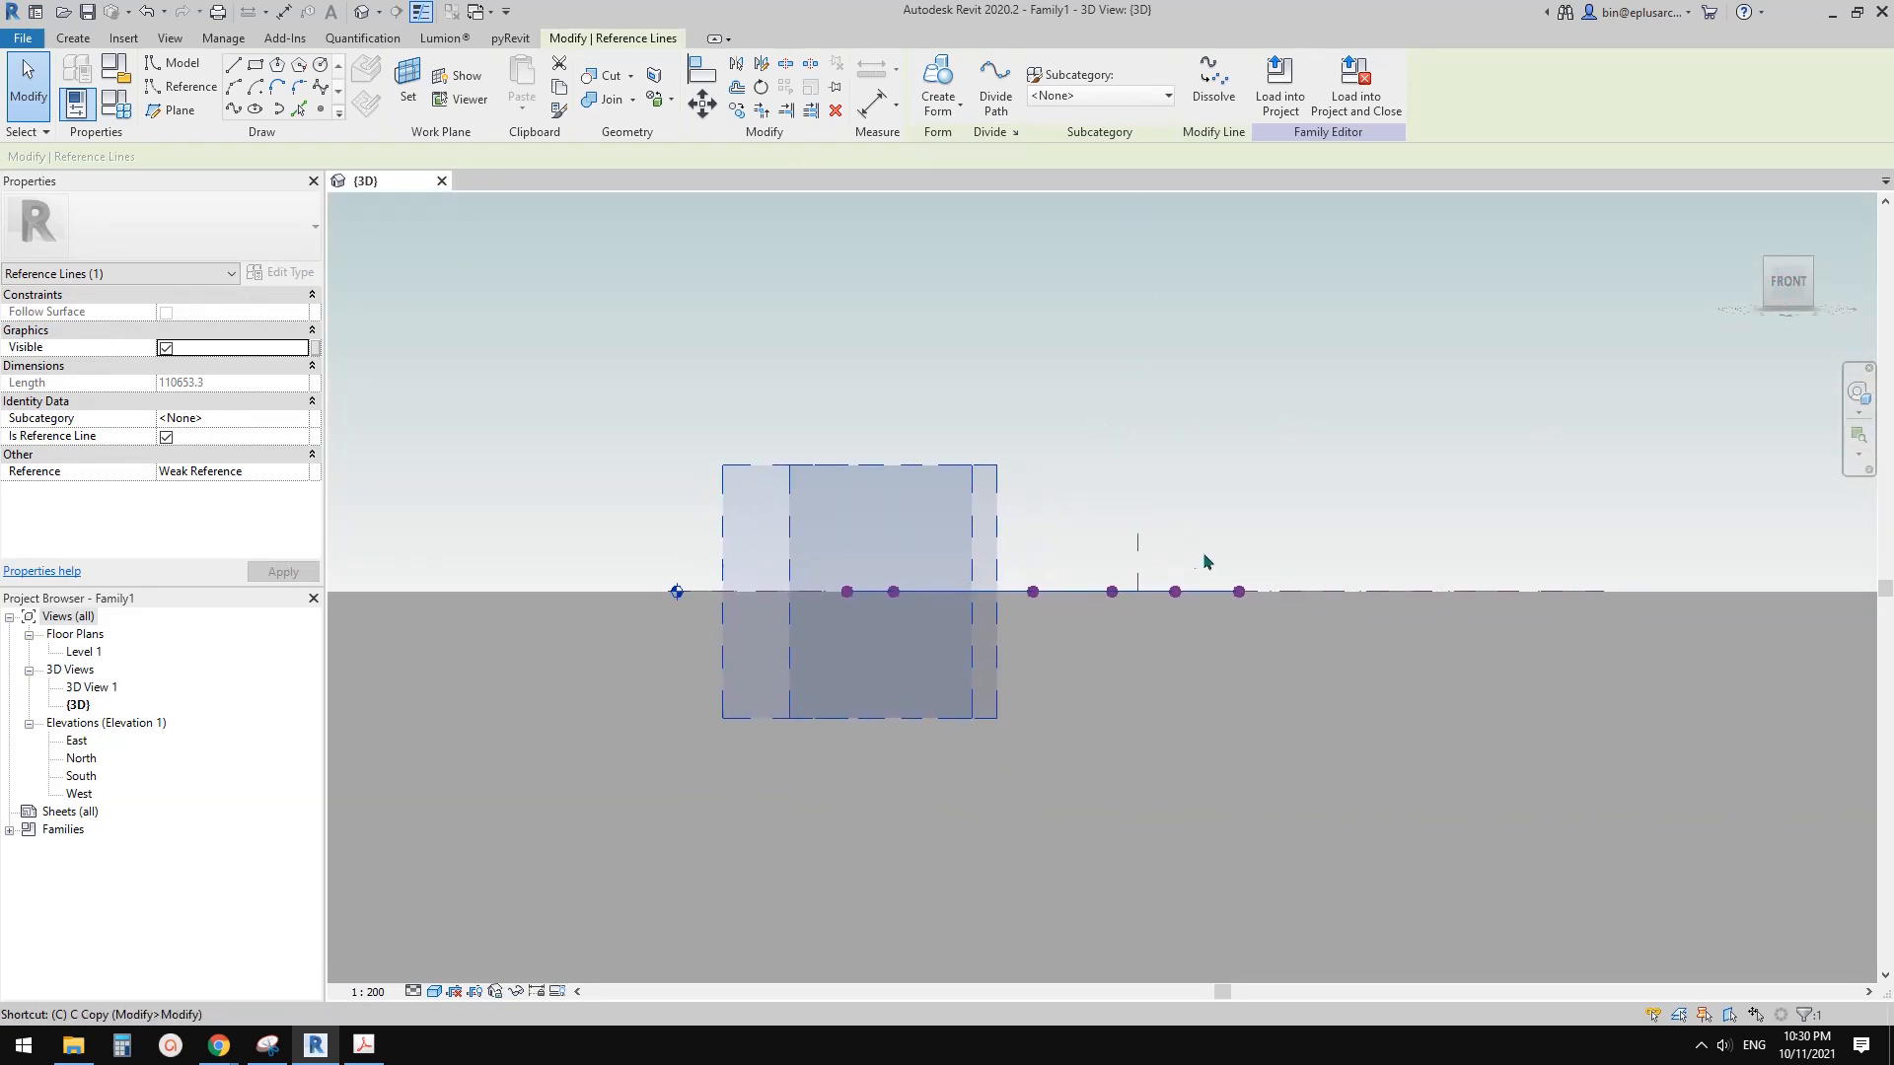
pyautogui.press('m')
pyautogui.press('v')
pyautogui.click(1213, 592)
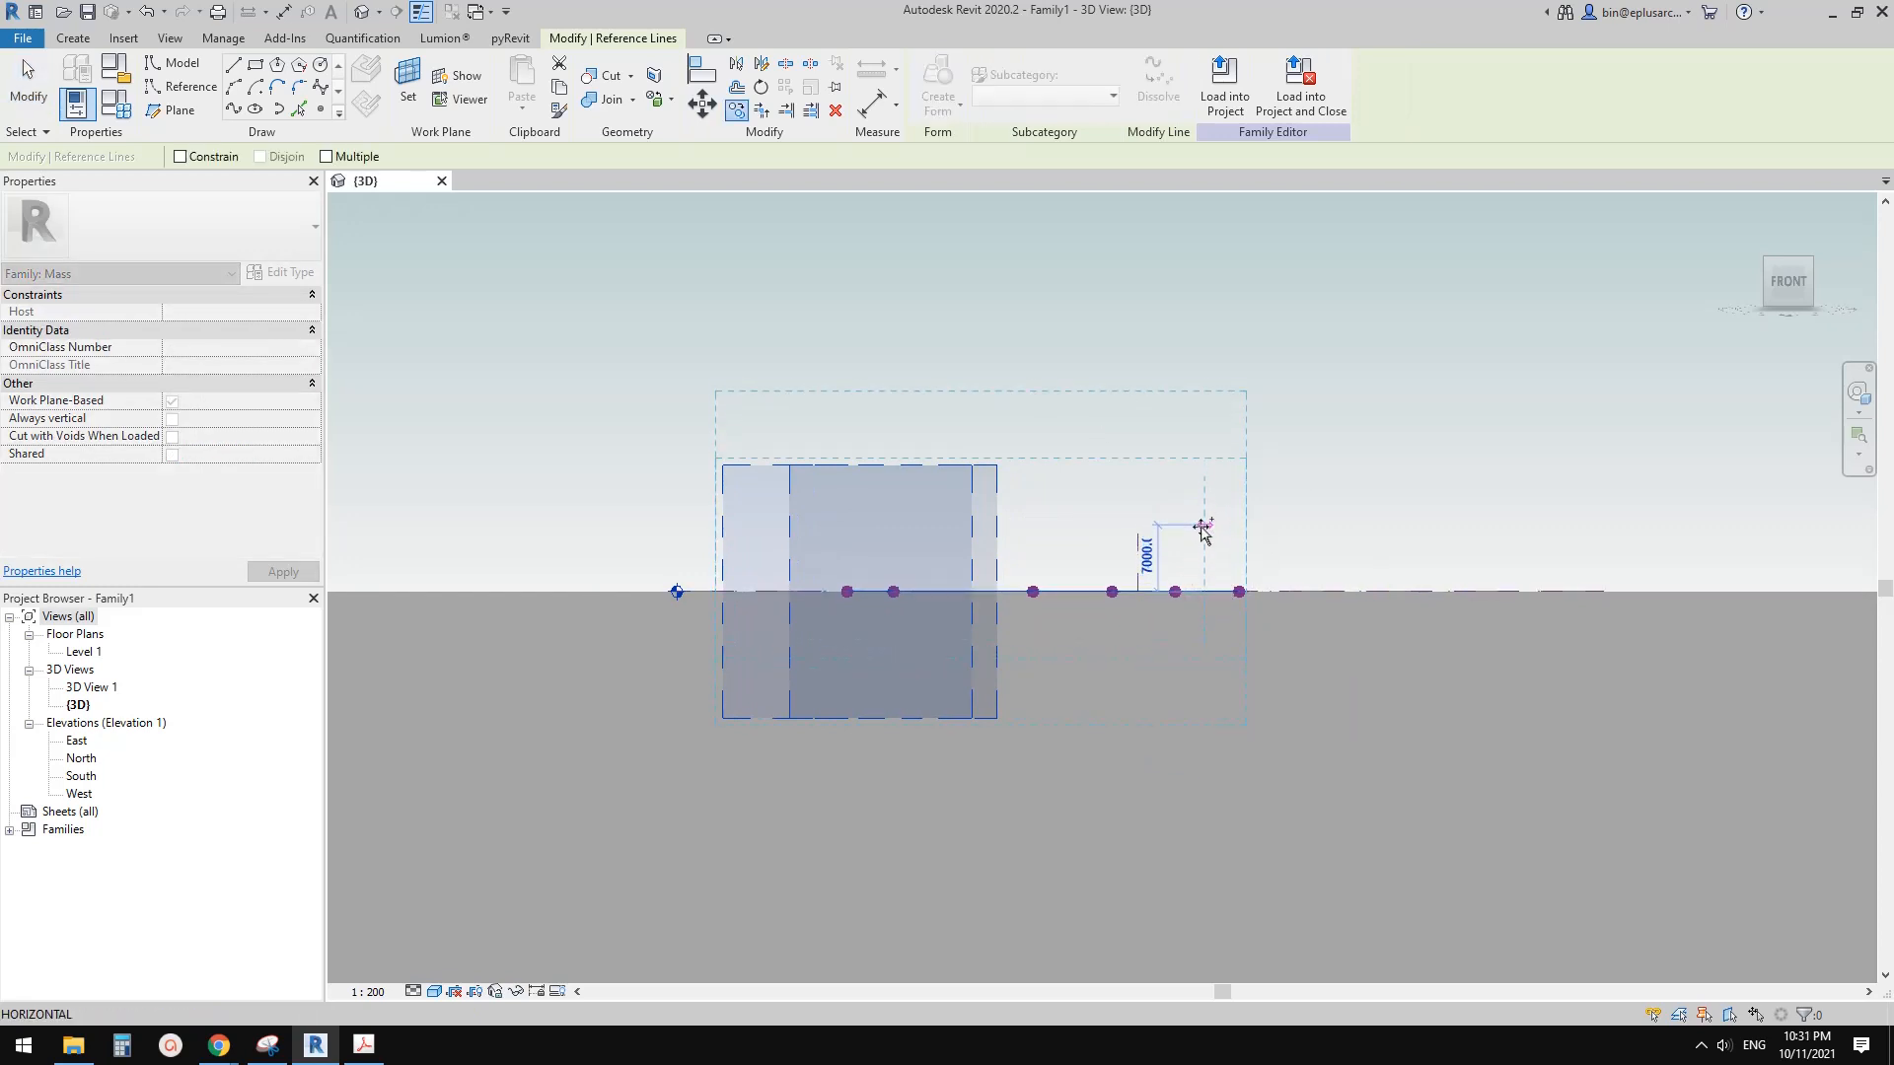
pyautogui.click(1201, 528)
# Step: Copy the raised spline straight up again at the same spacing to make a third, topmost curve
pyautogui.press('m')
pyautogui.press('v')
pyautogui.click(1201, 528)
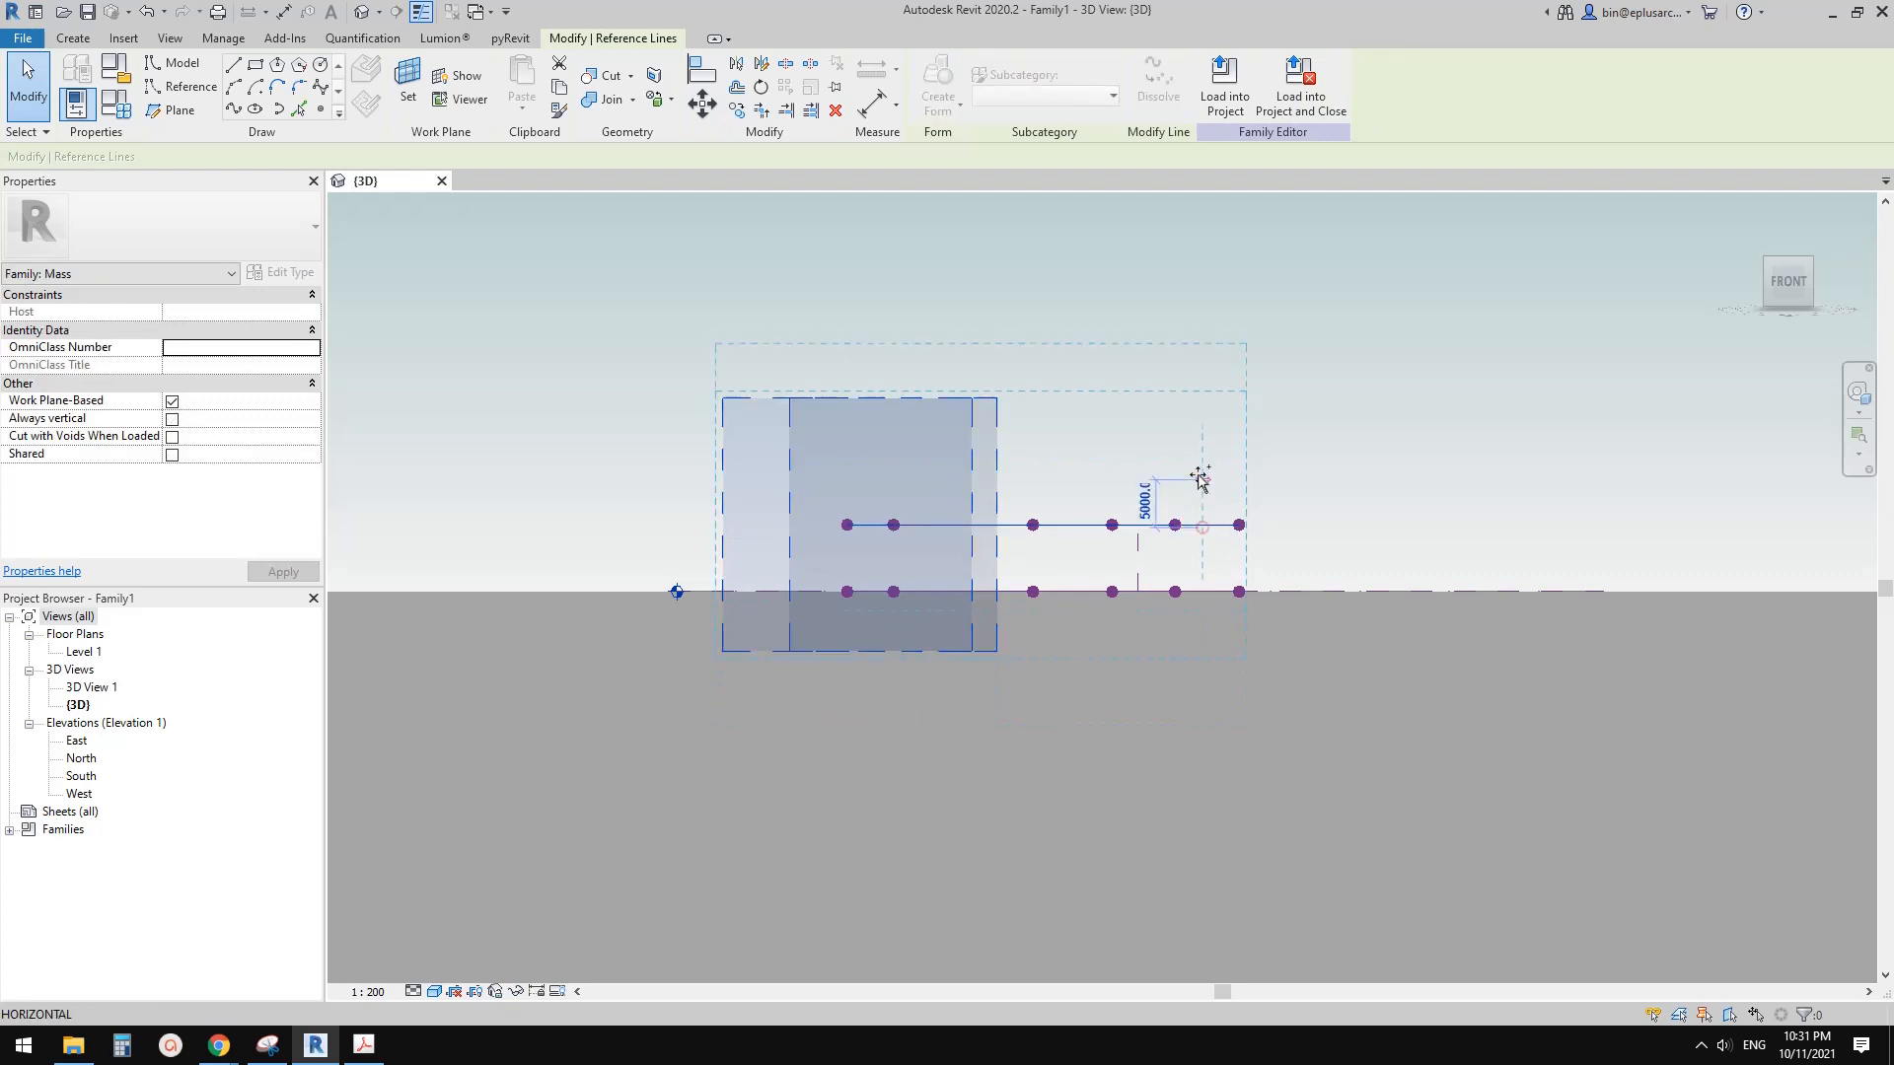
pyautogui.click(1204, 465)
pyautogui.press('Escape')
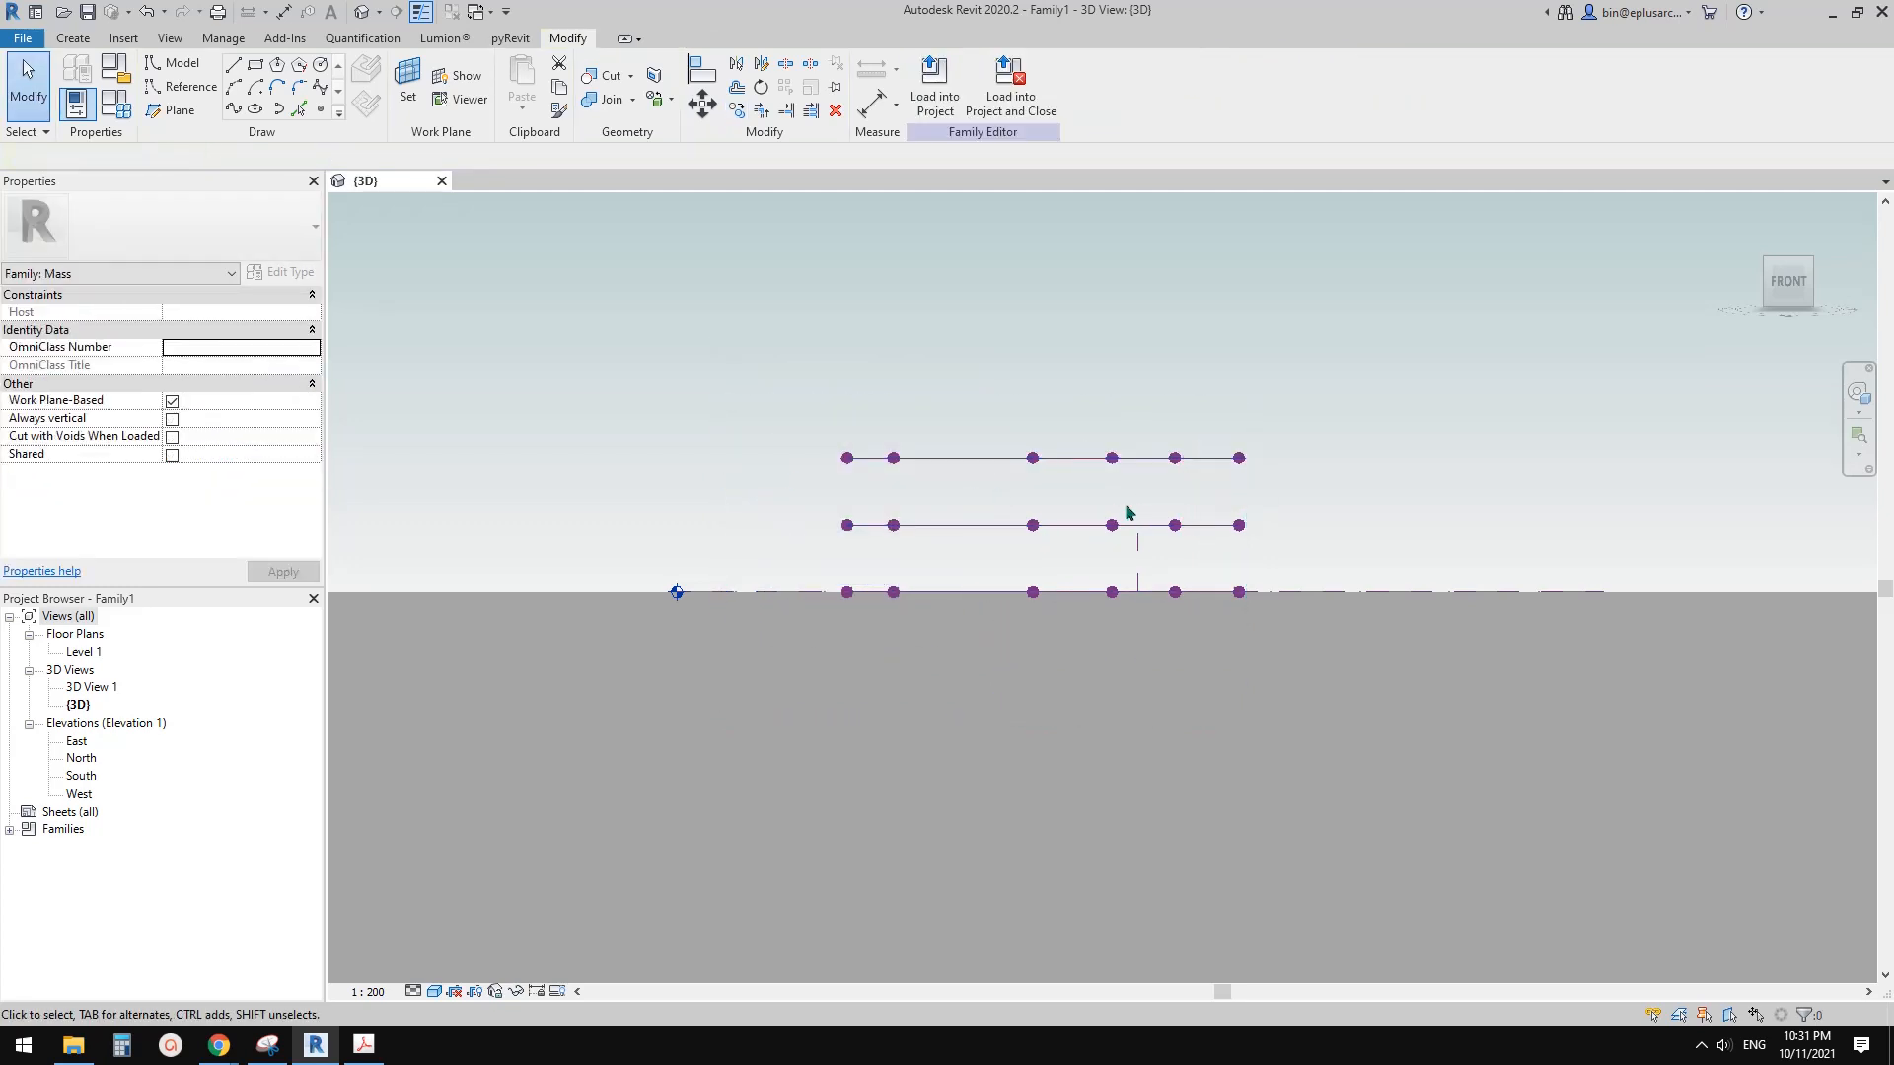
# Step: Examine the curved building facade photo in the Google Docs document, then return to the Revit 3D view
pyautogui.keyDown('shift'); pyautogui.moveTo(1124, 511); pyautogui.dragTo(1183, 769, button='middle'); pyautogui.keyUp('shift')
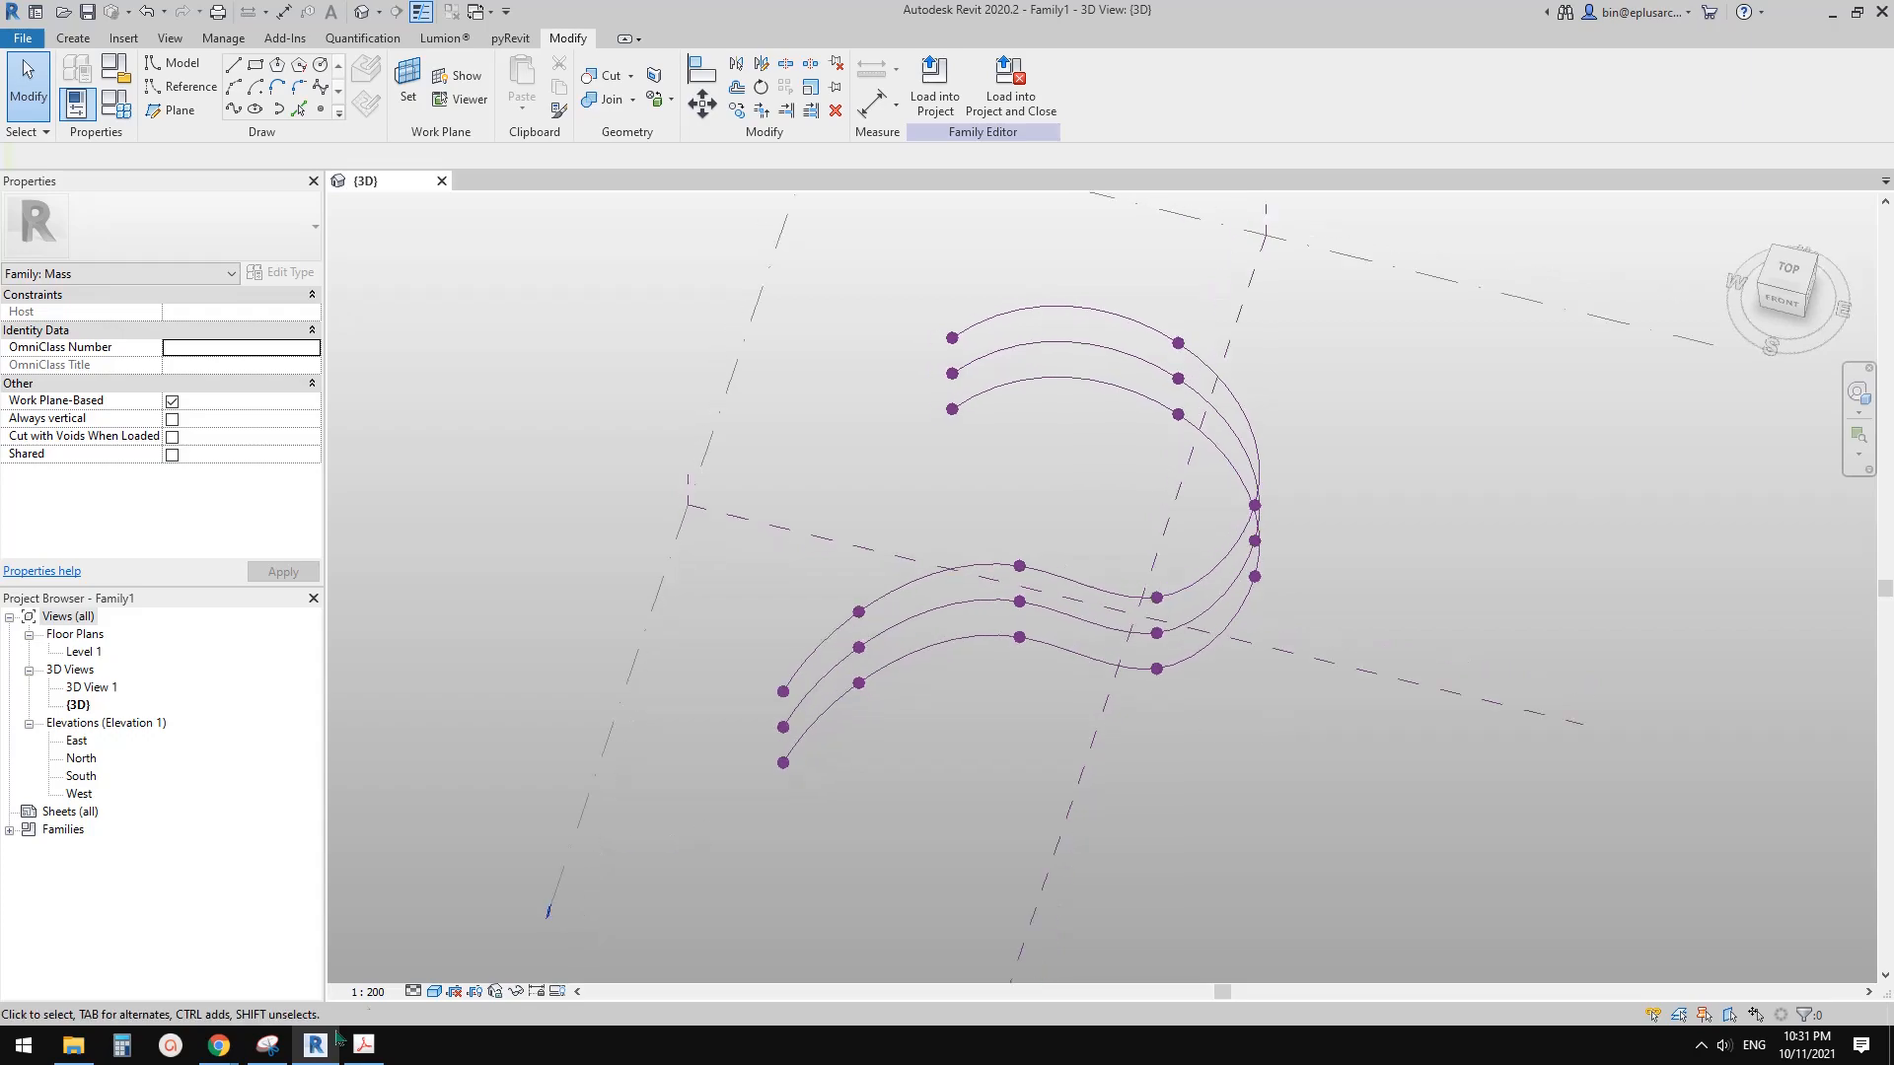
pyautogui.moveTo(221, 1048)
pyautogui.click(511, 982)
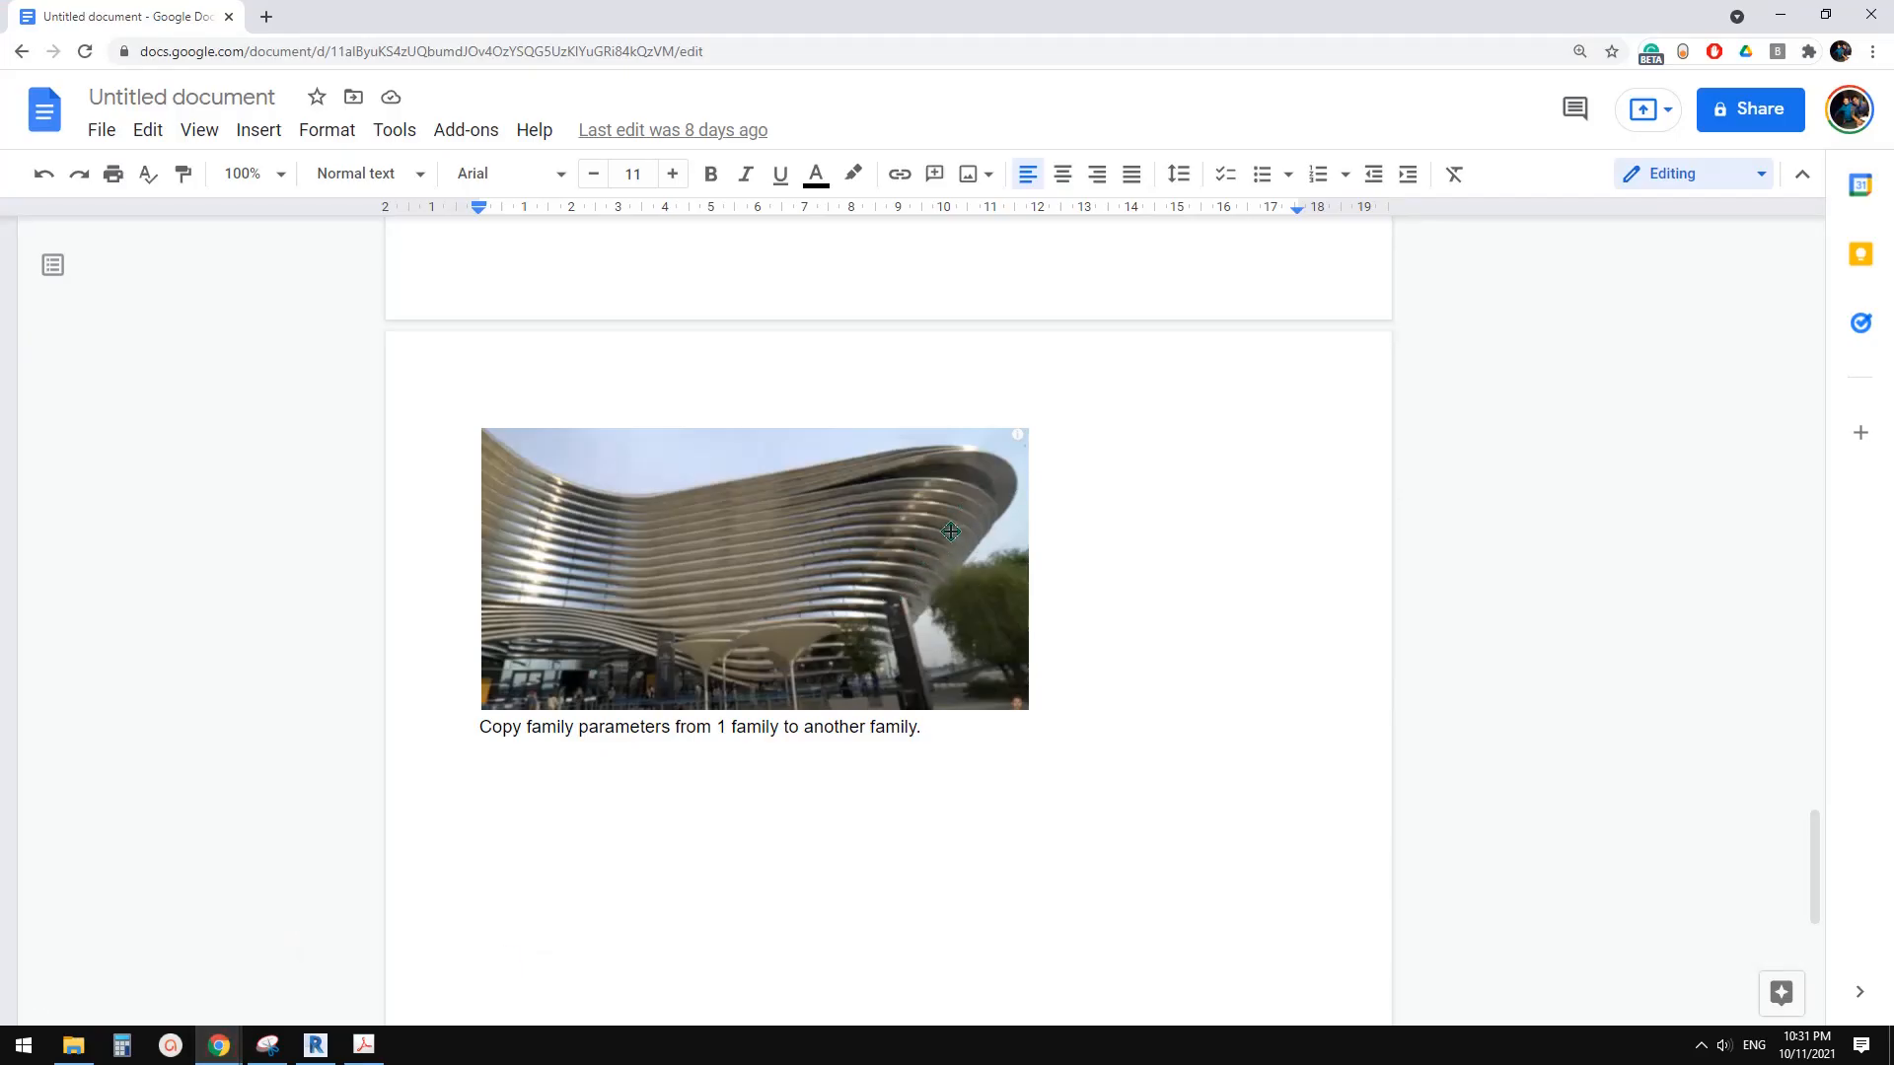
pyautogui.click(336, 1044)
# Step: Try to shift the middle curve's two outer-bend reference points outward with the Move tool
pyautogui.keyDown('shift'); pyautogui.moveTo(1134, 395); pyautogui.dragTo(1231, 729, button='middle'); pyautogui.keyUp('shift')
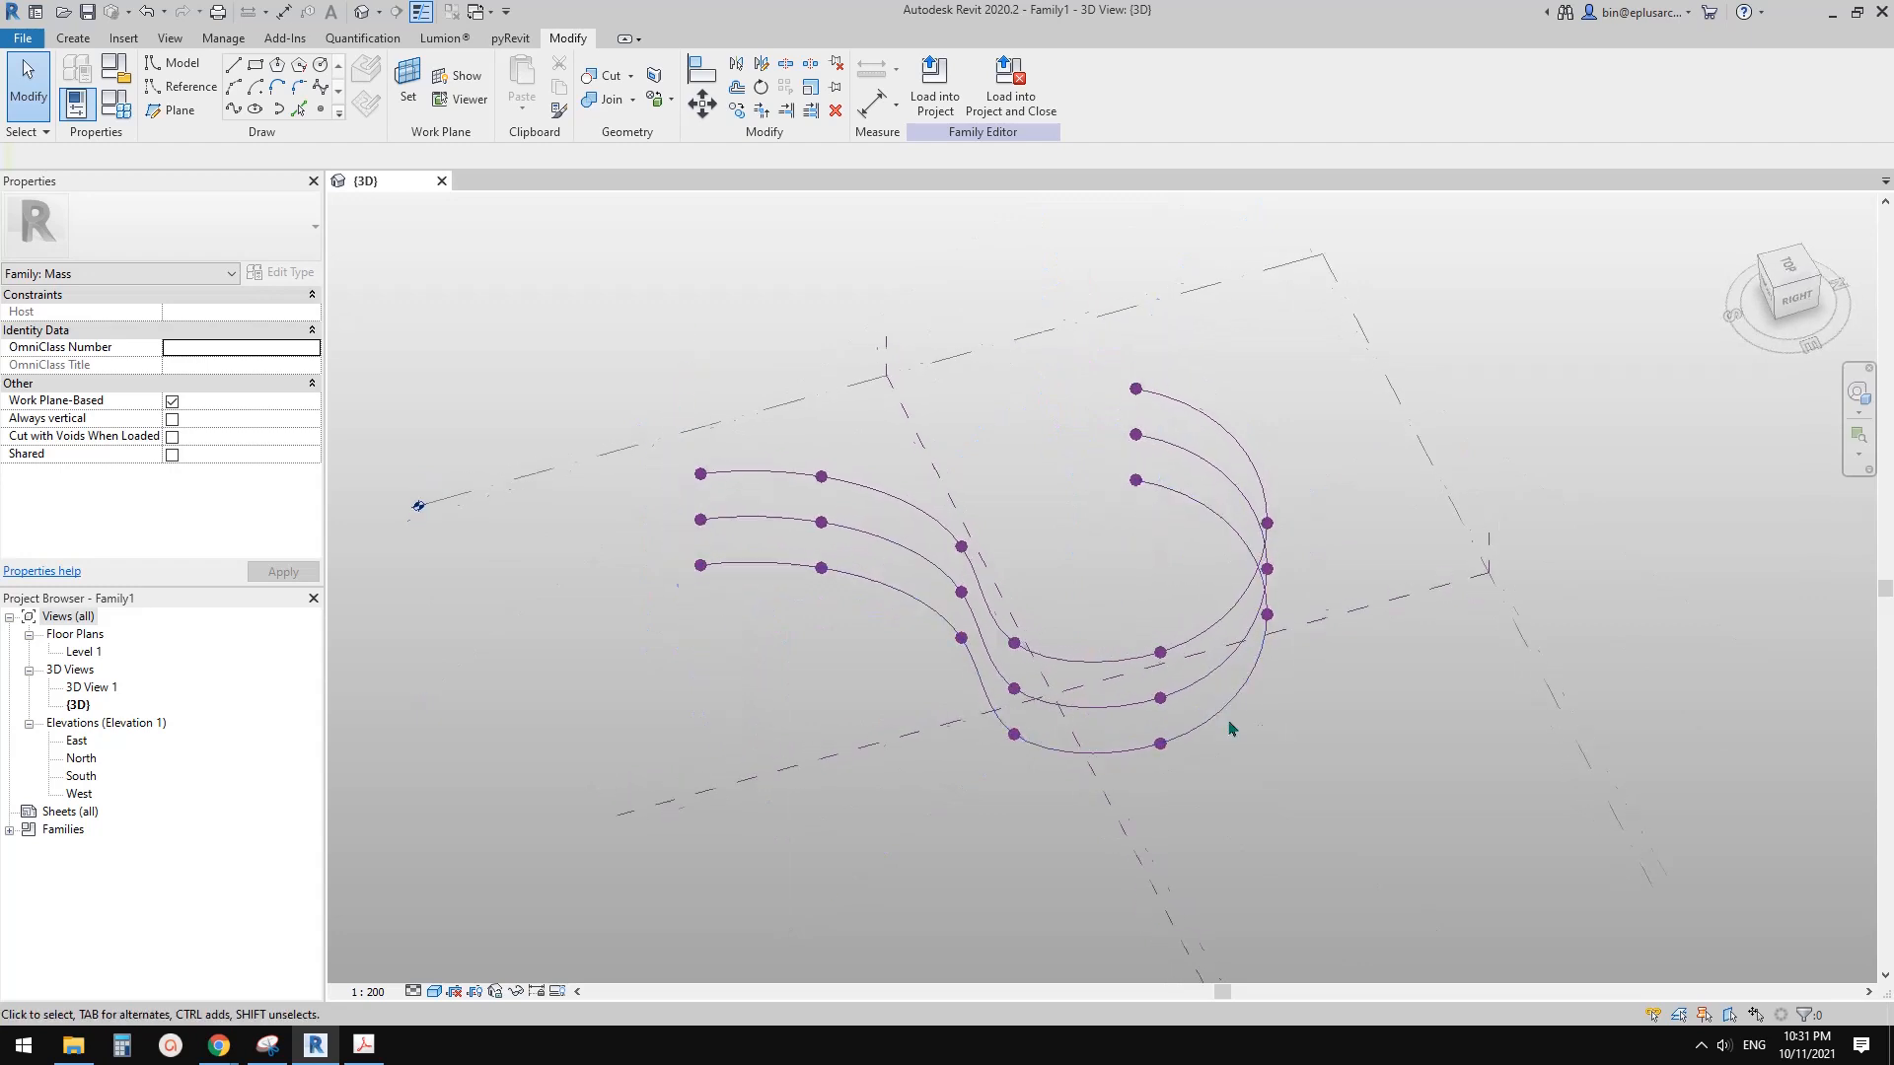
pyautogui.click(1164, 697)
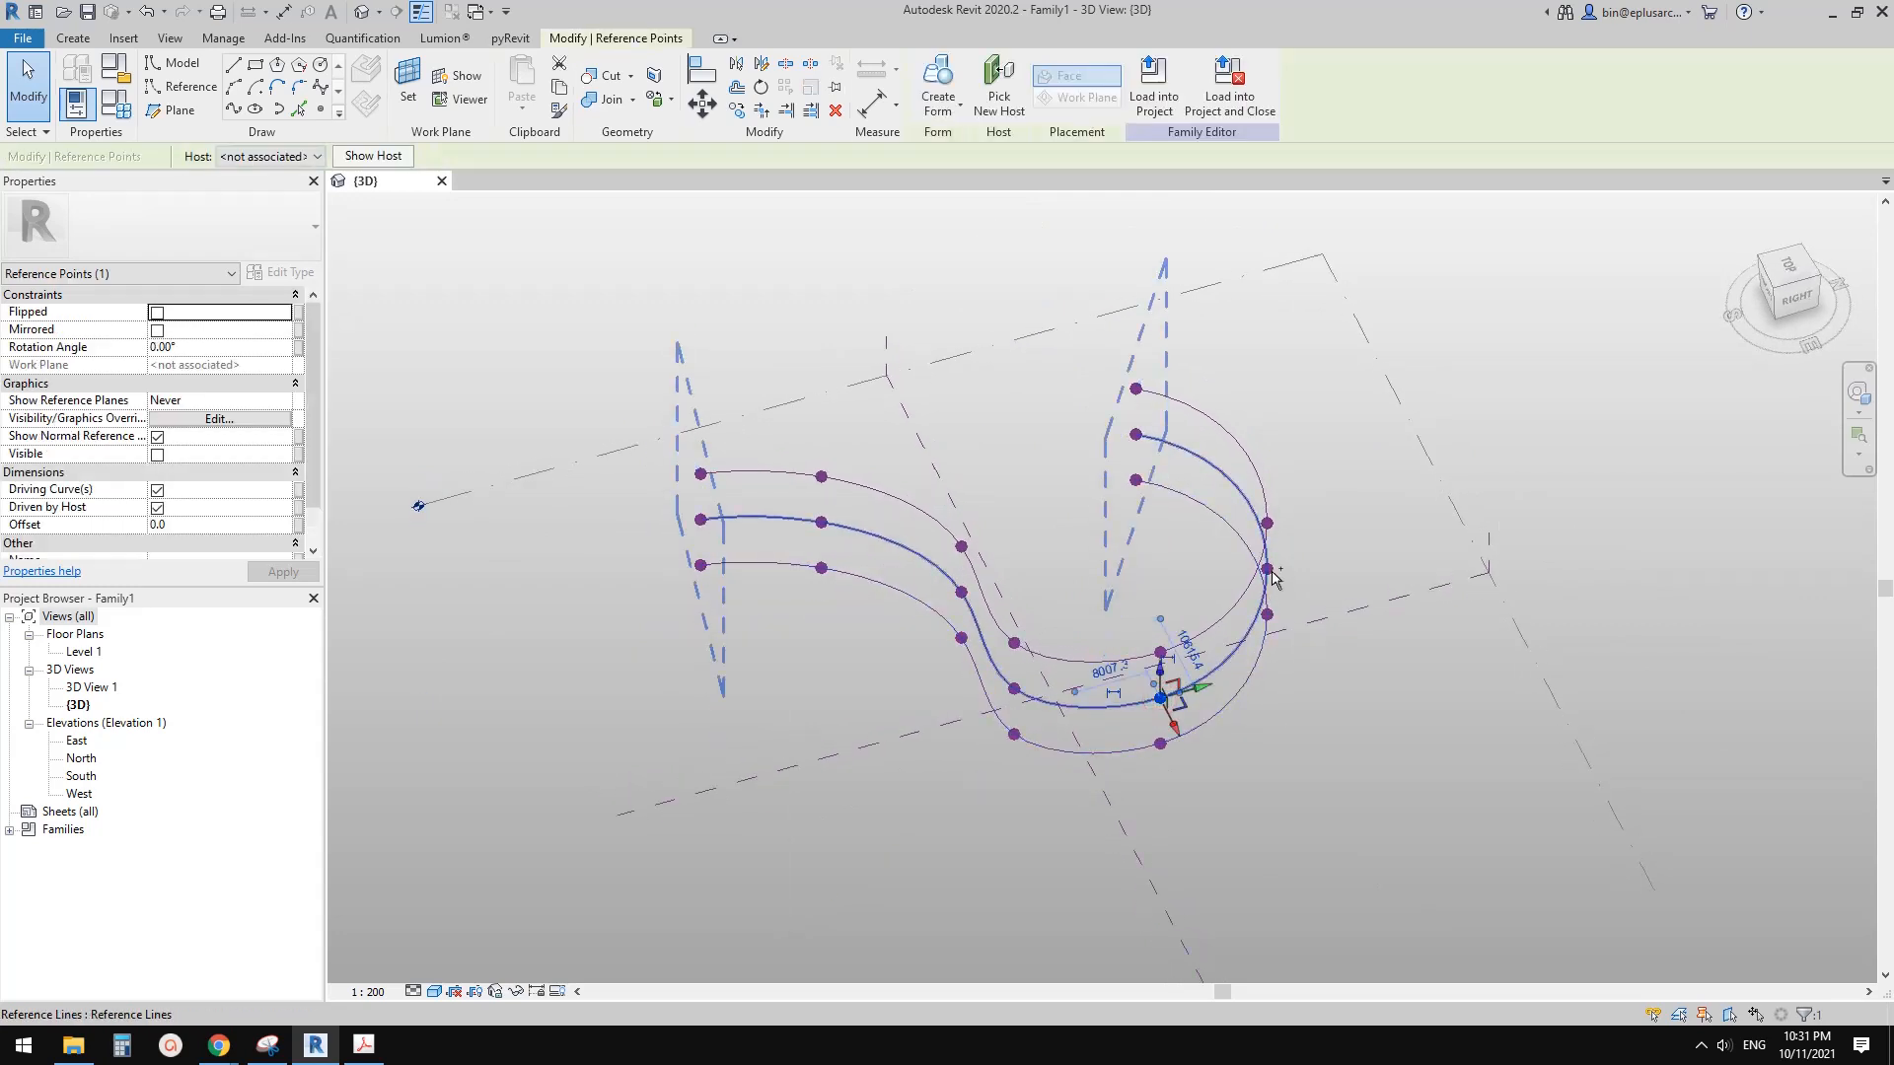
pyautogui.keyDown('ctrl'); pyautogui.click(1271, 569); pyautogui.keyUp('ctrl')
pyautogui.moveTo(1120, 614); pyautogui.dragTo(1118, 596, button='middle')
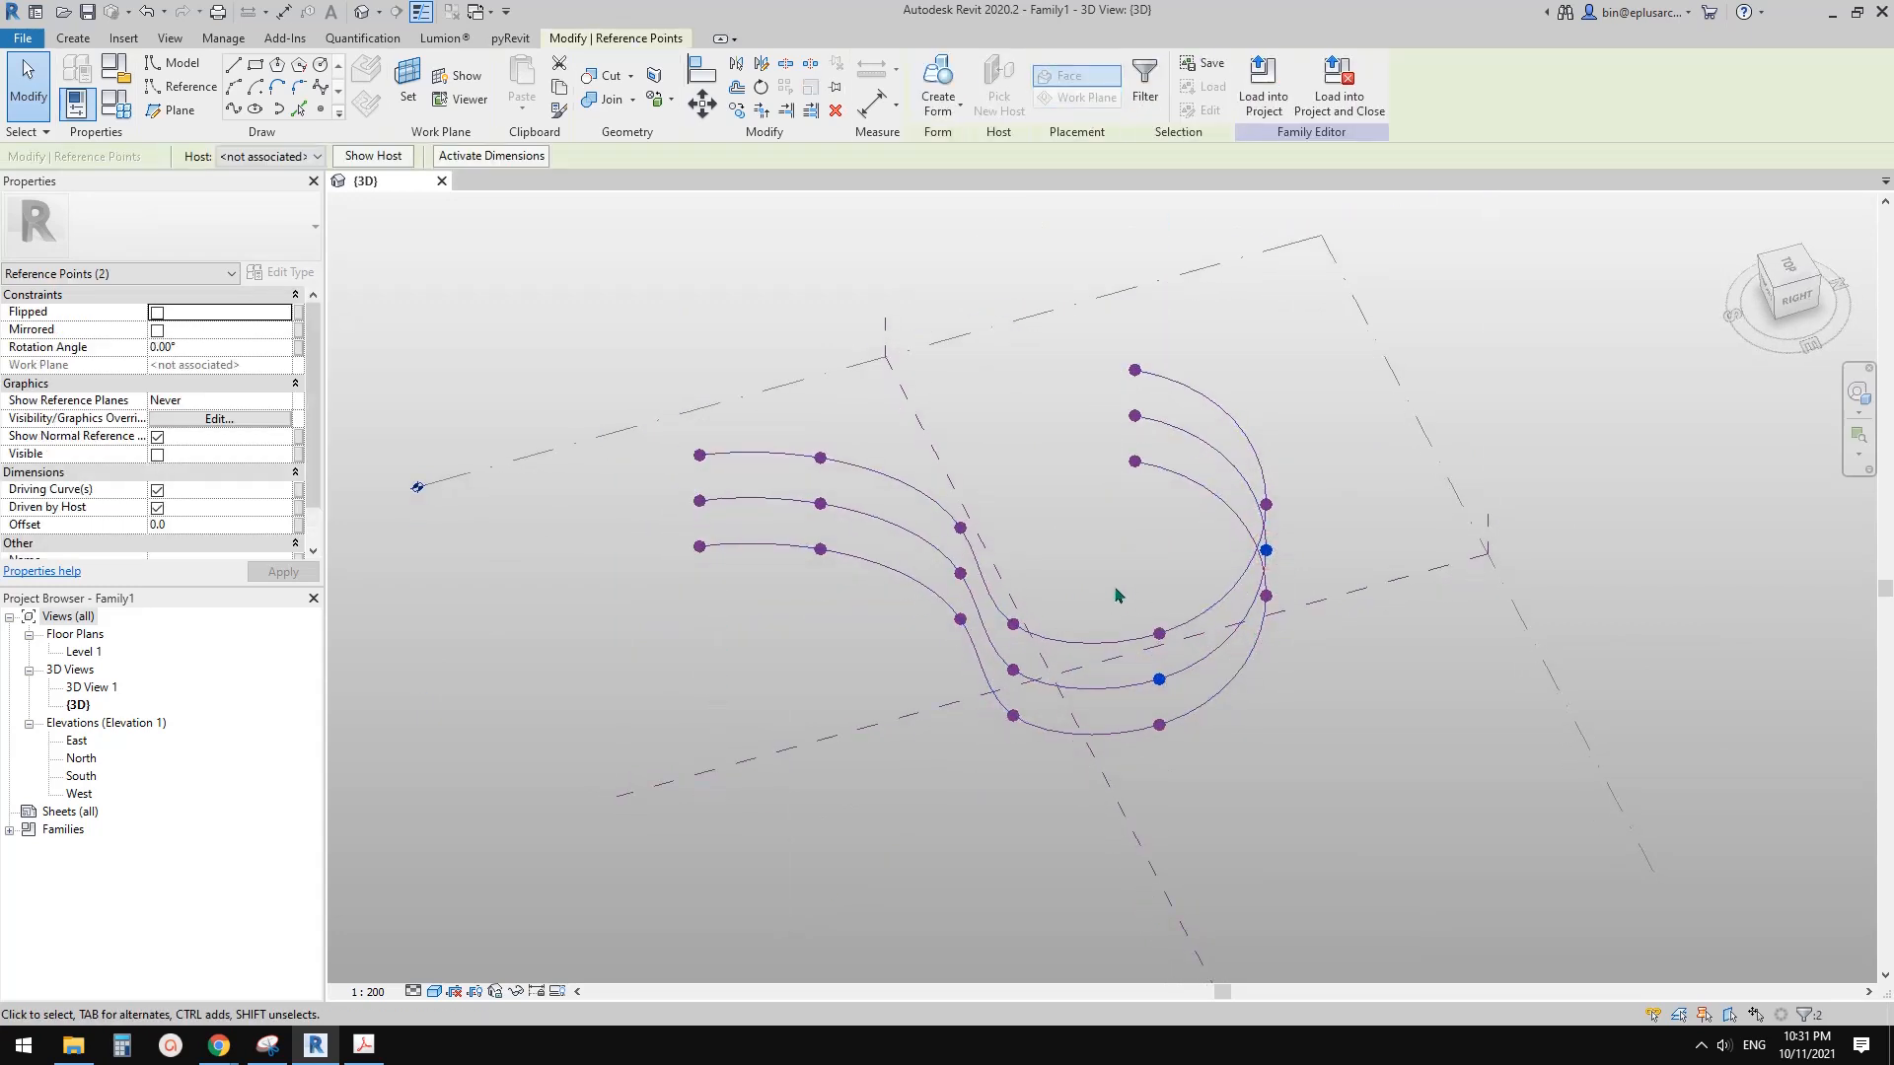
pyautogui.press('v')
pyautogui.click(1284, 619)
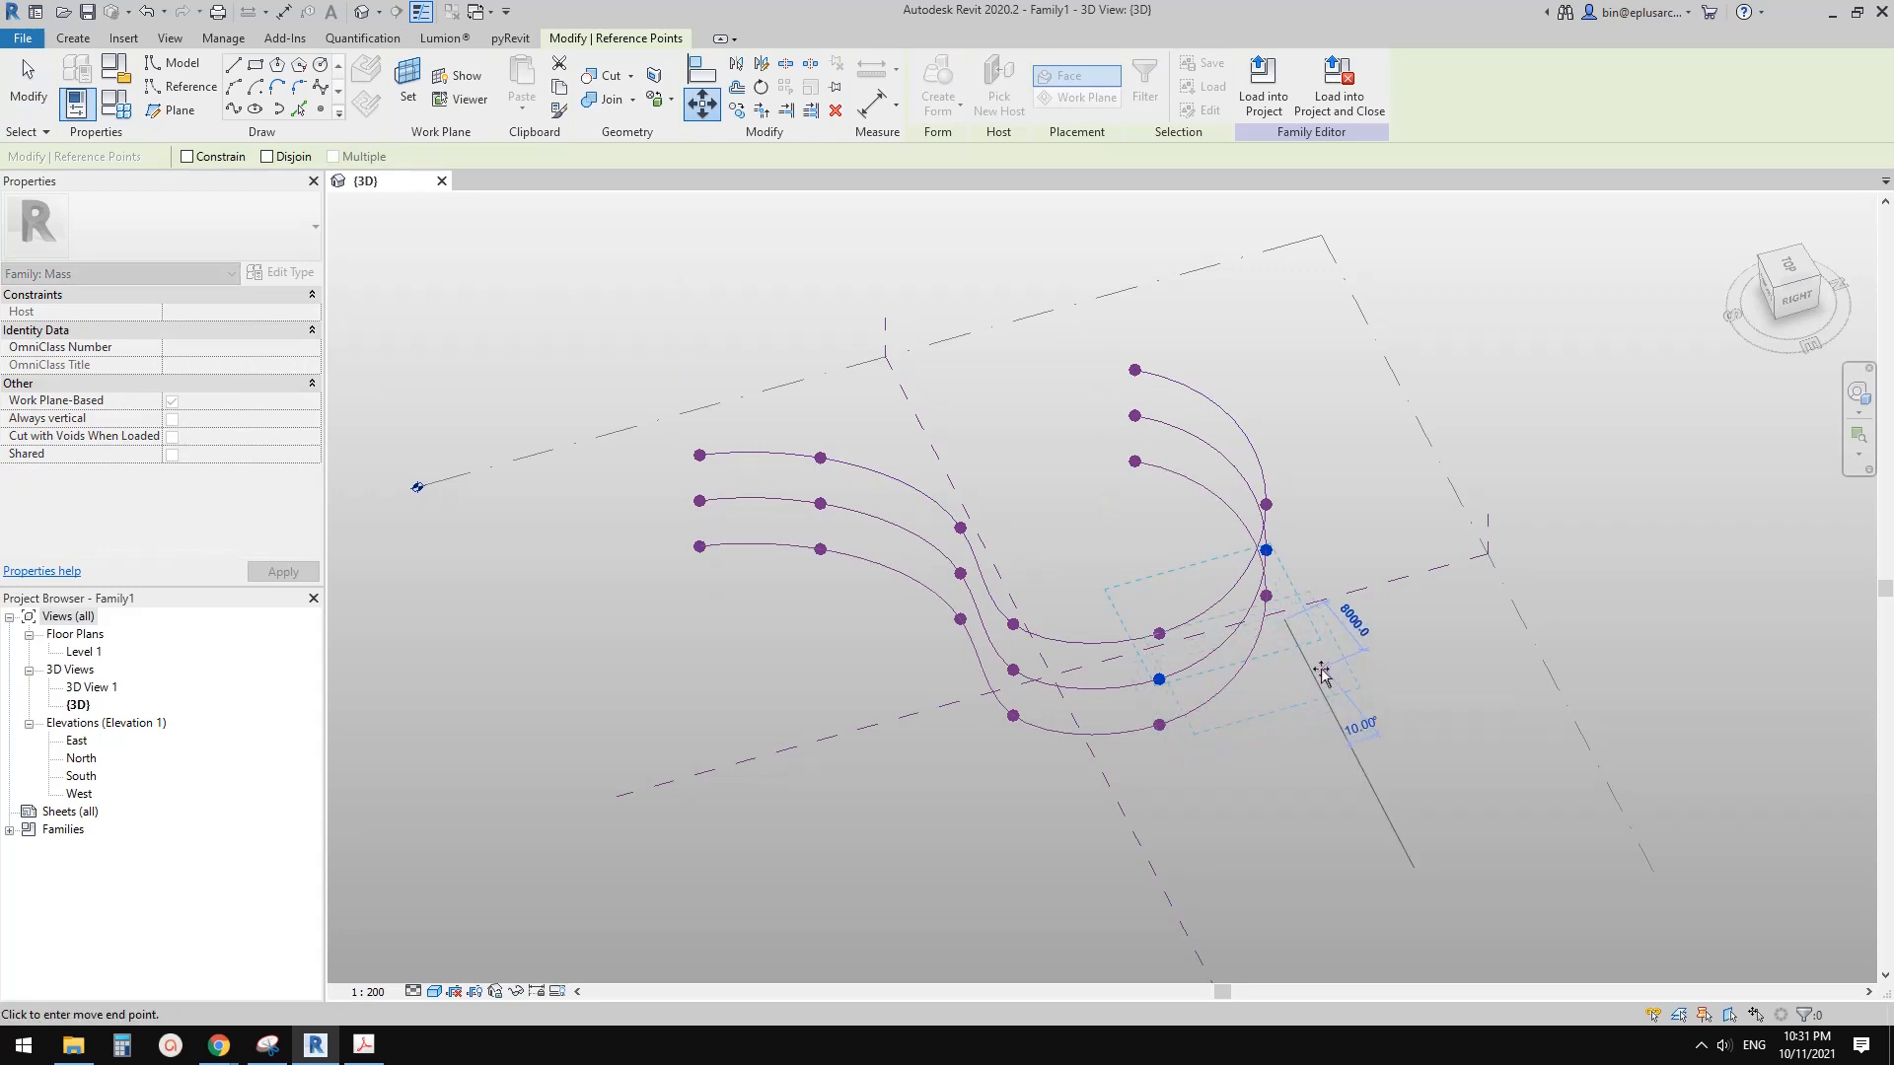
pyautogui.click(1321, 677)
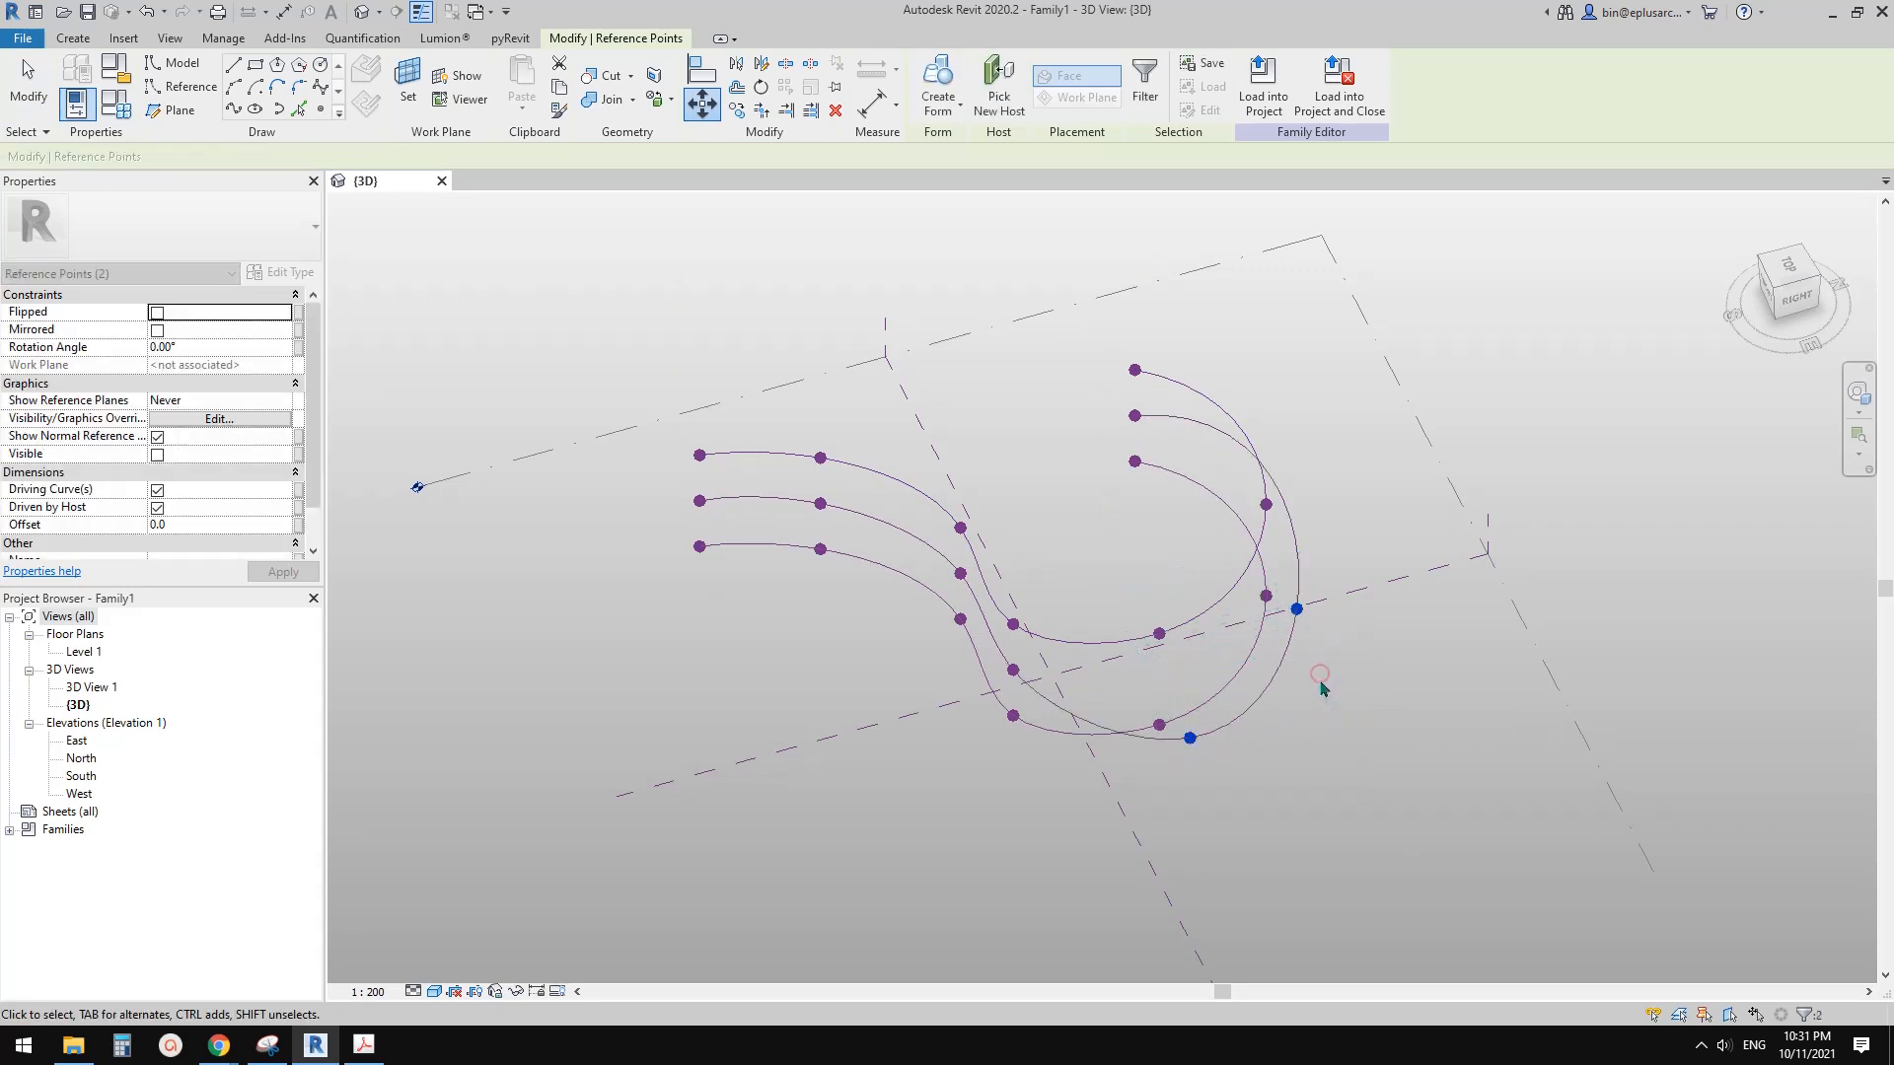
pyautogui.keyDown('shift'); pyautogui.moveTo(1320, 677); pyautogui.dragTo(1457, 410, button='middle'); pyautogui.keyUp('shift')
pyautogui.click(1398, 514)
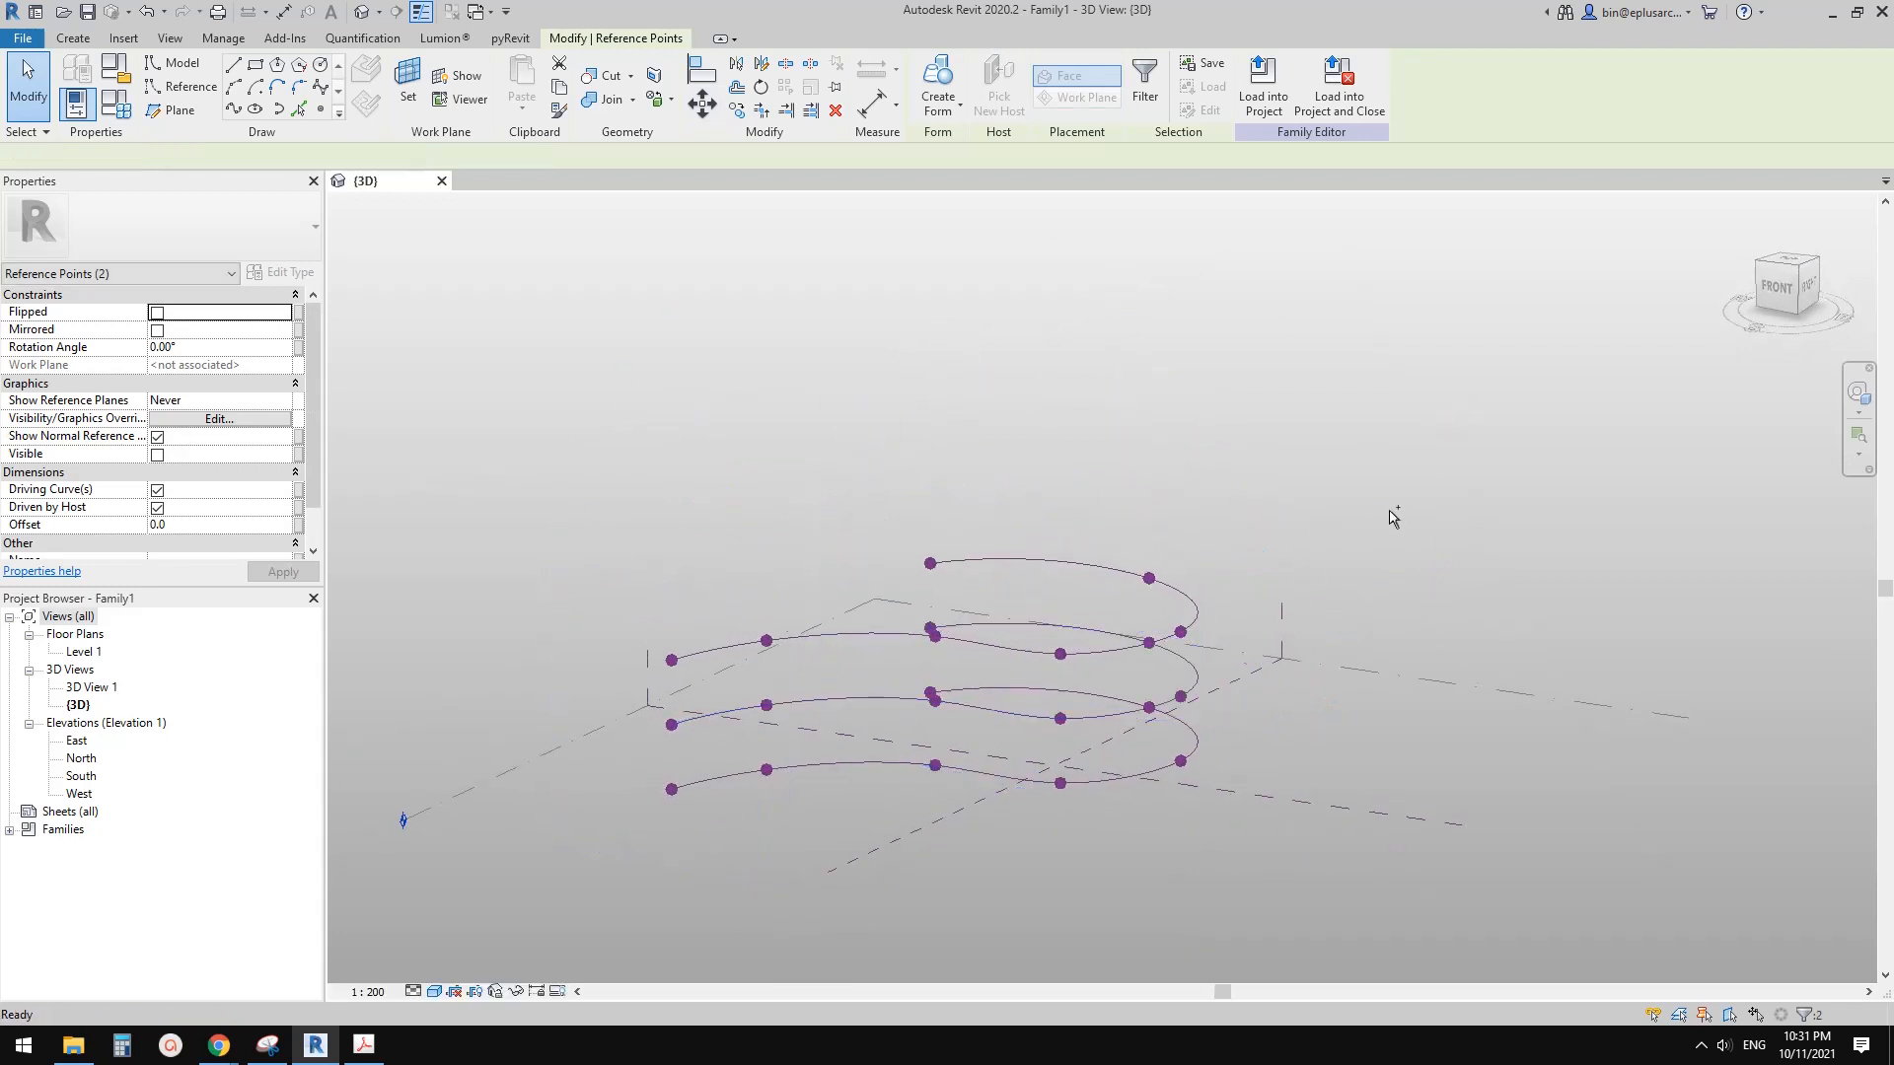
# Step: Nudge the middle curve's two outer-bend reference points two large increments down and one right in the top view
pyautogui.click(1790, 269)
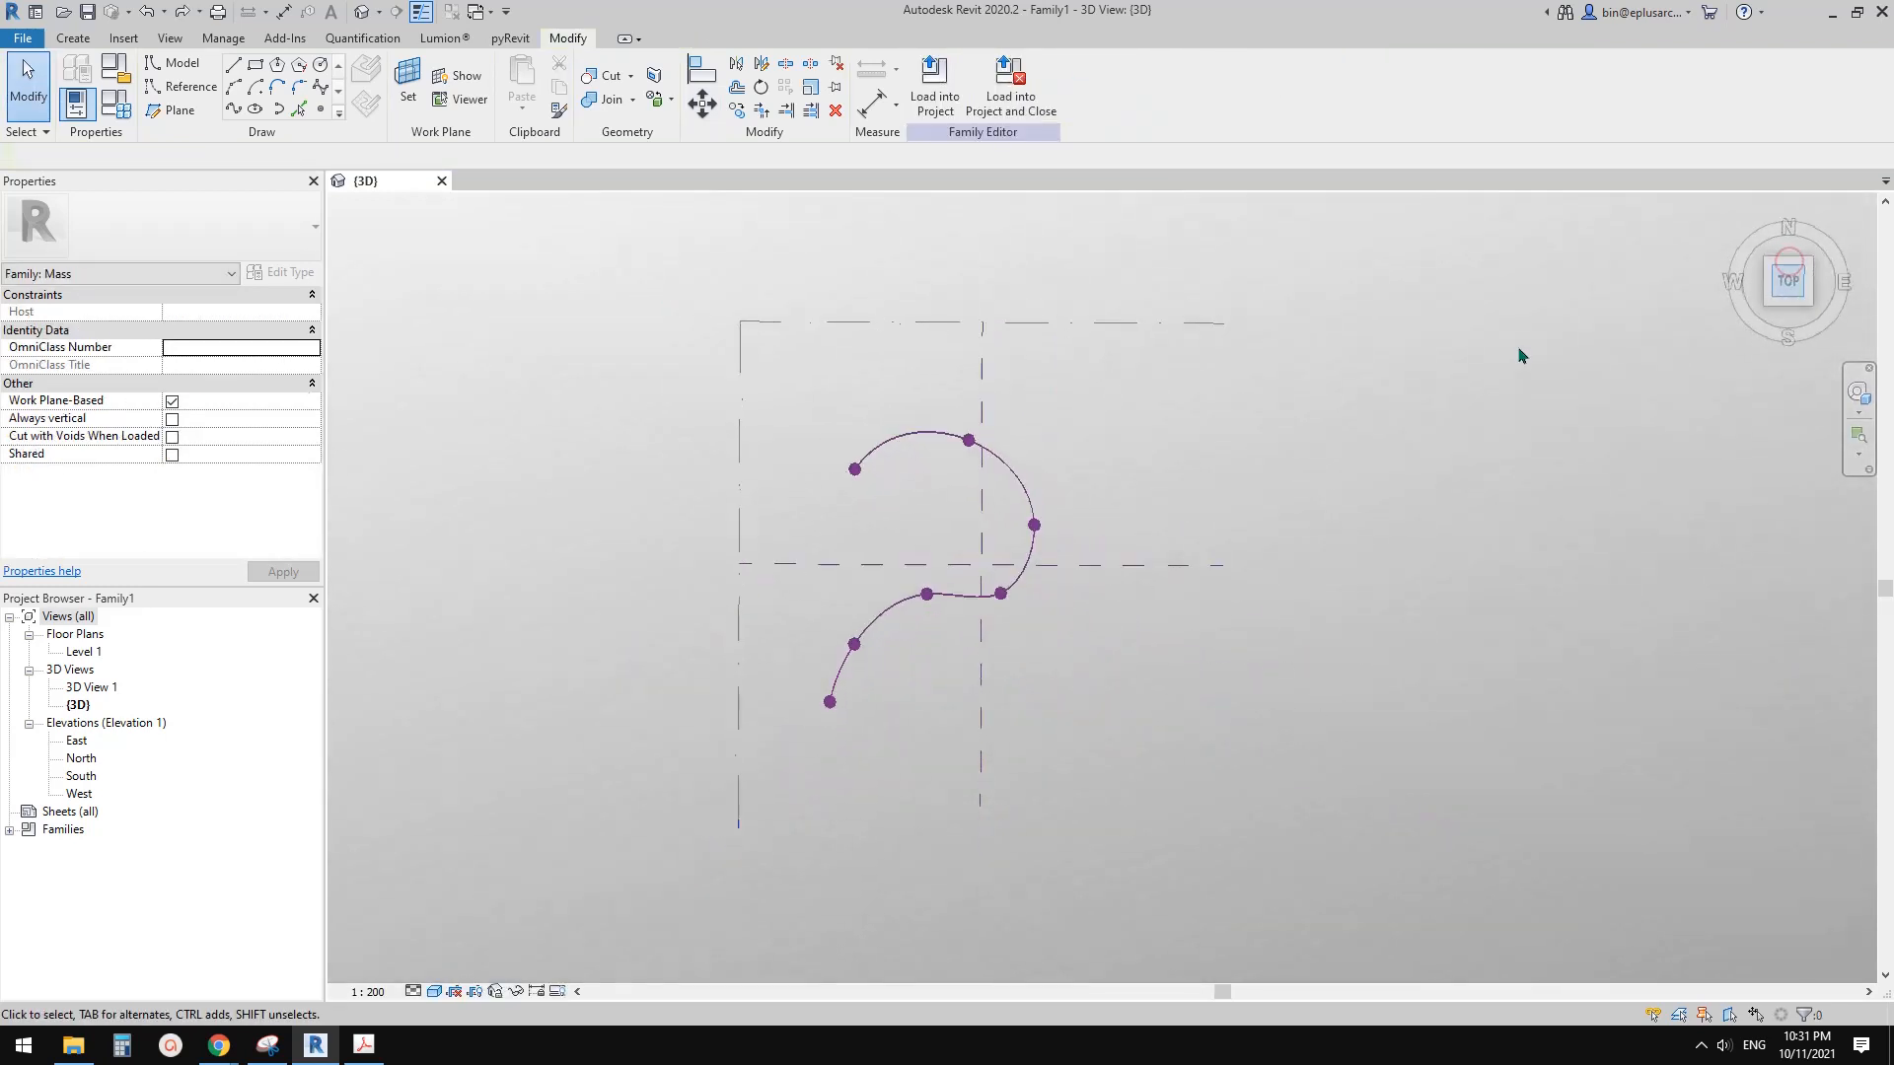
pyautogui.keyDown('shift'); pyautogui.moveTo(1183, 545); pyautogui.dragTo(1074, 381, button='middle'); pyautogui.keyUp('shift')
pyautogui.scroll(3, 1190, 663)
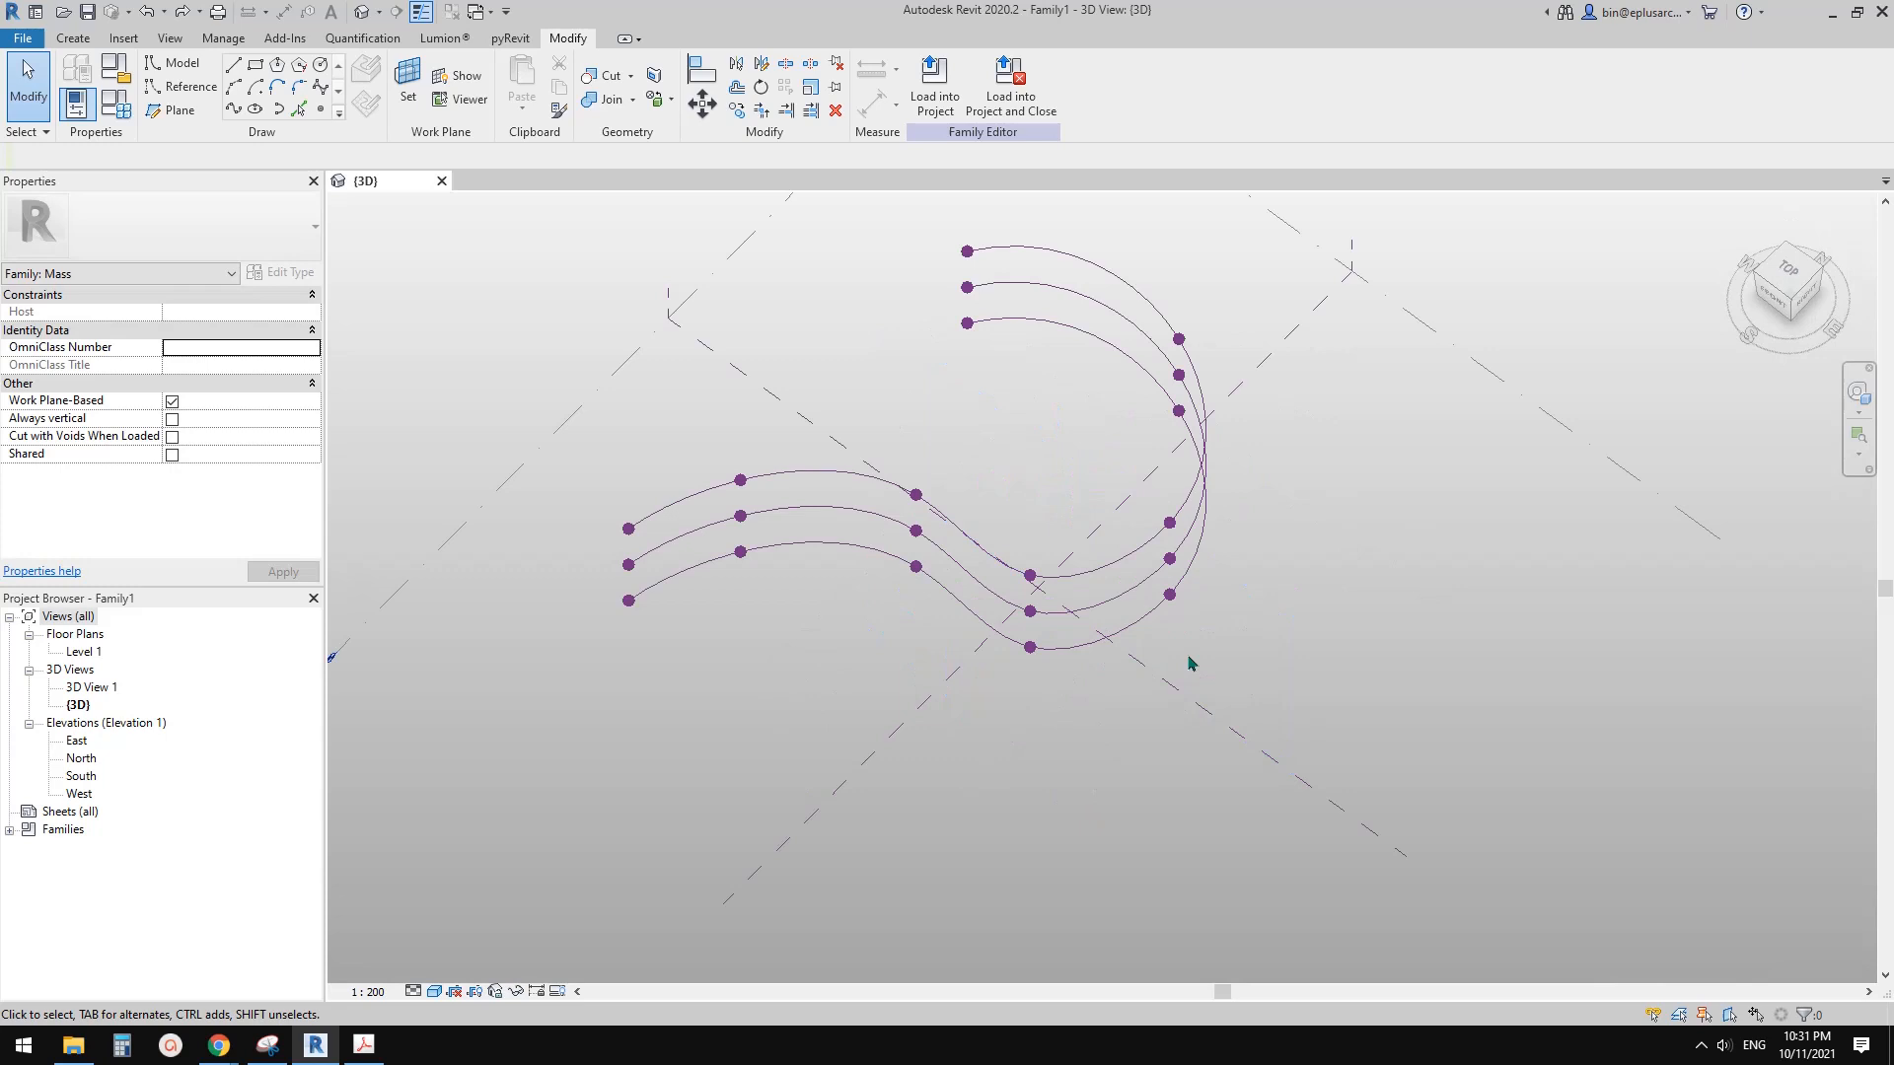
pyautogui.click(1169, 559)
pyautogui.keyDown('shift'); pyautogui.moveTo(1170, 560); pyautogui.dragTo(1197, 544, button='middle'); pyautogui.keyUp('shift')
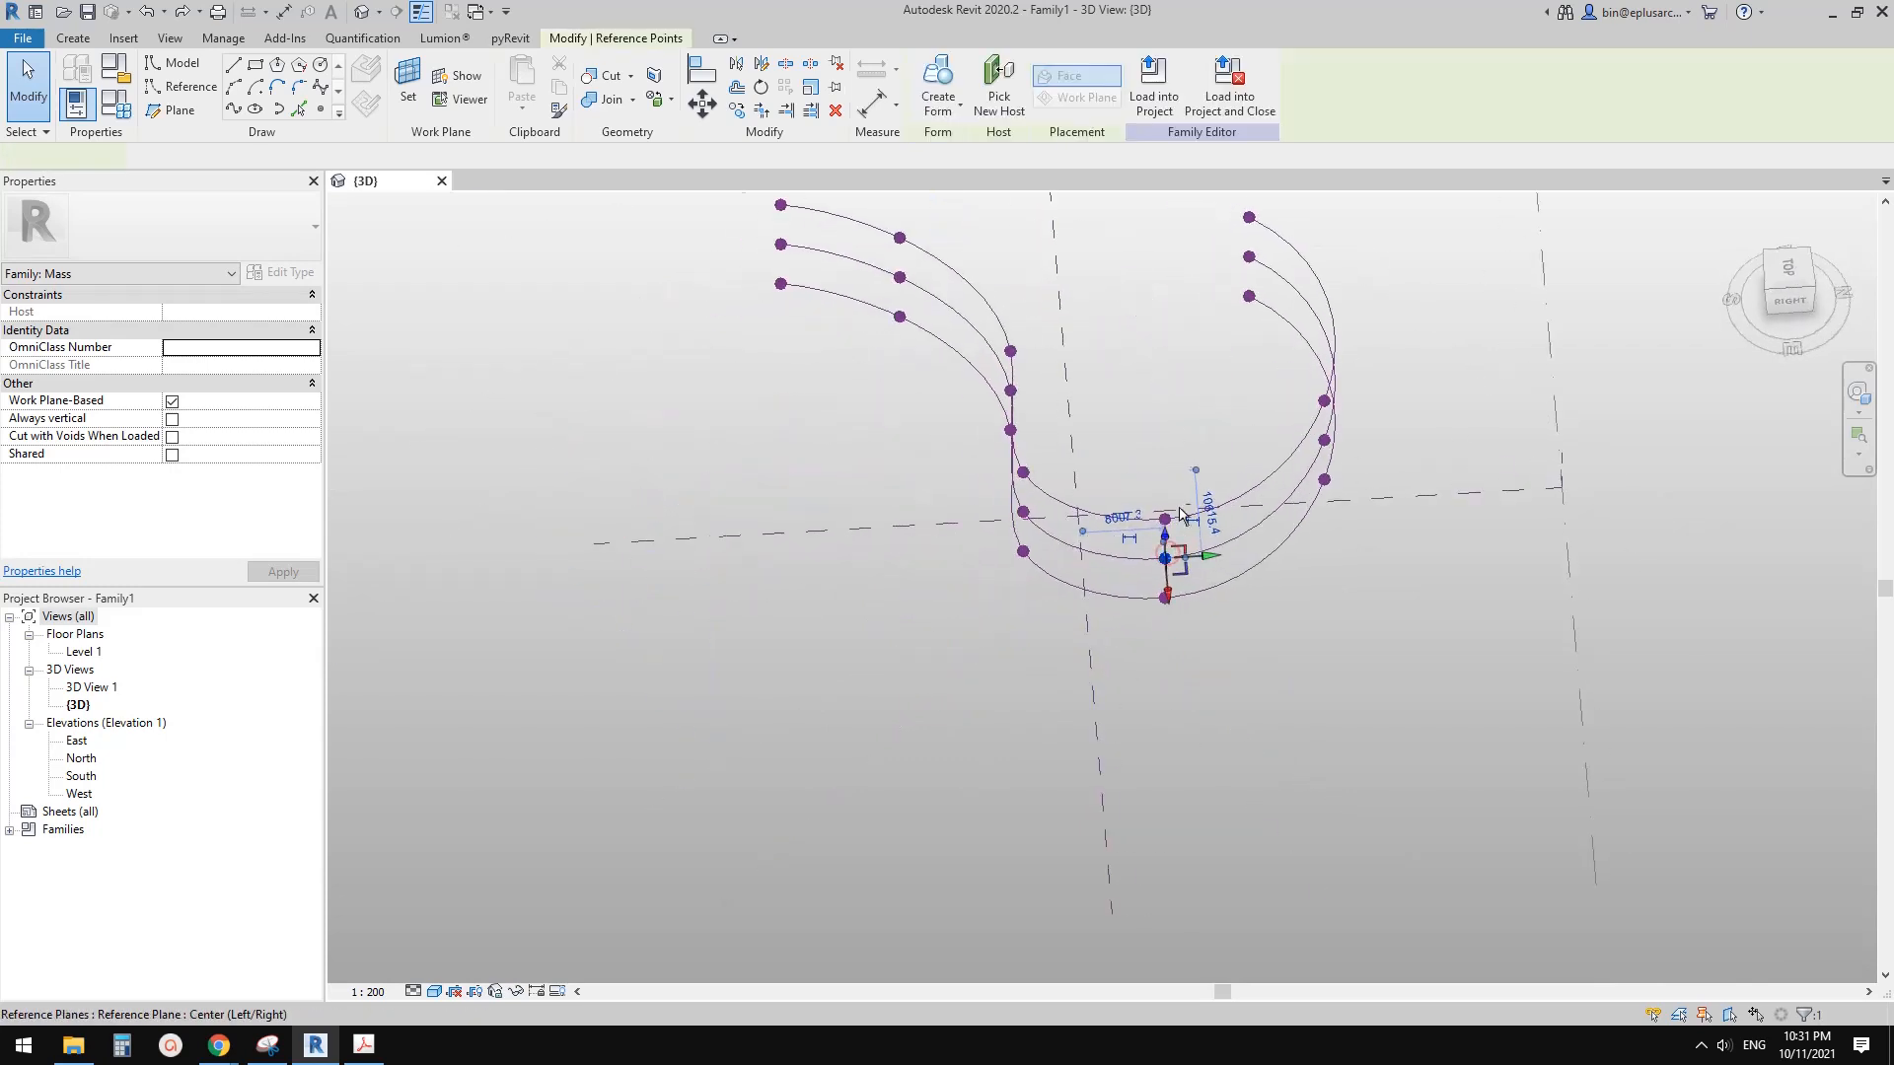
pyautogui.keyDown('ctrl'); pyautogui.click(1324, 442); pyautogui.keyUp('ctrl')
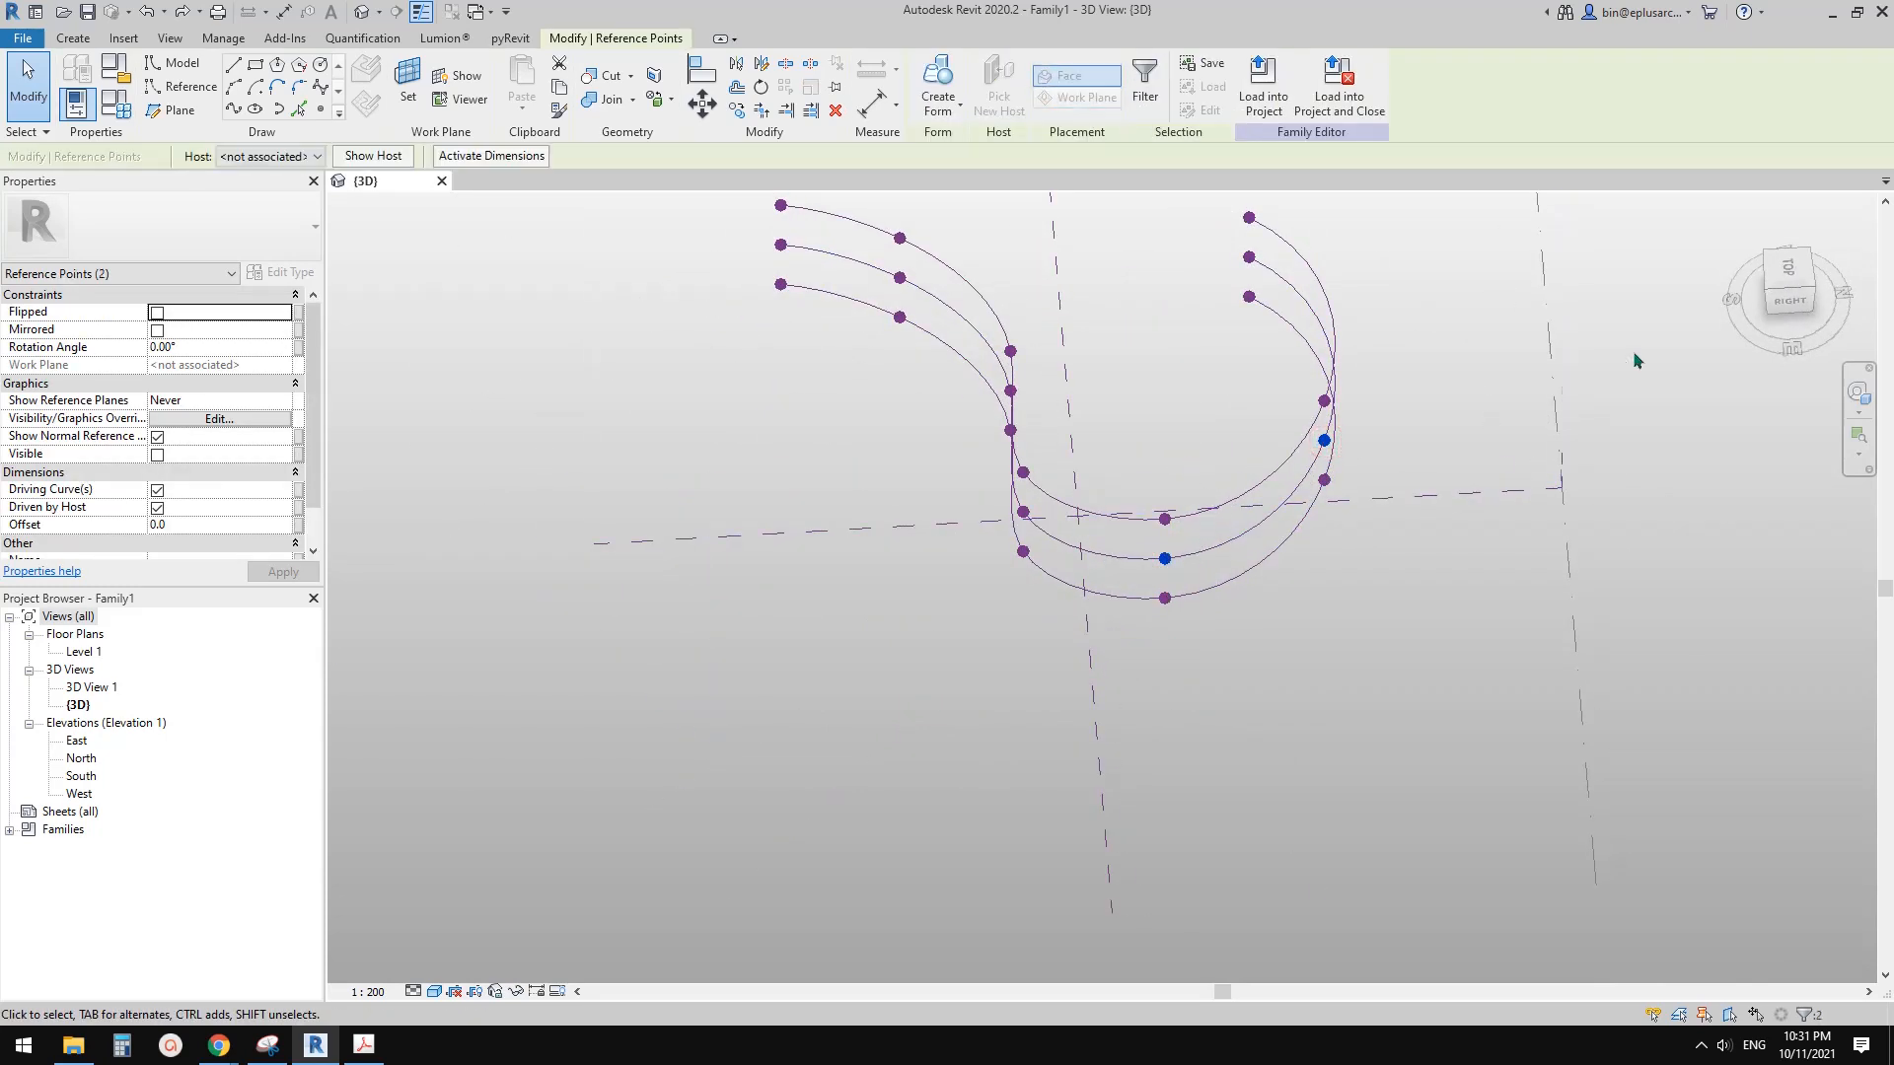
pyautogui.click(1787, 275)
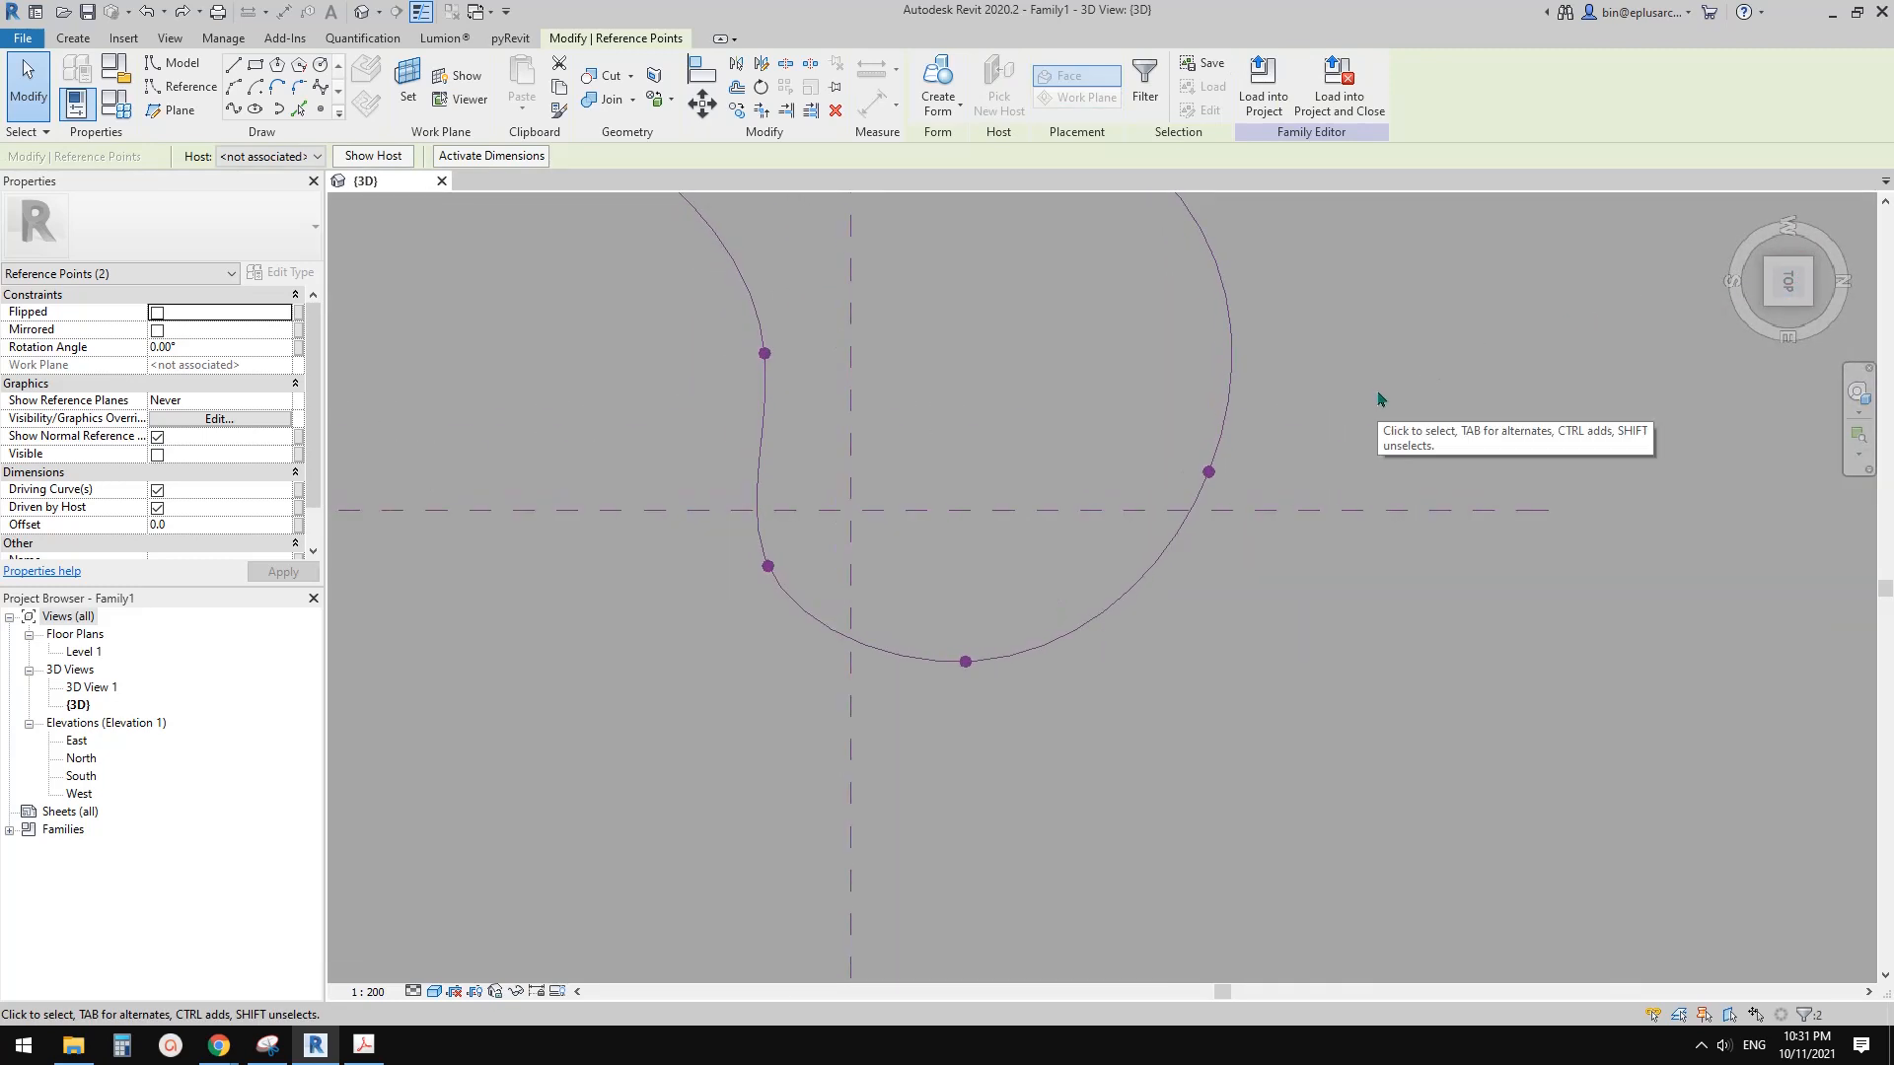
pyautogui.hotkey('shift', 'Down')
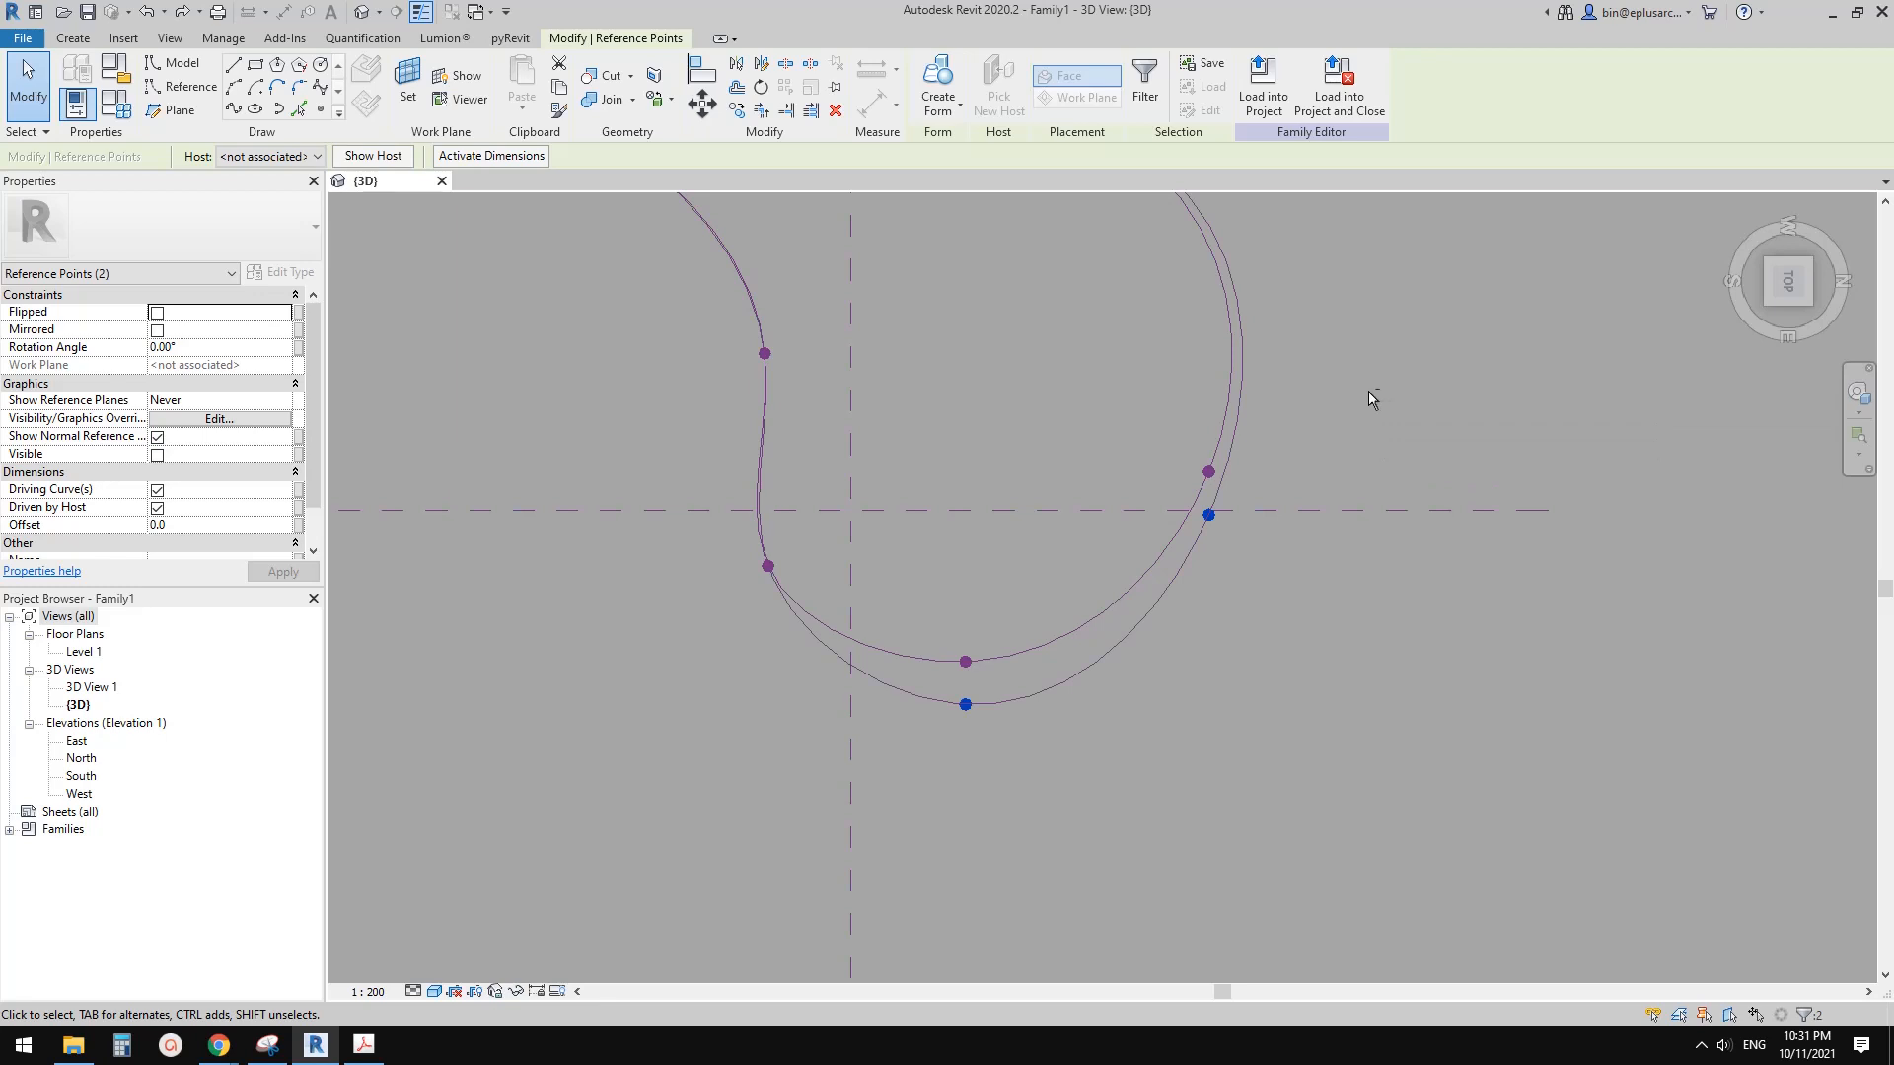
pyautogui.hotkey('shift', 'Down')
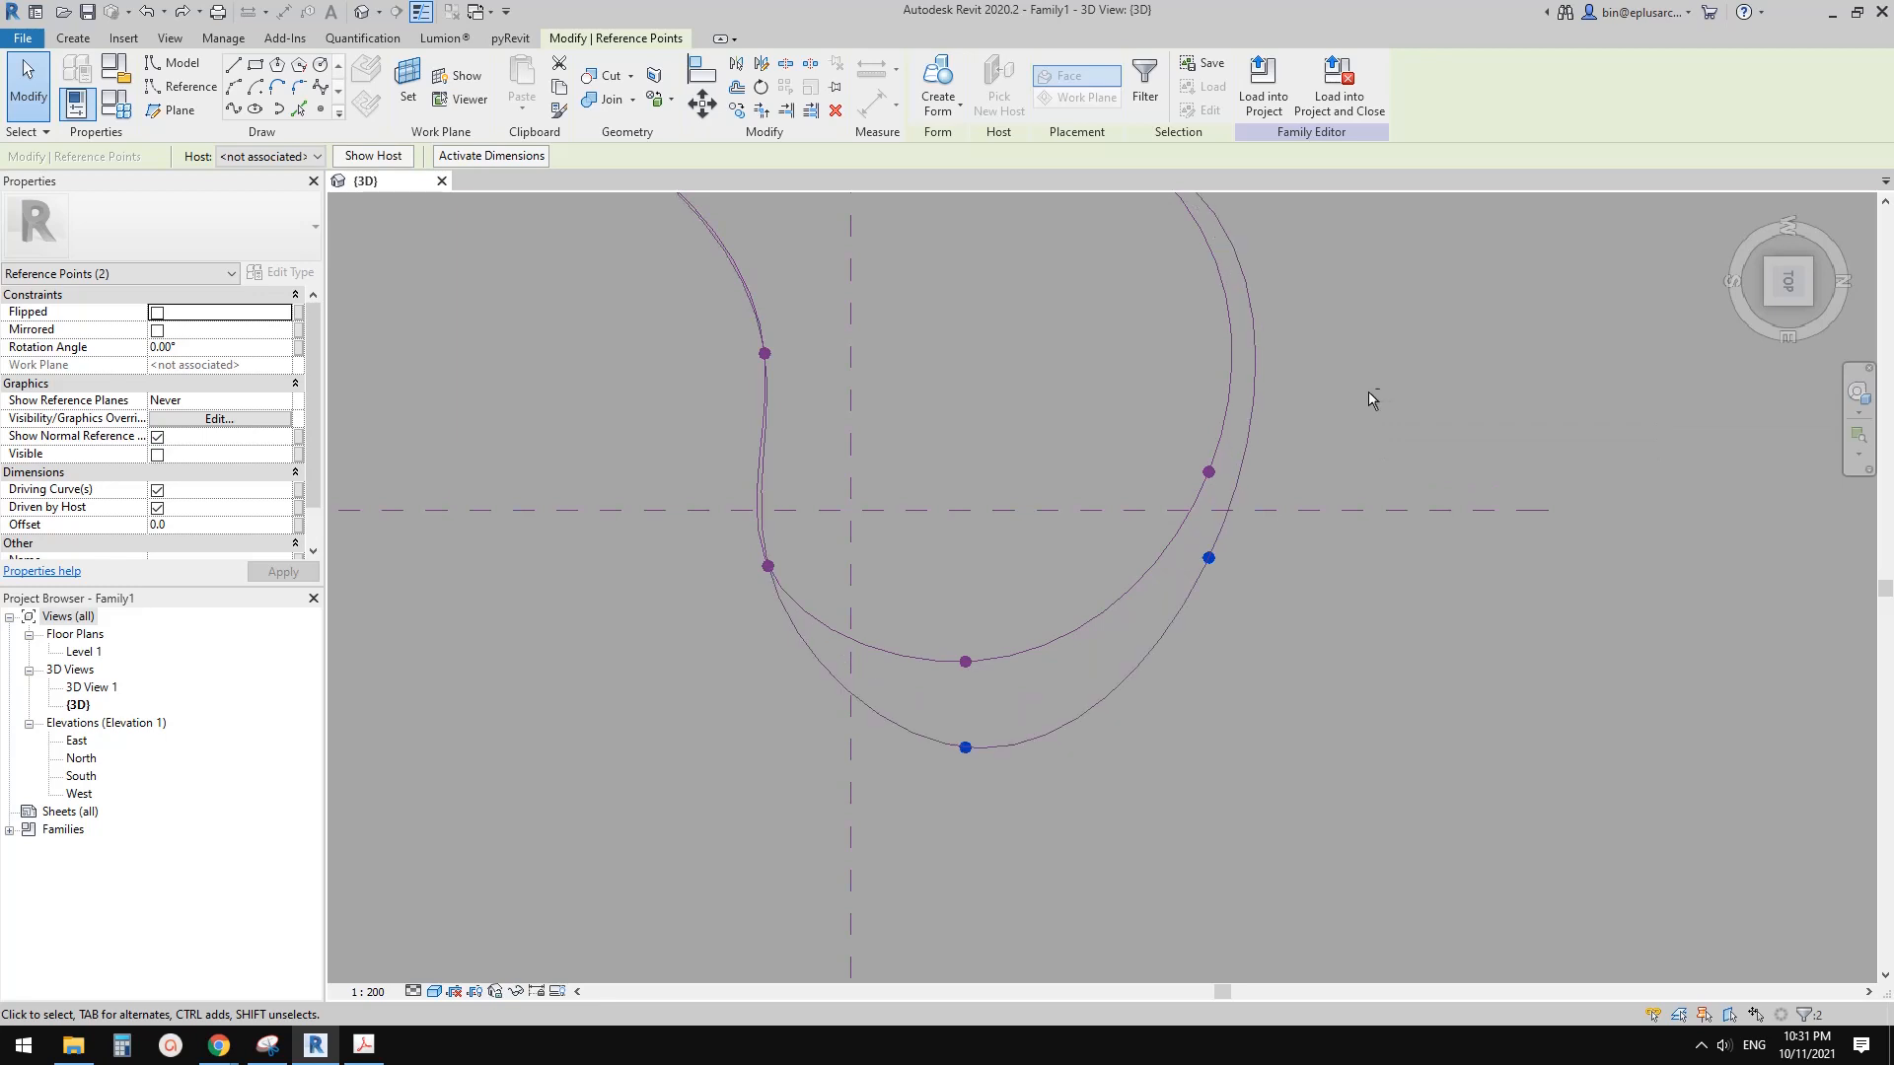
pyautogui.hotkey('shift', 'Right')
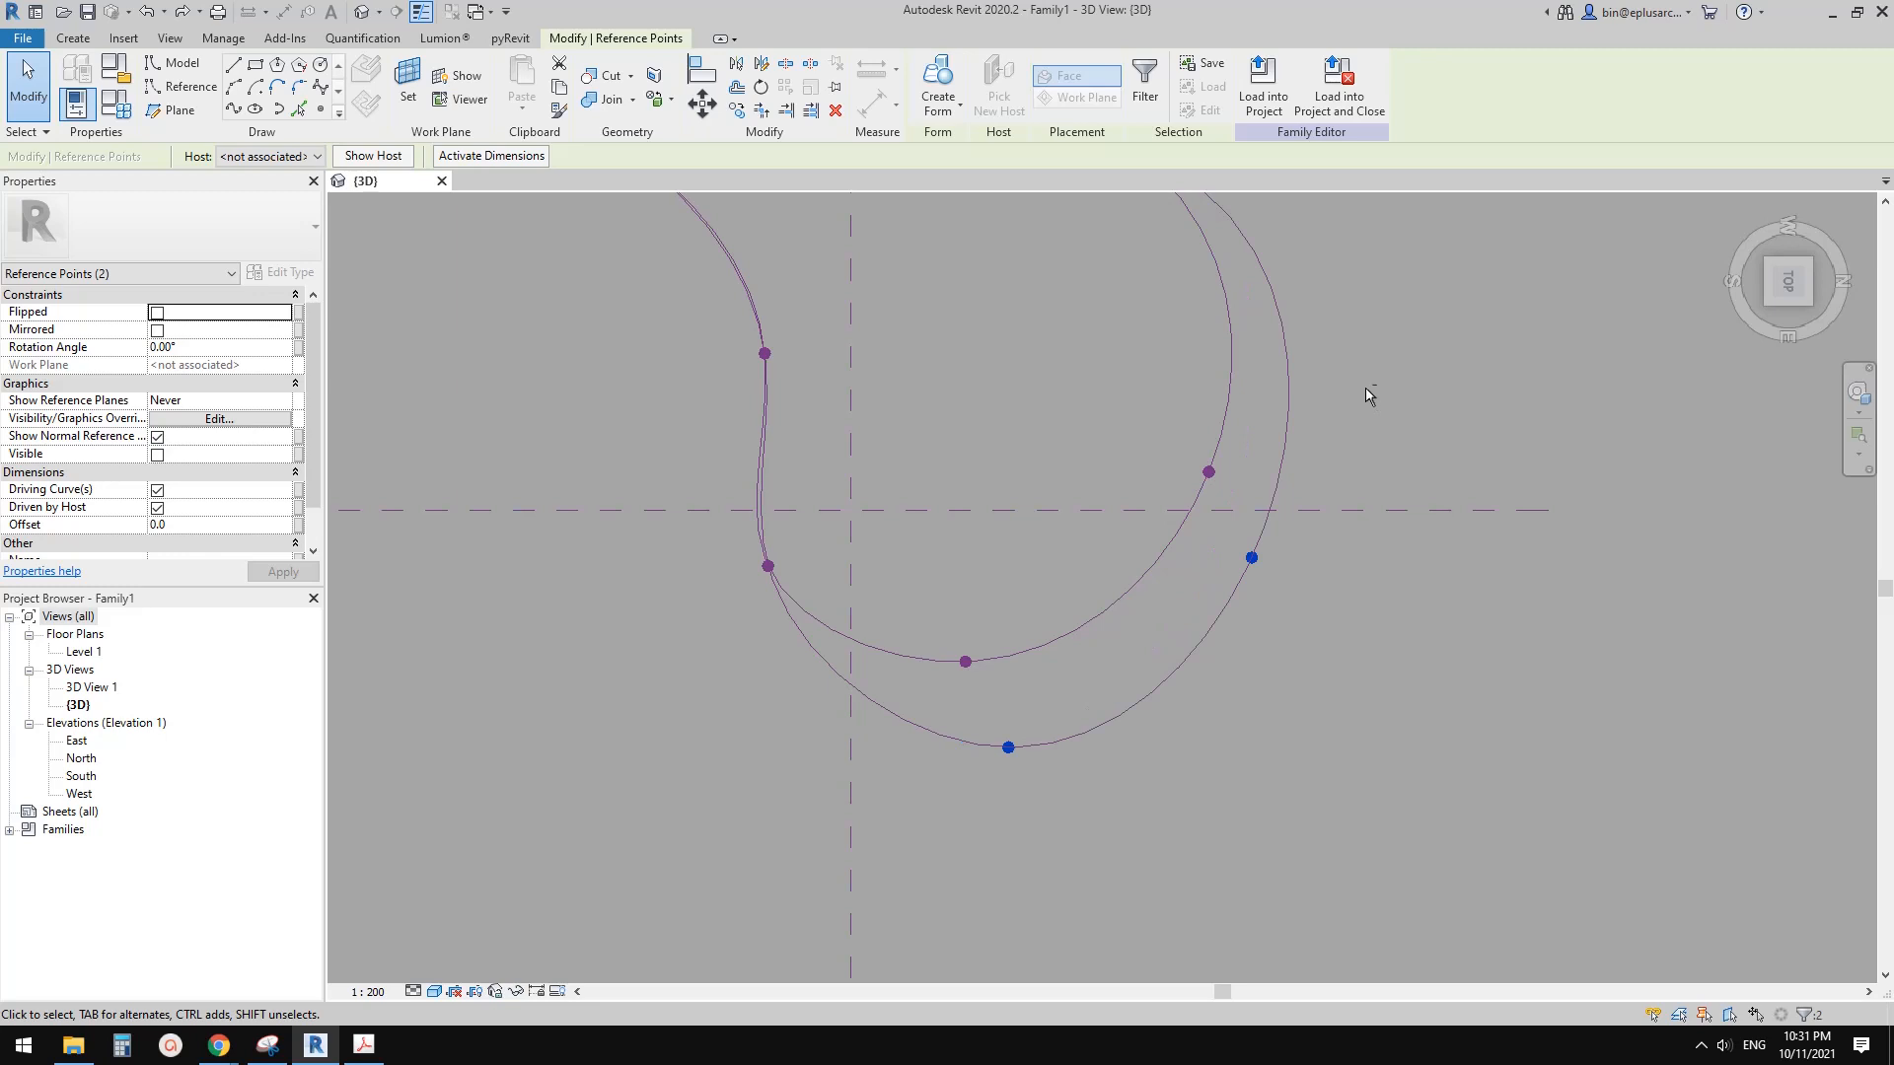
pyautogui.press('Escape')
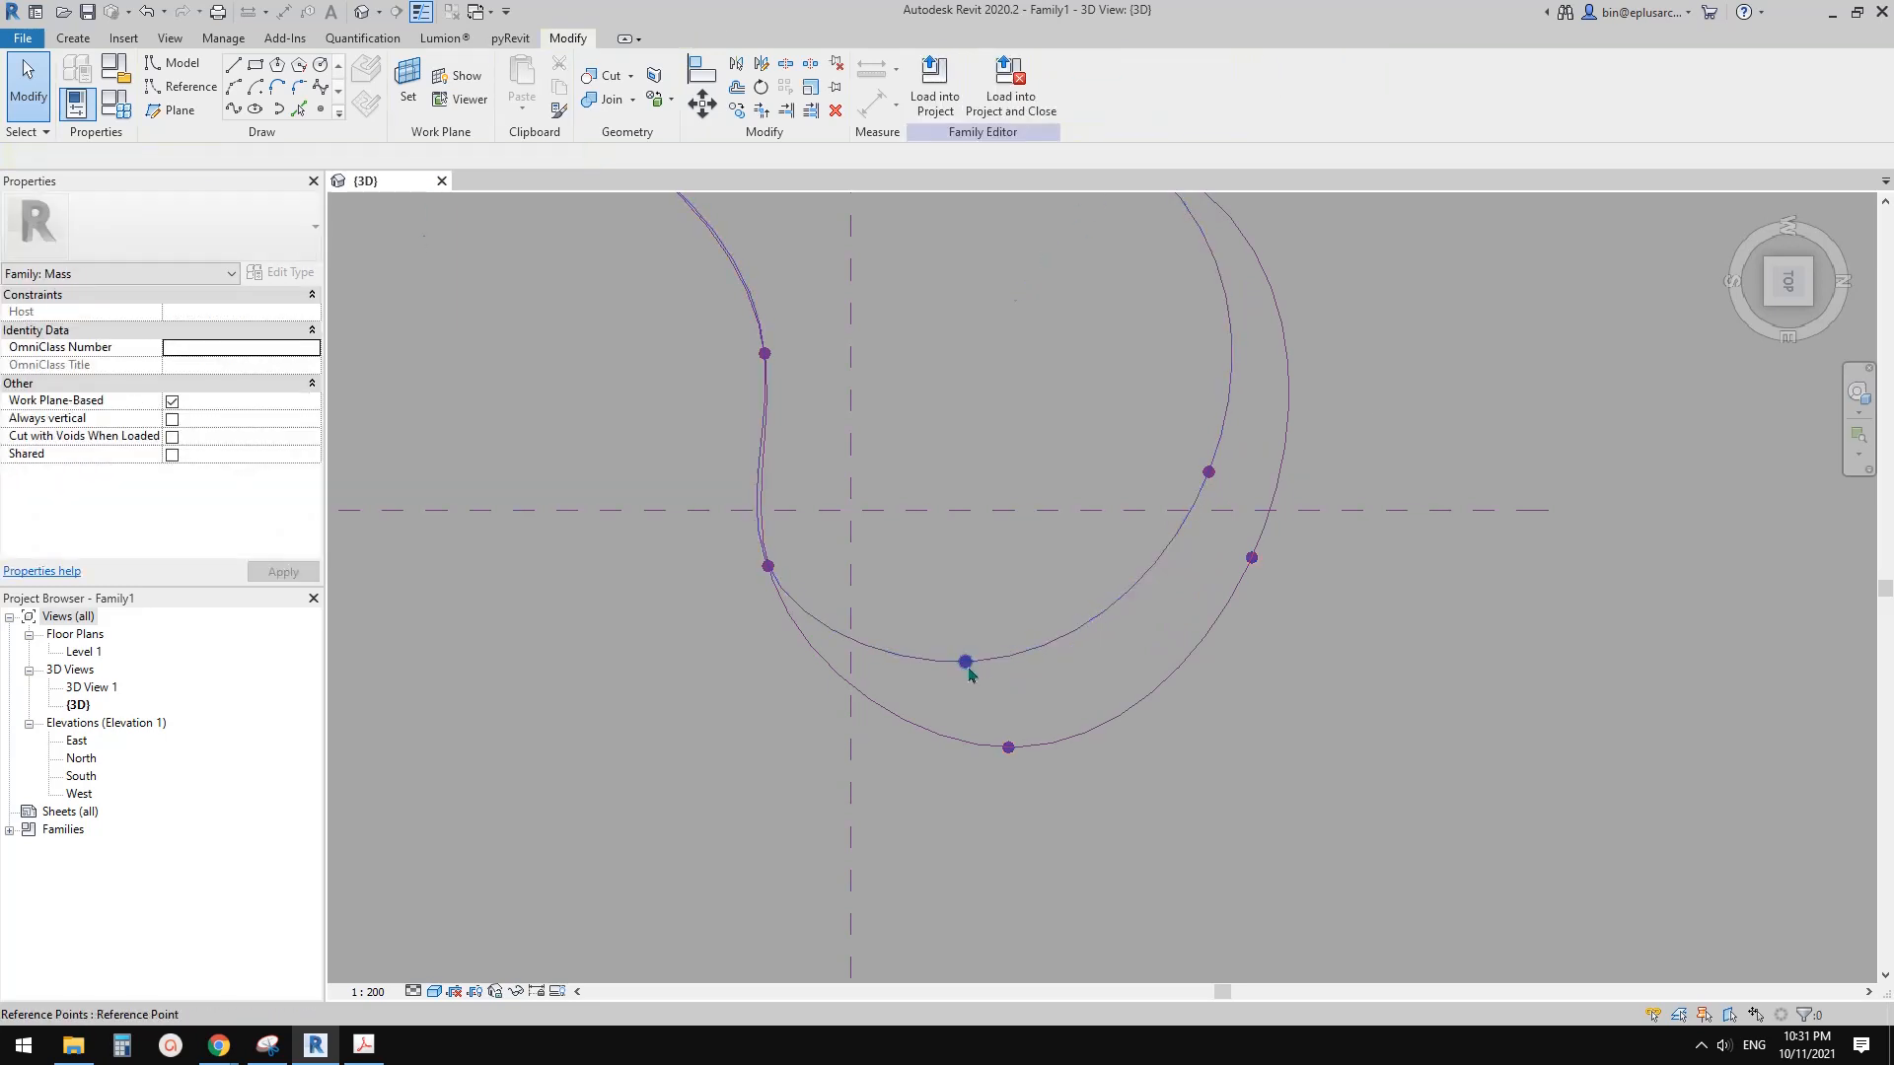
# Step: Nudge the top curve's two outer-bend reference points four large increments down and two right in the top view
pyautogui.keyDown('shift'); pyautogui.moveTo(1118, 668); pyautogui.dragTo(1135, 454, button='middle'); pyautogui.keyUp('shift')
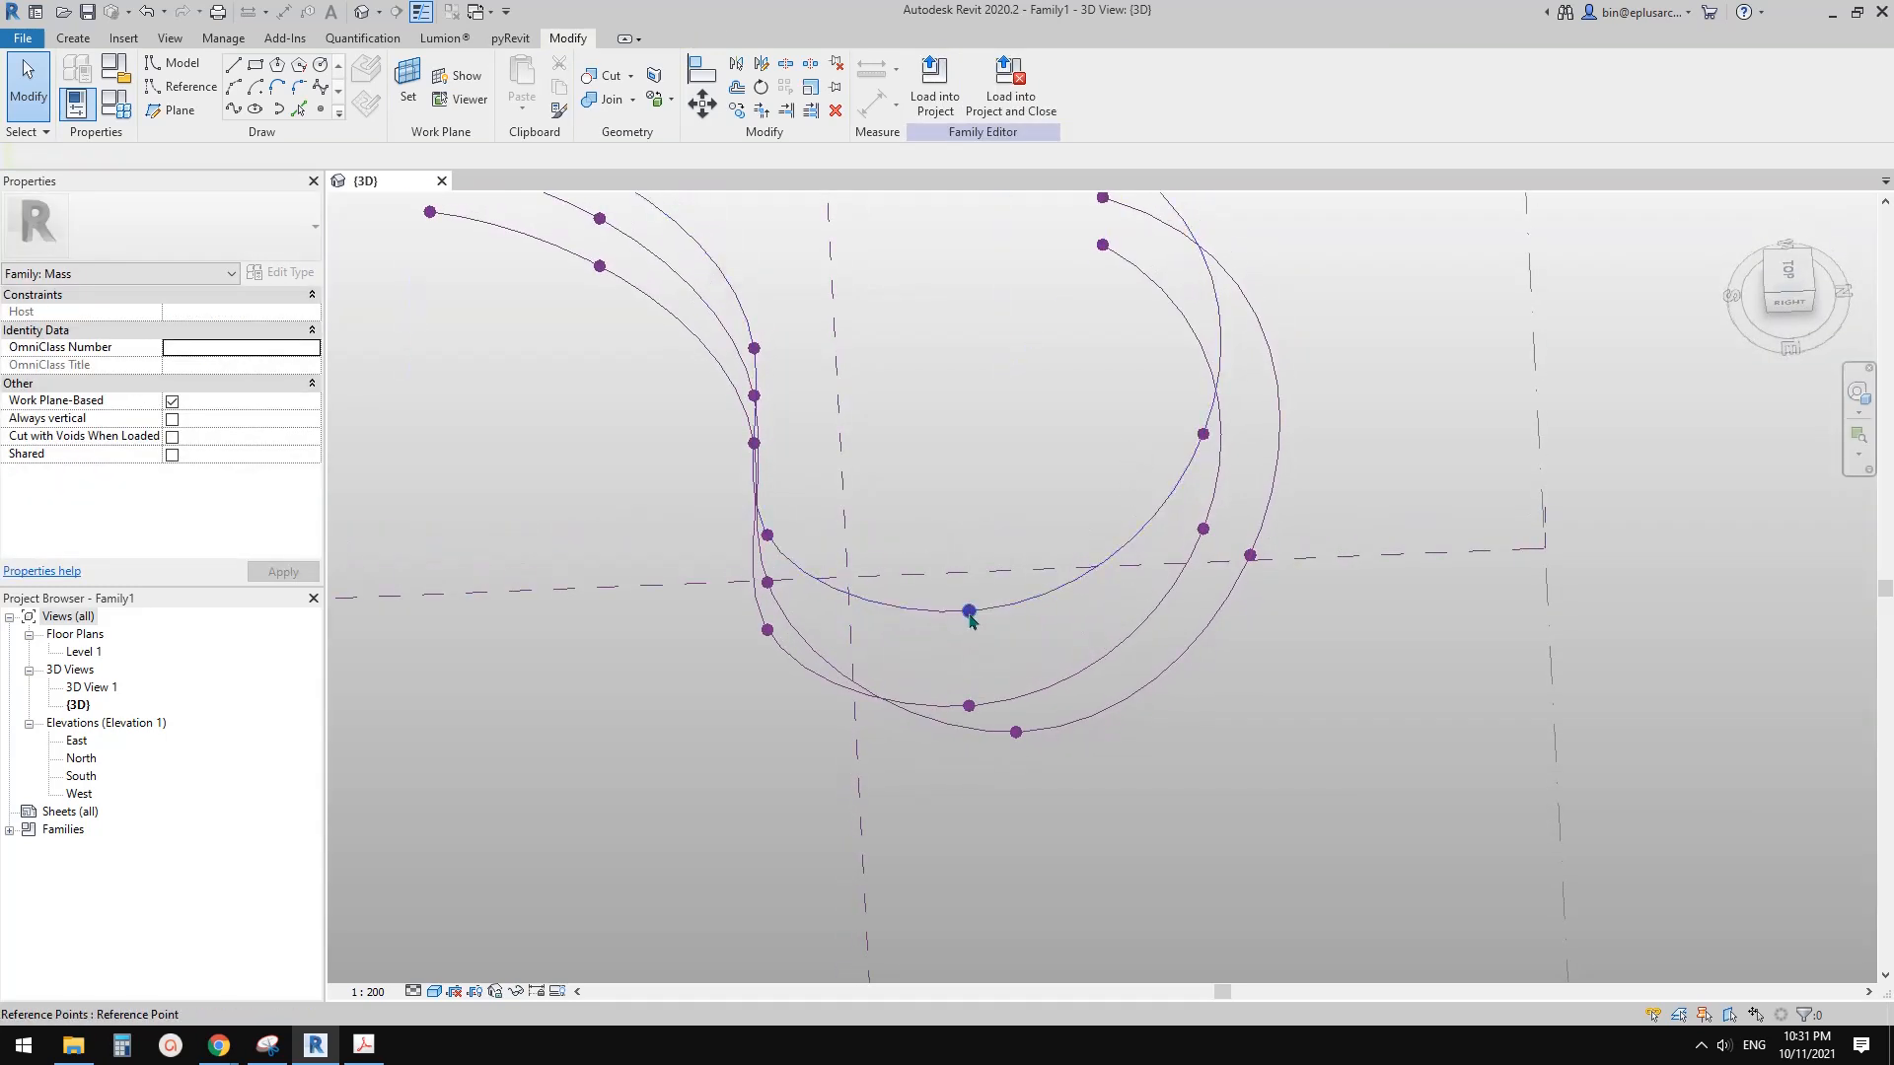
pyautogui.click(968, 611)
pyautogui.keyDown('ctrl'); pyautogui.click(1204, 434); pyautogui.keyUp('ctrl')
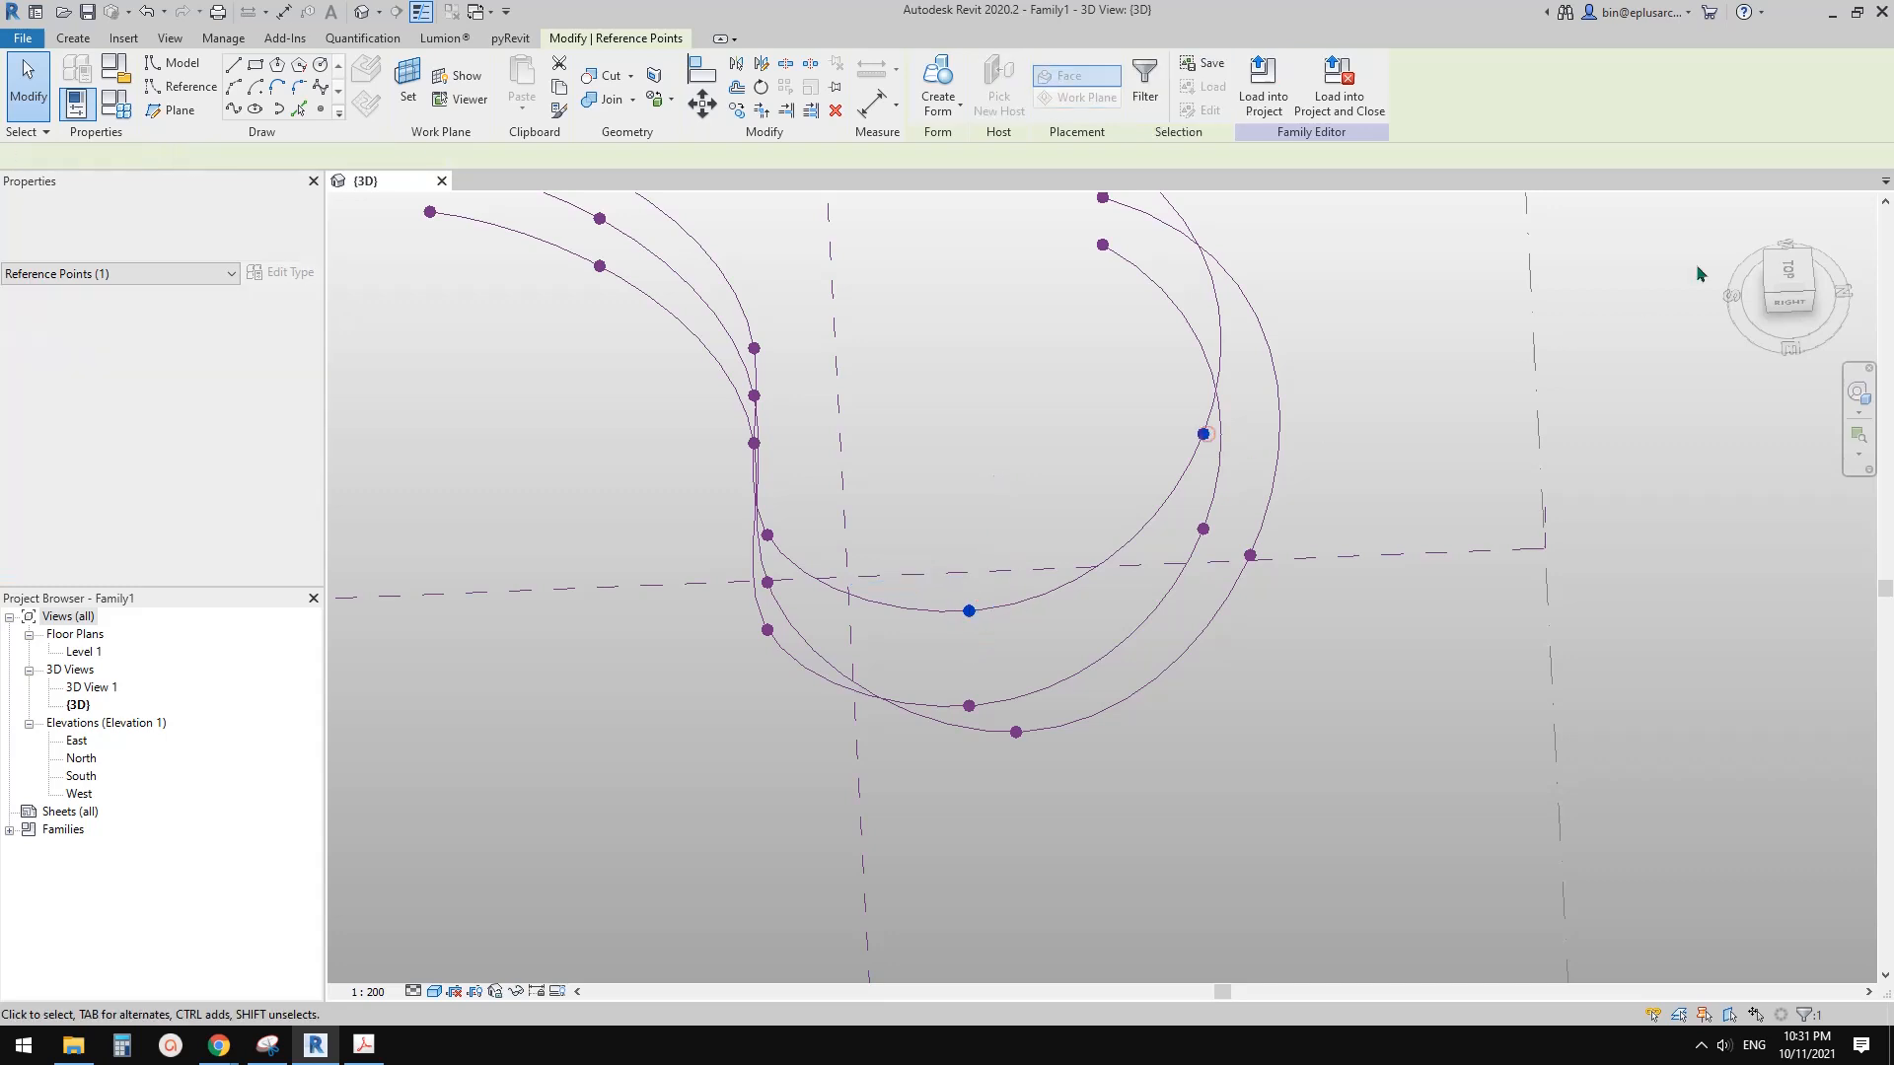
pyautogui.click(1790, 272)
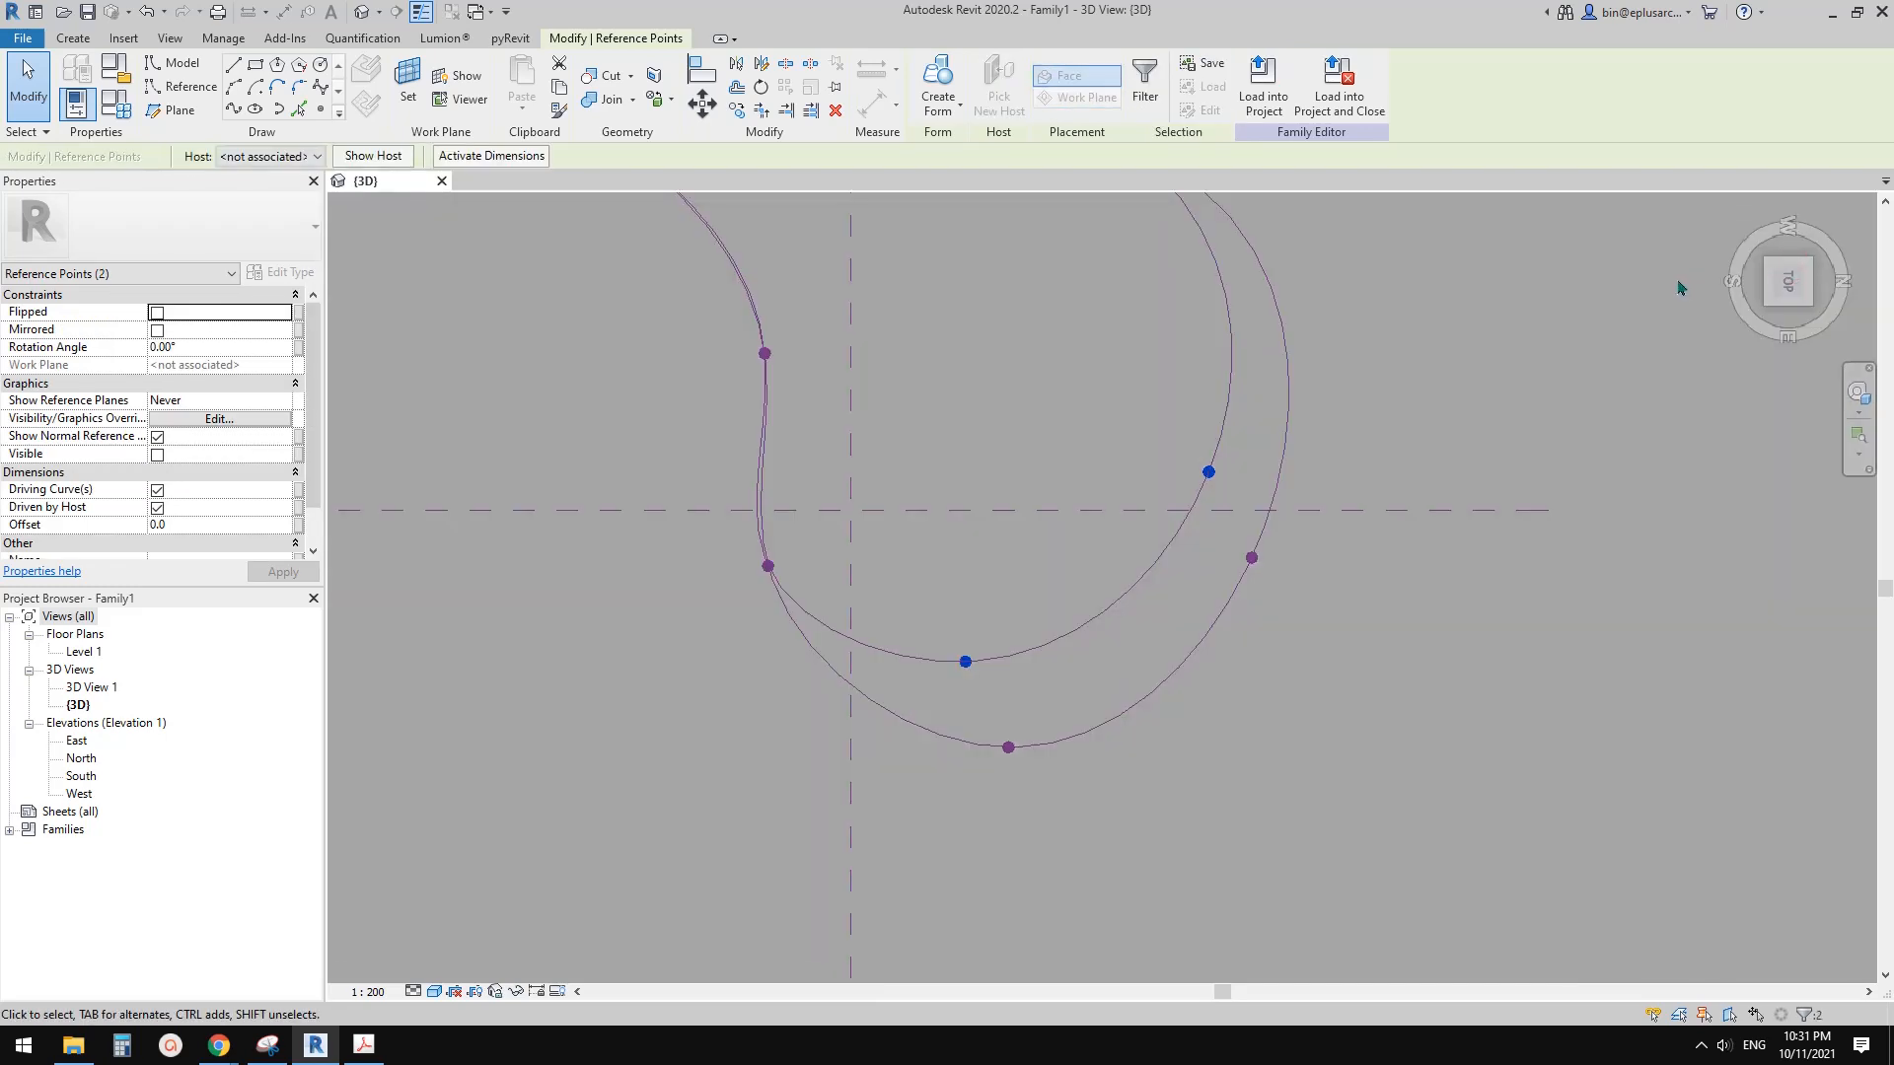
pyautogui.press('Down')
pyautogui.press('Down')
pyautogui.press('Down')
pyautogui.press('Down')
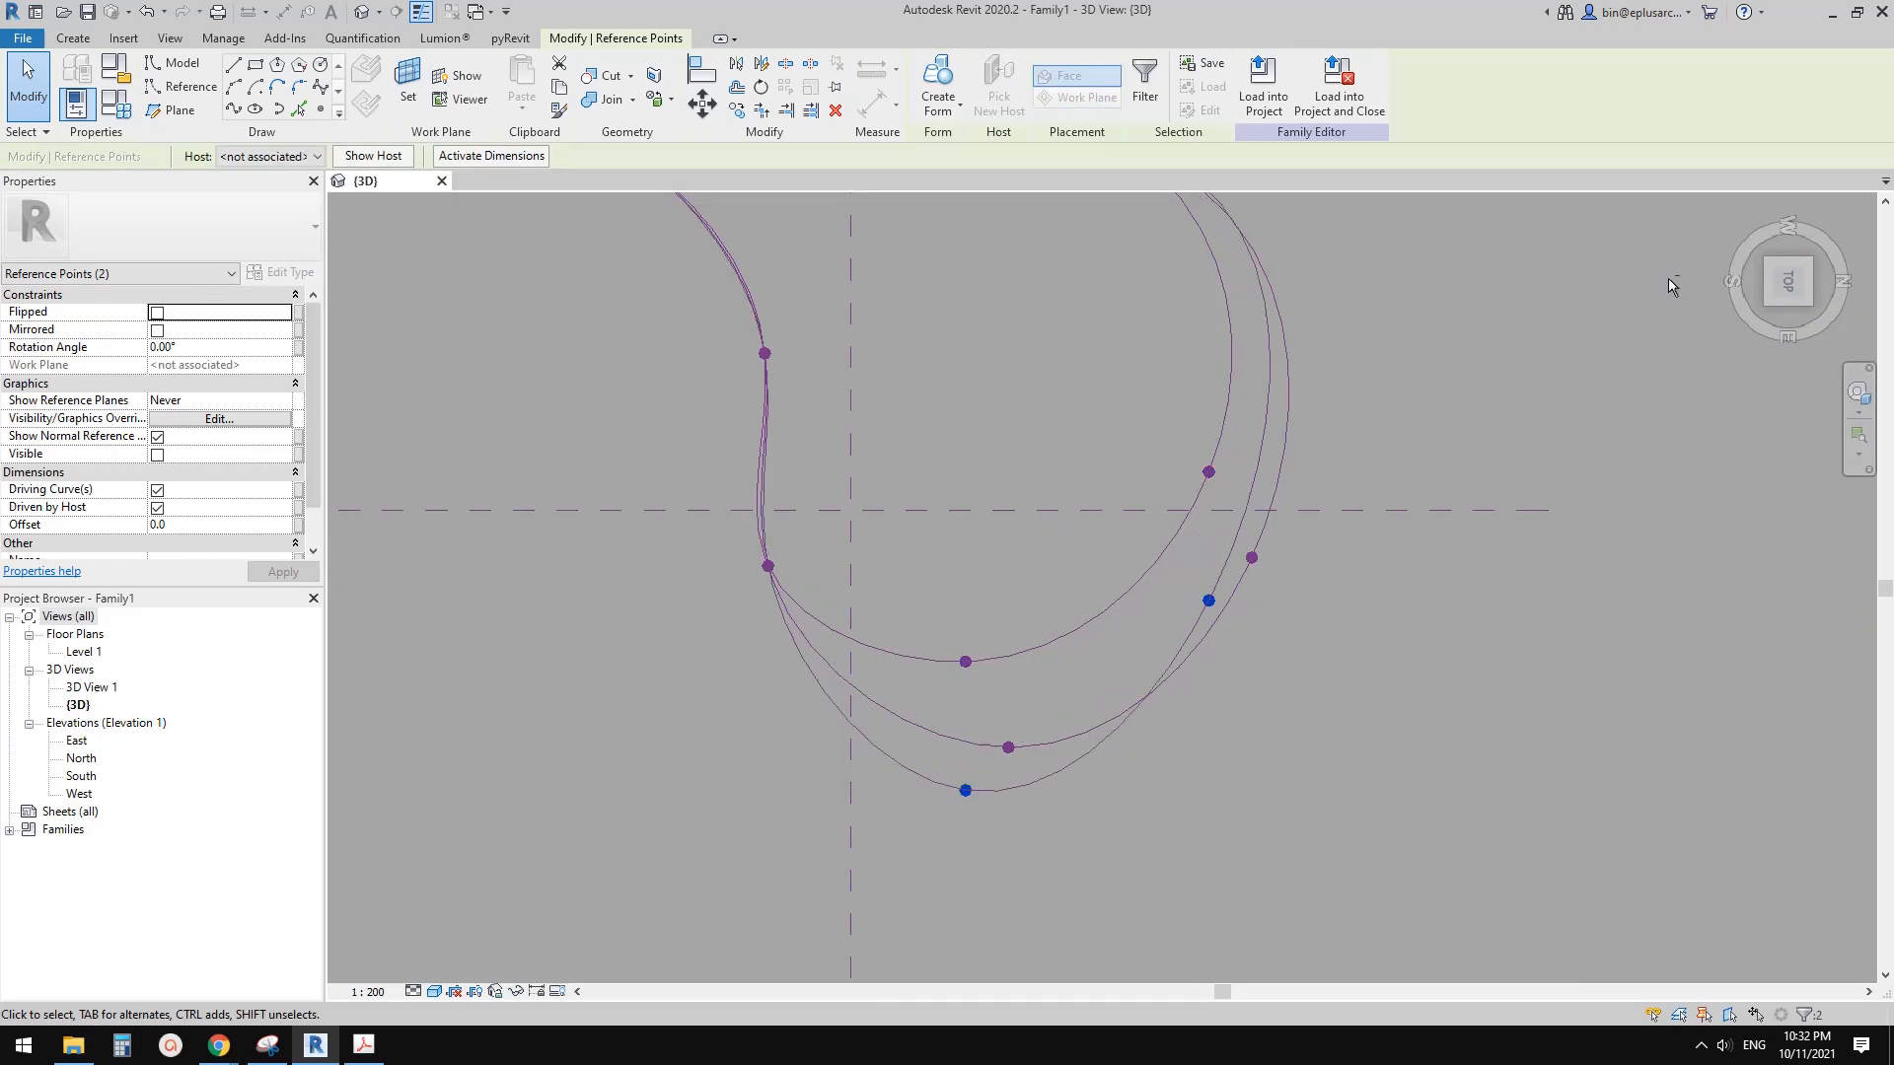
pyautogui.press('Right')
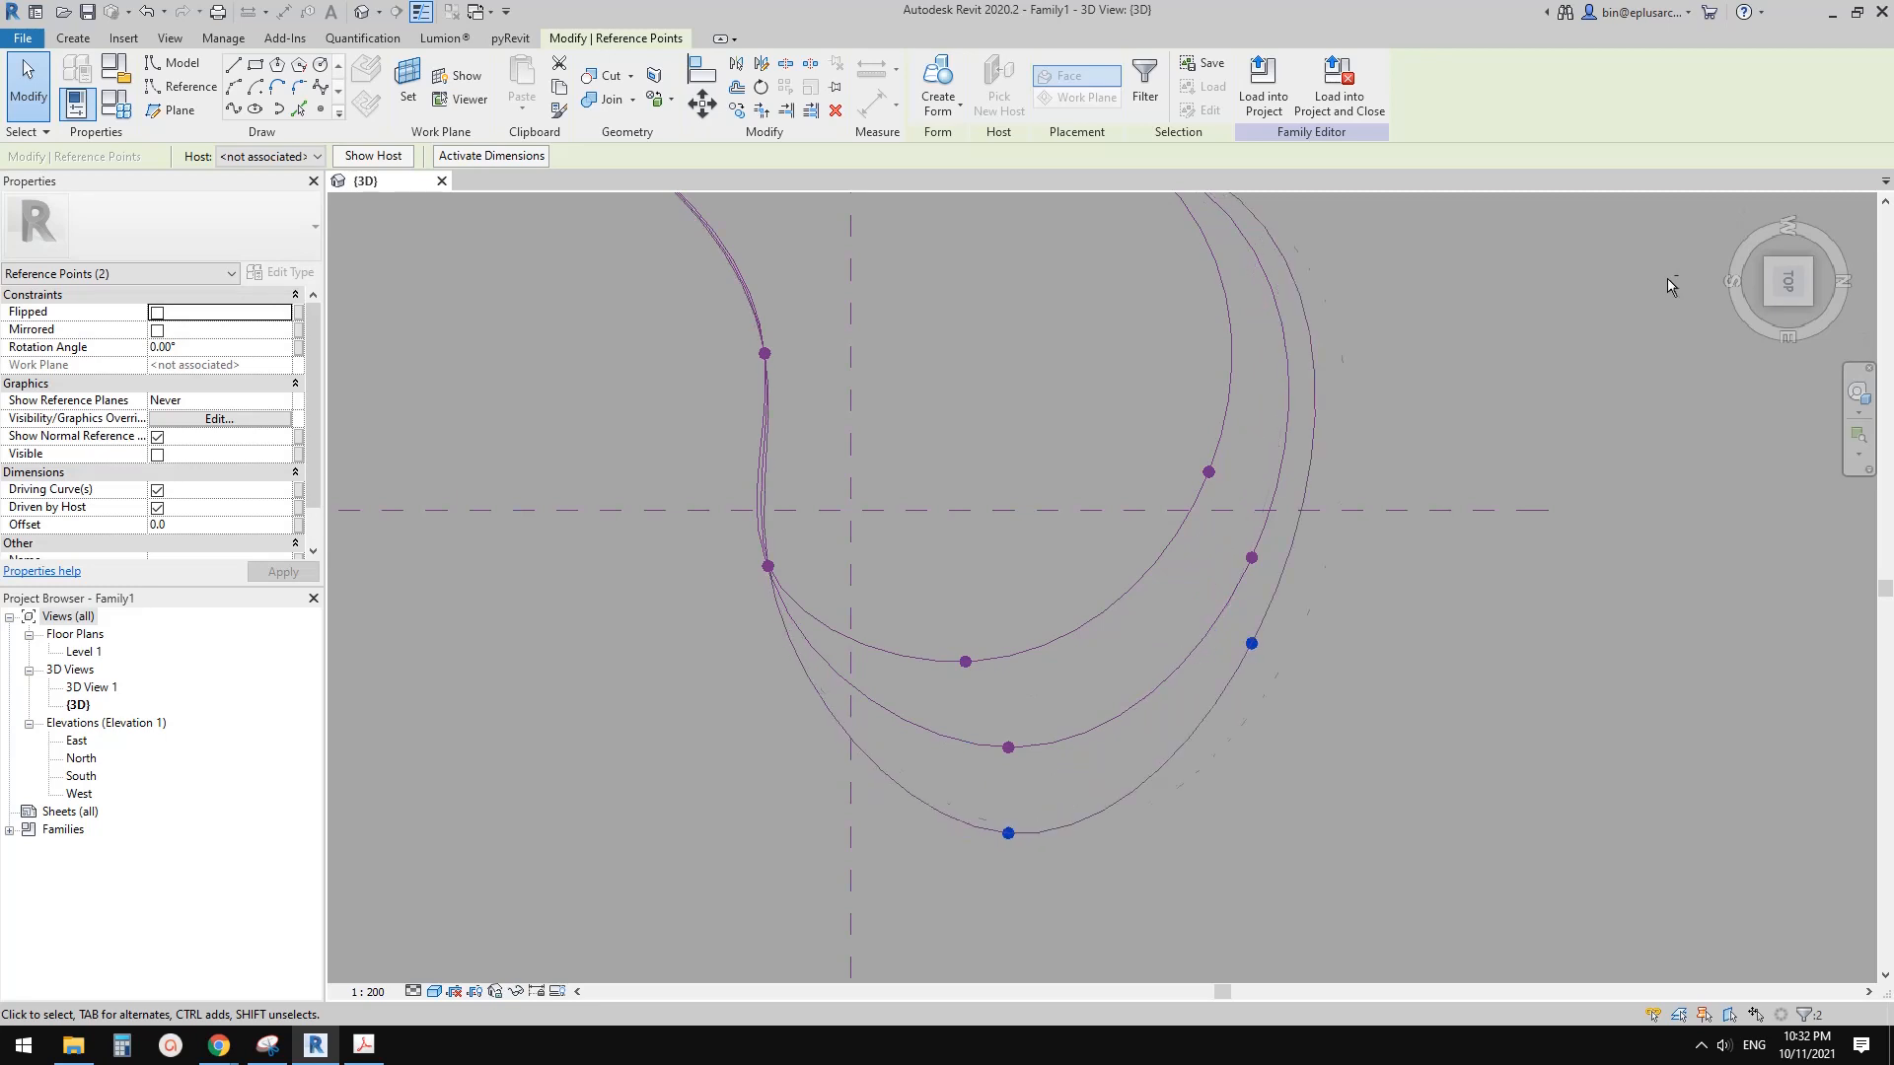
pyautogui.press('Right')
pyautogui.press('Escape')
# Step: Compare the three stacked curves with the facade photo in the Google Docs document, then return to Revit
pyautogui.keyDown('shift'); pyautogui.moveTo(1176, 592); pyautogui.dragTo(1149, 663, button='middle'); pyautogui.keyUp('shift')
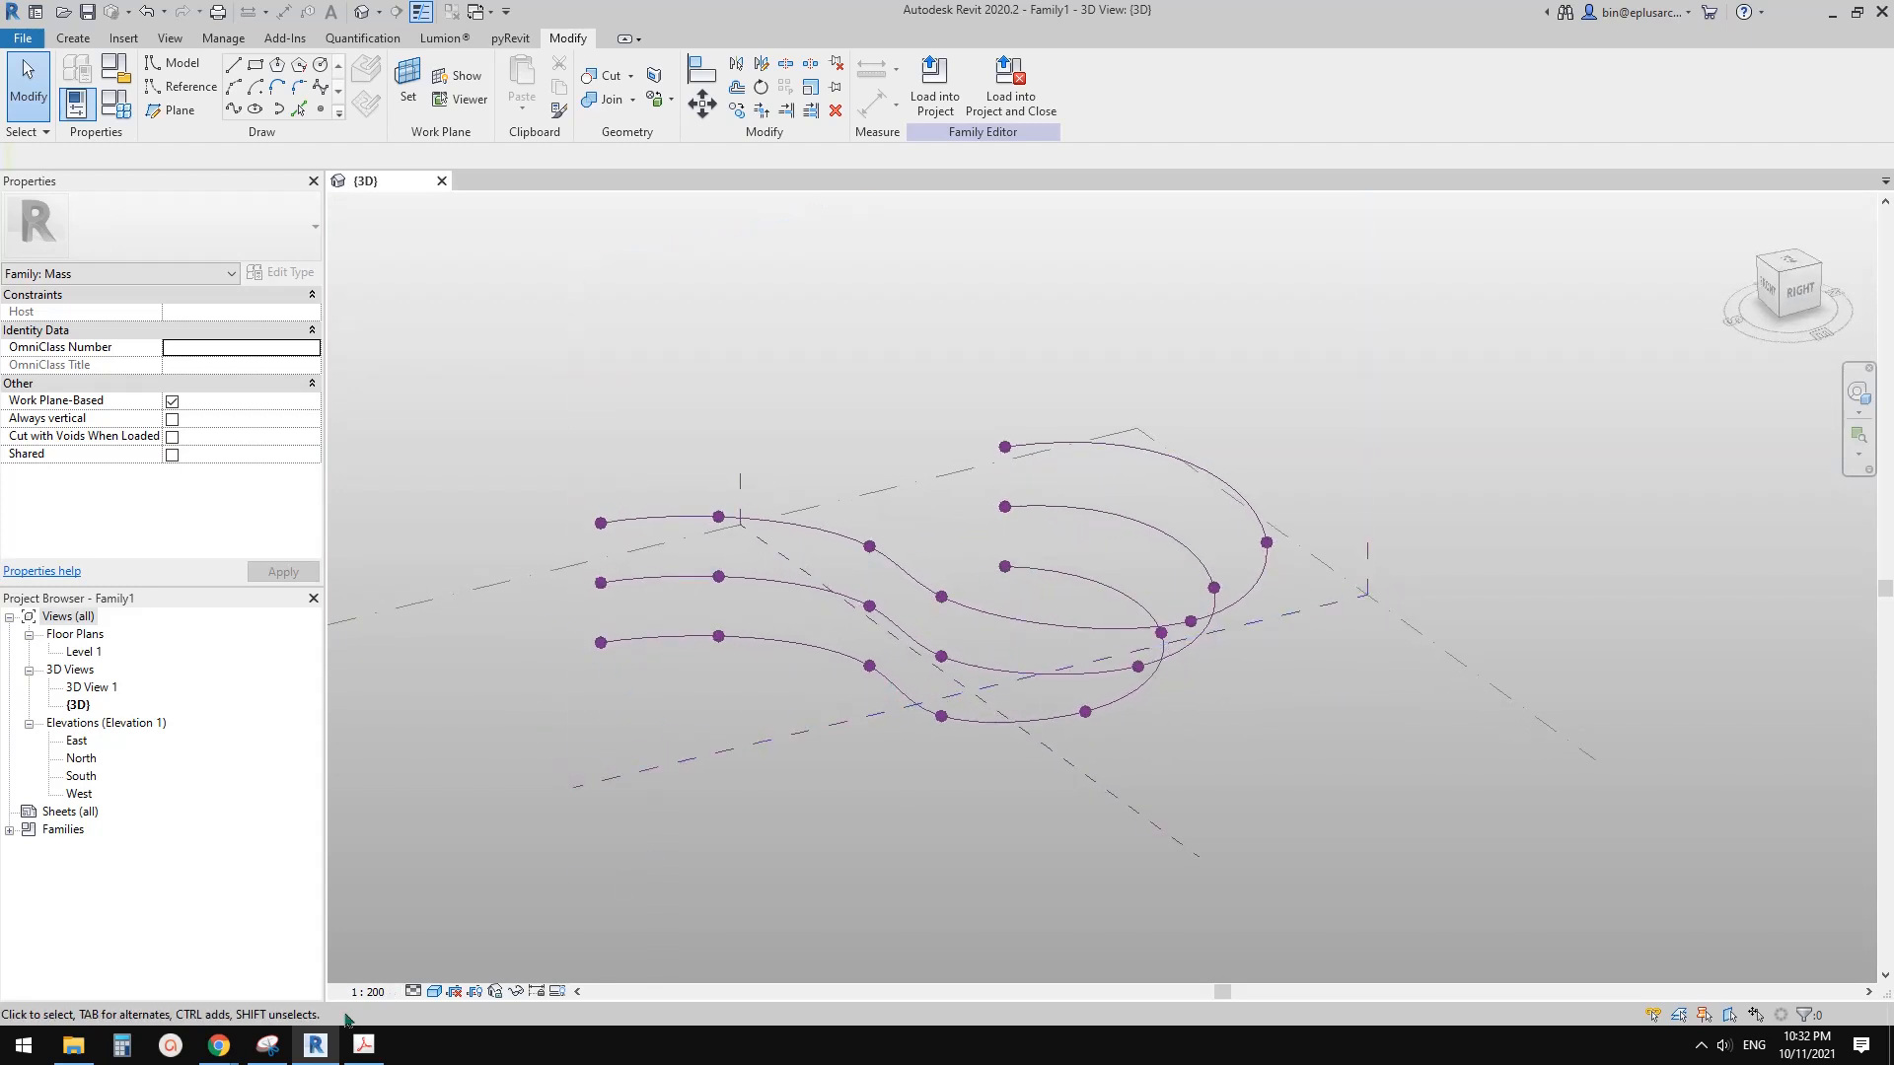
pyautogui.moveTo(221, 1047)
pyautogui.click(508, 965)
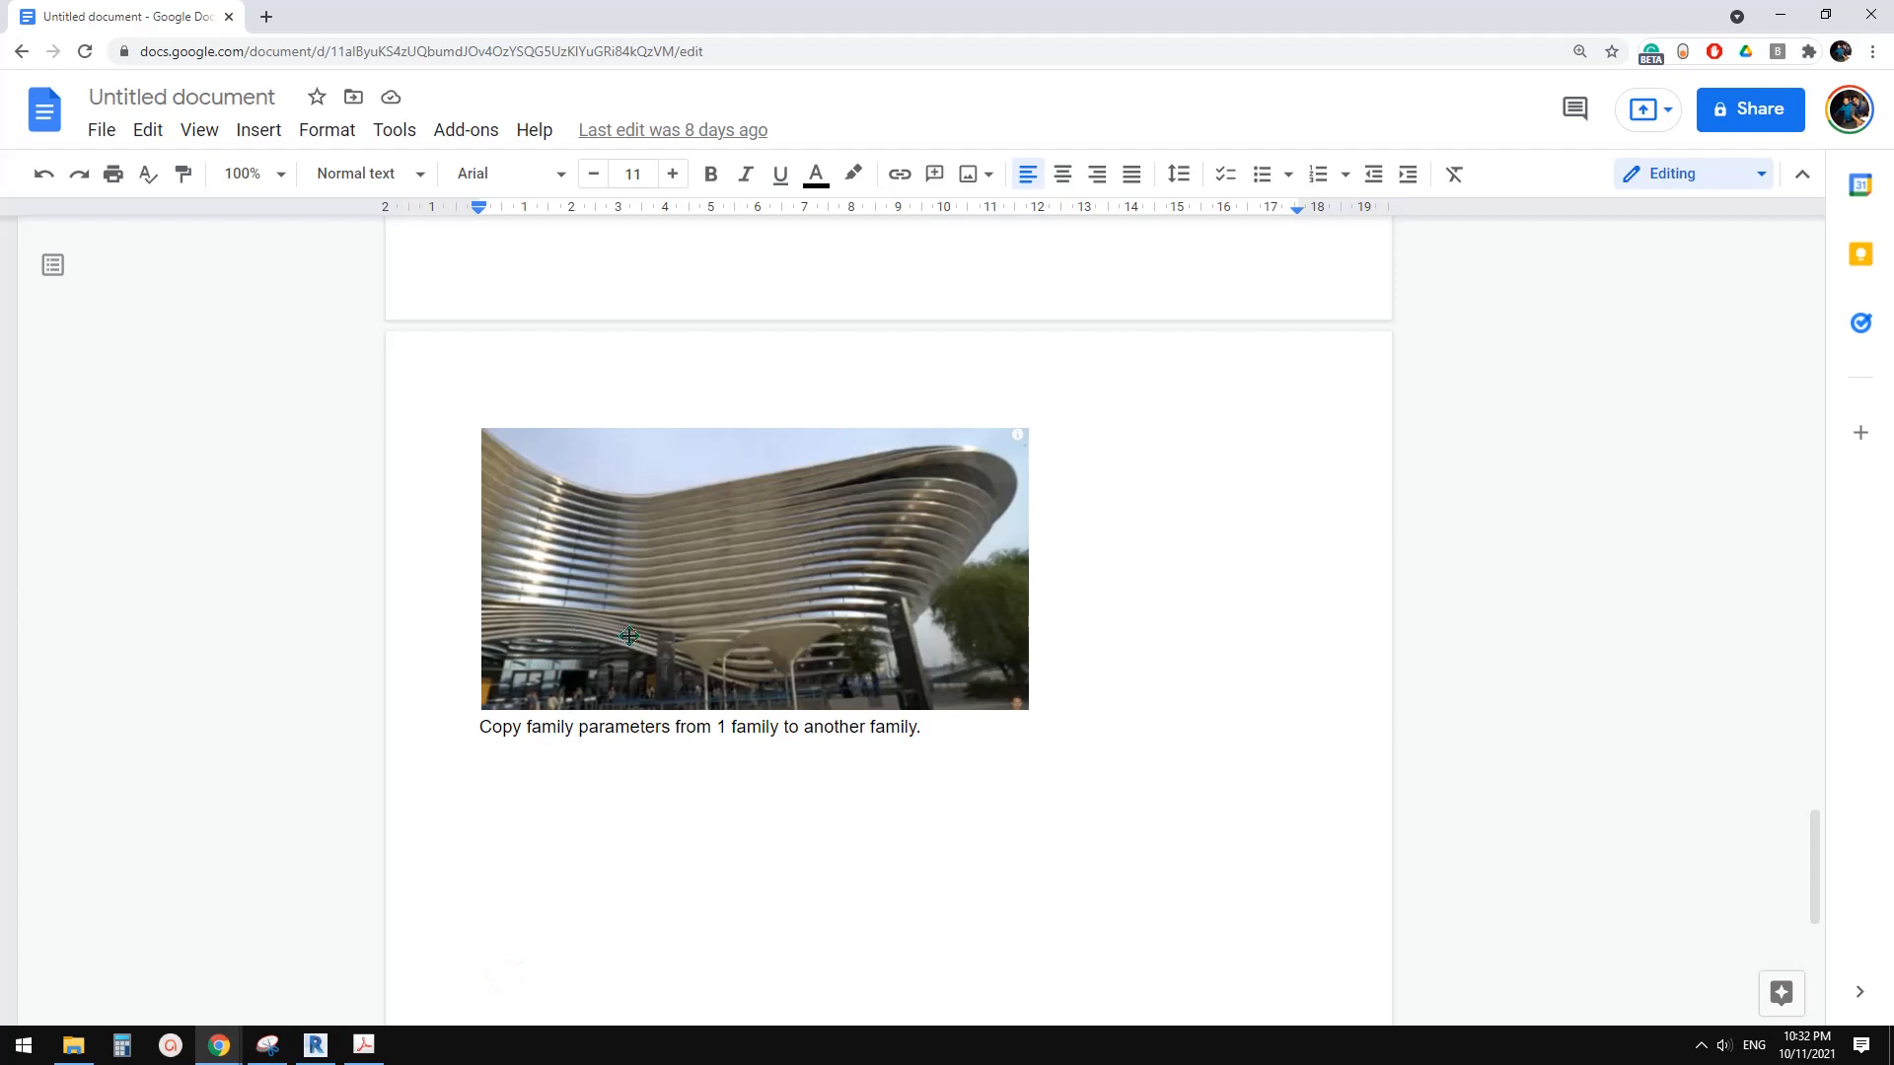
pyautogui.click(317, 1054)
# Step: Raise the bottom curve's second reference point from its near end to an offset of about 3633 mm
pyautogui.keyDown('shift'); pyautogui.moveTo(871, 668); pyautogui.dragTo(782, 591, button='middle'); pyautogui.keyUp('shift')
pyautogui.scroll(2, 775, 580)
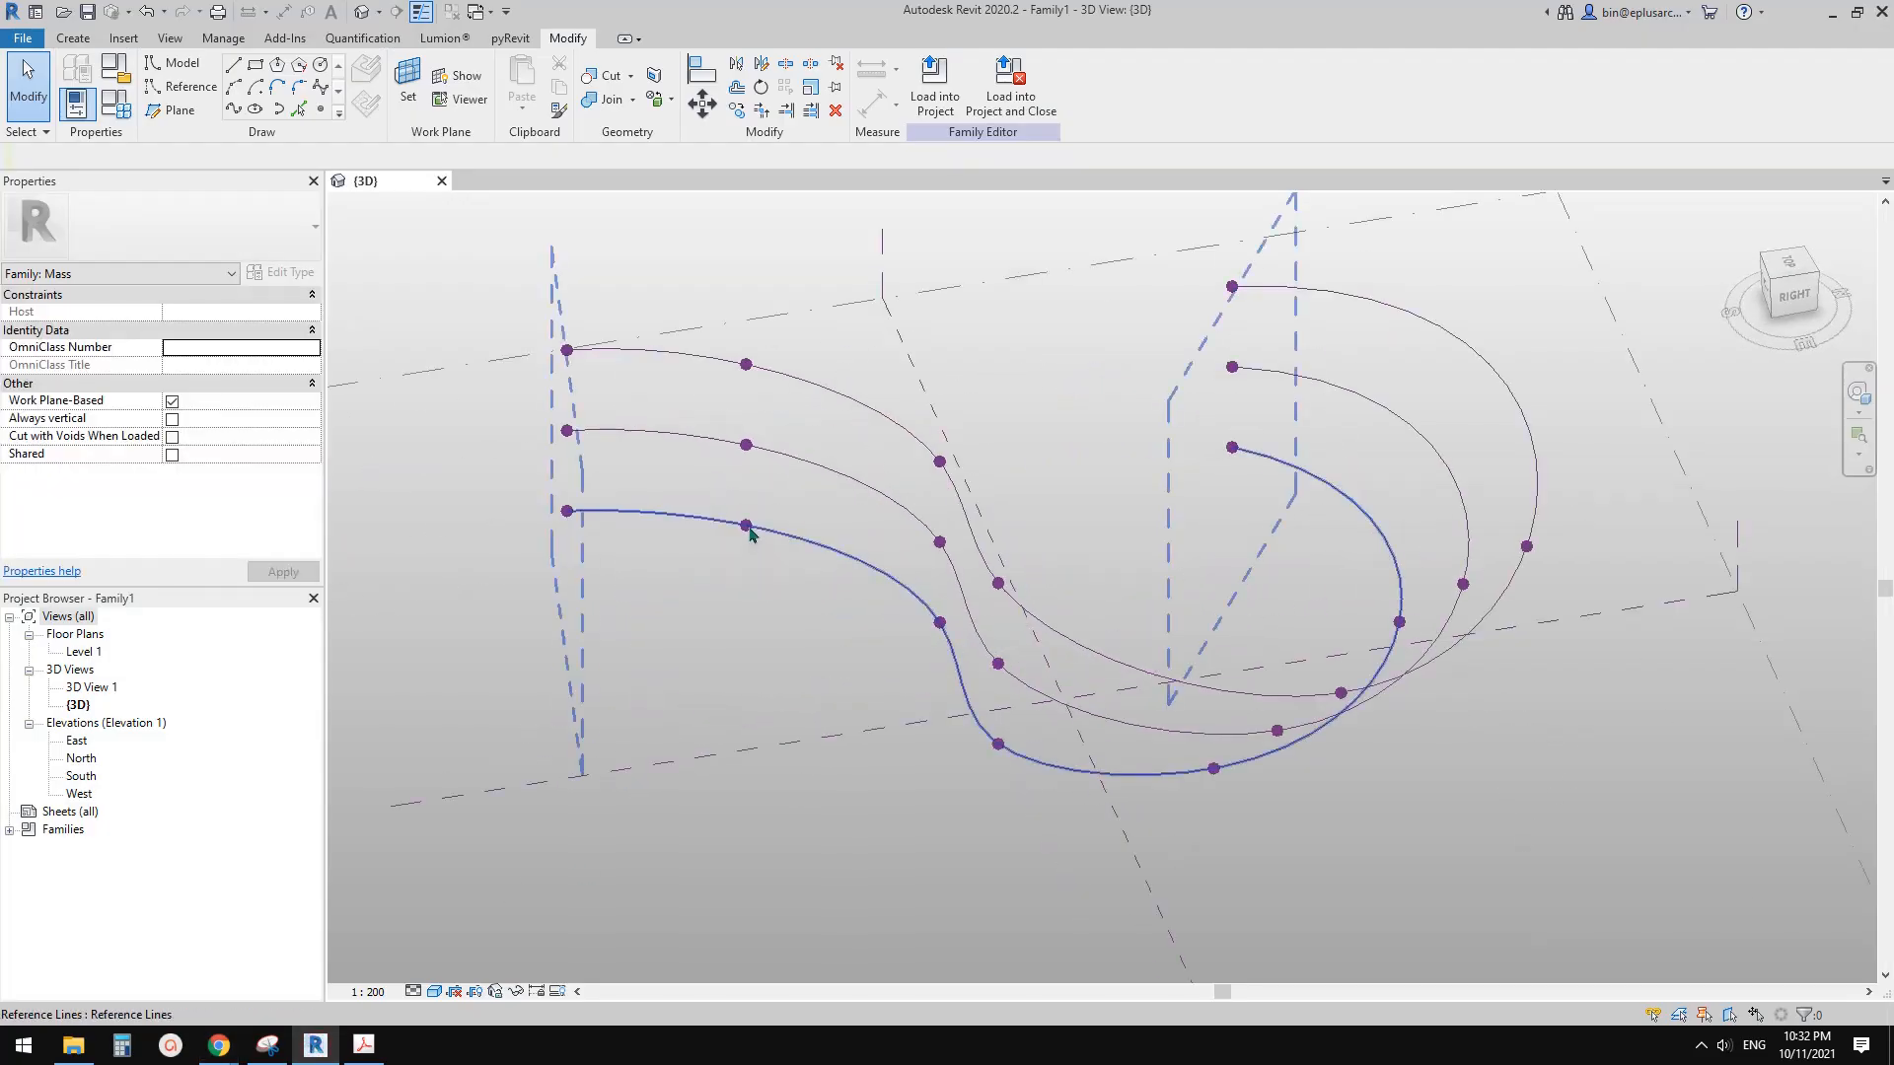
pyautogui.click(746, 526)
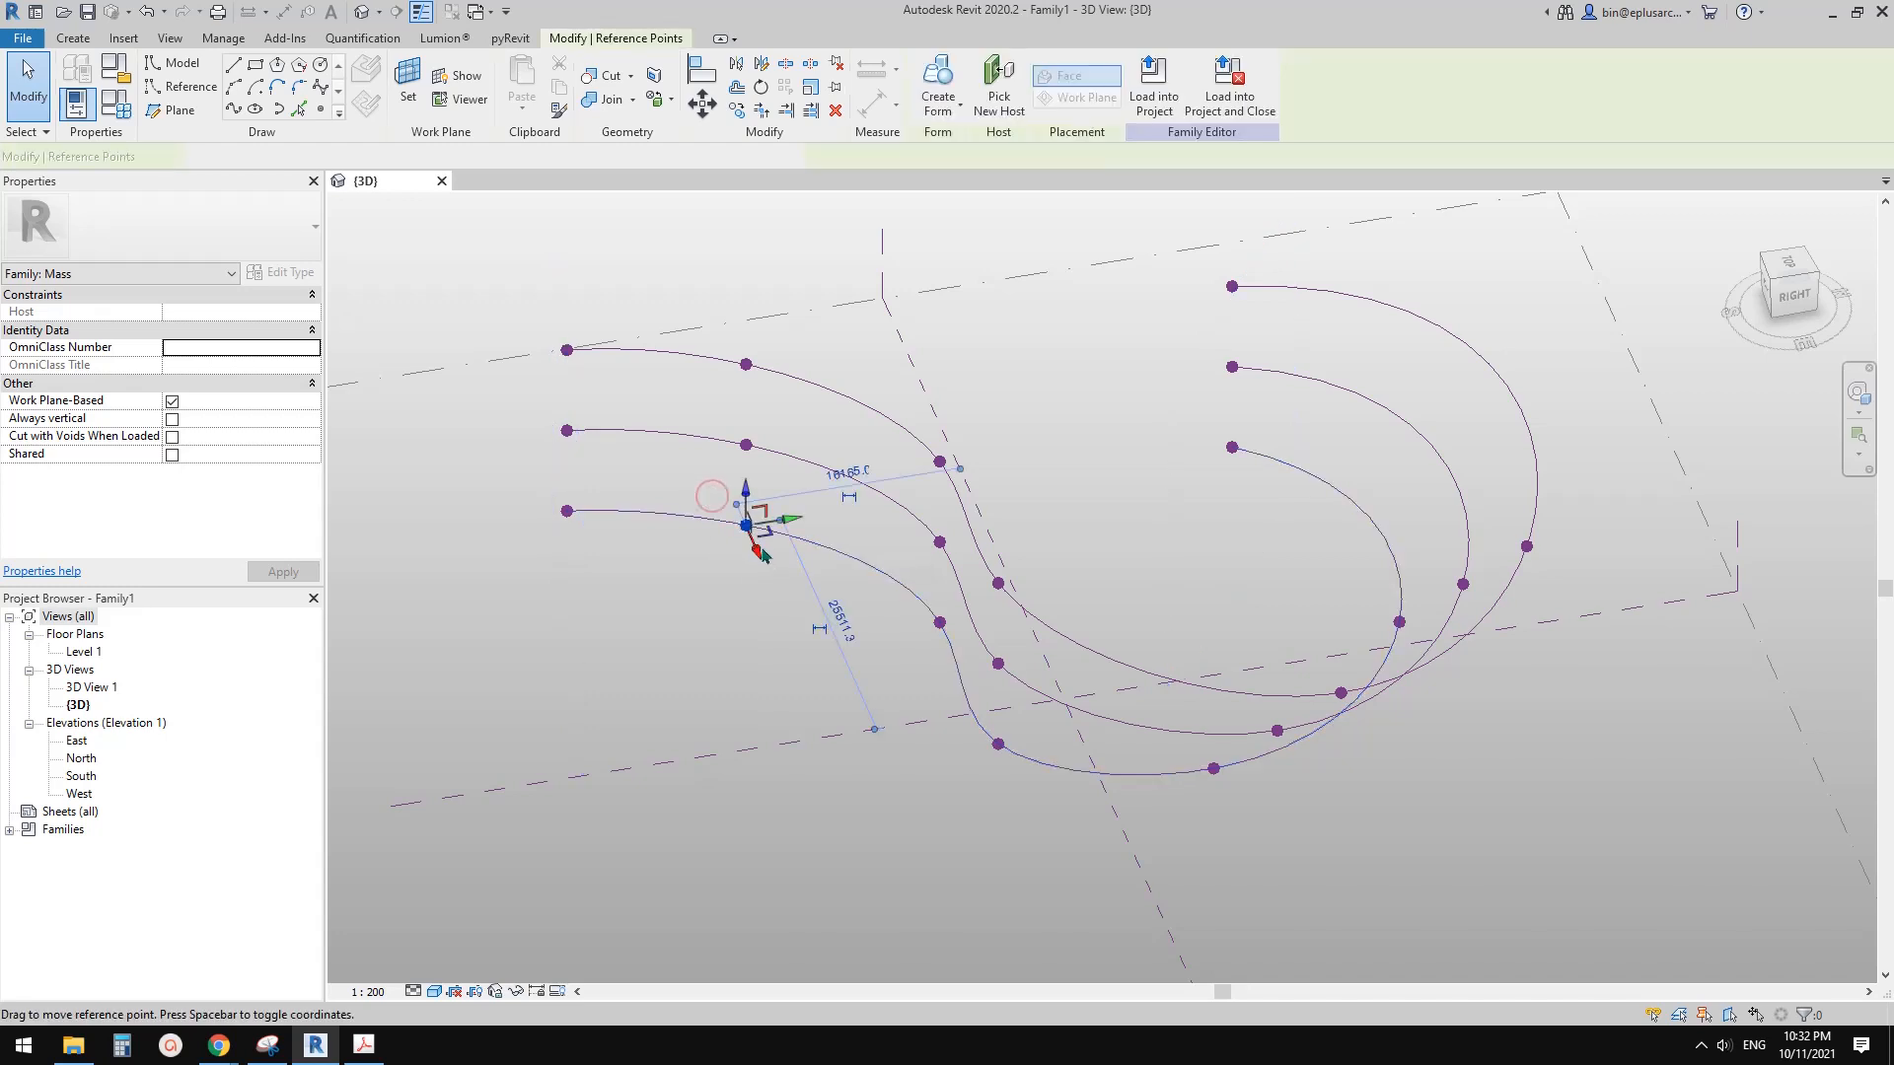
pyautogui.moveTo(751, 533)
pyautogui.keyDown('shift'); pyautogui.mouseDown(button='middle')
pyautogui.moveTo(920, 556)
pyautogui.moveTo(768, 537)
pyautogui.mouseUp(button='middle'); pyautogui.keyUp('shift')
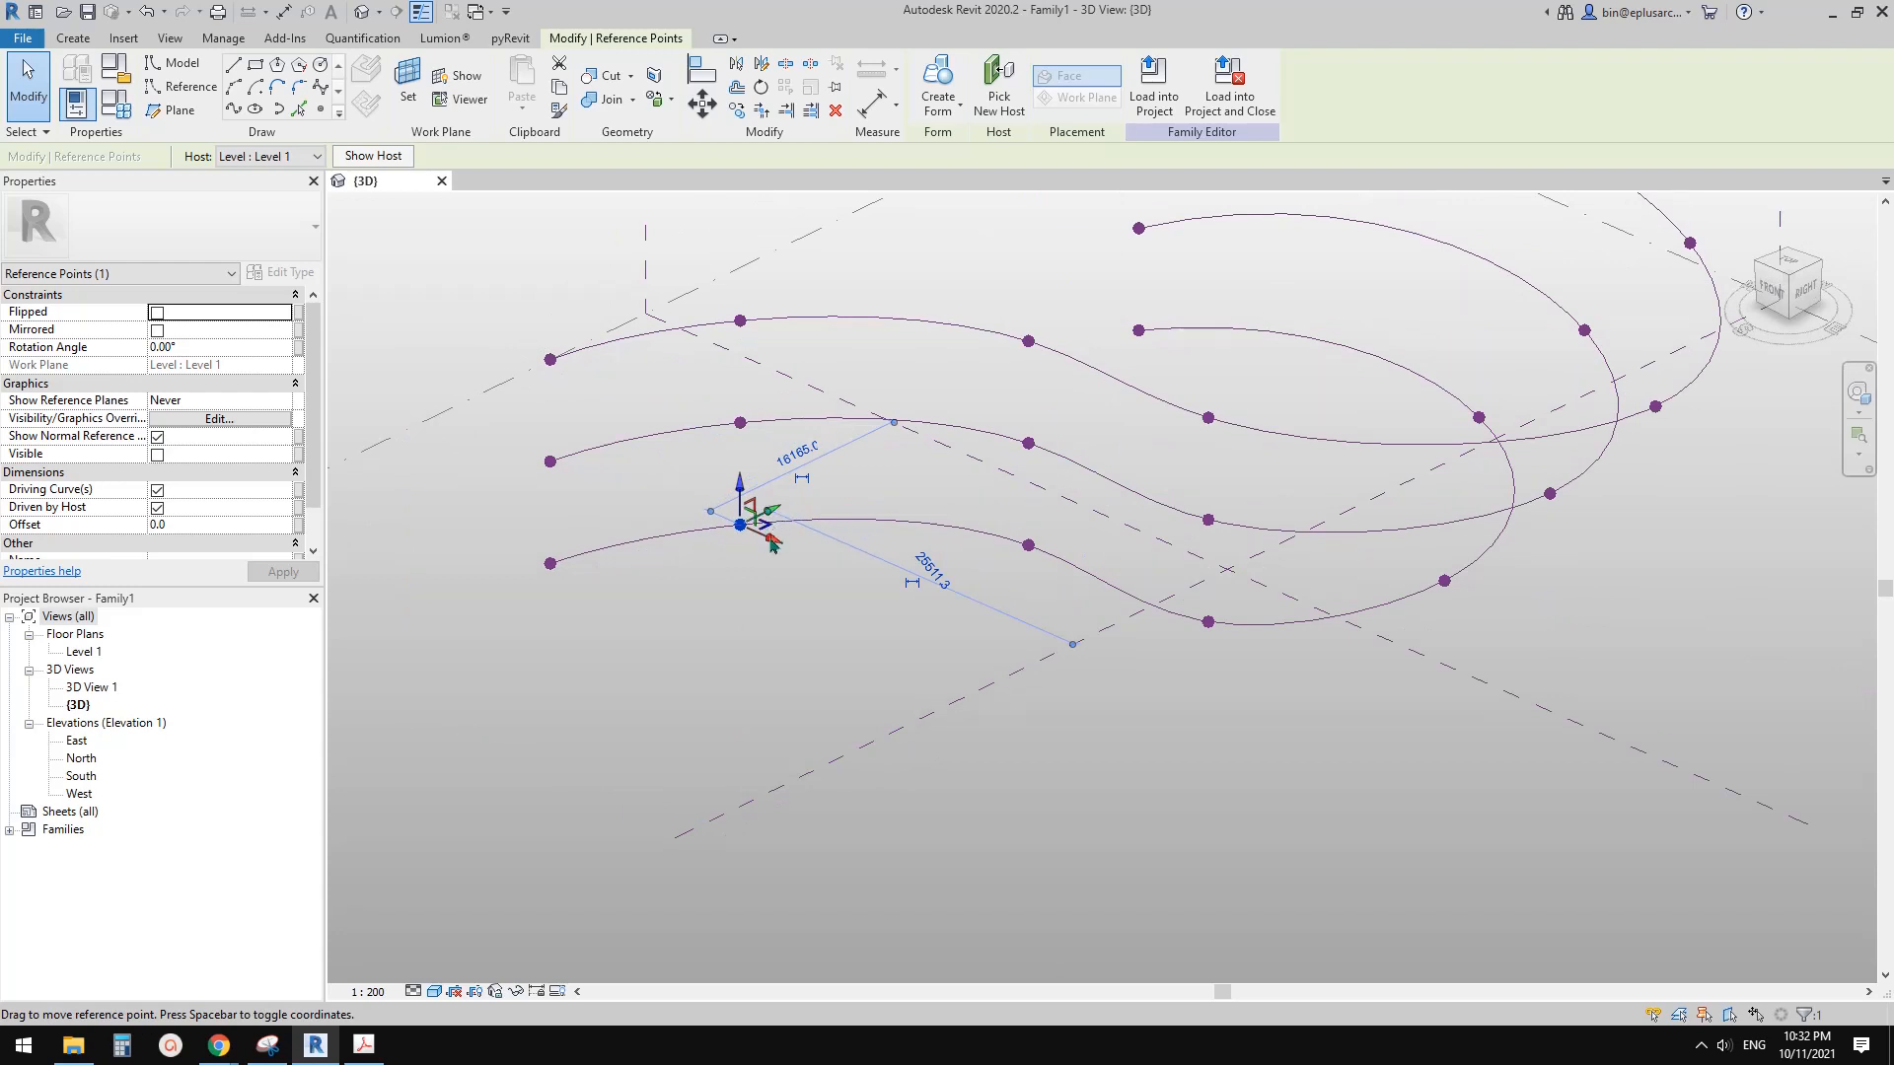
pyautogui.scroll(2, 779, 516)
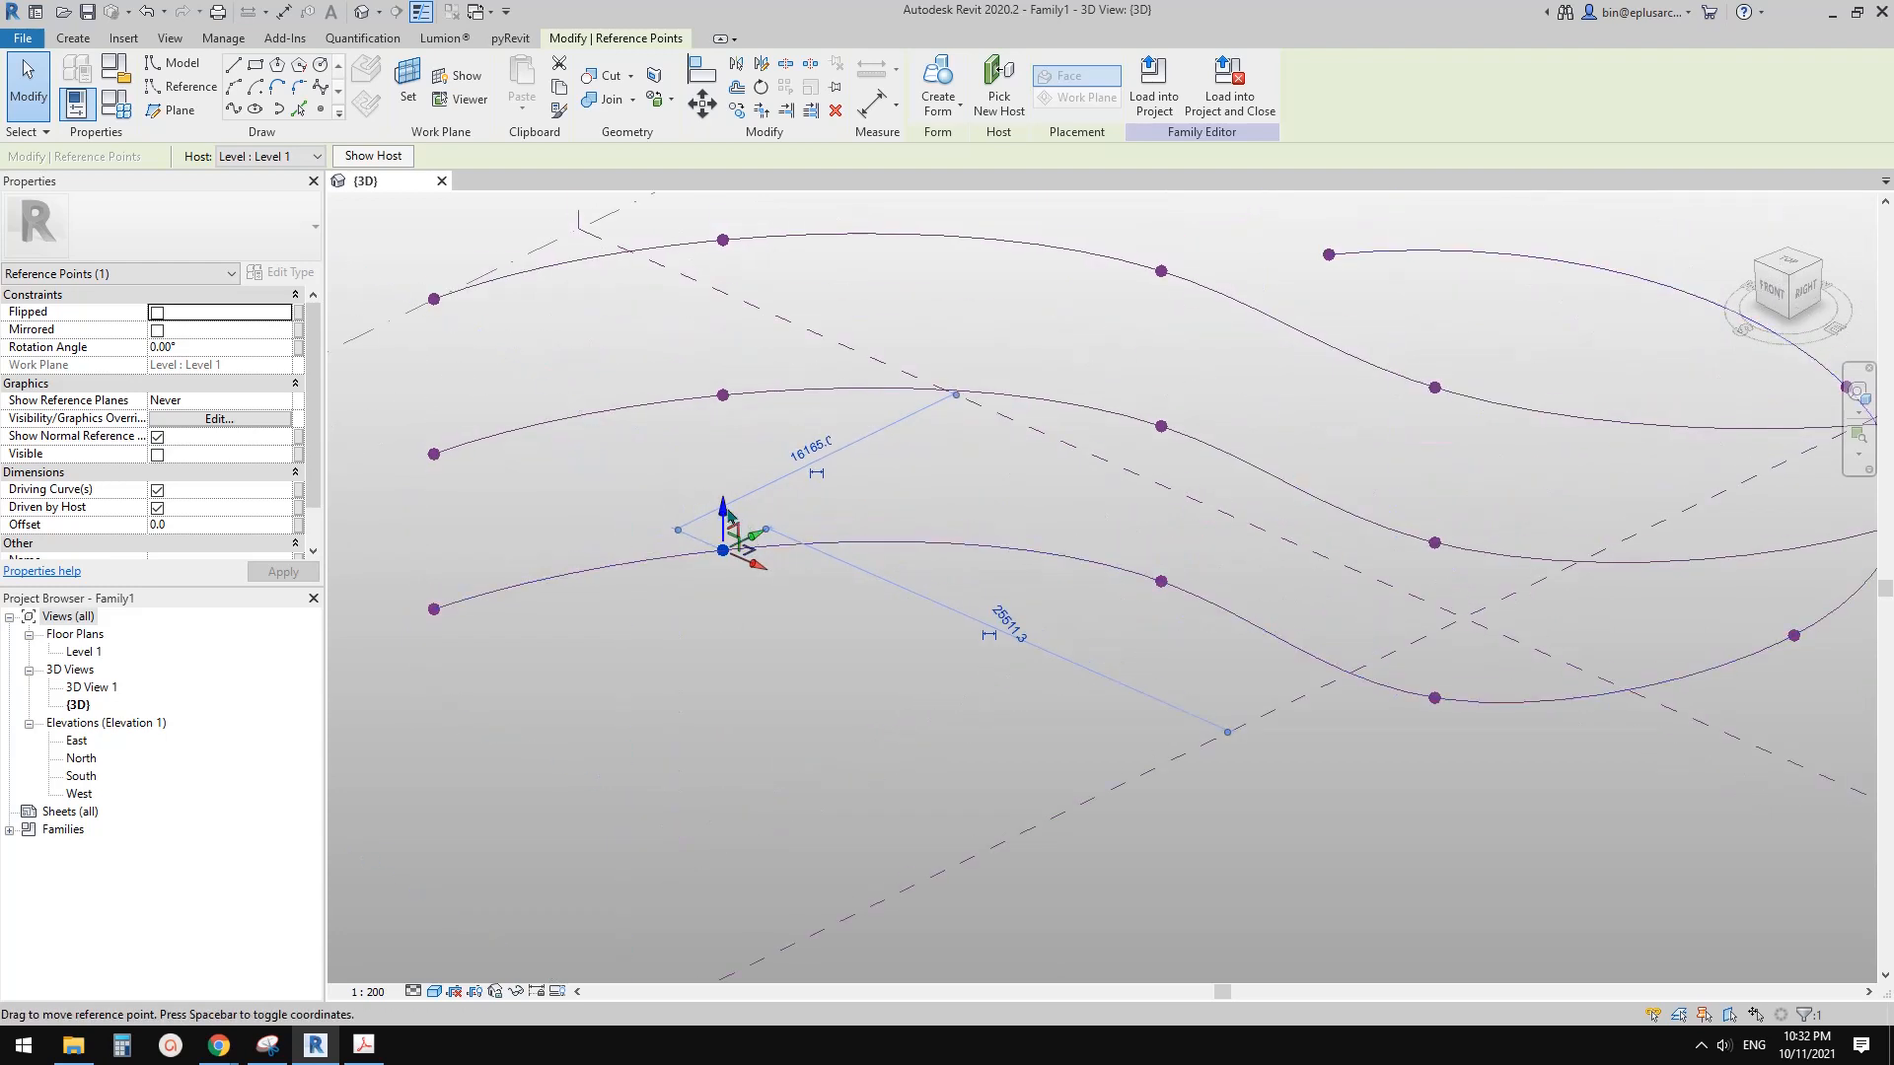
pyautogui.keyDown('shift'); pyautogui.moveTo(725, 517); pyautogui.dragTo(742, 506, button='middle'); pyautogui.keyUp('shift')
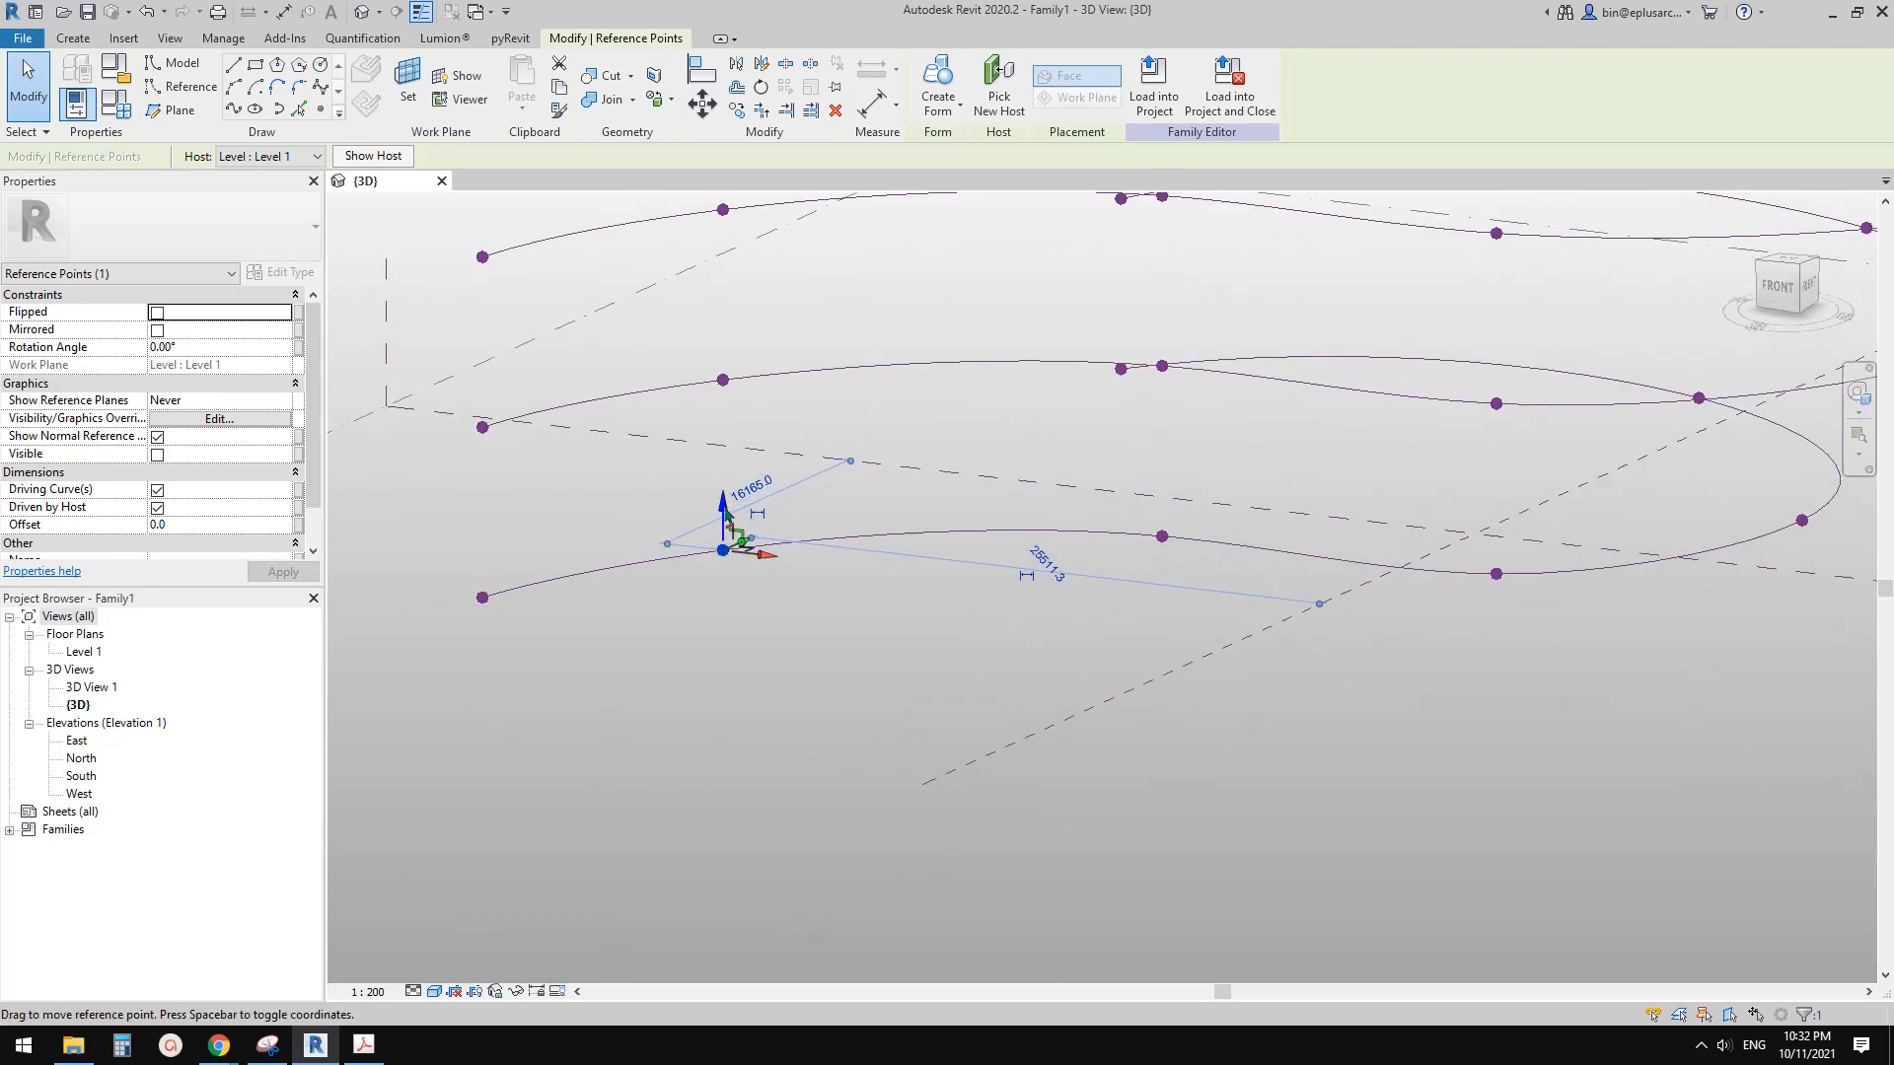
pyautogui.moveTo(727, 523); pyautogui.dragTo(730, 436)
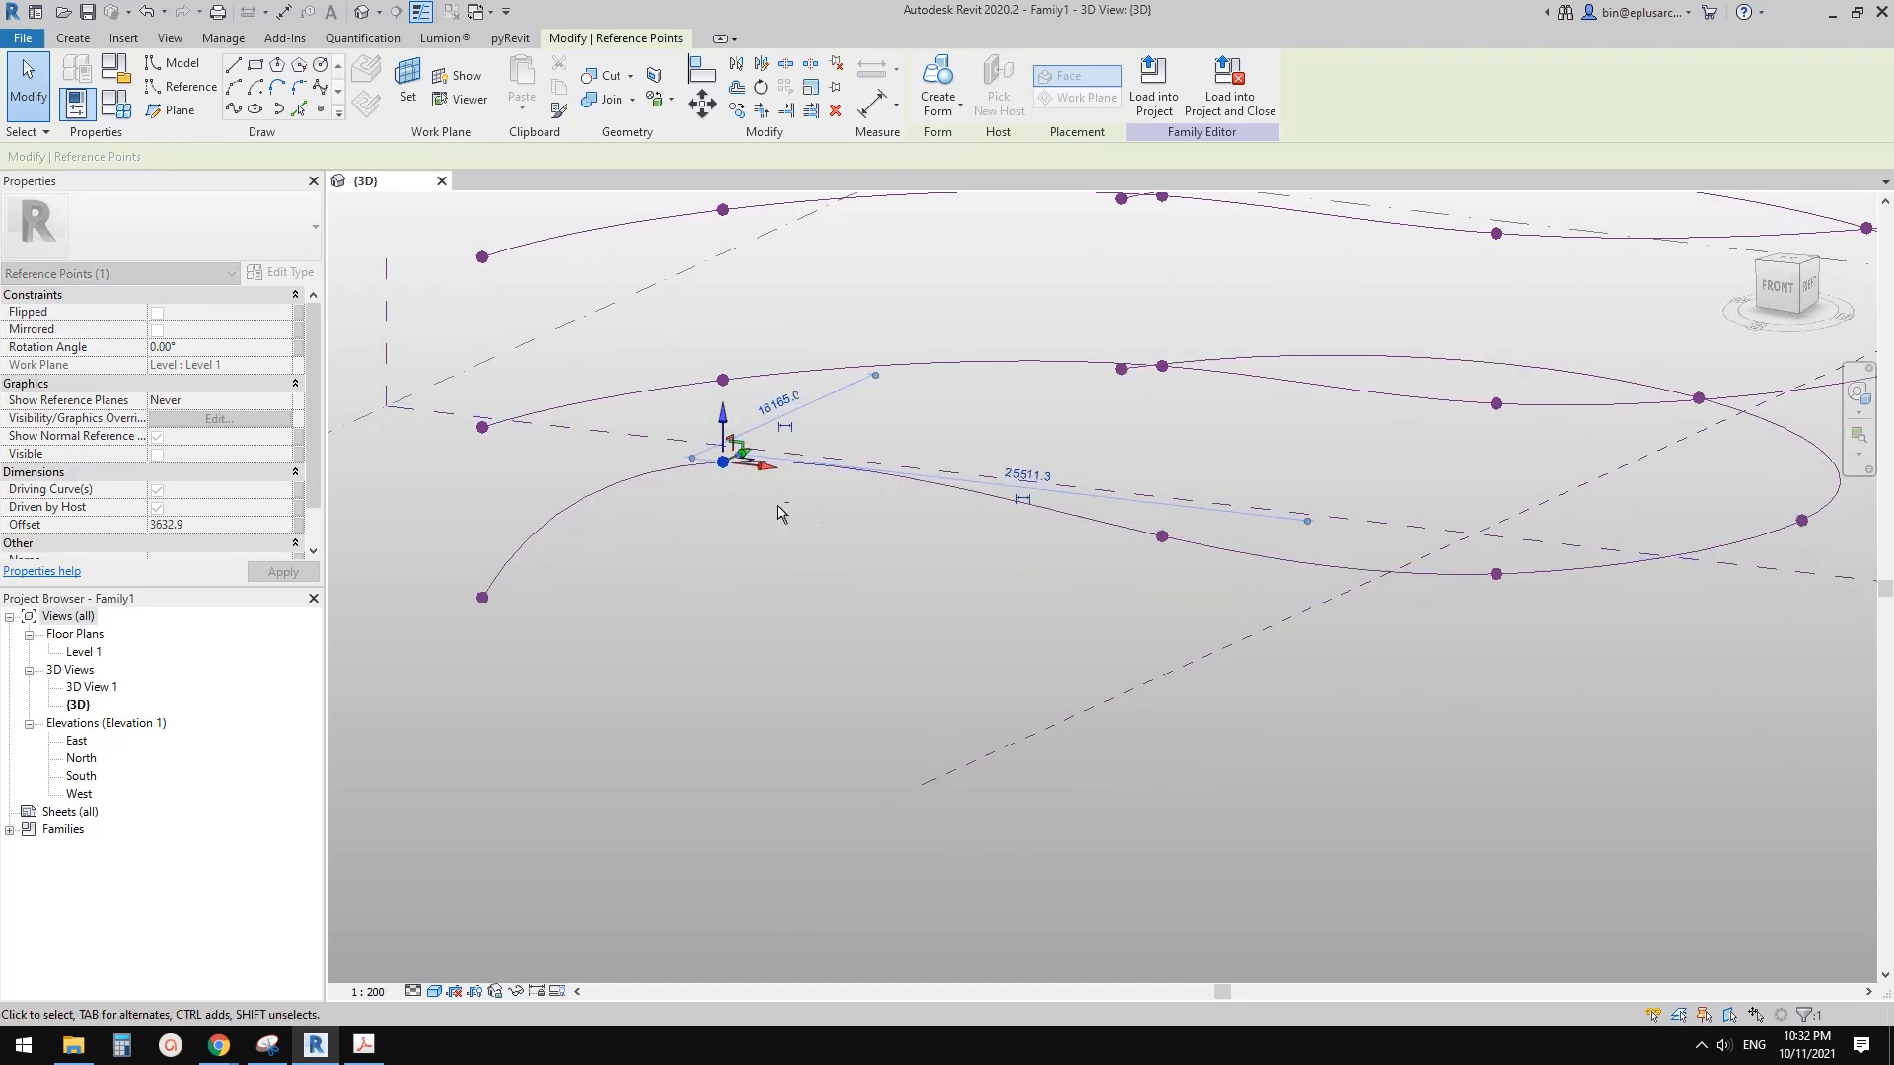
# Step: Shift the bottom curve's raised reference point horizontally to about 17520 mm and 23513 mm from the two reference planes
pyautogui.keyDown('shift'); pyautogui.moveTo(779, 513); pyautogui.dragTo(888, 513, button='middle'); pyautogui.keyUp('shift')
pyautogui.moveTo(772, 457); pyautogui.dragTo(816, 453)
pyautogui.keyDown('shift'); pyautogui.moveTo(816, 454); pyautogui.dragTo(515, 503, button='middle'); pyautogui.keyUp('shift')
pyautogui.scroll(2, 797, 474)
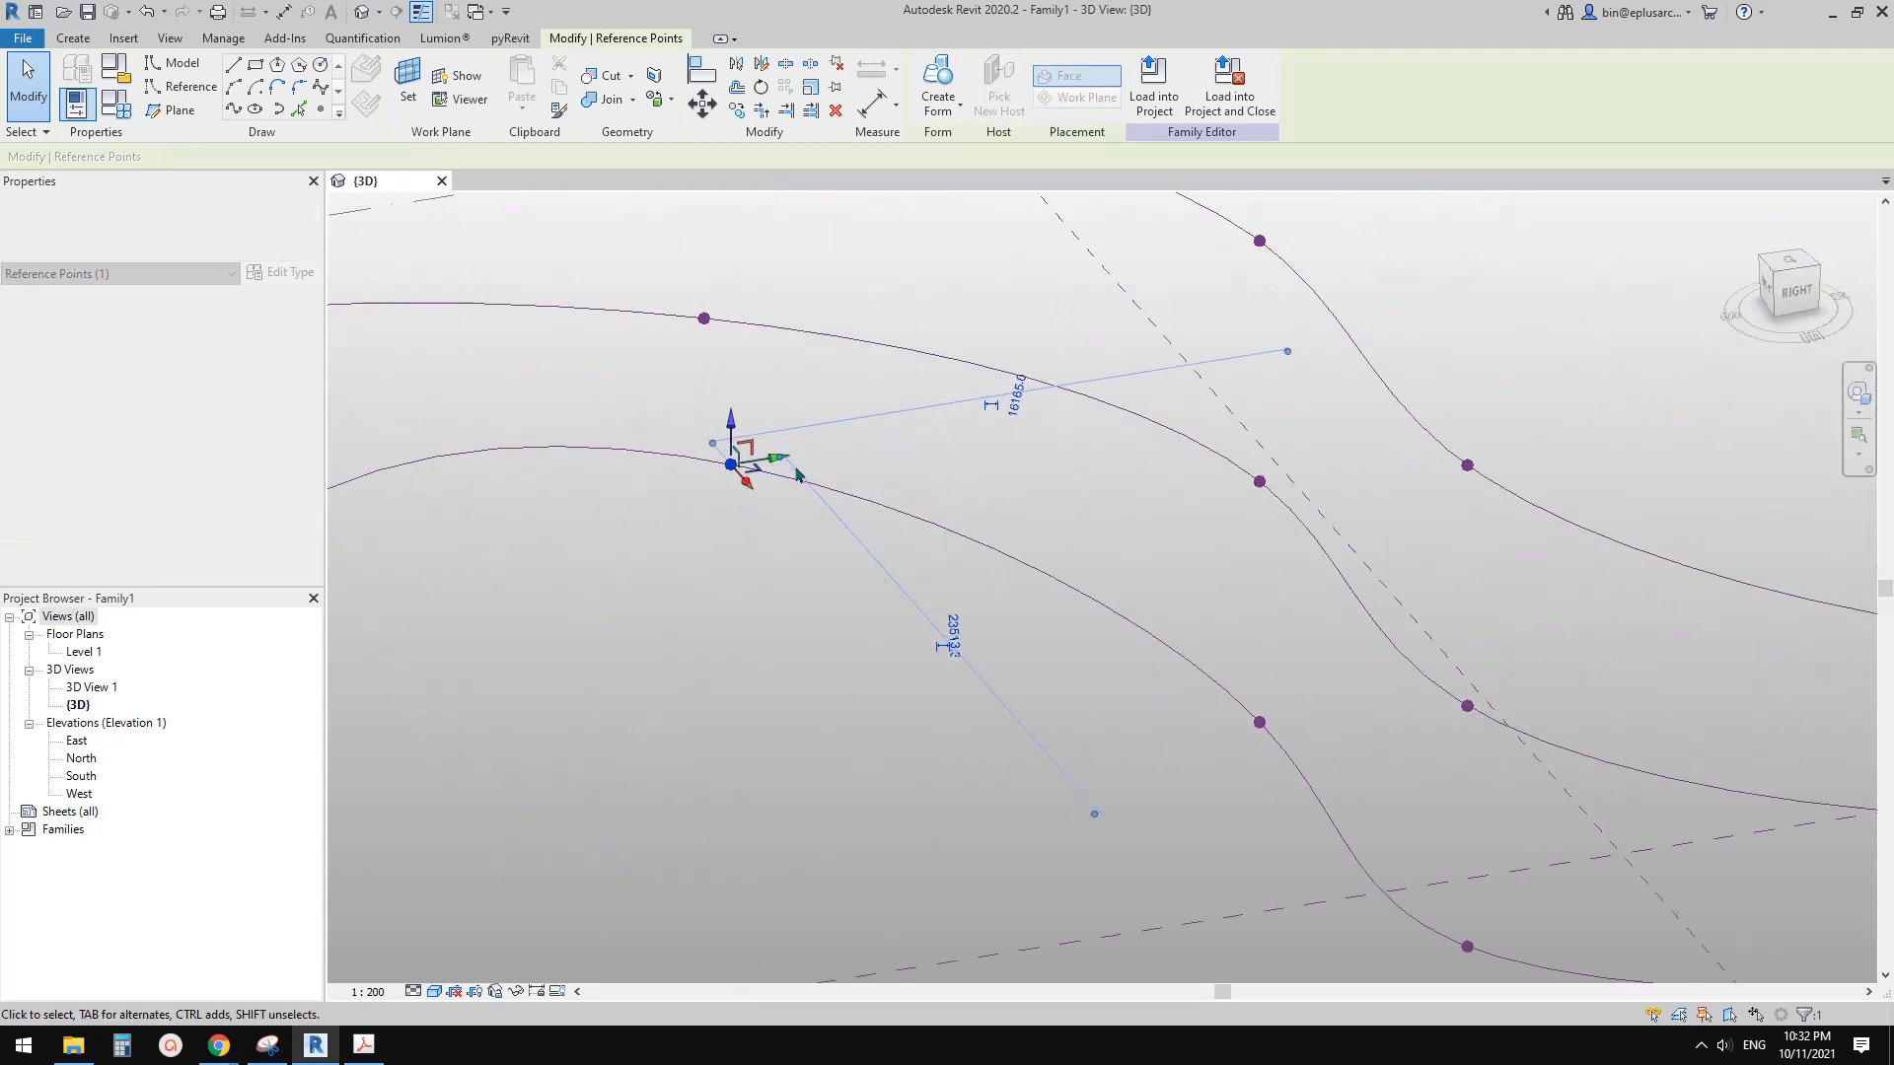
pyautogui.moveTo(779, 457); pyautogui.dragTo(731, 464)
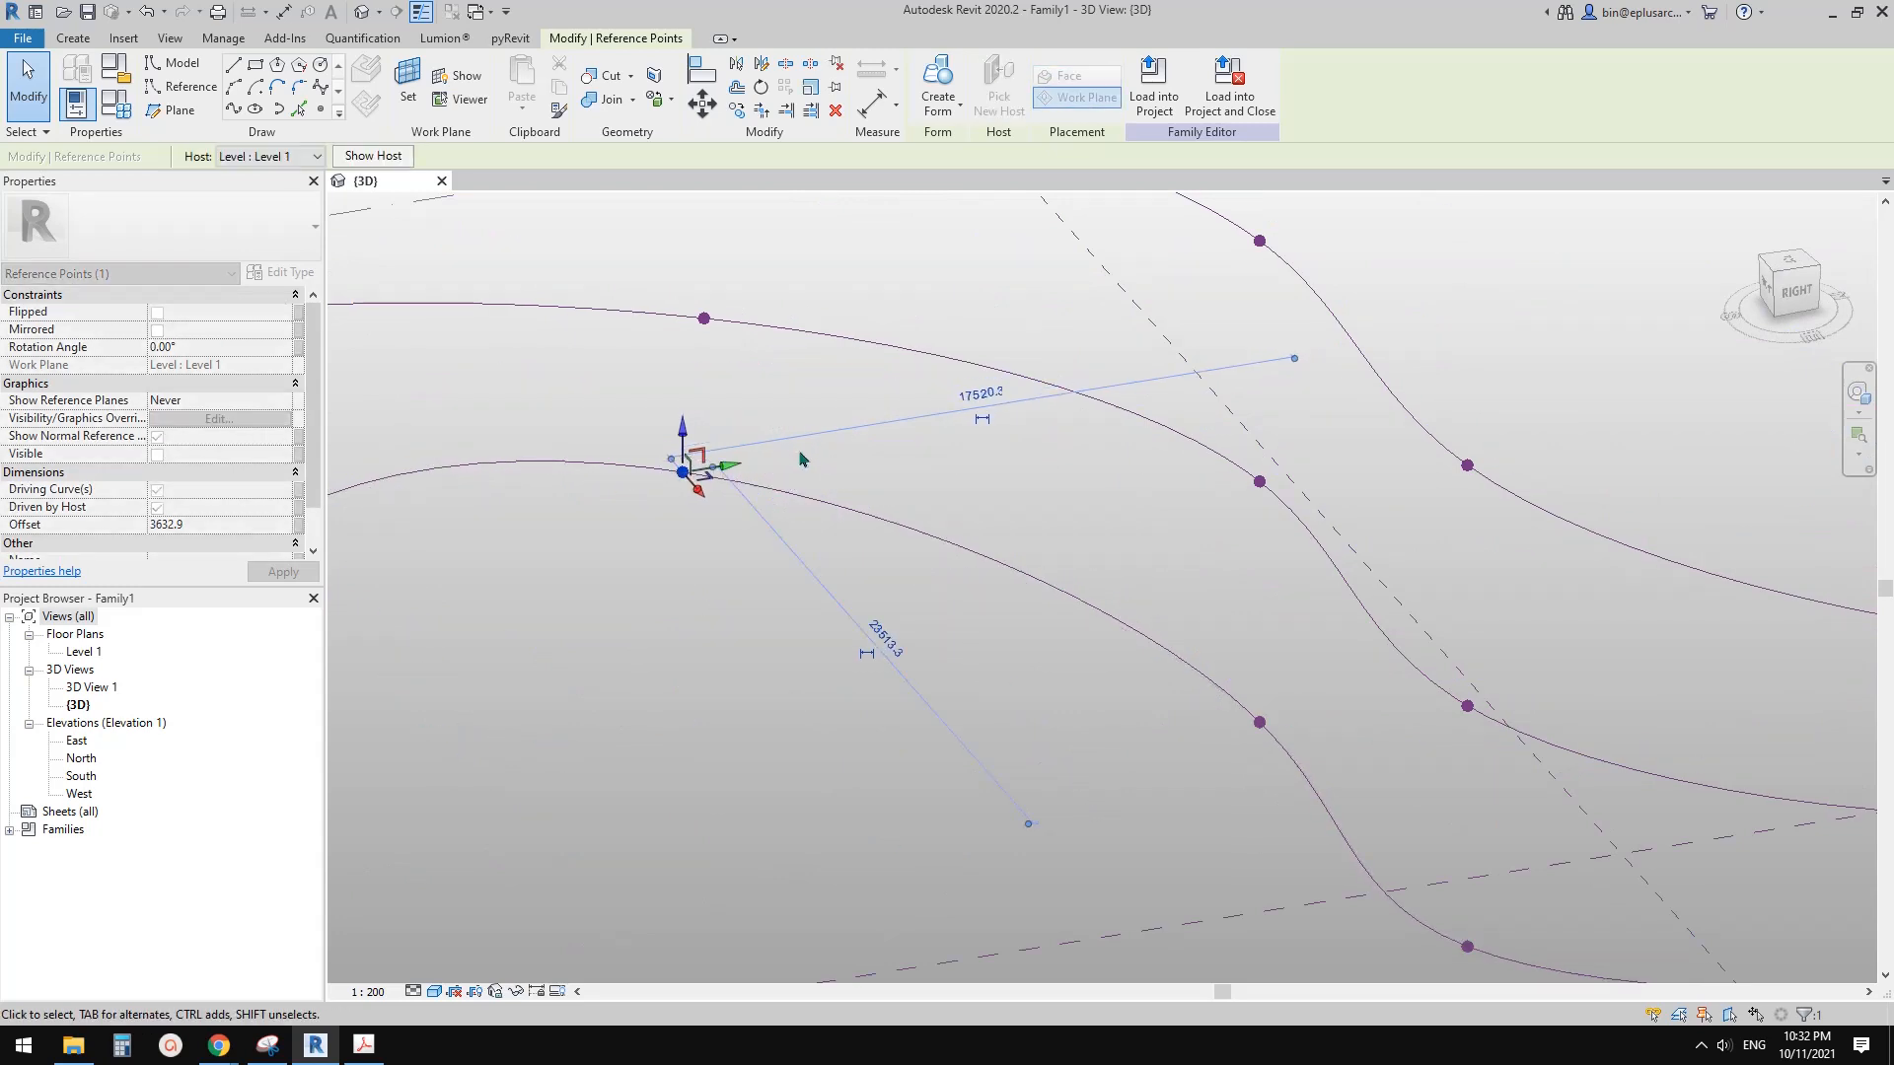
# Step: Shift the middle curve's second reference point horizontally, partway towards the bottom curve's raised point
pyautogui.keyDown('shift'); pyautogui.moveTo(801, 458); pyautogui.dragTo(904, 589, button='middle'); pyautogui.keyUp('shift')
pyautogui.scroll(1, 817, 387)
pyautogui.click(763, 376)
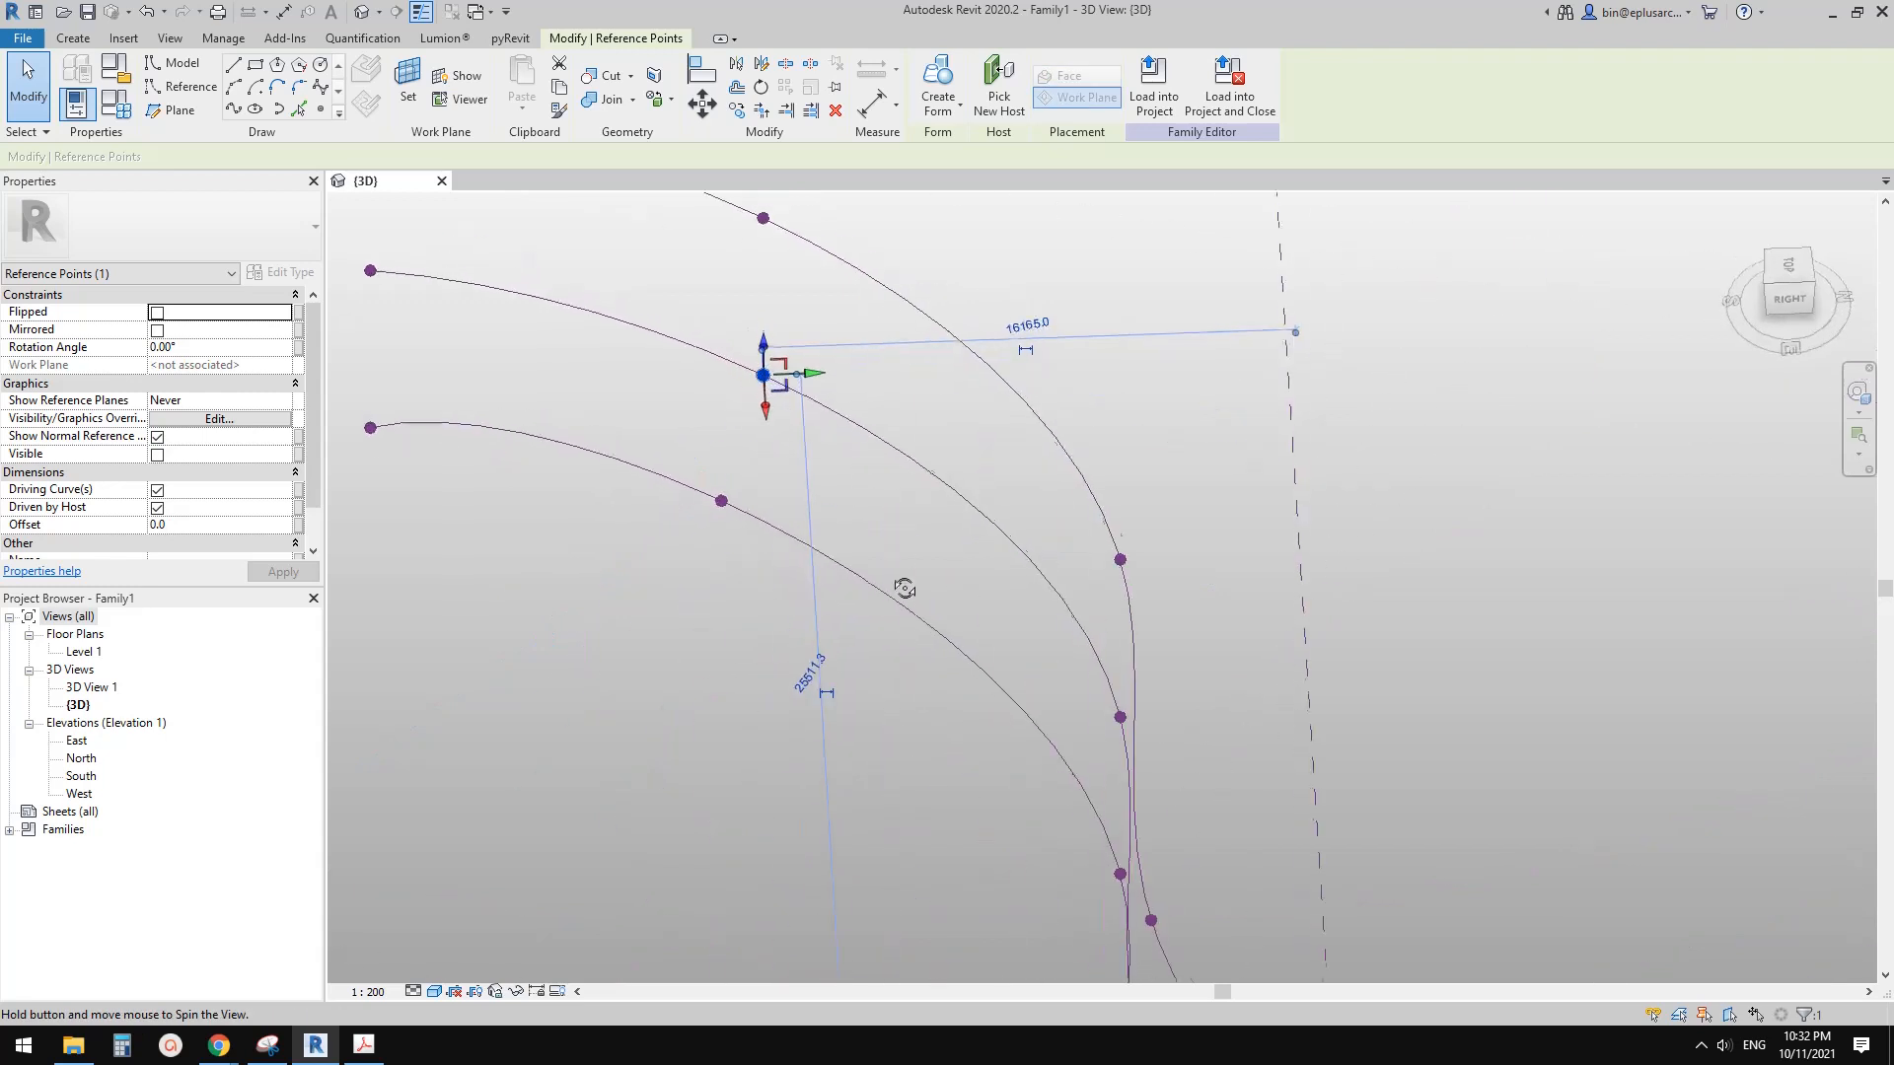
pyautogui.scroll(2, 803, 427)
pyautogui.moveTo(752, 359); pyautogui.dragTo(714, 386)
# Step: Create a form from the bottom, middle and top reference curves
pyautogui.keyDown('shift'); pyautogui.moveTo(746, 535); pyautogui.dragTo(1069, 487, button='middle'); pyautogui.keyUp('shift')
pyautogui.click(1080, 476)
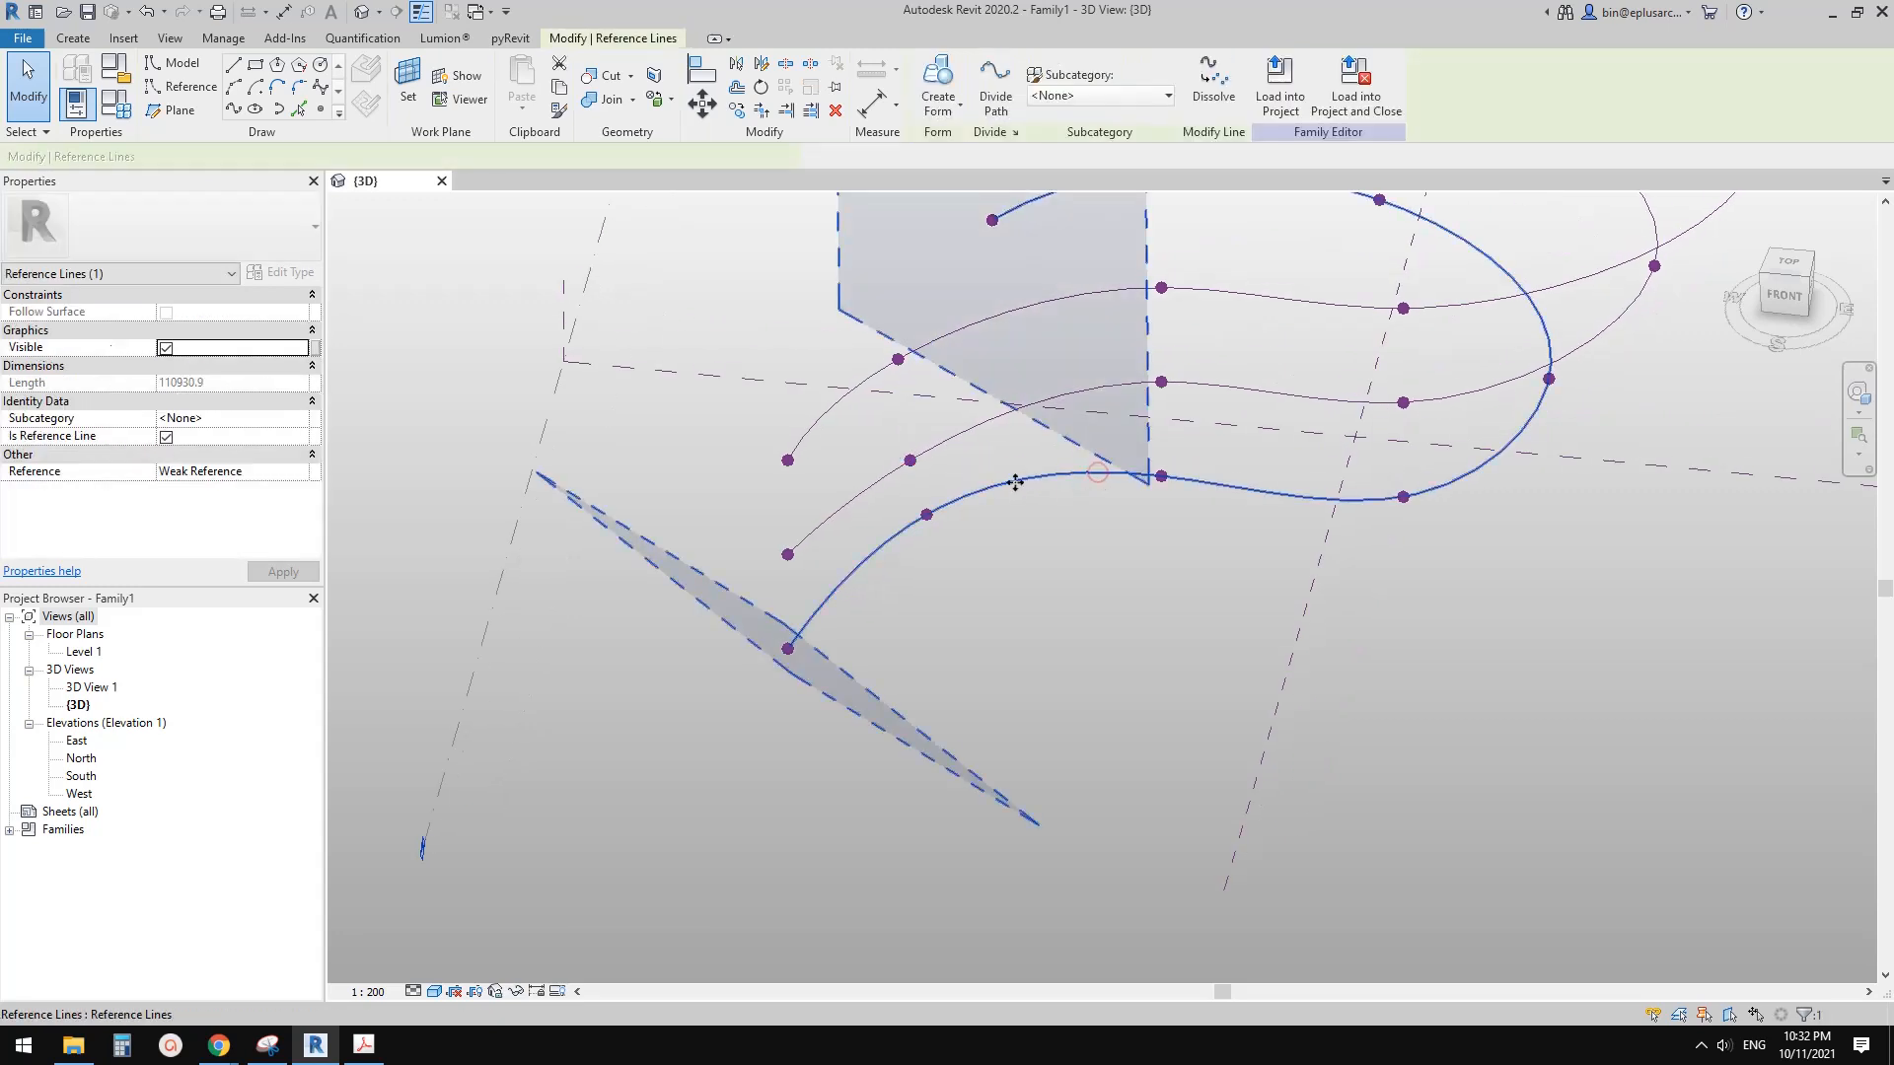
pyautogui.keyDown('ctrl'); pyautogui.click(970, 434); pyautogui.keyUp('ctrl')
pyautogui.keyDown('ctrl'); pyautogui.click(944, 340); pyautogui.keyUp('ctrl')
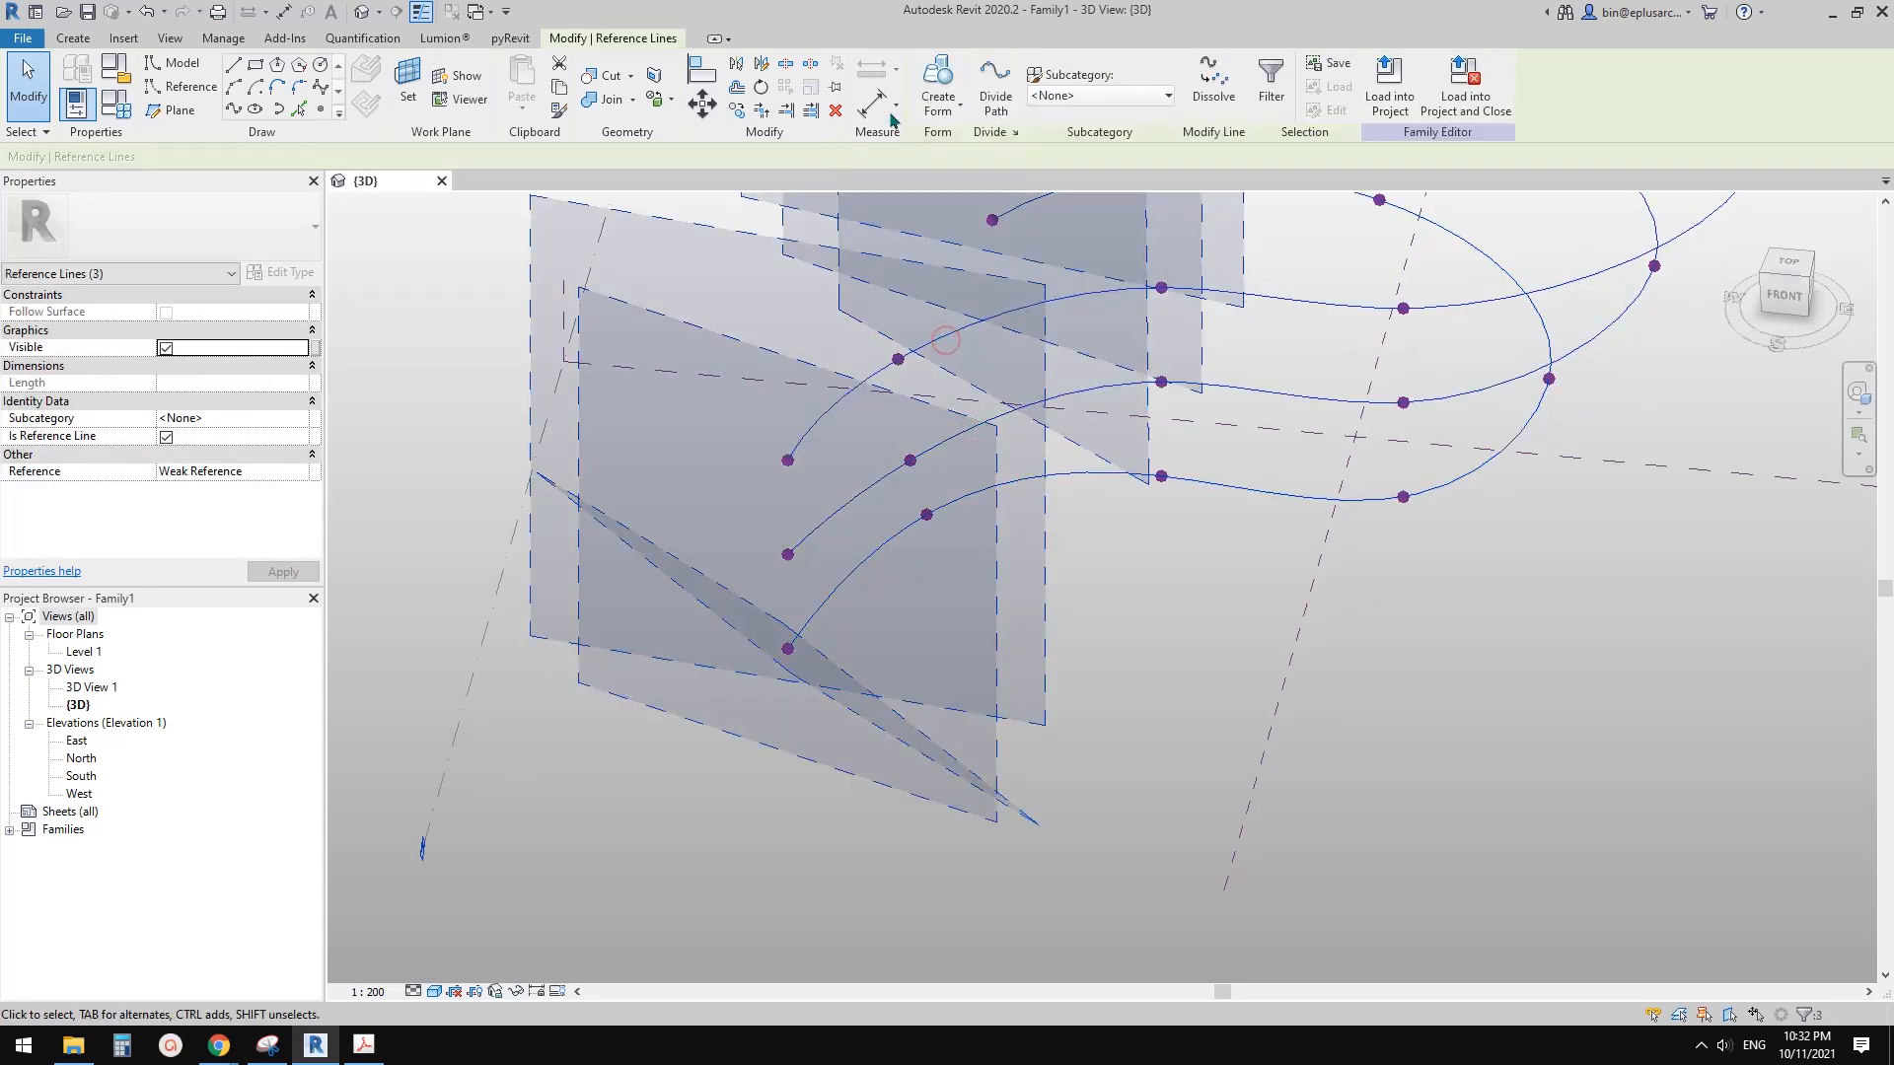
pyautogui.click(937, 79)
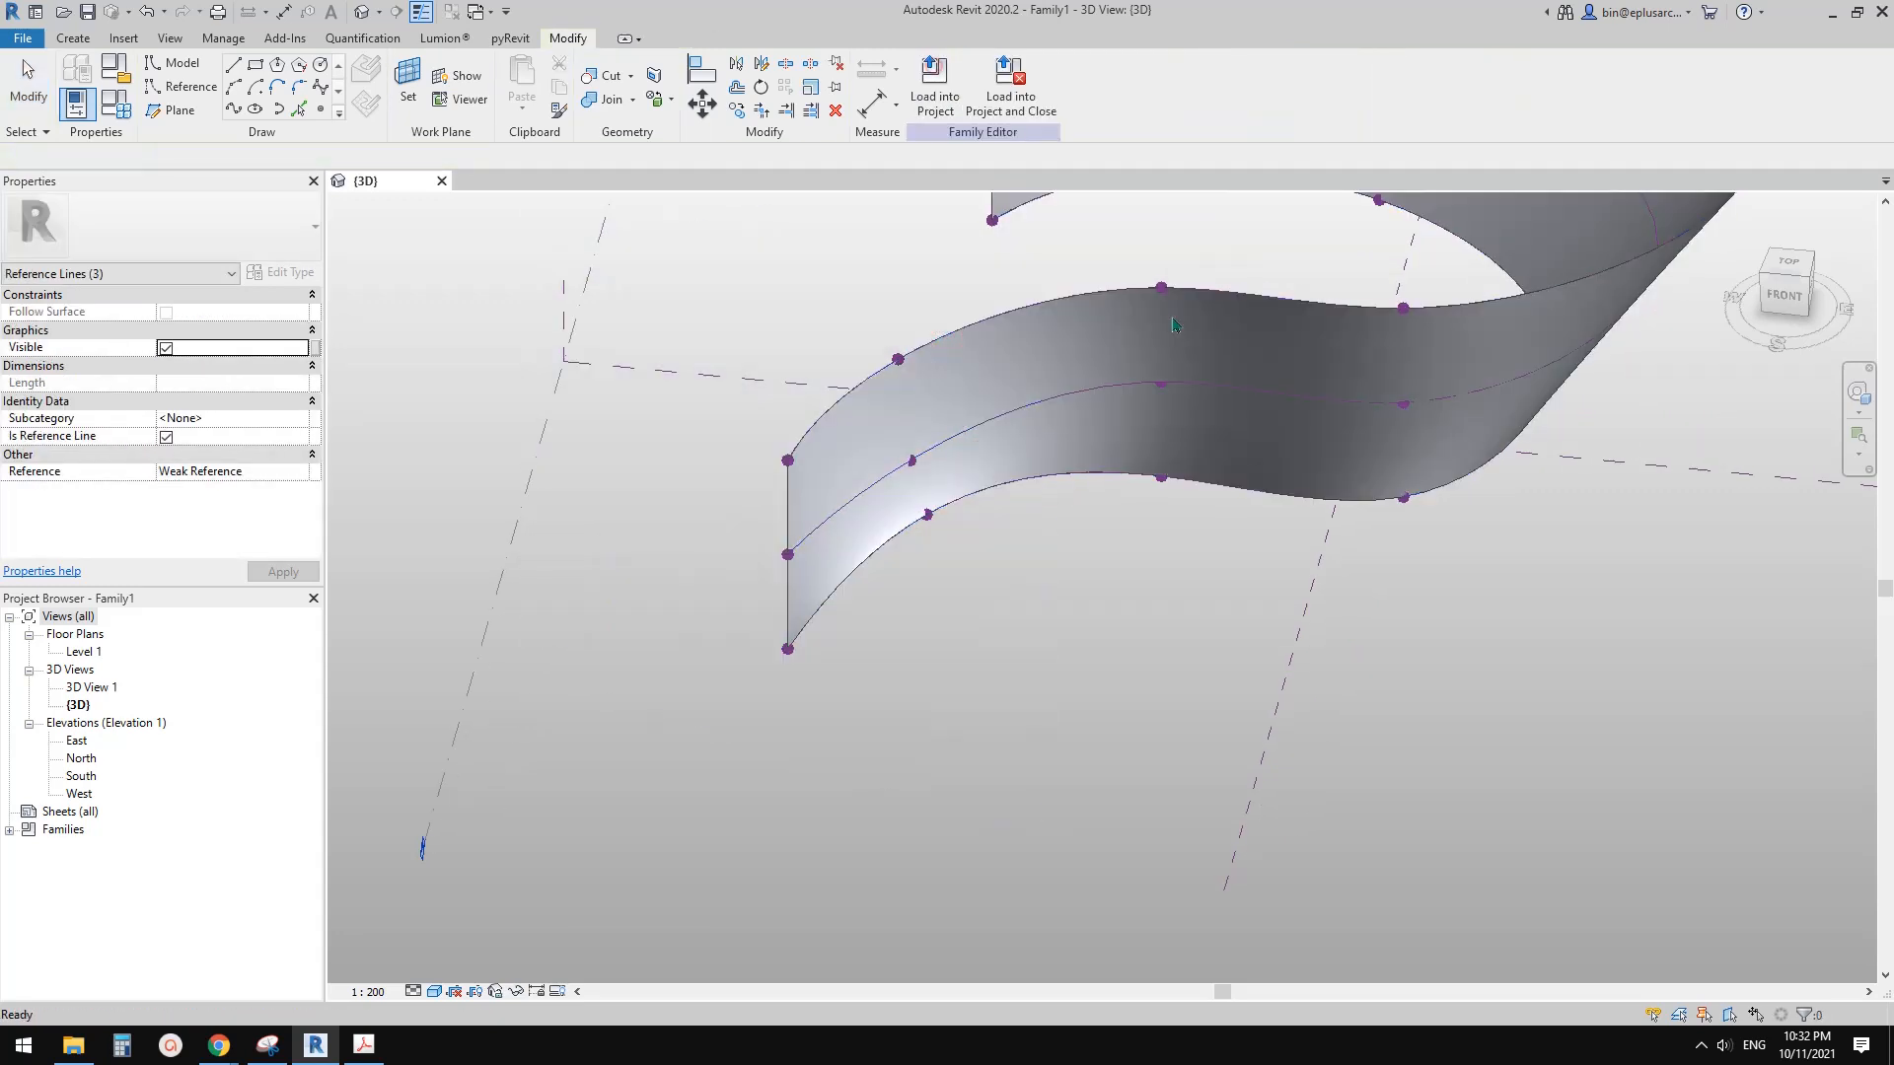
# Step: Compare the curved form from a low side view with the facade photo in Google Docs, then return to Revit
pyautogui.keyDown('shift'); pyautogui.moveTo(1323, 605); pyautogui.dragTo(1067, 606, button='middle'); pyautogui.keyUp('shift')
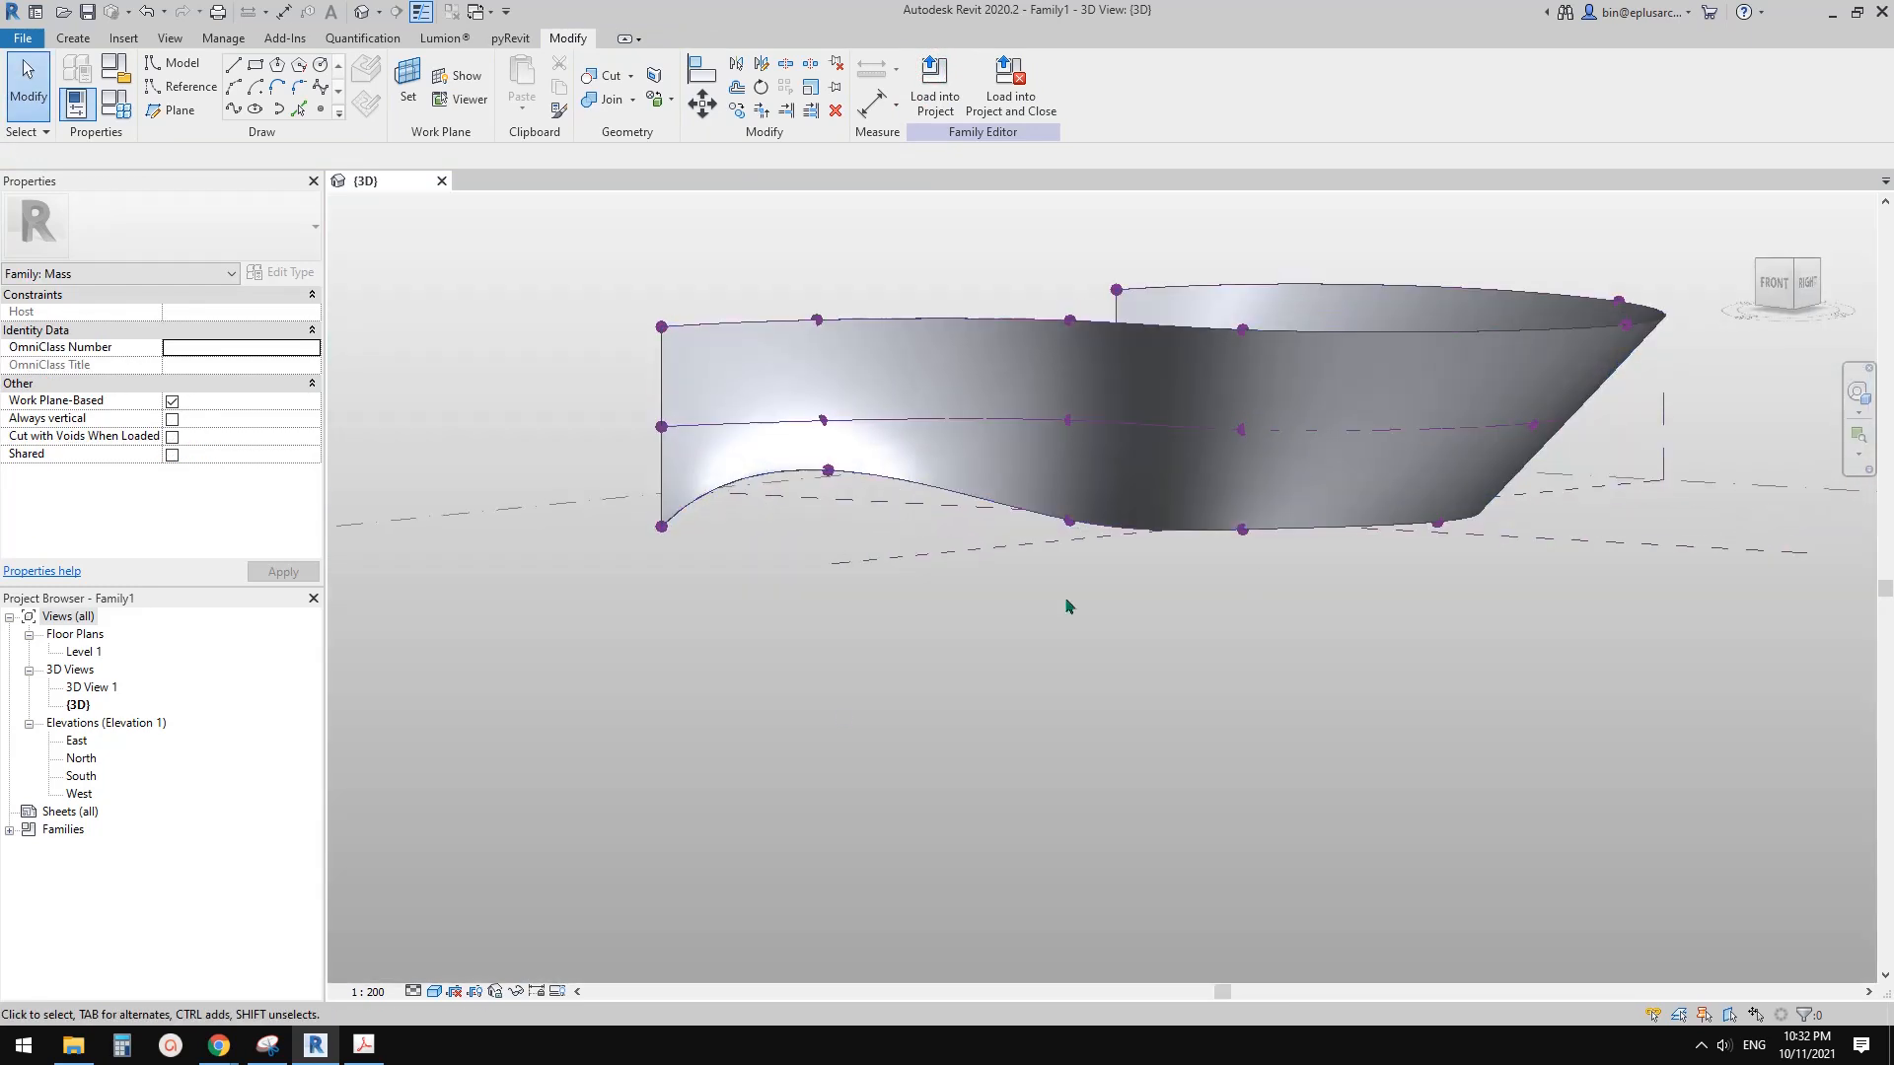
pyautogui.moveTo(222, 1046)
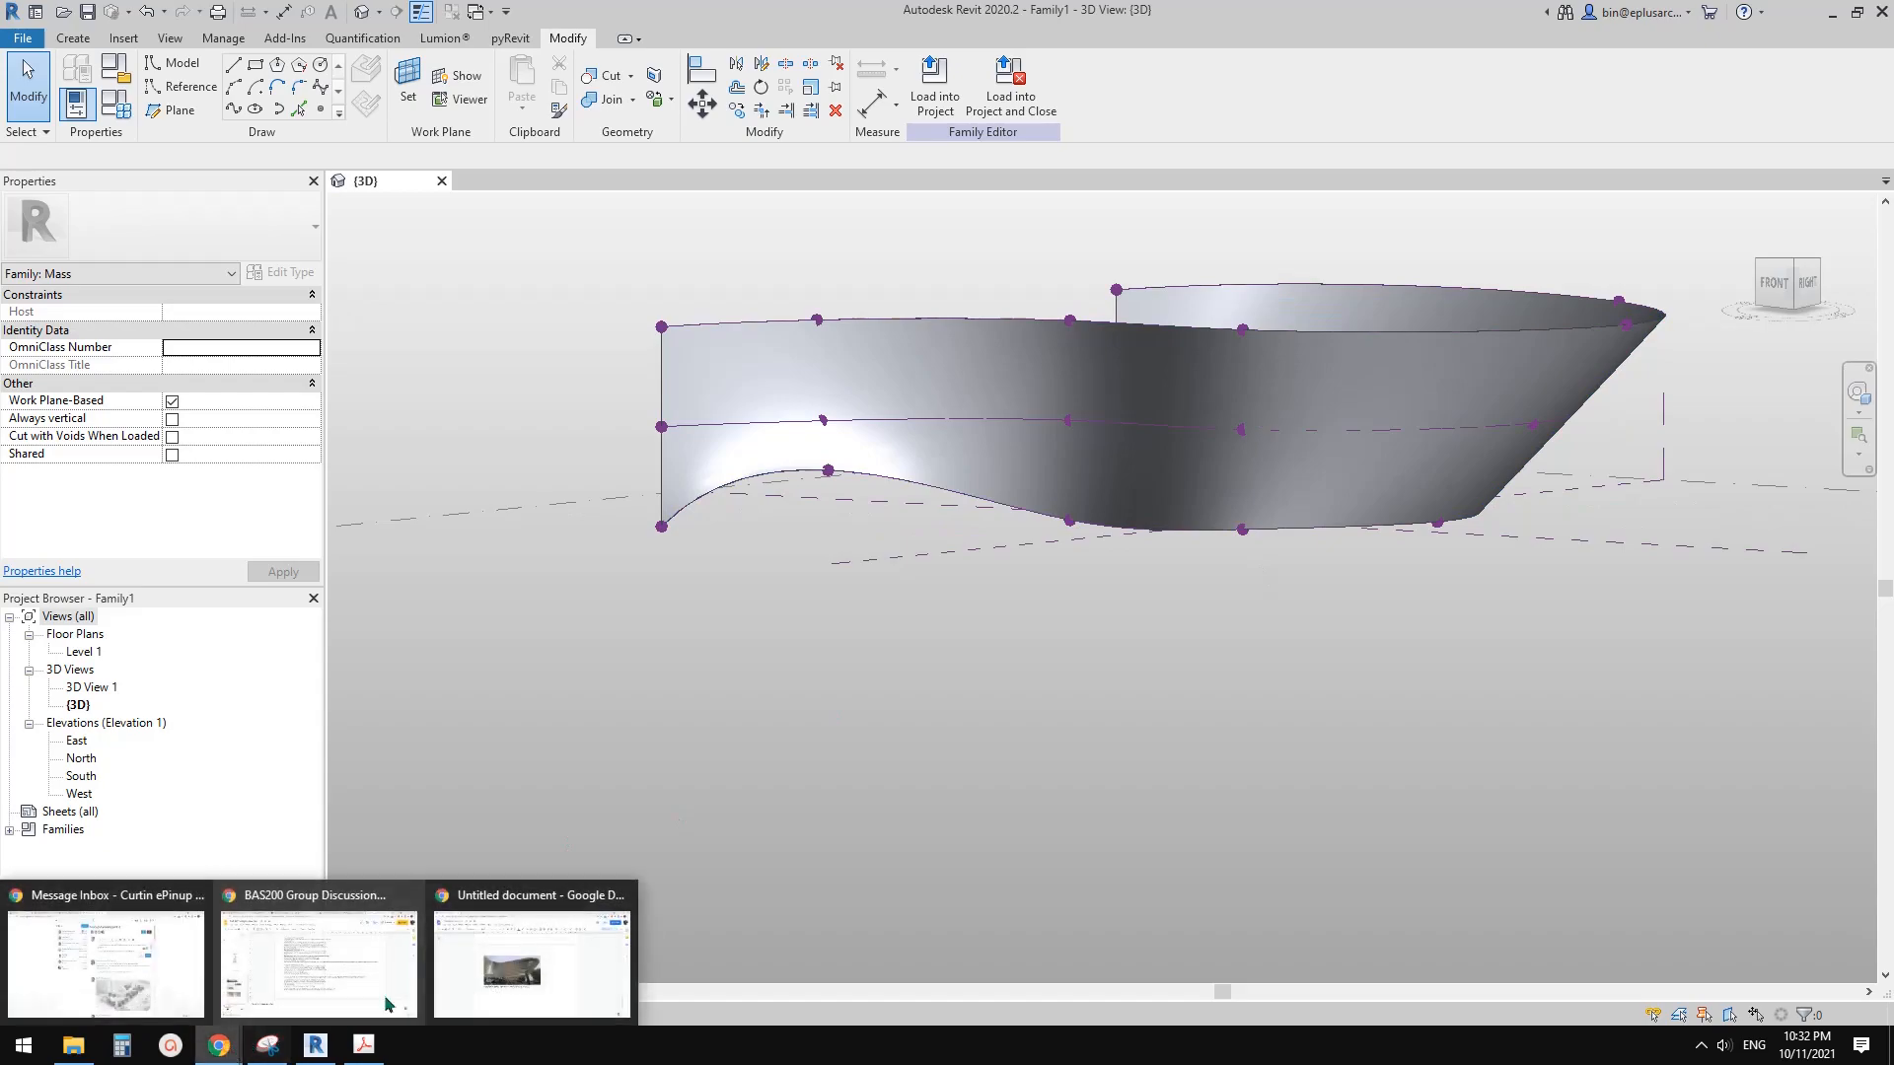
pyautogui.click(499, 967)
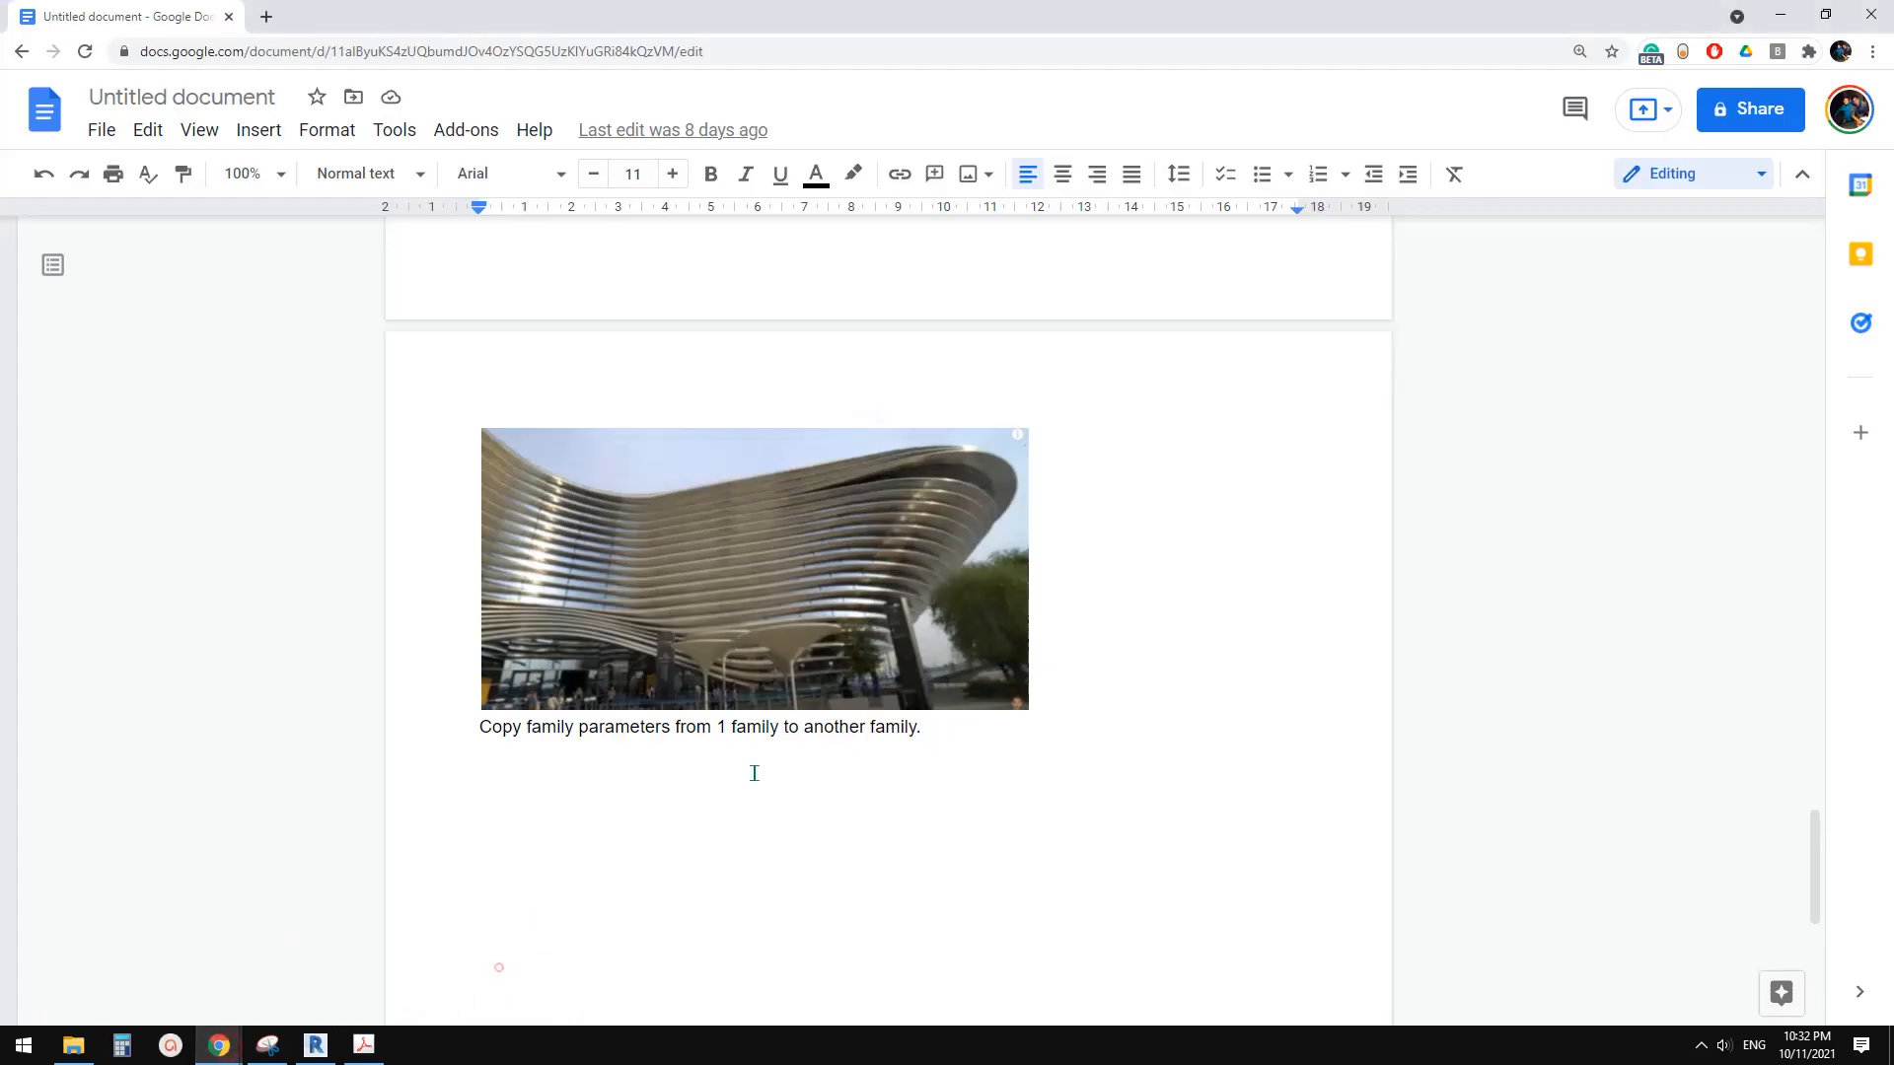
pyautogui.click(324, 1051)
# Step: Divide the curved form's surface into a UV grid
pyautogui.moveTo(1314, 565); pyautogui.dragTo(1160, 667, button='middle')
pyautogui.keyDown('shift'); pyautogui.moveTo(1160, 667); pyautogui.dragTo(1117, 594, button='middle'); pyautogui.keyUp('shift')
pyautogui.scroll(1, 1124, 578)
pyautogui.scroll(1, 1085, 443)
pyautogui.click(701, 468)
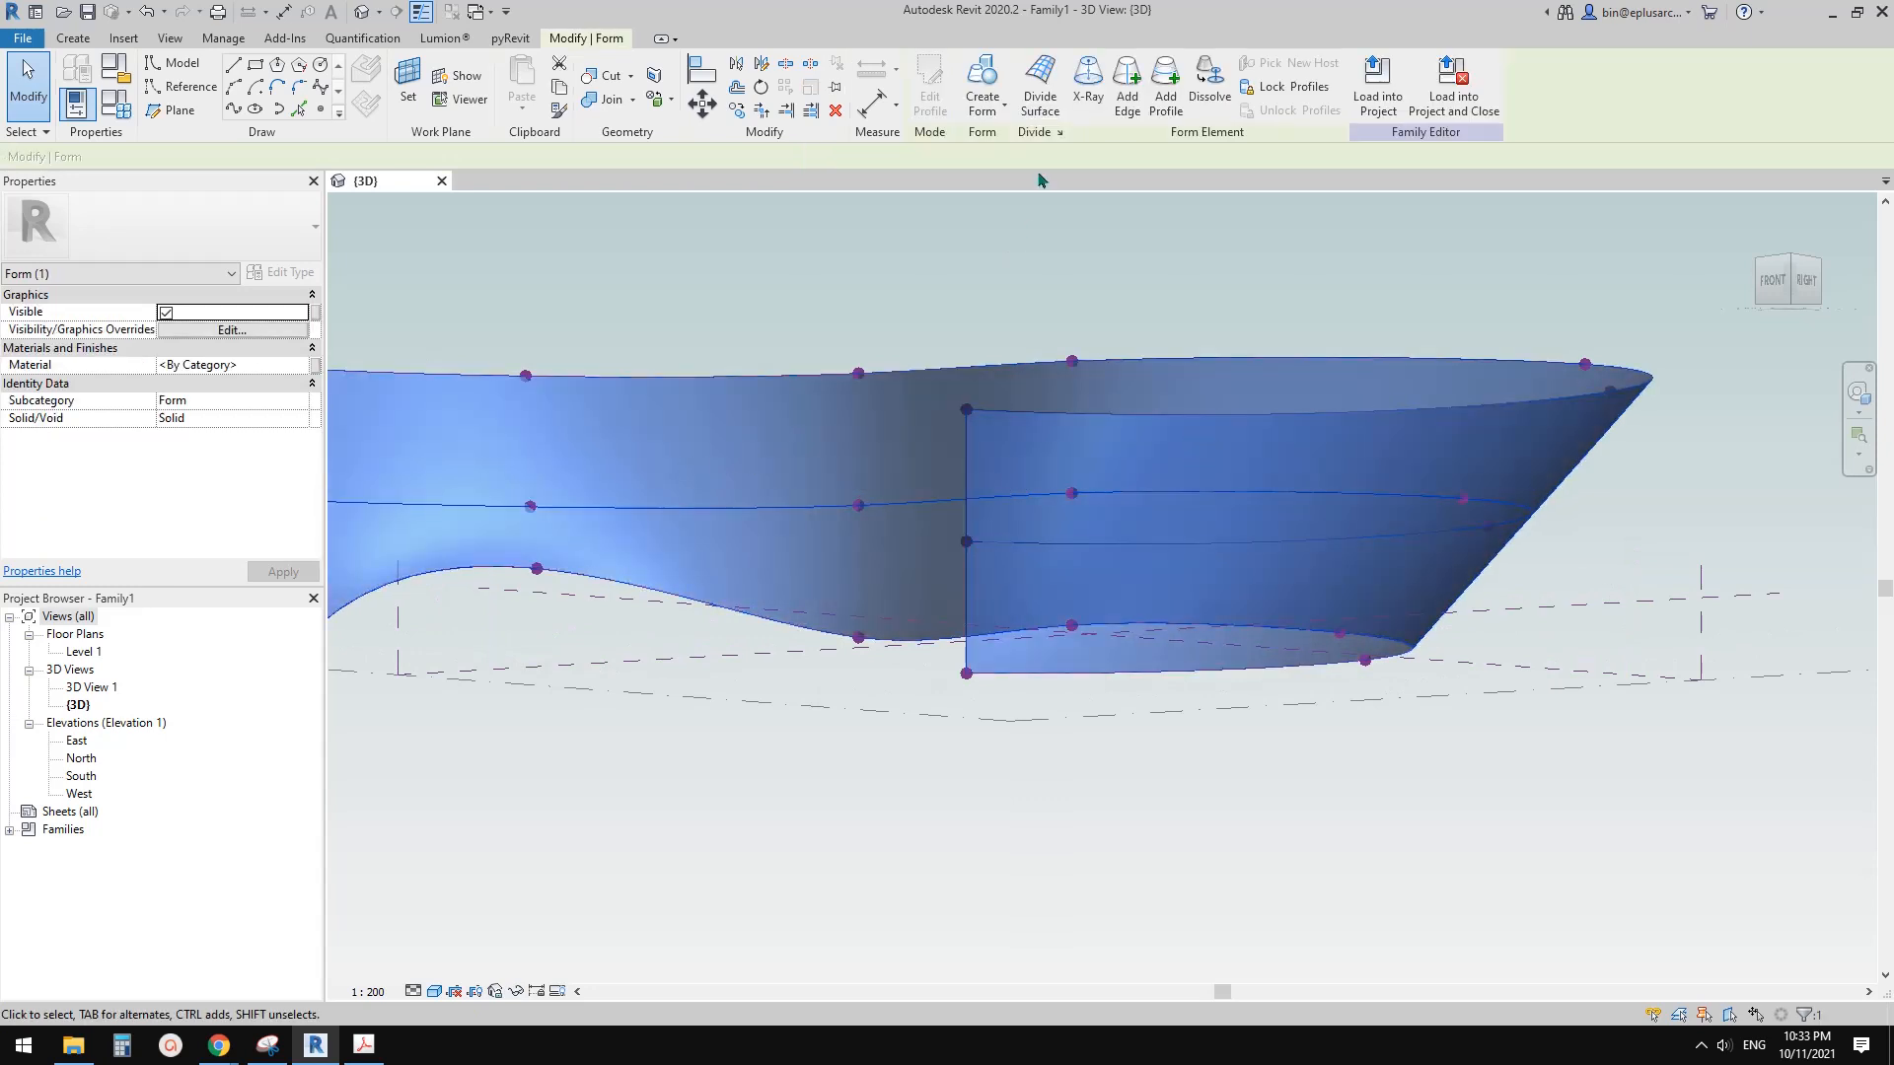
pyautogui.click(1041, 87)
pyautogui.scroll(-2, 1050, 473)
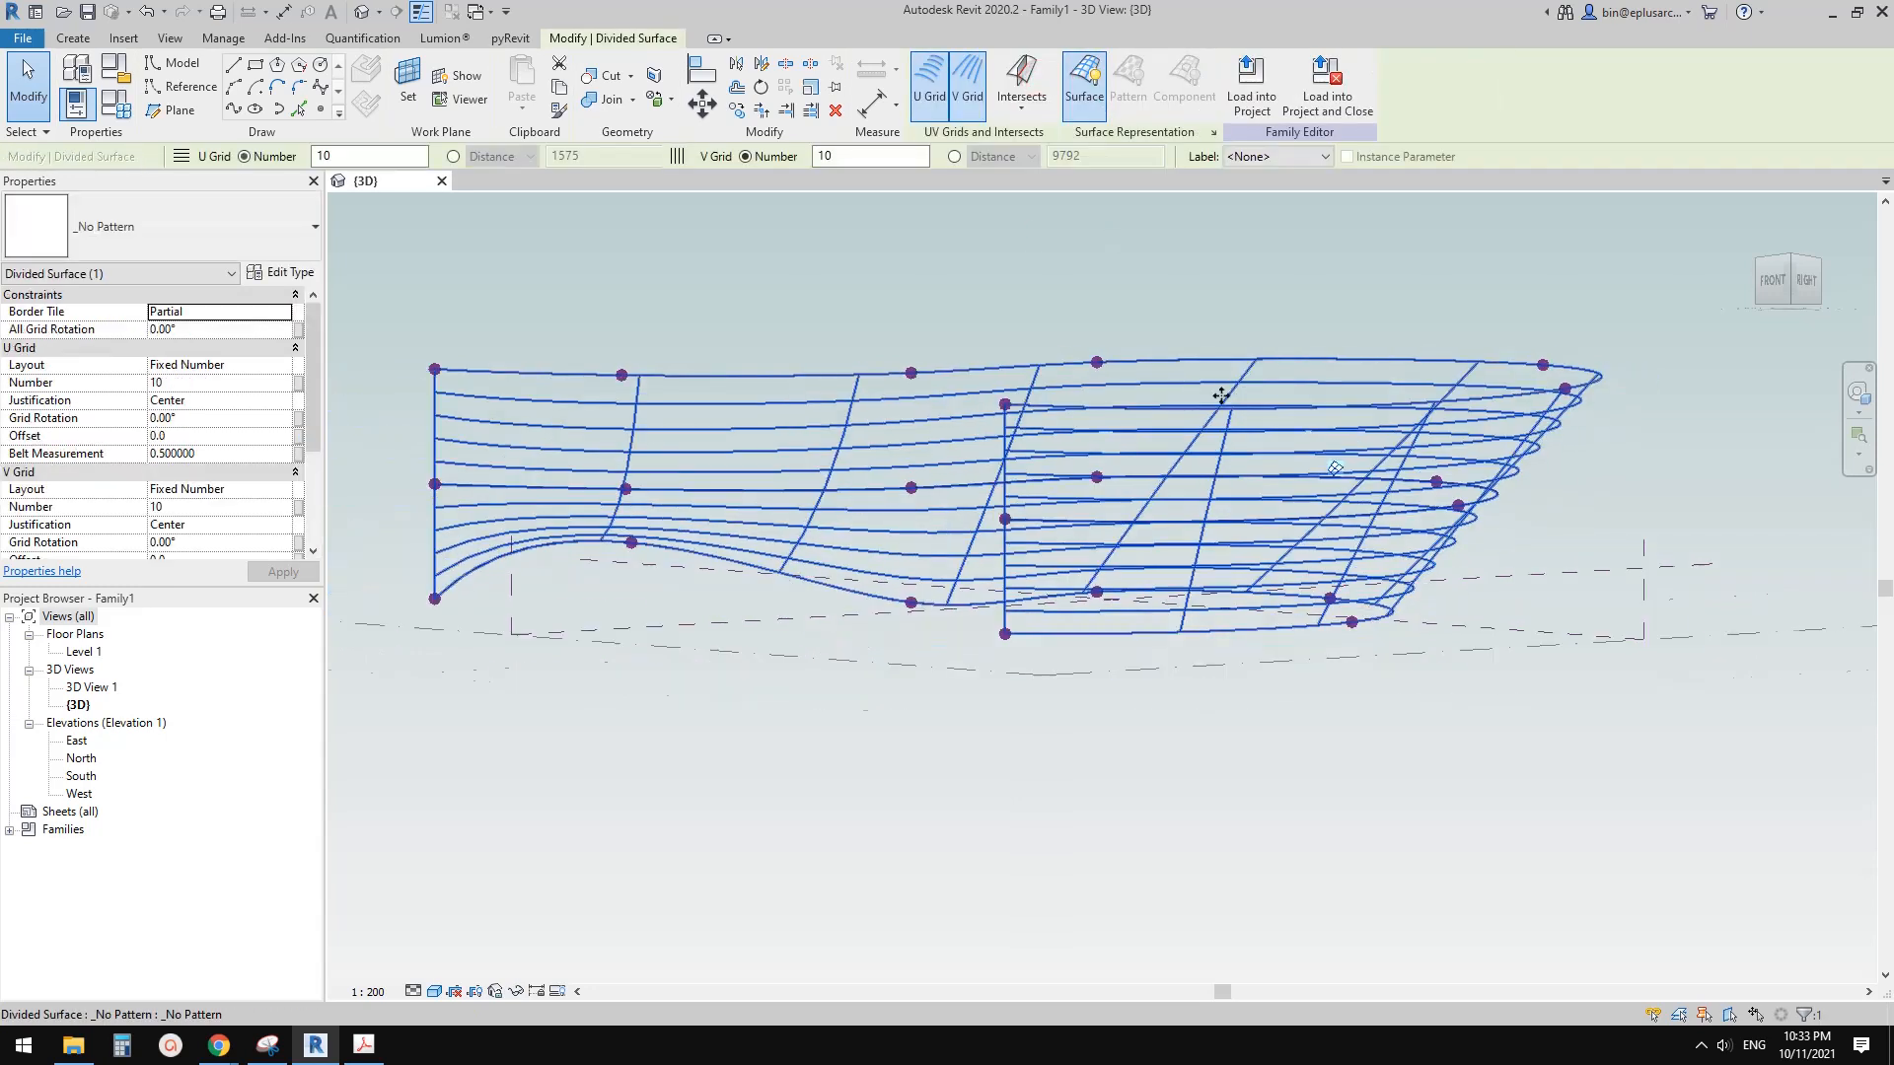
# Step: Check the divided surface's grid against the horizontal bands in the Google Docs facade photo, then return to Revit
pyautogui.moveTo(225, 1053)
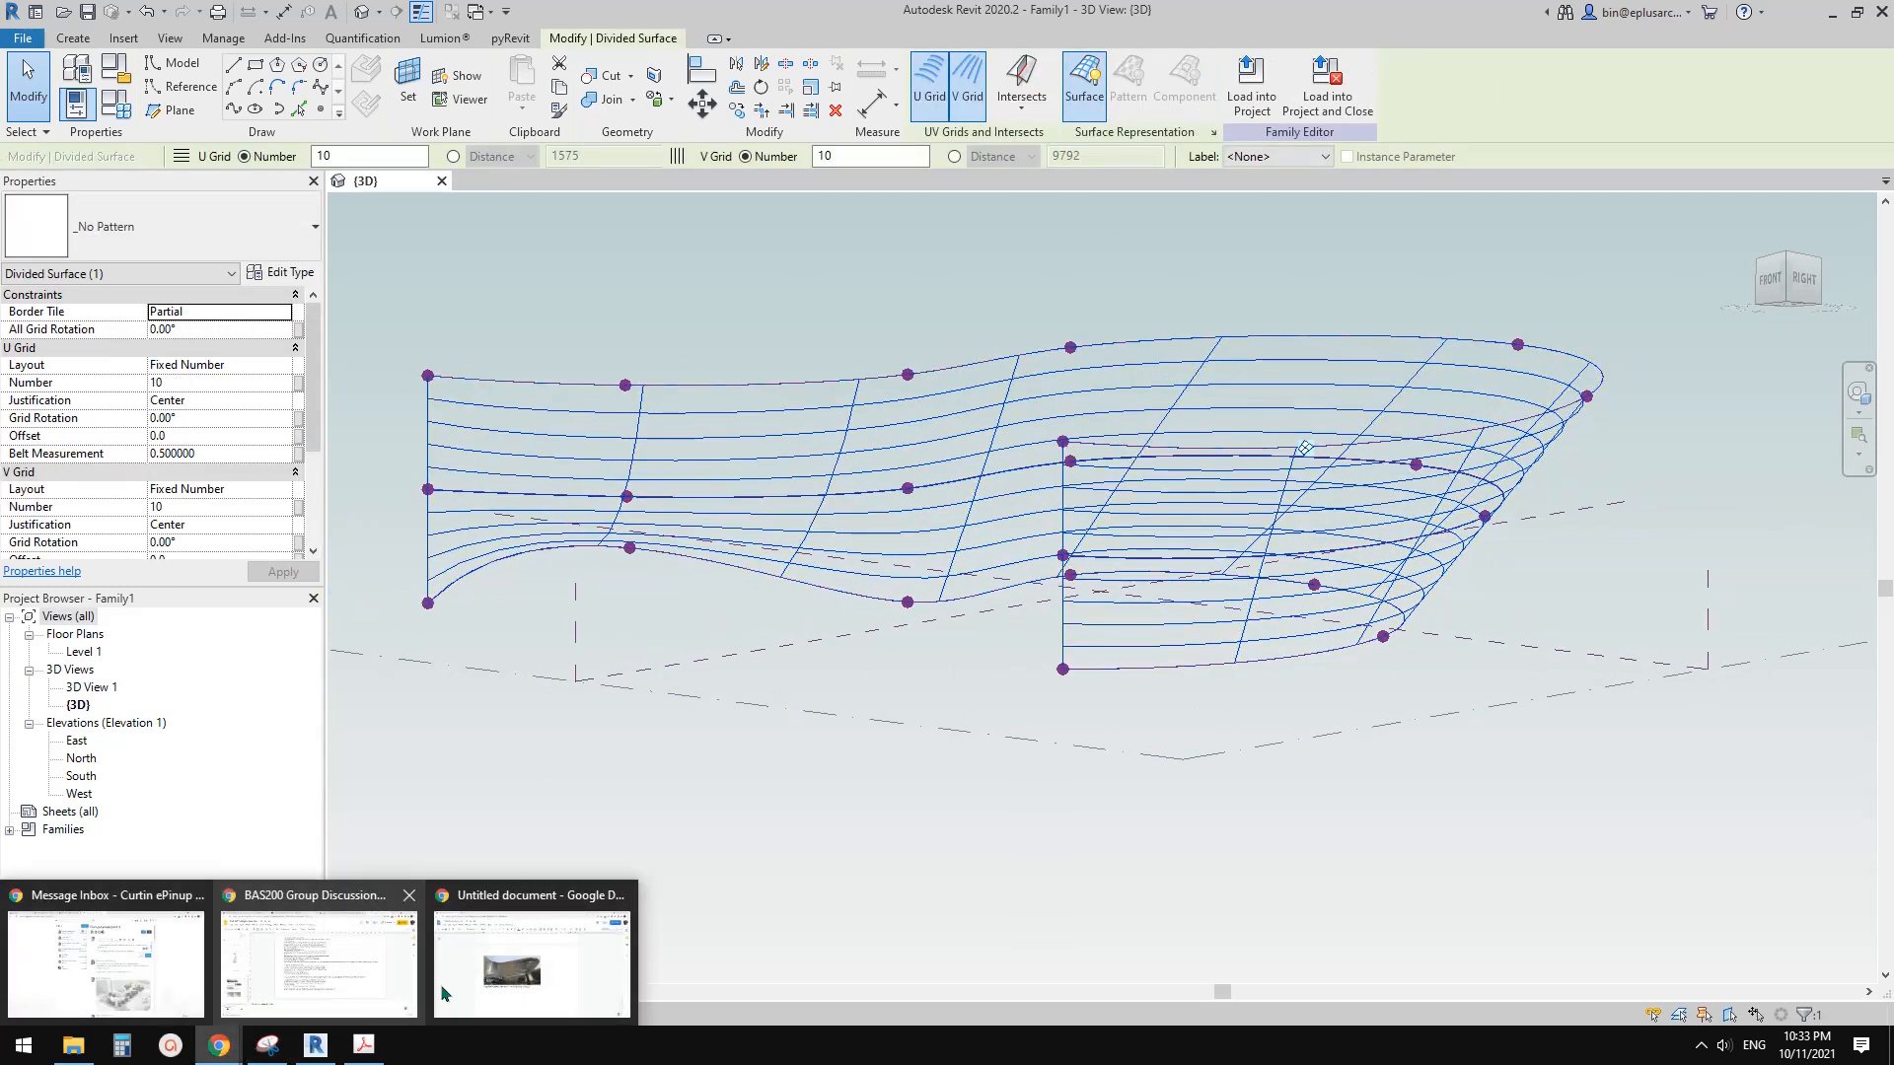
pyautogui.click(532, 961)
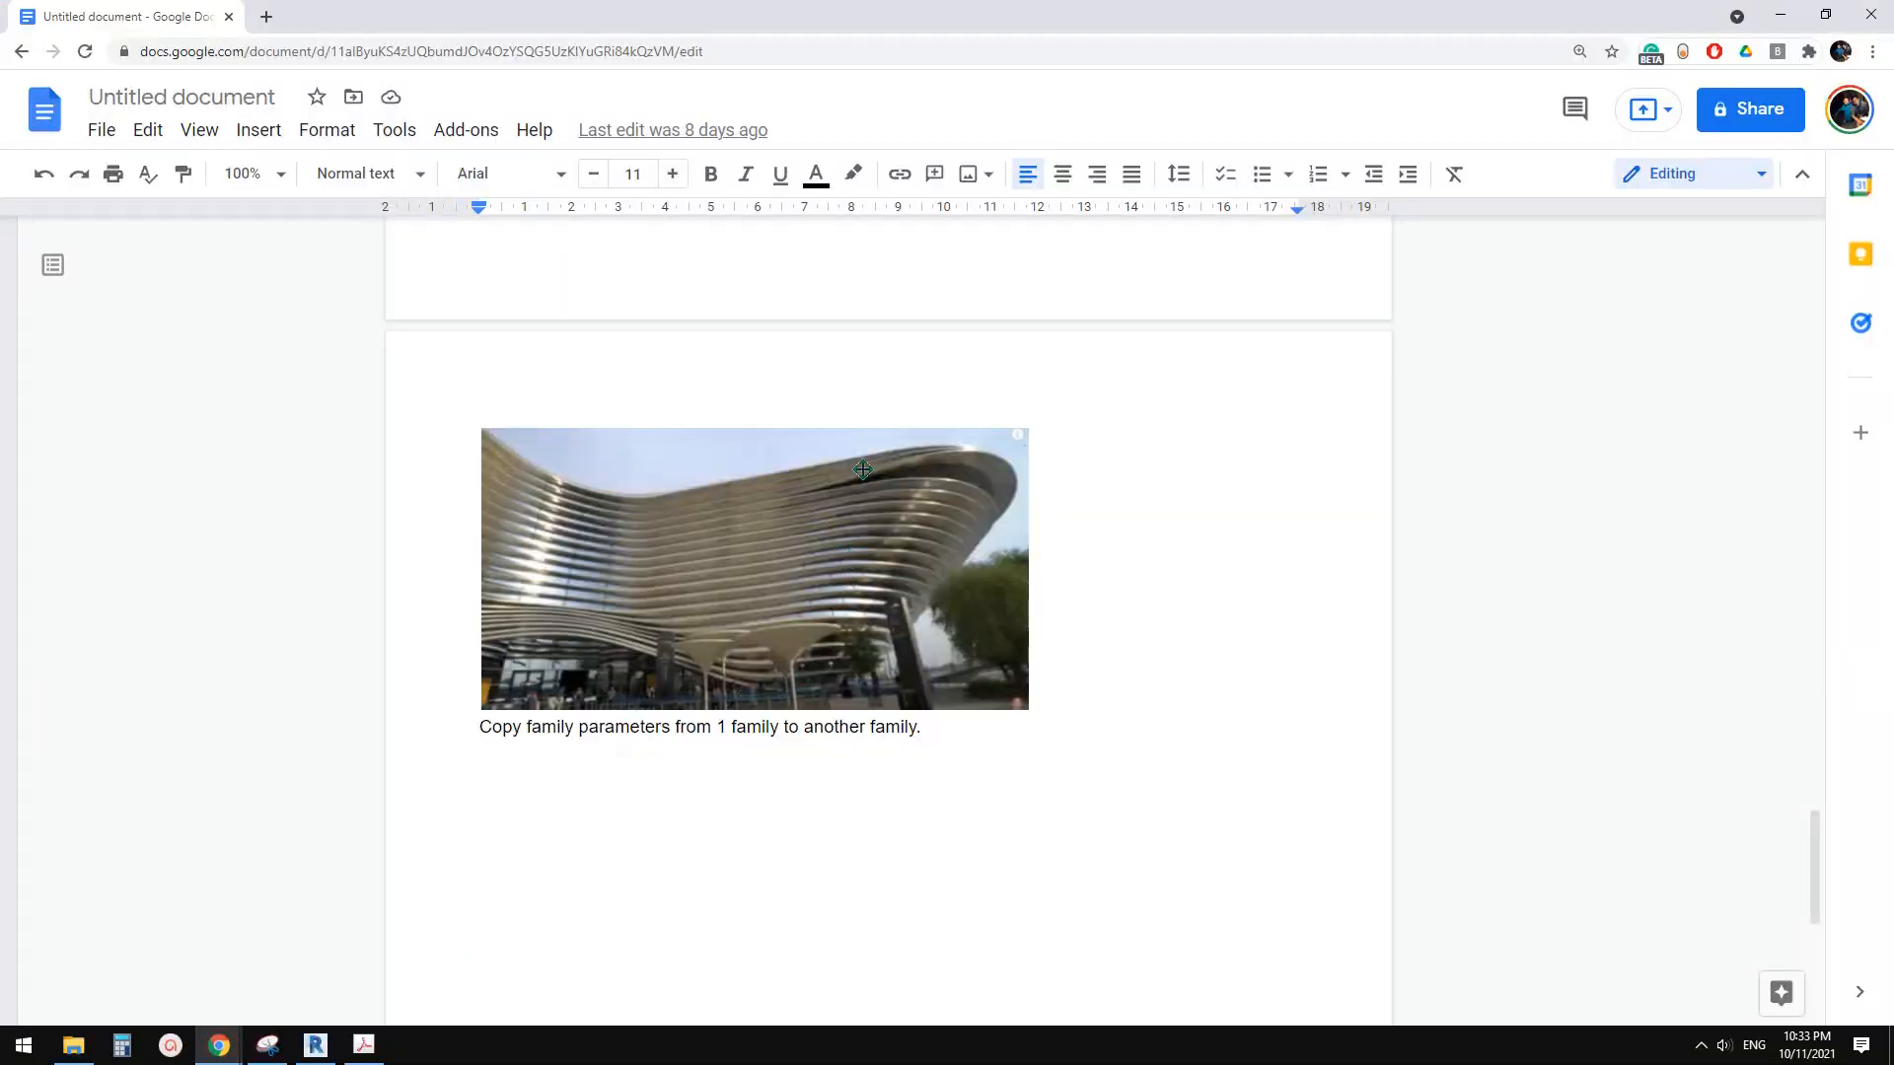
pyautogui.click(315, 1045)
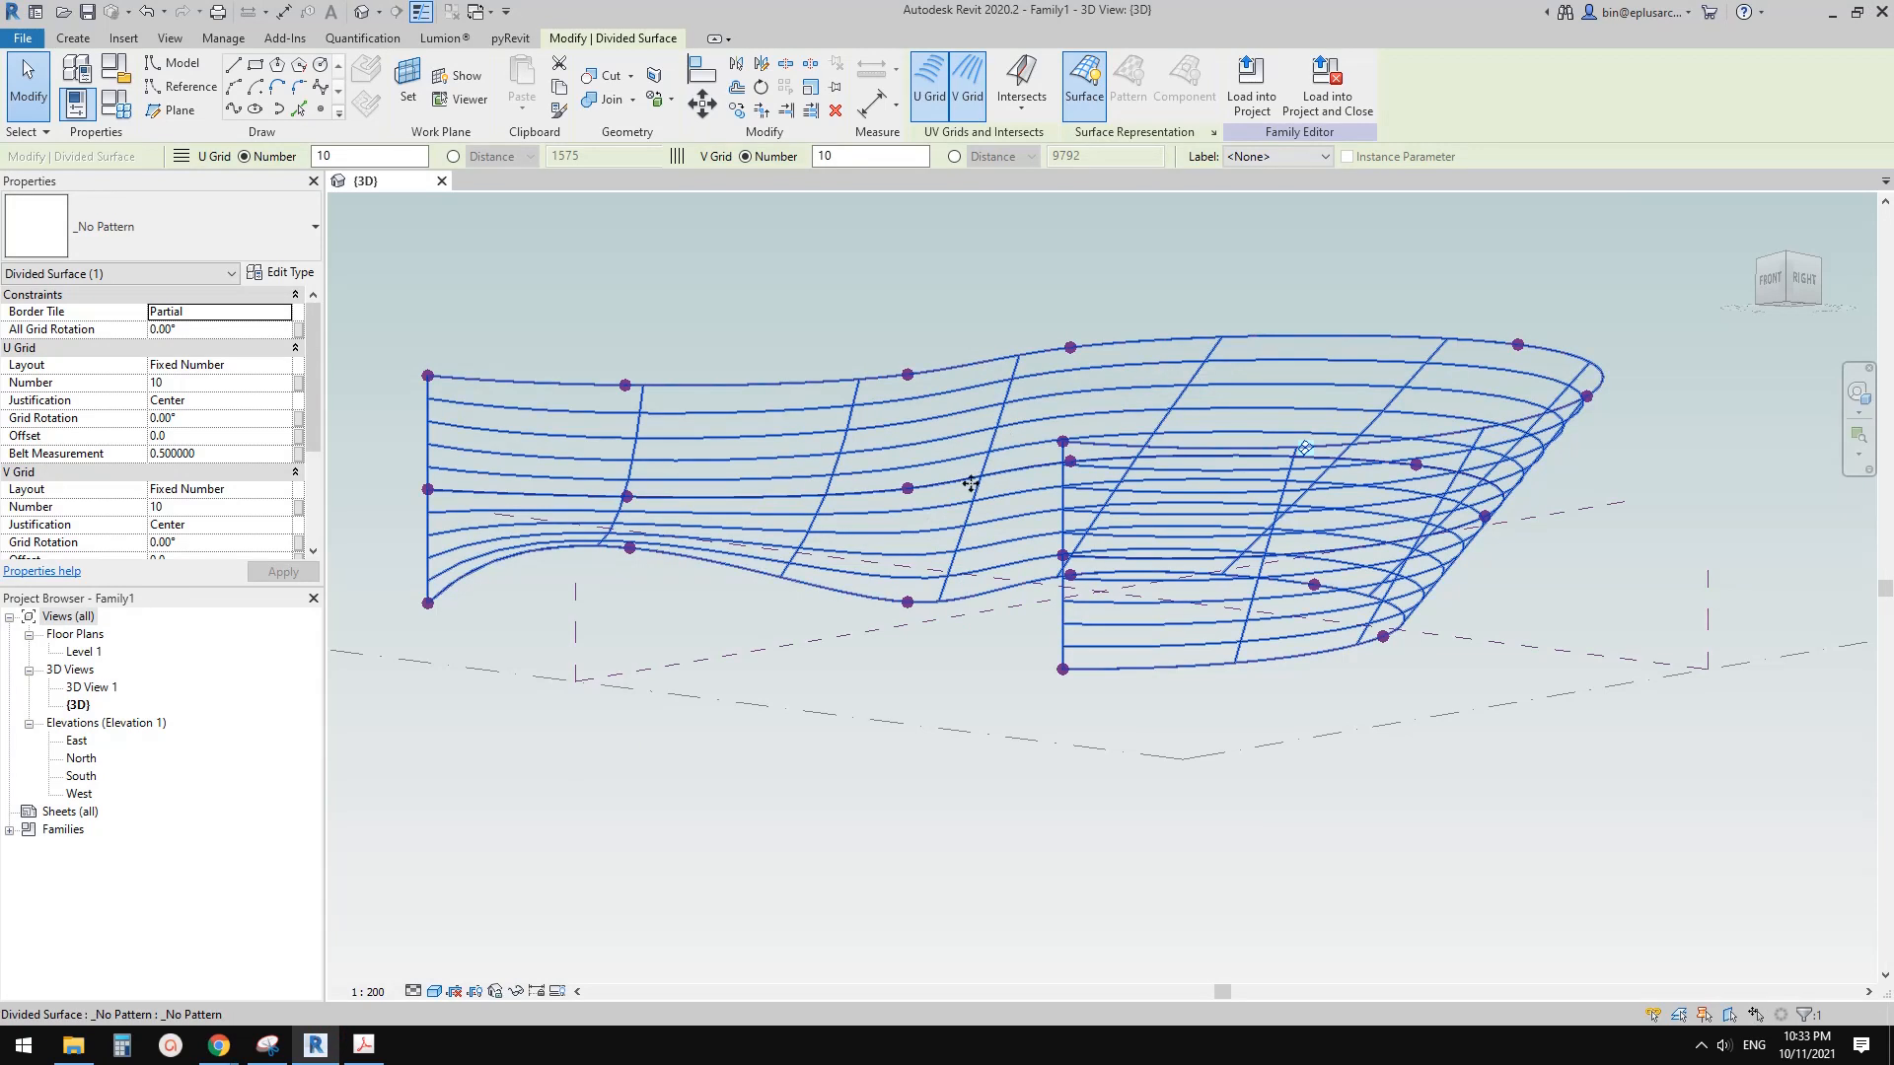
# Step: Set the divided surface's V grid number to 20
pyautogui.moveTo(969, 479); pyautogui.dragTo(968, 530, button='middle')
pyautogui.click(218, 509)
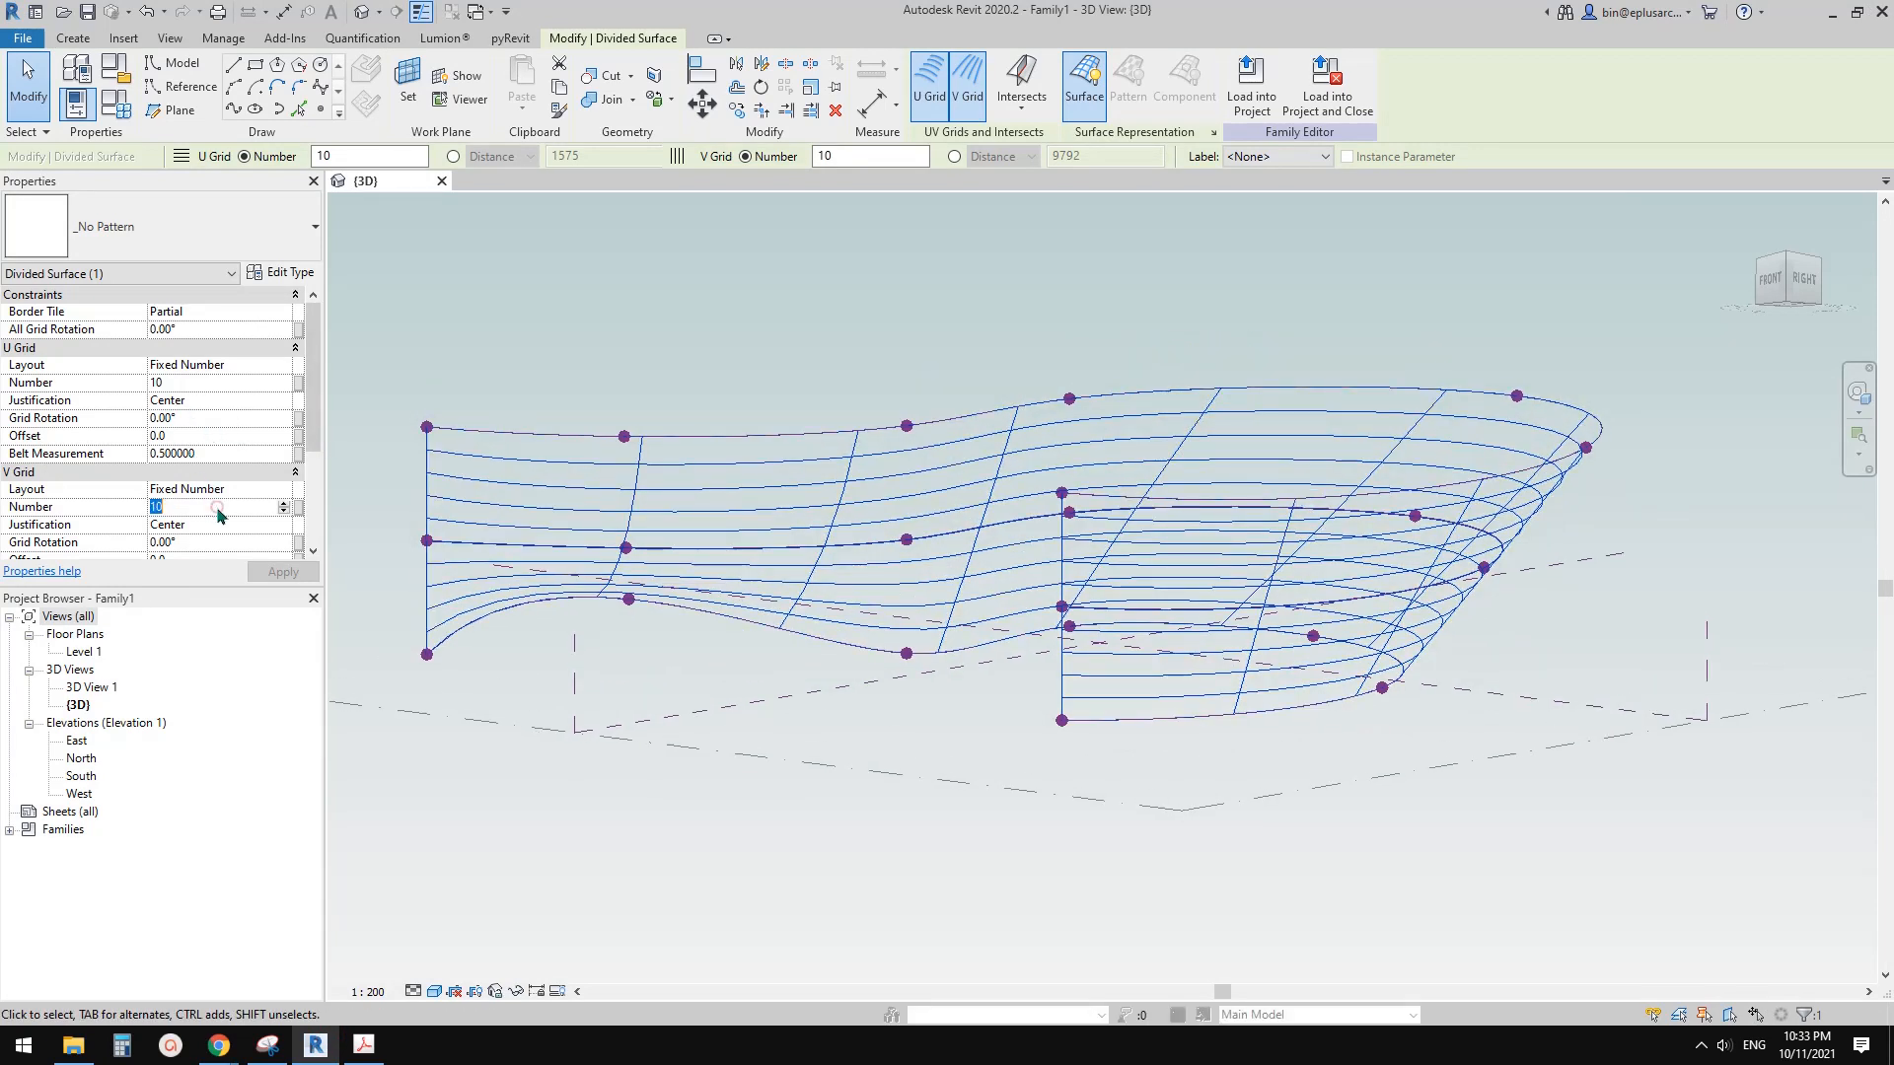
pyautogui.write('20')
pyautogui.press('Return')
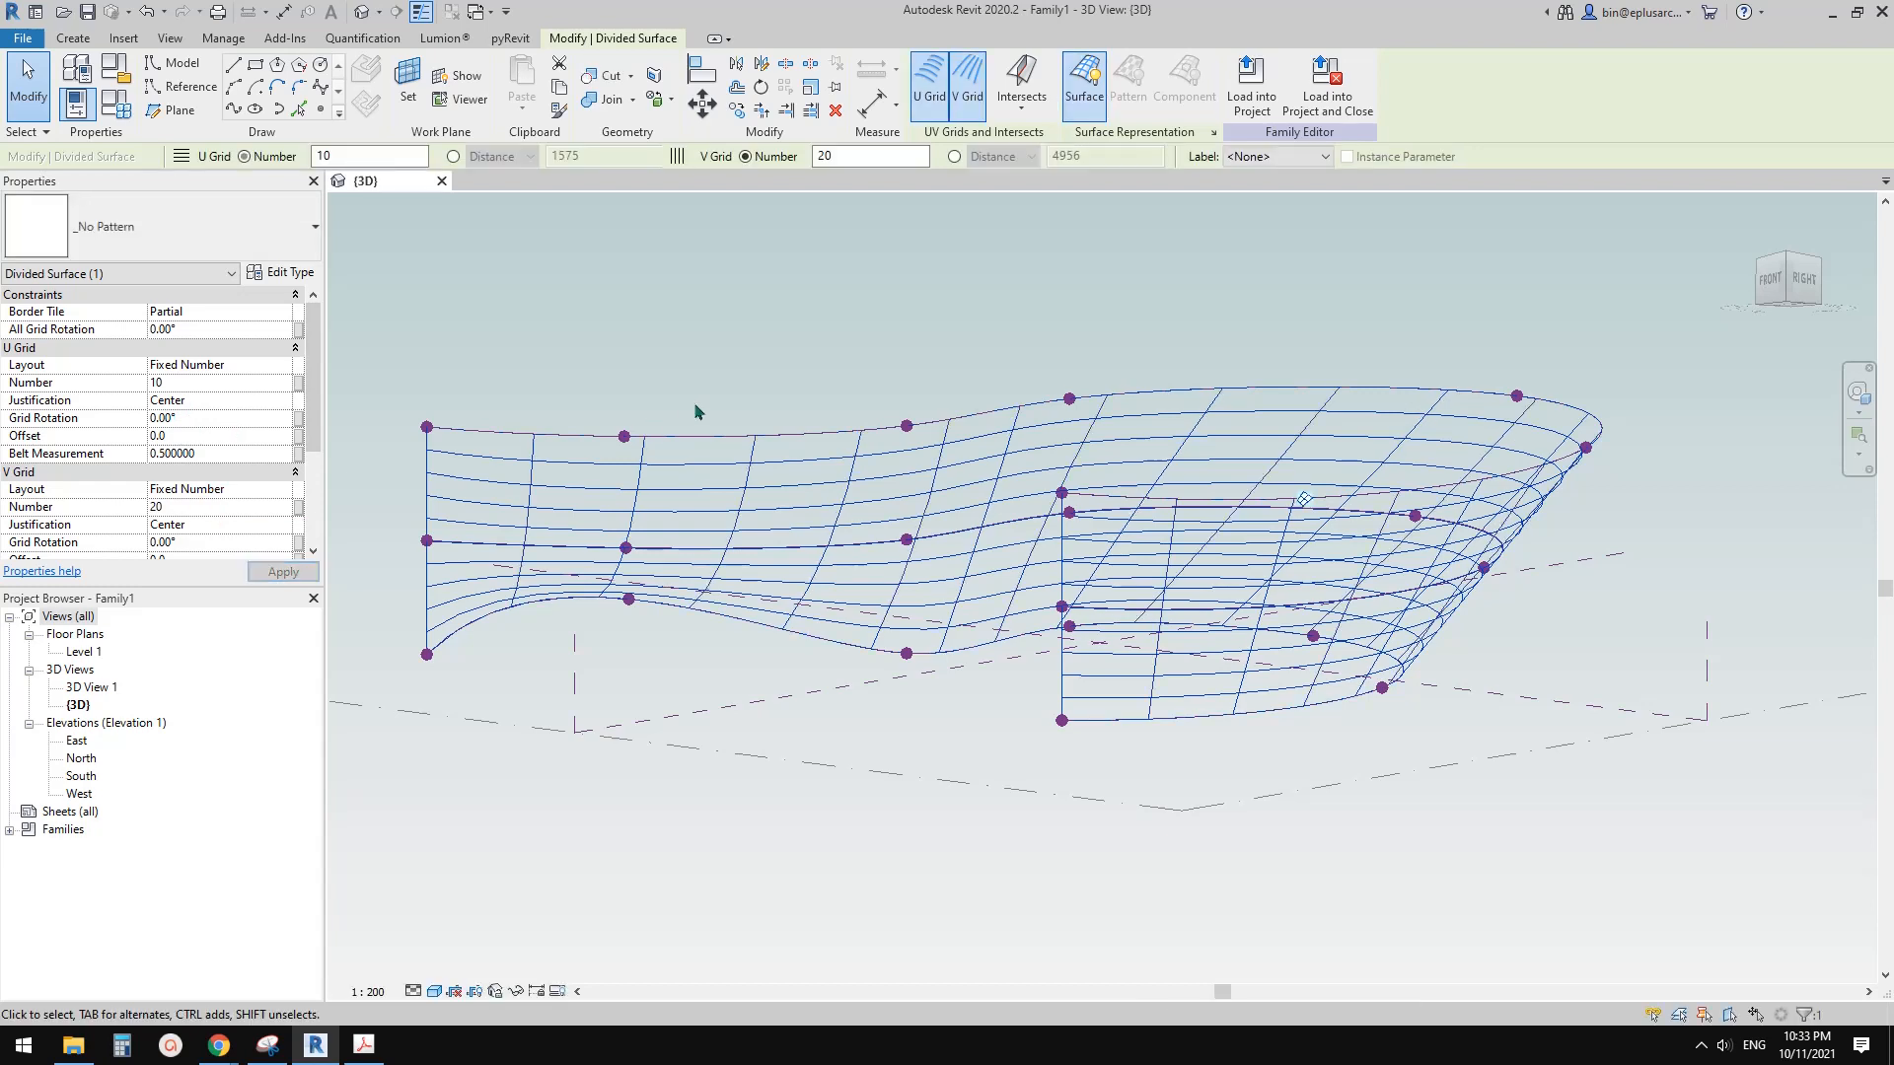
# Step: Set the divided surface's V grid number to 10 and its U grid number to 20
pyautogui.click(190, 507)
pyautogui.press('Return')
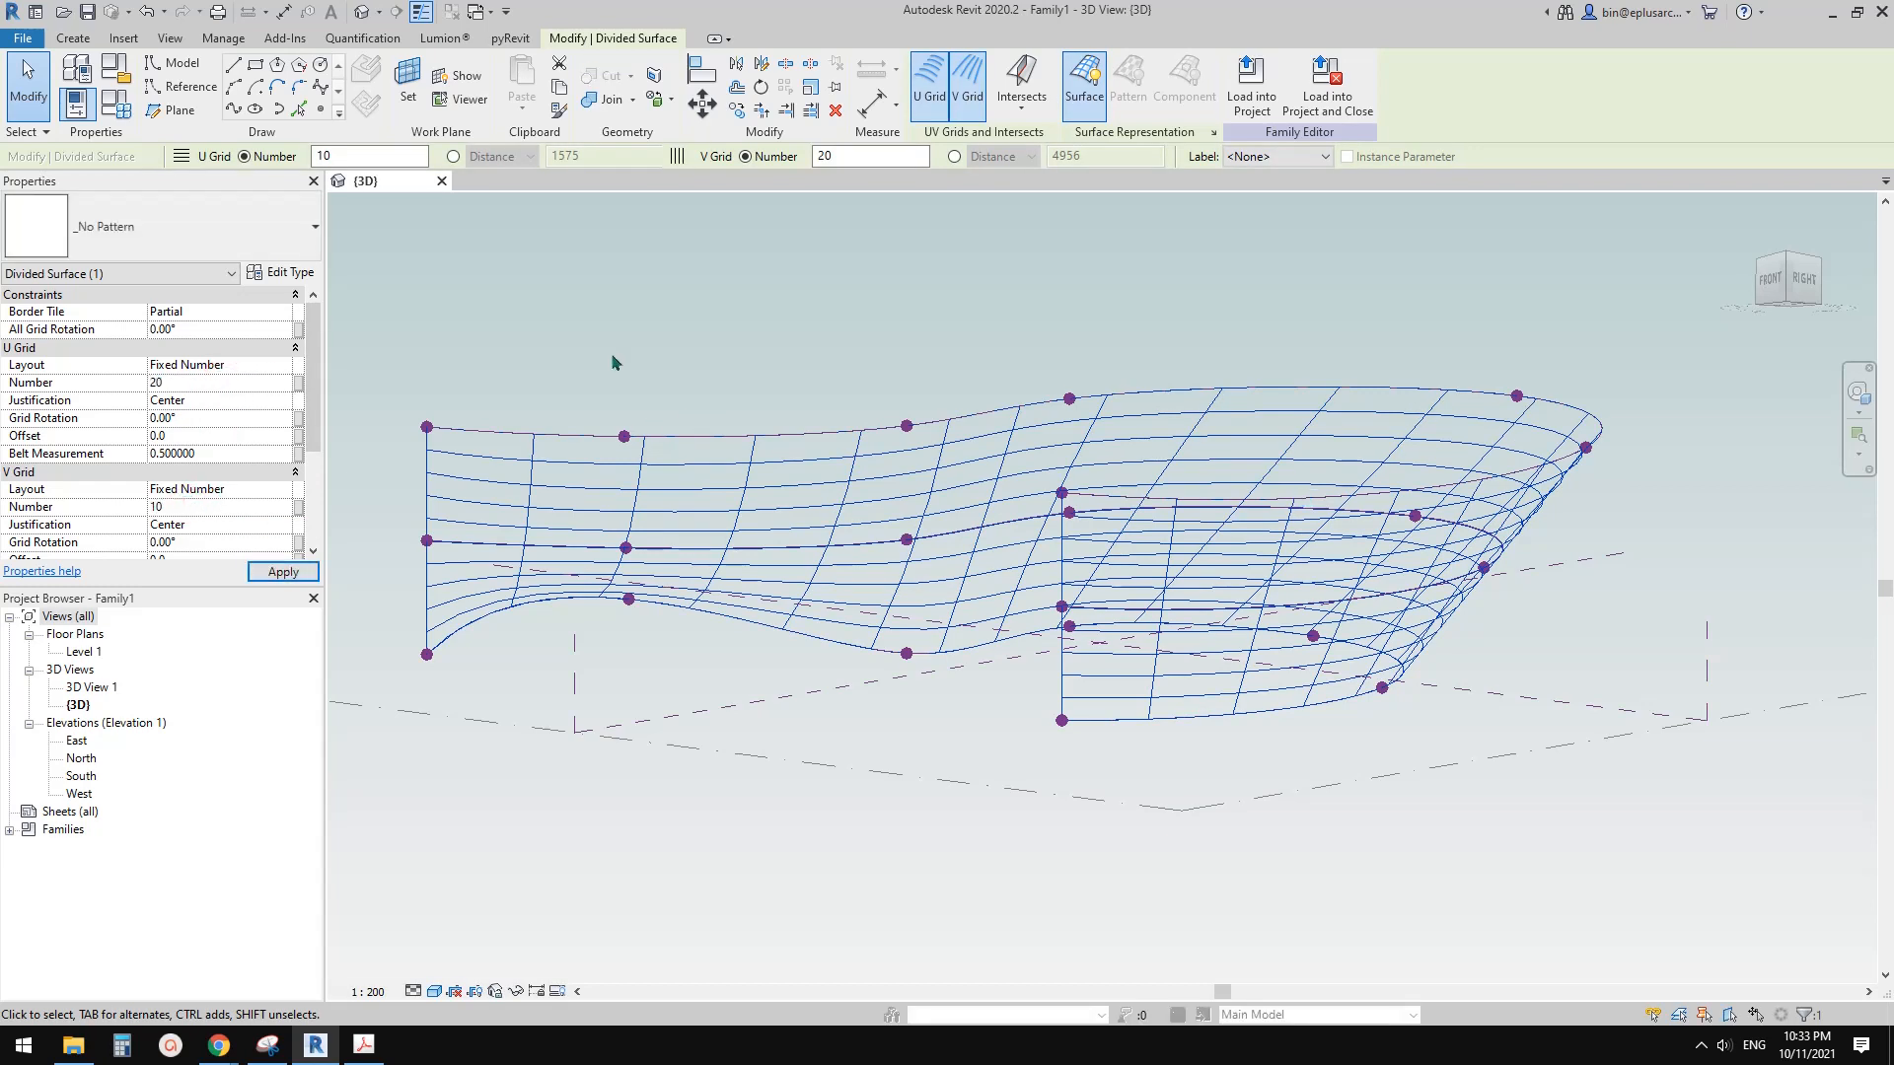
pyautogui.keyDown('shift'); pyautogui.moveTo(806, 318); pyautogui.dragTo(976, 579, button='middle'); pyautogui.keyUp('shift')
pyautogui.scroll(1, 857, 567)
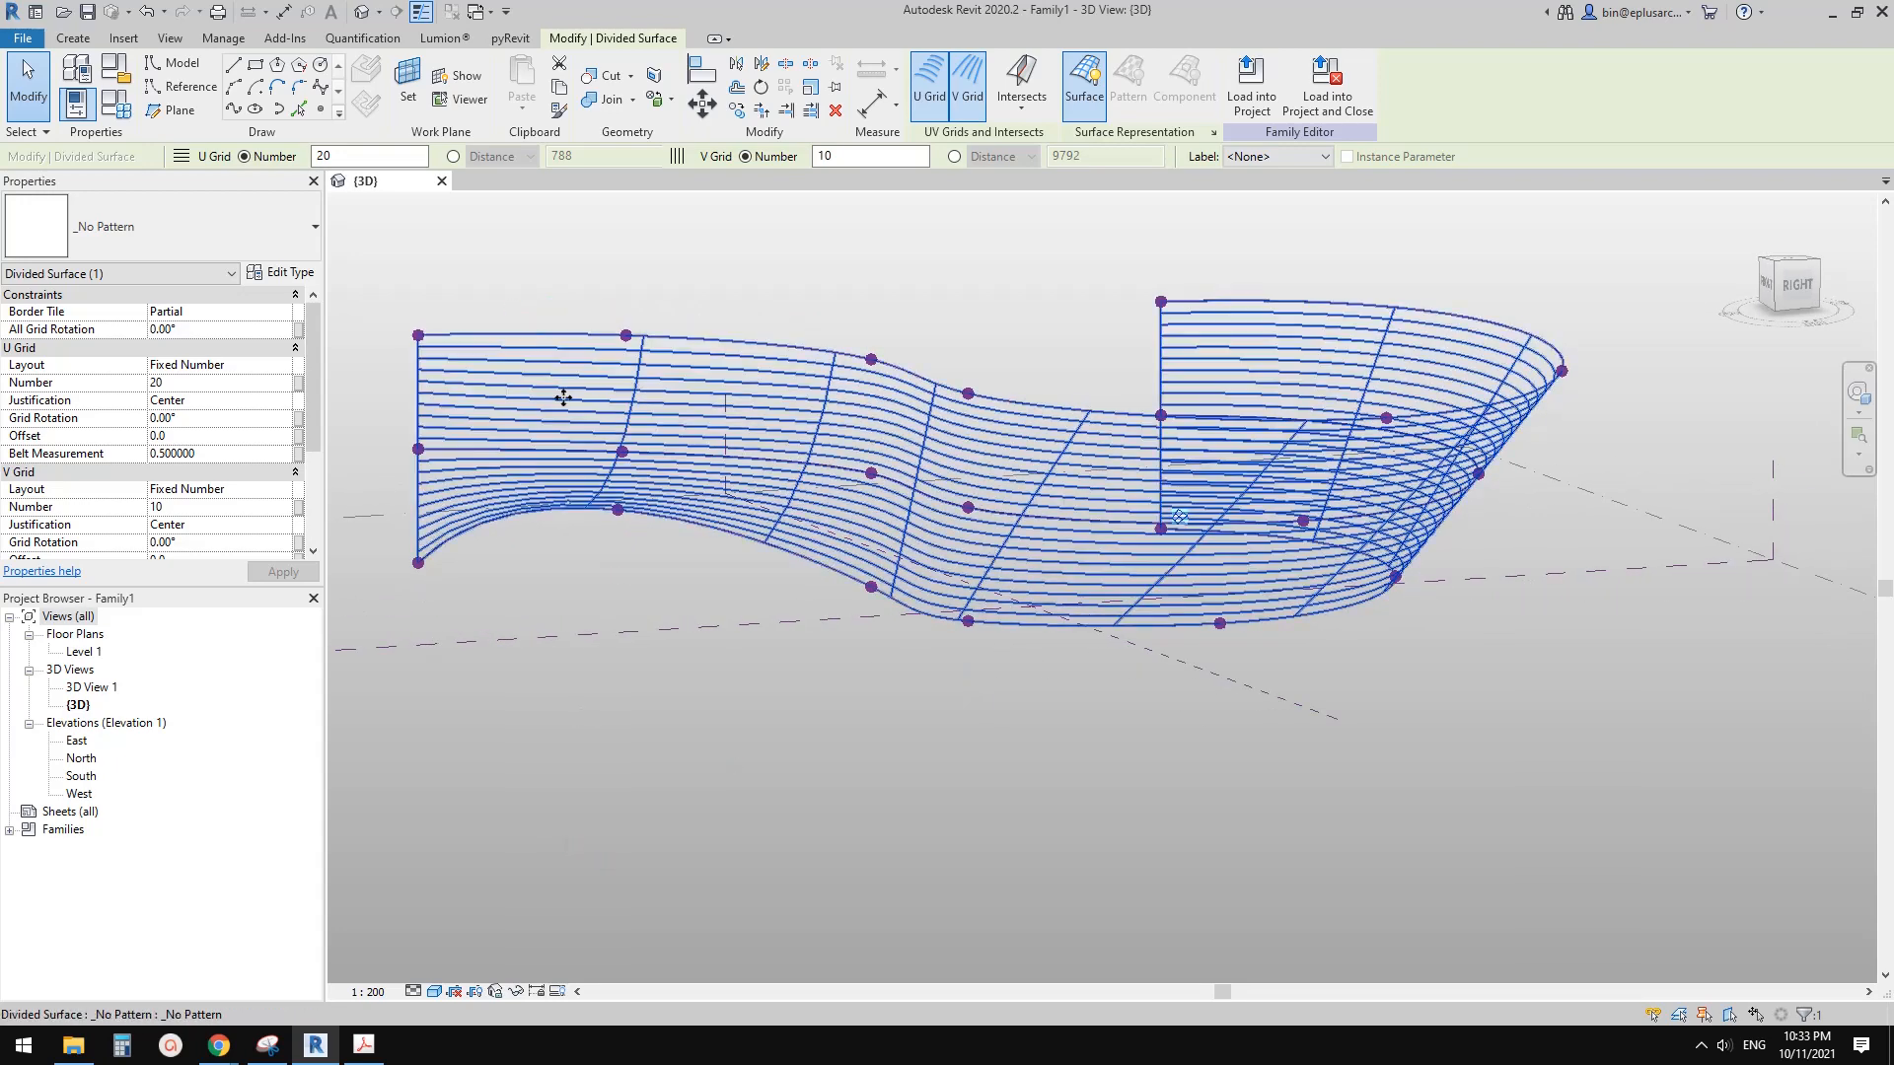
# Step: Compare the denser horizontal grid in side view with the photo's facade bands in Google Docs, then return to Revit
pyautogui.moveTo(687, 475); pyautogui.dragTo(921, 523, button='middle')
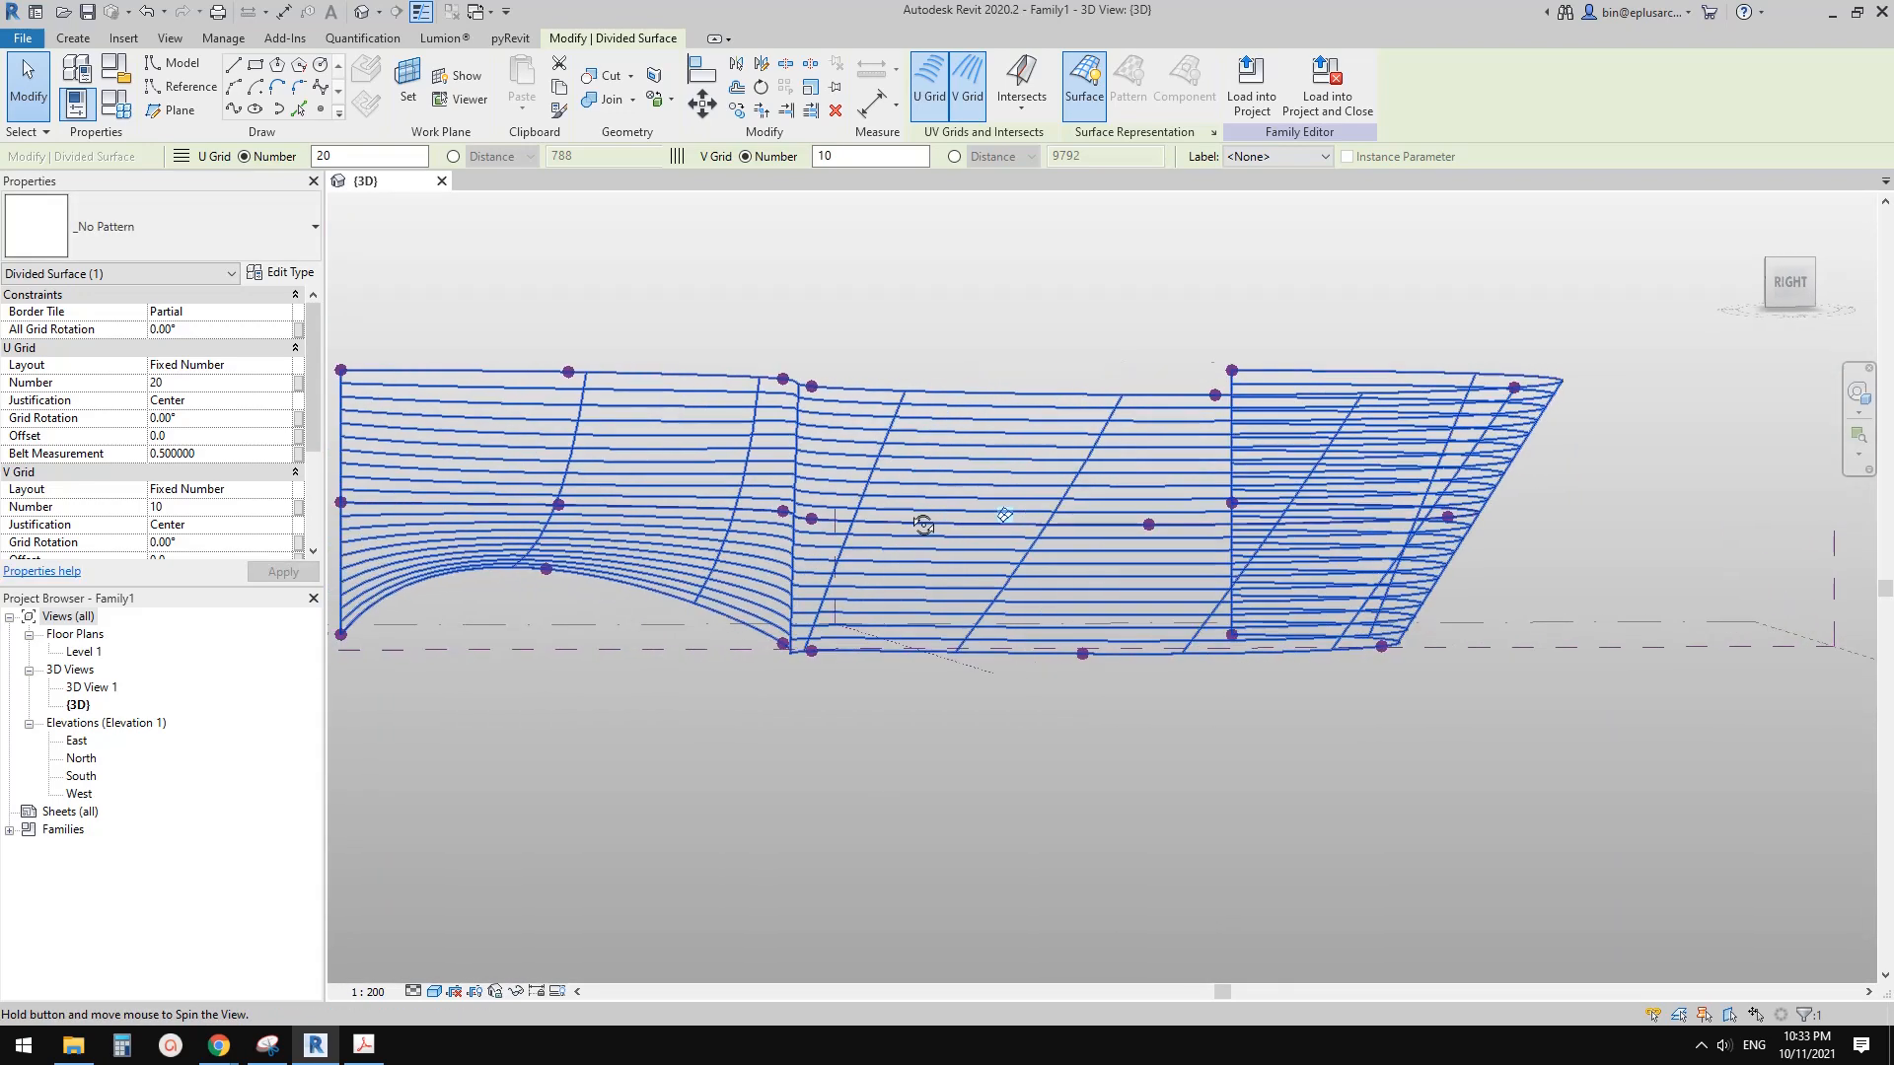
pyautogui.moveTo(219, 1044)
pyautogui.click(513, 976)
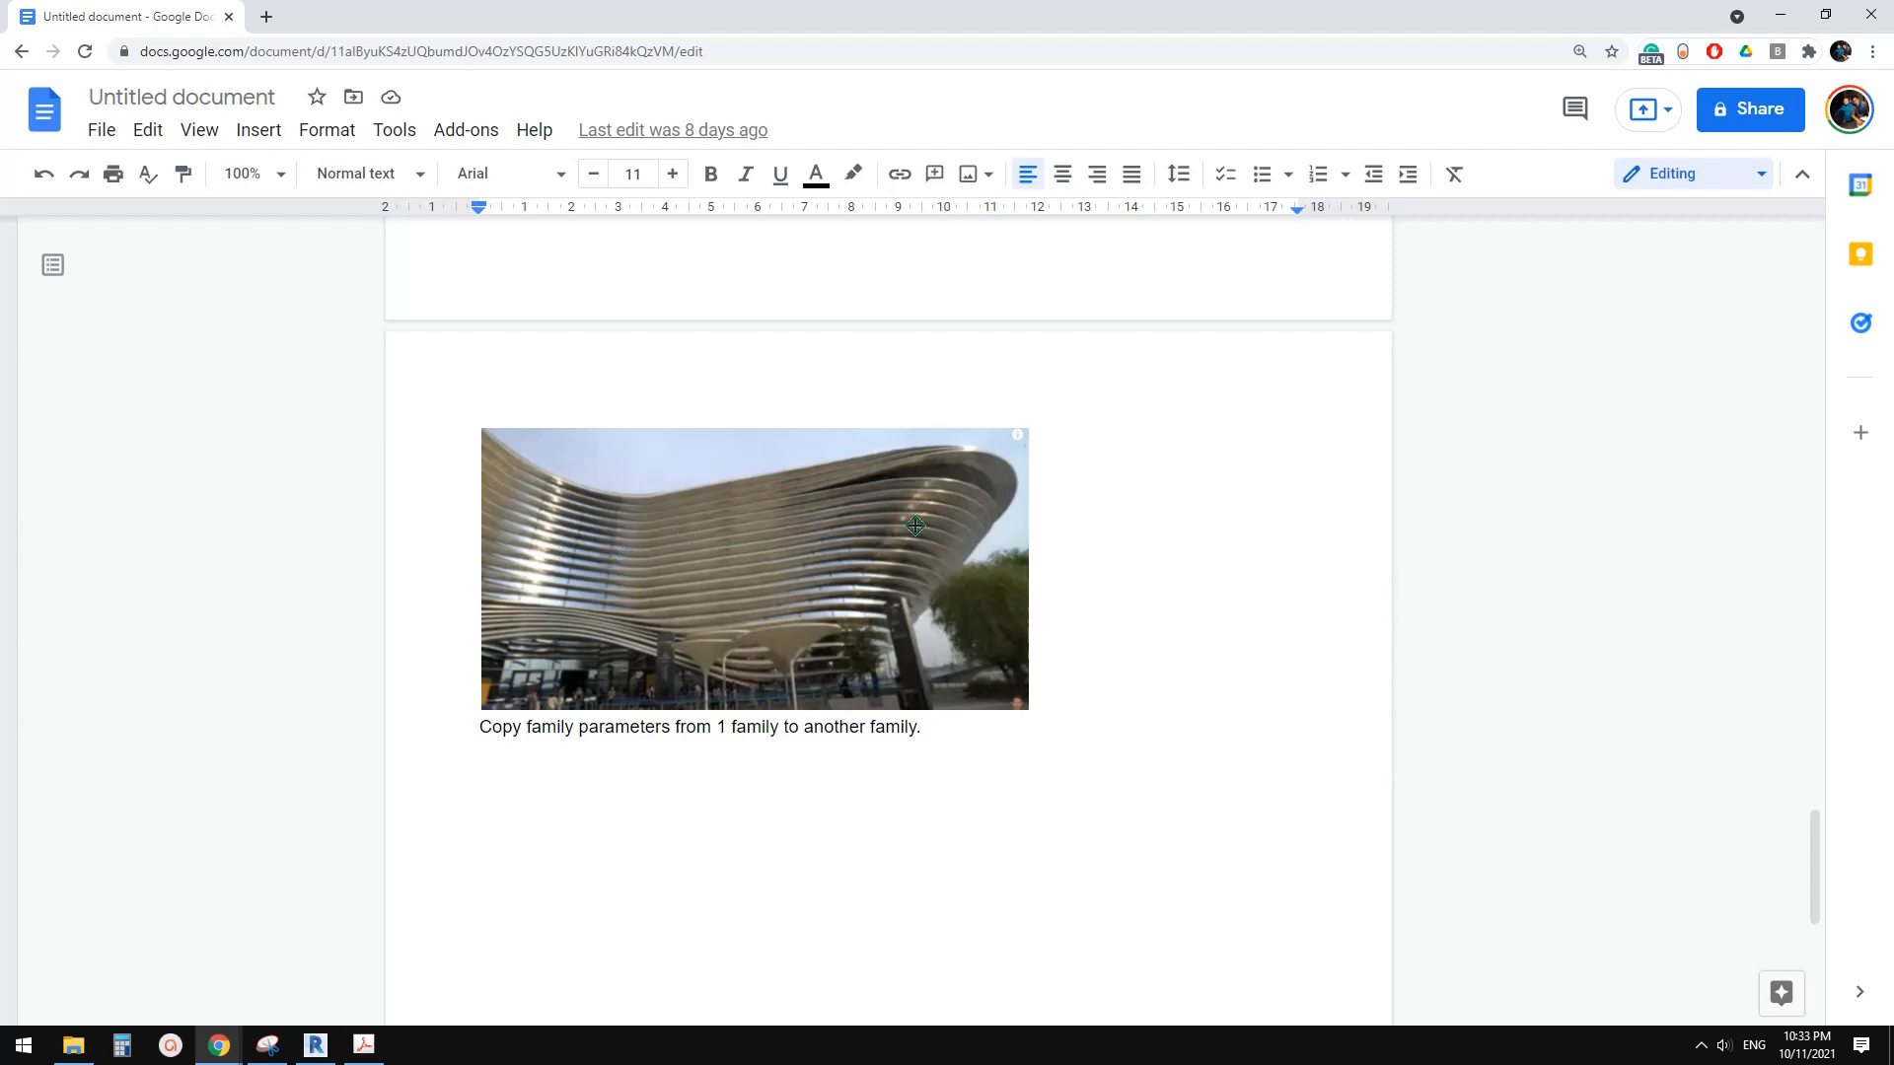
pyautogui.click(316, 1045)
# Step: Examine the divided facade surface from several angles, checking its bends, reference points and U and V grid settings
pyautogui.keyDown('shift'); pyautogui.moveTo(789, 651); pyautogui.dragTo(947, 639, button='middle'); pyautogui.keyUp('shift')
pyautogui.scroll(2, 973, 627)
pyautogui.scroll(-2, 681, 569)
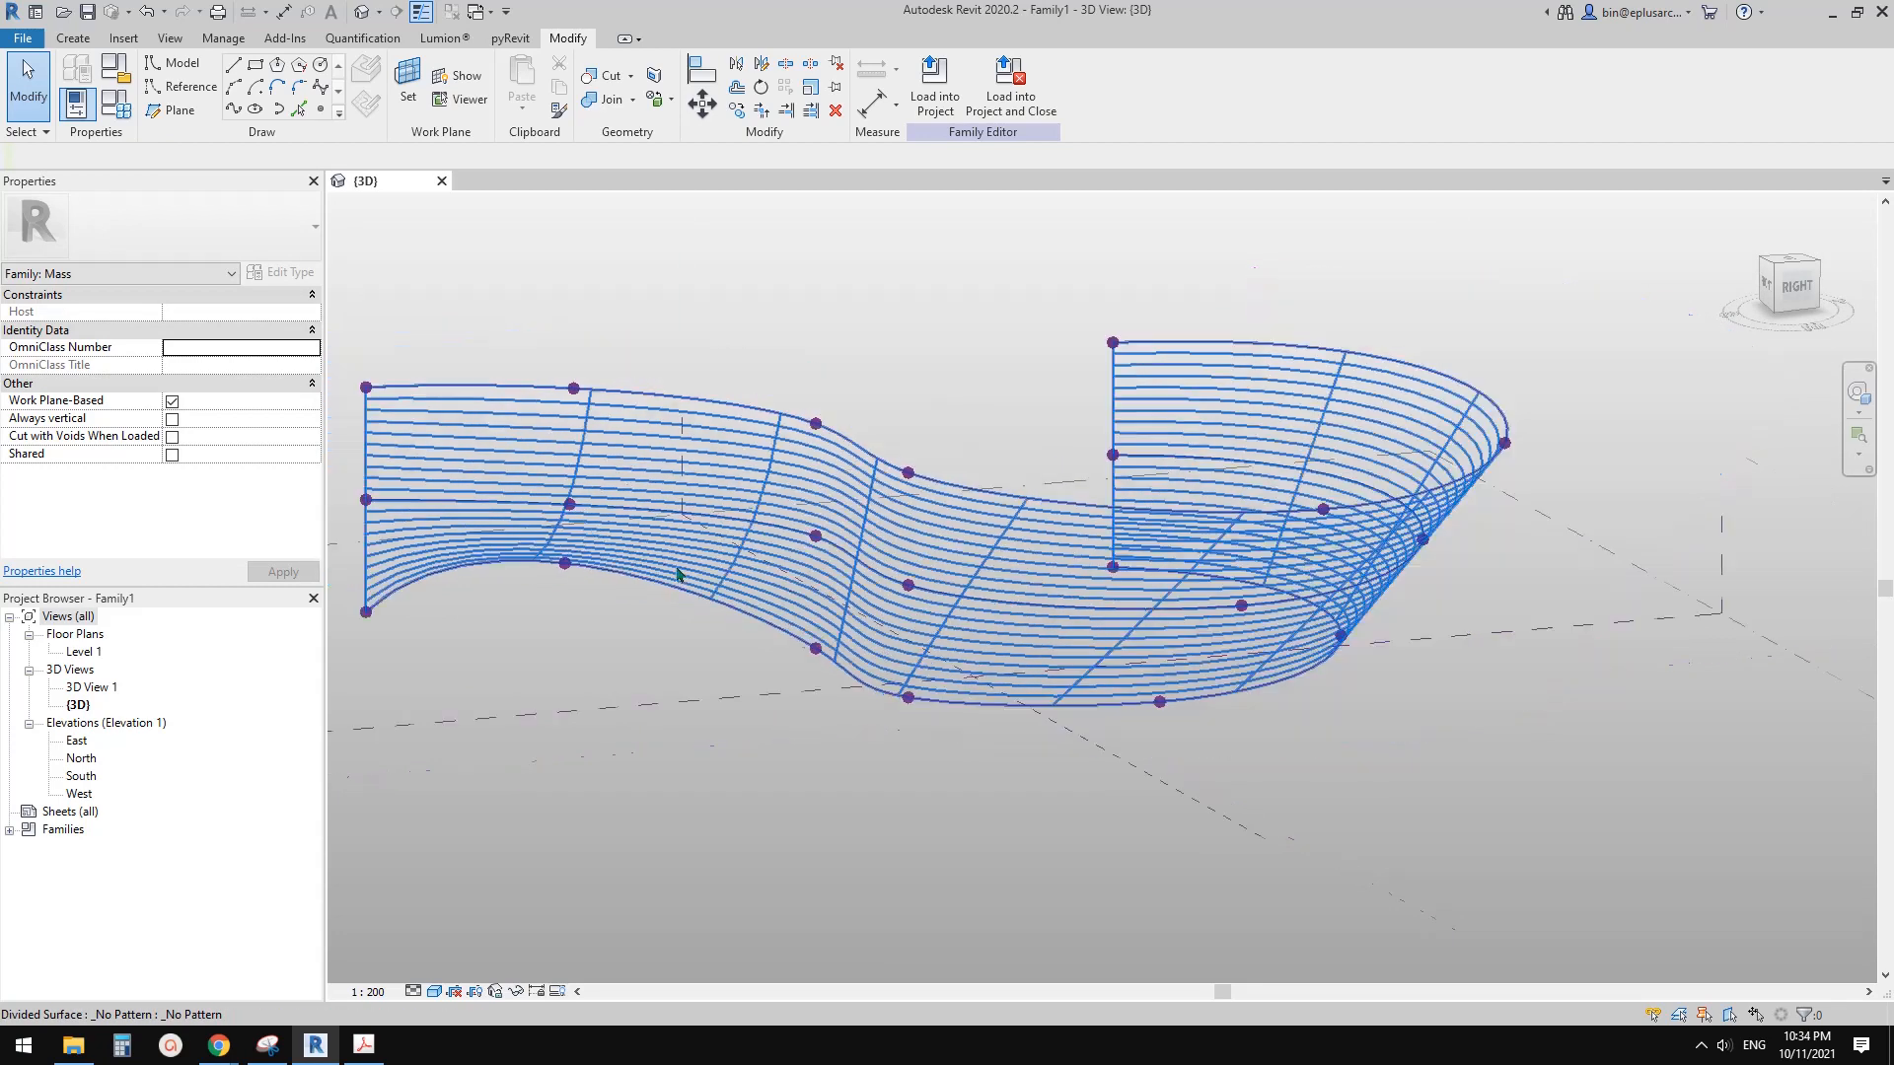
pyautogui.moveTo(687, 577); pyautogui.dragTo(715, 583, button='middle')
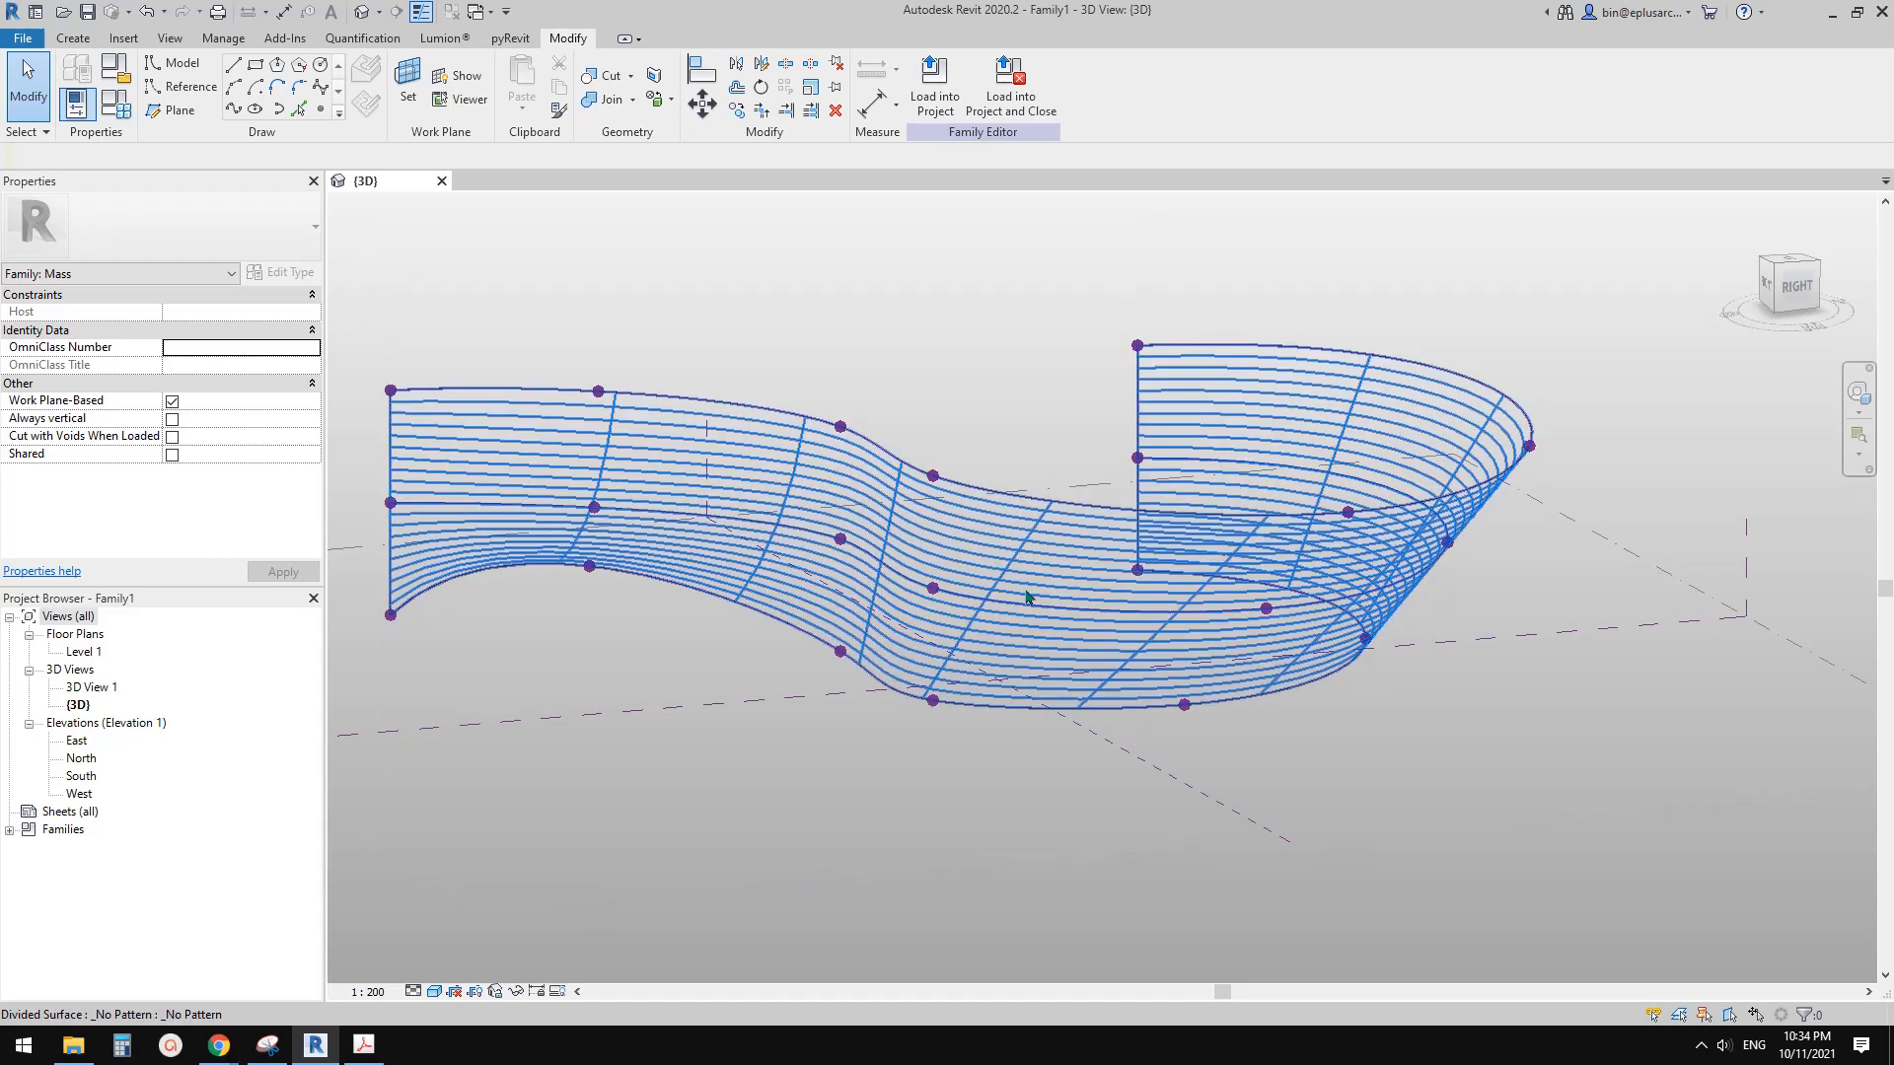
pyautogui.keyDown('shift'); pyautogui.moveTo(1026, 597); pyautogui.dragTo(868, 640, button='middle'); pyautogui.keyUp('shift')
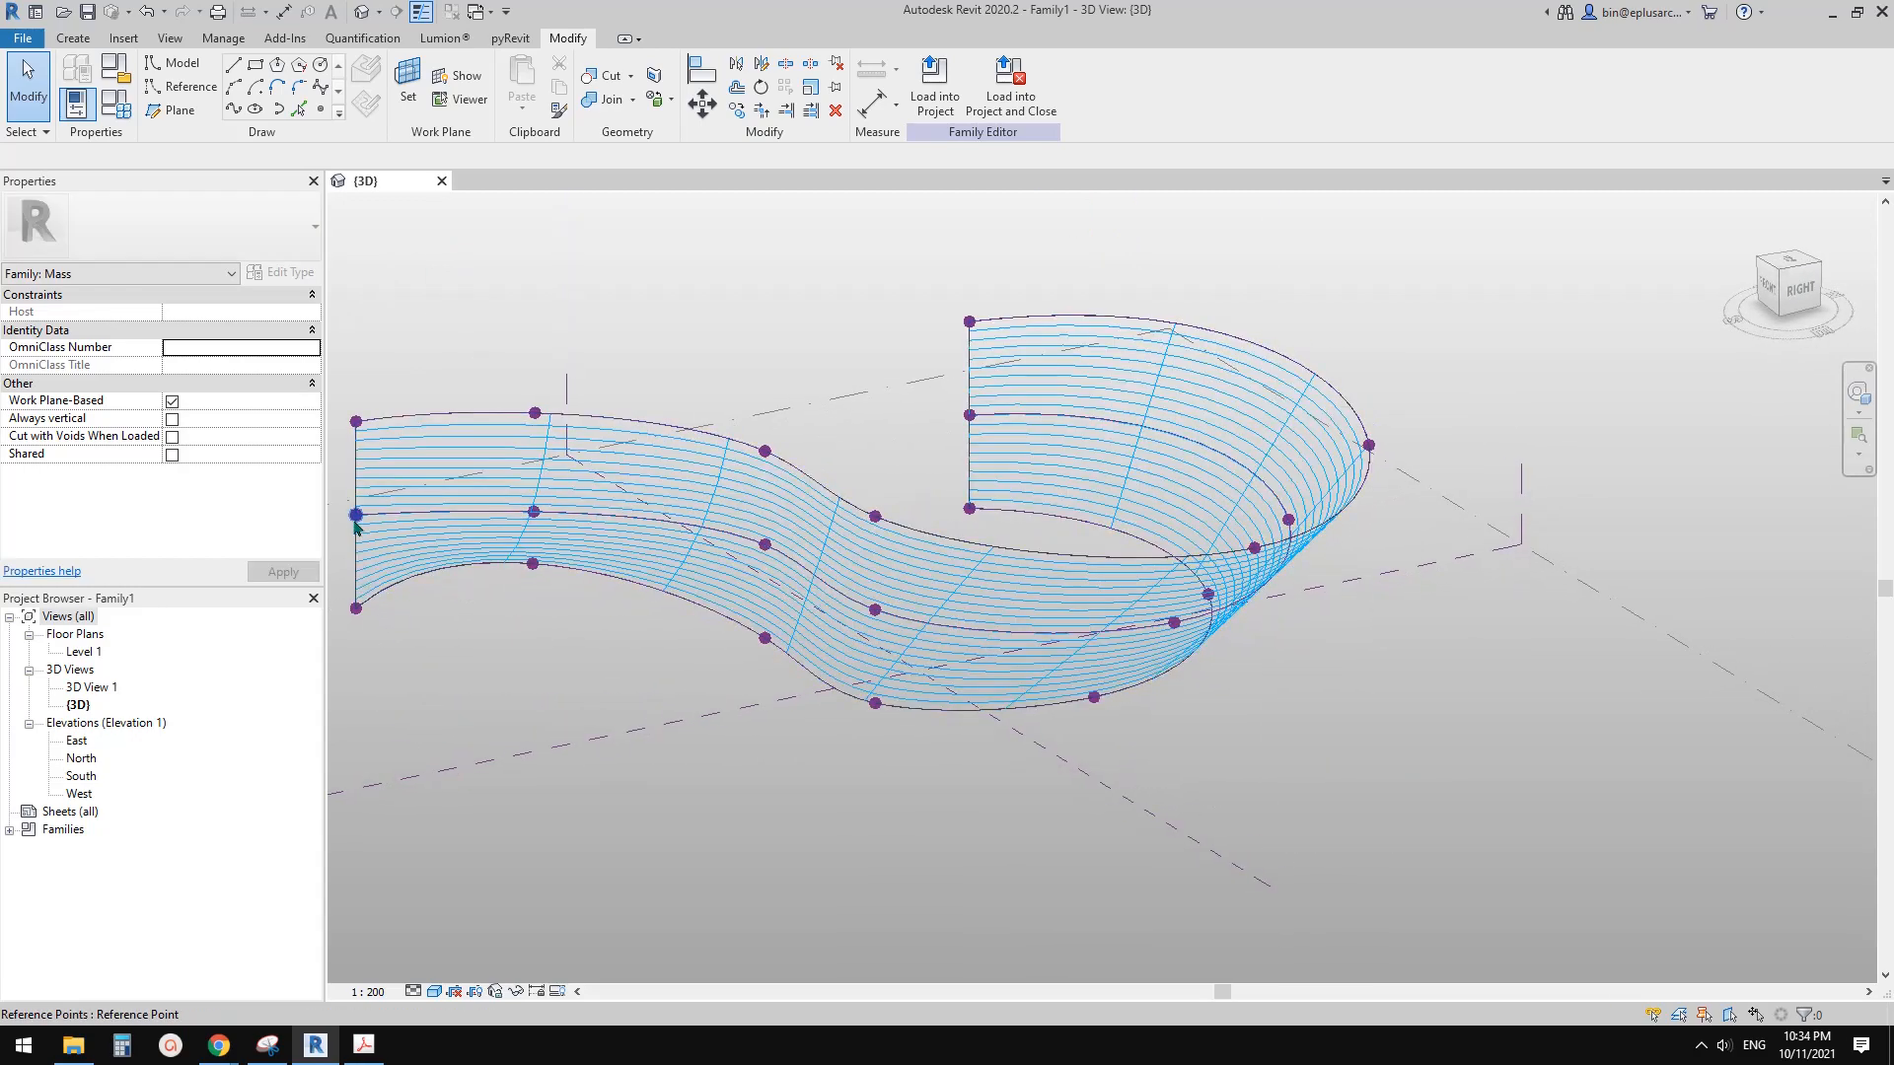
pyautogui.moveTo(654, 500); pyautogui.dragTo(674, 503, button='middle')
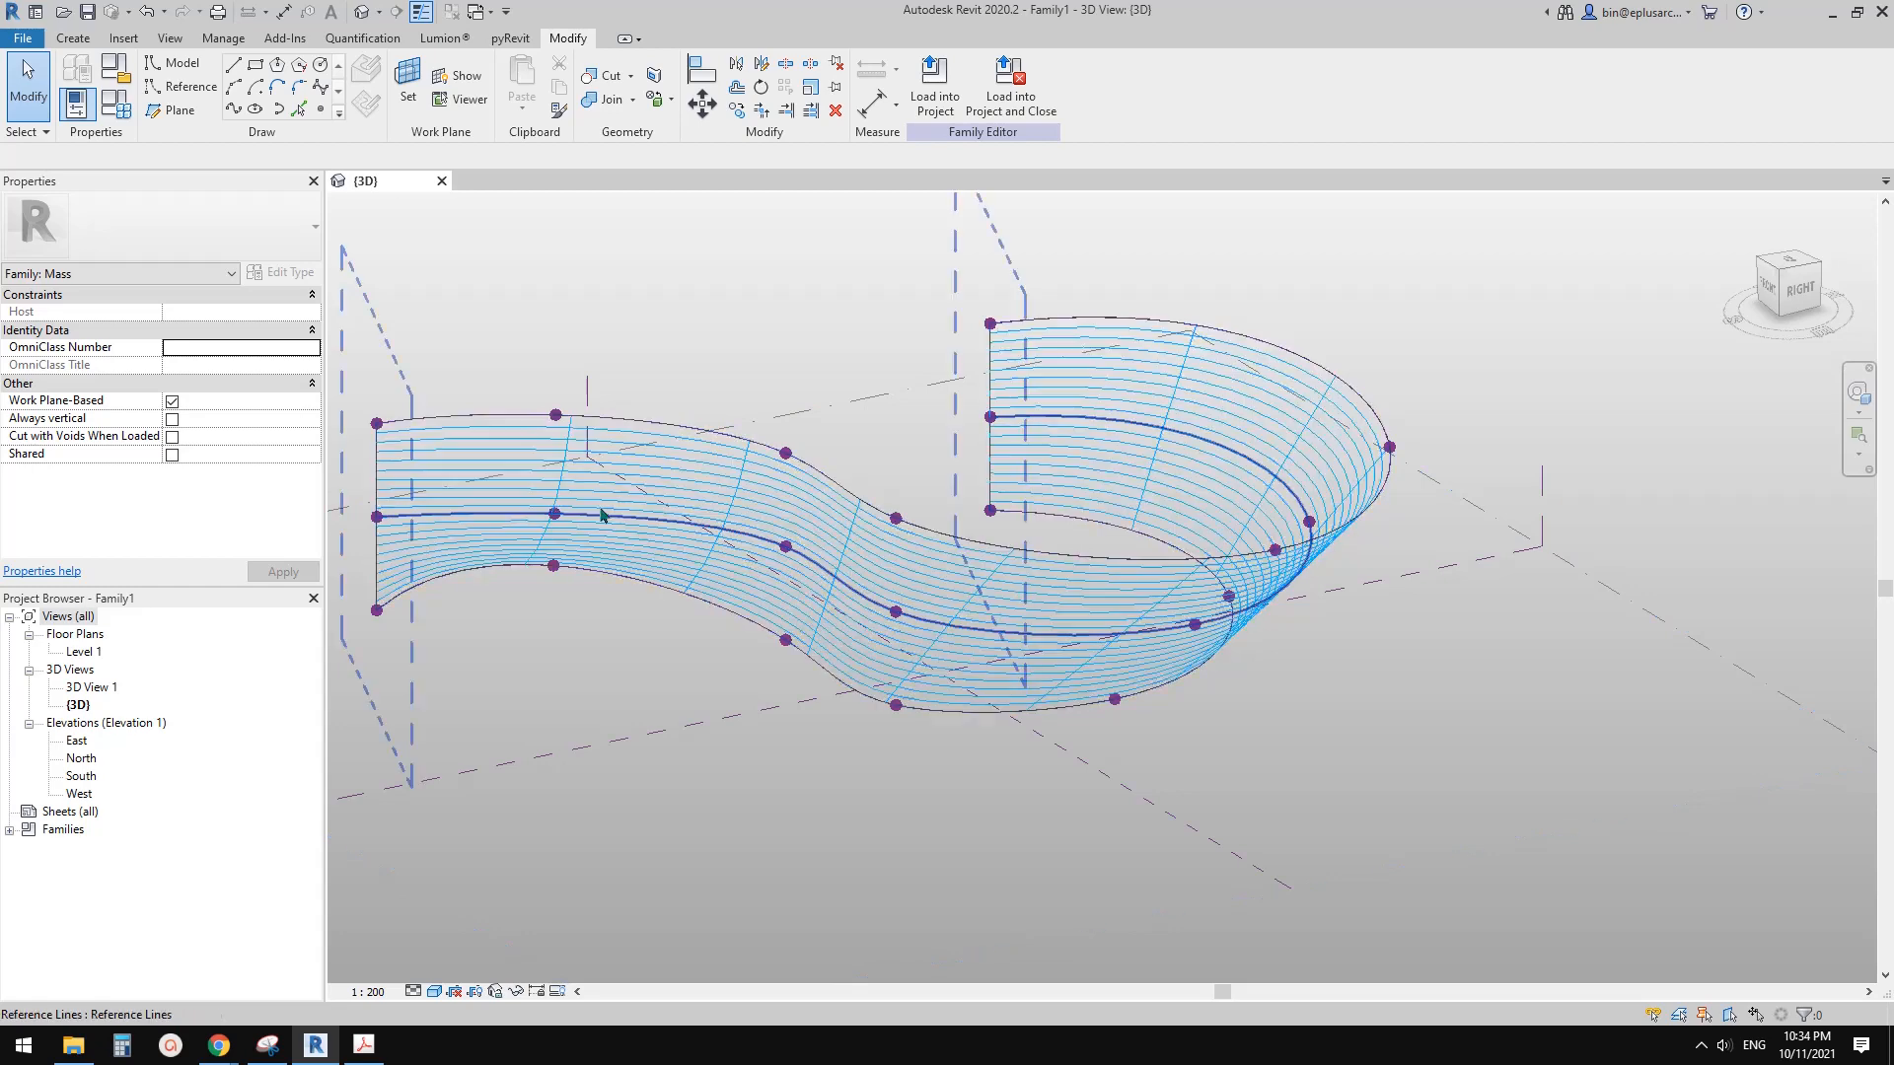
pyautogui.keyDown('shift'); pyautogui.moveTo(1041, 609); pyautogui.dragTo(910, 599, button='middle'); pyautogui.keyUp('shift')
pyautogui.click(909, 594)
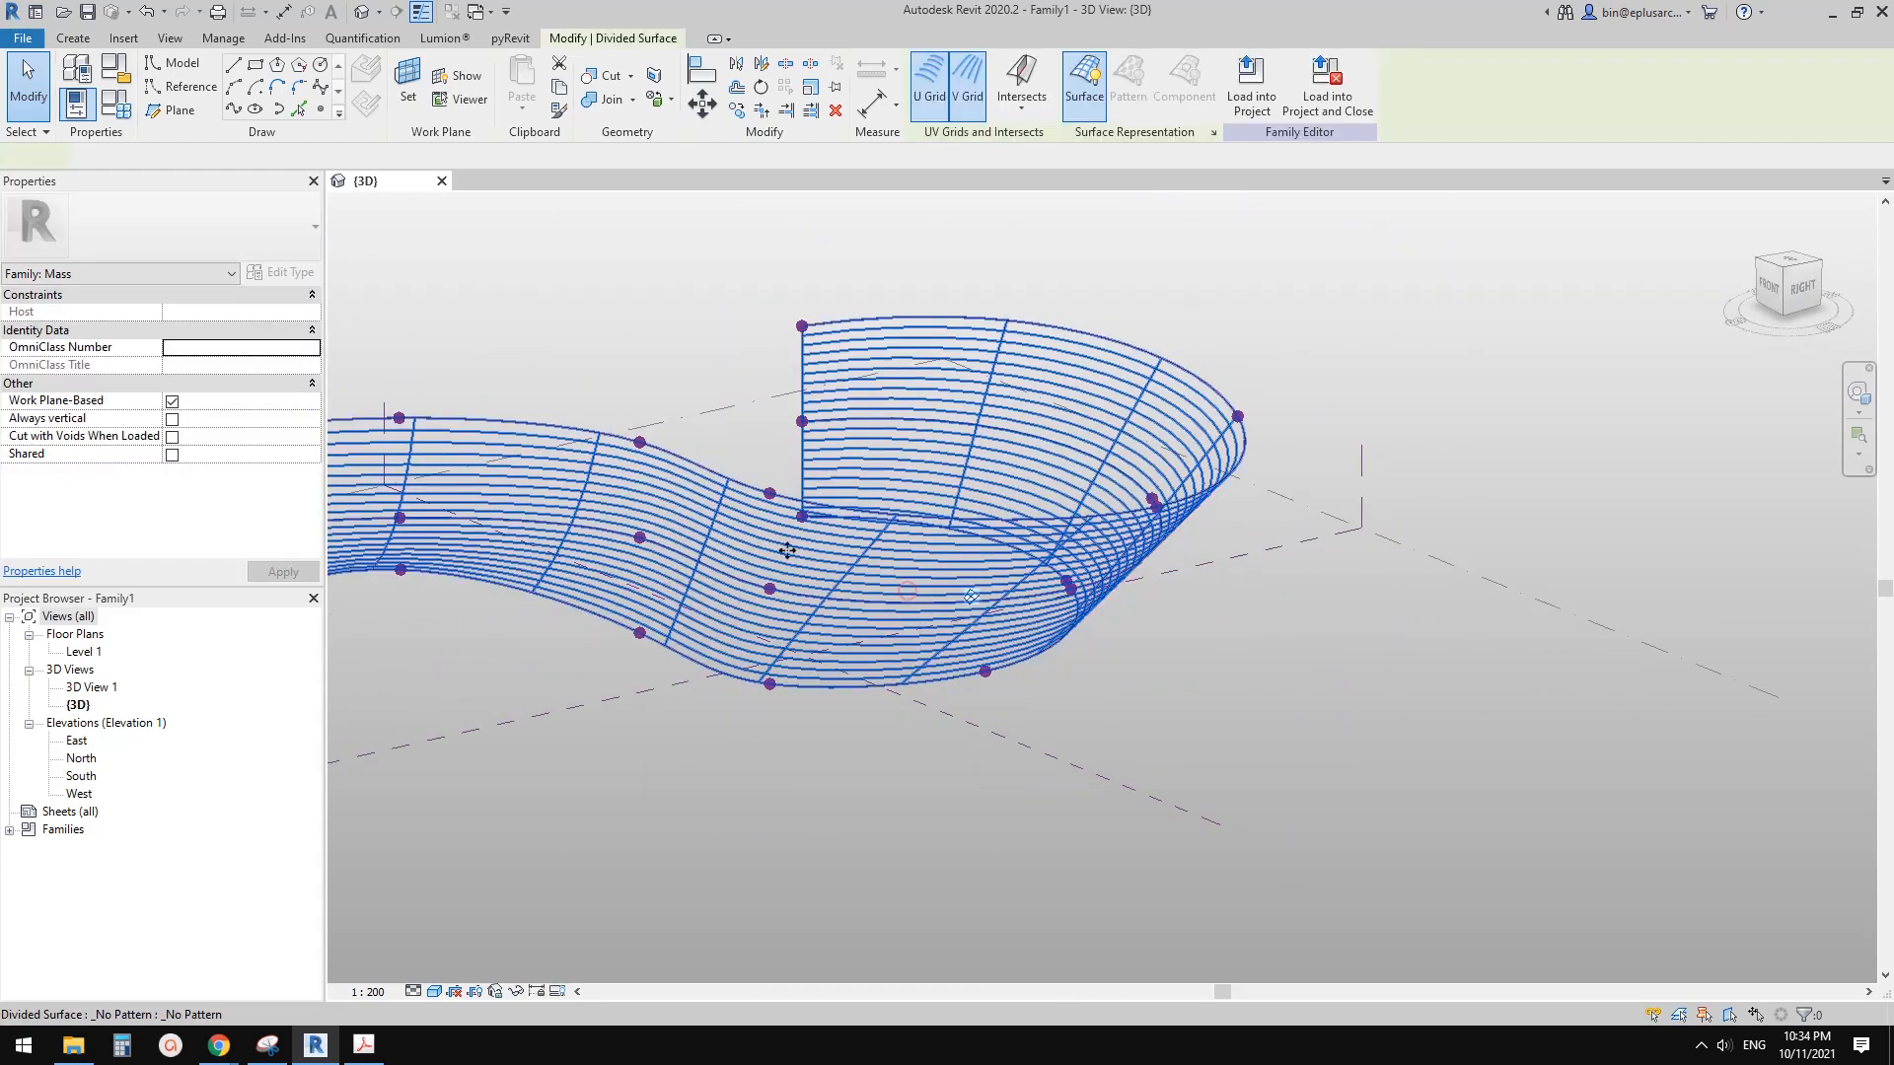
pyautogui.press('Escape')
pyautogui.click(830, 546)
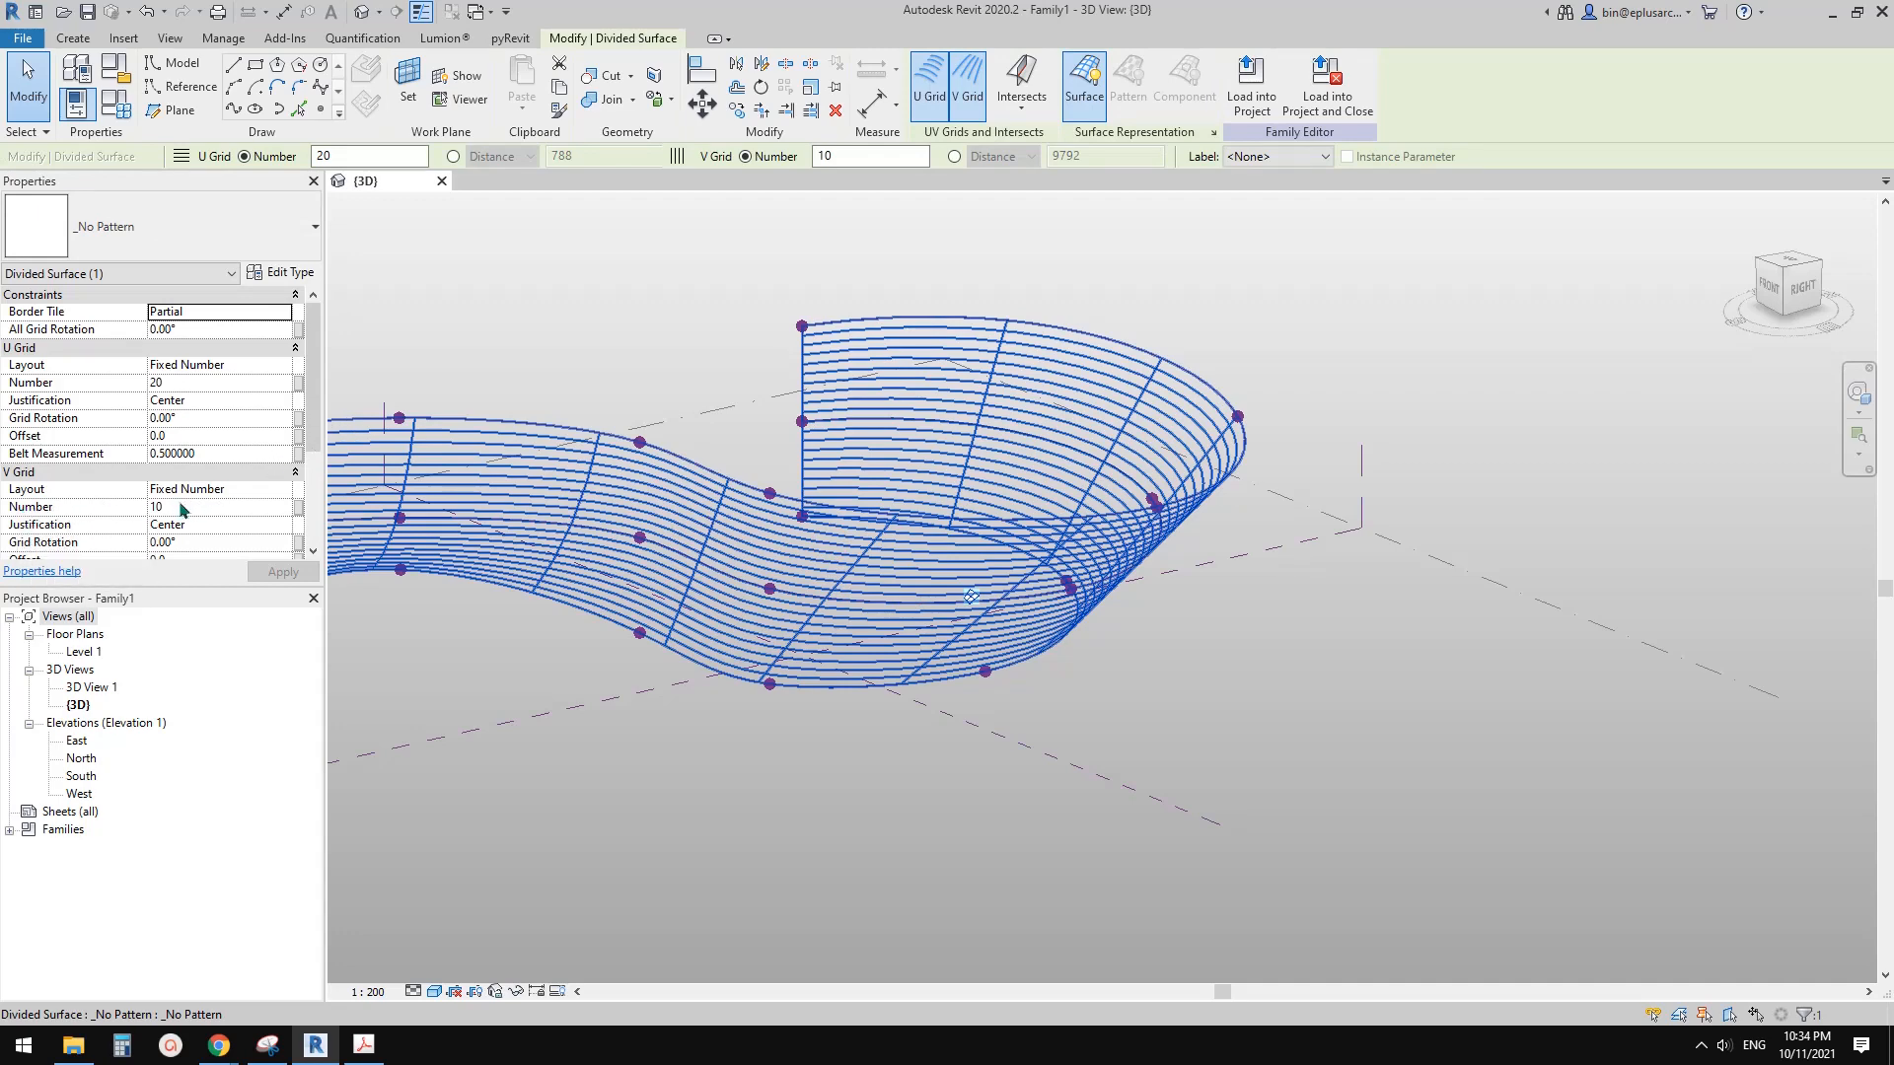
pyautogui.moveTo(665, 453); pyautogui.dragTo(896, 453, button='middle')
pyautogui.press('Escape')
# Step: Create a new family from the Metric Generic Model Adaptive.rft template
pyautogui.click(23, 38)
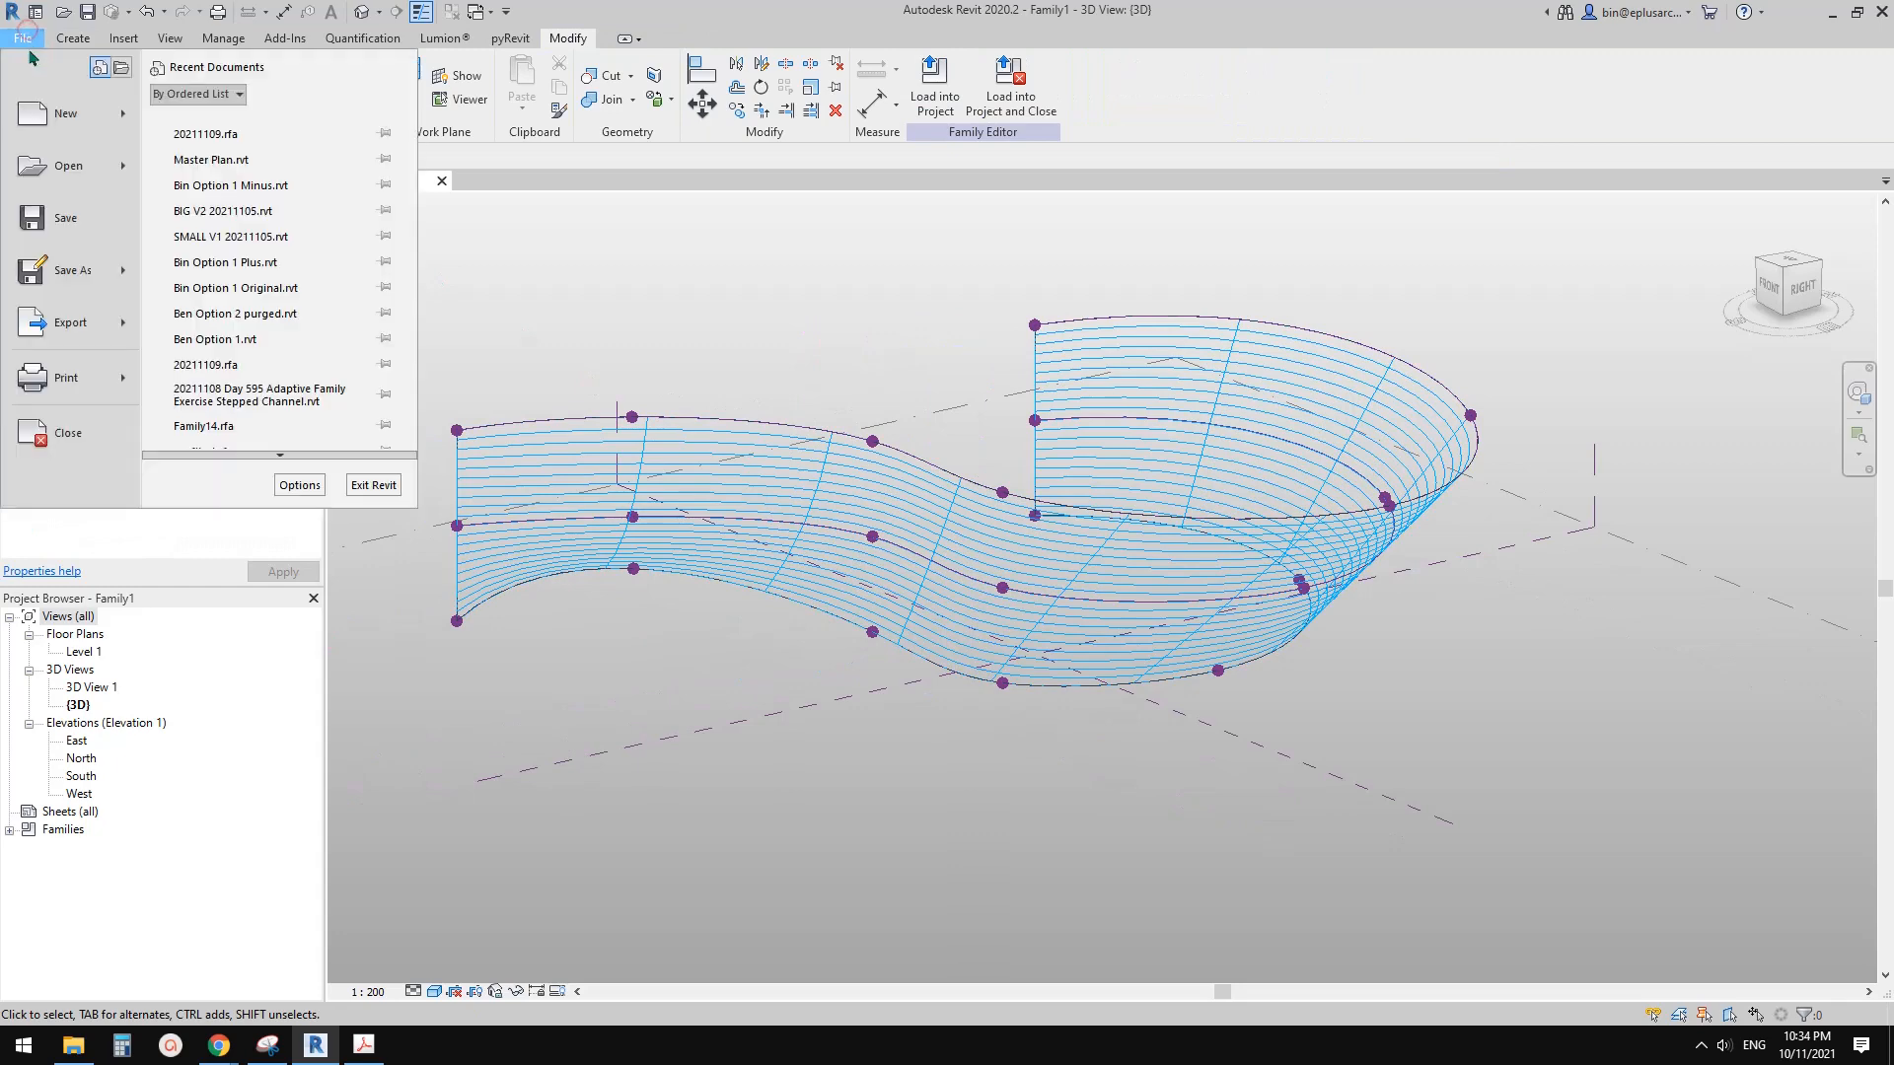
pyautogui.moveTo(124, 125)
pyautogui.click(212, 246)
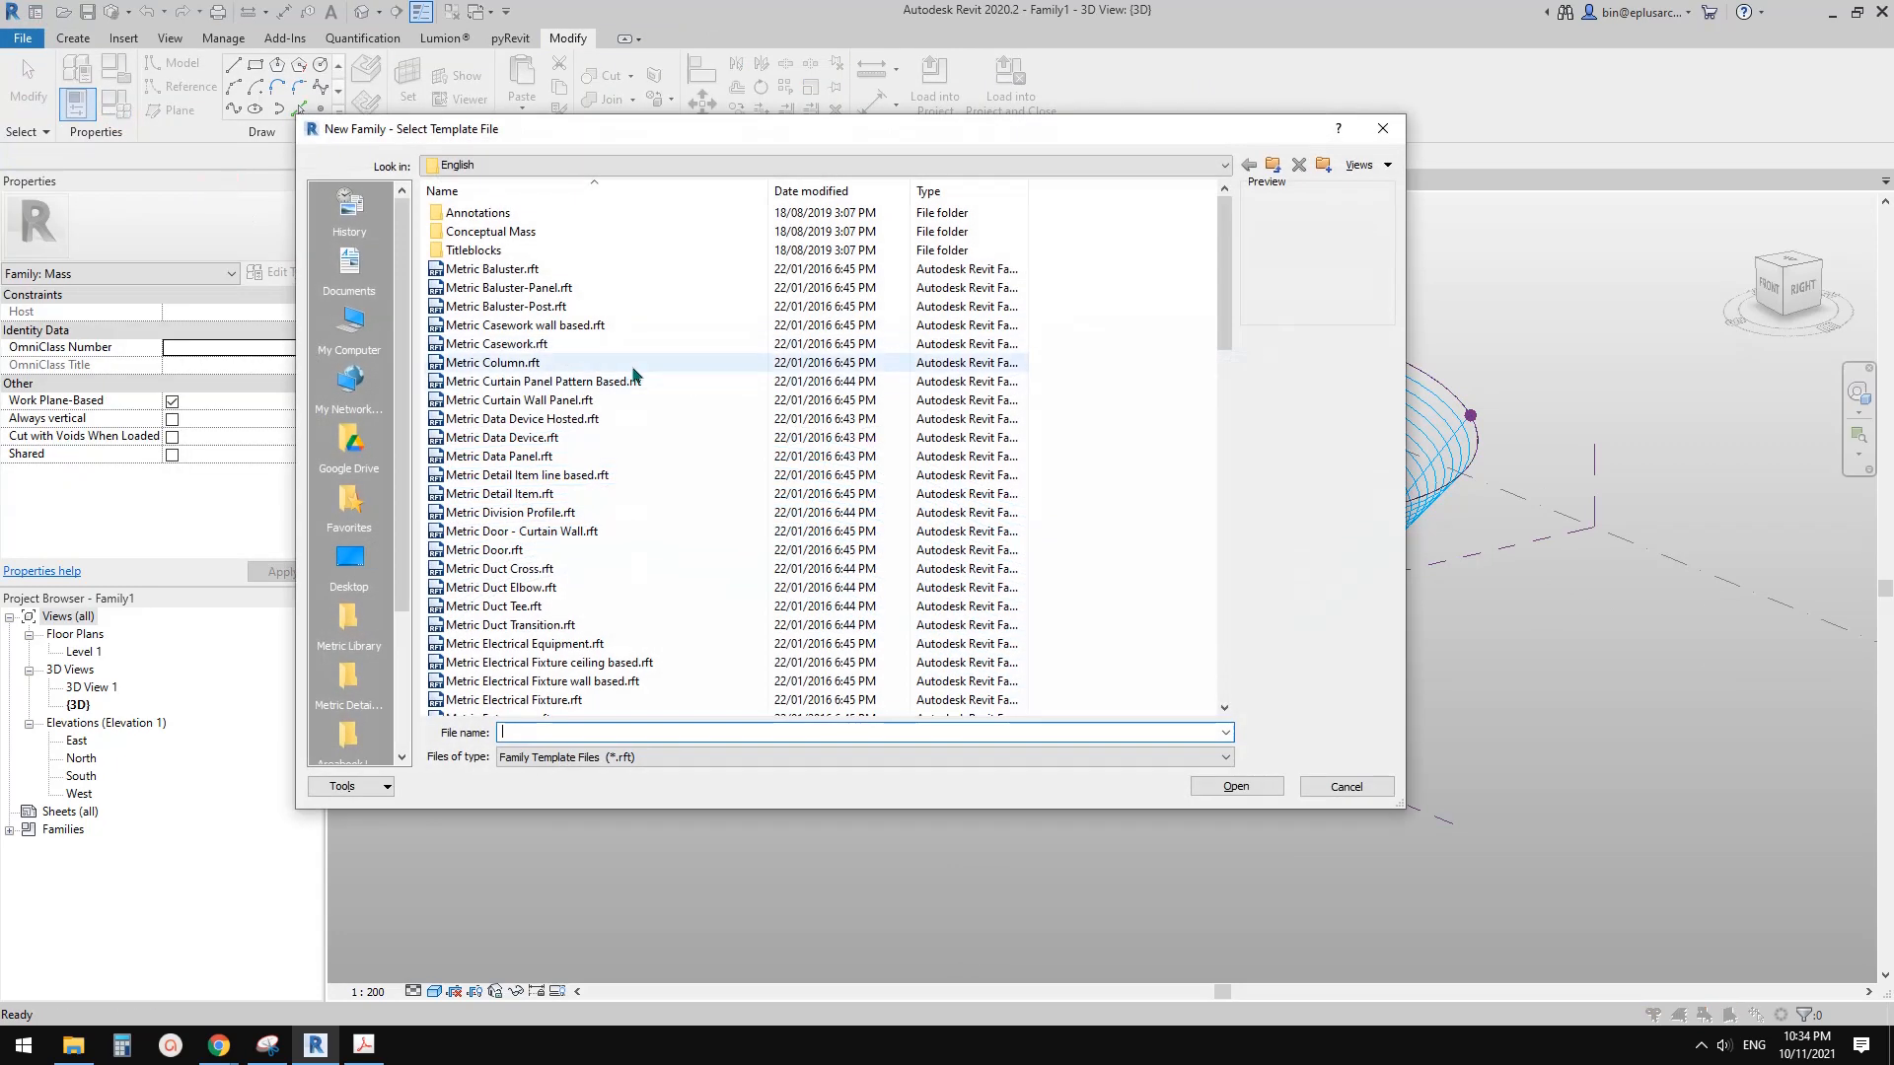
pyautogui.scroll(-4, 634, 375)
pyautogui.click(575, 587)
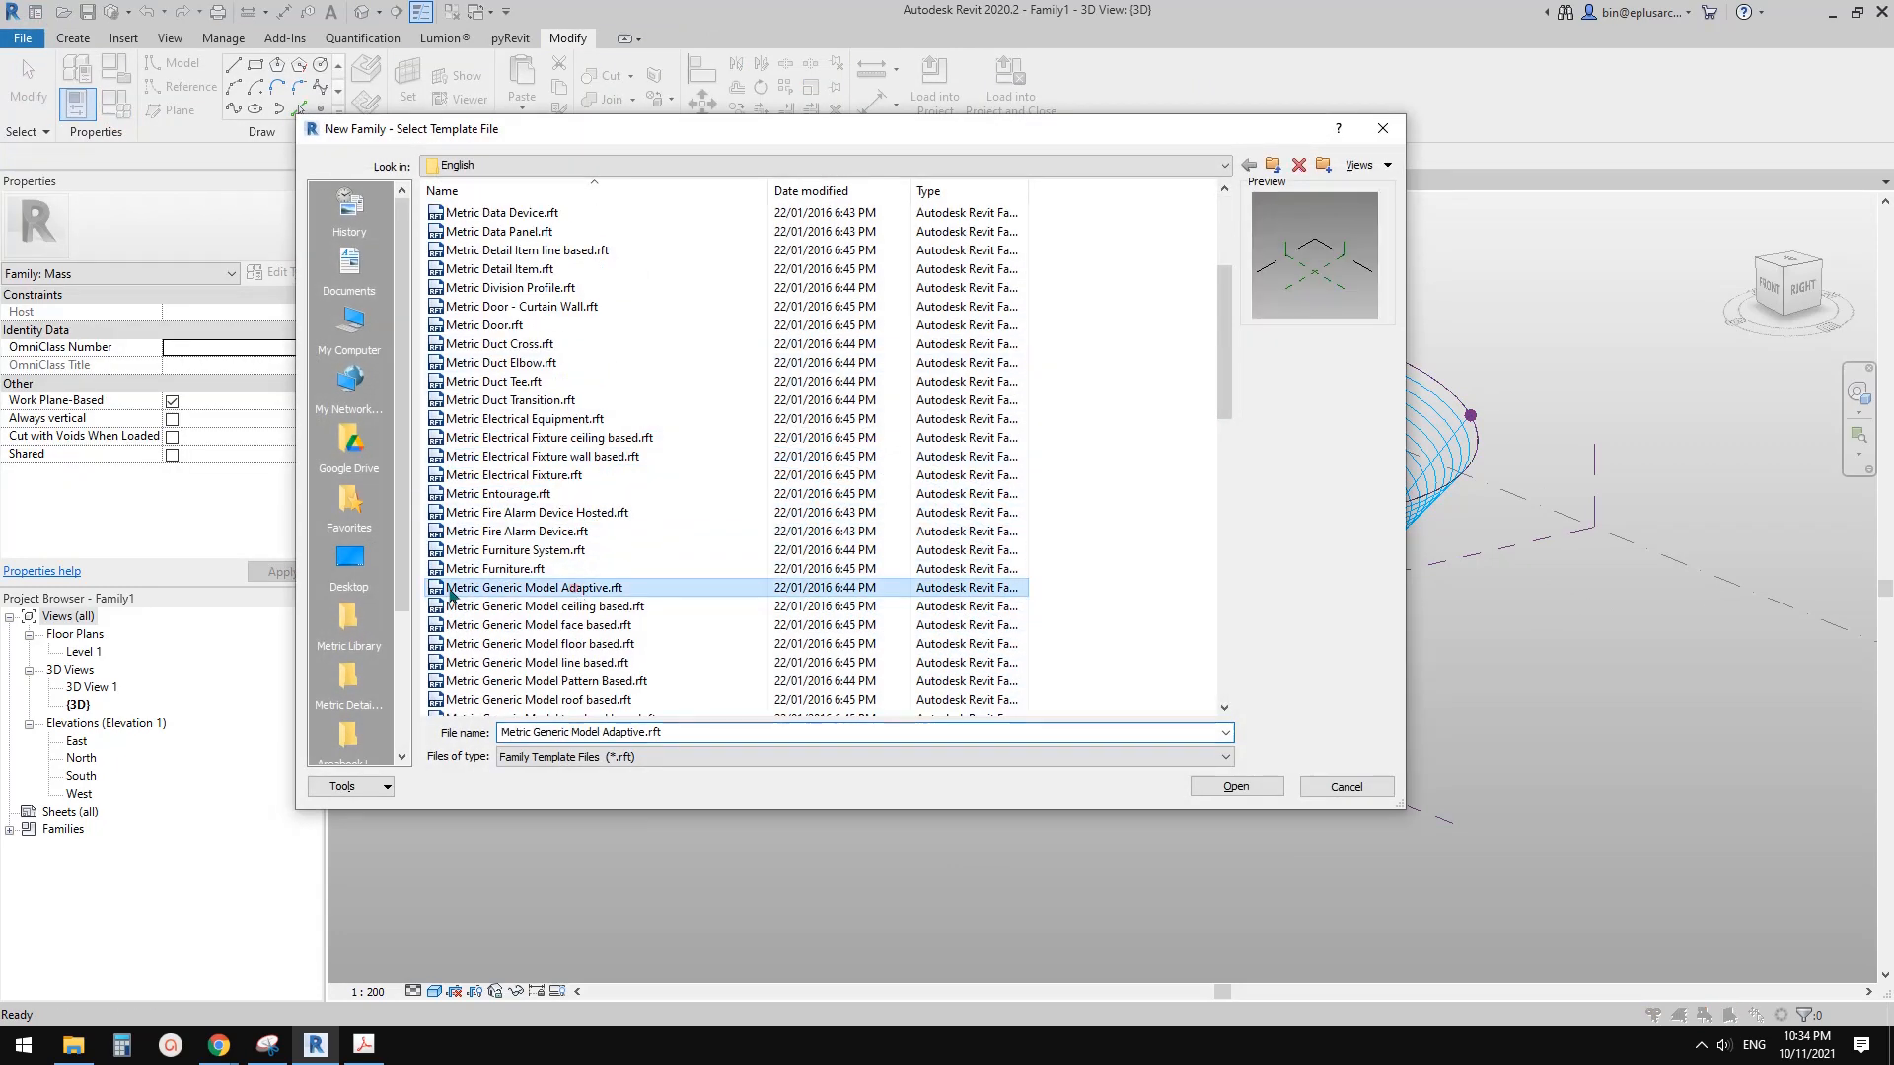
pyautogui.click(1235, 786)
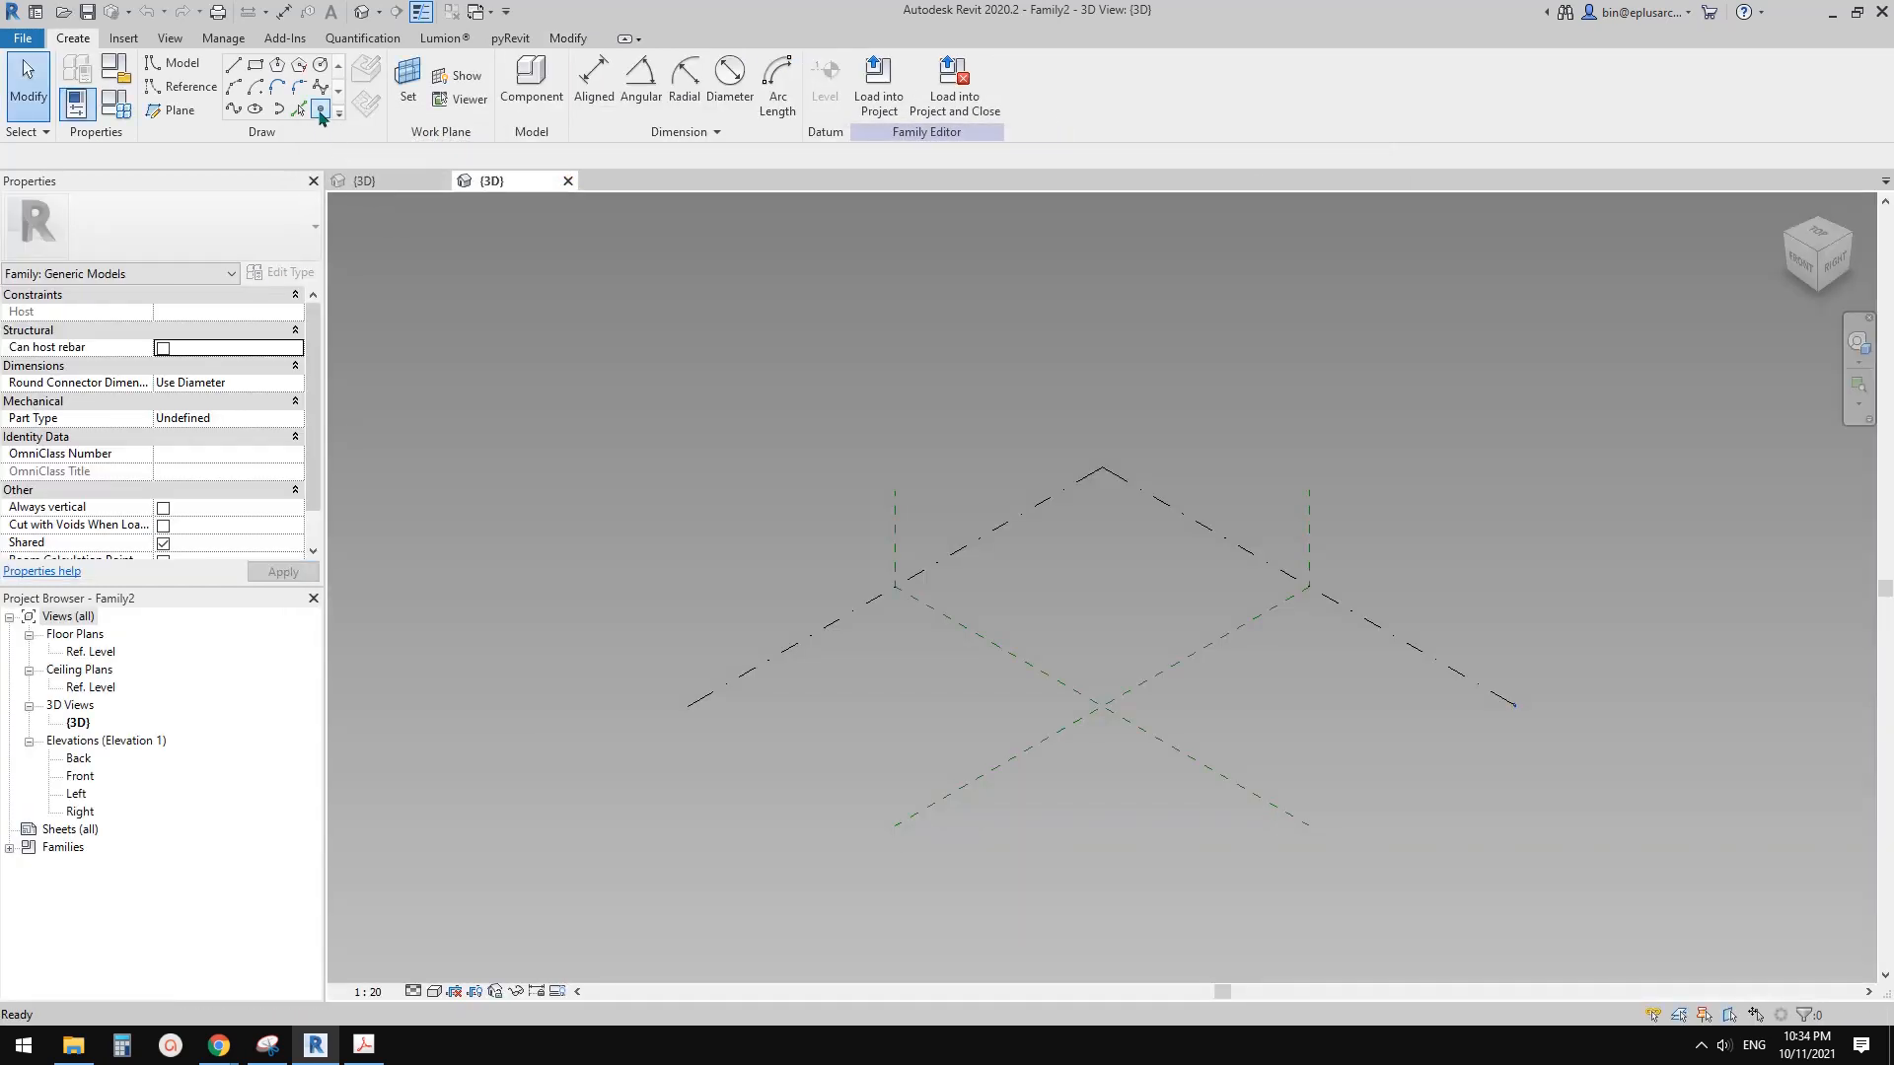
# Step: Place eleven reference points in a roughly straight row across the reference level
pyautogui.click(320, 108)
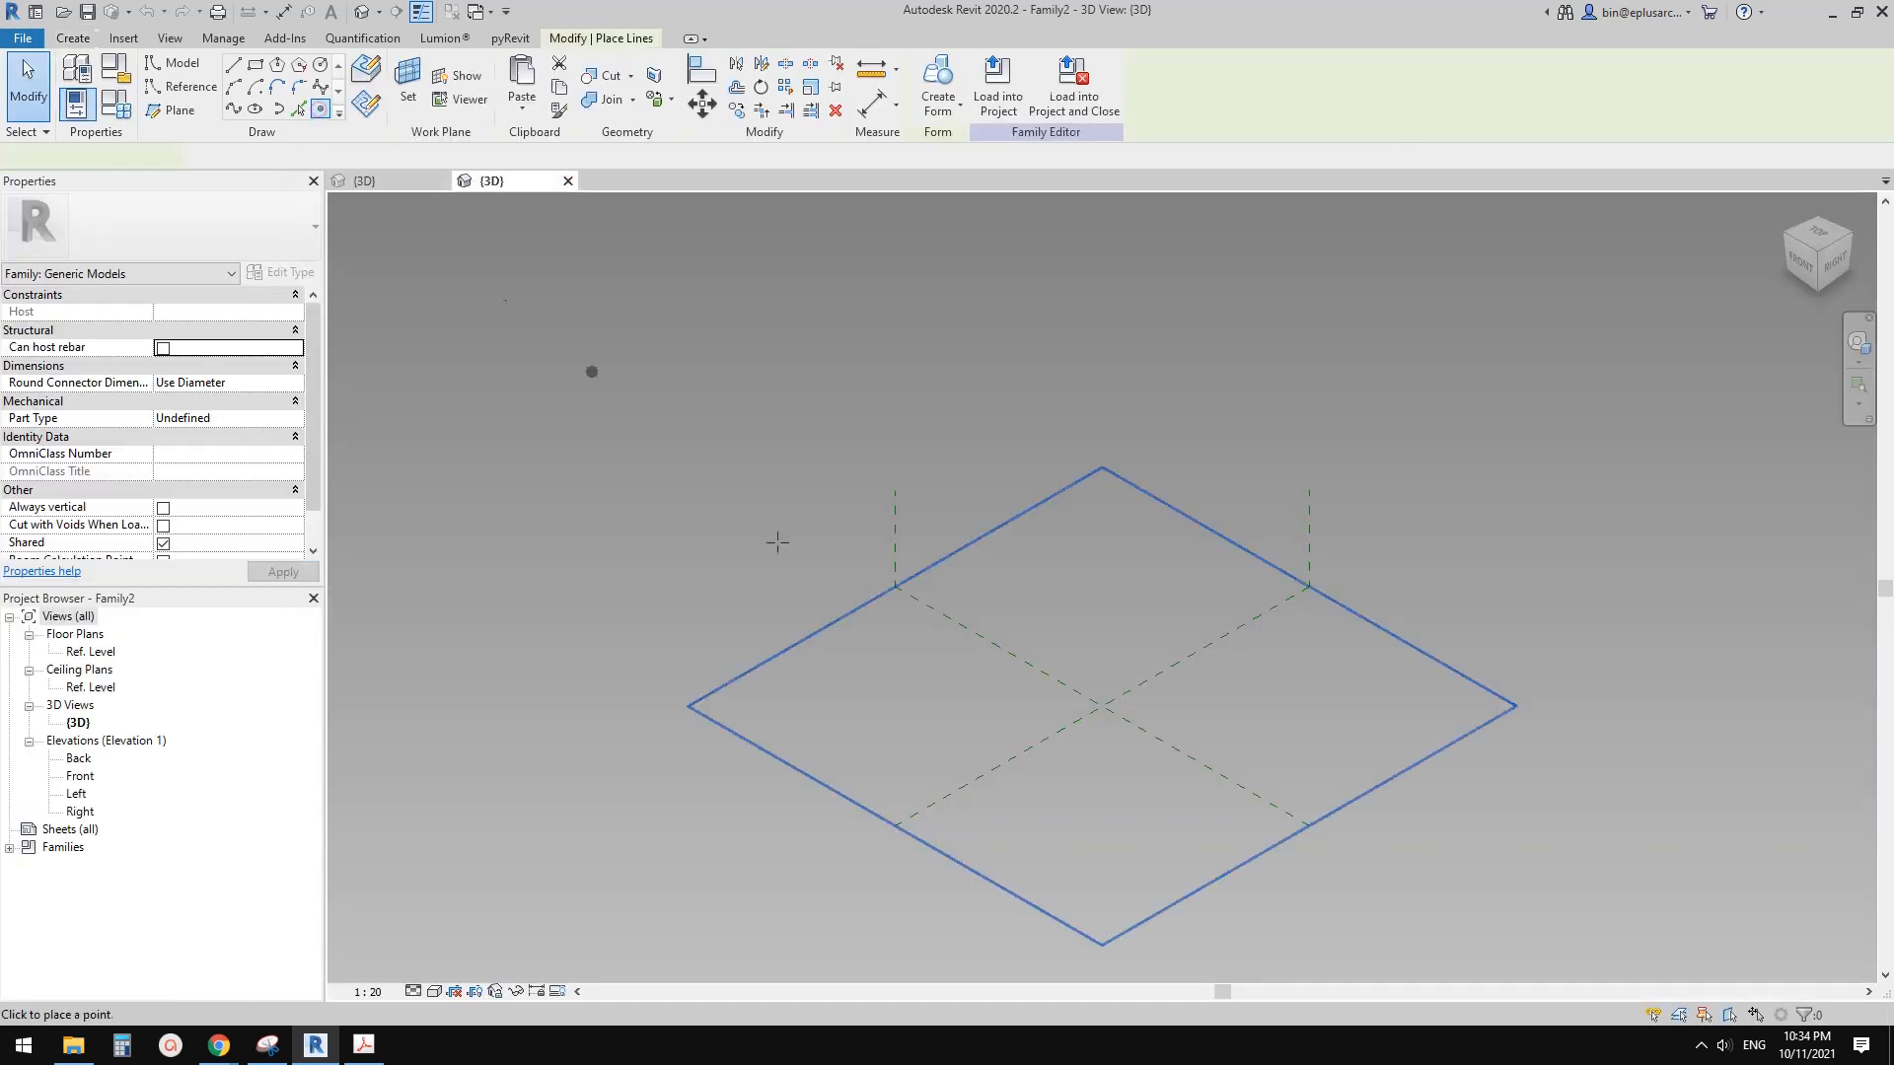
pyautogui.scroll(1, 786, 598)
pyautogui.moveTo(804, 614); pyautogui.dragTo(753, 615, button='middle')
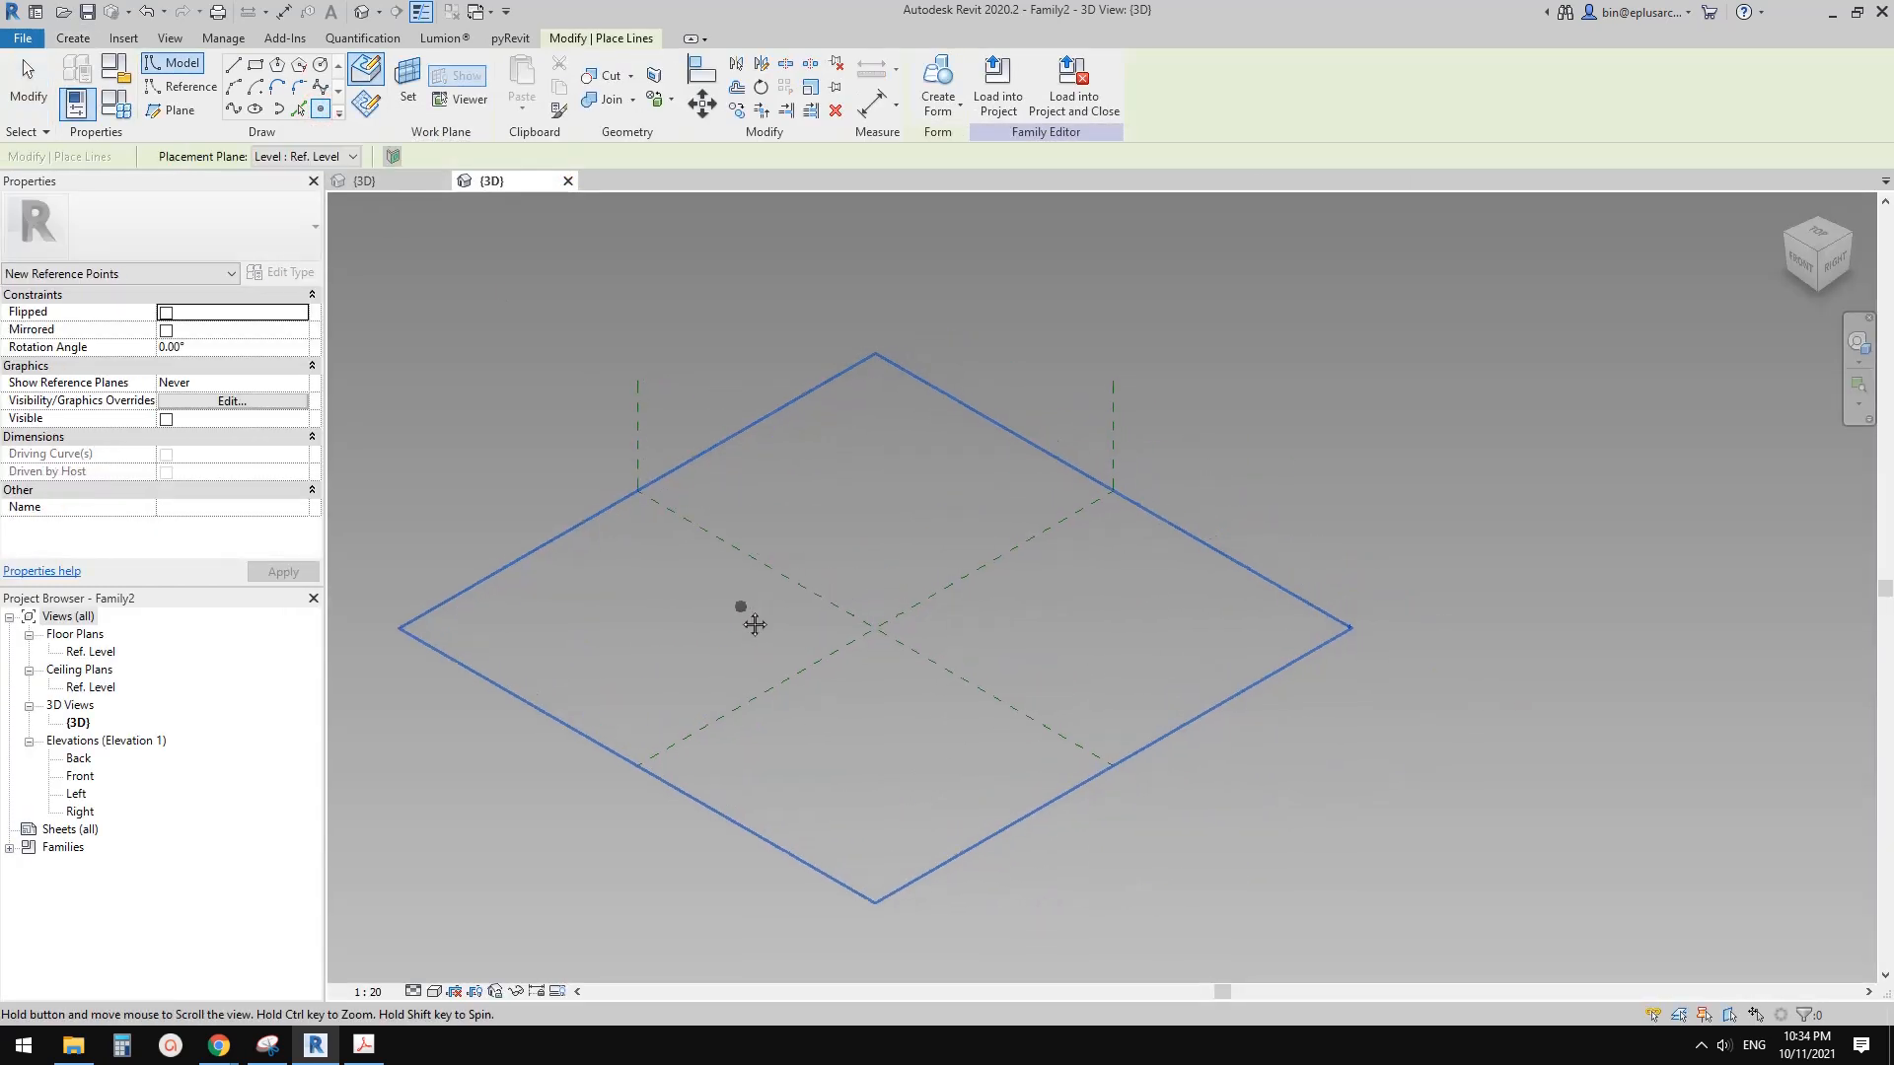
pyautogui.click(577, 619)
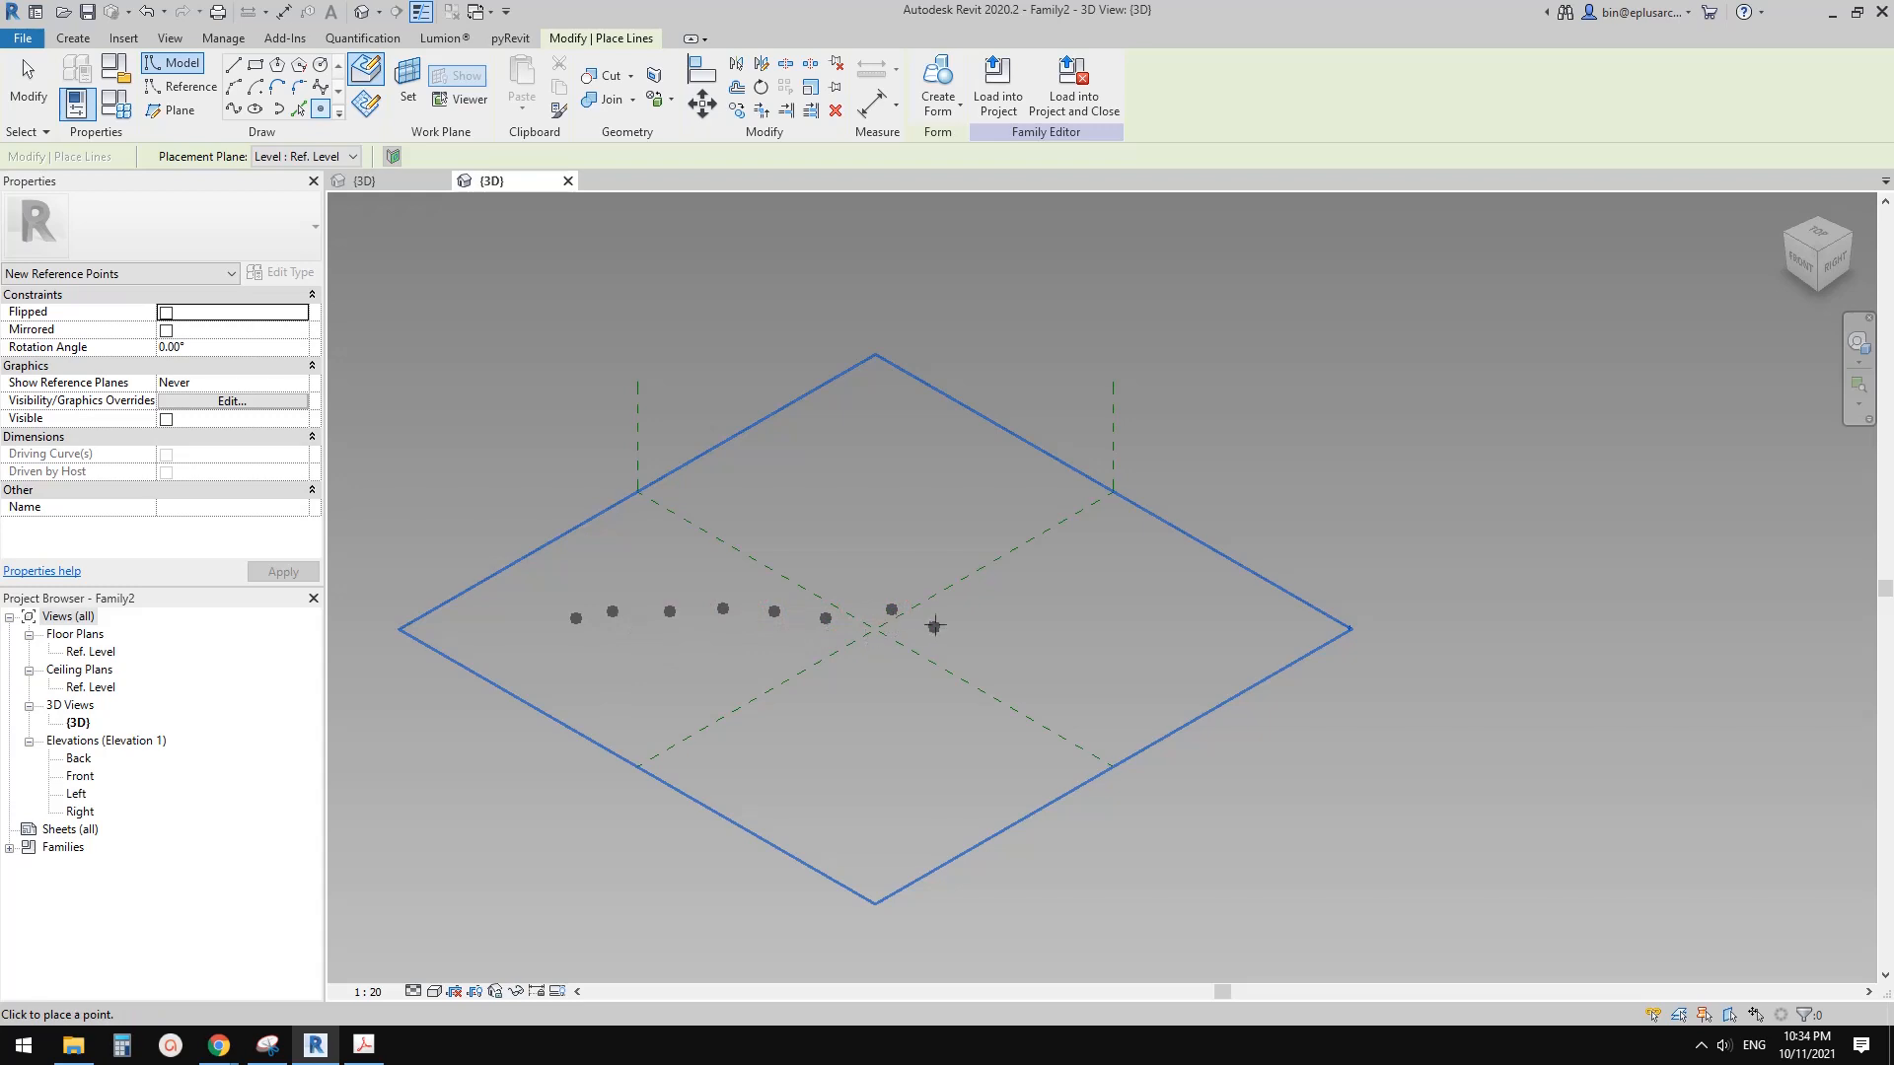
pyautogui.click(937, 620)
pyautogui.click(1019, 626)
pyautogui.click(1084, 626)
pyautogui.moveTo(914, 637); pyautogui.dragTo(984, 619, button='middle')
pyautogui.press('Escape')
pyautogui.press('Escape')
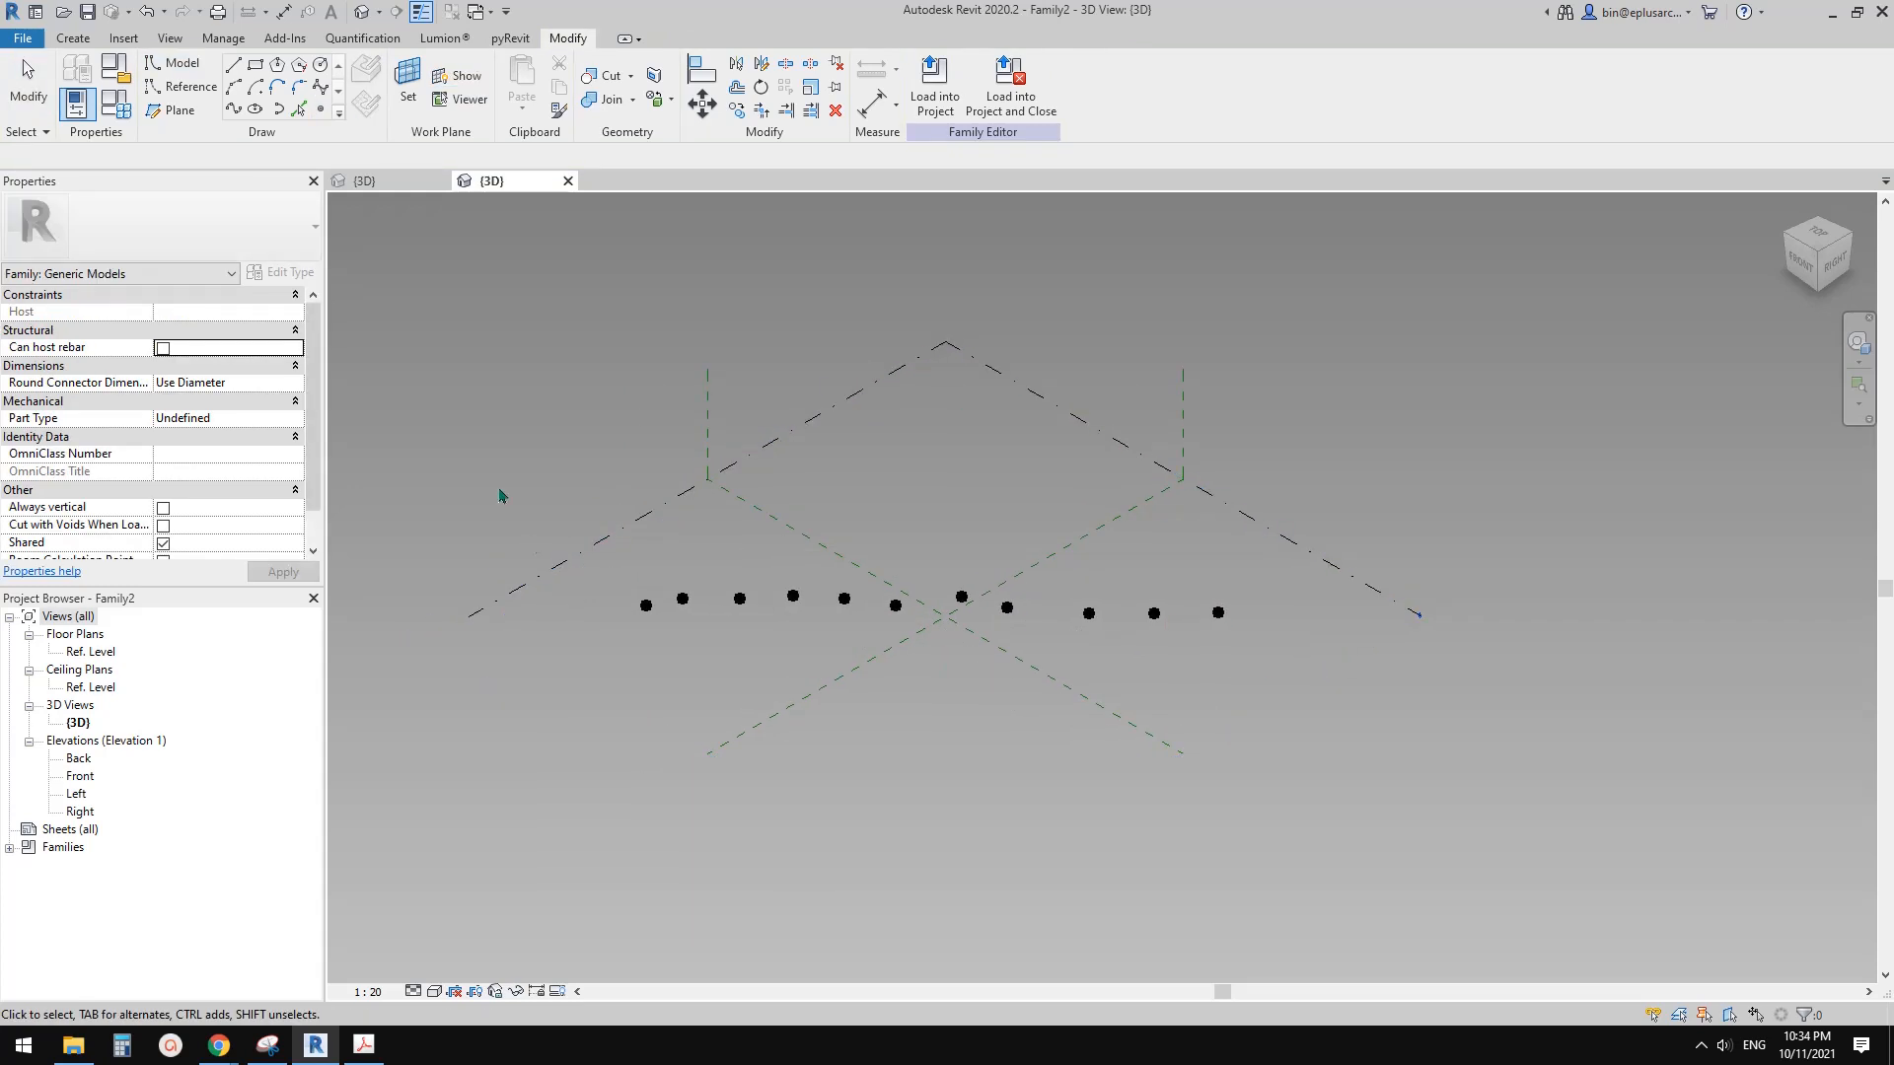
# Step: Make all eleven points adaptive and connect them with a spline through points set as a reference line
pyautogui.moveTo(500, 484); pyautogui.dragTo(1361, 720)
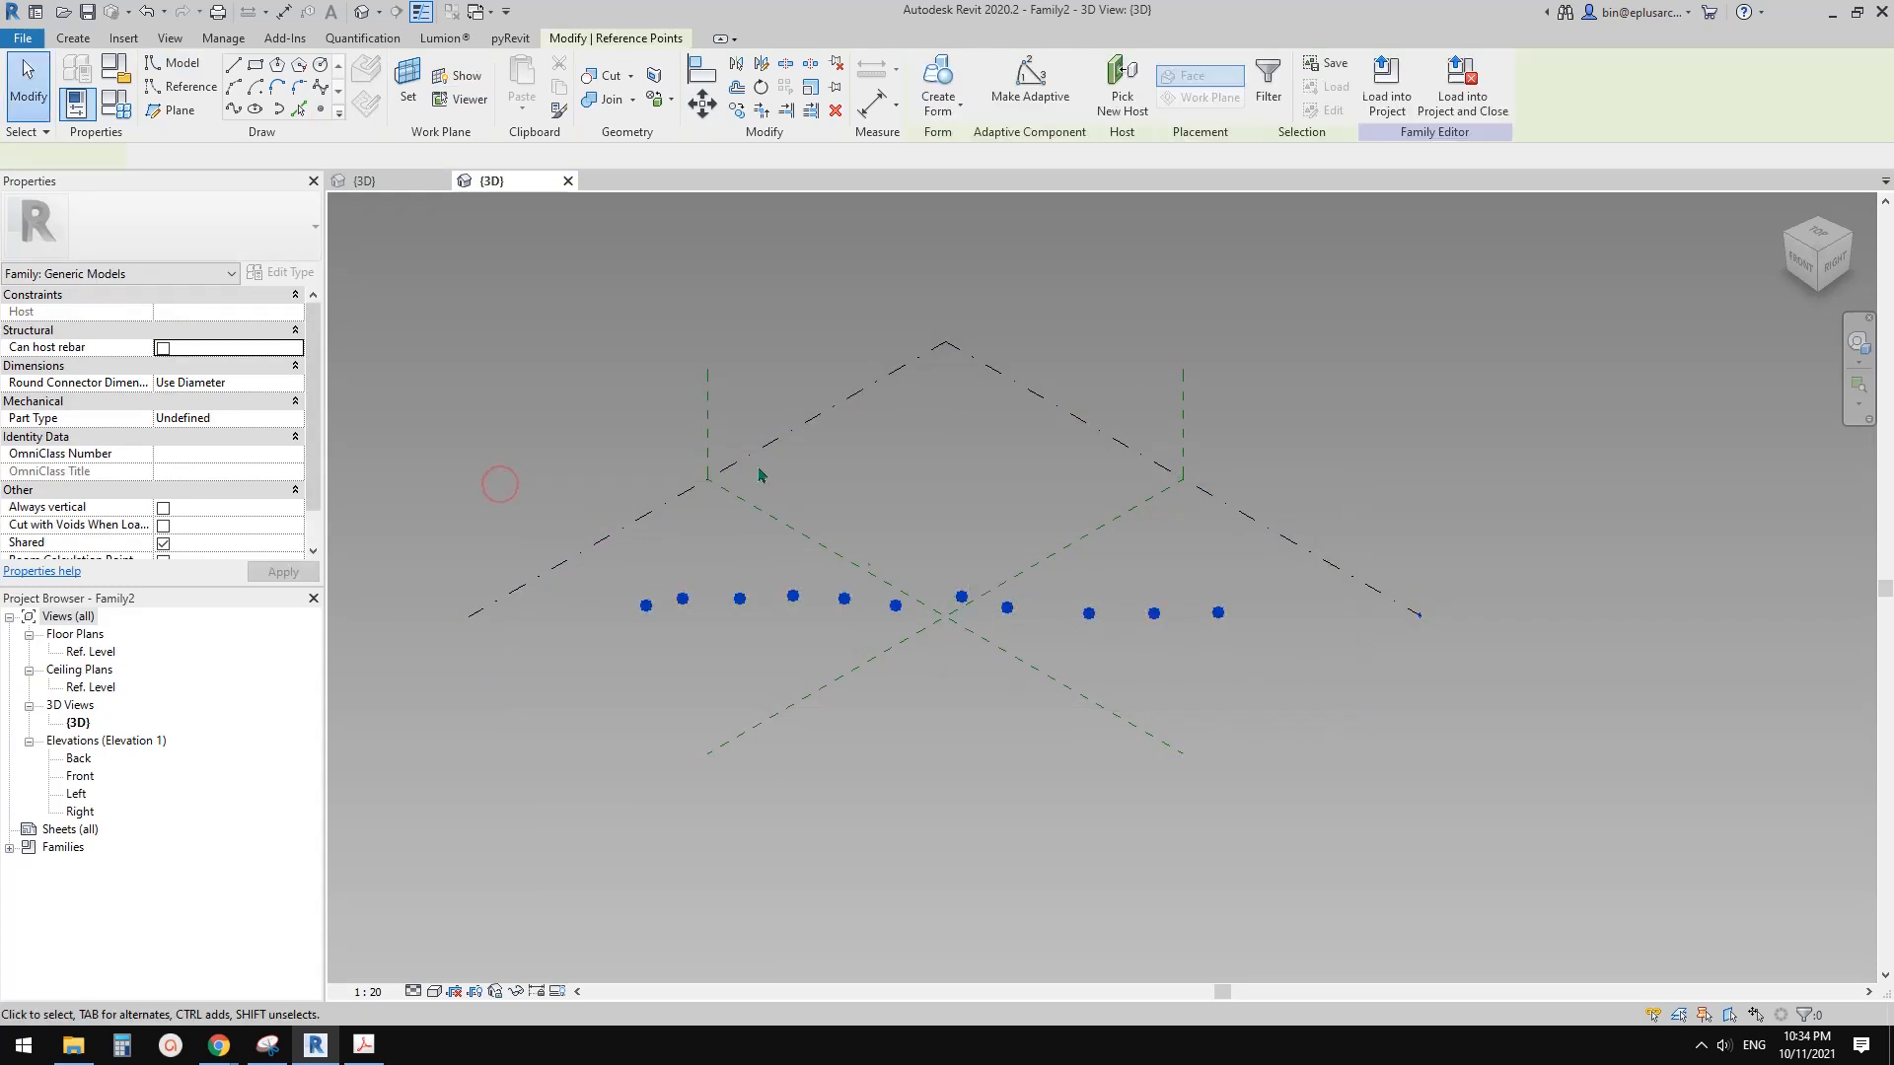
pyautogui.click(1044, 102)
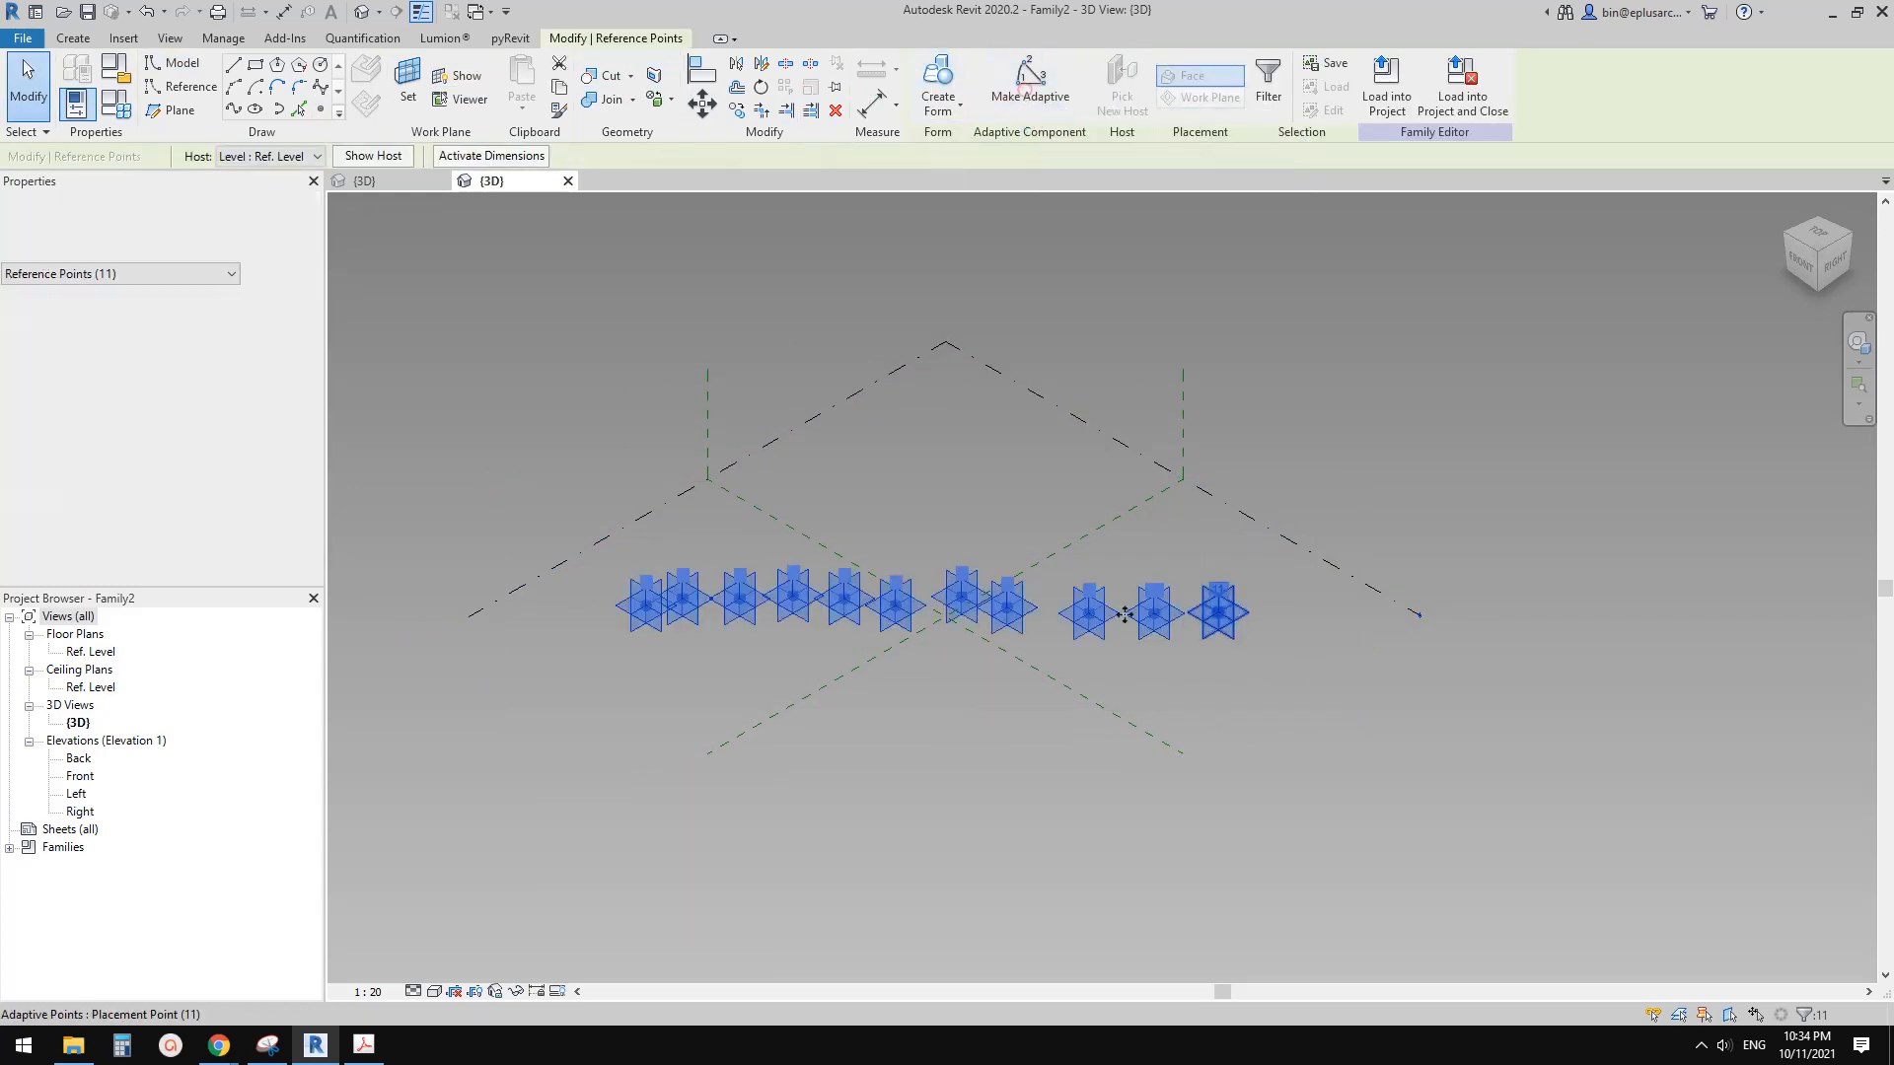
pyautogui.click(234, 109)
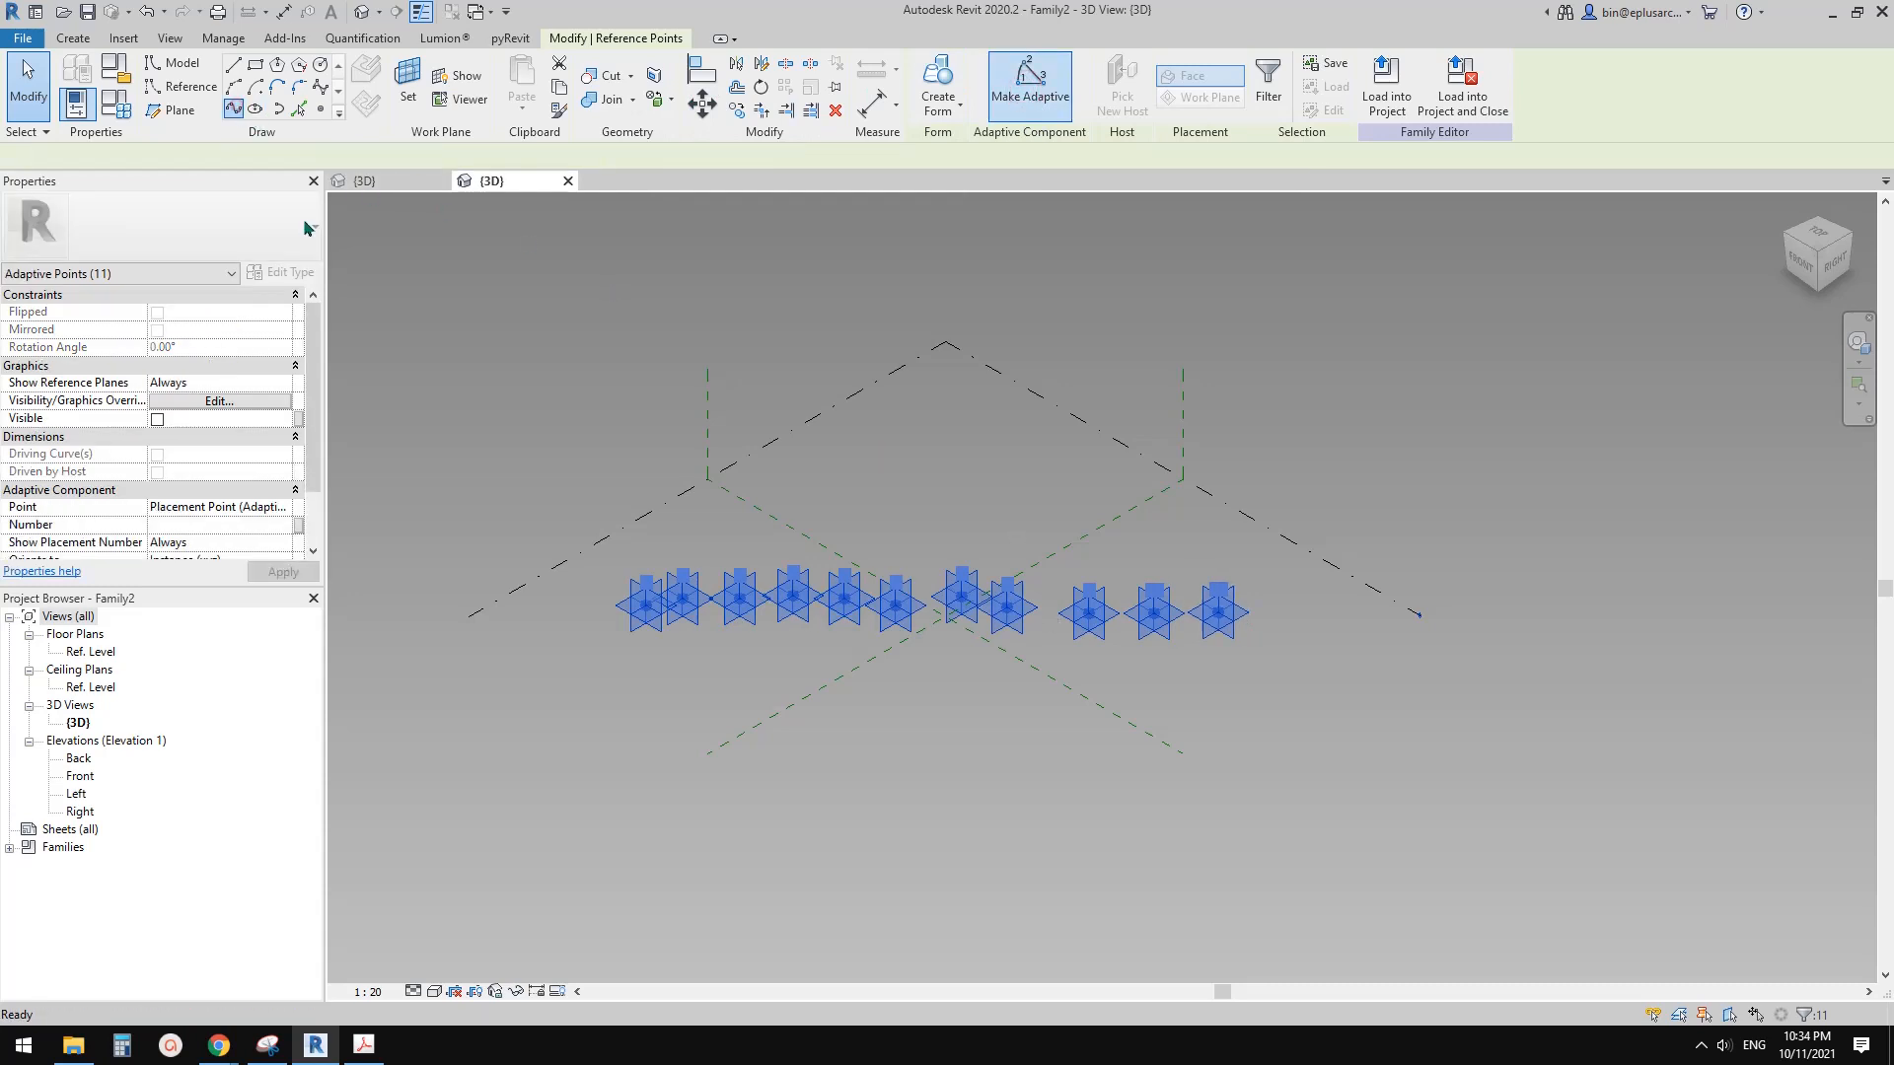
pyautogui.click(165, 455)
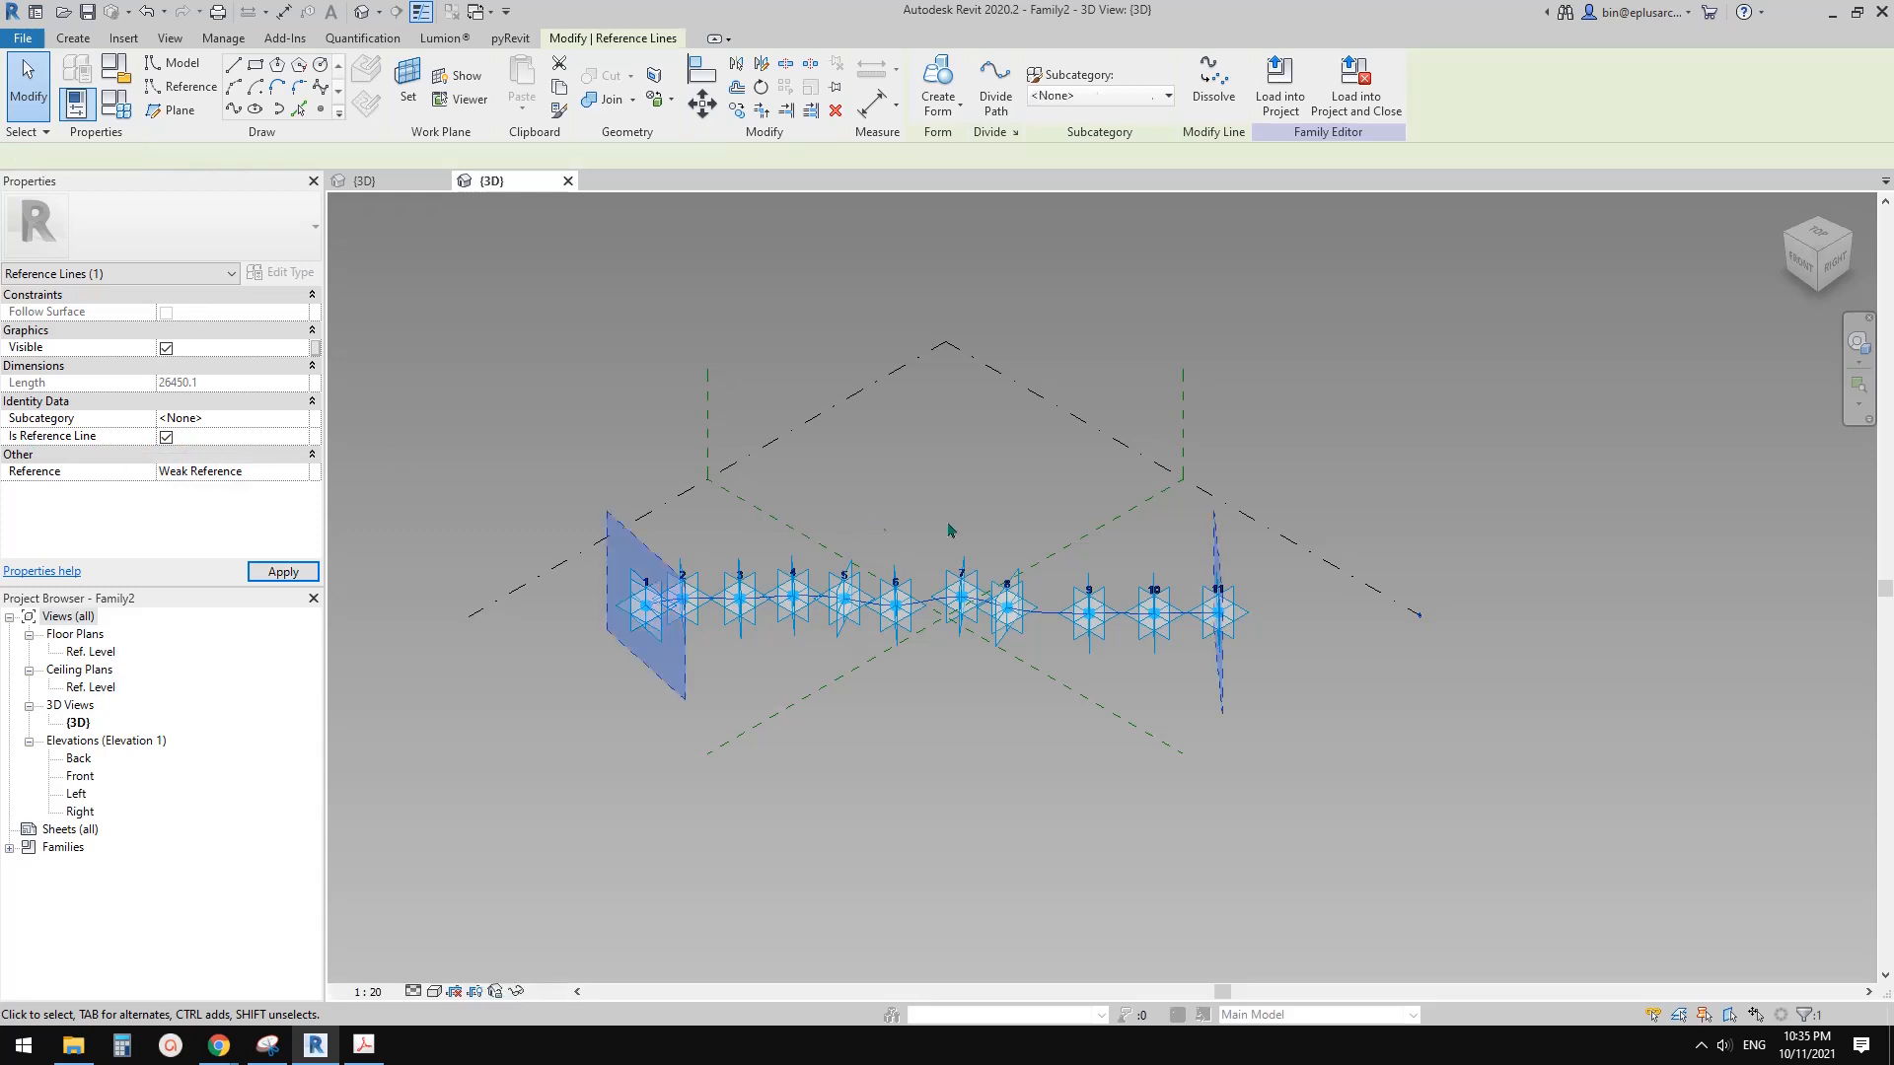
pyautogui.click(621, 522)
# Step: Place a reference point on the spline between adaptive points 1 and 2
pyautogui.scroll(5, 622, 529)
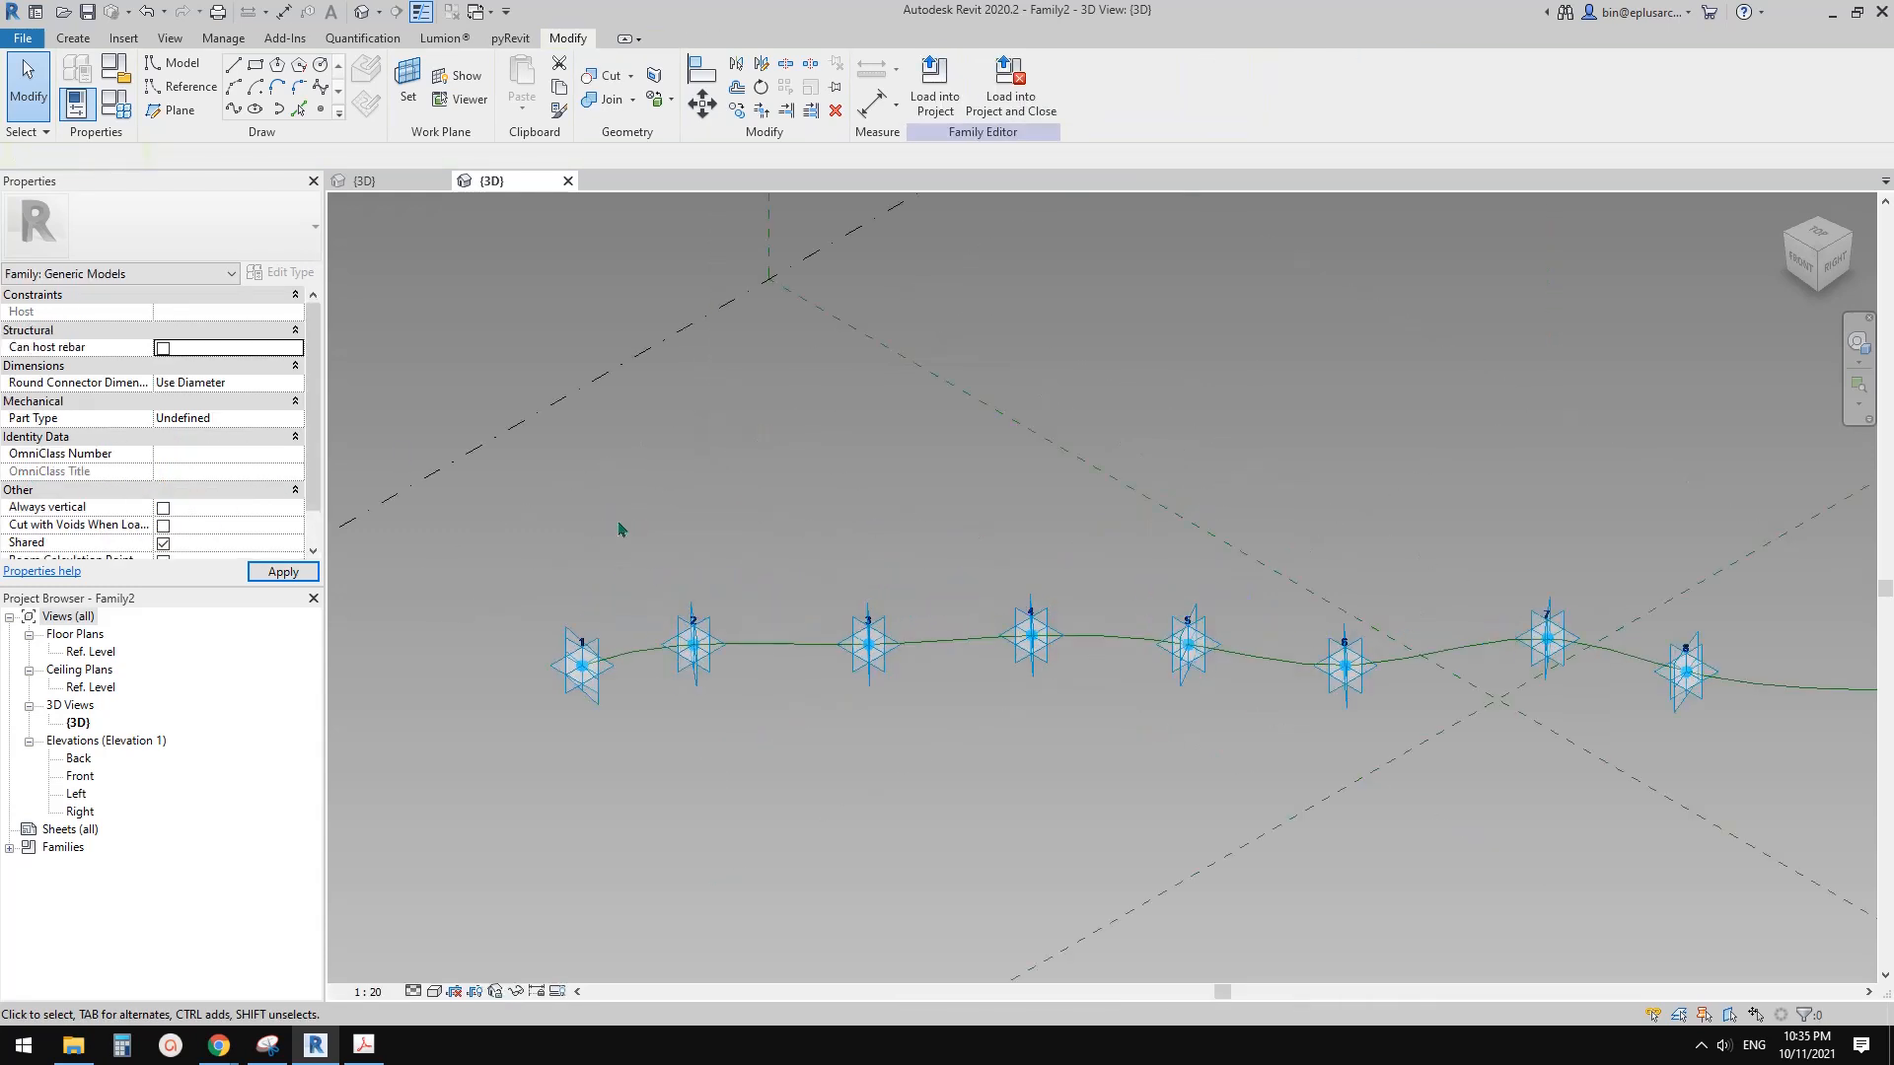
pyautogui.click(321, 109)
pyautogui.moveTo(544, 475); pyautogui.dragTo(578, 359, button='middle')
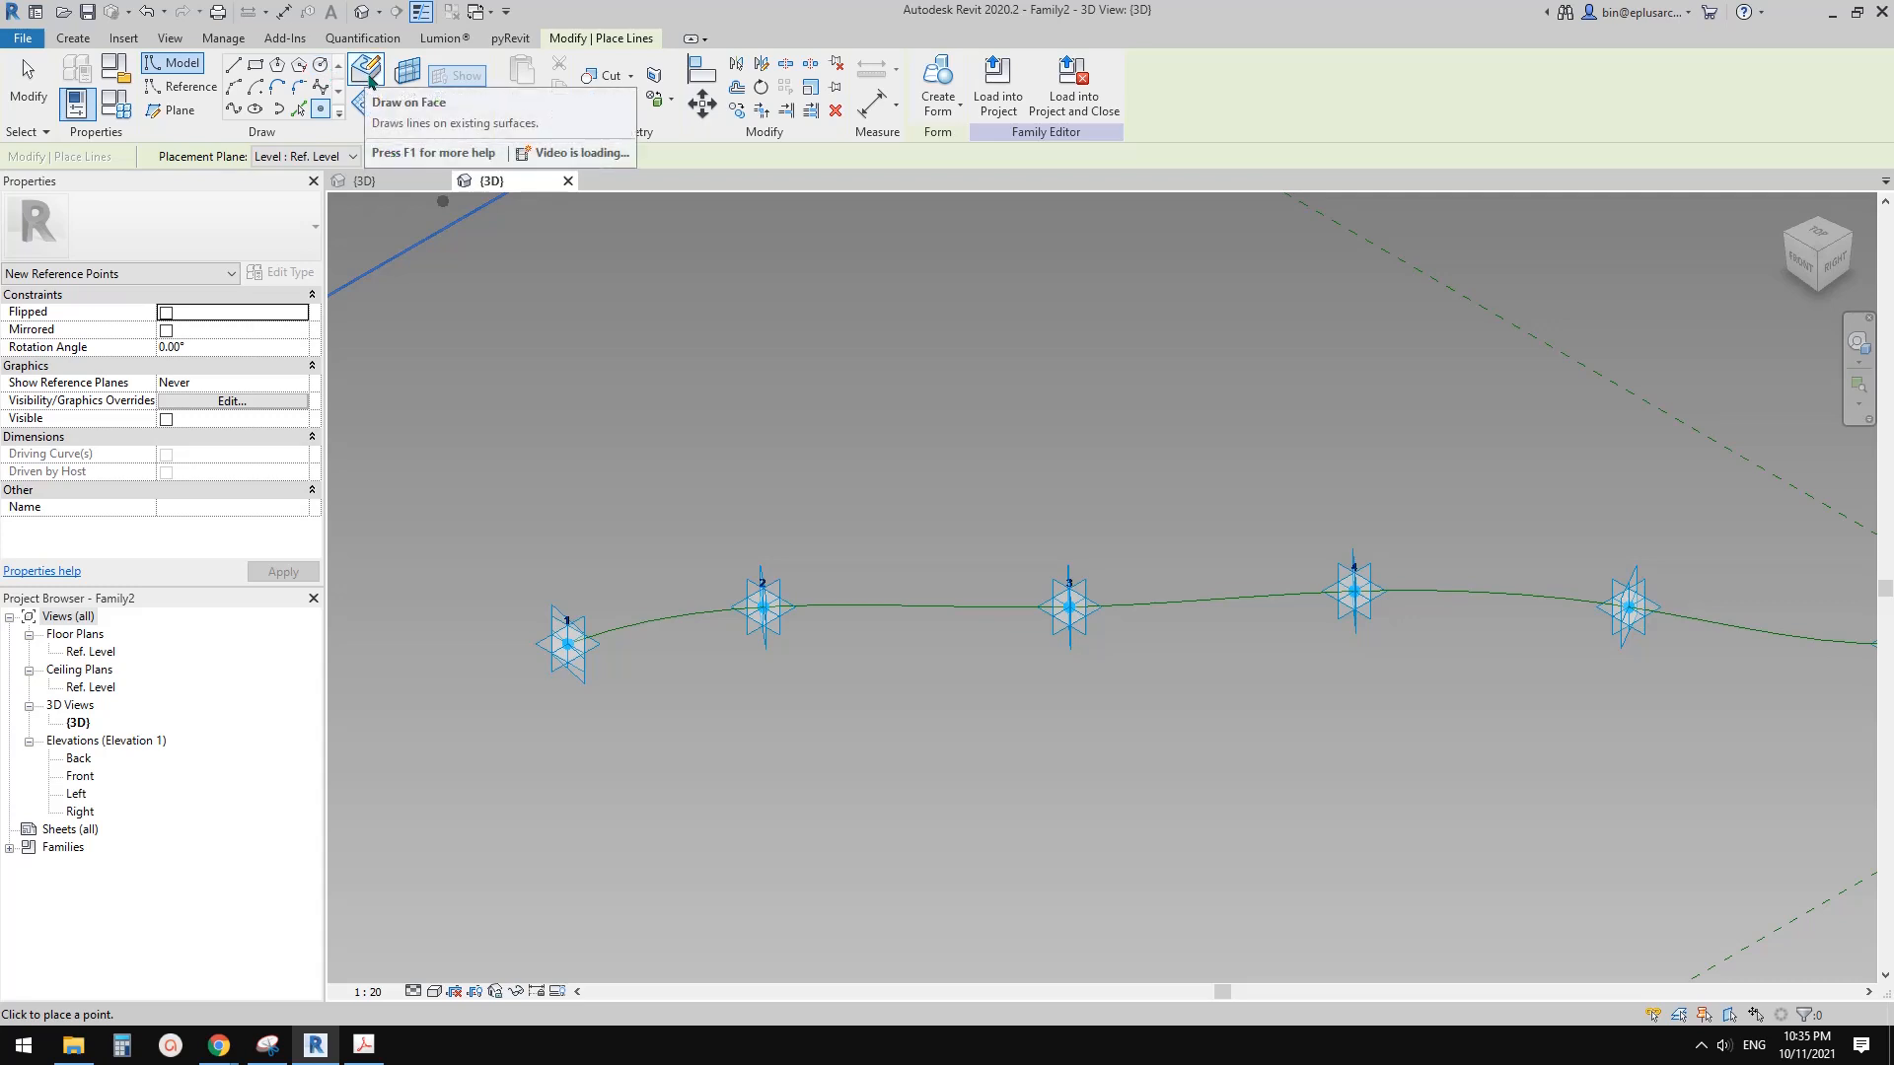
pyautogui.click(660, 619)
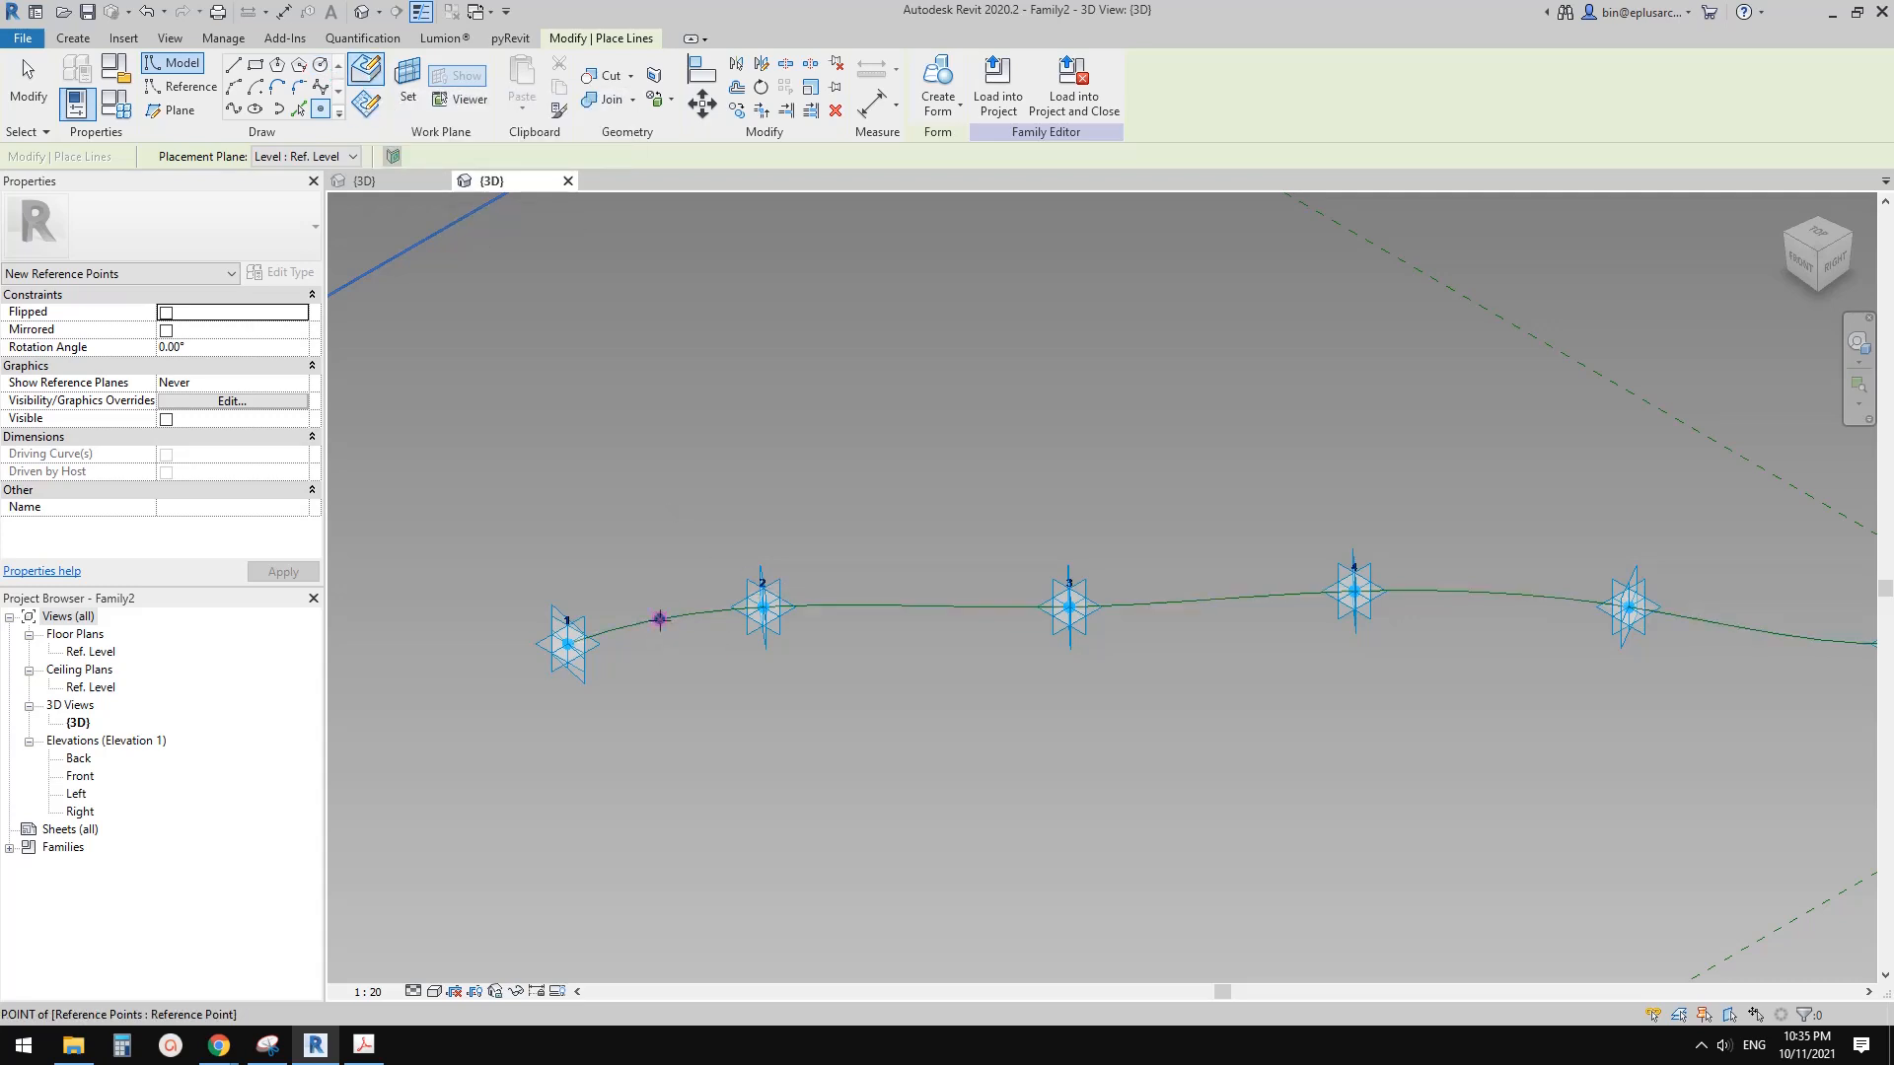
# Step: Draw a reference-line rectangle about 180 mm wide and 820 mm high on the spline-hosted point's perpendicular work plane
pyautogui.click(174, 91)
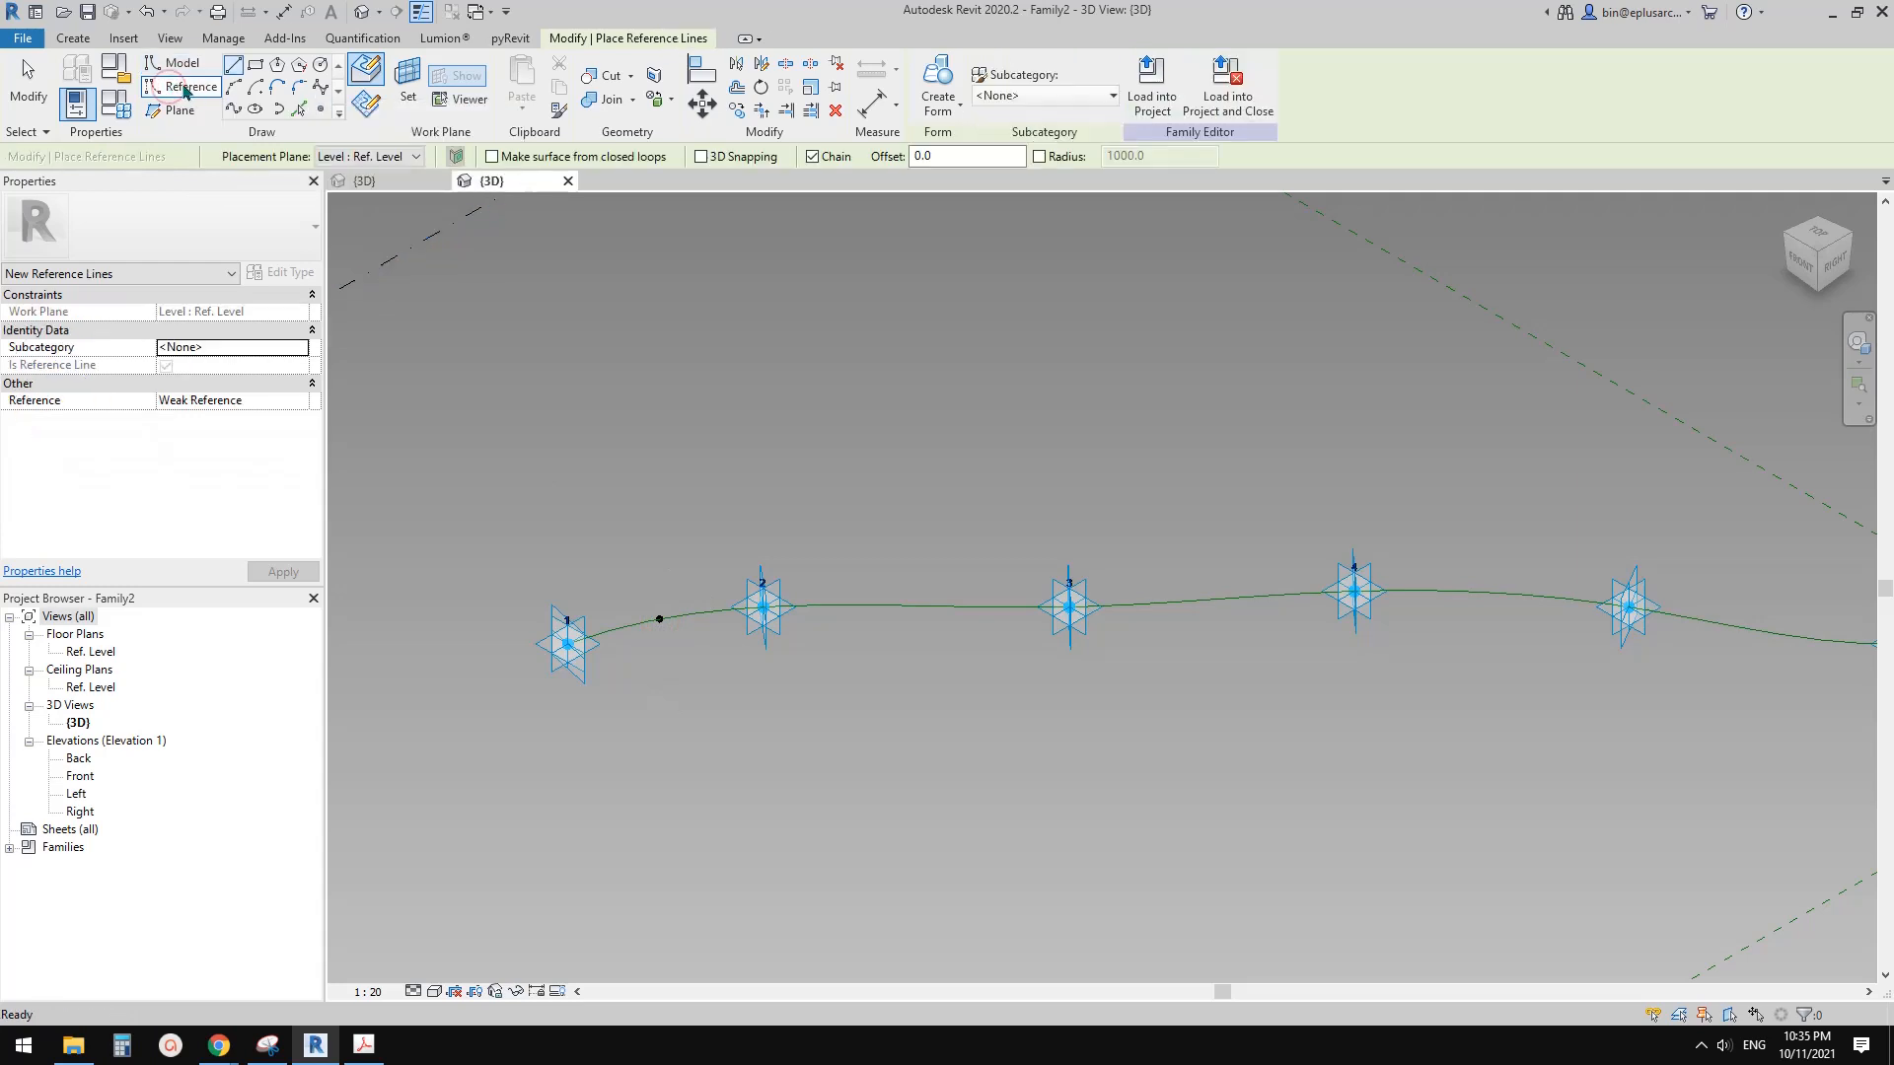
pyautogui.click(255, 67)
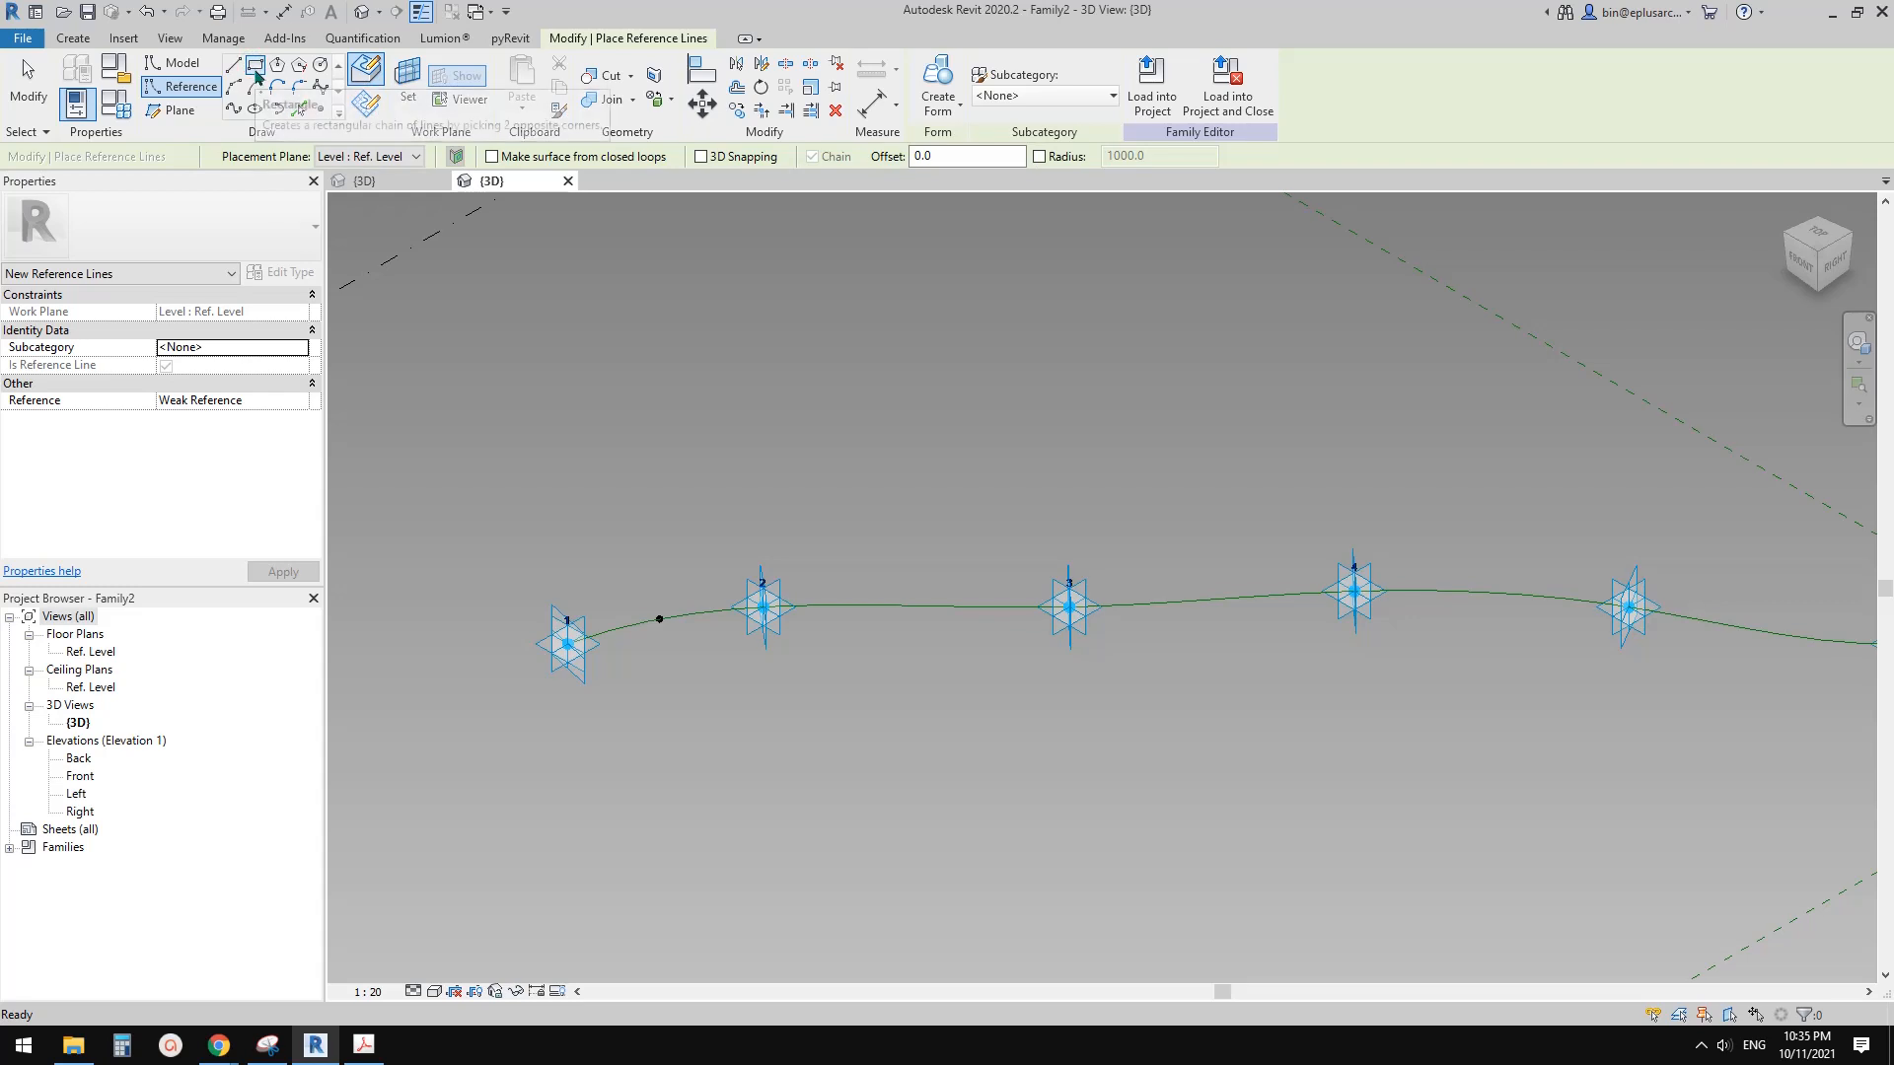
pyautogui.keyDown('shift'); pyautogui.moveTo(665, 526); pyautogui.dragTo(740, 501, button='middle'); pyautogui.keyUp('shift')
pyautogui.moveTo(667, 789); pyautogui.dragTo(657, 548, button='middle')
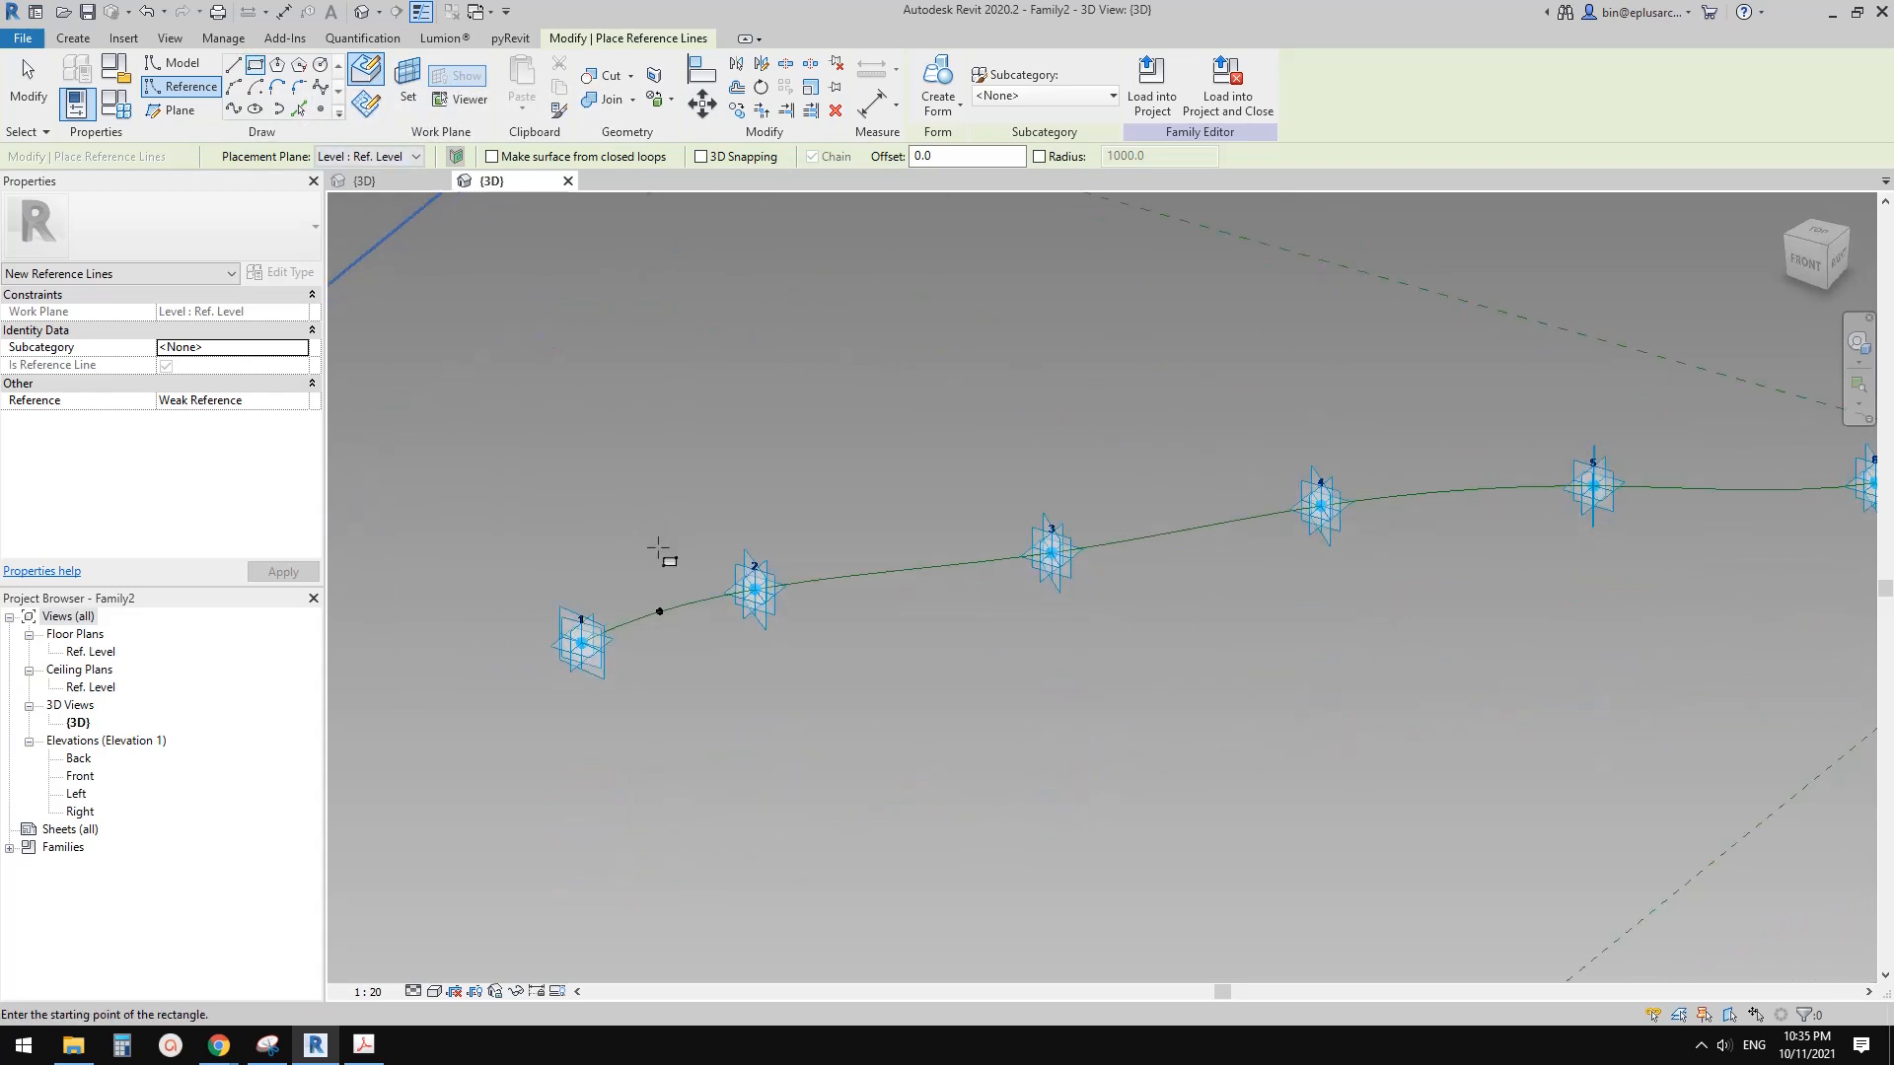
pyautogui.scroll(1, 658, 550)
pyautogui.moveTo(573, 372); pyautogui.dragTo(571, 382, button='middle')
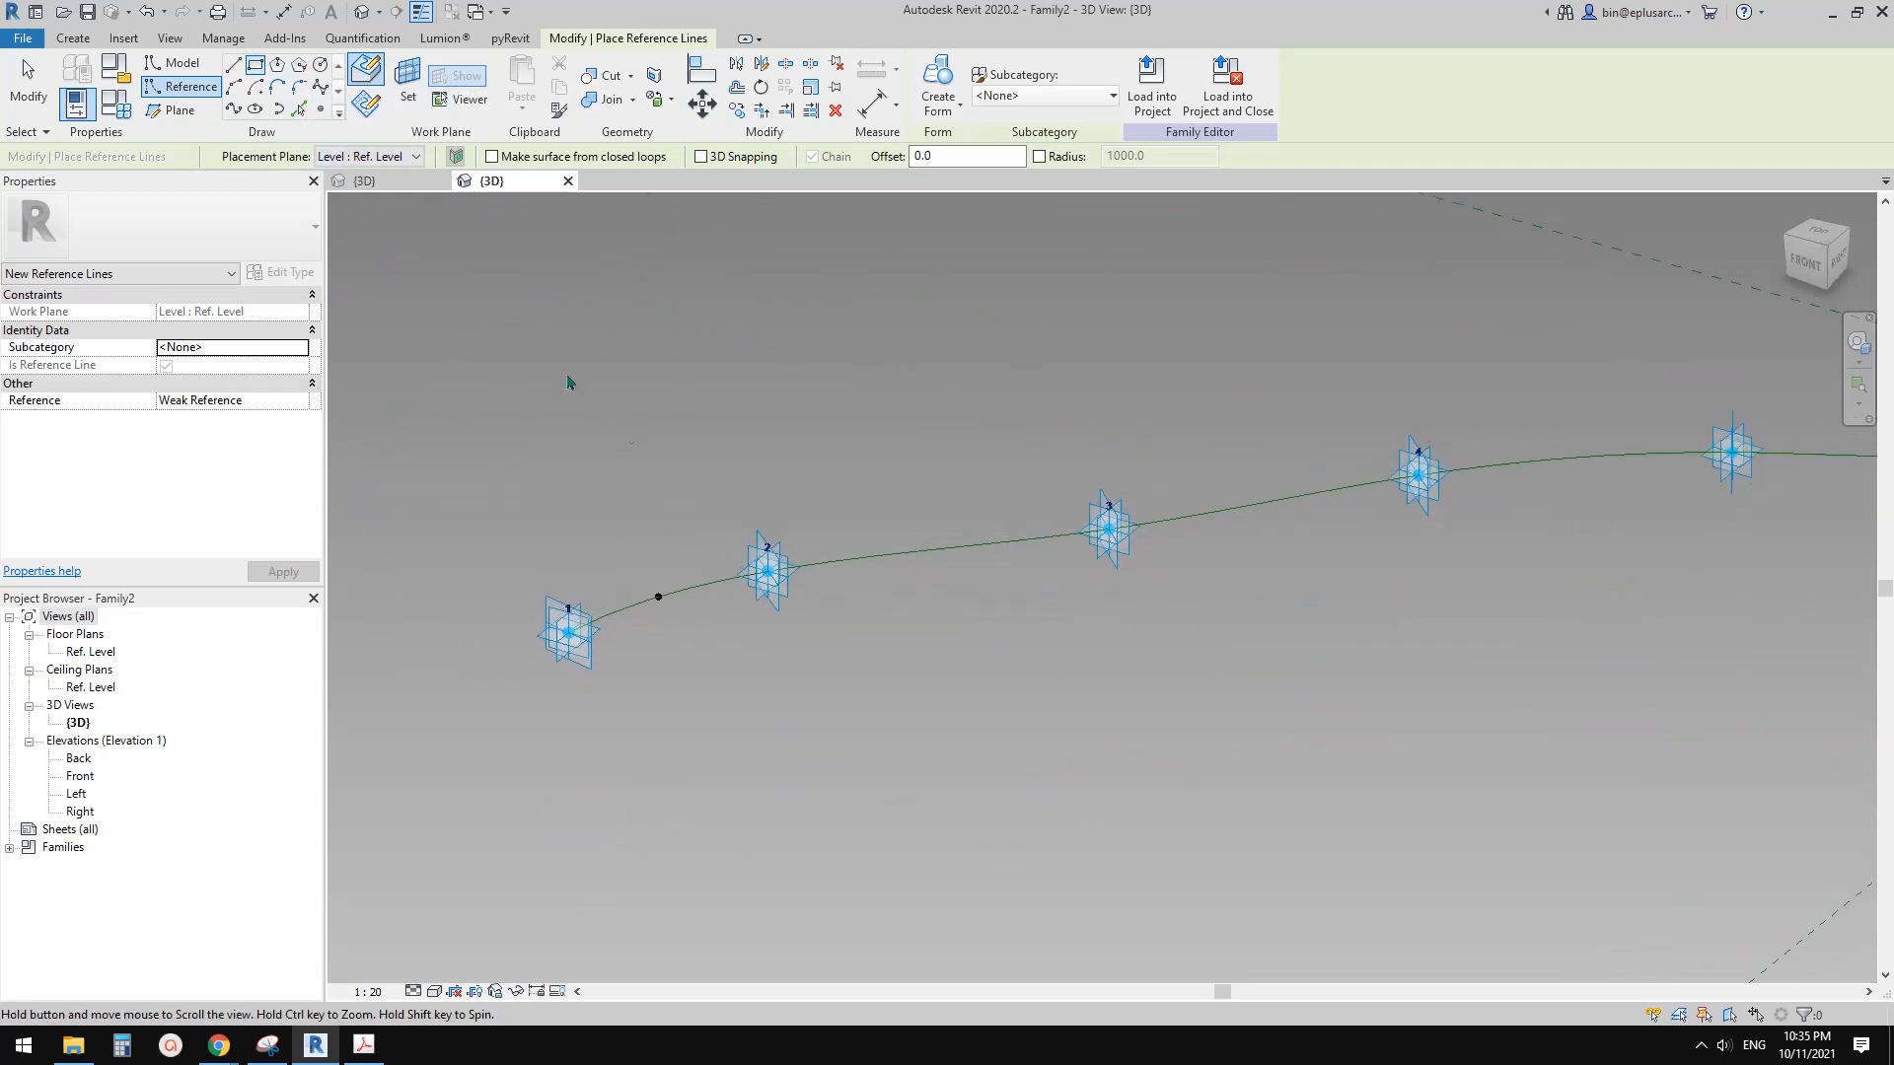
pyautogui.click(365, 105)
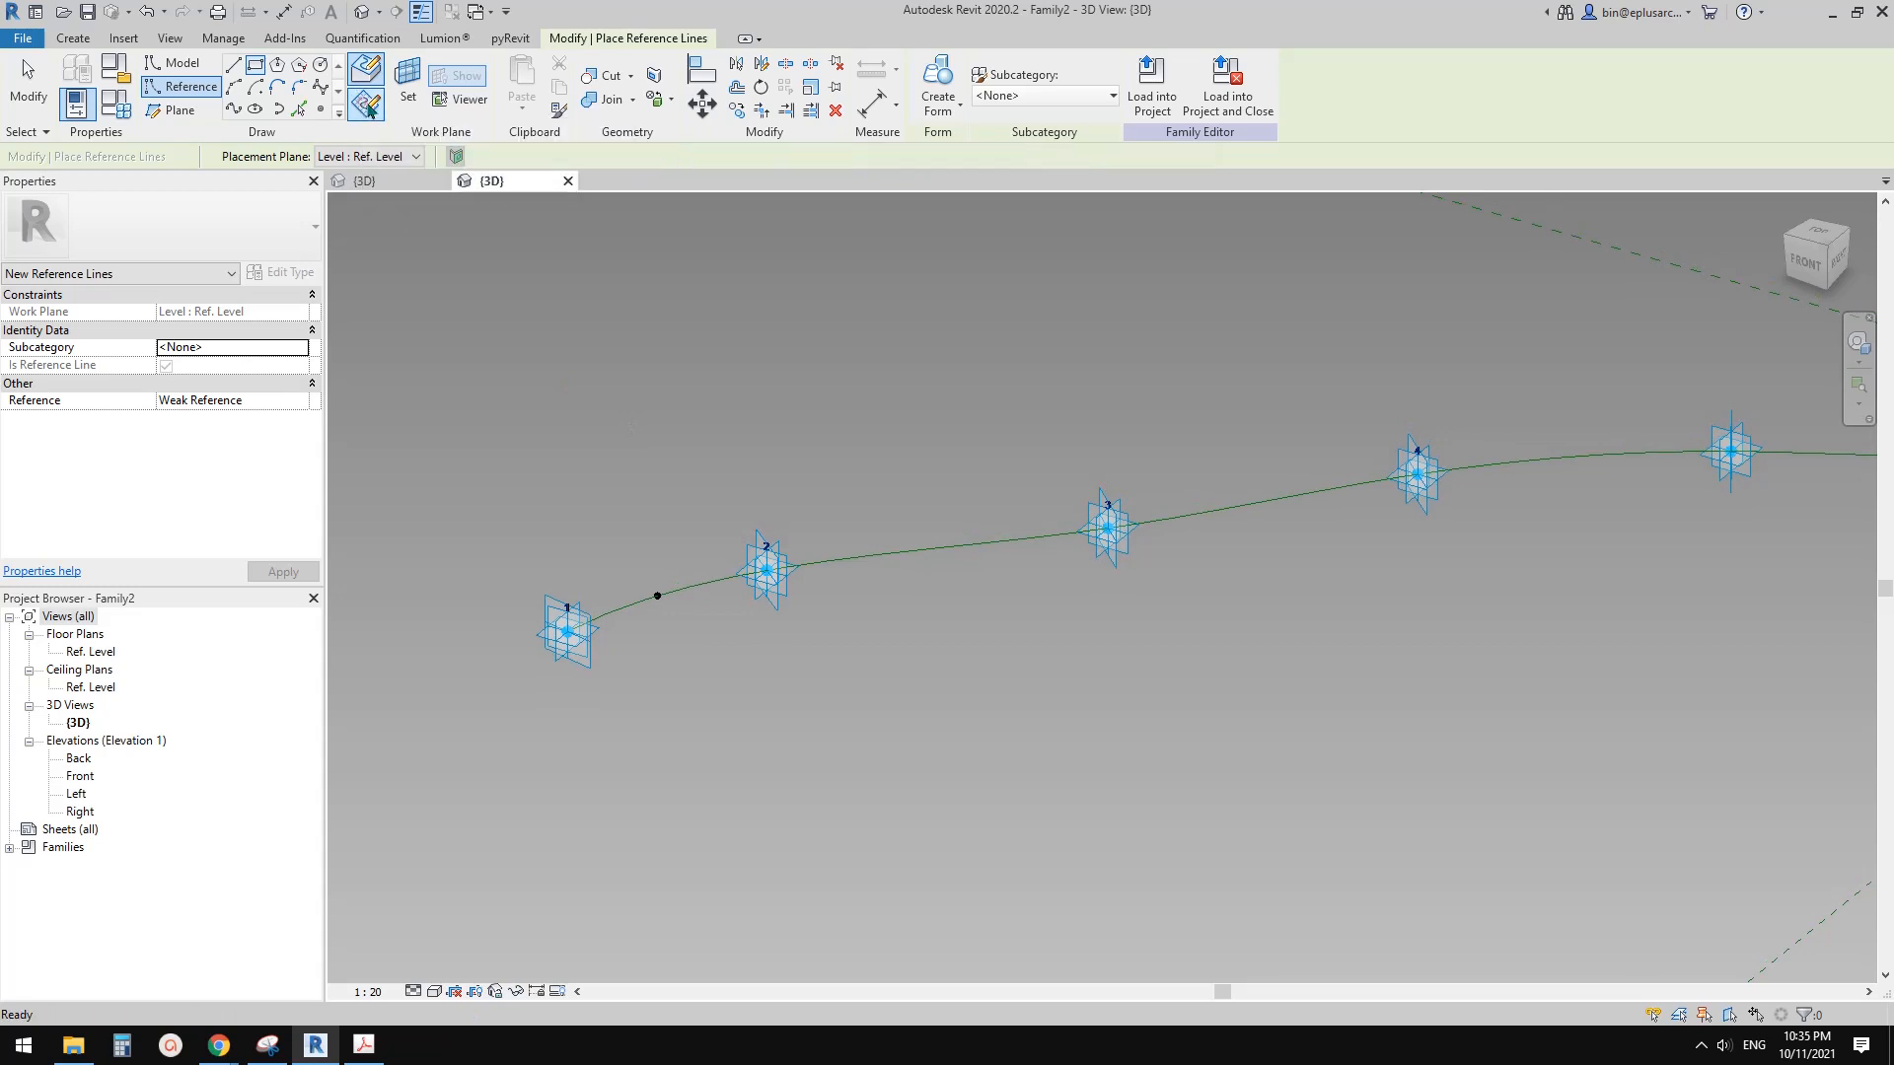
pyautogui.click(408, 87)
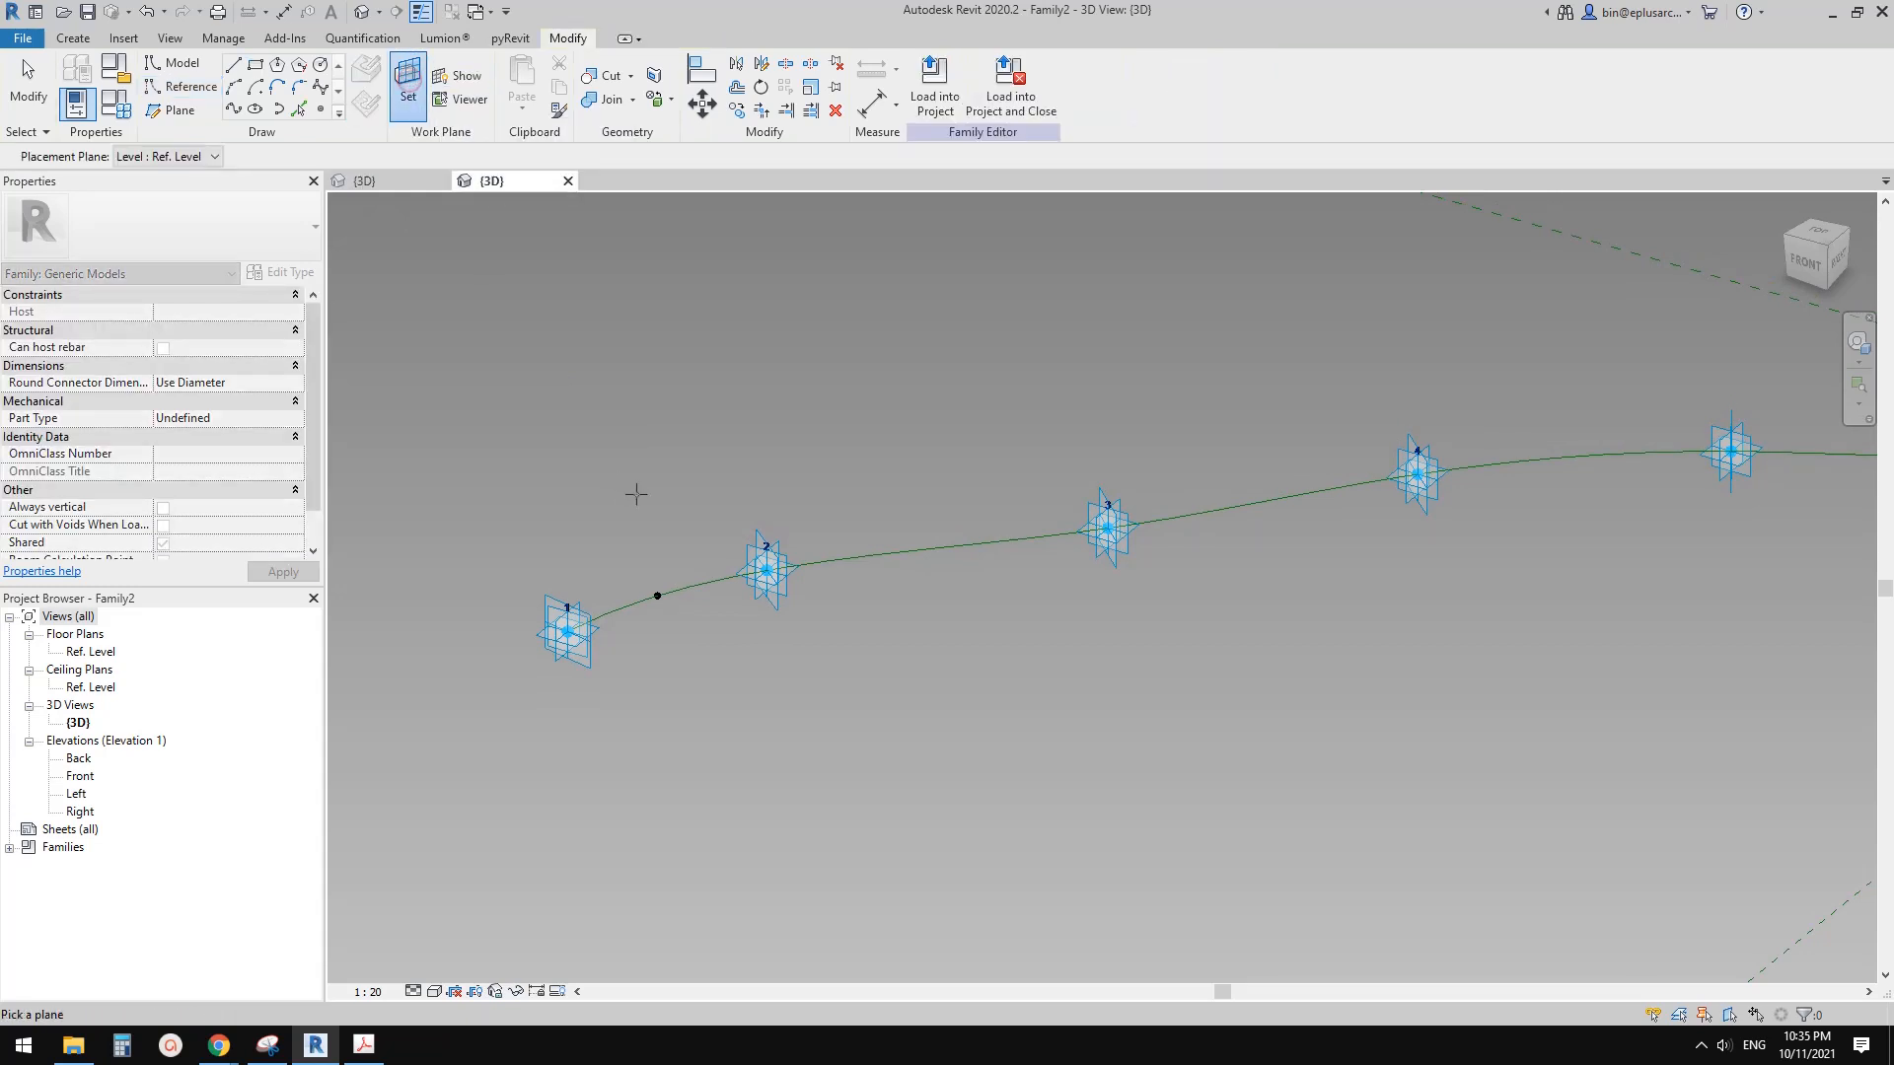
pyautogui.click(657, 596)
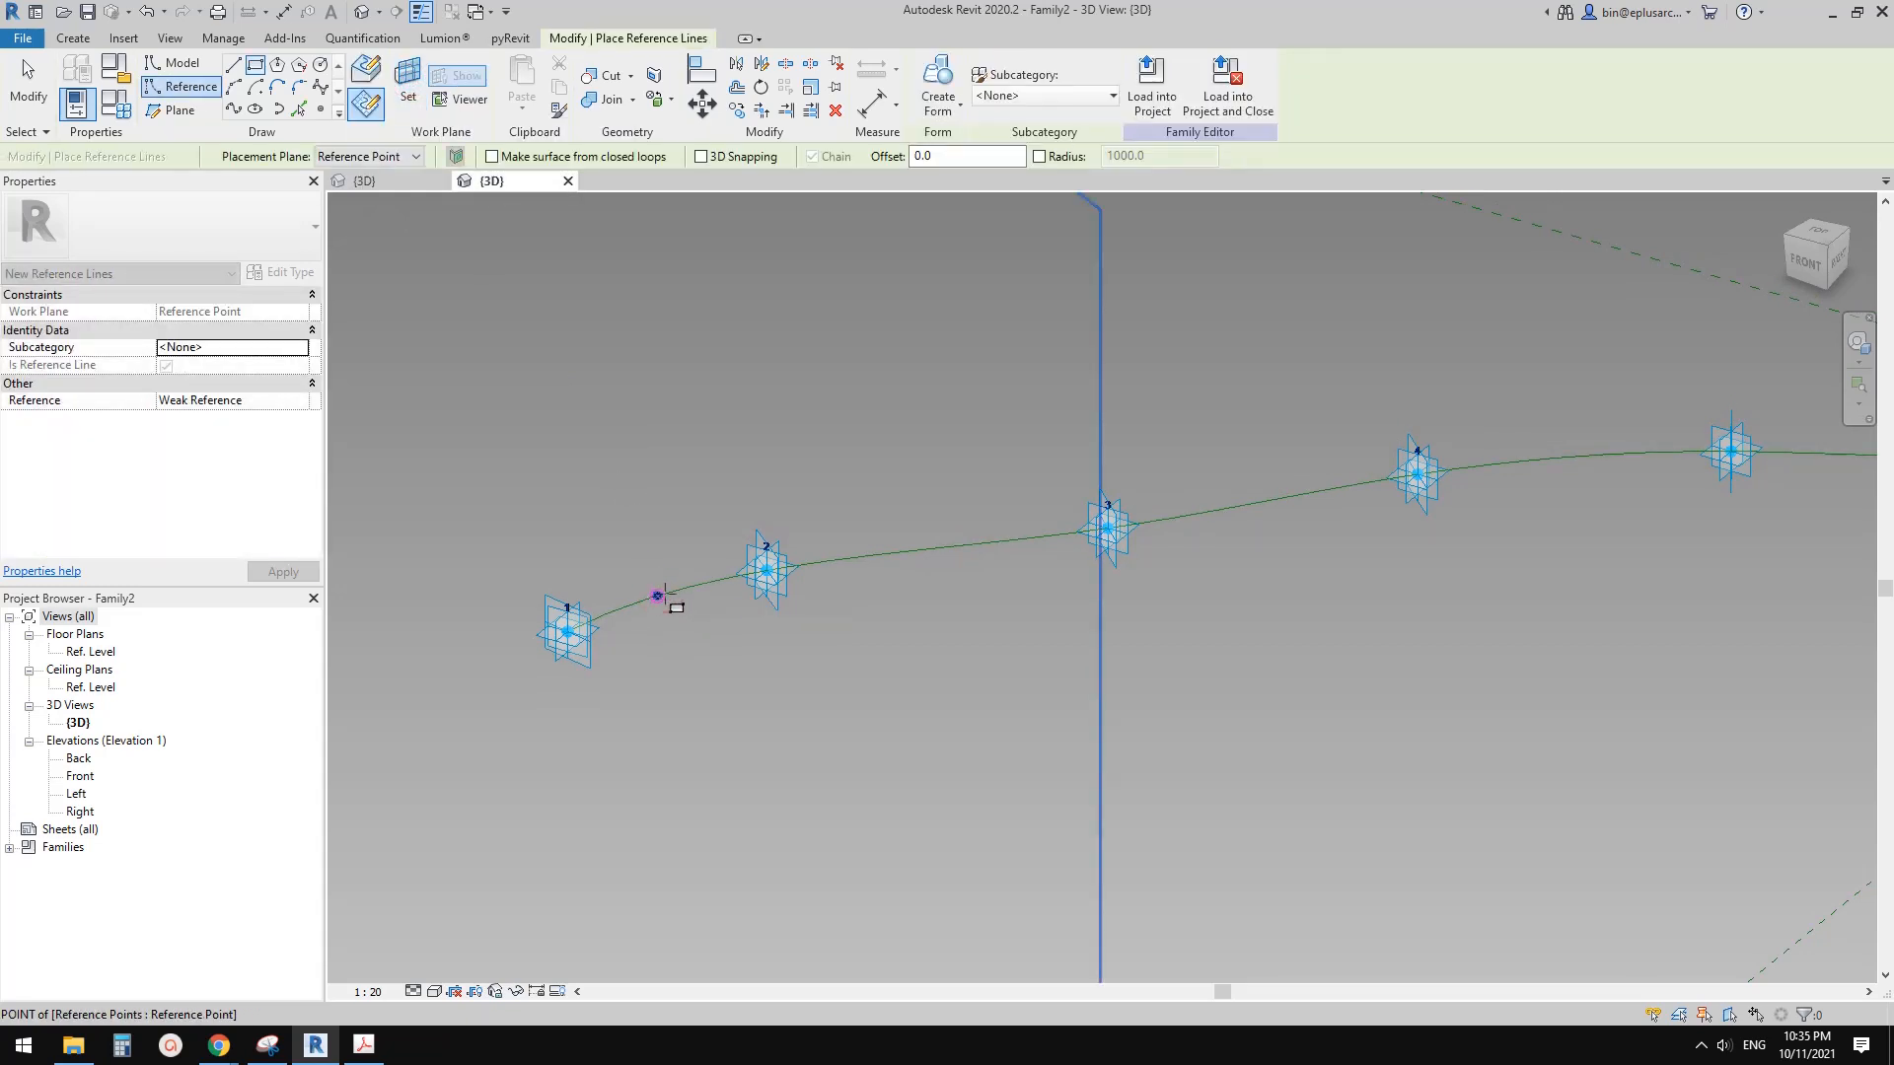
pyautogui.scroll(2, 656, 604)
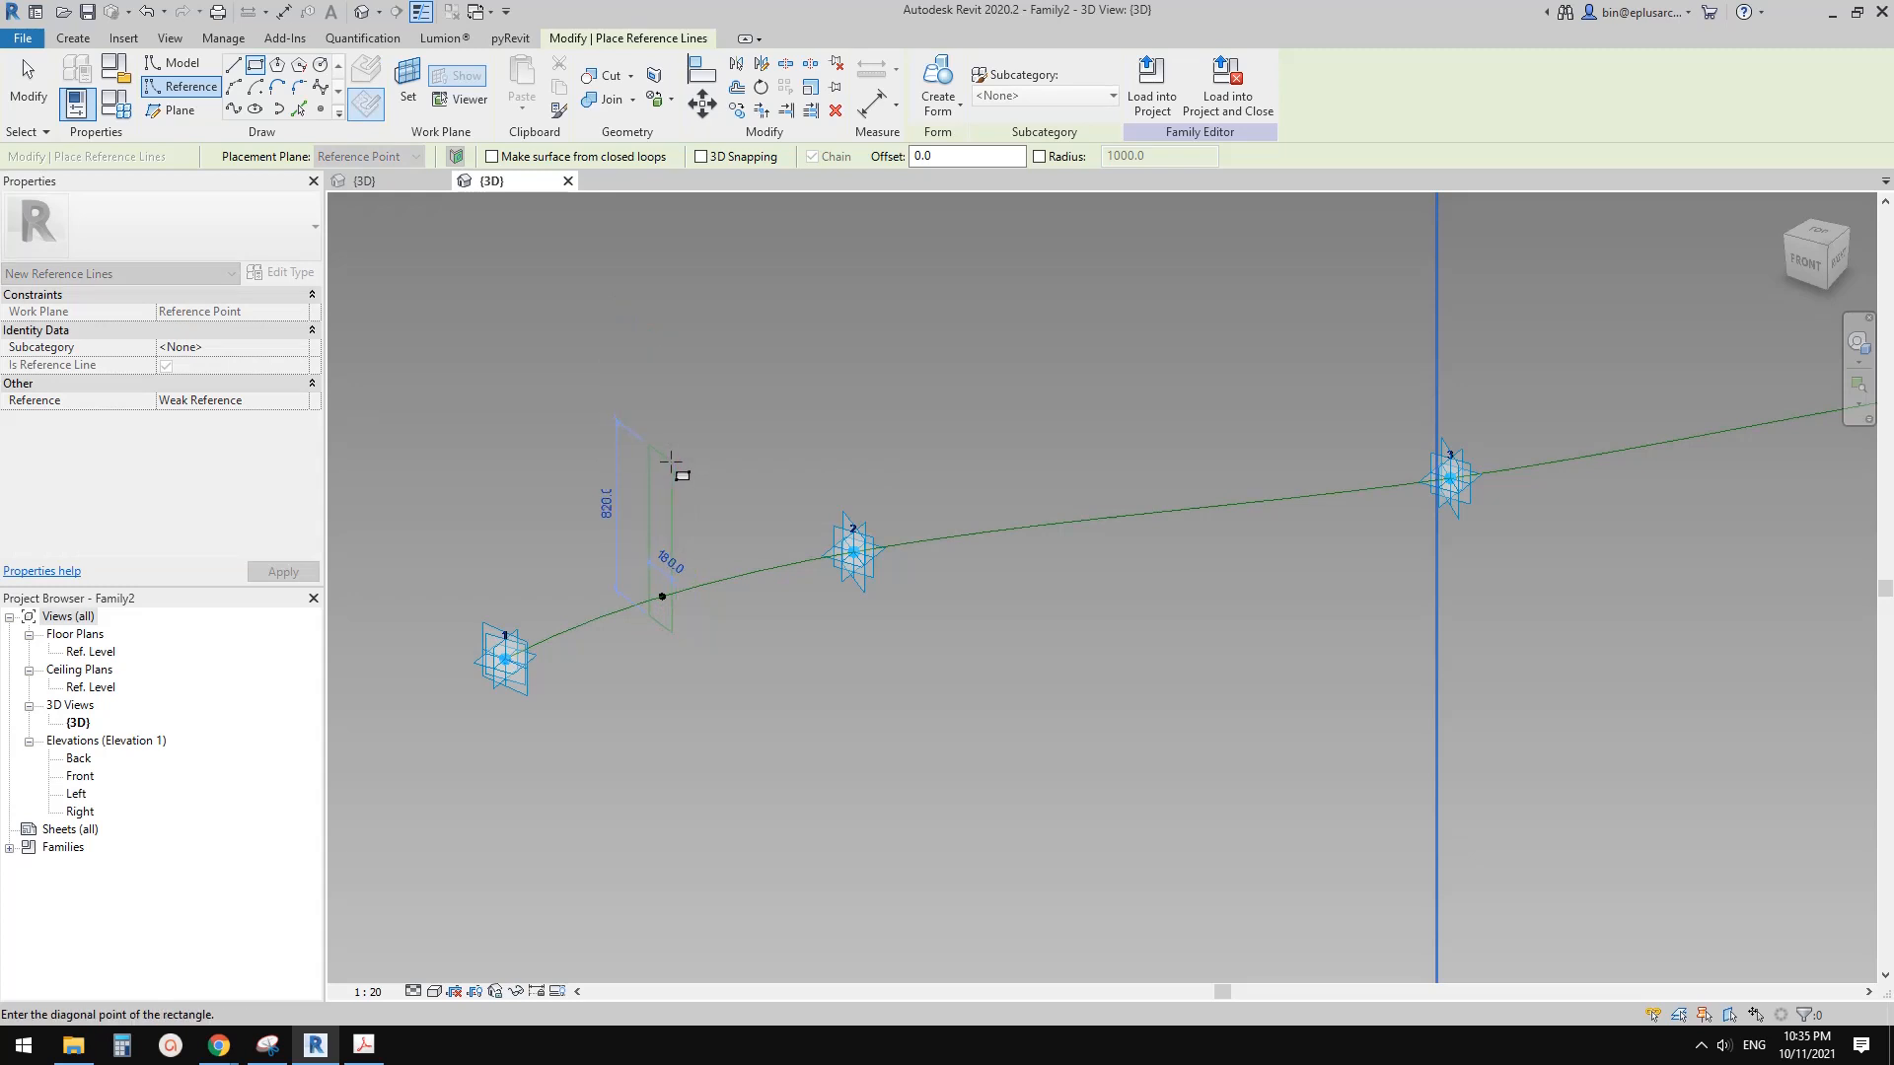
pyautogui.press('Escape')
# Step: Select the rectangle's four reference lines and shift them slightly upward, bringing the lower edge closer to the hosted point
pyautogui.scroll(2, 688, 575)
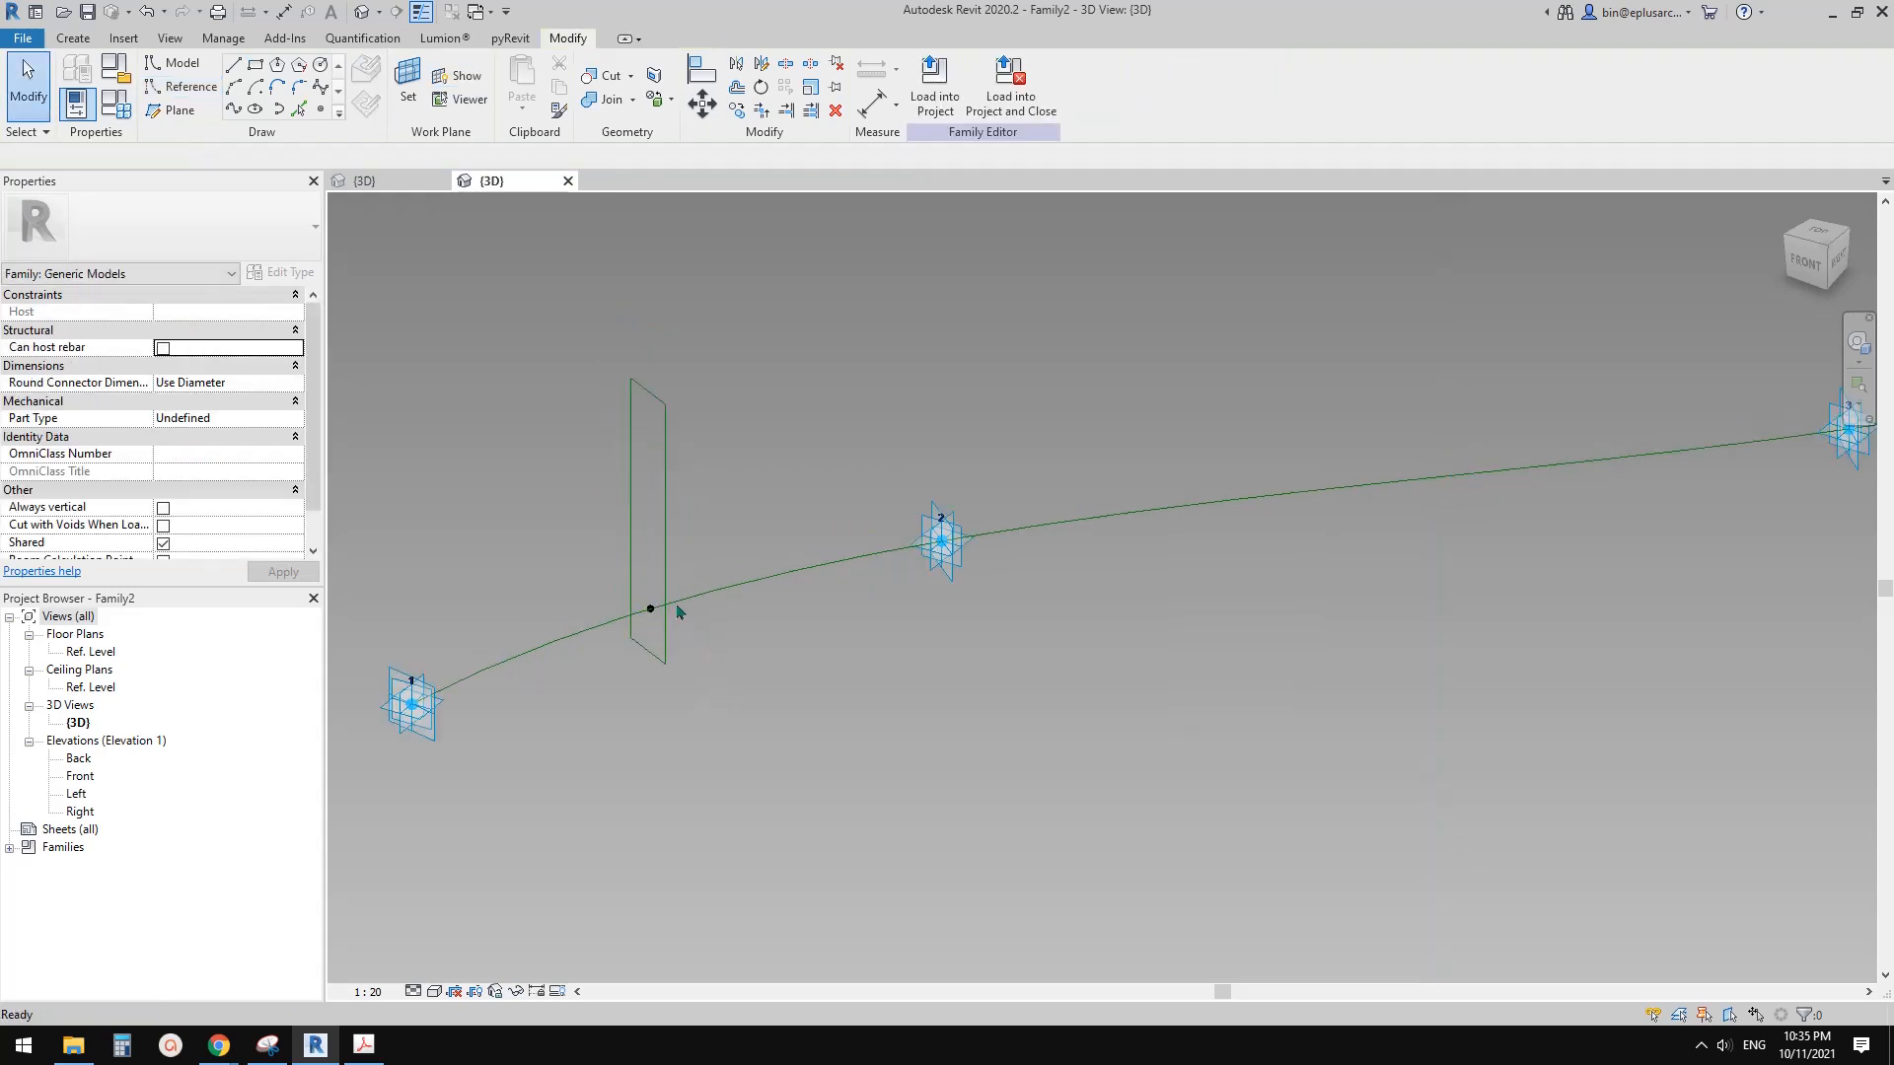
pyautogui.press('Tab')
pyautogui.keyDown('shift'); pyautogui.moveTo(678, 671); pyautogui.dragTo(841, 714, button='middle'); pyautogui.keyUp('shift')
pyautogui.press('Tab')
pyautogui.click(870, 775)
pyautogui.moveTo(731, 526); pyautogui.dragTo(666, 500, button='middle')
pyautogui.keyDown('shift'); pyautogui.moveTo(666, 500); pyautogui.dragTo(832, 601, button='middle'); pyautogui.keyUp('shift')
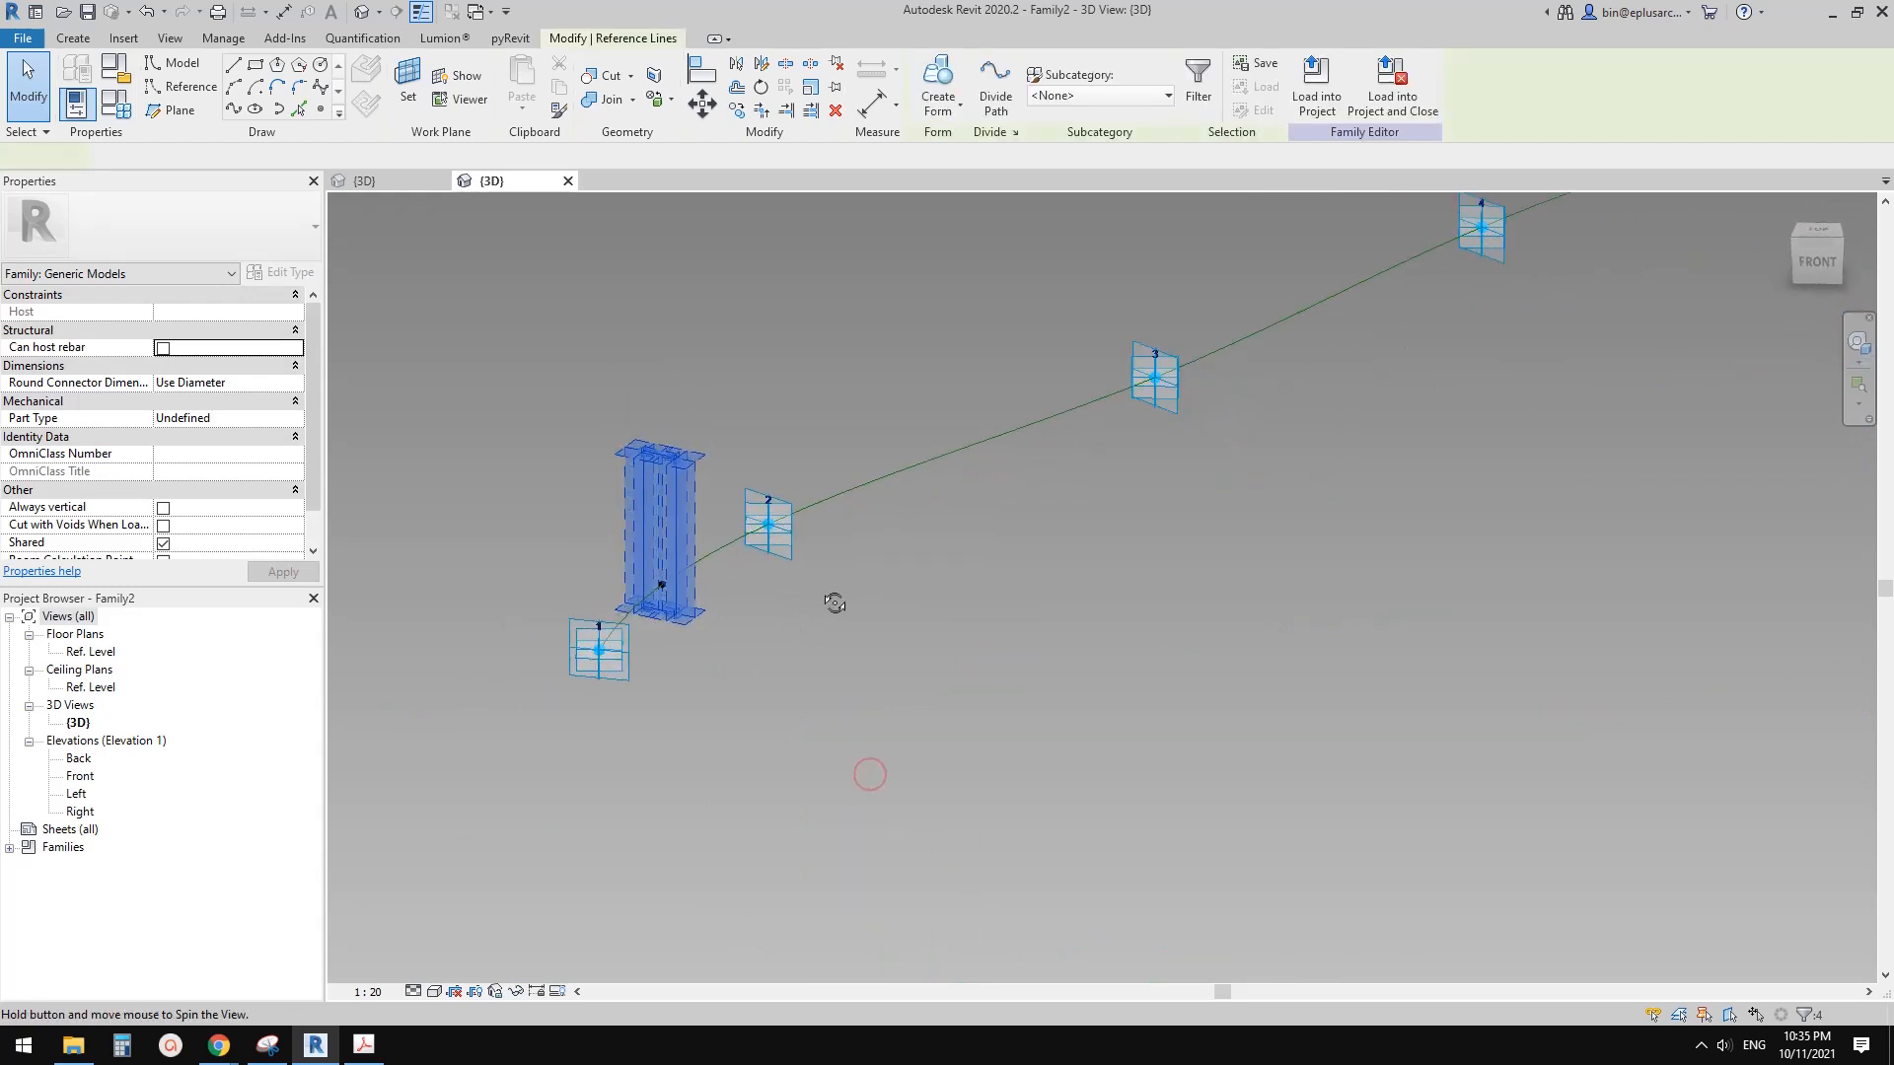
pyautogui.scroll(6, 653, 586)
pyautogui.press('Escape')
pyautogui.press('Tab')
pyautogui.moveTo(702, 679); pyautogui.dragTo(698, 646)
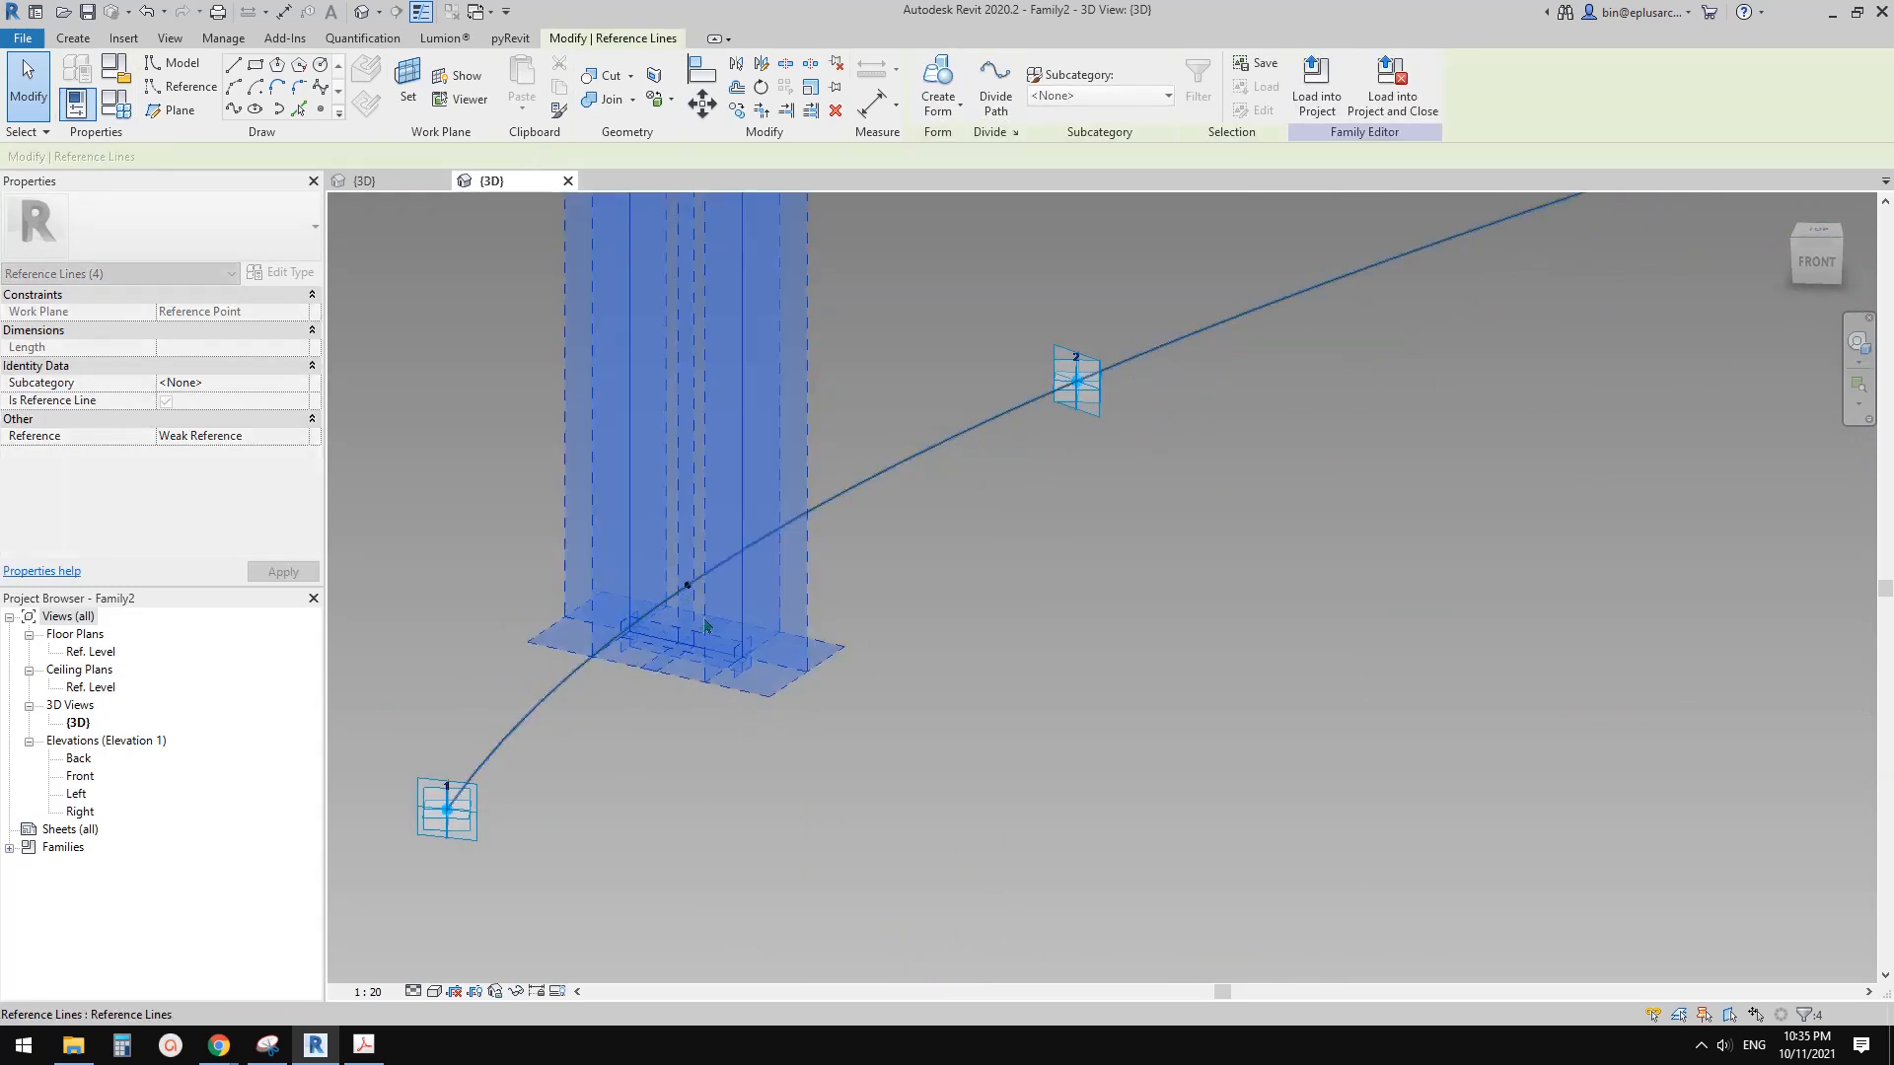
pyautogui.press('Escape')
# Step: Check the rectangle's width using the temporary dimension of its vertical side line
pyautogui.click(741, 509)
pyautogui.scroll(-3, 742, 505)
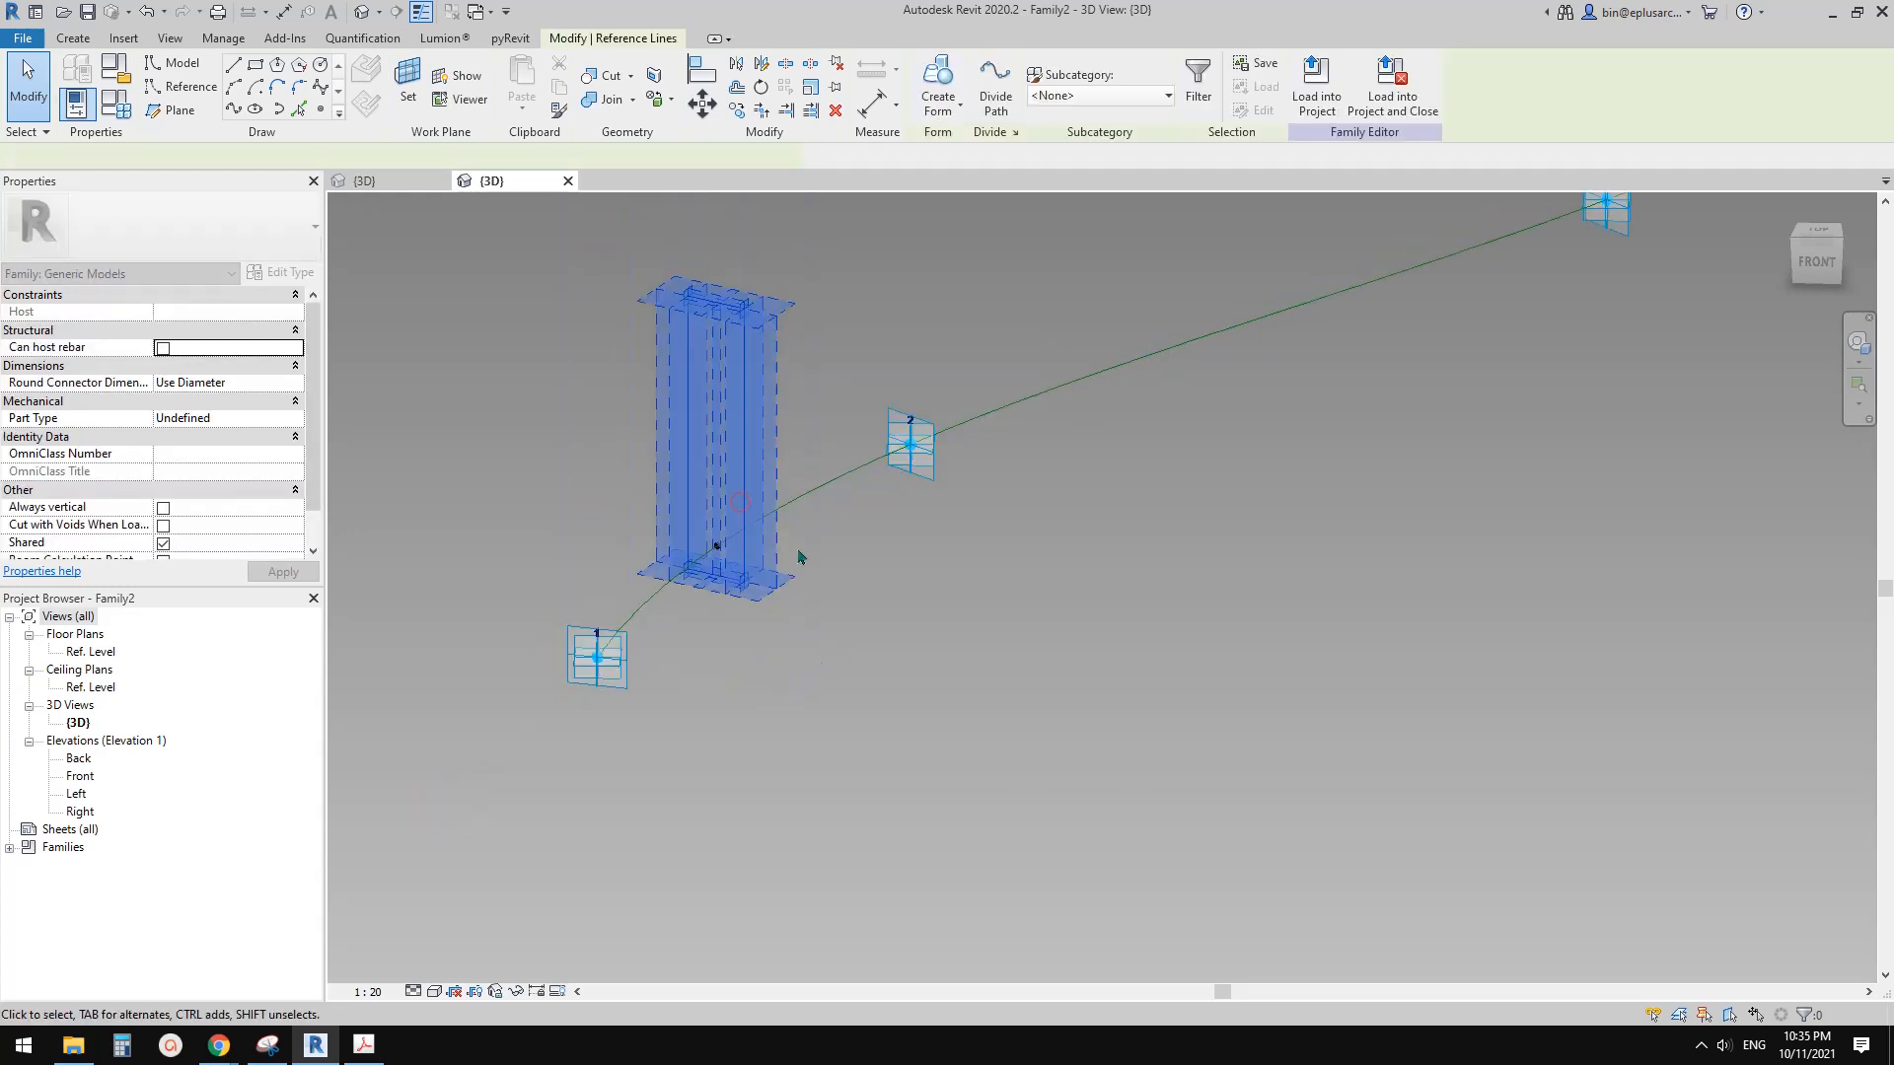
pyautogui.scroll(-1, 798, 550)
pyautogui.keyDown('shift'); pyautogui.moveTo(799, 552); pyautogui.dragTo(794, 503, button='middle'); pyautogui.keyUp('shift')
pyautogui.press('Escape')
pyautogui.scroll(2, 753, 411)
pyautogui.press('Tab')
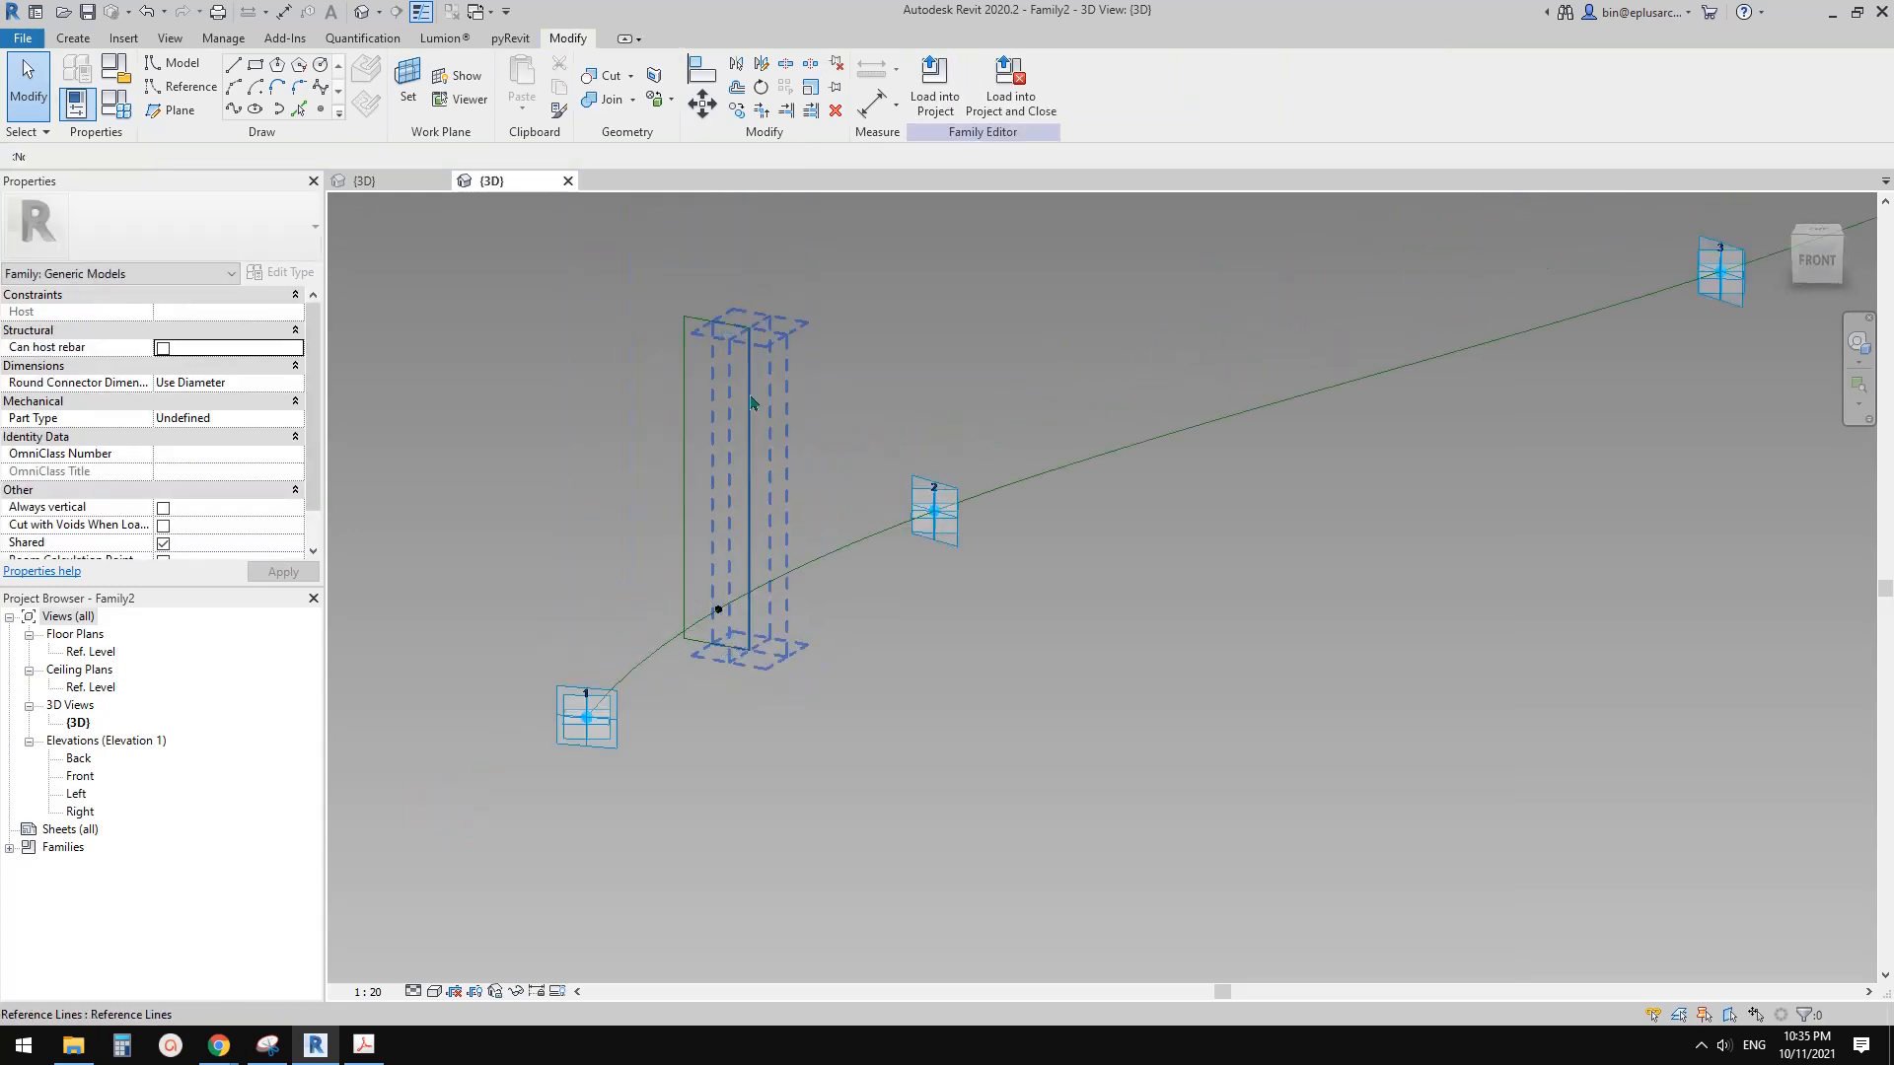
pyautogui.click(753, 403)
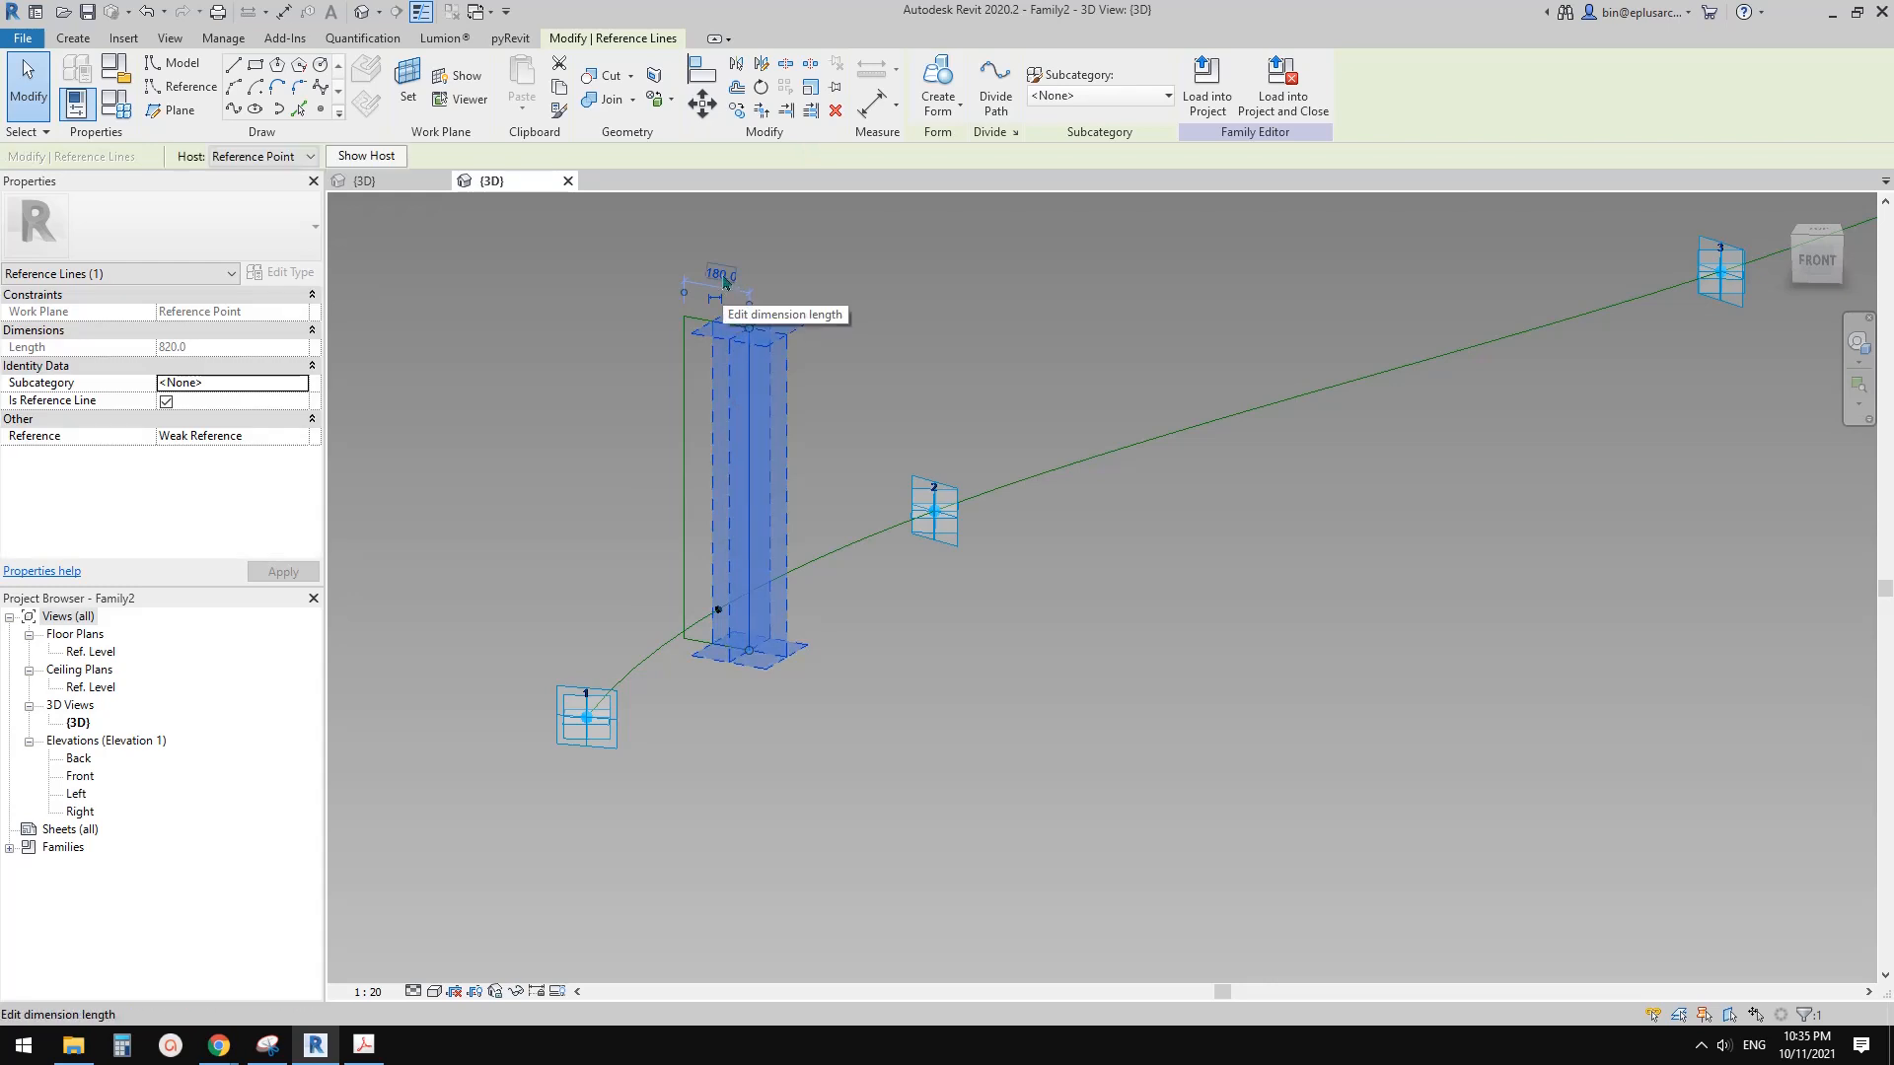
pyautogui.click(775, 301)
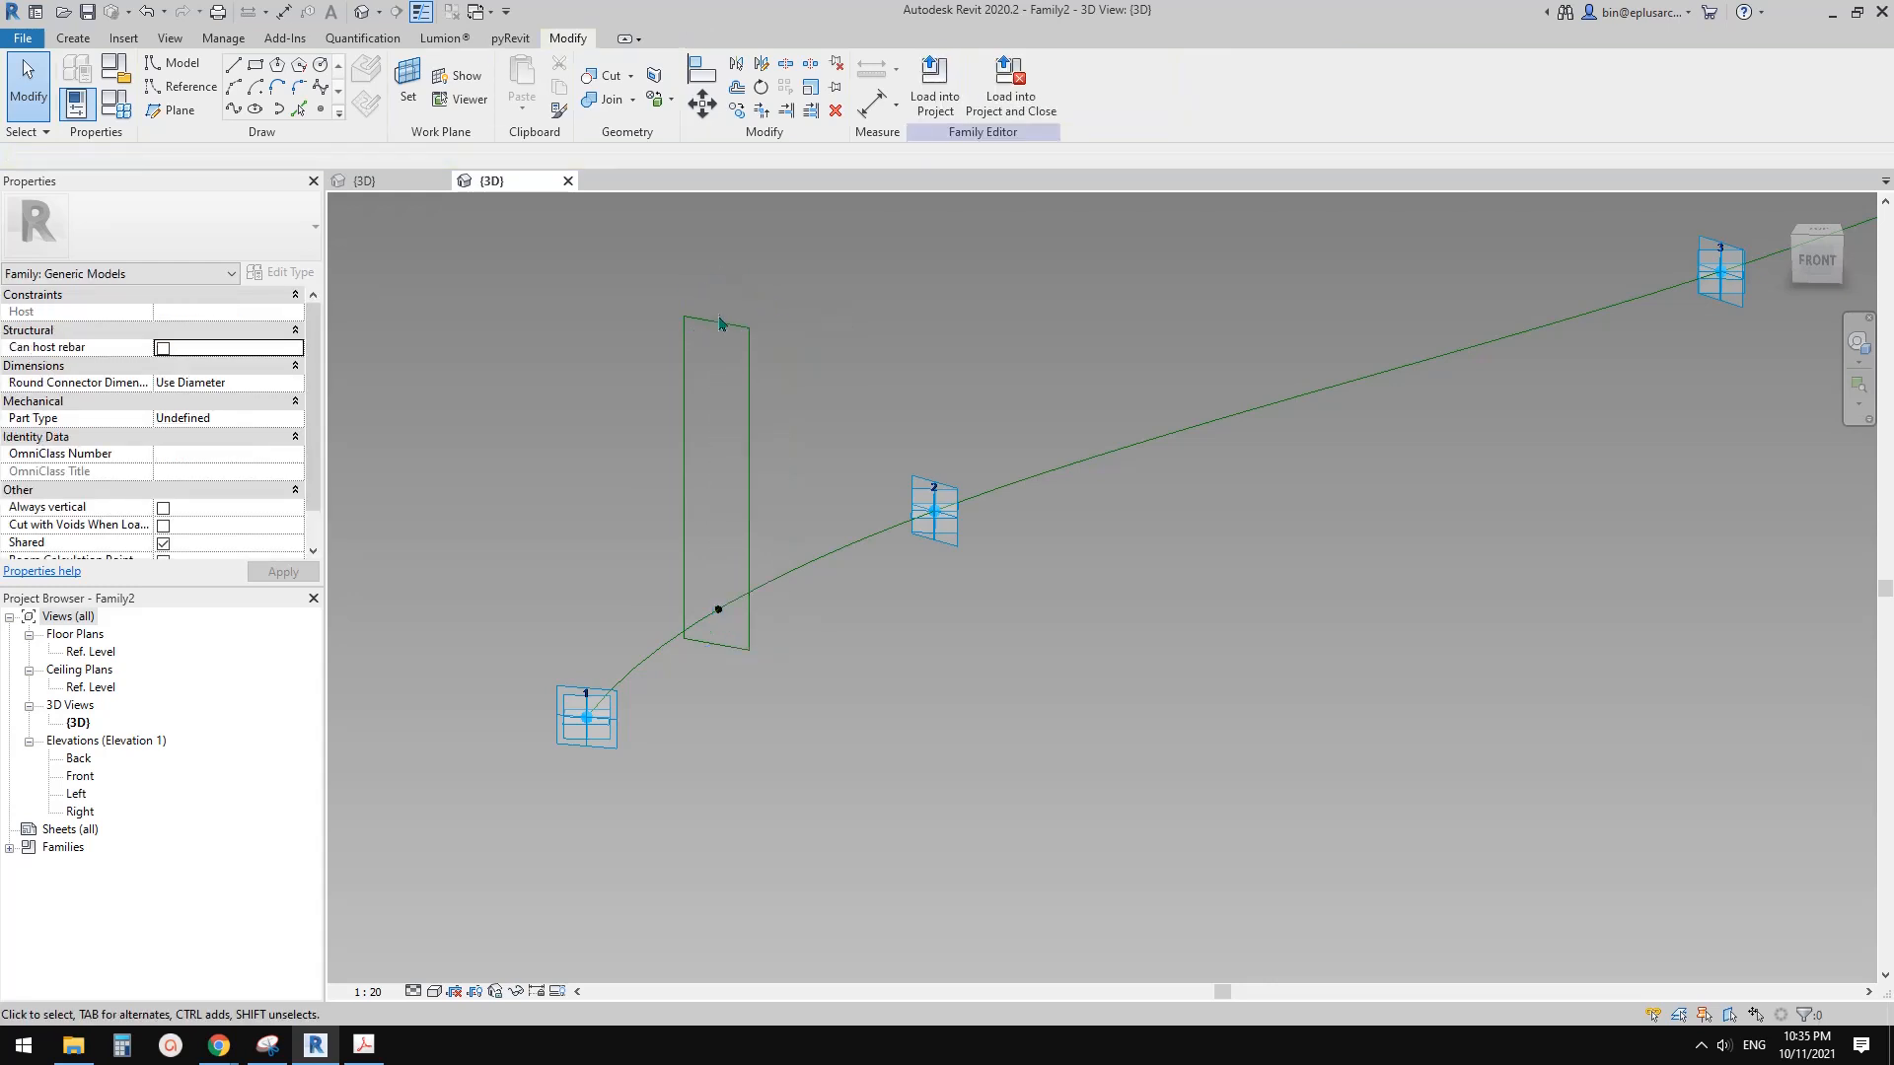
# Step: Set the rectangle's height to 900 mm by repositioning its top reference line
pyautogui.press('Tab')
pyautogui.click(682, 298)
pyautogui.moveTo(625, 280); pyautogui.dragTo(808, 394)
pyautogui.scroll(-1, 801, 396)
pyautogui.moveTo(794, 399); pyautogui.dragTo(786, 544, button='middle')
pyautogui.click(752, 507)
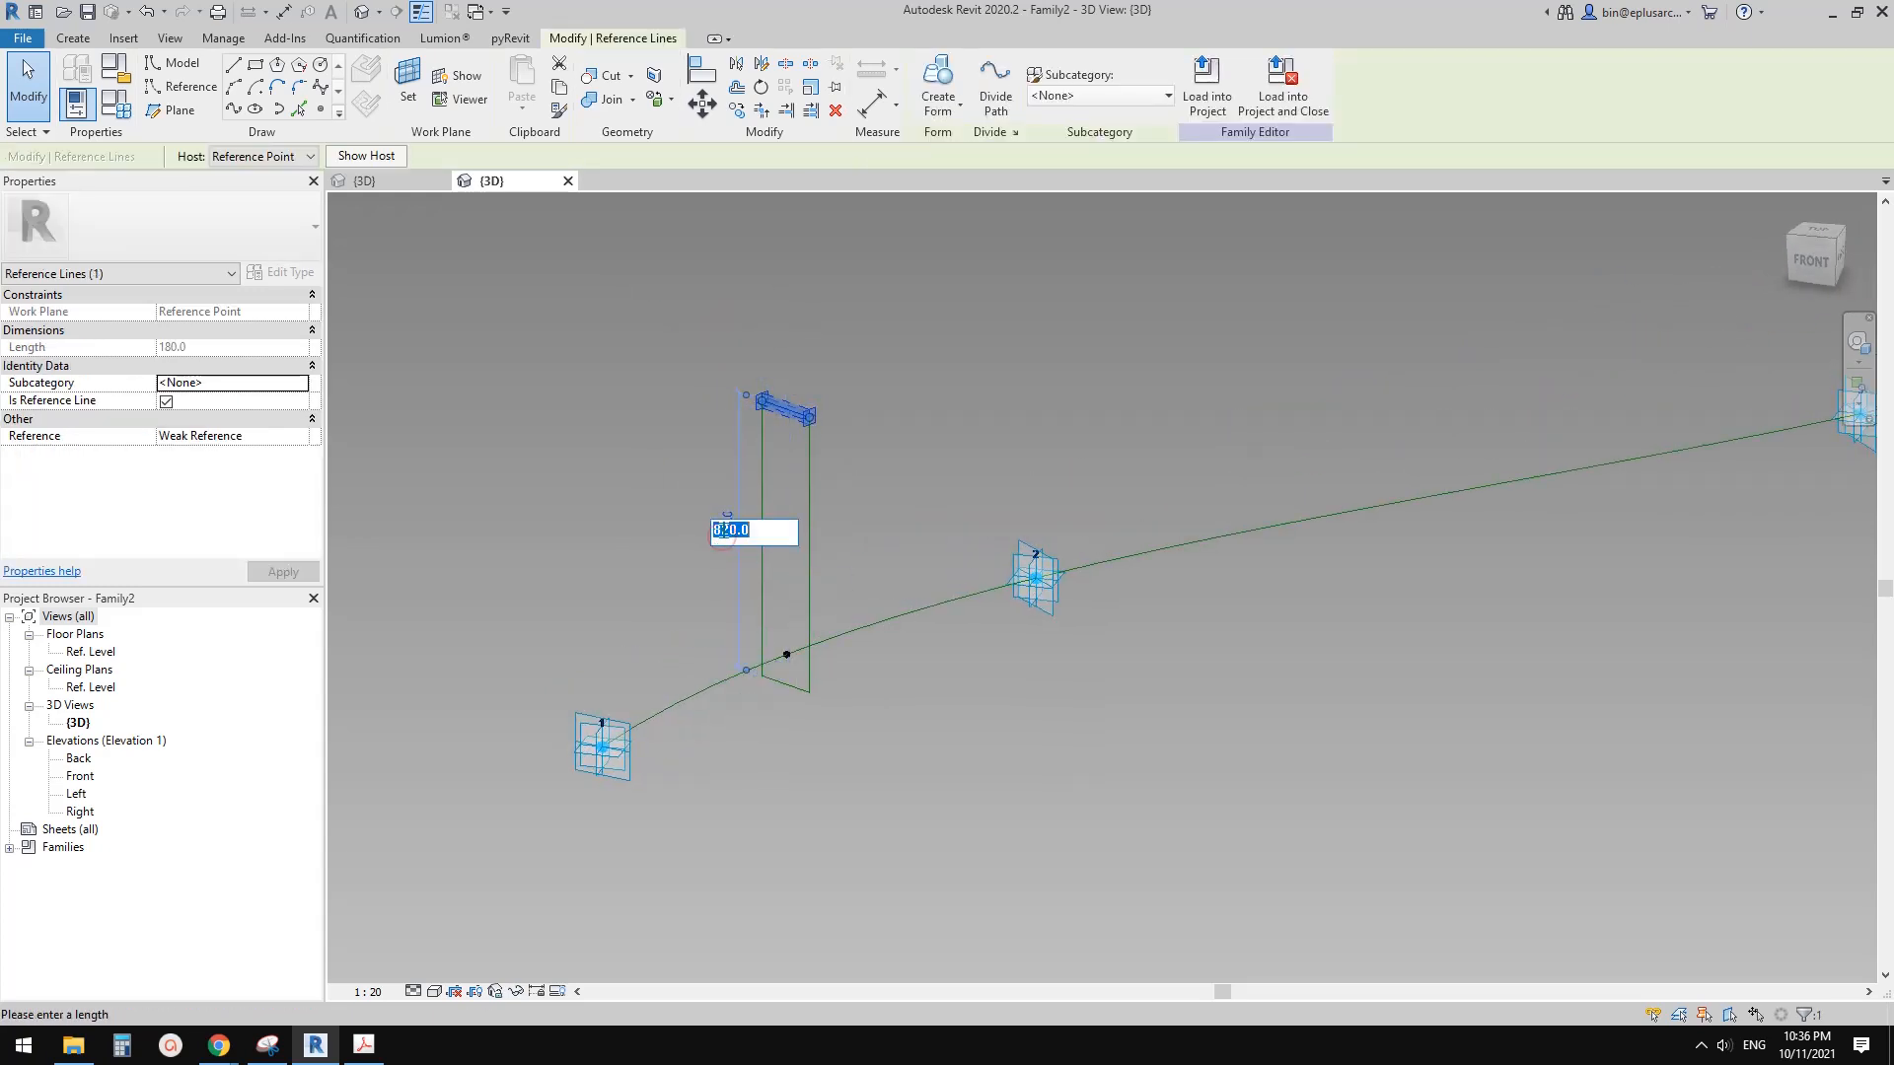
pyautogui.press('Return')
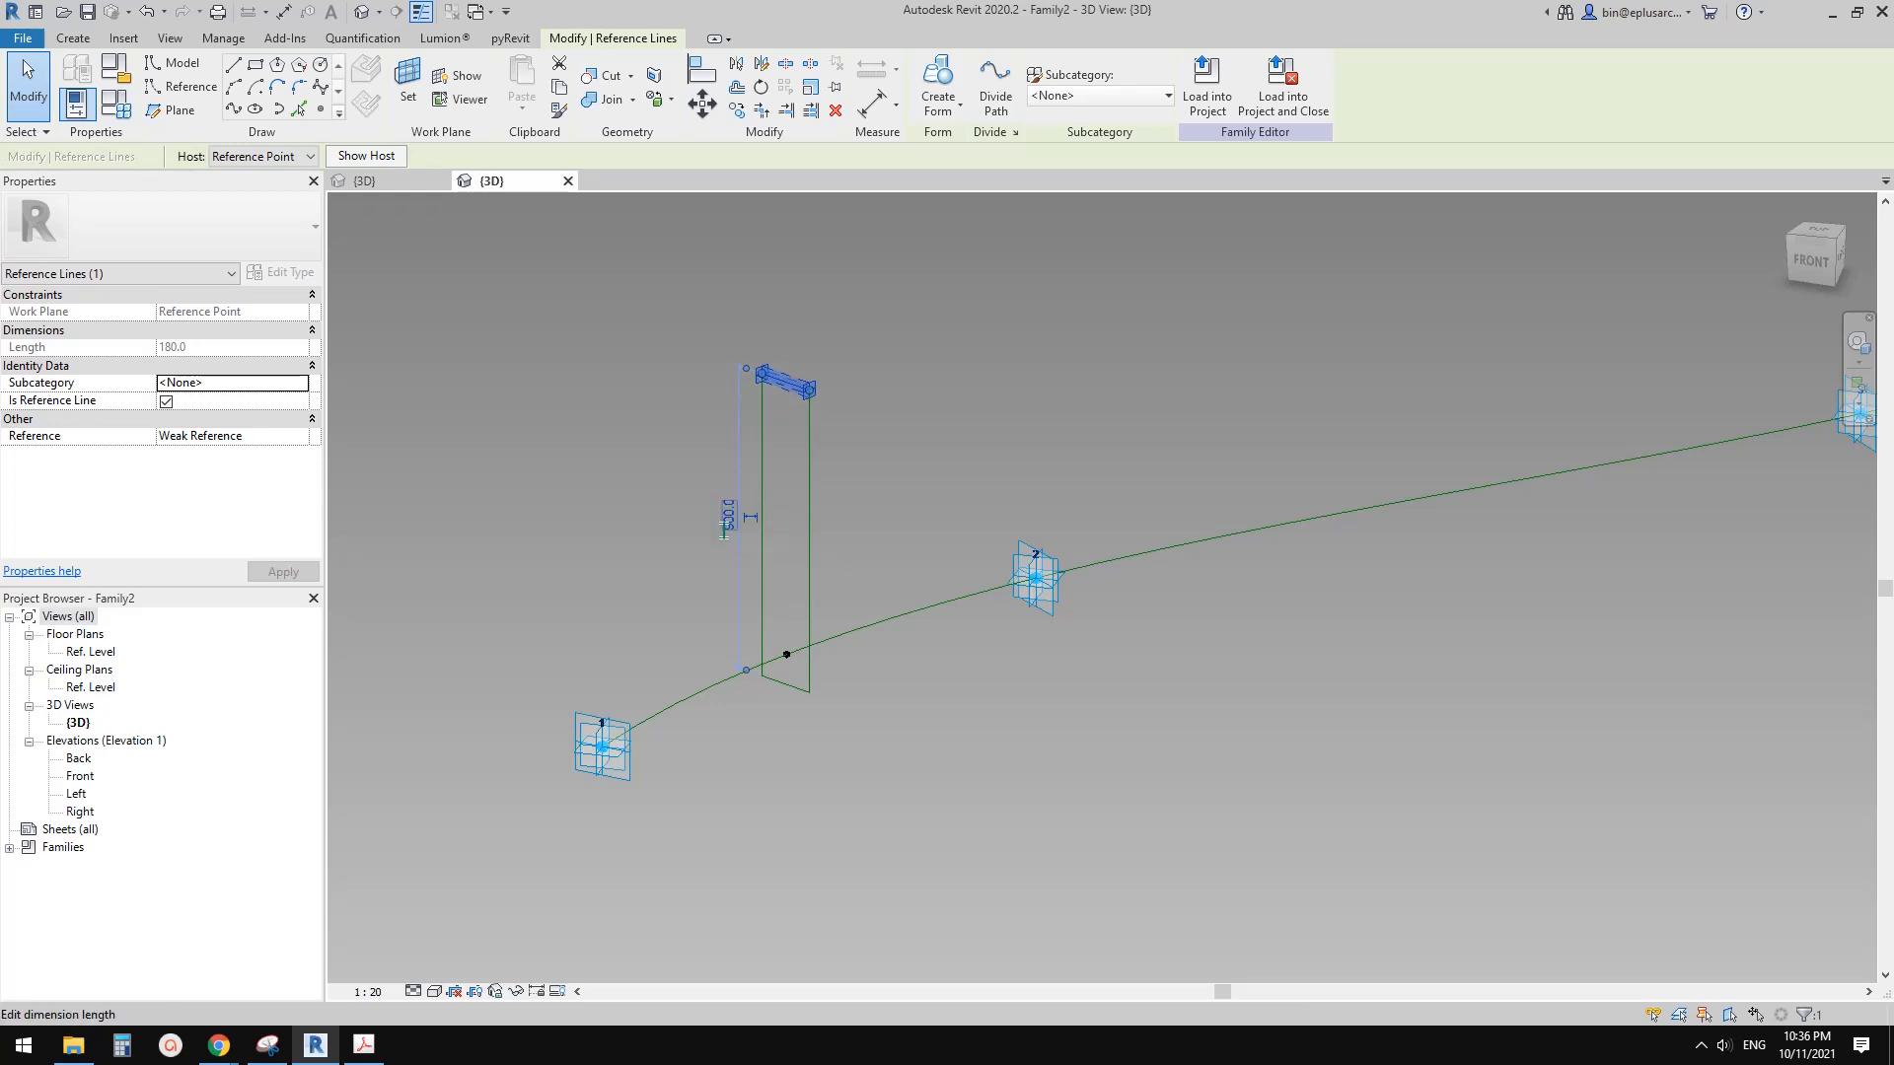
# Step: Associate the spline-hosted point's rotation angle with a new type parameter named A
pyautogui.press('Escape')
pyautogui.keyDown('shift'); pyautogui.moveTo(786, 537); pyautogui.dragTo(732, 640, button='middle'); pyautogui.keyUp('shift')
pyautogui.press('Escape')
pyautogui.click(755, 652)
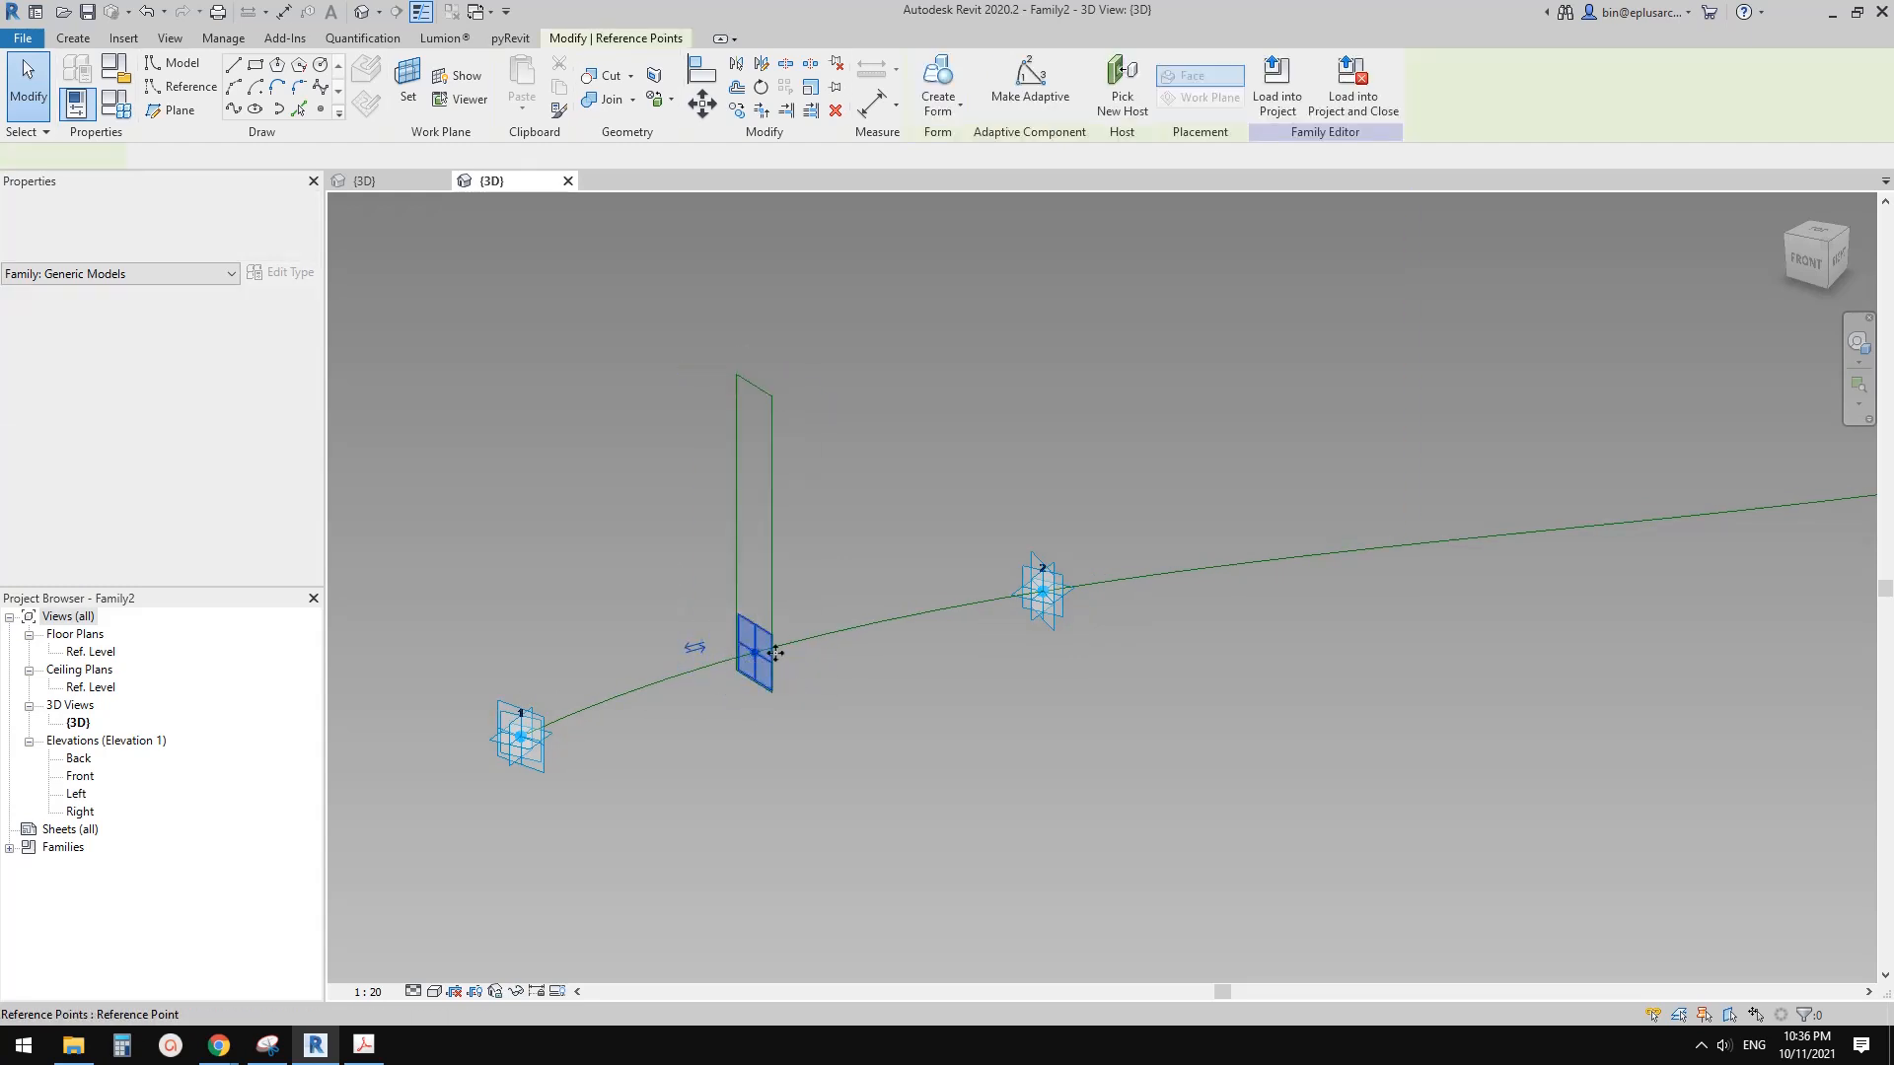
pyautogui.keyDown('shift'); pyautogui.moveTo(756, 648); pyautogui.dragTo(715, 649, button='middle'); pyautogui.keyUp('shift')
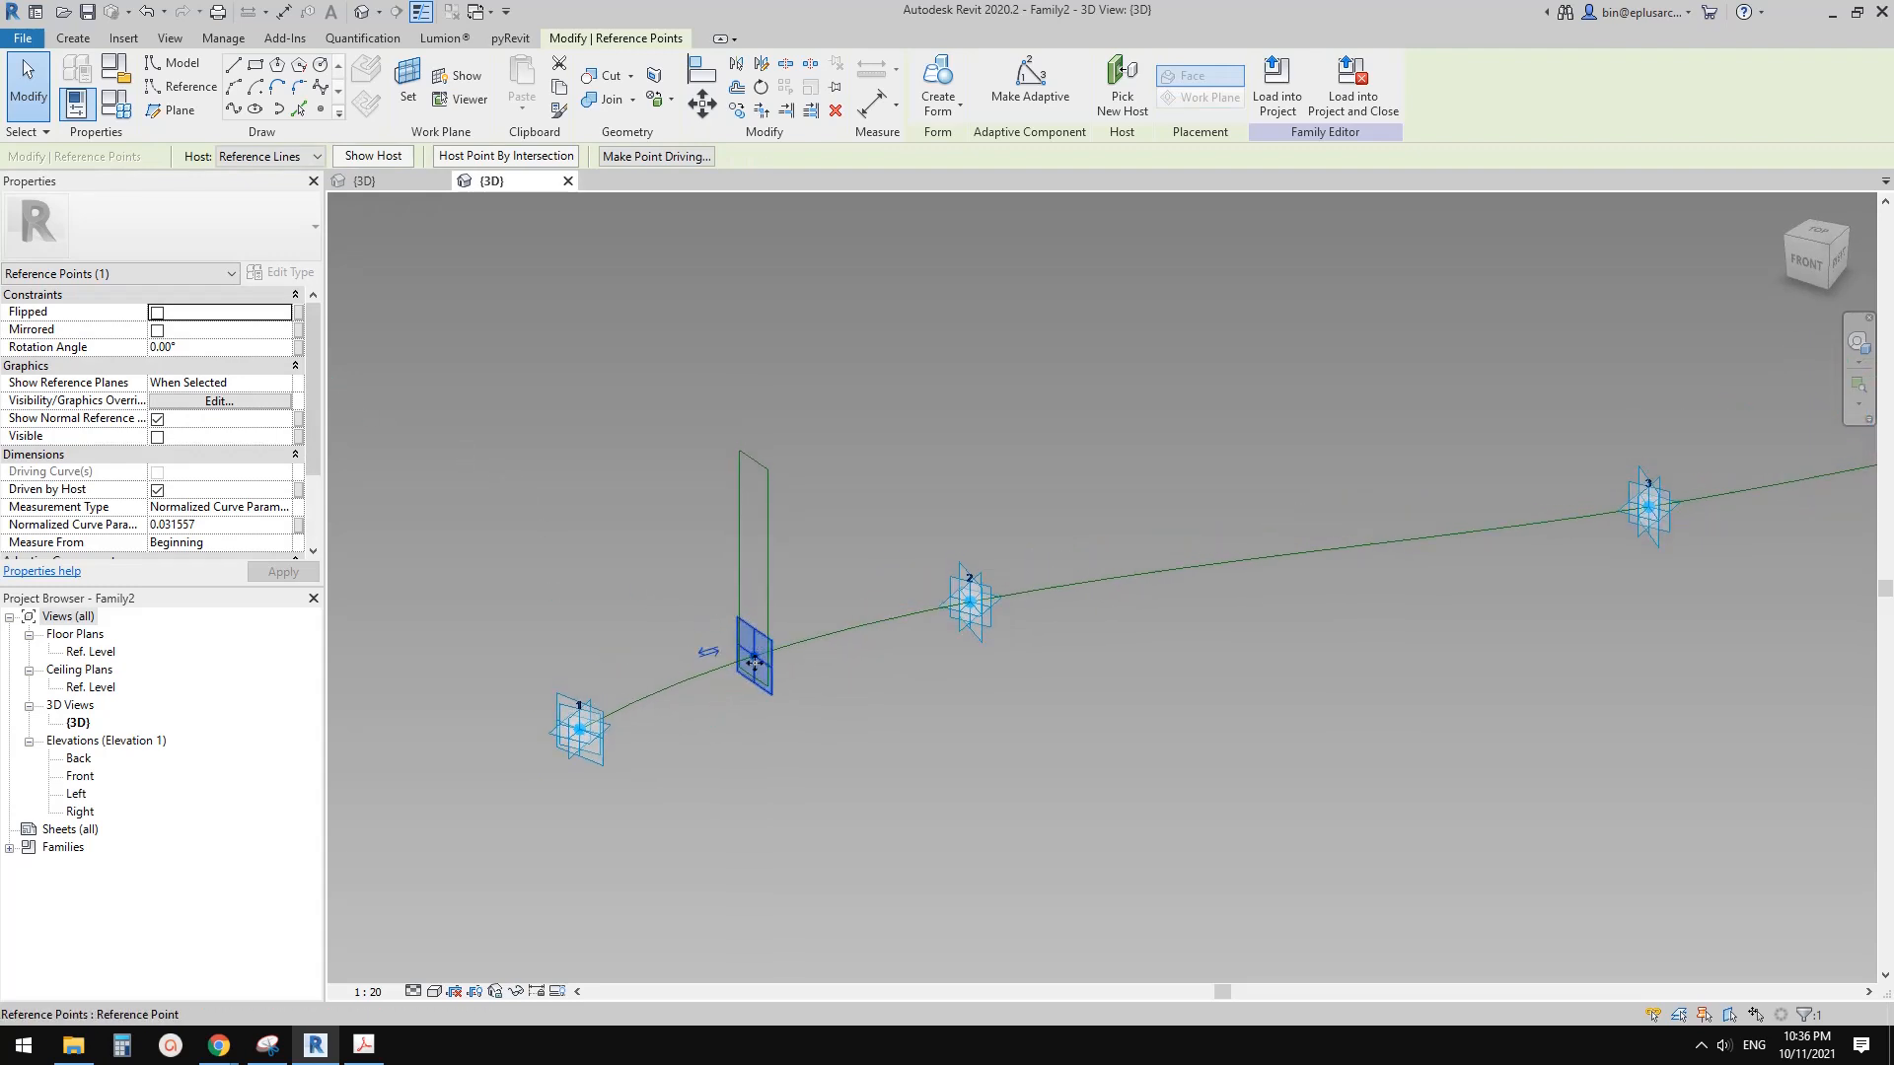
pyautogui.click(299, 347)
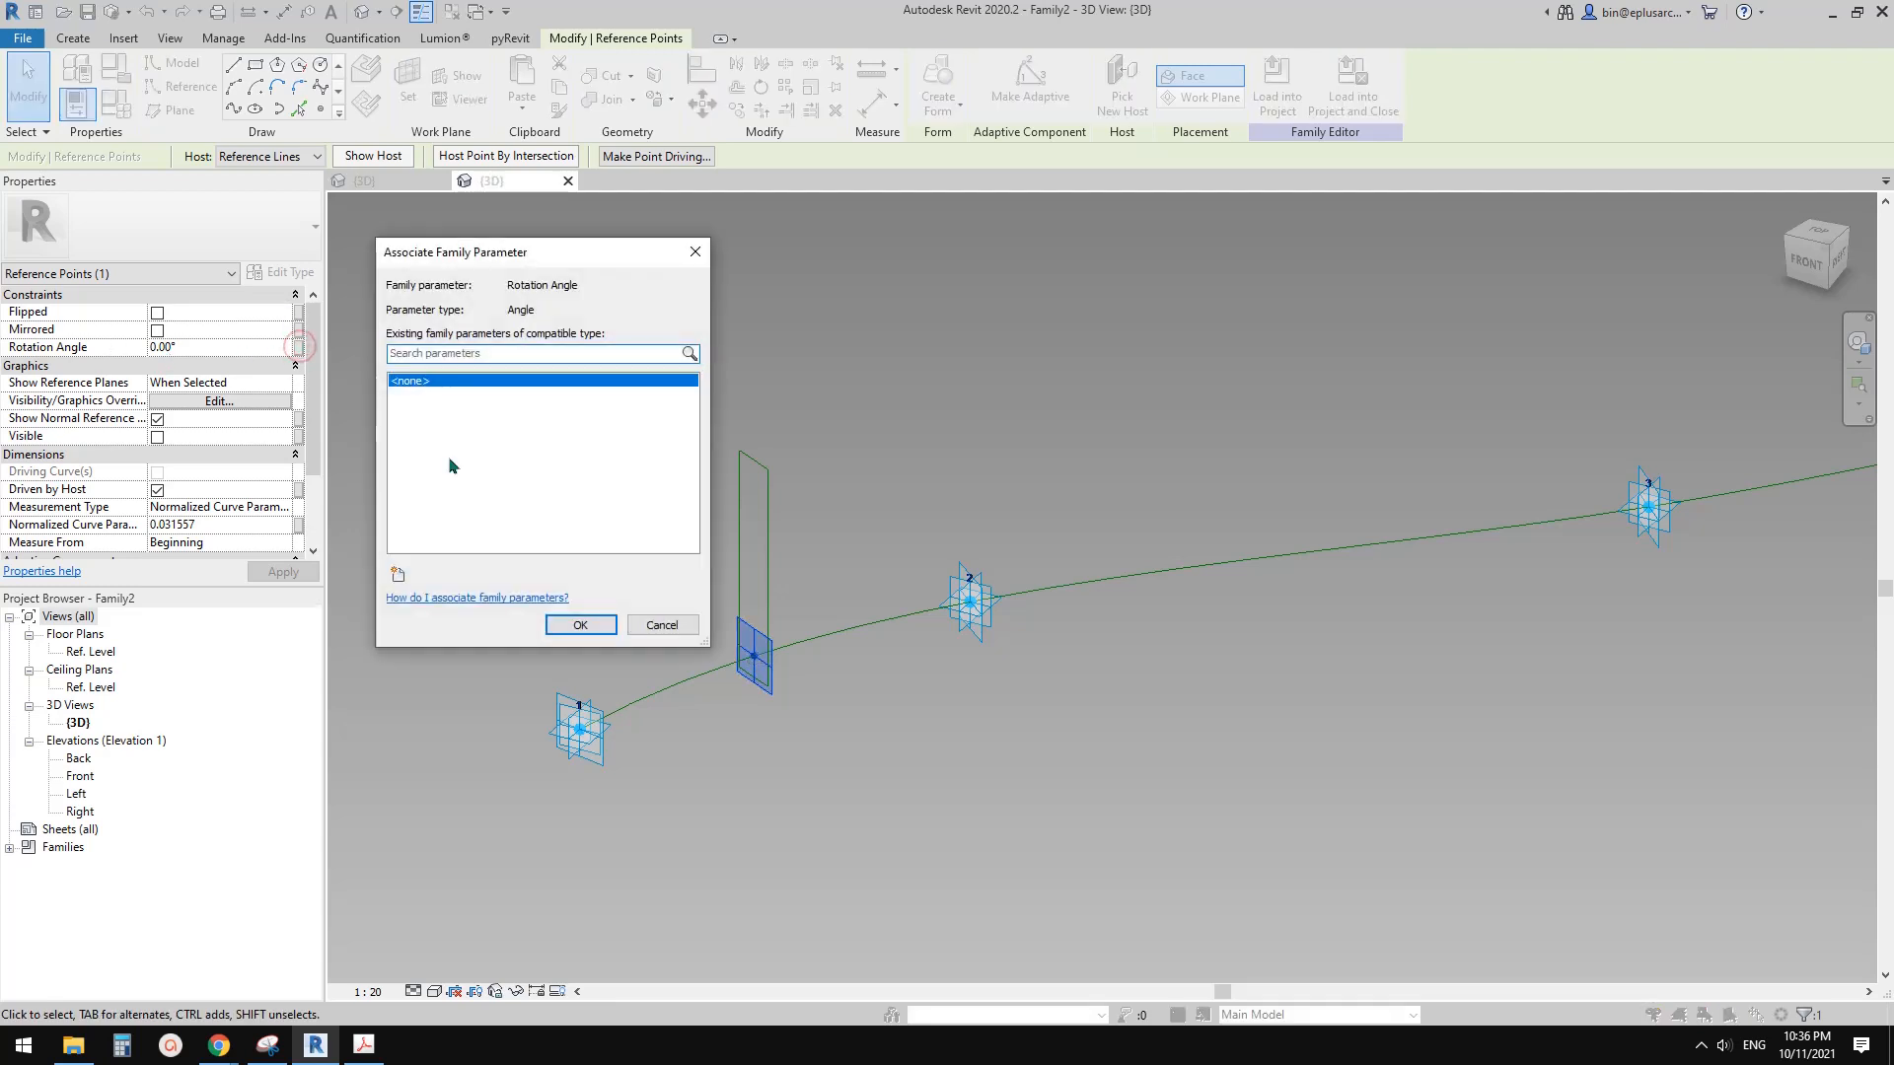
pyautogui.click(397, 574)
pyautogui.write('a')
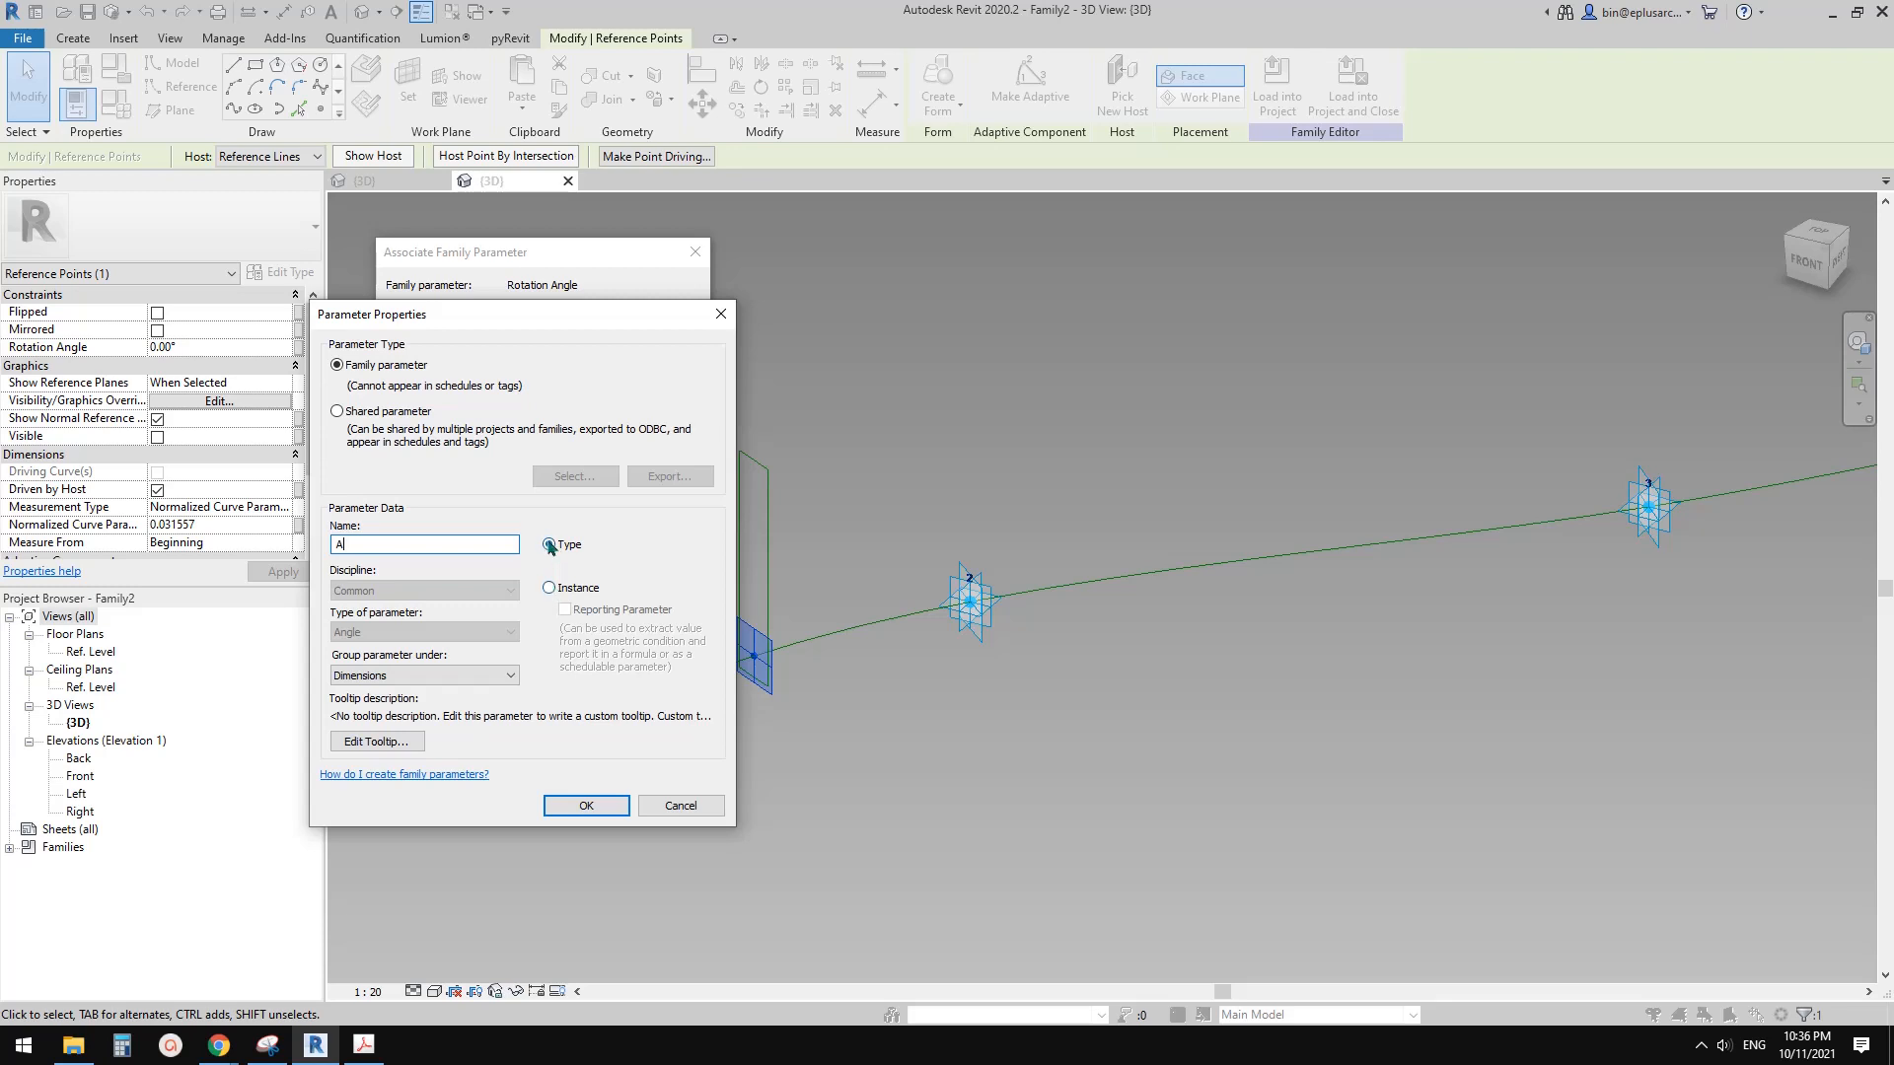
pyautogui.click(604, 806)
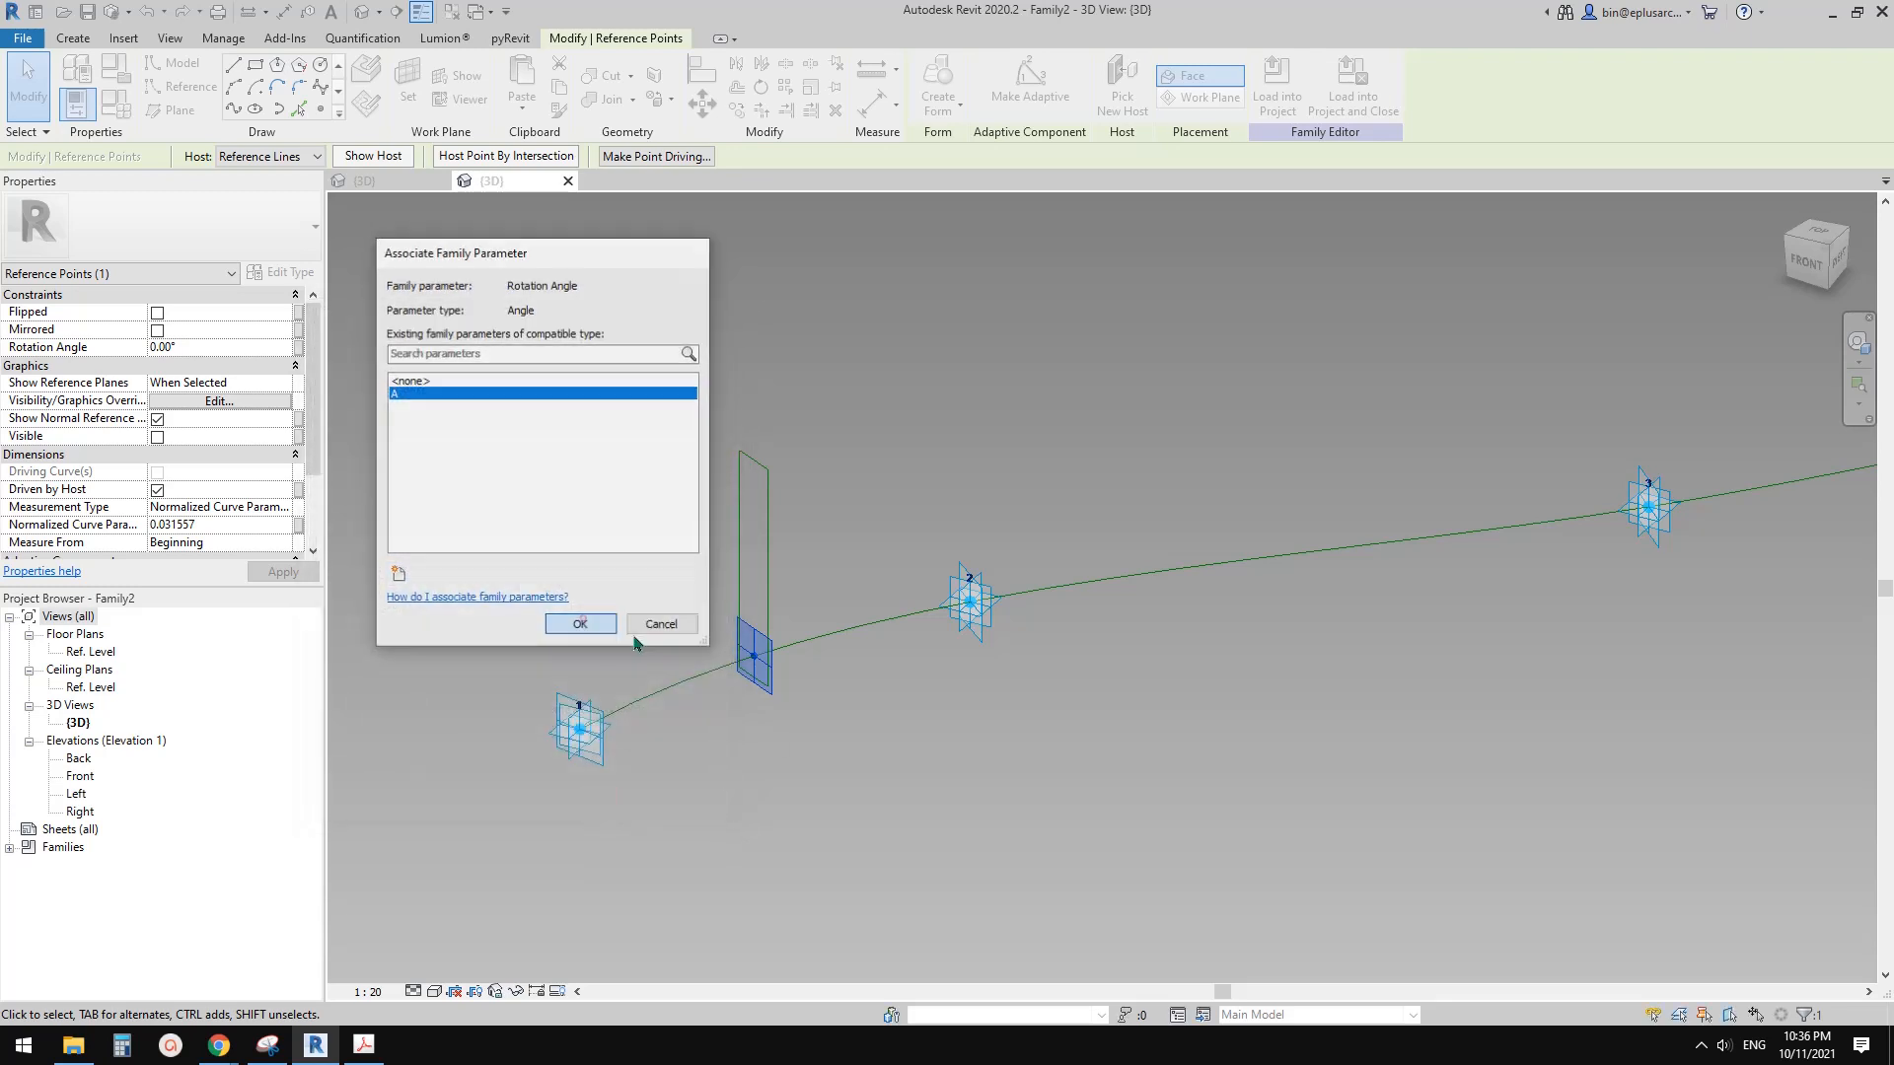
pyautogui.click(582, 623)
# Step: Copy the rectangle together with its host point to free space beside adaptive point 6
pyautogui.moveTo(678, 391); pyautogui.dragTo(817, 768)
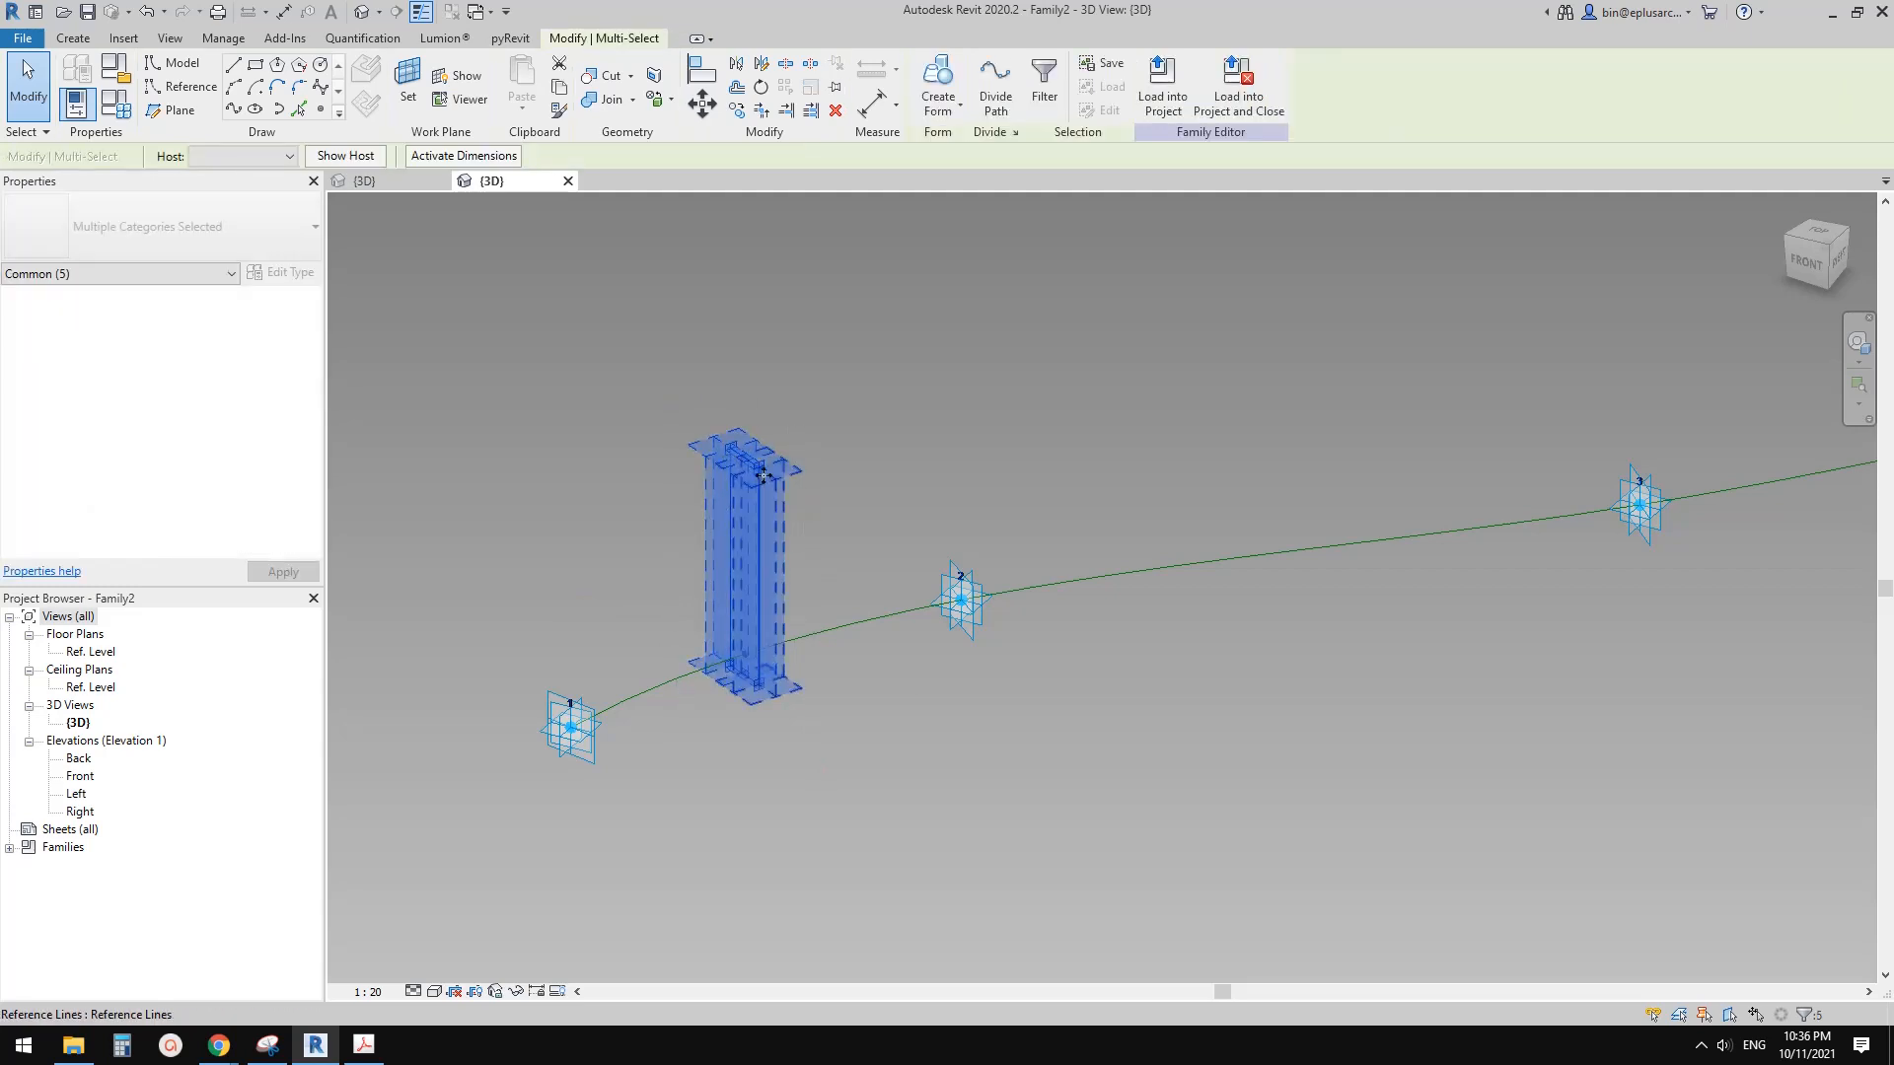
pyautogui.scroll(-3, 747, 654)
pyautogui.press('c')
pyautogui.press('o')
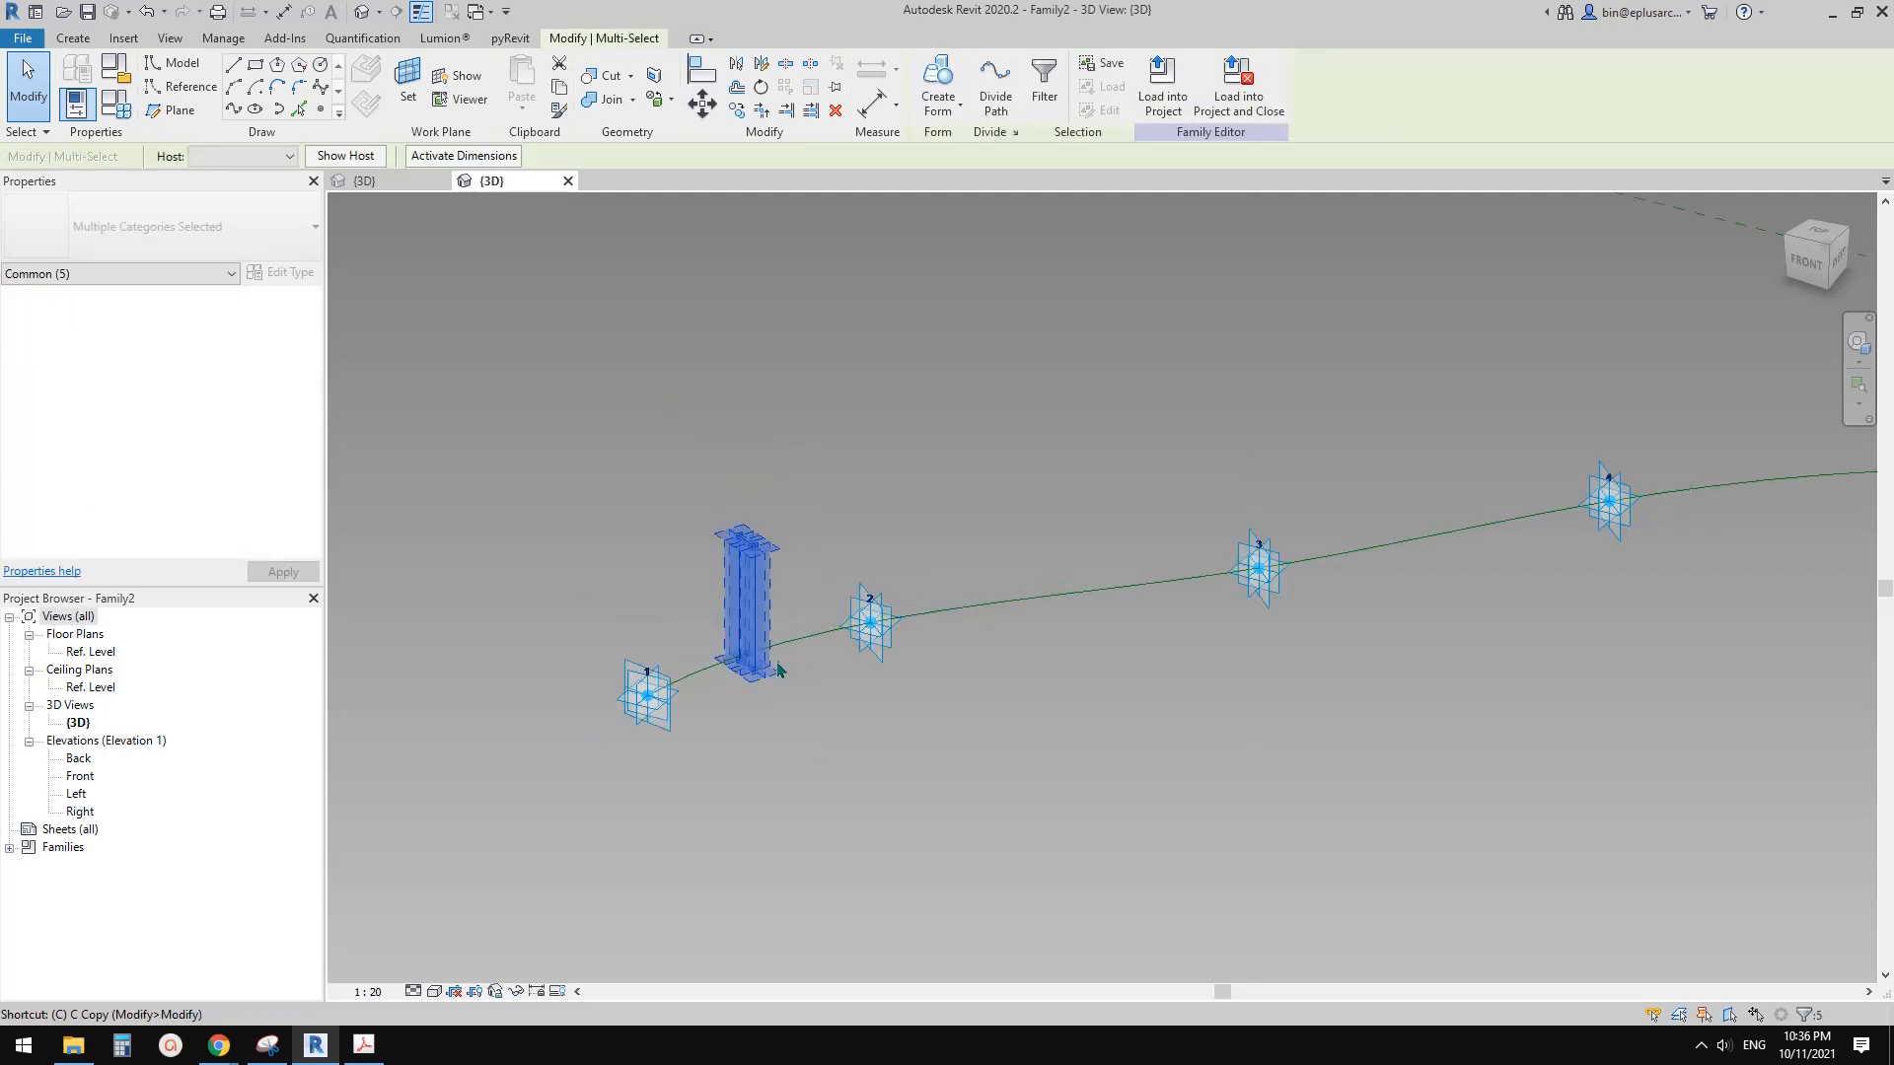
pyautogui.click(748, 660)
pyautogui.scroll(-2, 1029, 678)
pyautogui.moveTo(1701, 660); pyautogui.dragTo(1077, 657, button='middle')
pyautogui.scroll(-3, 1006, 663)
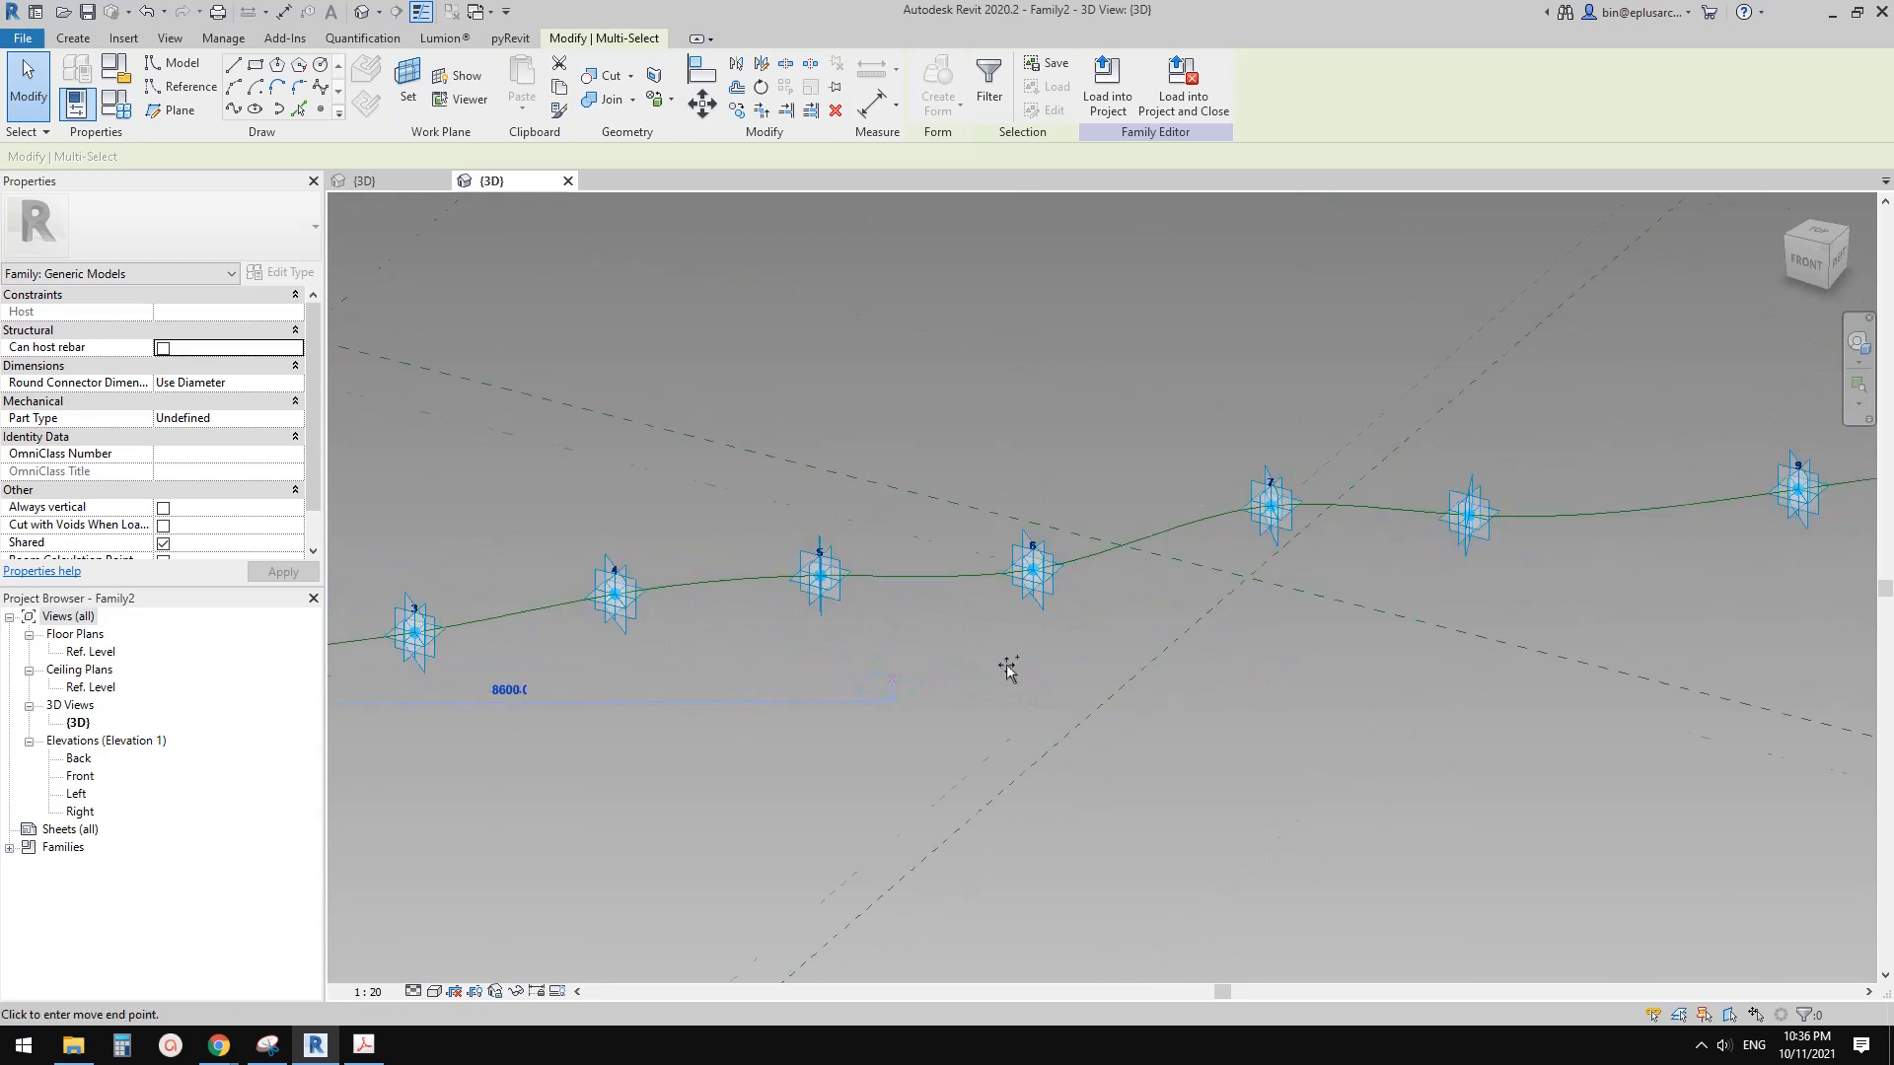
pyautogui.click(986, 668)
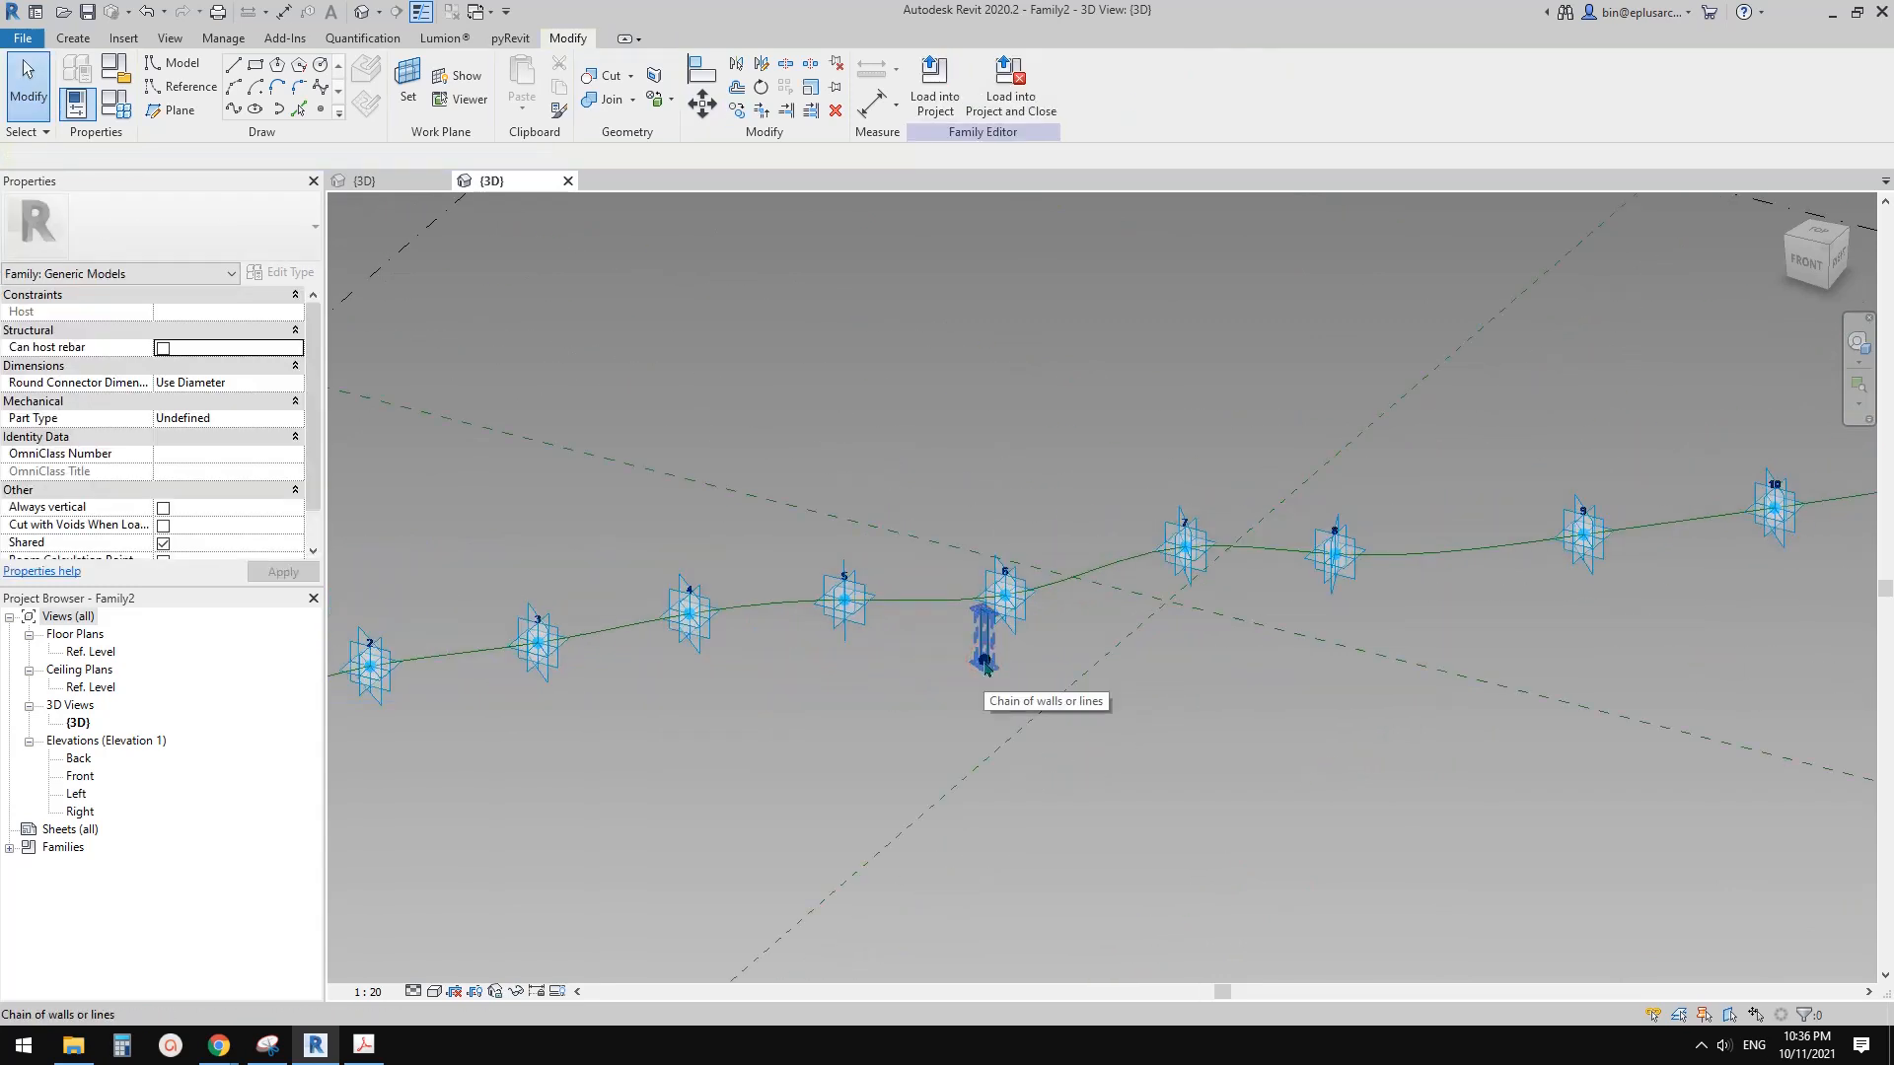
# Step: Rehost the copied reference point onto the spline between adaptive points 6 and 7
pyautogui.press('Tab')
pyautogui.click(984, 663)
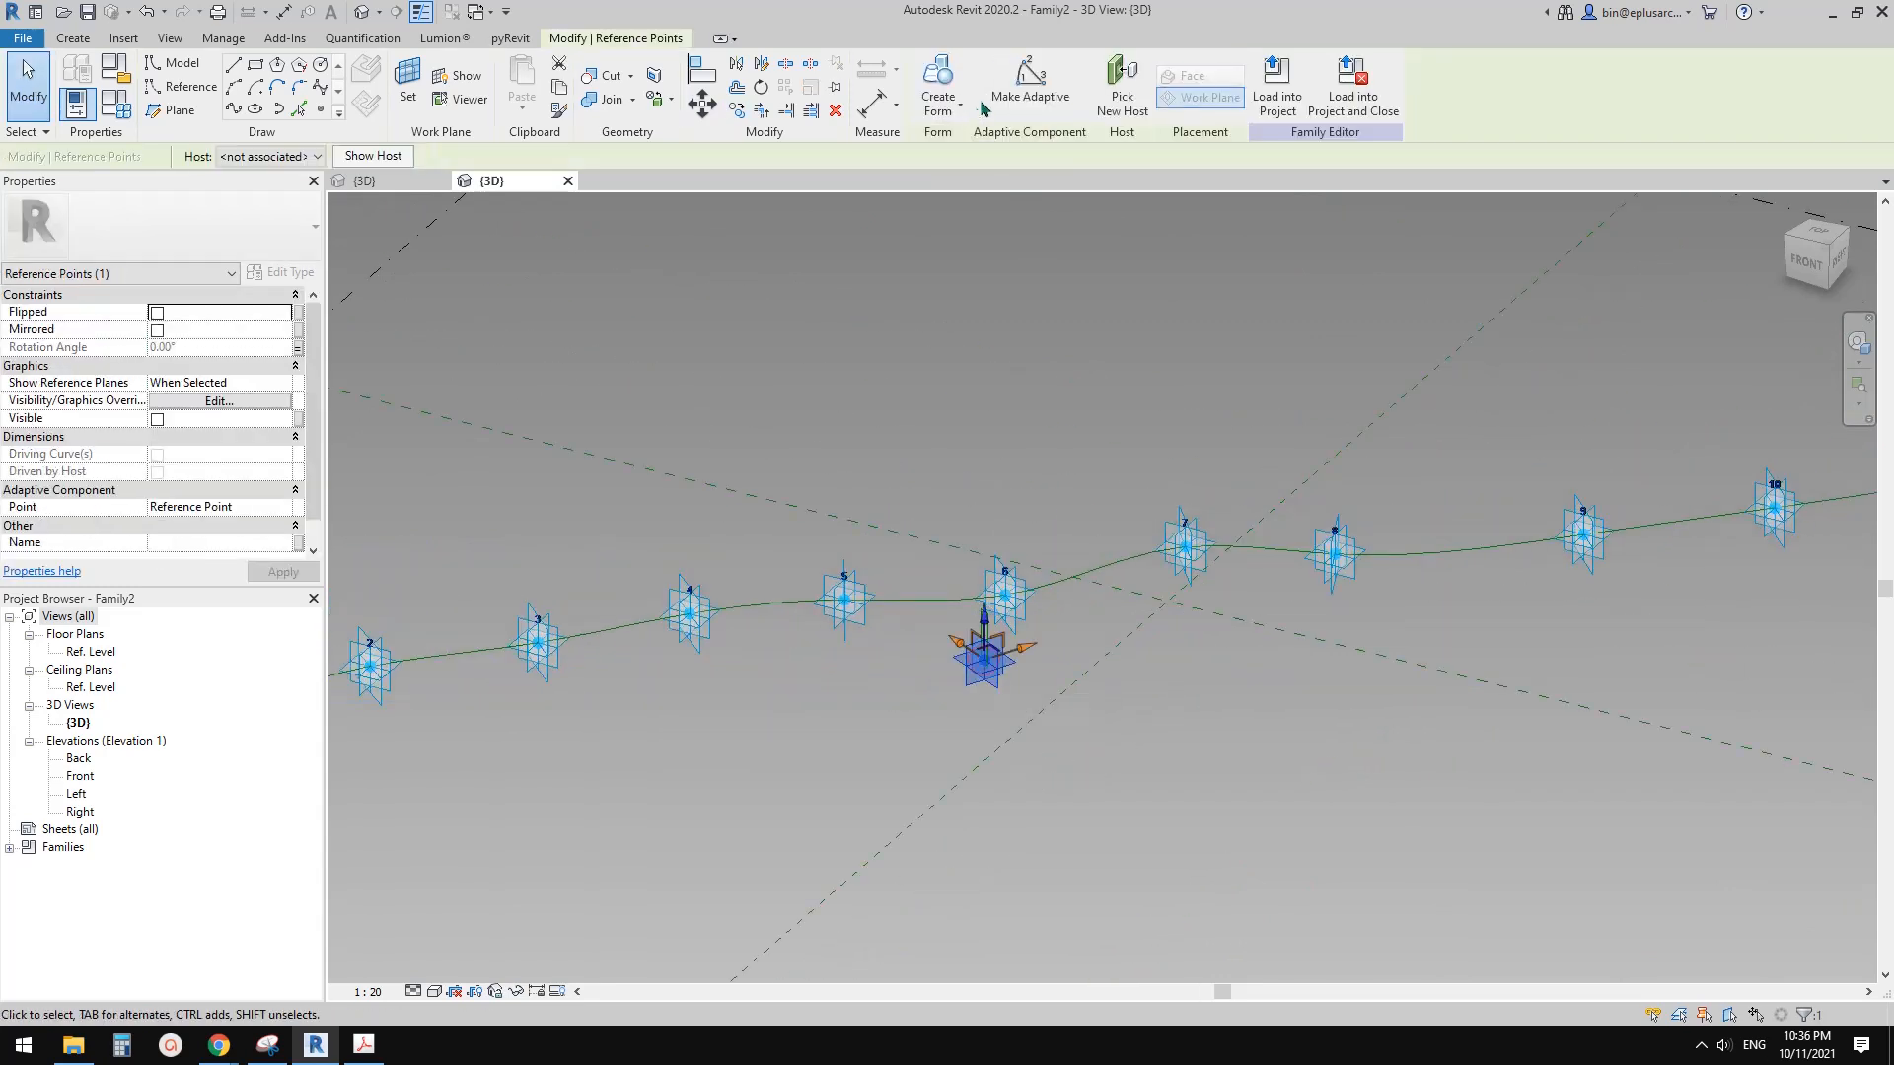
pyautogui.click(1123, 96)
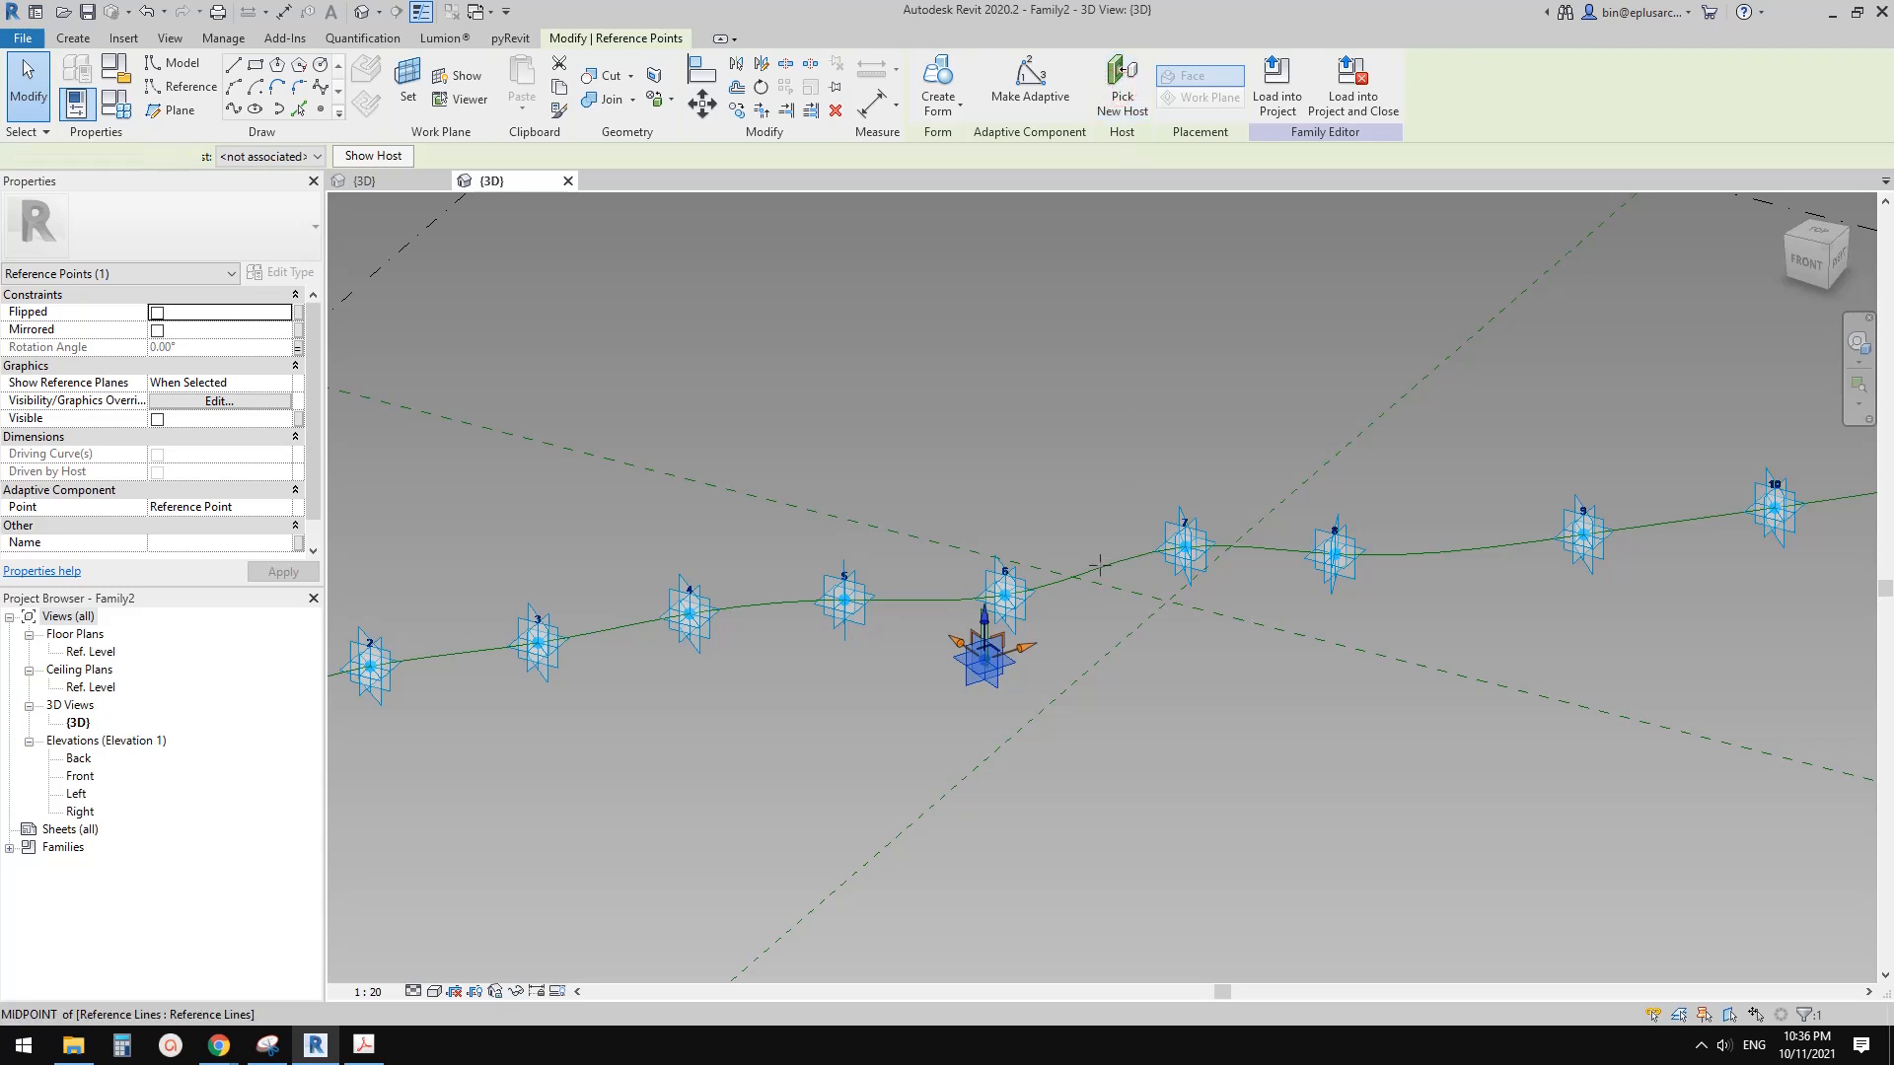
pyautogui.click(1100, 565)
pyautogui.press('Escape')
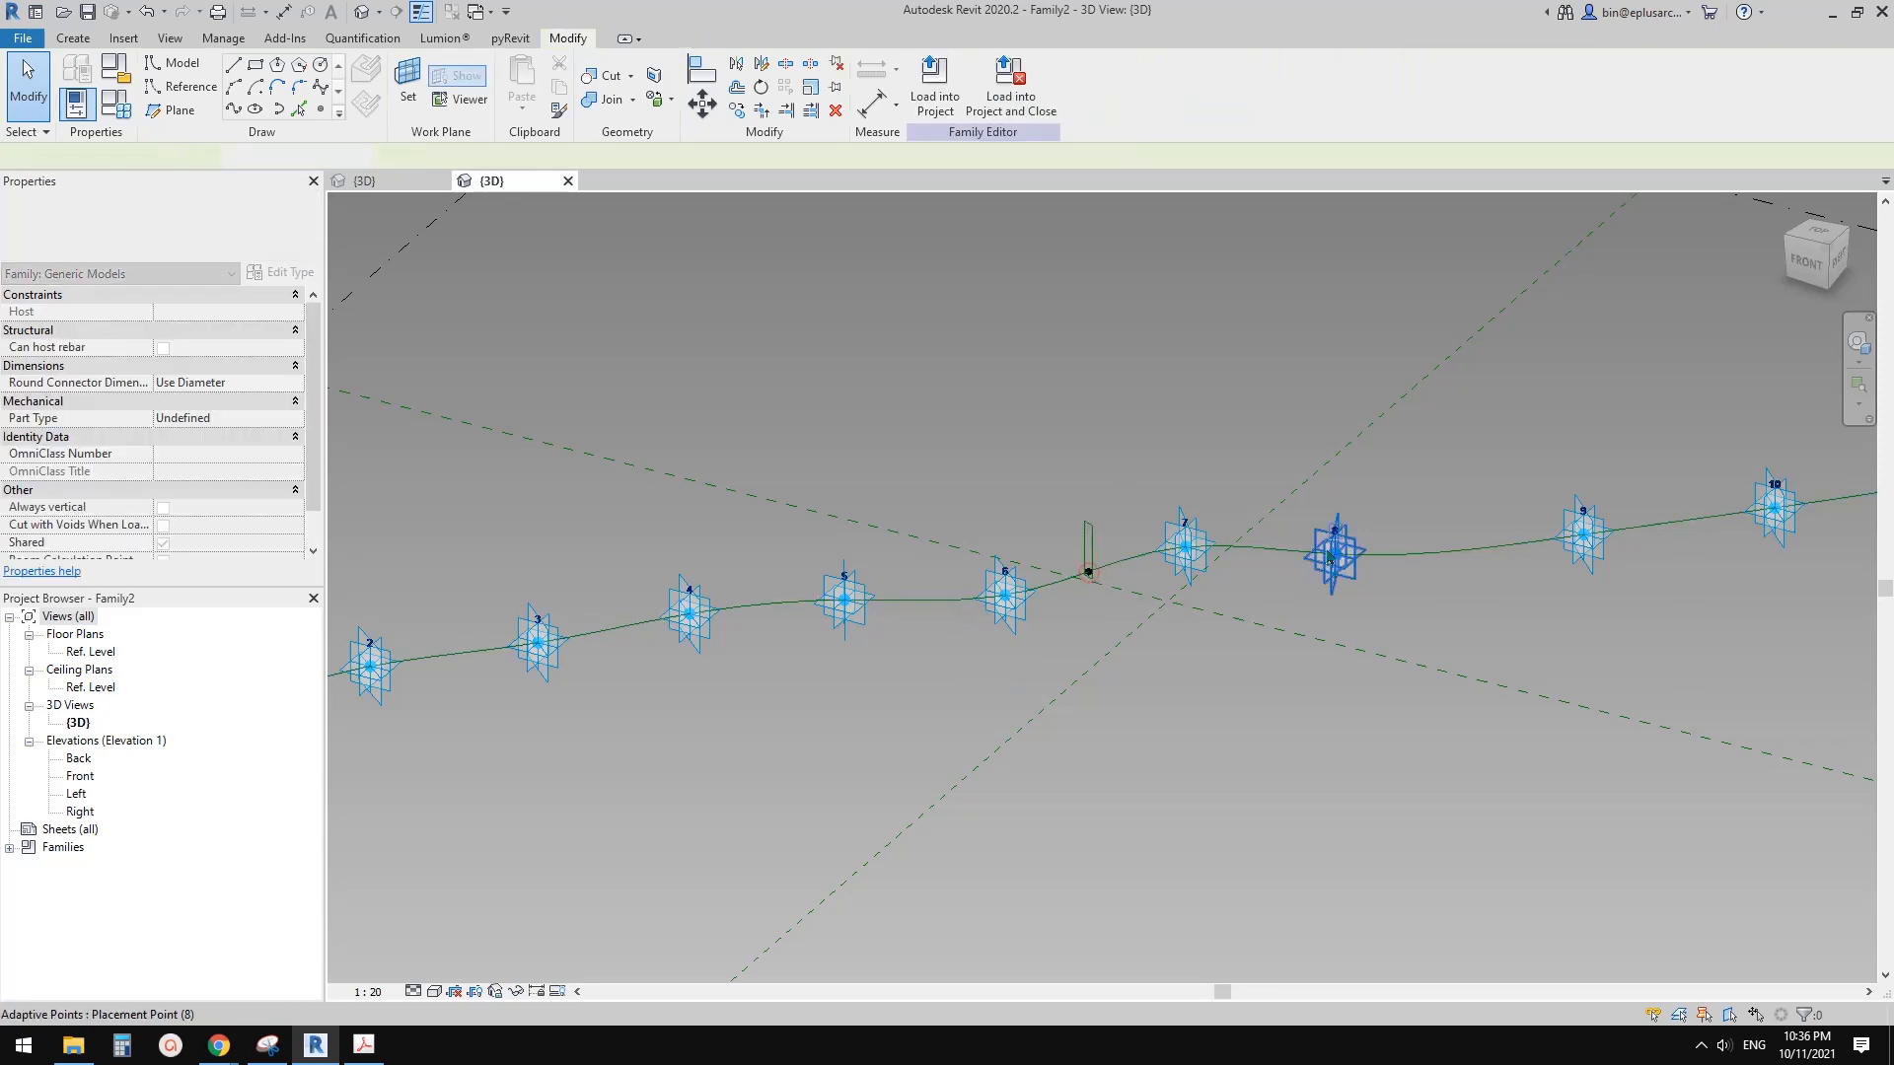
# Step: Move the copied profile to the spline's far end by setting its host point's normalized curve parameter to 1
pyautogui.scroll(2, 1098, 584)
pyautogui.scroll(4, 1098, 584)
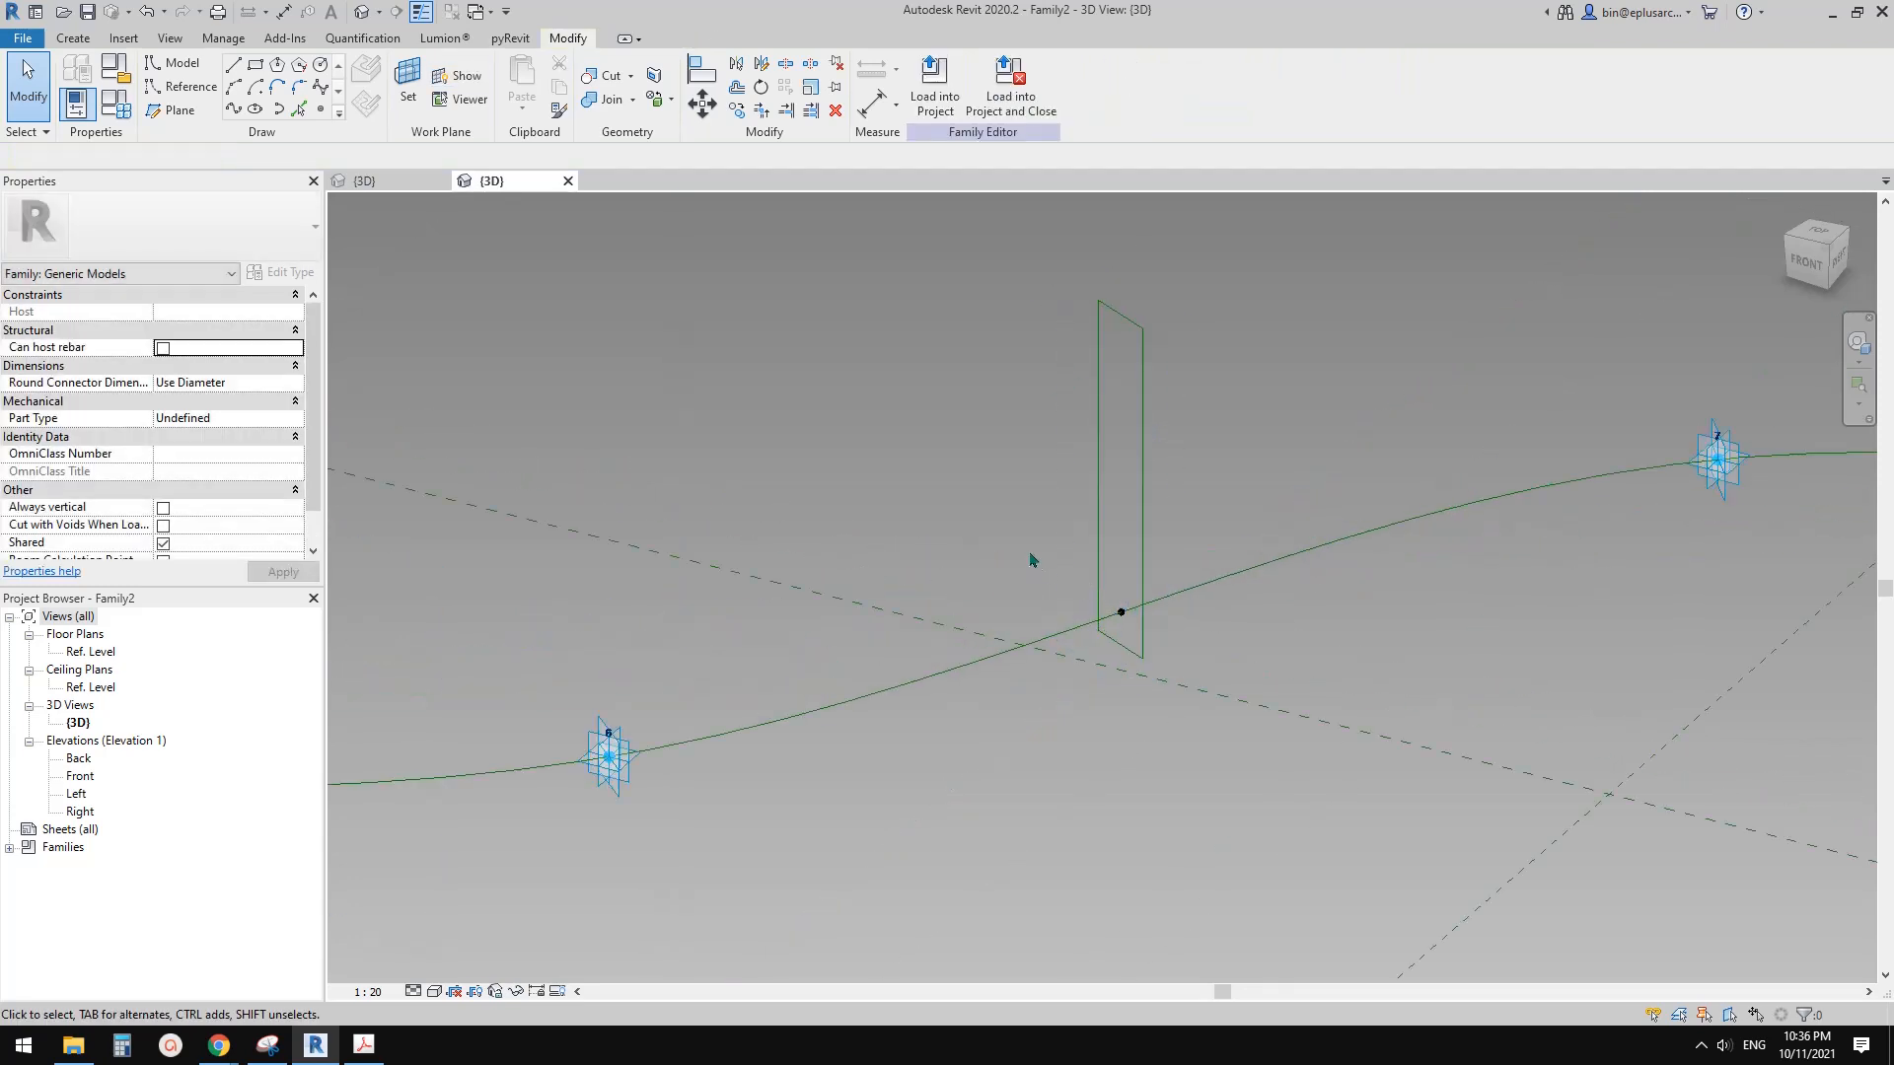
pyautogui.click(1134, 636)
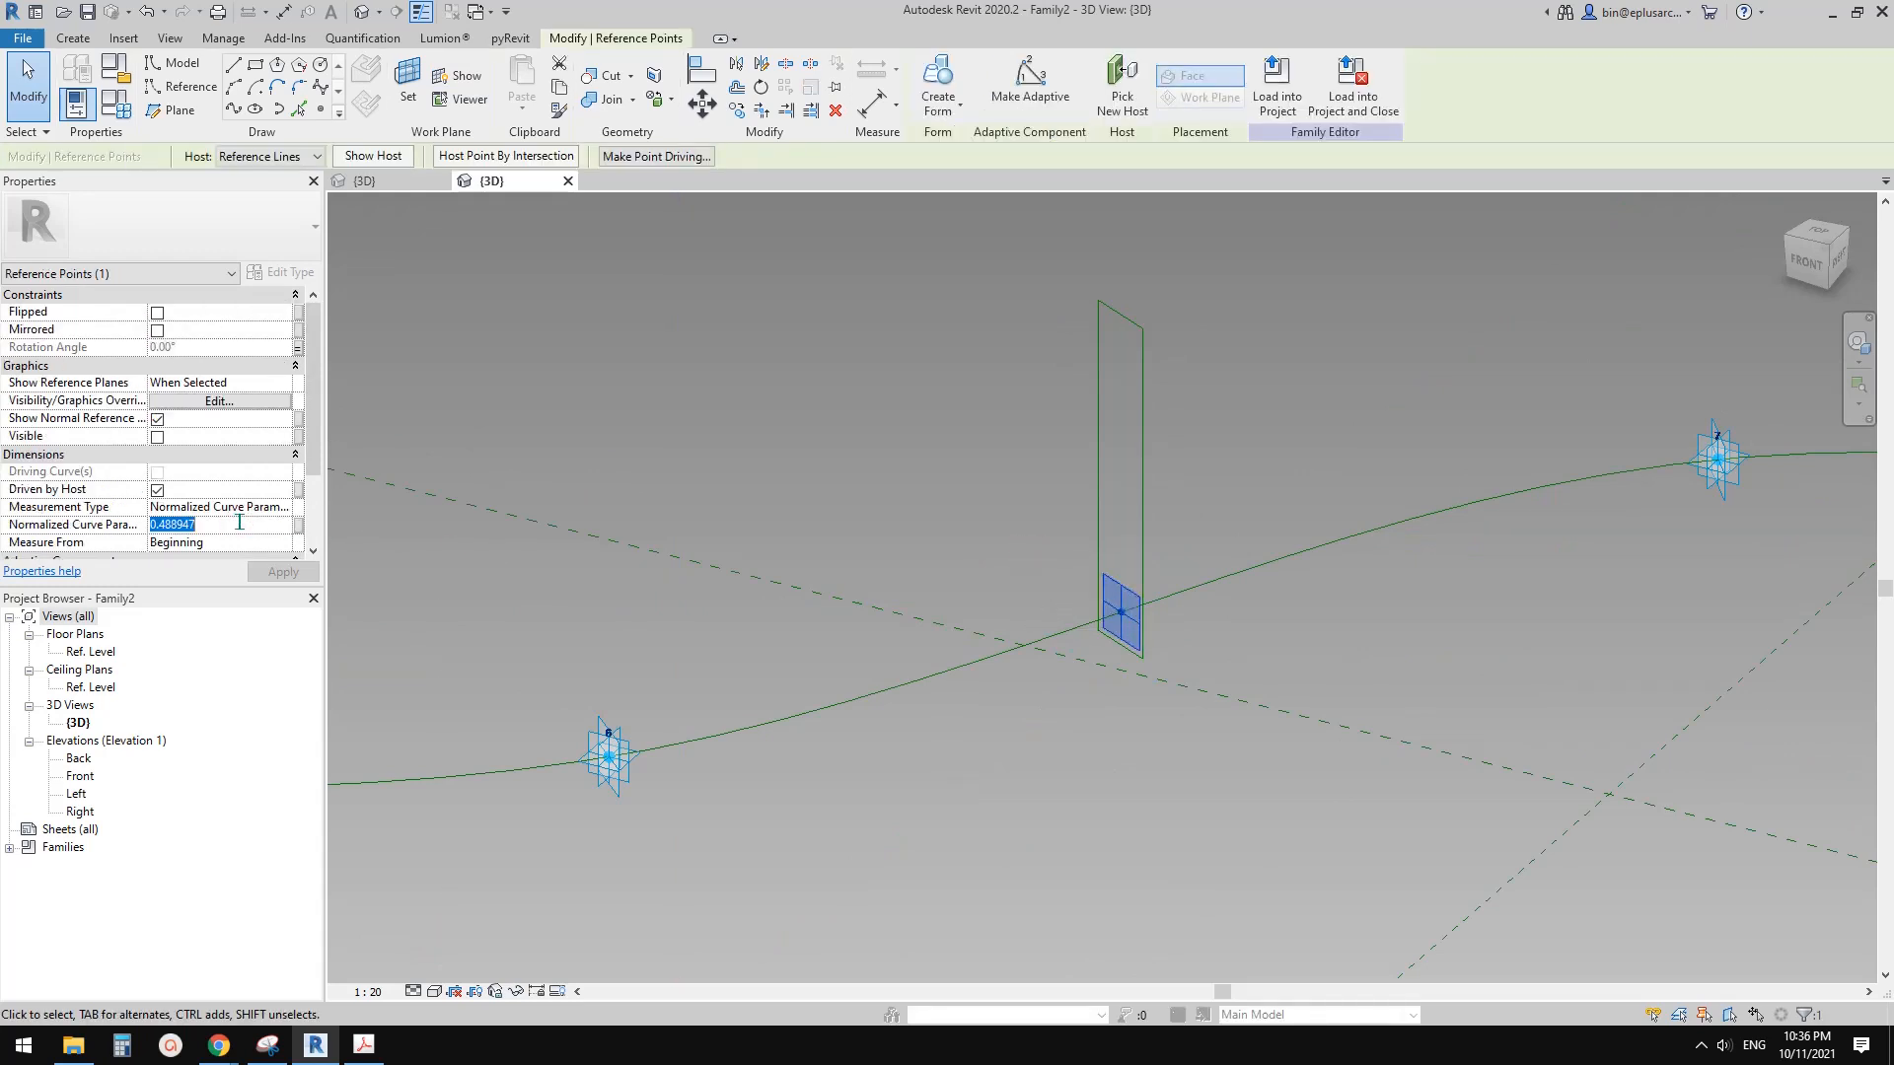
pyautogui.press('Return')
pyautogui.scroll(-8, 866, 494)
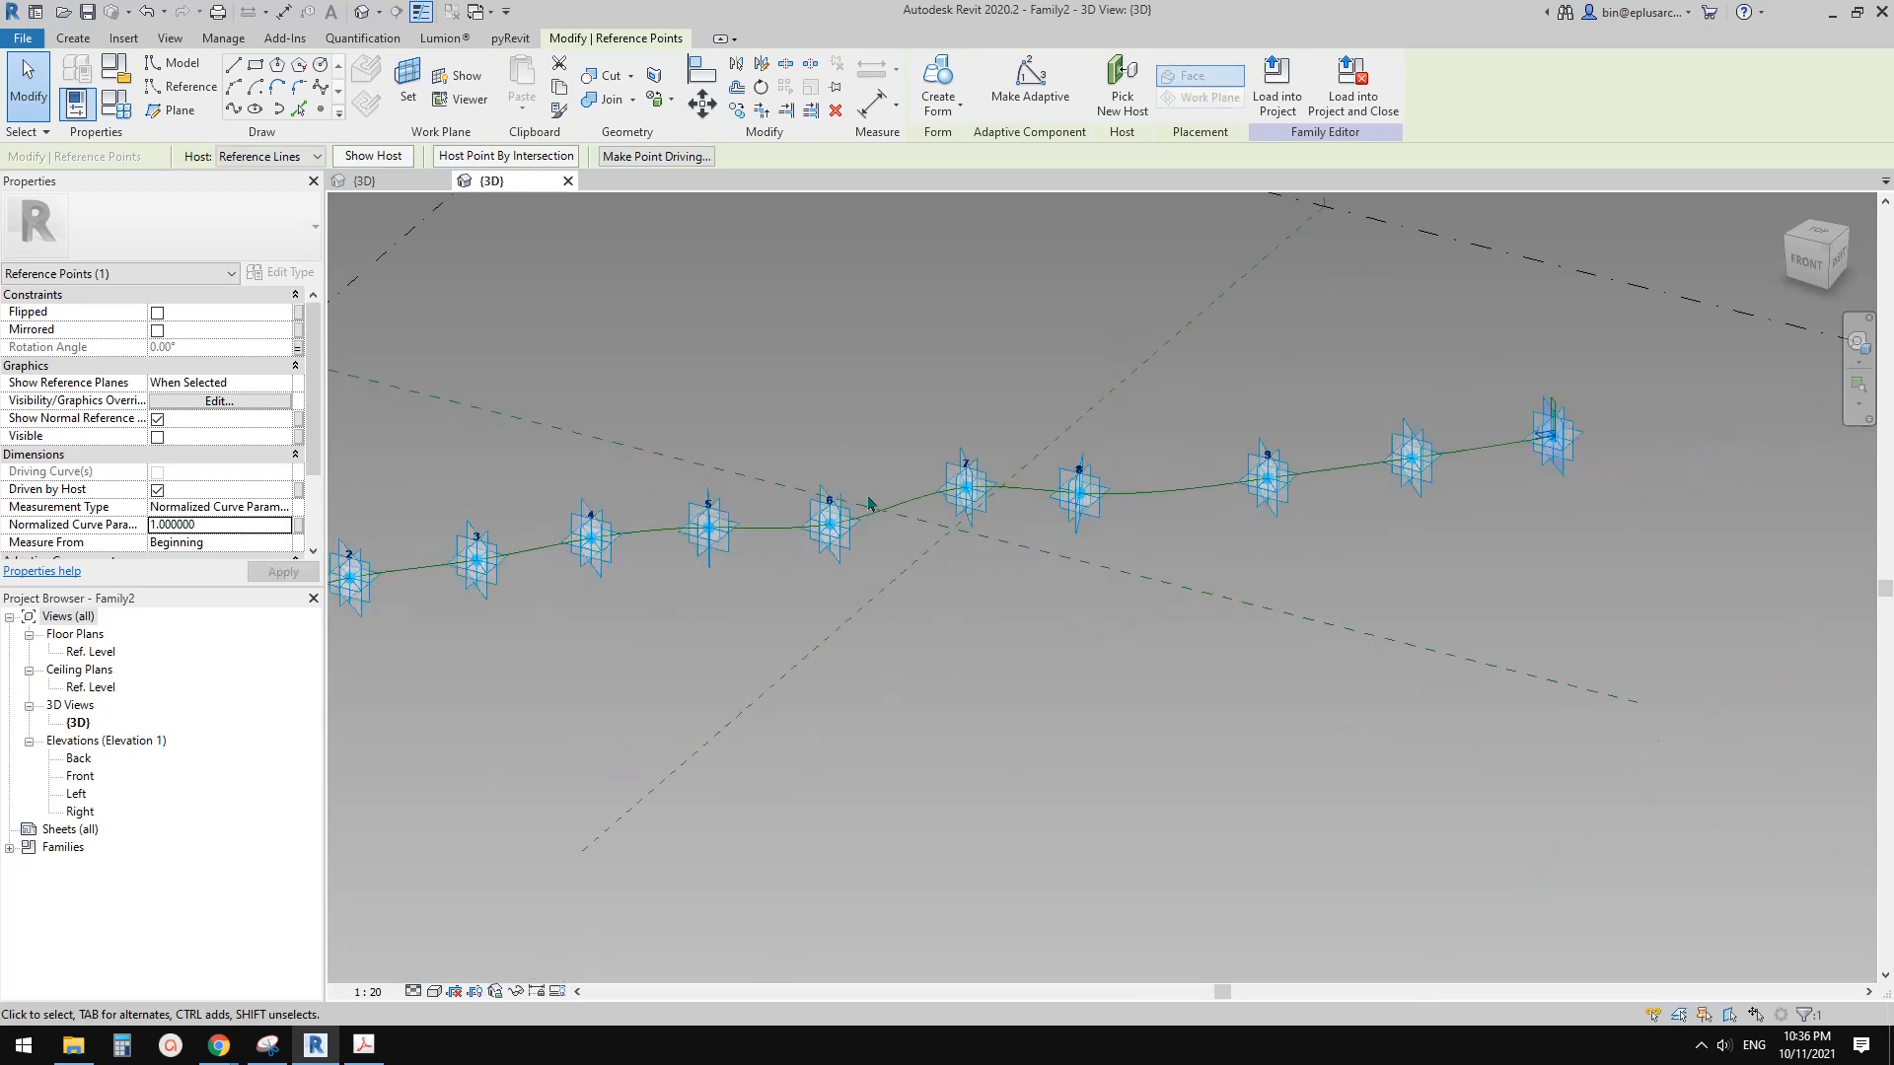
# Step: Move the original profile to the spline's start by setting its host point's normalized curve parameter to 0
pyautogui.moveTo(868, 508); pyautogui.dragTo(1219, 473, button='middle')
pyautogui.scroll(10, 834, 518)
pyautogui.press('Escape')
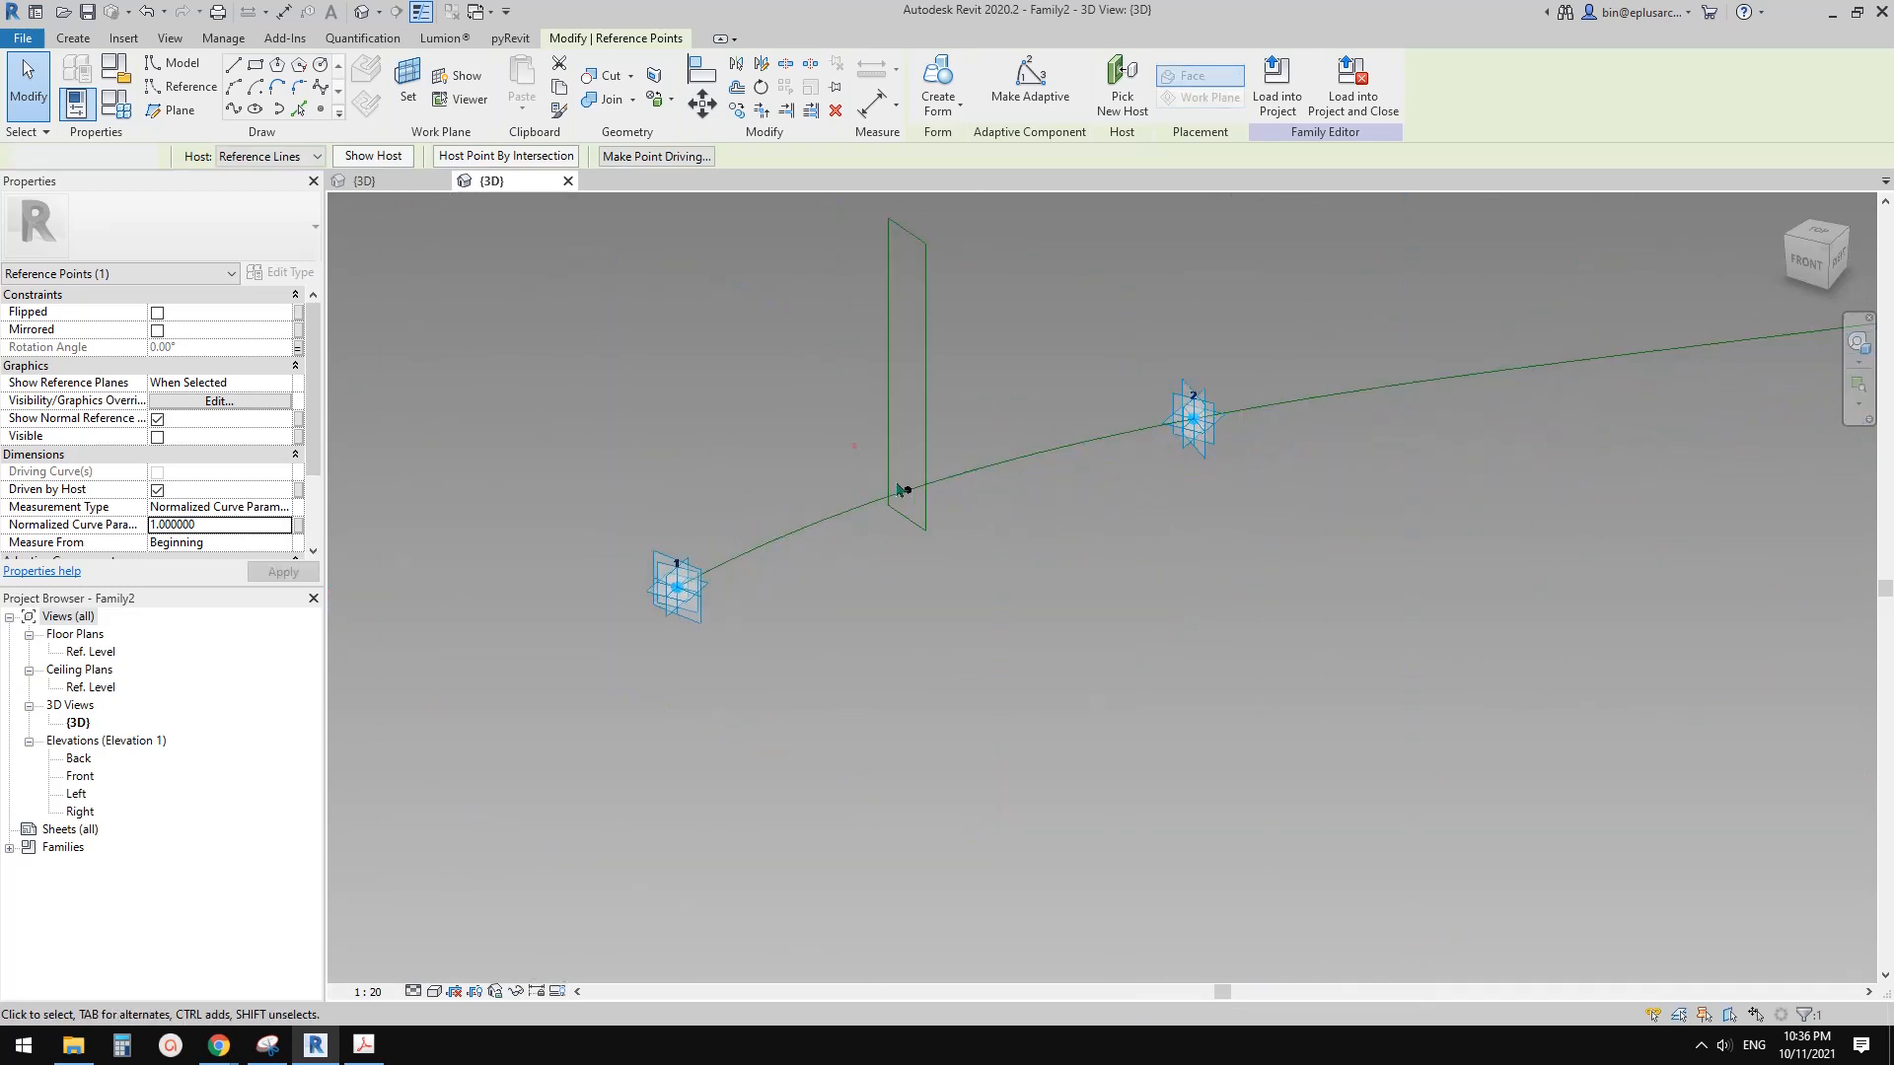
pyautogui.click(836, 514)
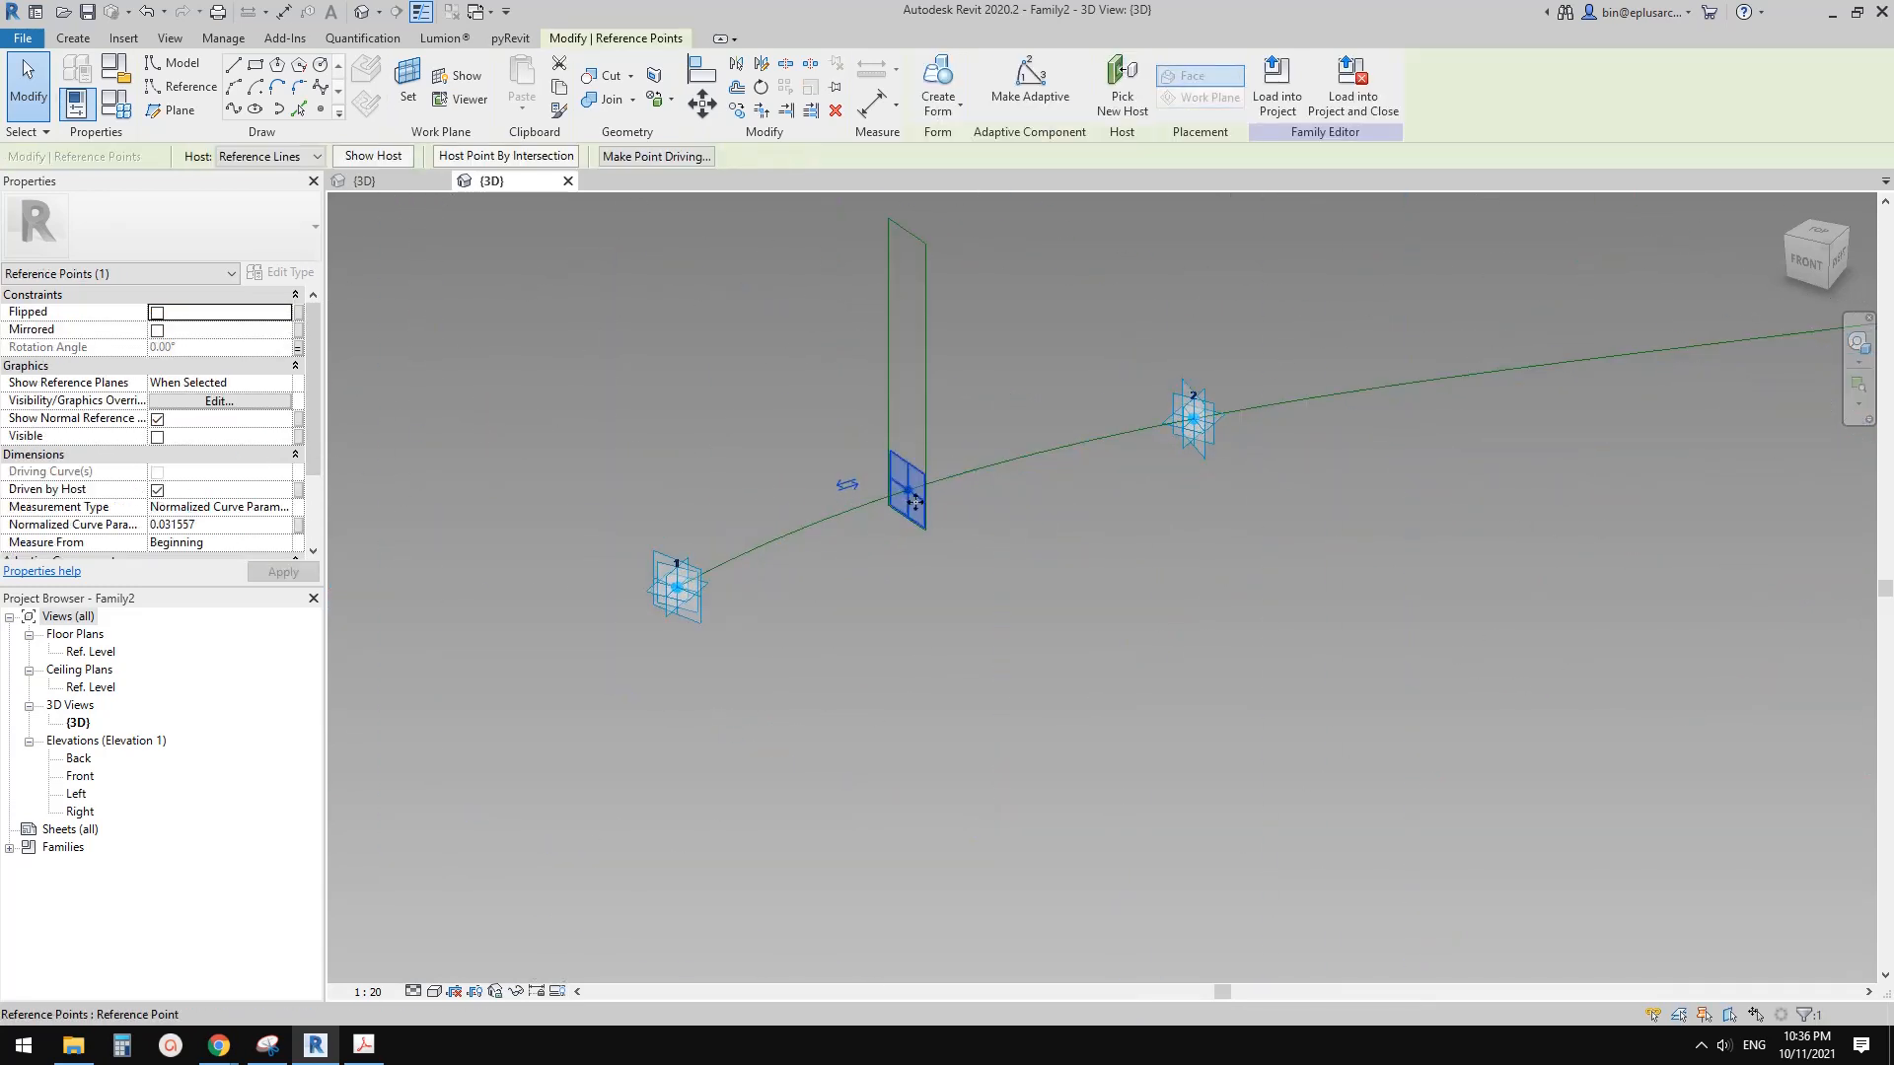
pyautogui.click(231, 525)
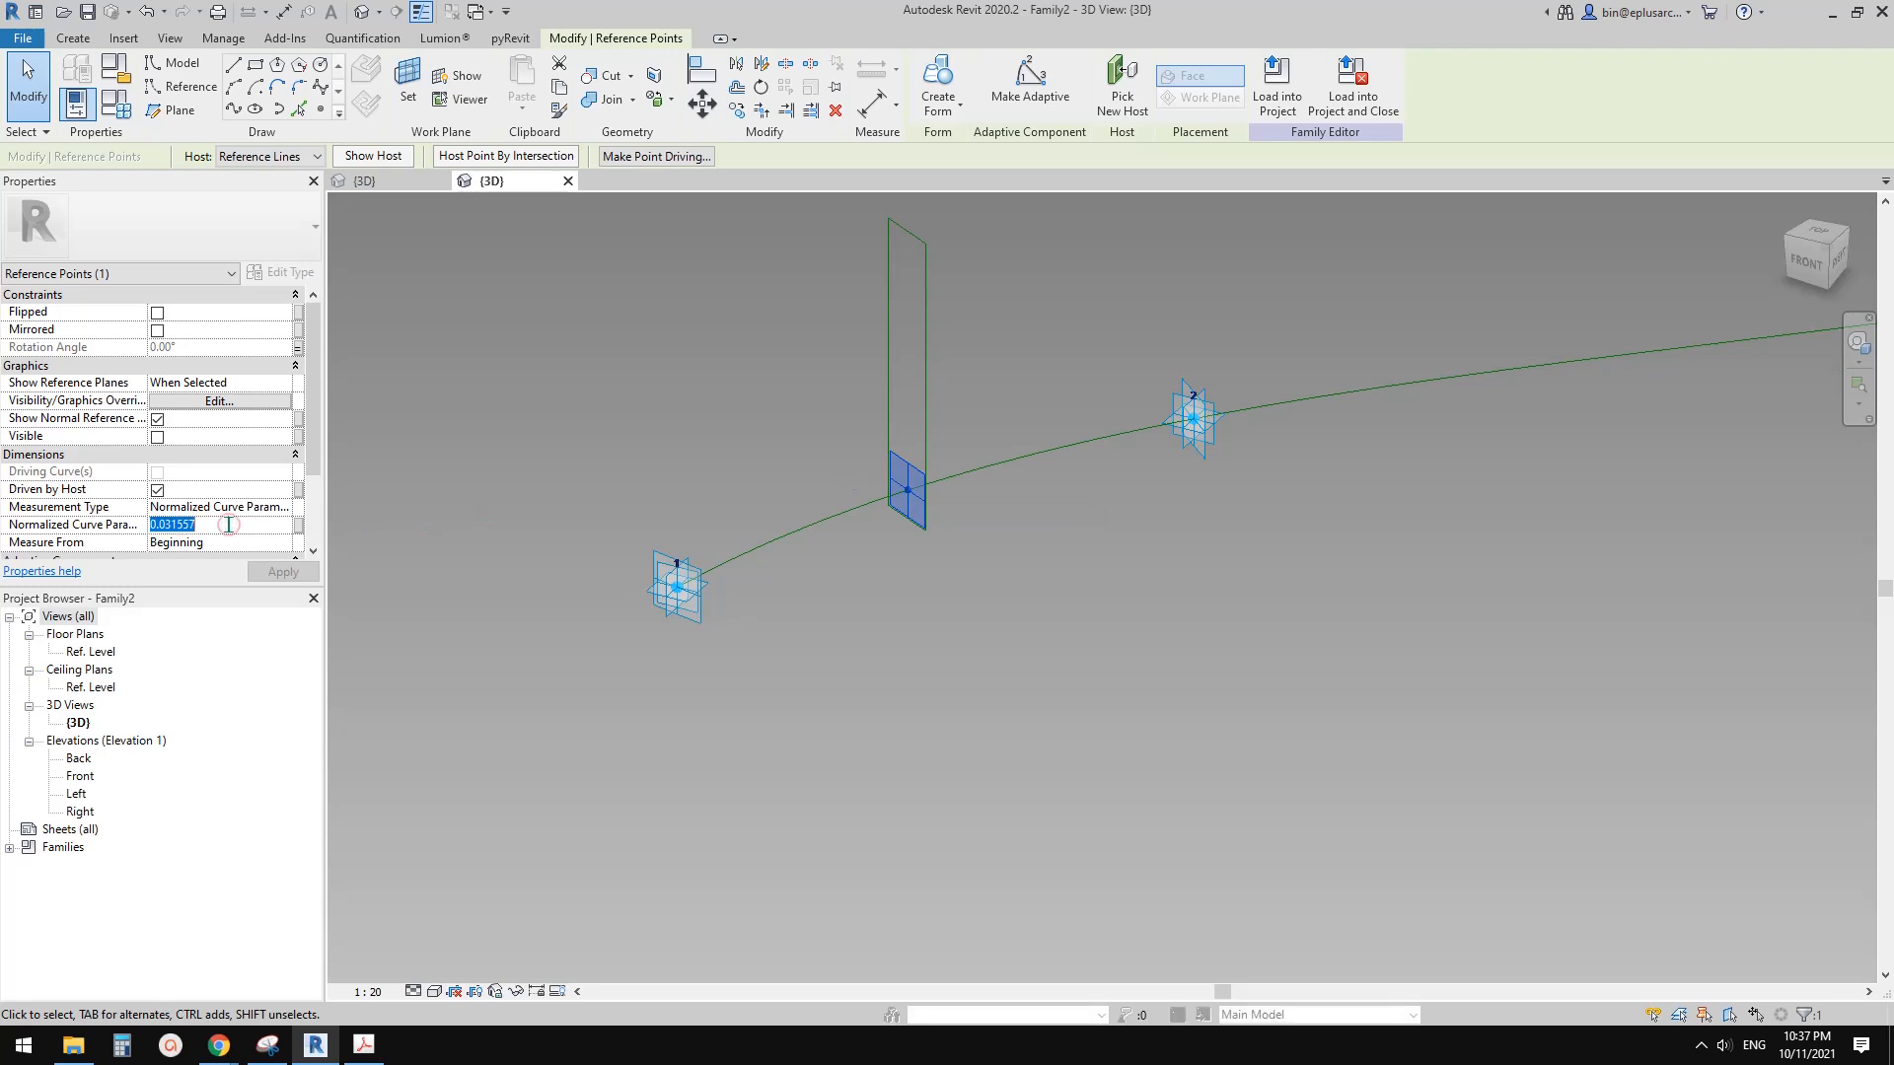
pyautogui.write('0')
pyautogui.scroll(-2, 845, 415)
pyautogui.press('Escape')
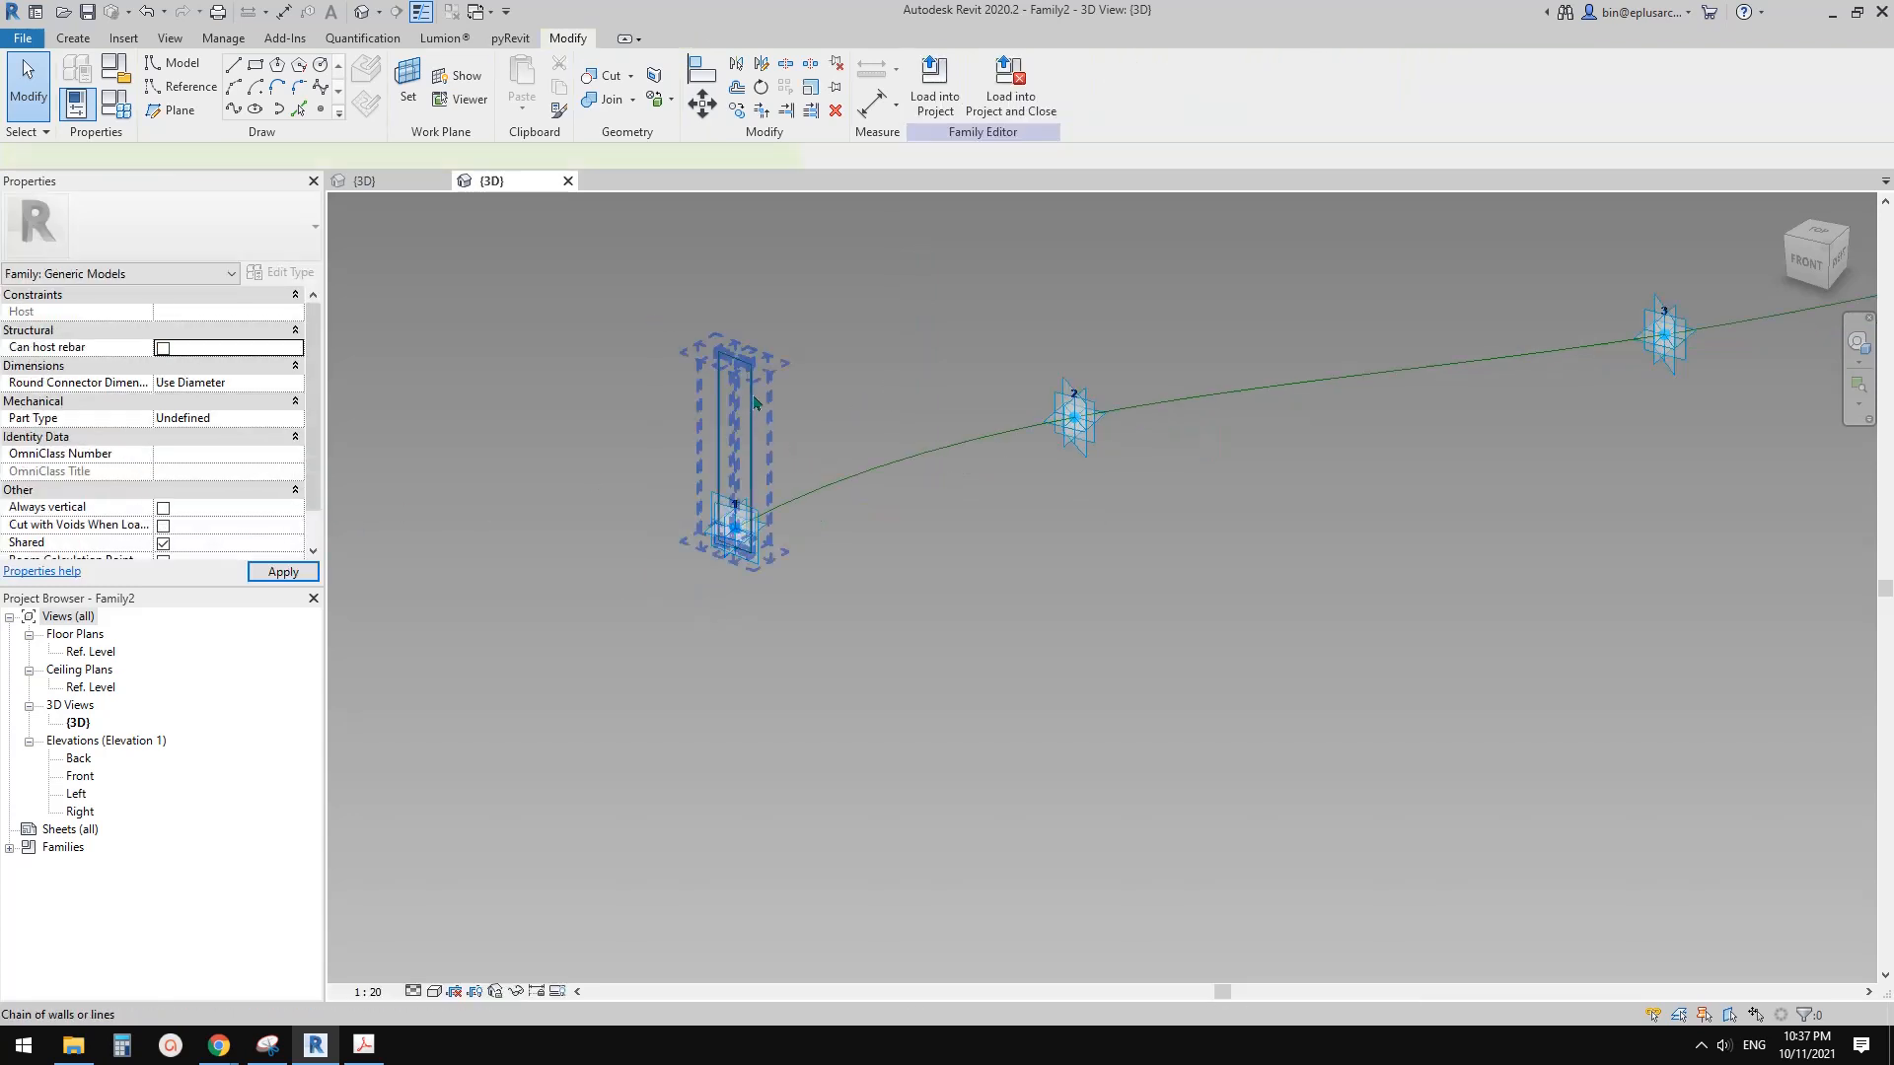
# Step: Create a solid form from the two end rectangles and the spline path
pyautogui.click(755, 402)
pyautogui.scroll(-6, 757, 404)
pyautogui.moveTo(1357, 408); pyautogui.dragTo(804, 487, button='middle')
pyautogui.keyDown('ctrl'); pyautogui.click(840, 406); pyautogui.keyUp('ctrl')
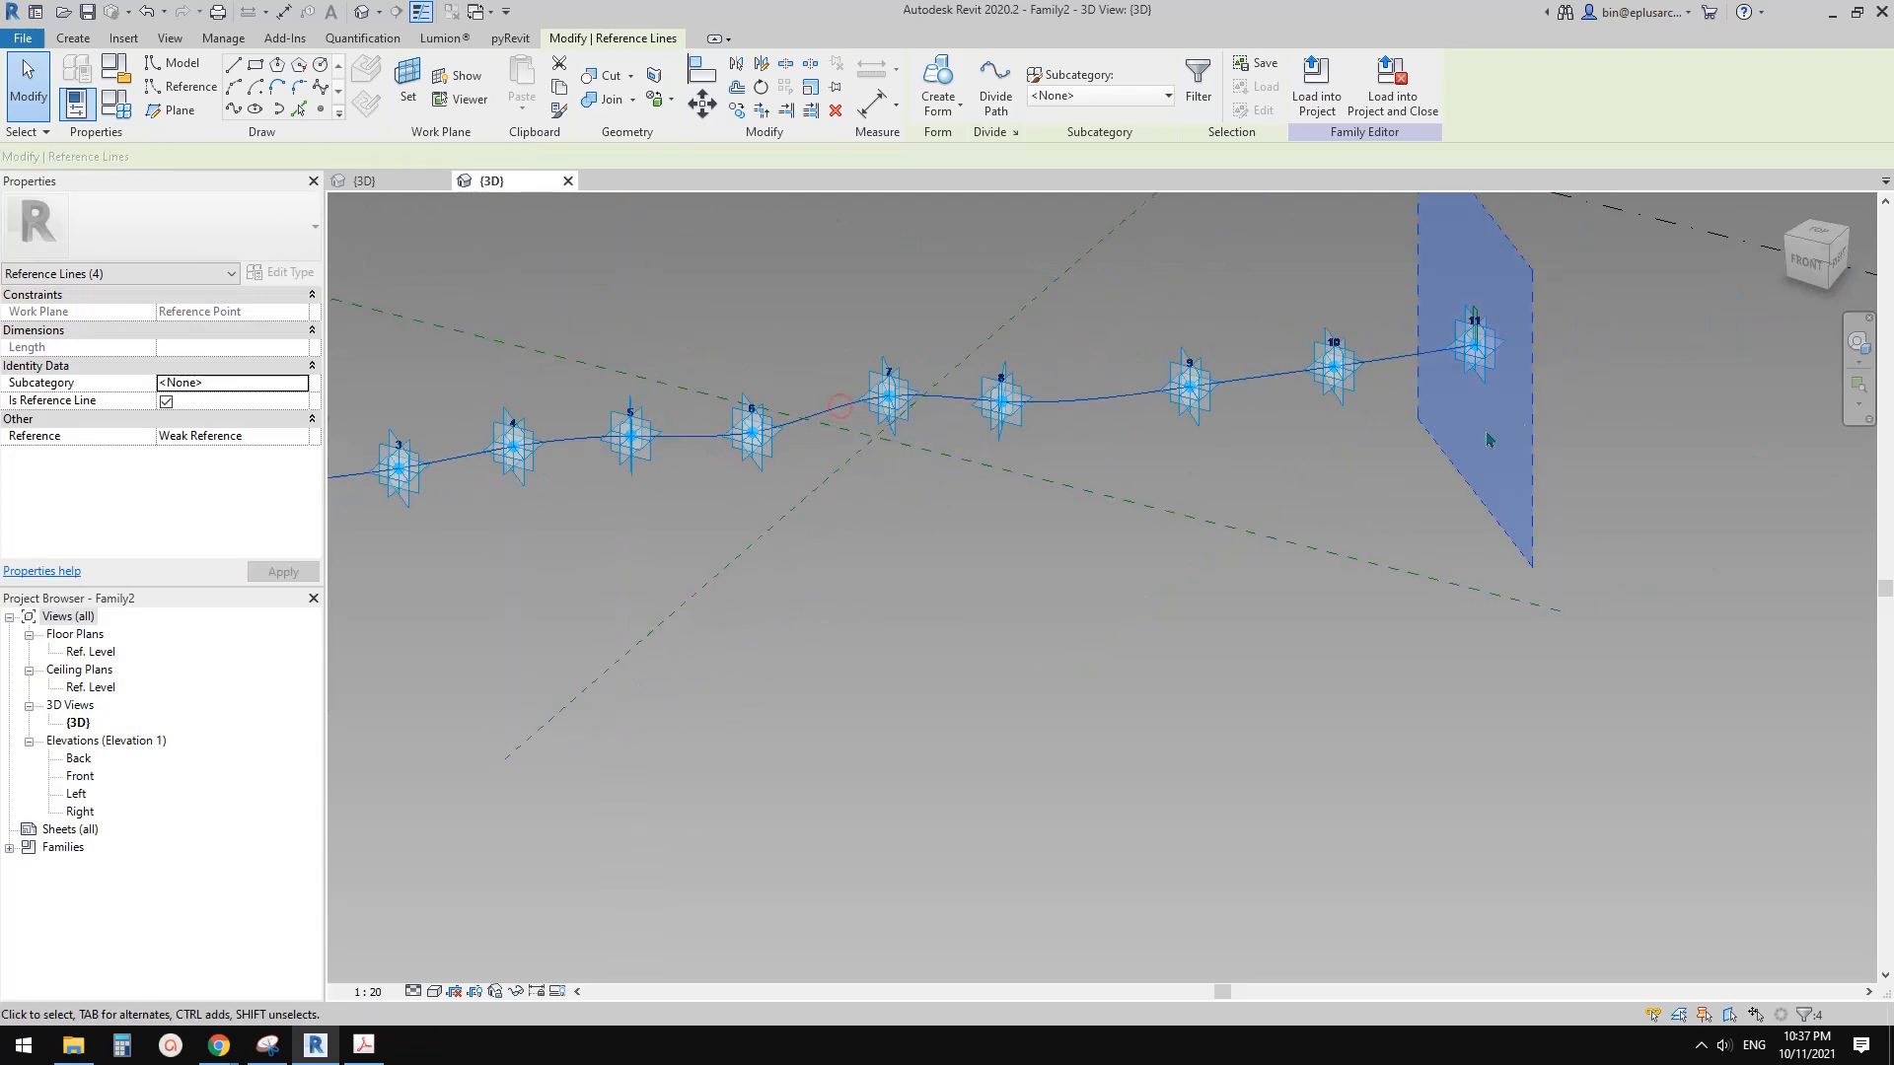
pyautogui.scroll(5, 1335, 355)
pyautogui.keyDown('ctrl'); pyautogui.click(1257, 341); pyautogui.keyUp('ctrl')
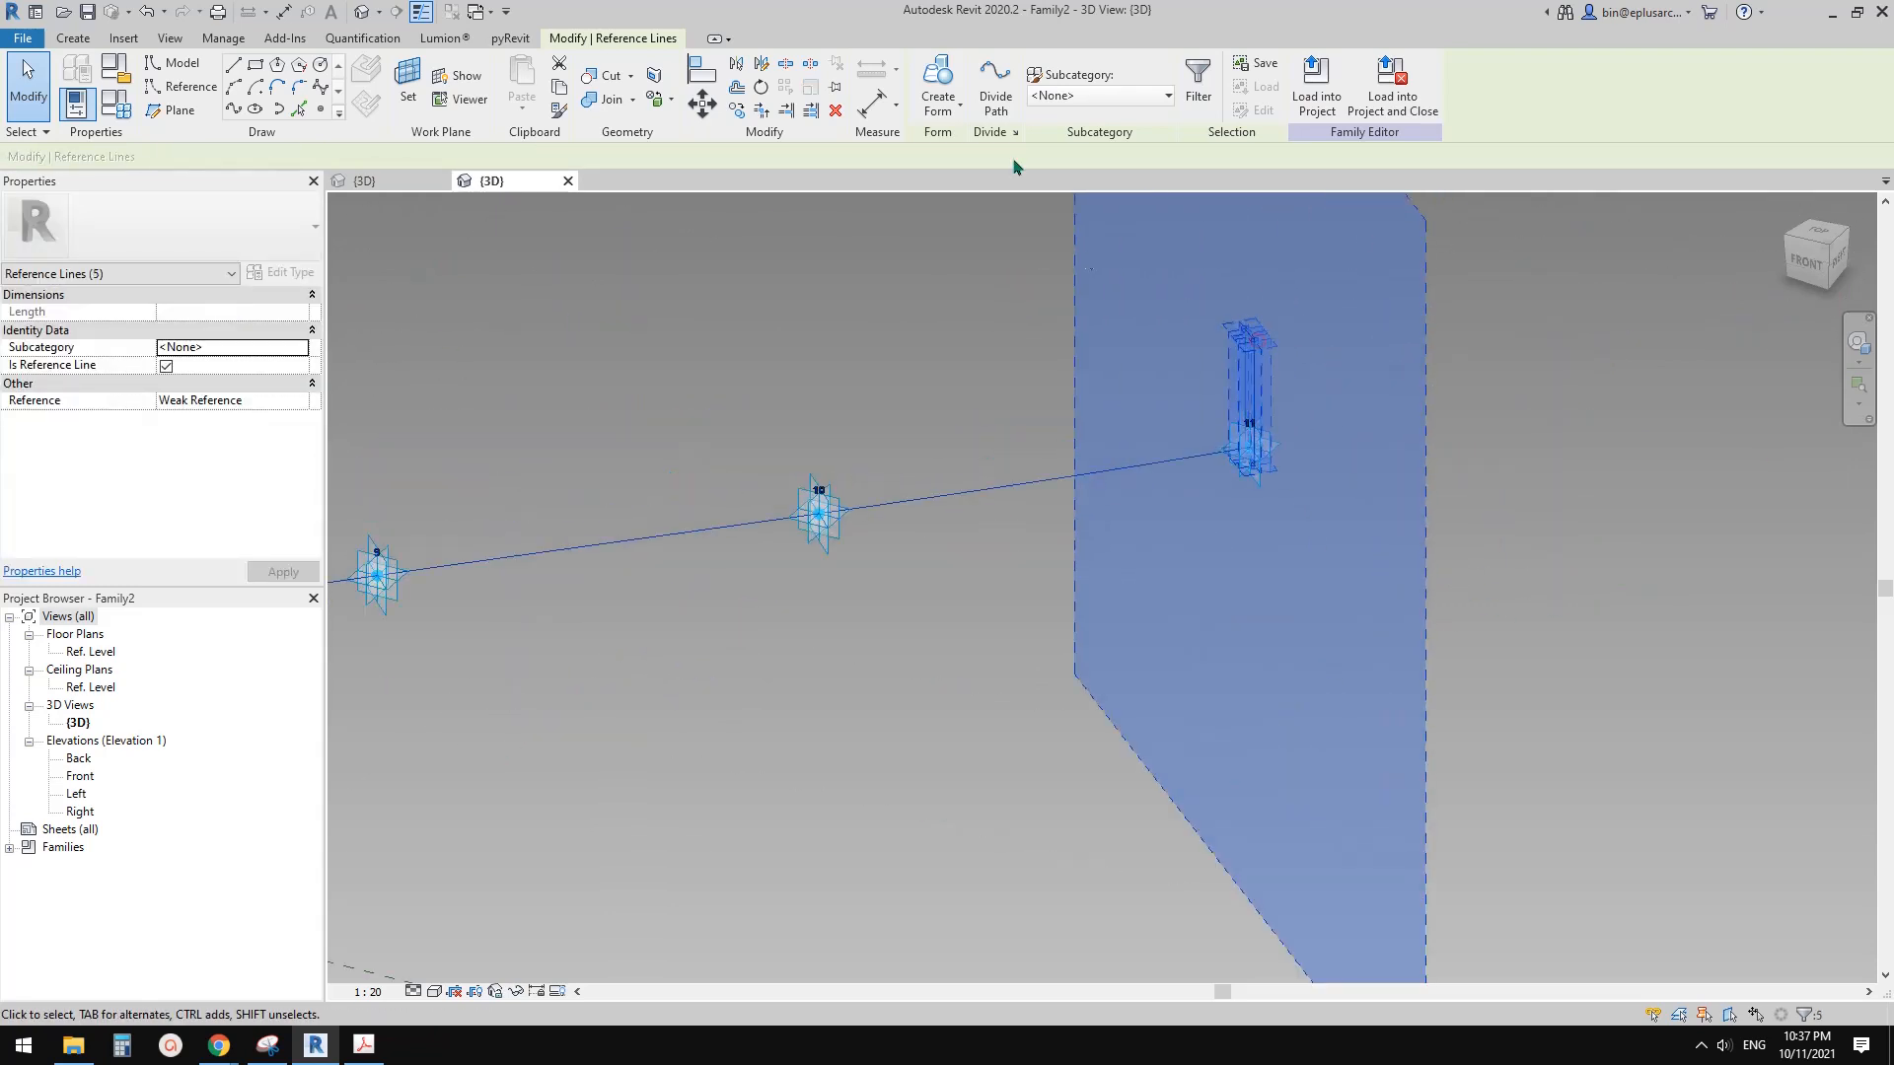
pyautogui.click(944, 87)
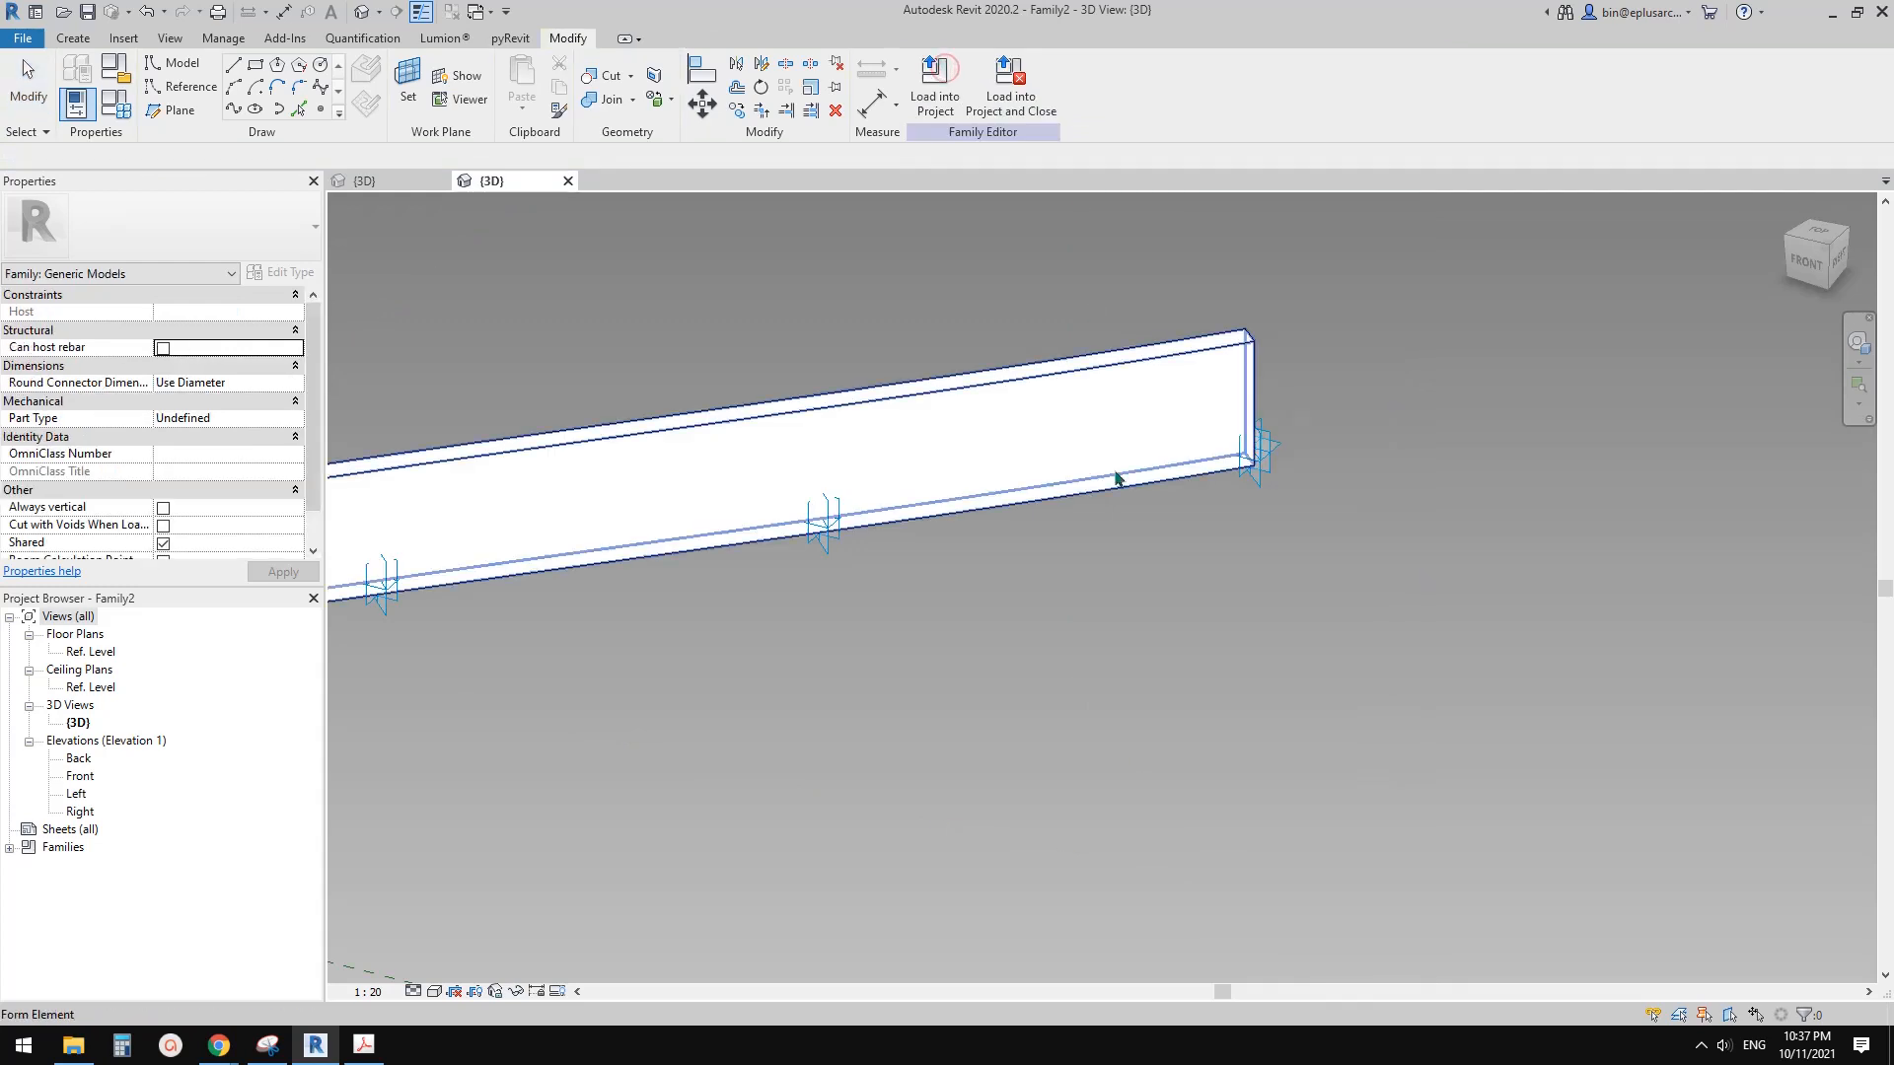
# Step: Load the adaptive band family into the Family1 mass and cancel the component placement that starts
pyautogui.scroll(-3, 1211, 439)
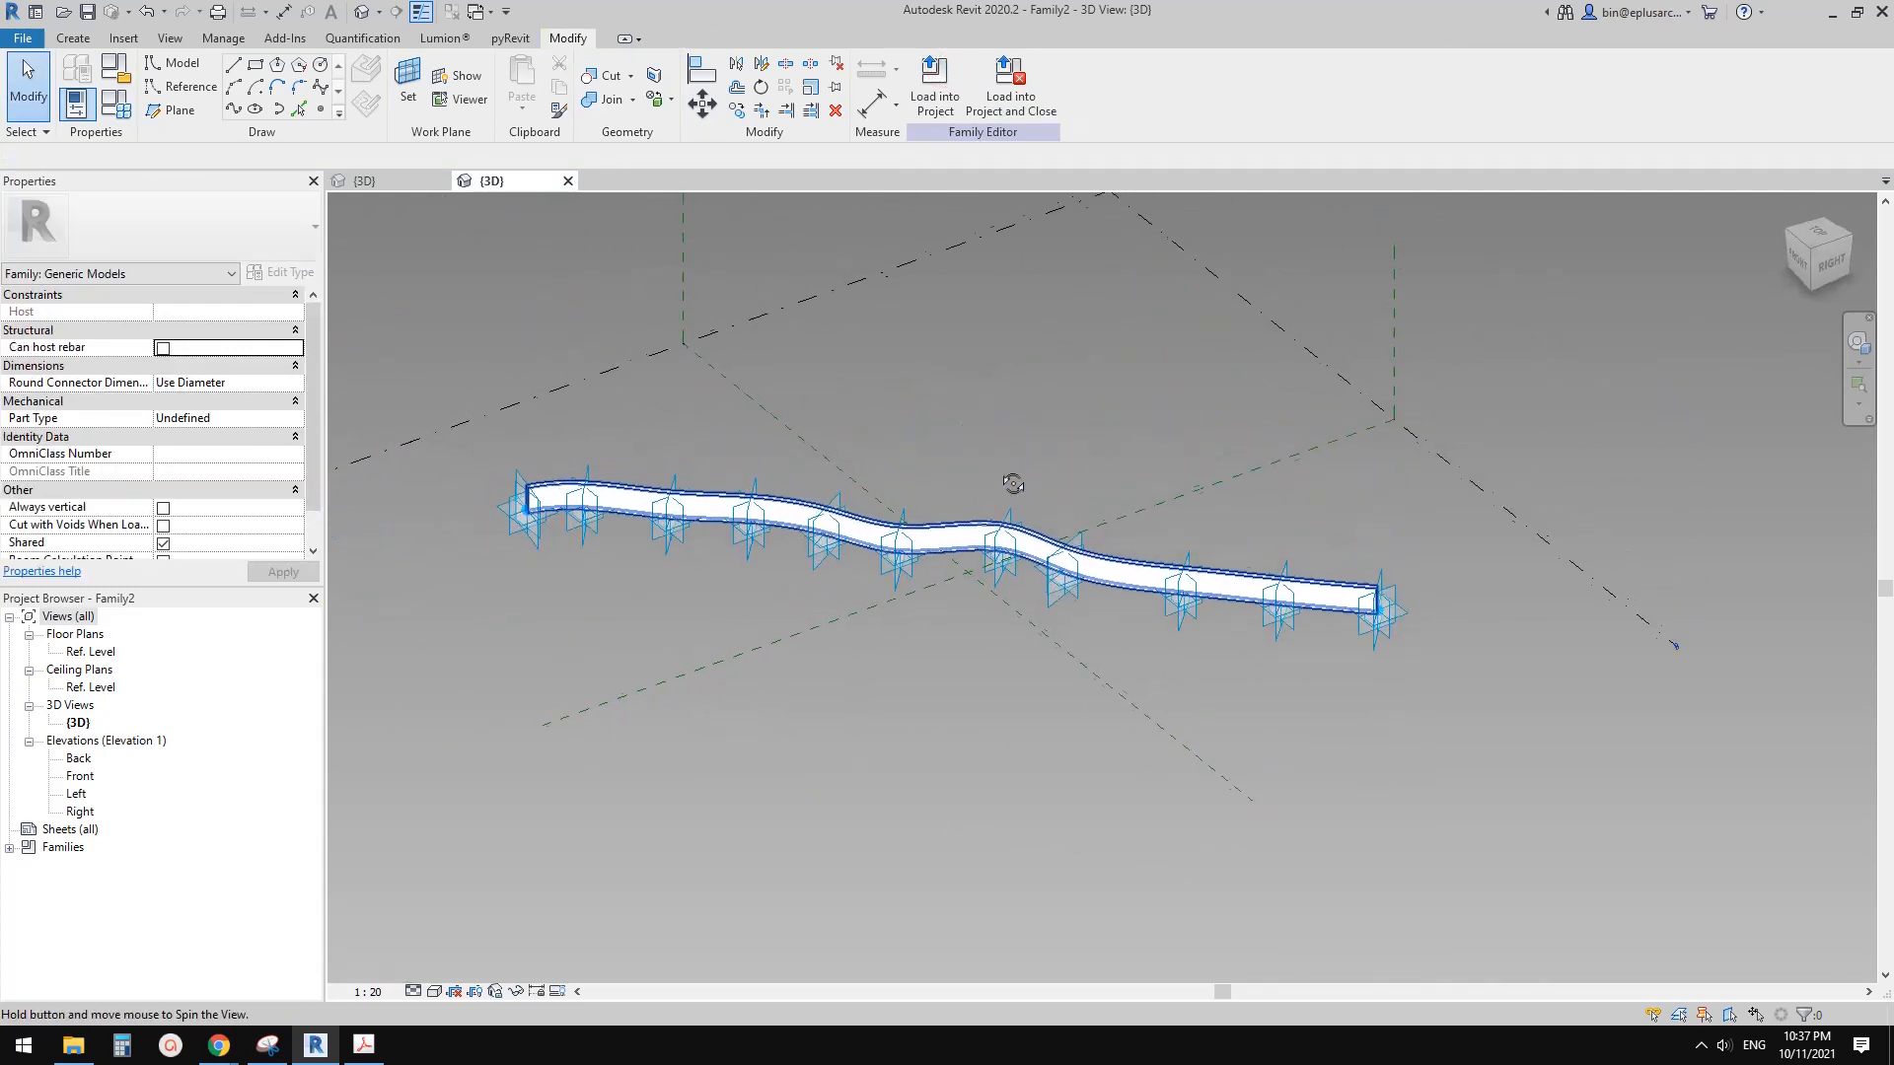
pyautogui.keyDown('shift'); pyautogui.moveTo(1209, 439); pyautogui.dragTo(1177, 438, button='middle'); pyautogui.keyUp('shift')
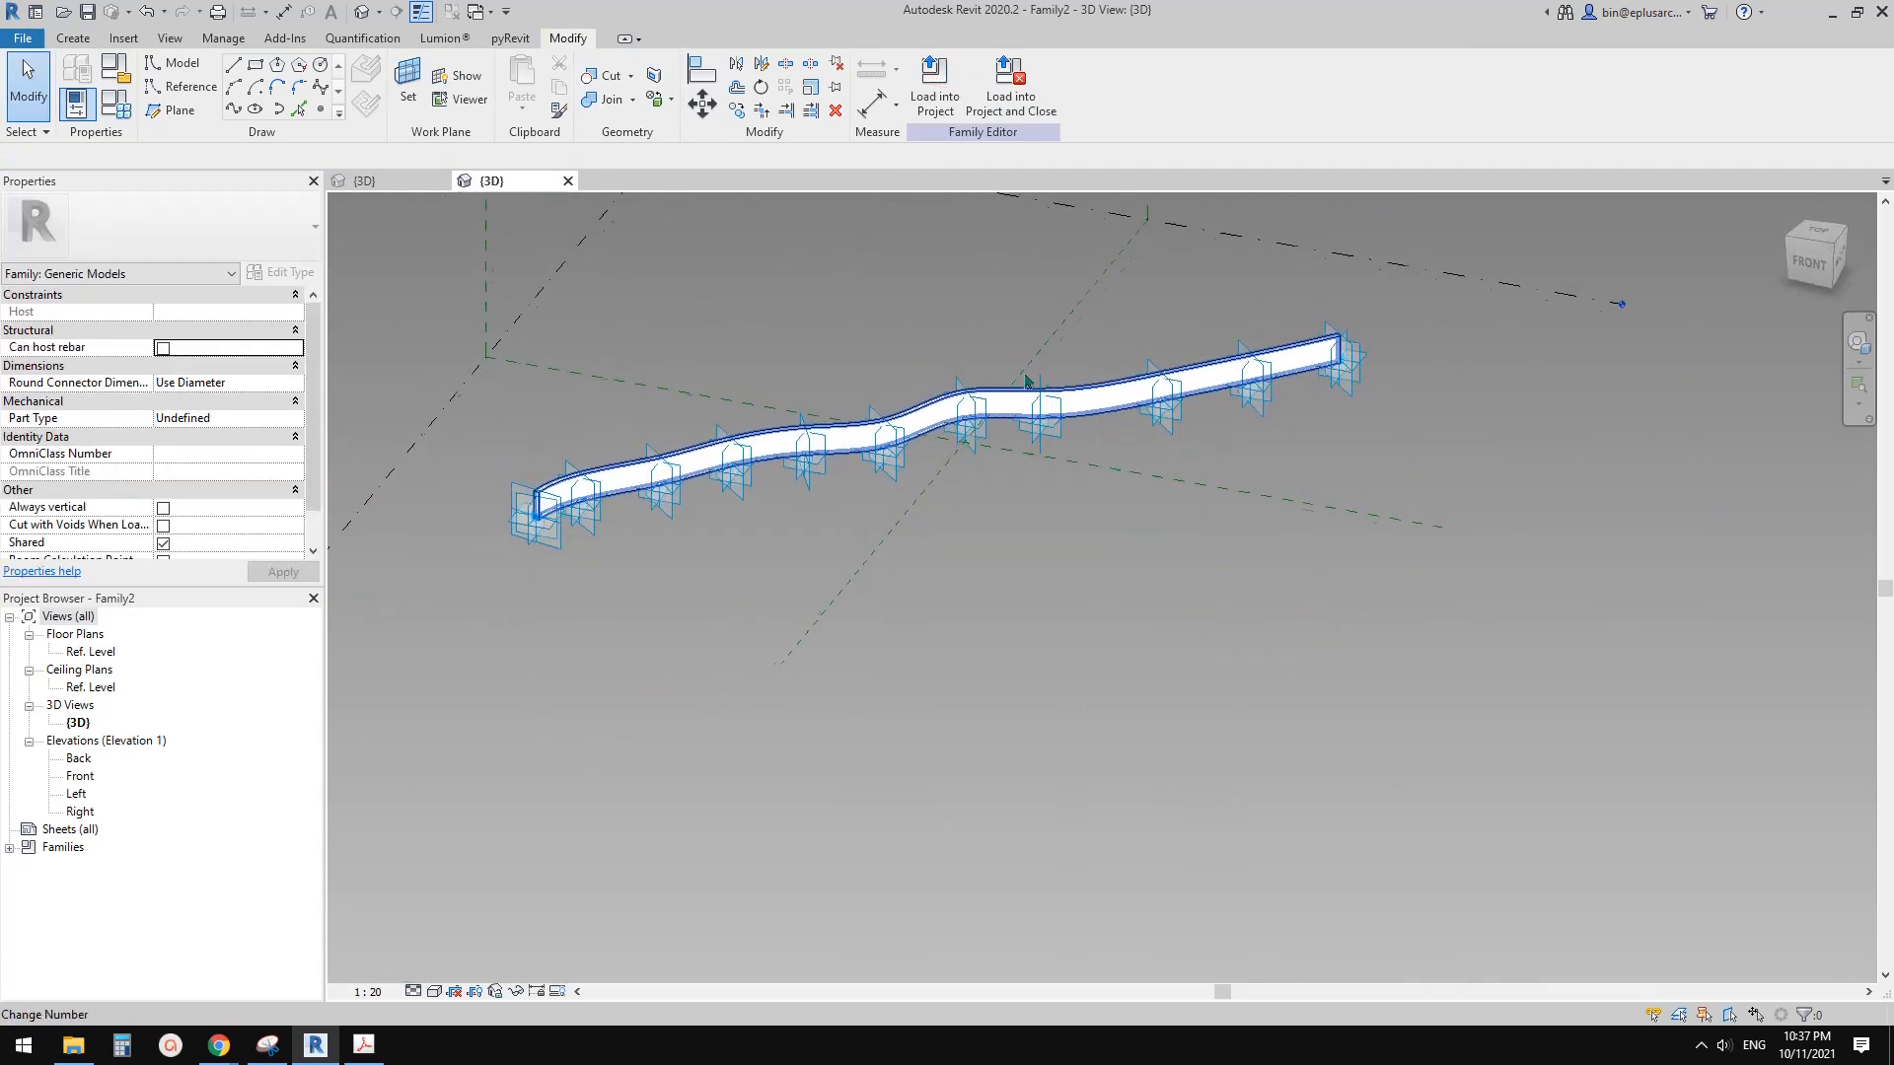
pyautogui.scroll(1, 1007, 376)
pyautogui.click(942, 98)
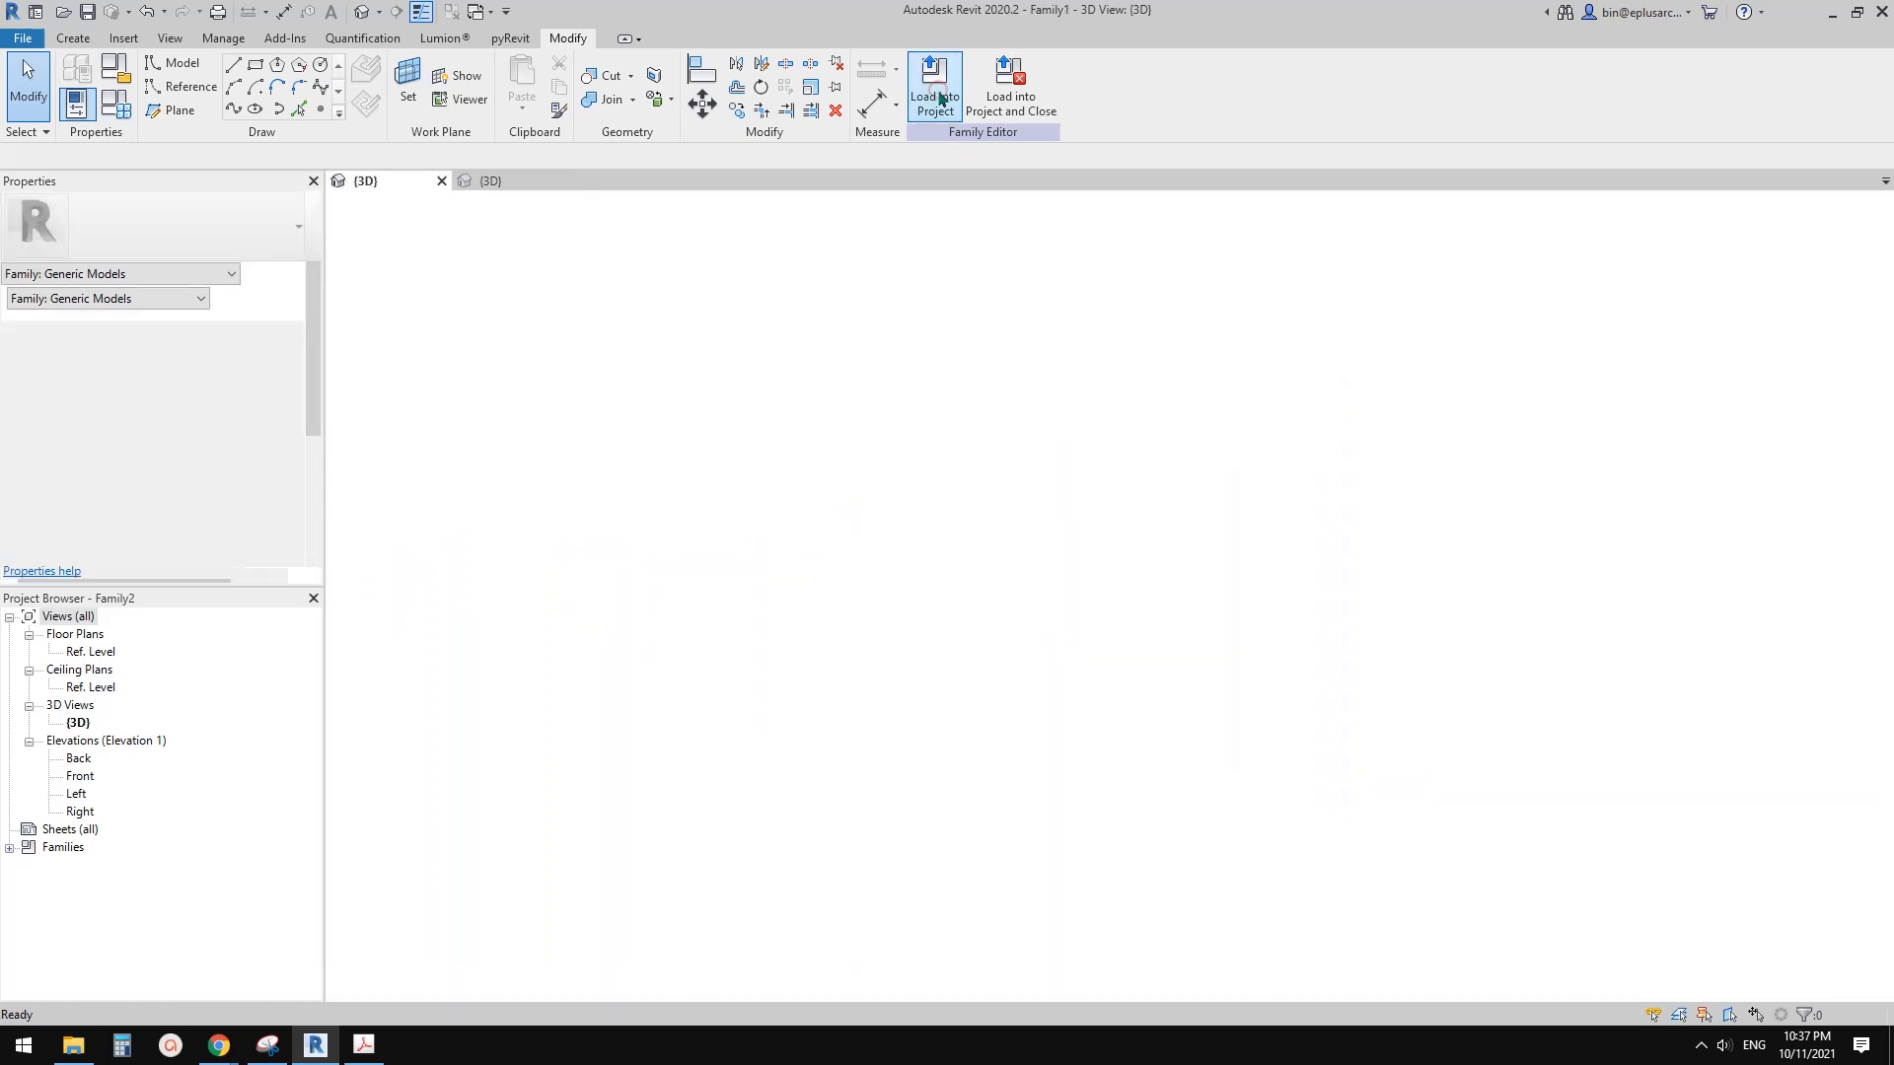
pyautogui.scroll(2, 478, 511)
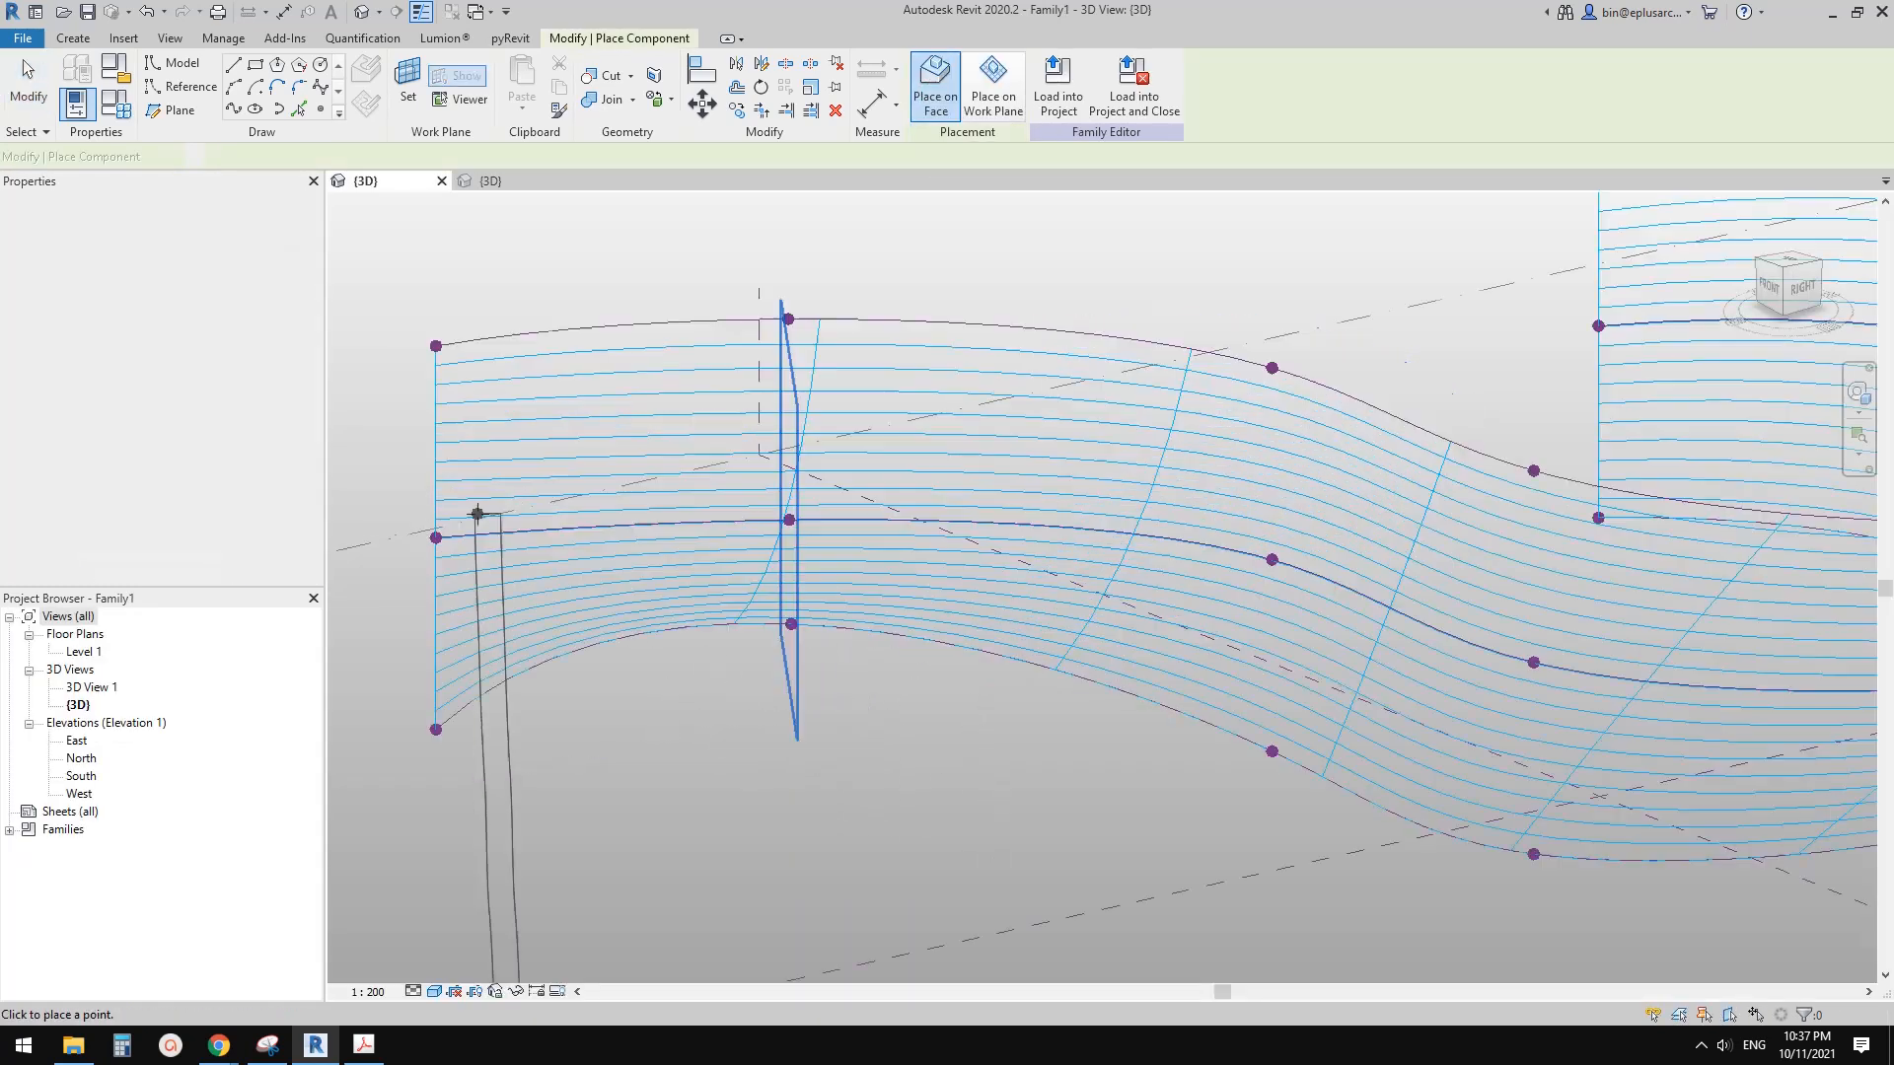
pyautogui.scroll(-2, 465, 485)
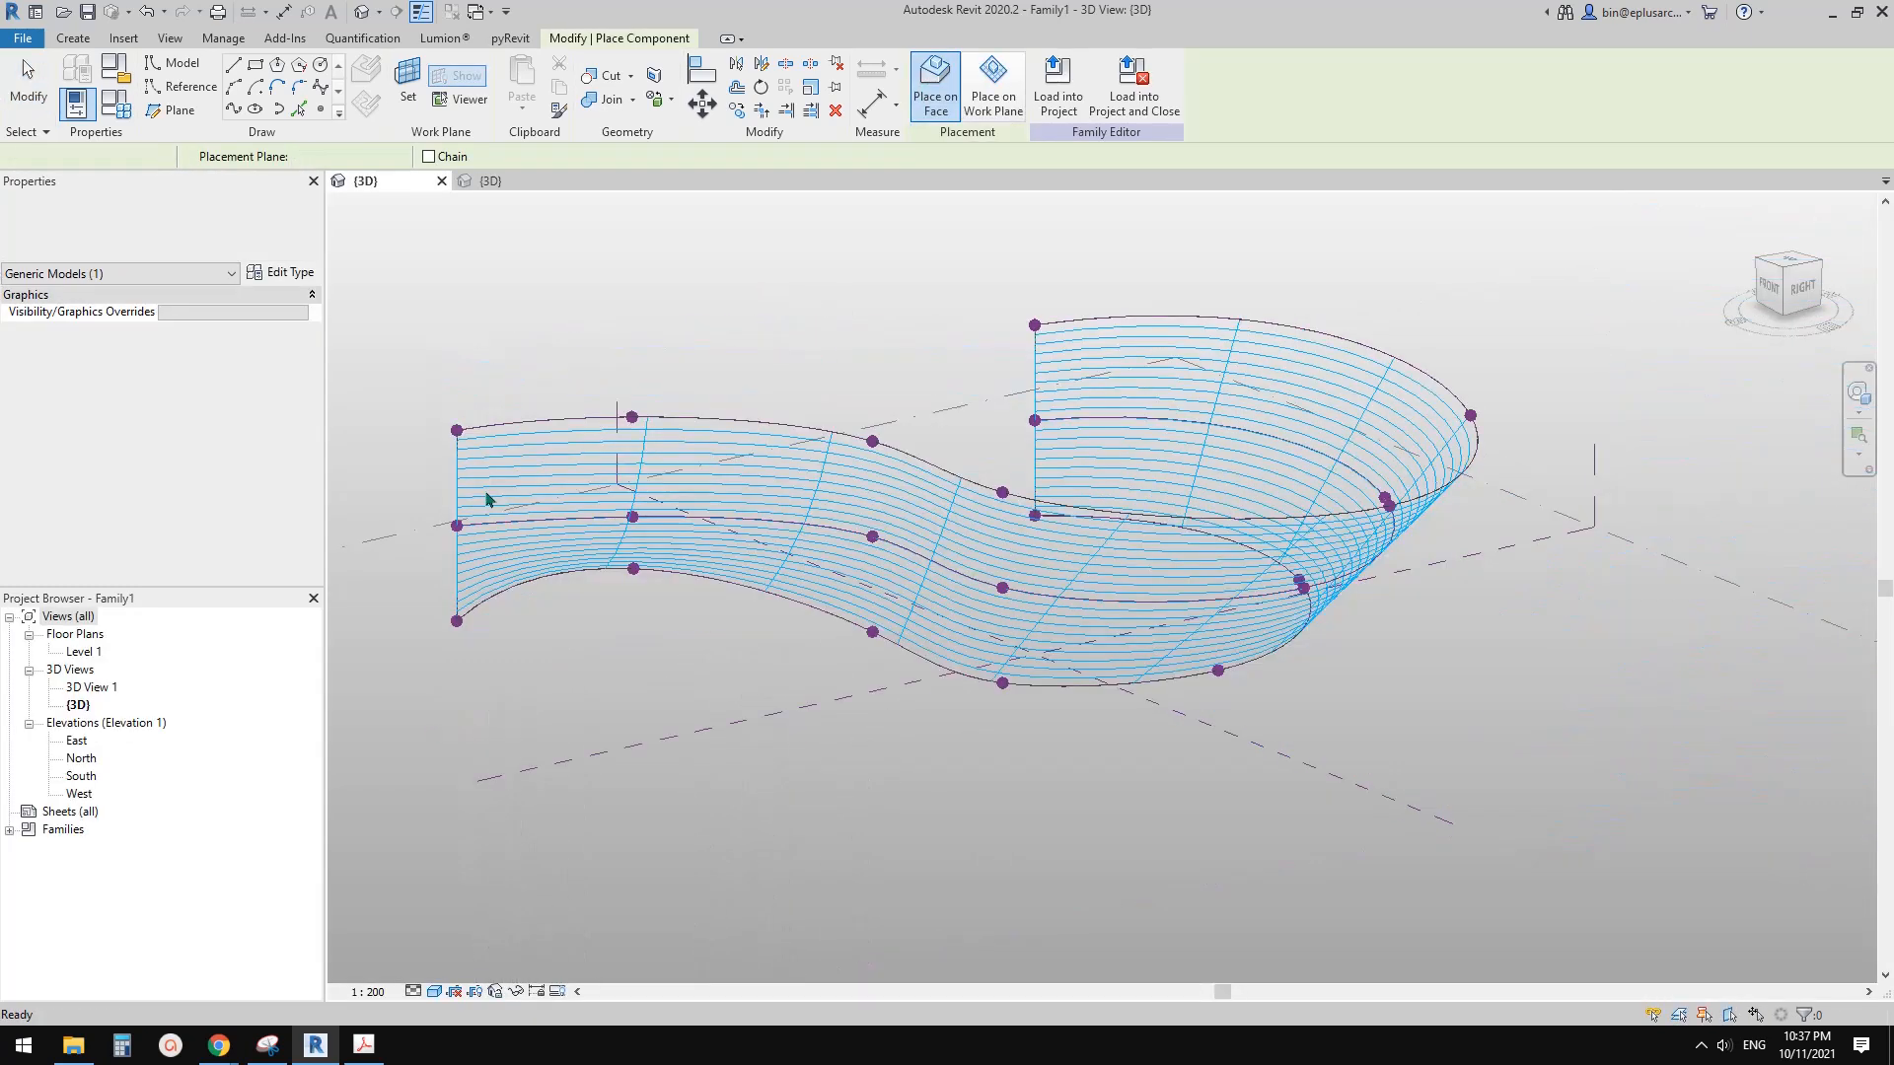
pyautogui.press('Escape')
# Step: Turn on the display of nodes in the divided surface's surface representation
pyautogui.scroll(2, 492, 494)
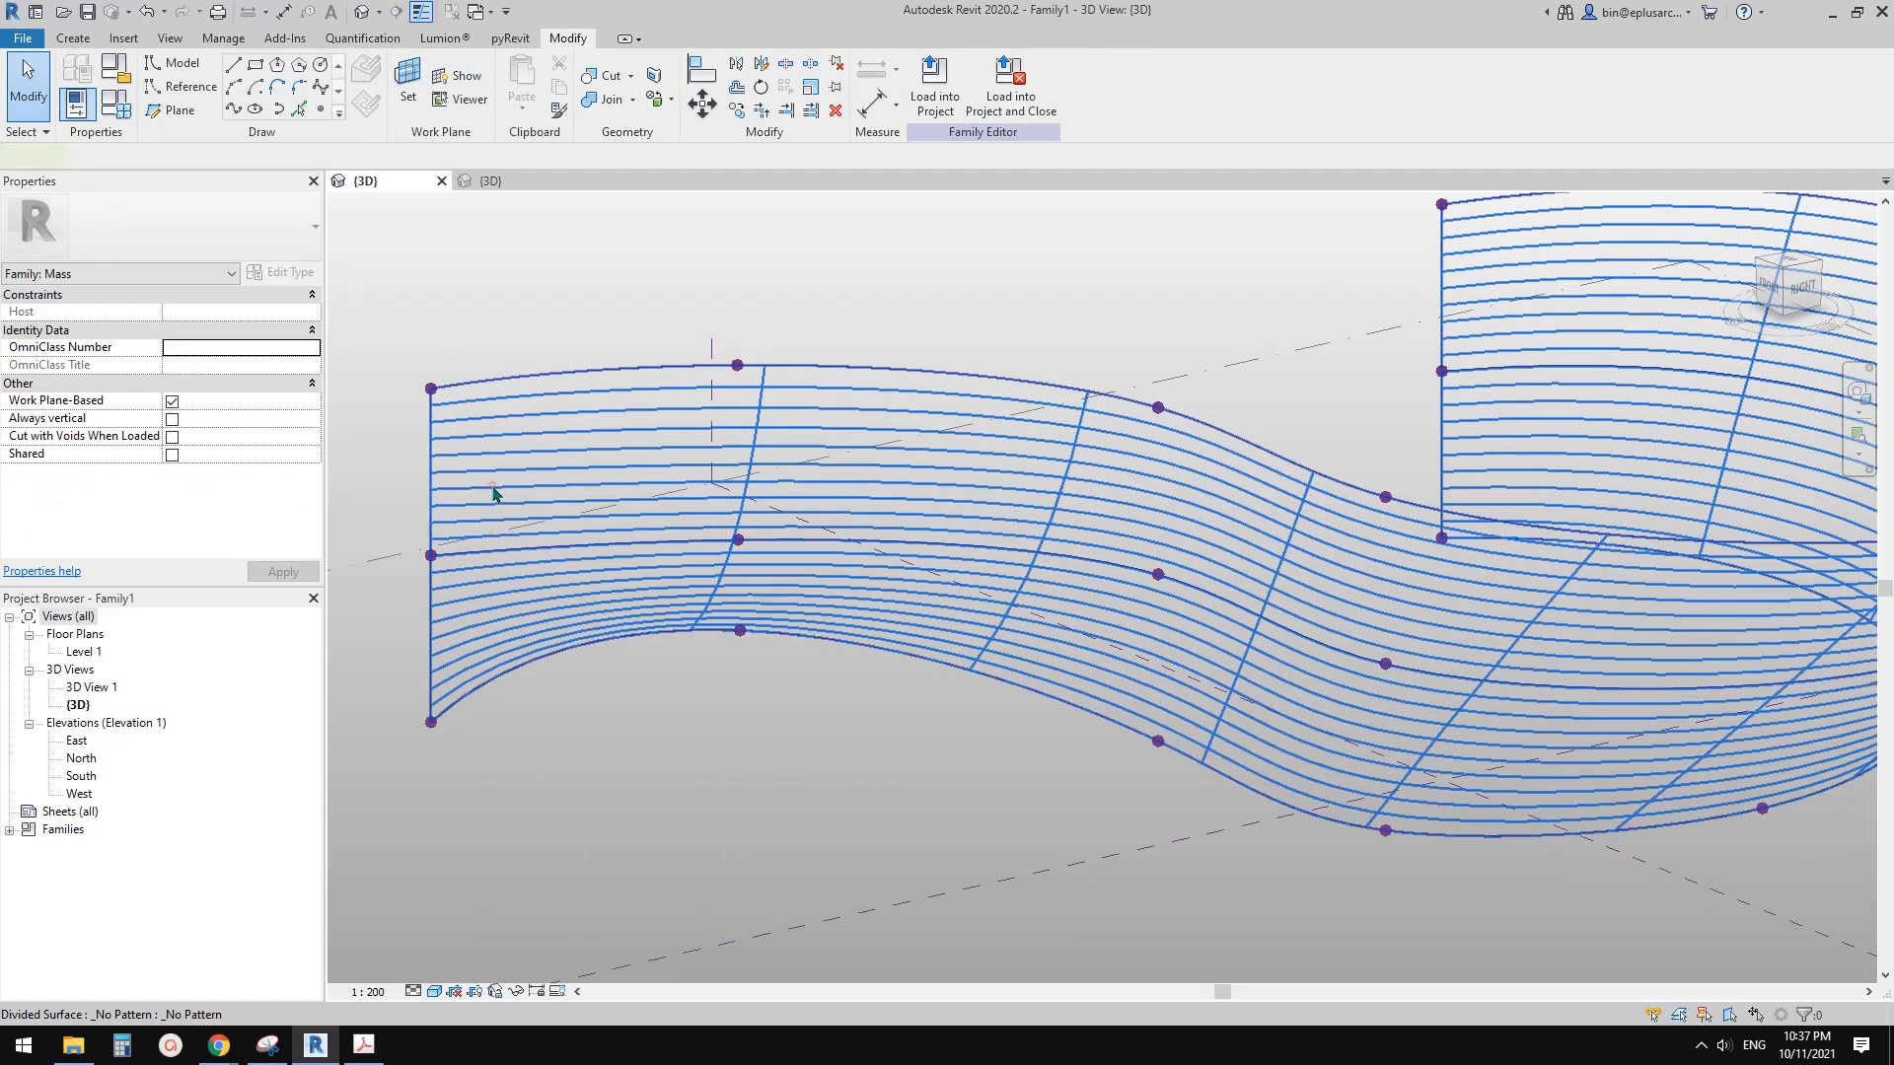
pyautogui.click(493, 493)
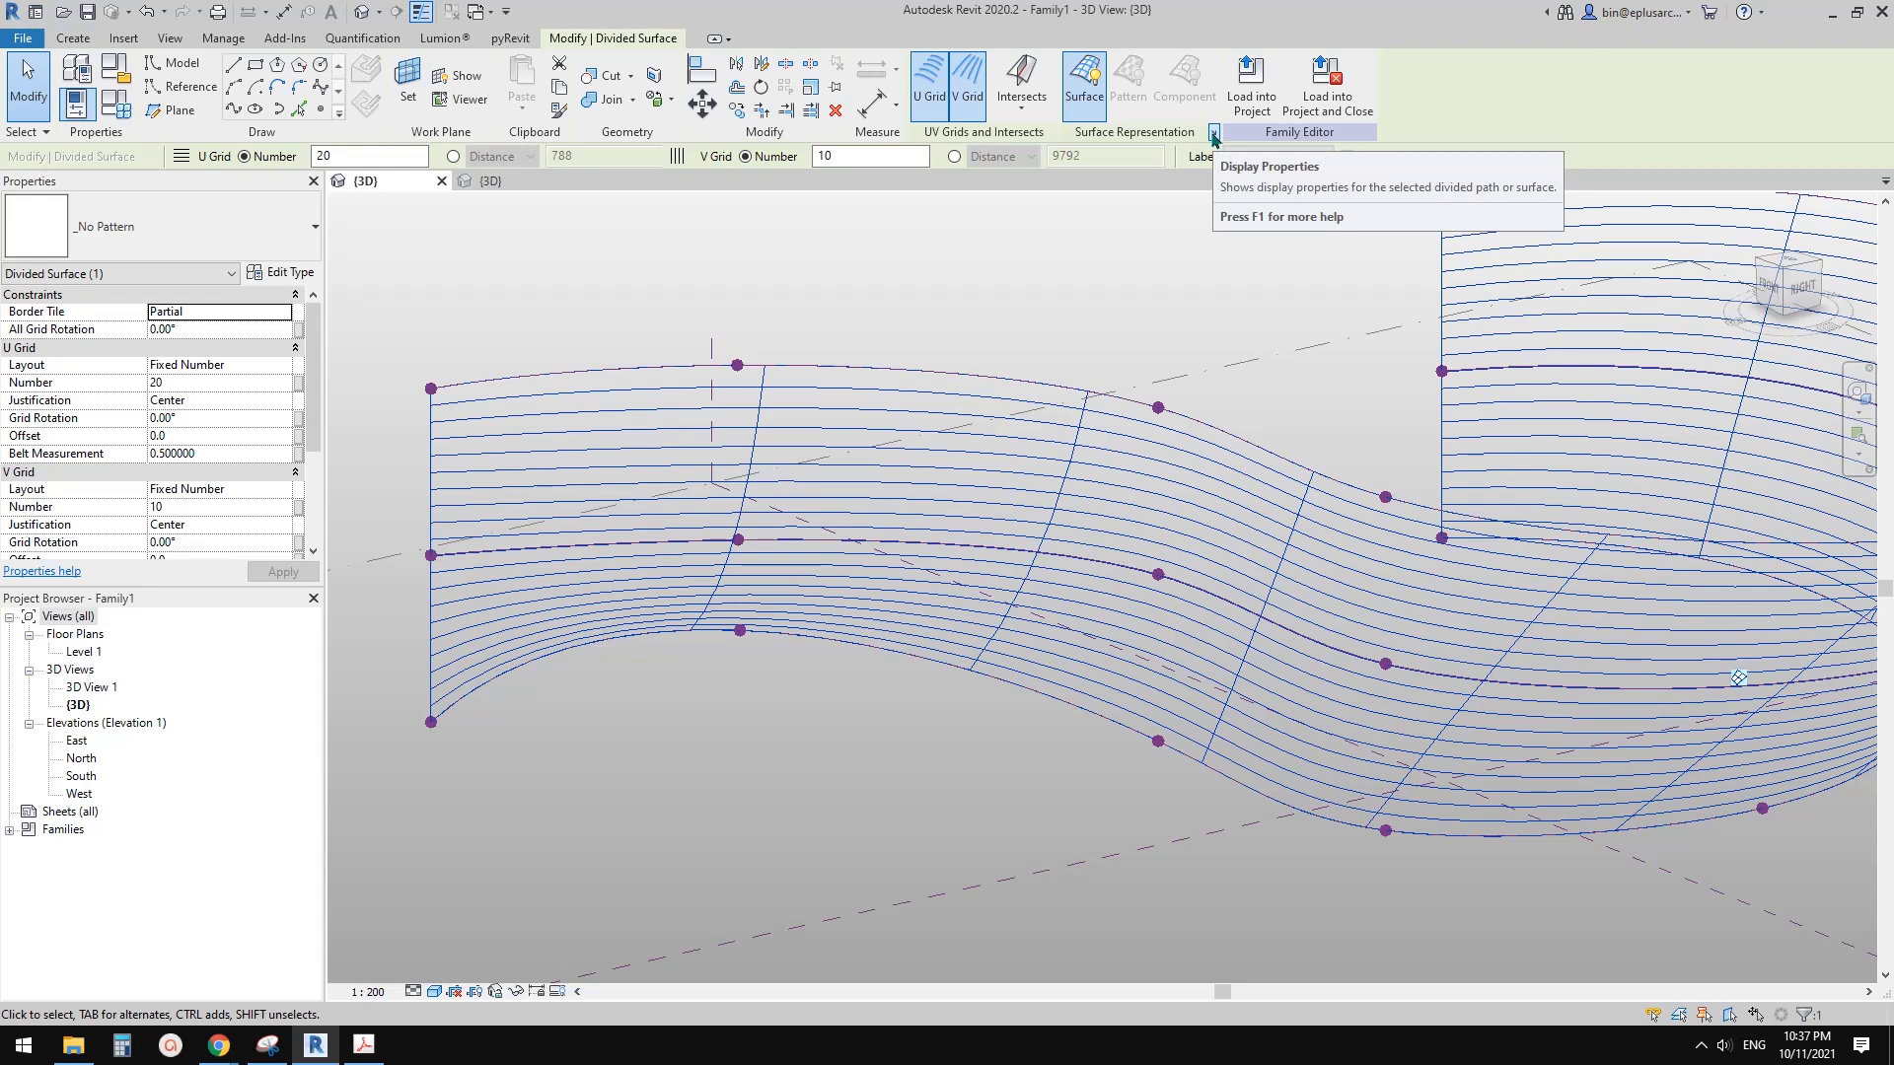
pyautogui.click(1214, 134)
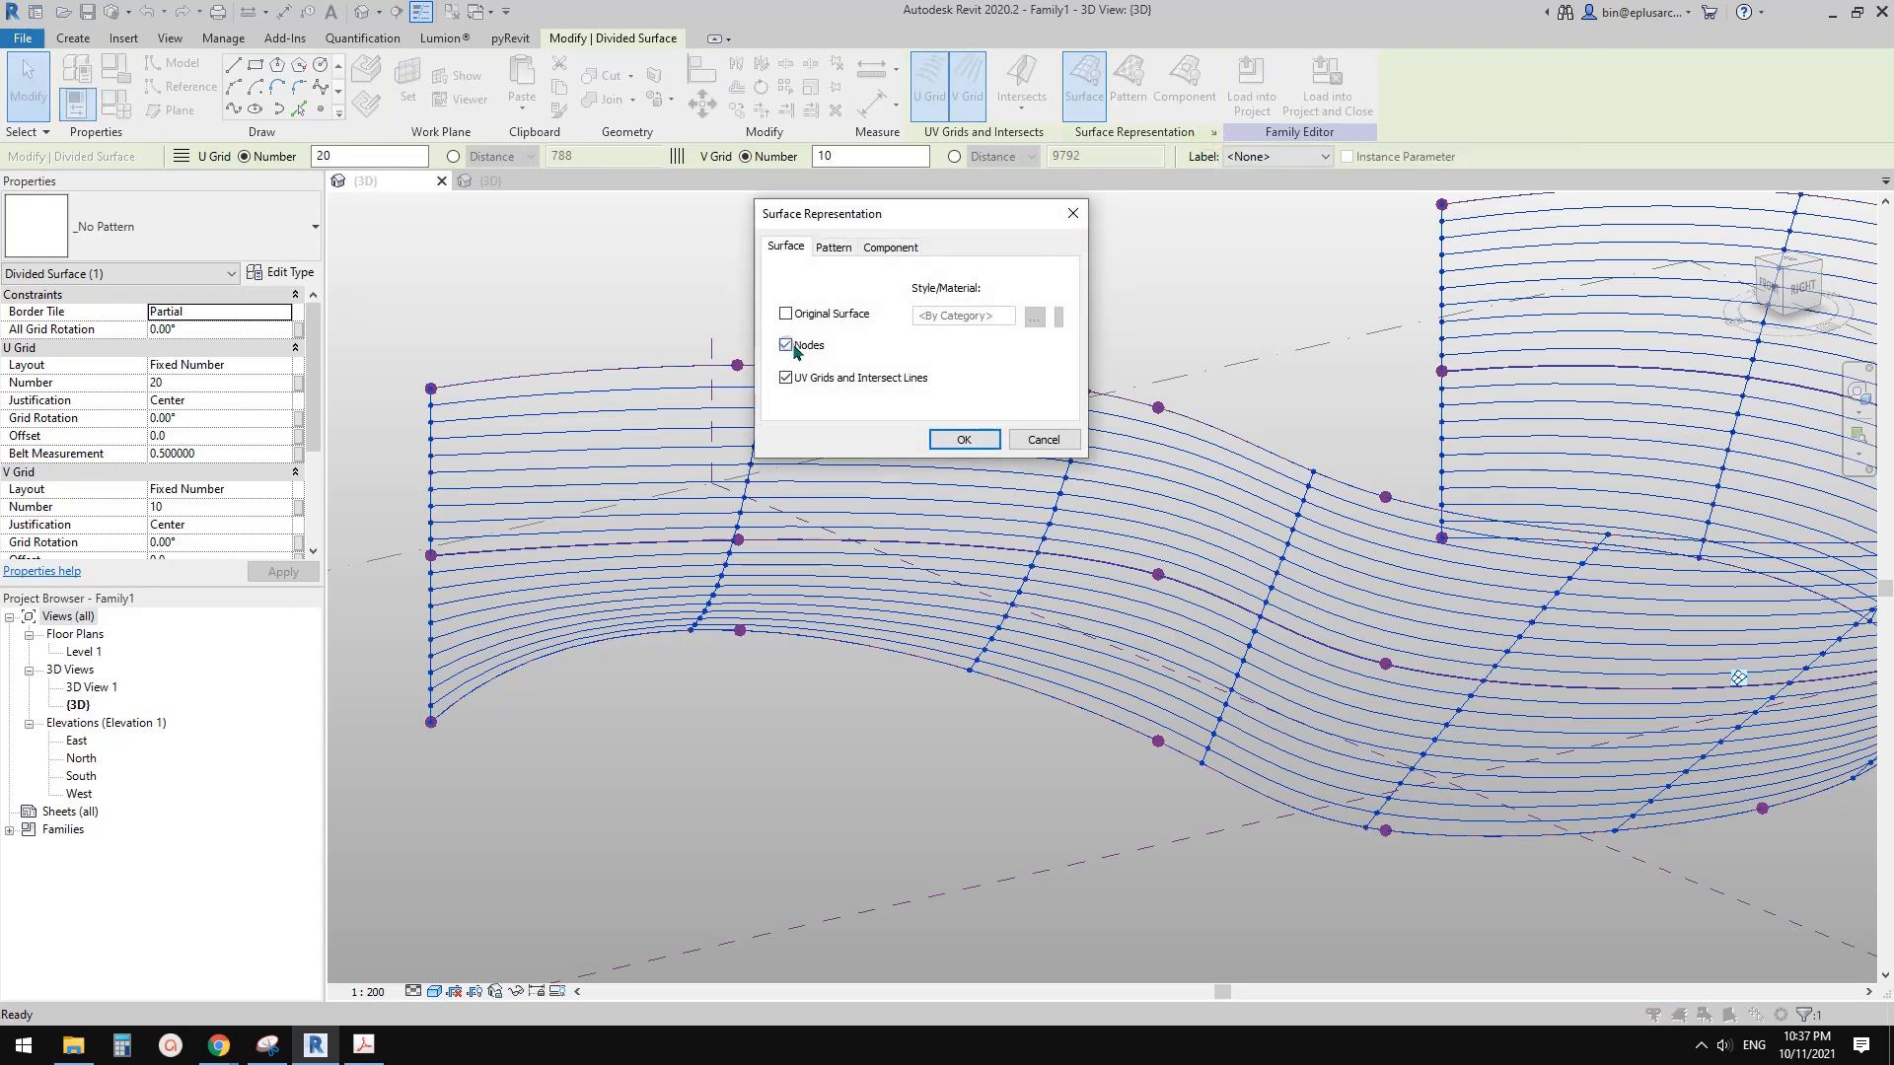
pyautogui.click(964, 439)
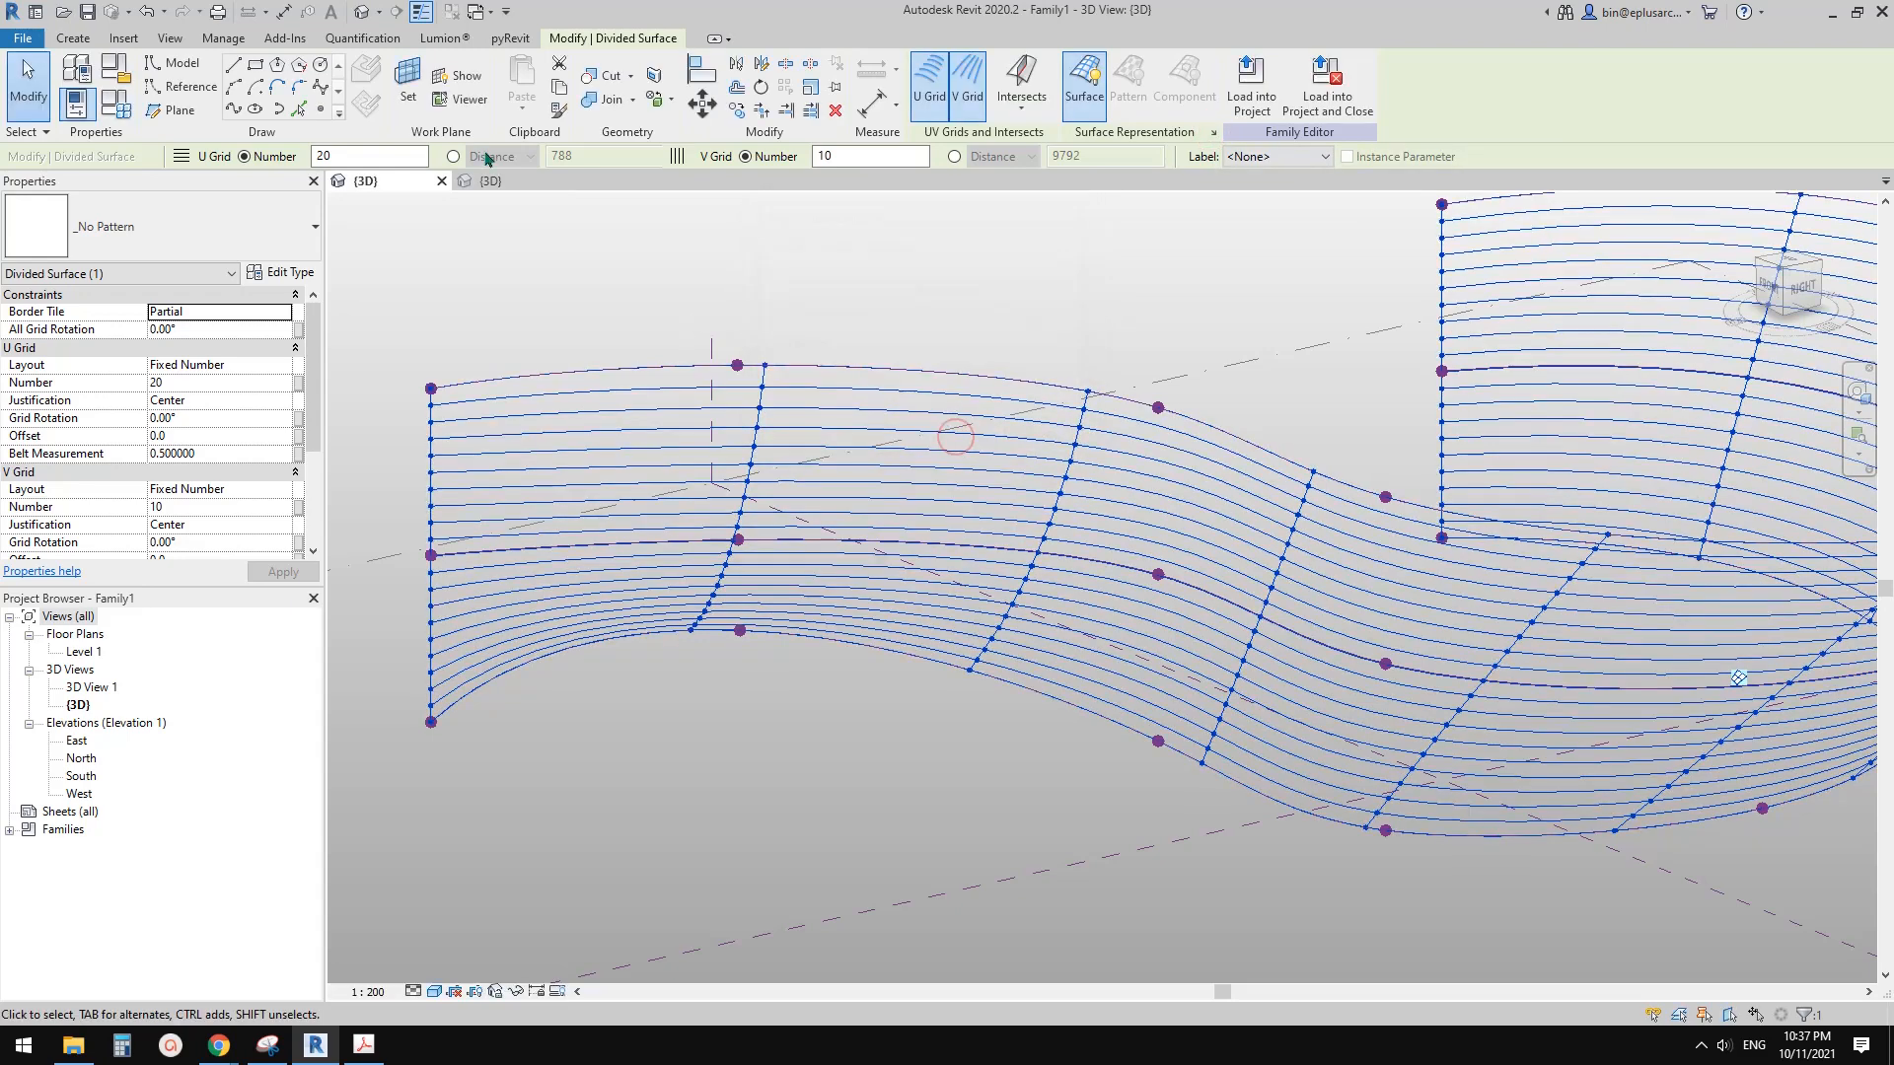
# Step: Try placing the solid Family2 band on the first three nodes of the divided surface's second grid line from the top
pyautogui.click(87, 45)
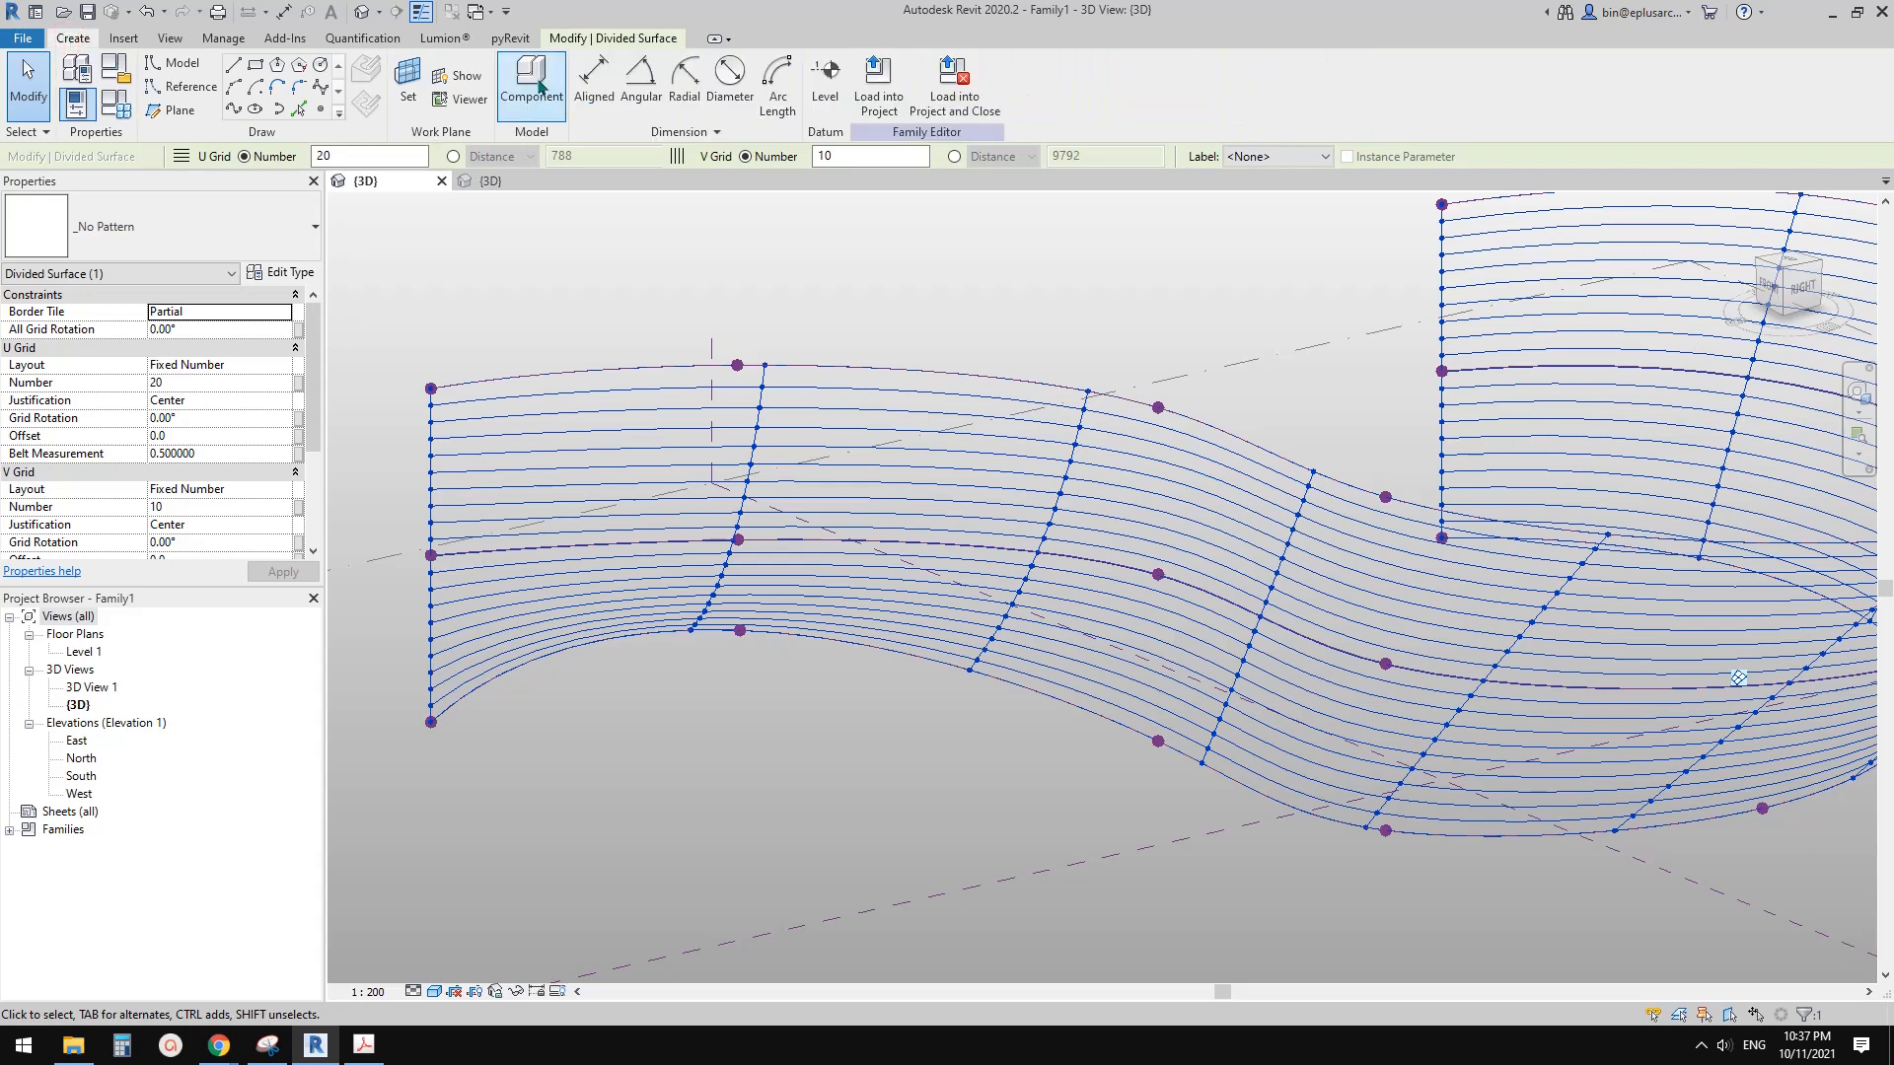
pyautogui.click(539, 85)
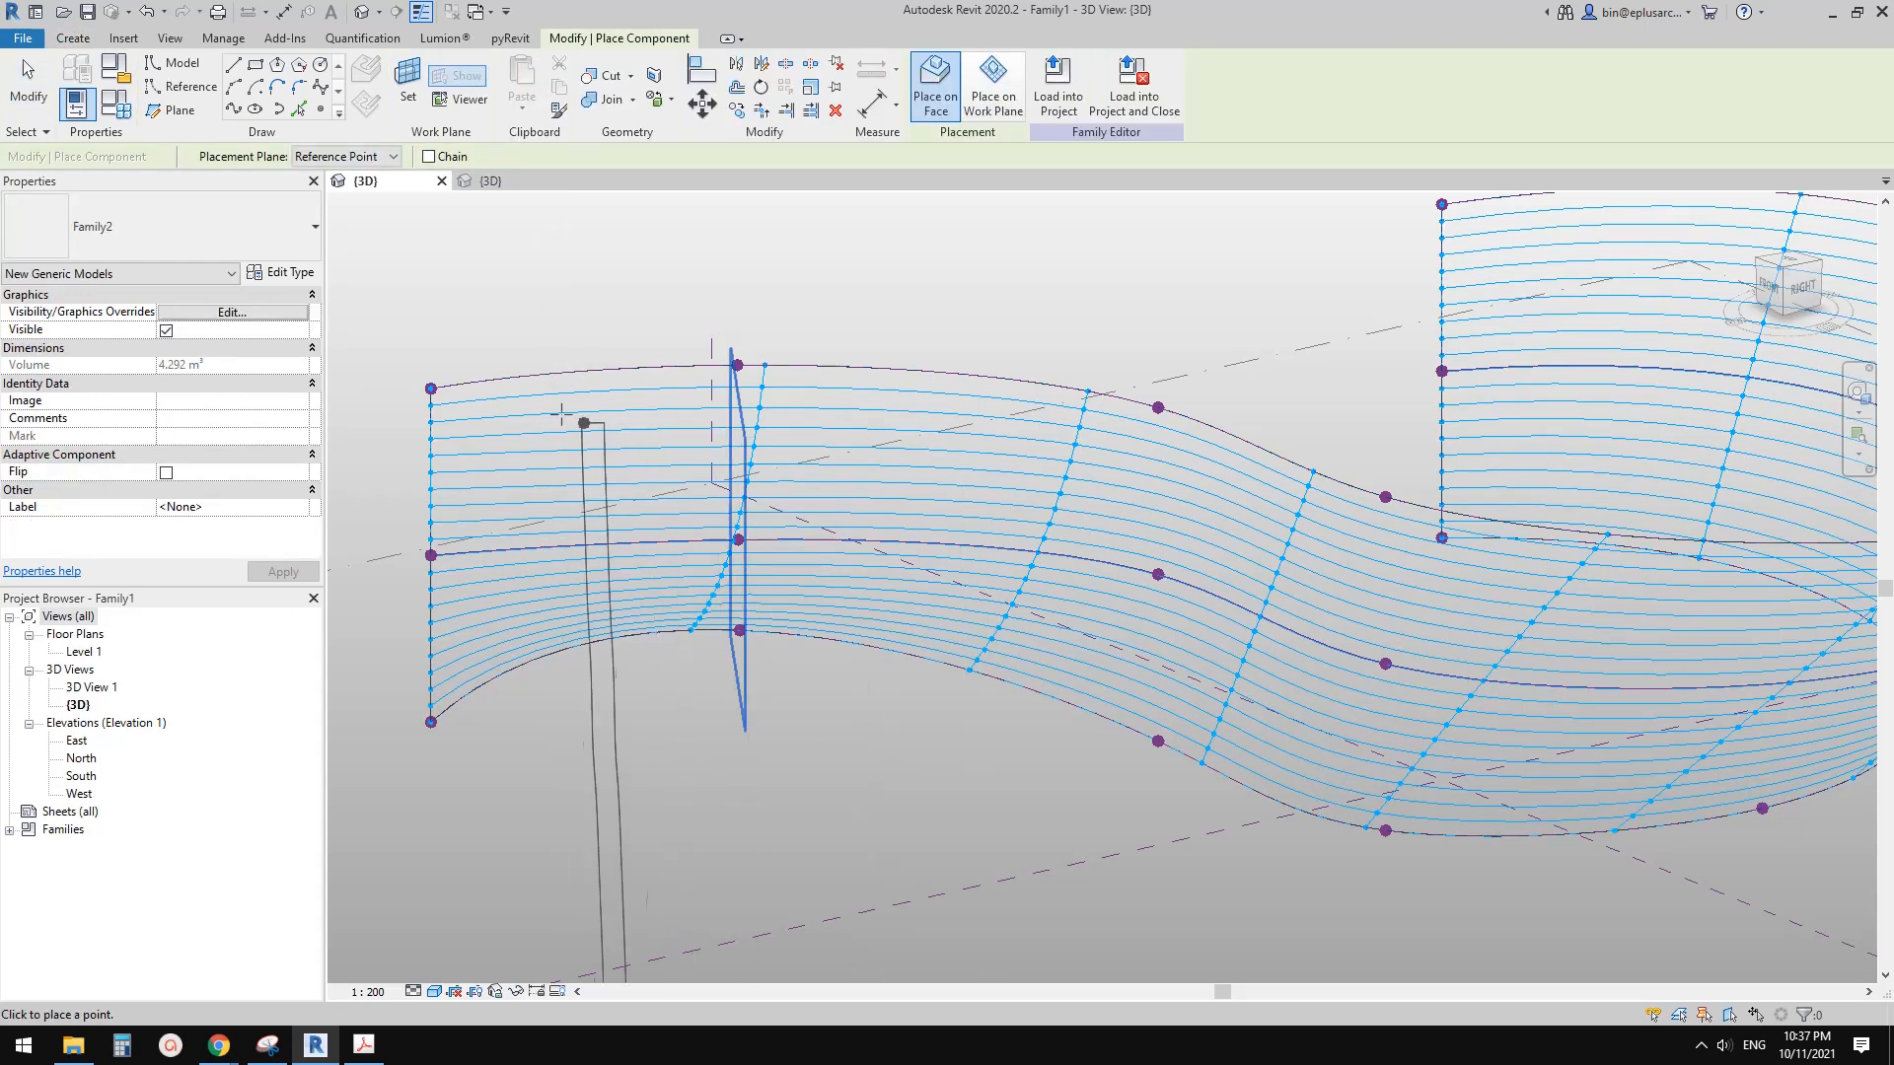
pyautogui.scroll(2, 548, 407)
pyautogui.moveTo(512, 411); pyautogui.dragTo(638, 412, button='middle')
pyautogui.scroll(1, 638, 412)
pyautogui.click(474, 404)
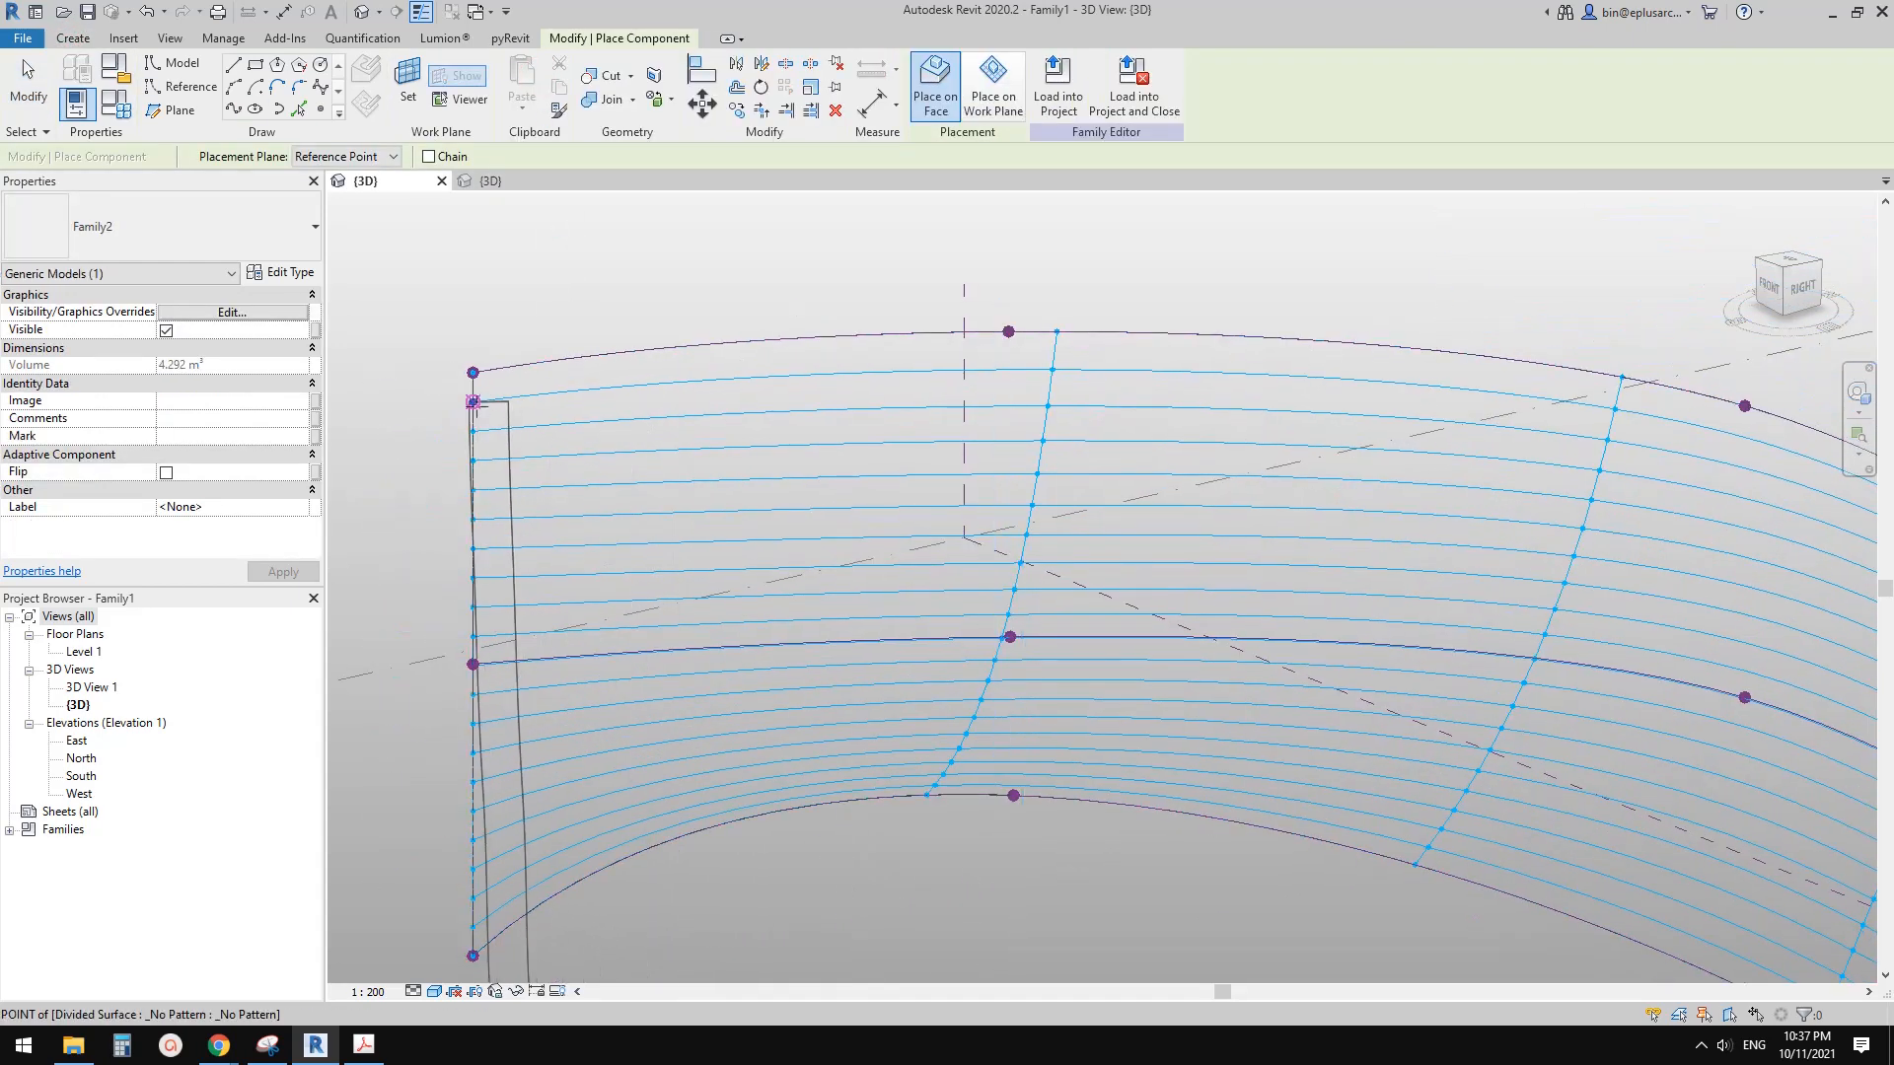
pyautogui.click(1053, 370)
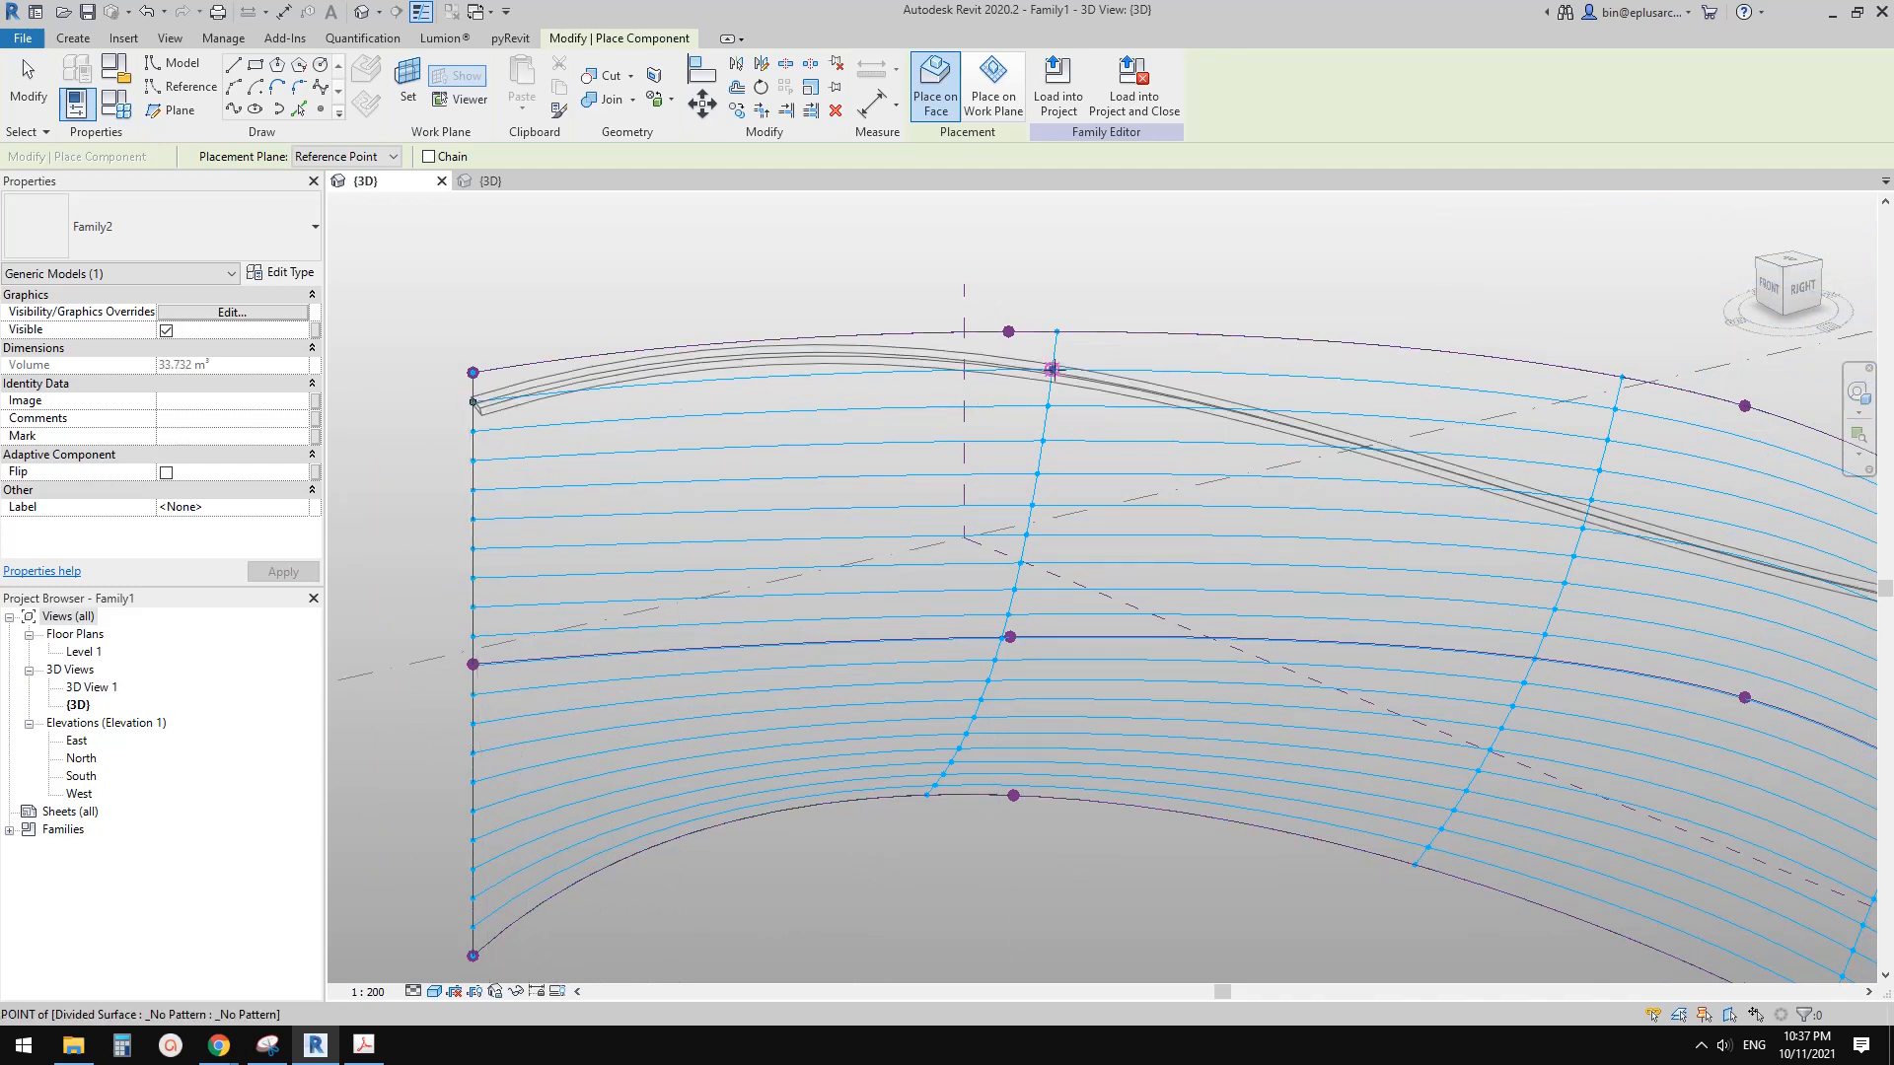
pyautogui.click(1615, 408)
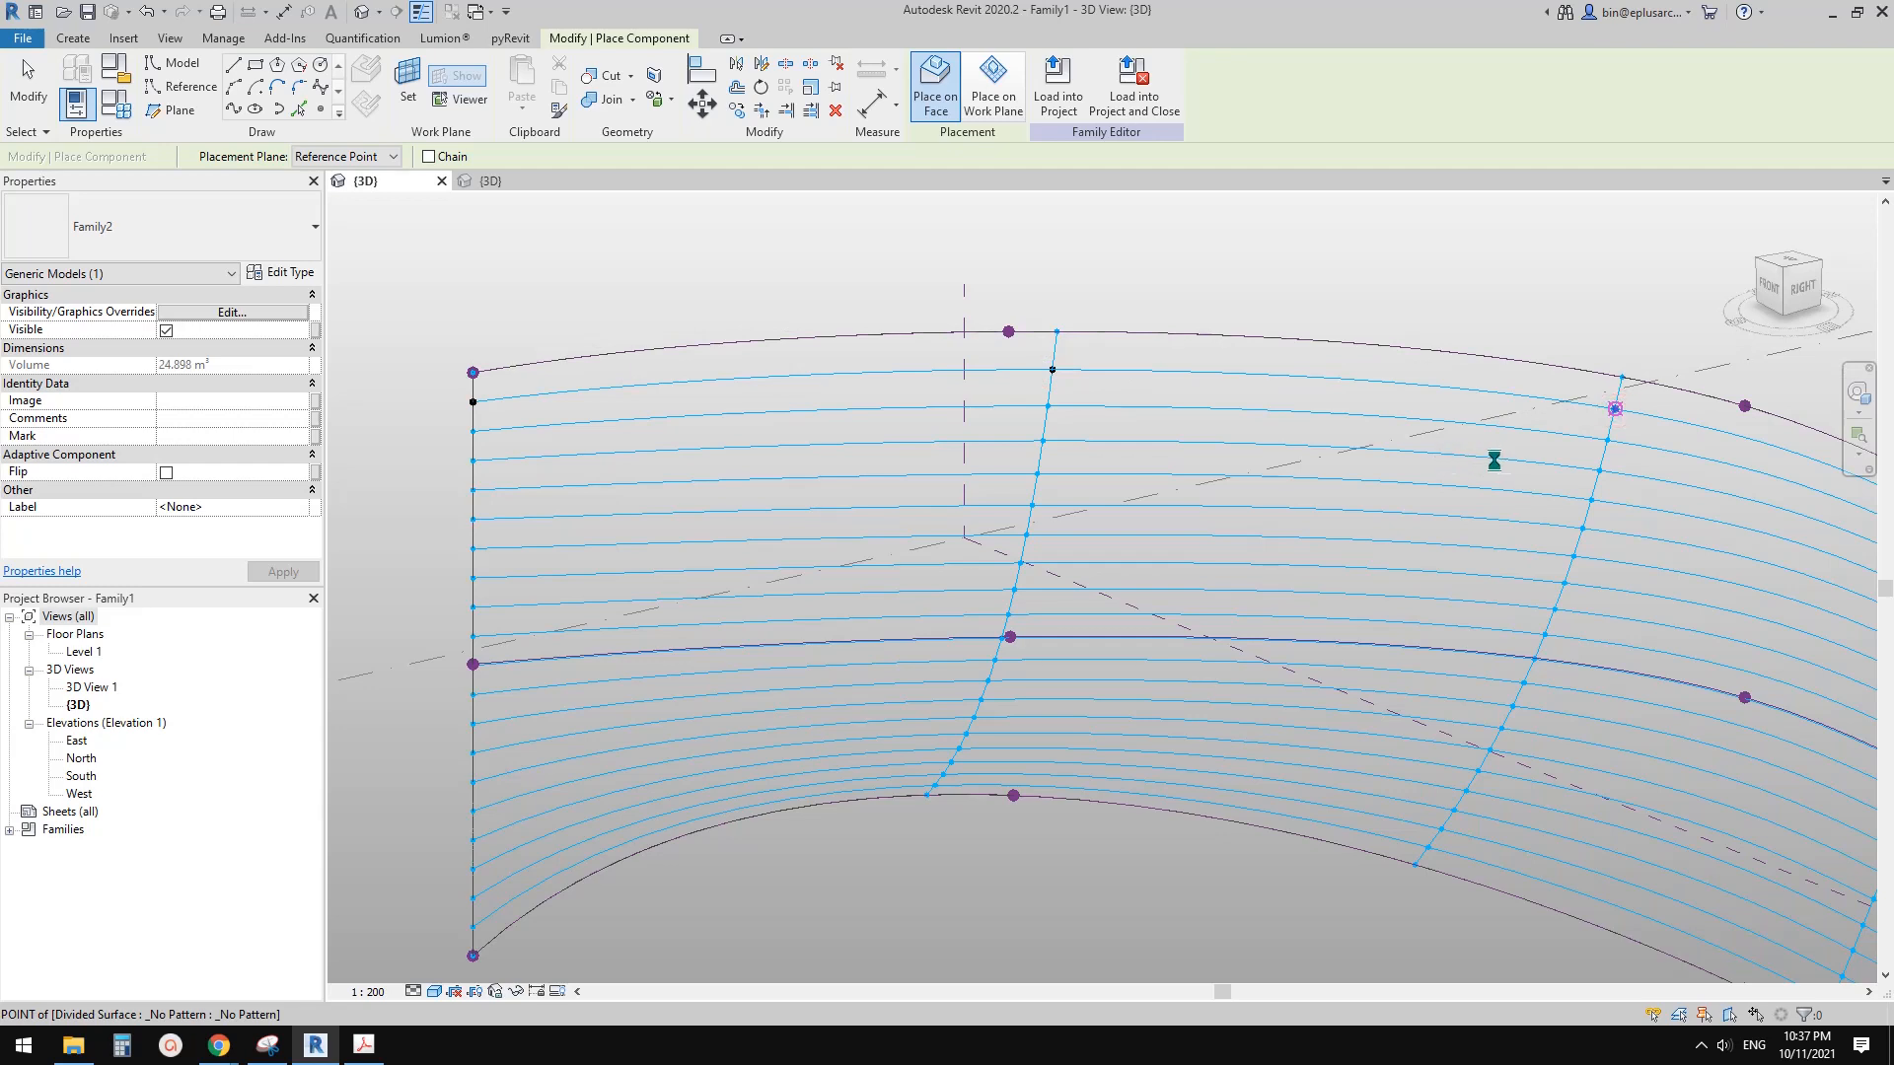
pyautogui.scroll(-2, 1691, 456)
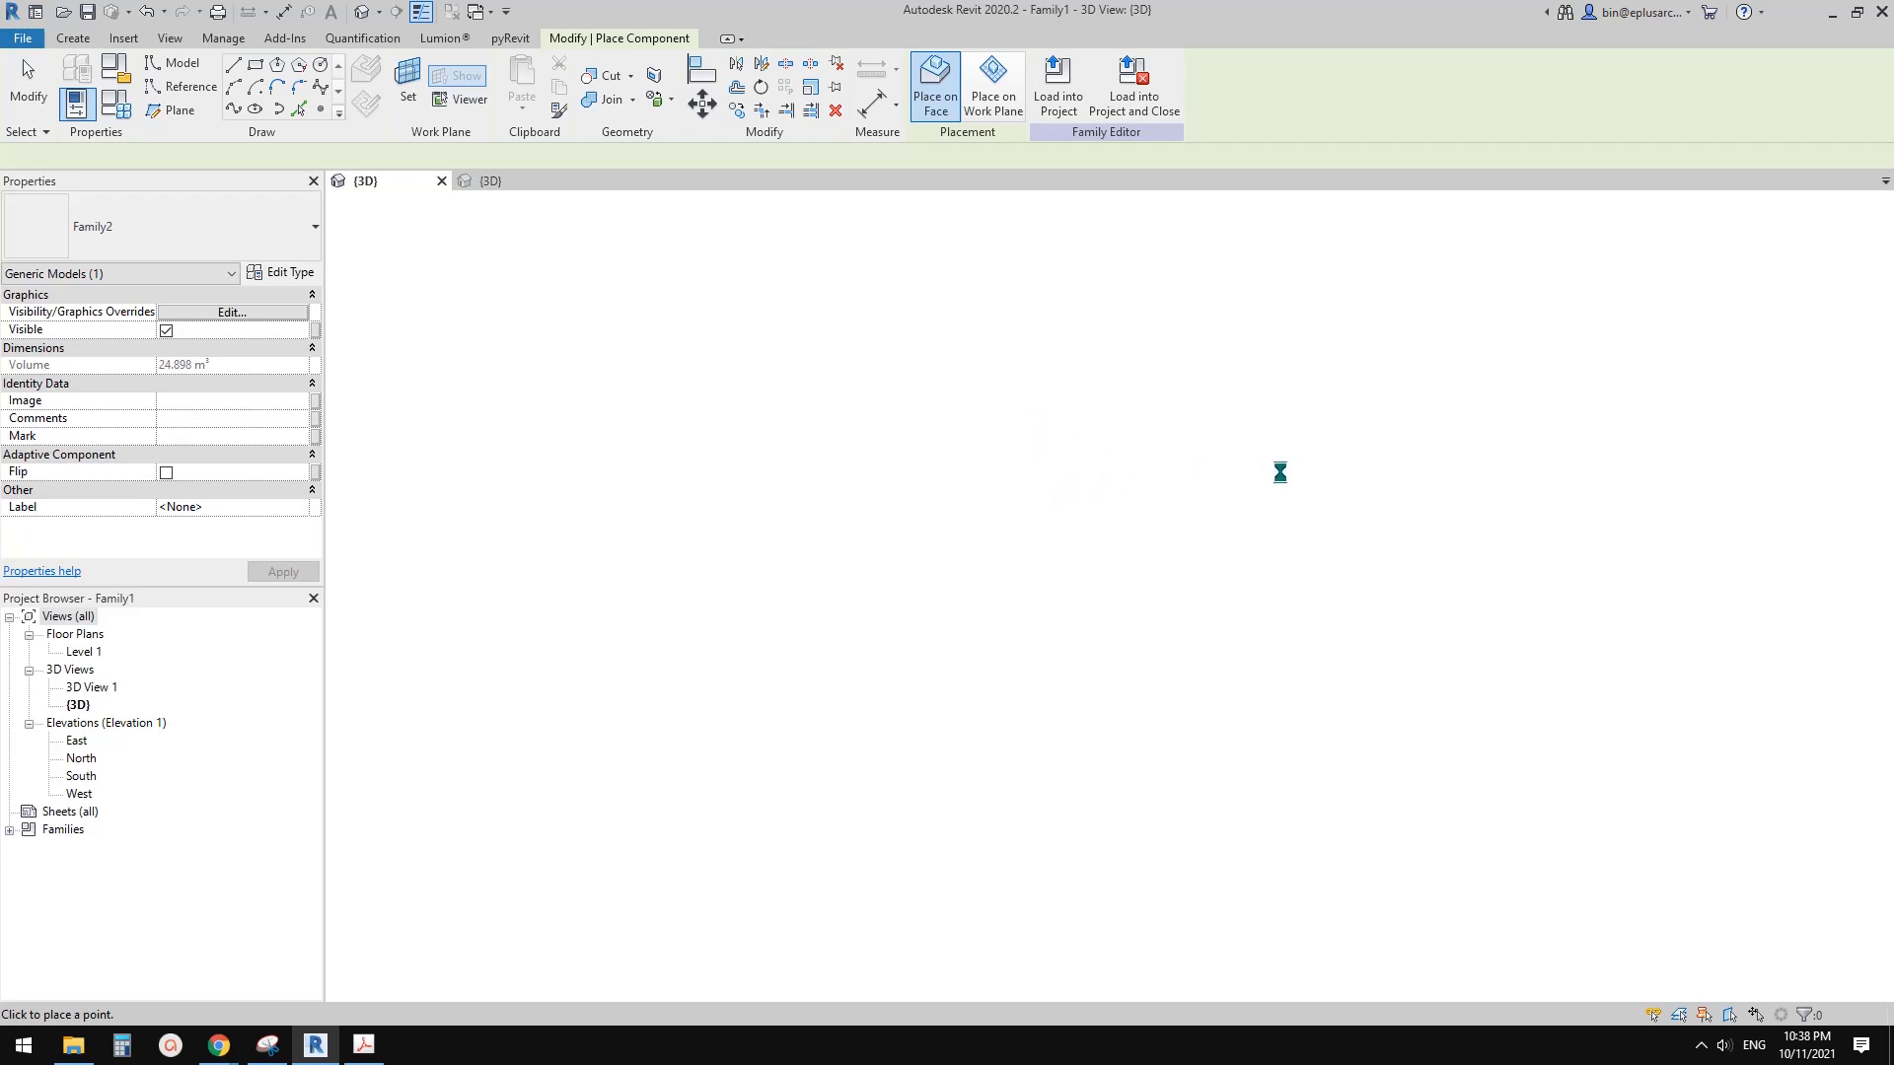
pyautogui.press('Escape')
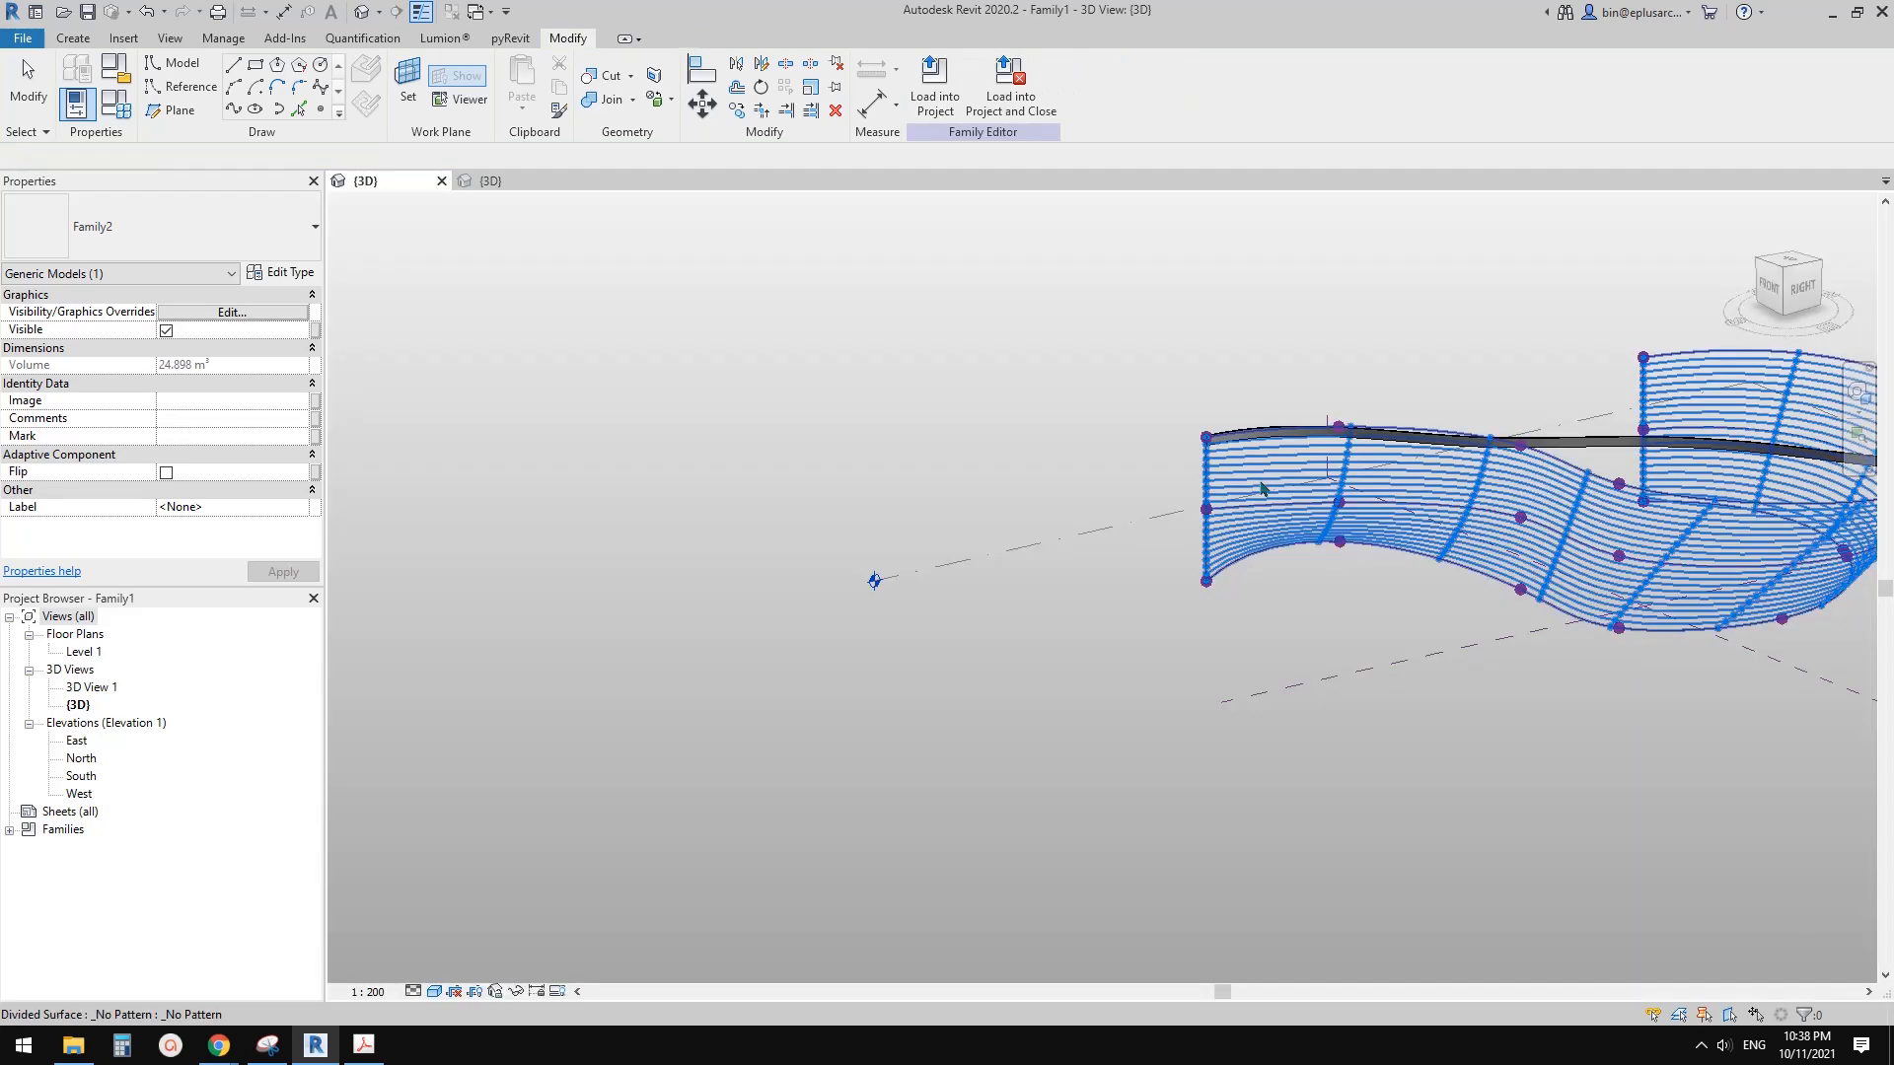
# Step: Delete the straggling solid band component placed on the divided surface
pyautogui.scroll(1, 1381, 479)
pyautogui.moveTo(1458, 471); pyautogui.dragTo(941, 492, button='middle')
pyautogui.scroll(3, 1124, 463)
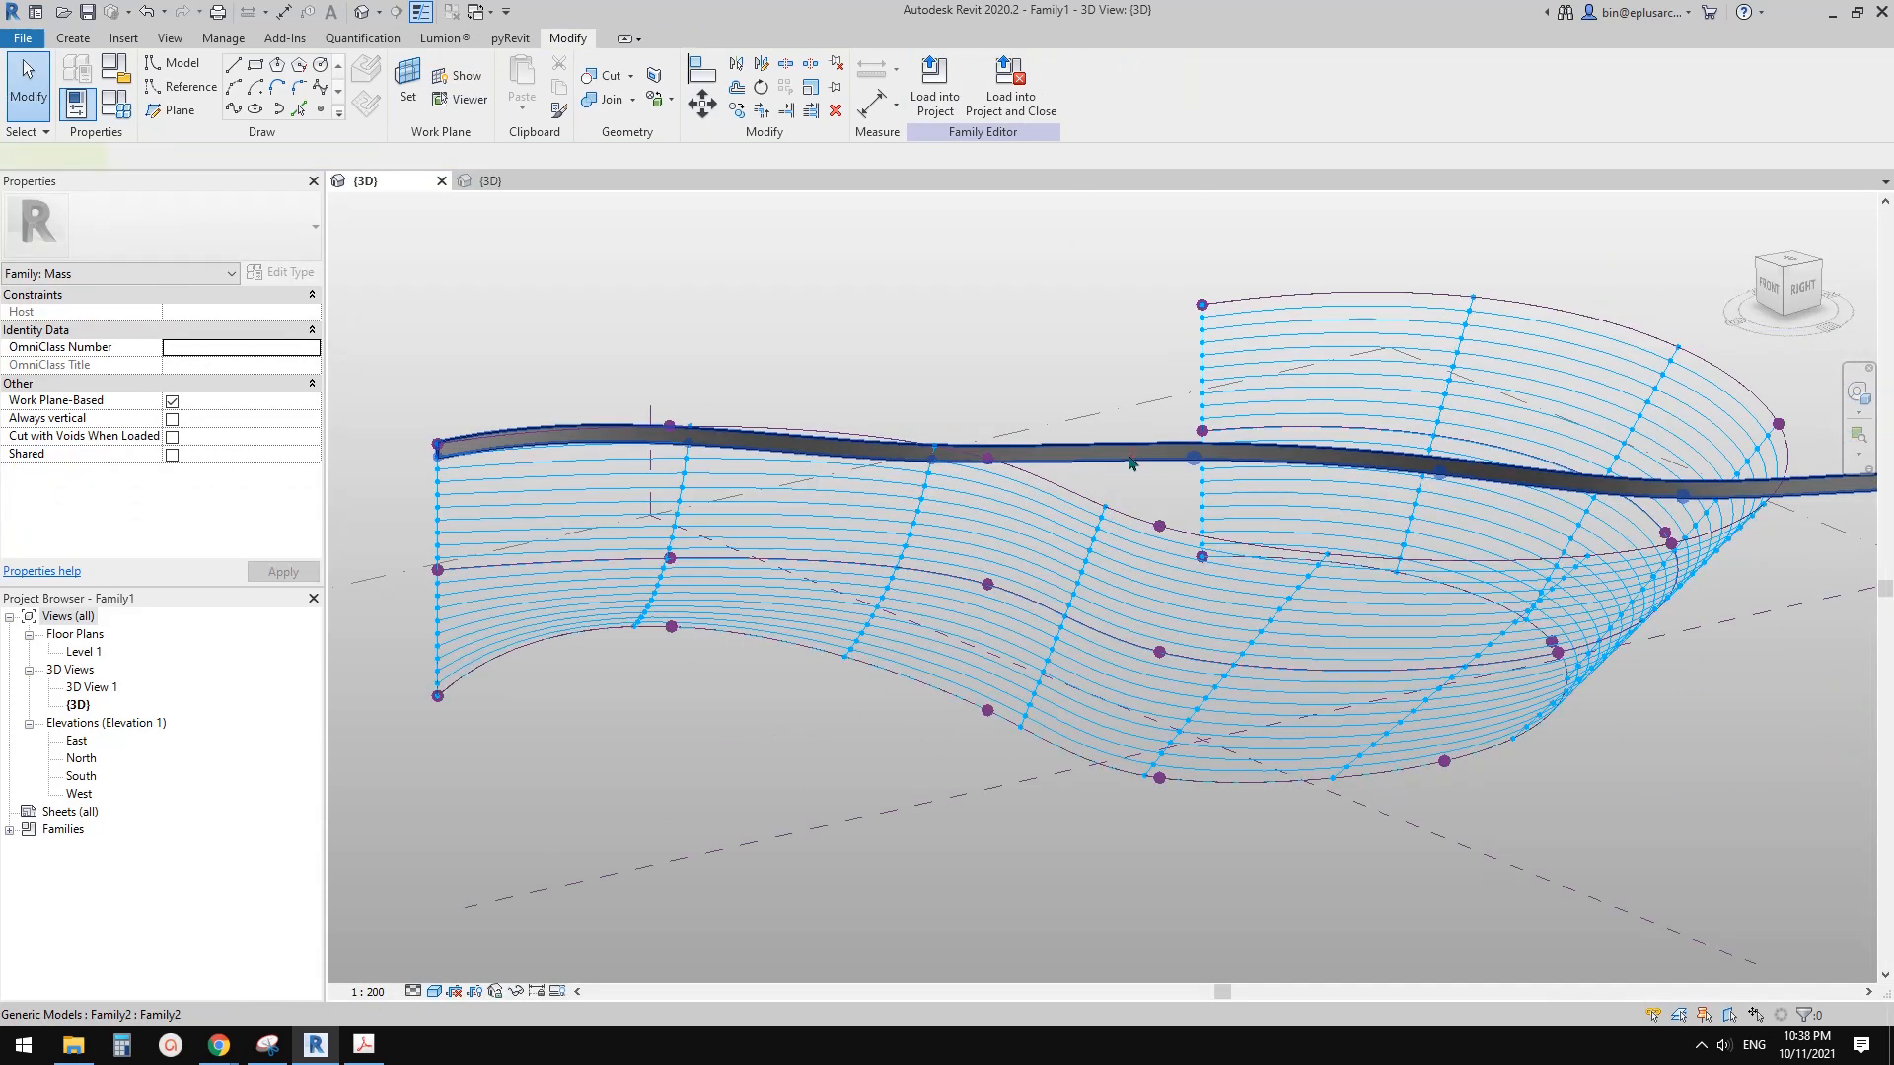
pyautogui.click(1131, 466)
pyautogui.moveTo(1181, 478); pyautogui.dragTo(1081, 518, button='middle')
pyautogui.scroll(-1, 1064, 480)
pyautogui.scroll(1, 1052, 458)
pyautogui.scroll(1, 1065, 514)
pyautogui.press('Delete')
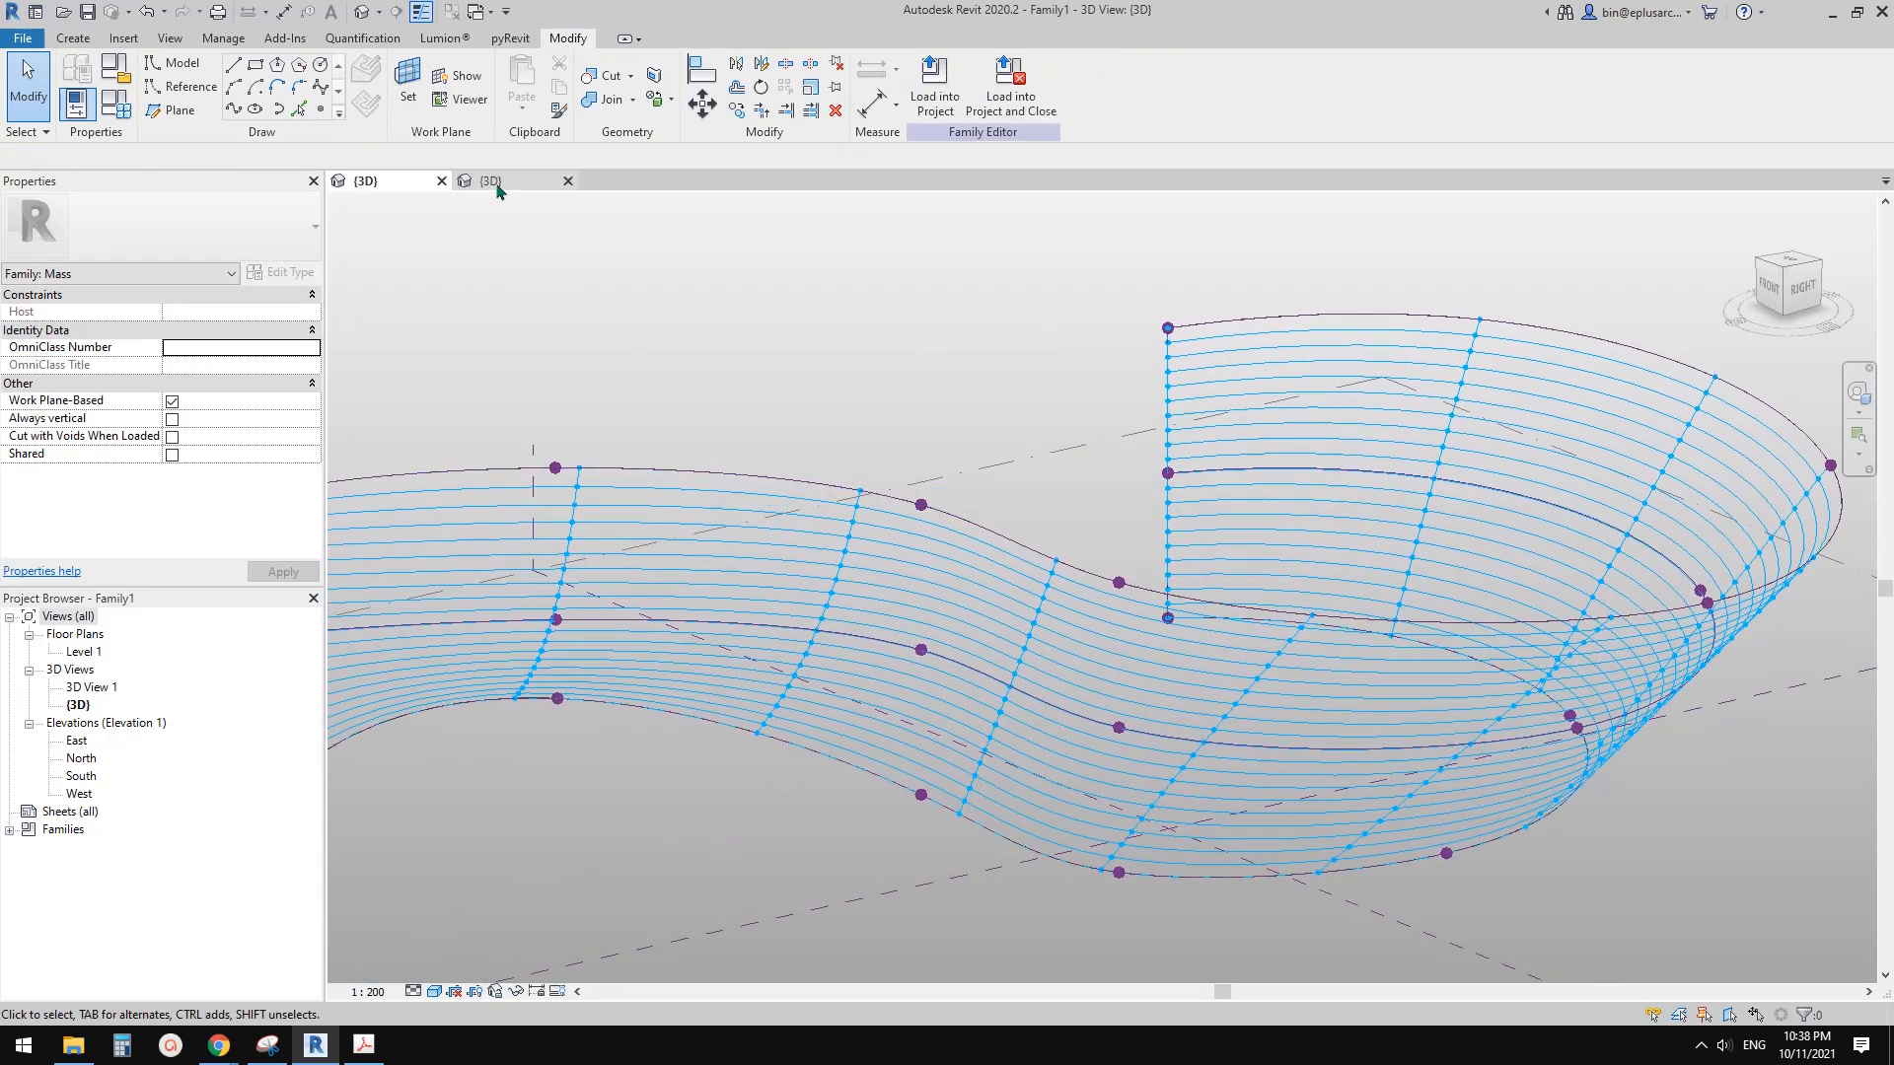
# Step: In the Family2 band family, dissolve the solid form back into its profiles and spline path
pyautogui.click(498, 188)
pyautogui.click(735, 501)
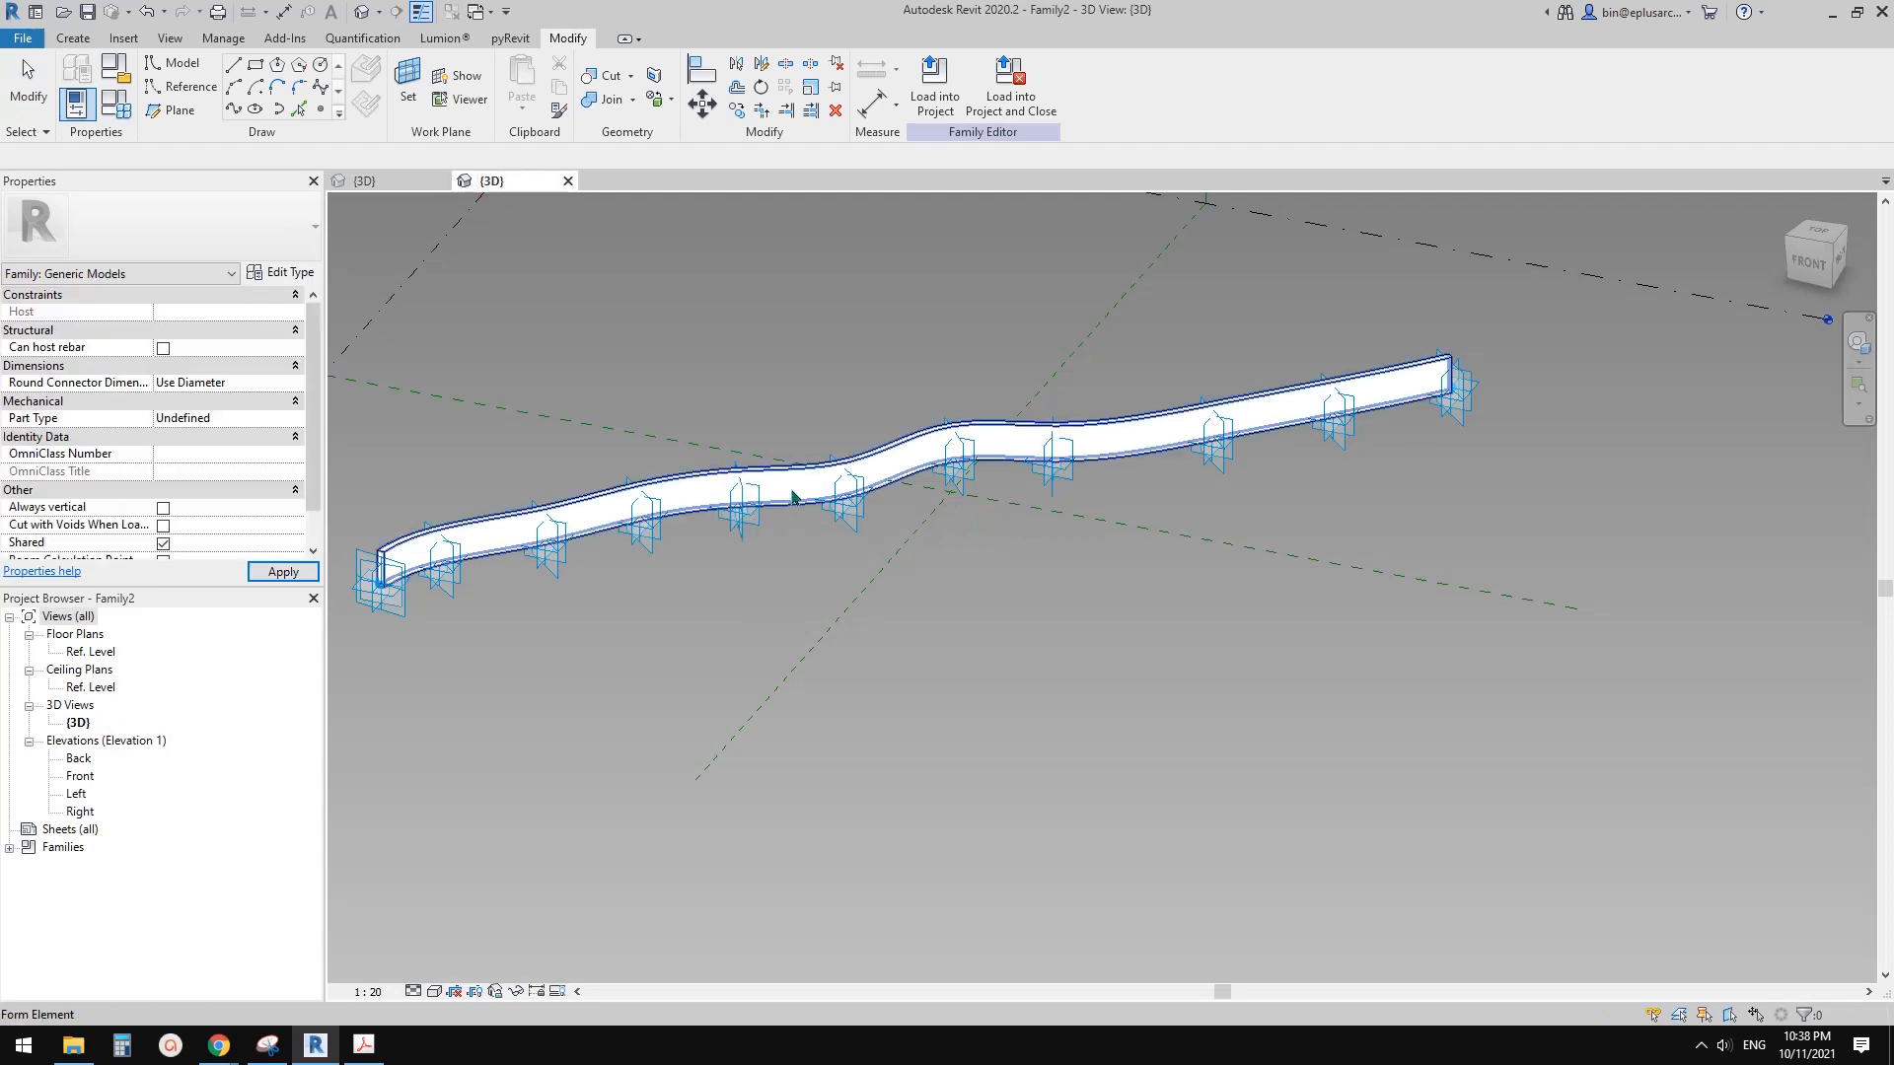
pyautogui.click(685, 541)
pyautogui.scroll(2, 688, 554)
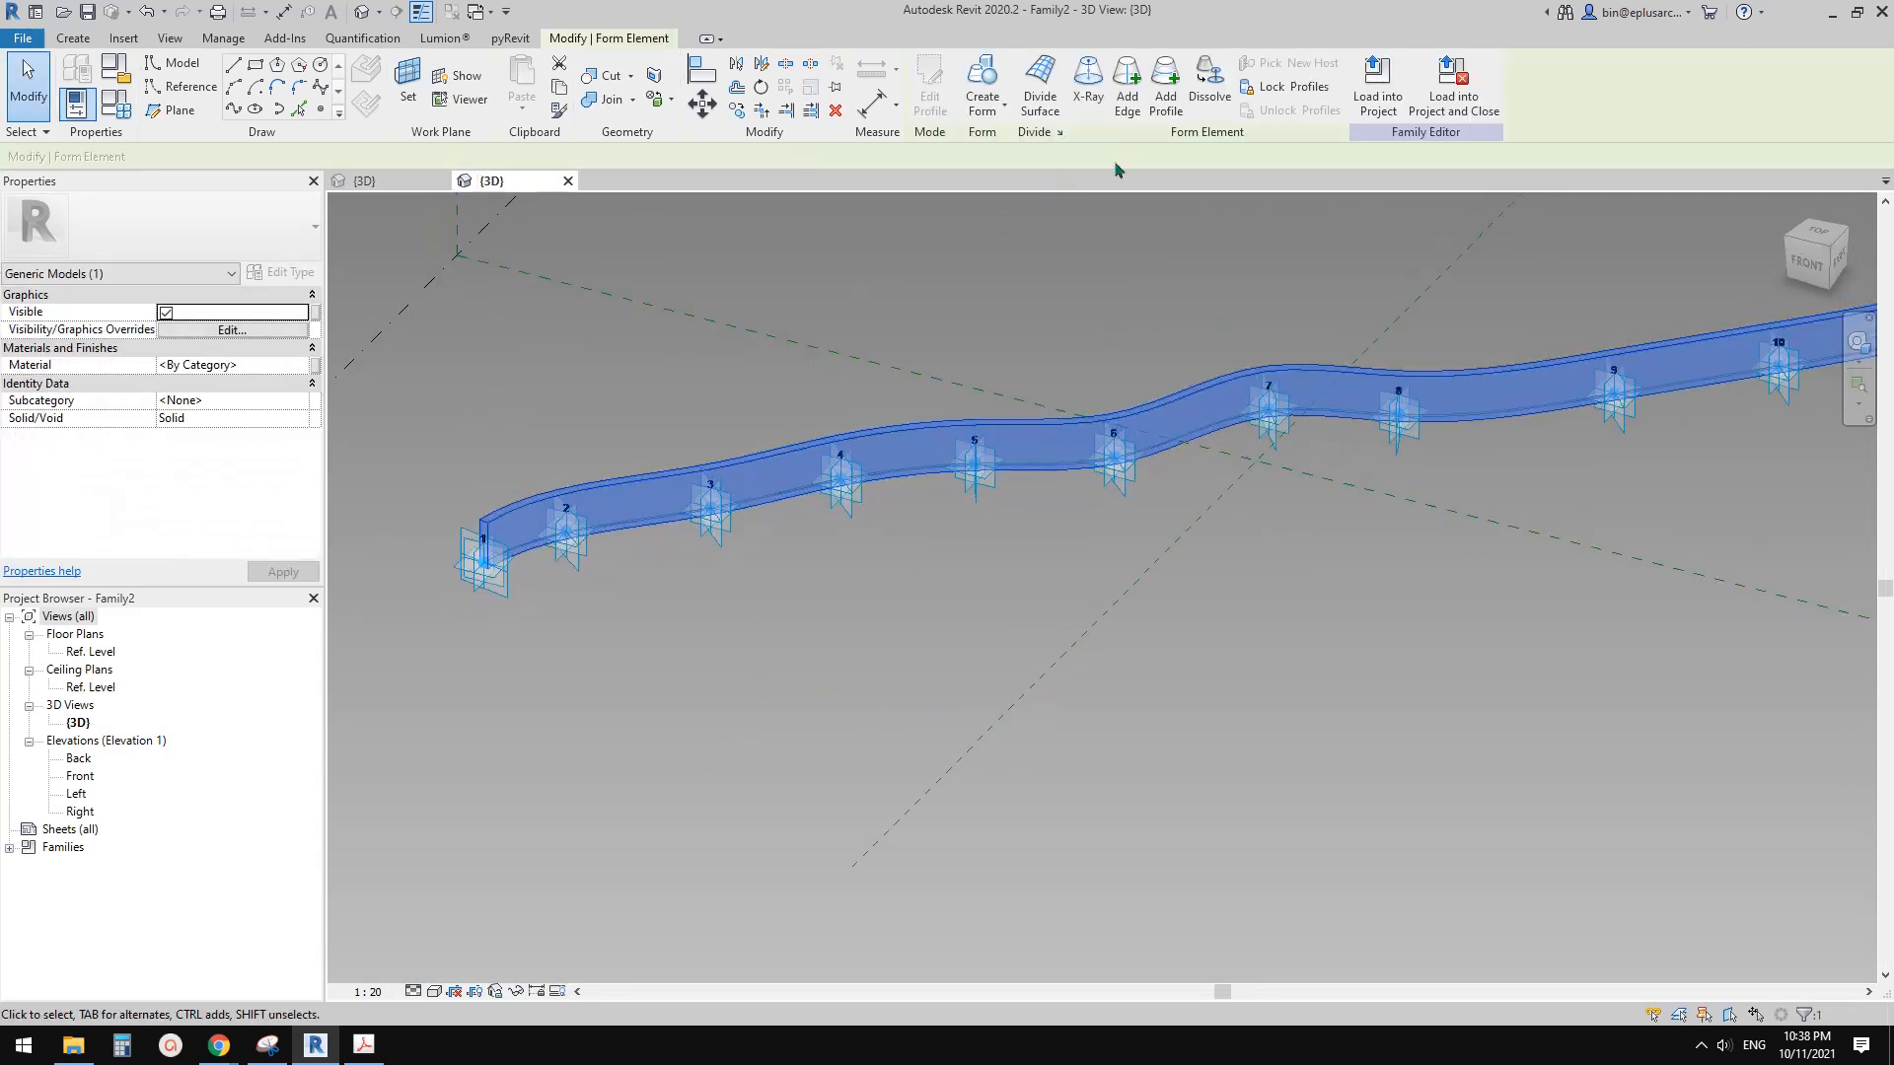
pyautogui.click(1209, 87)
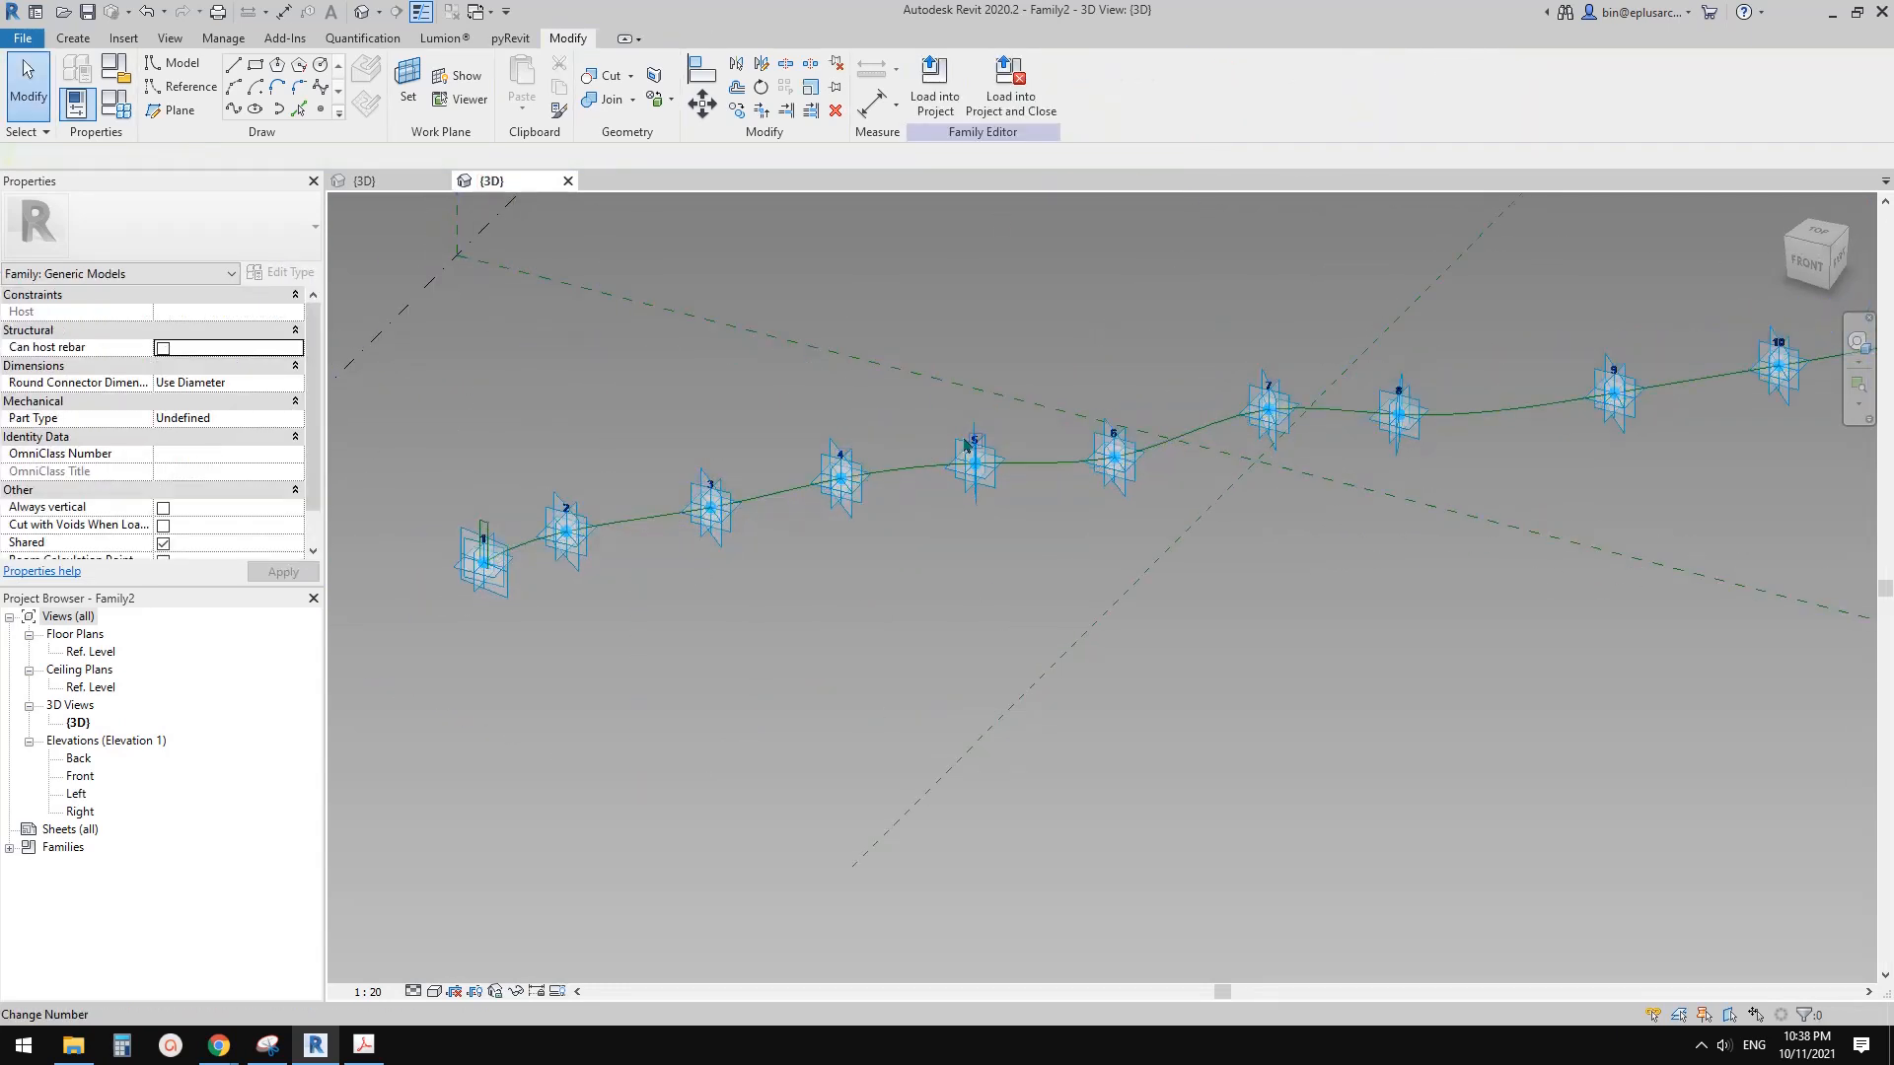
# Step: Load the dissolved band family into Family1, overwriting the existing version
pyautogui.click(766, 504)
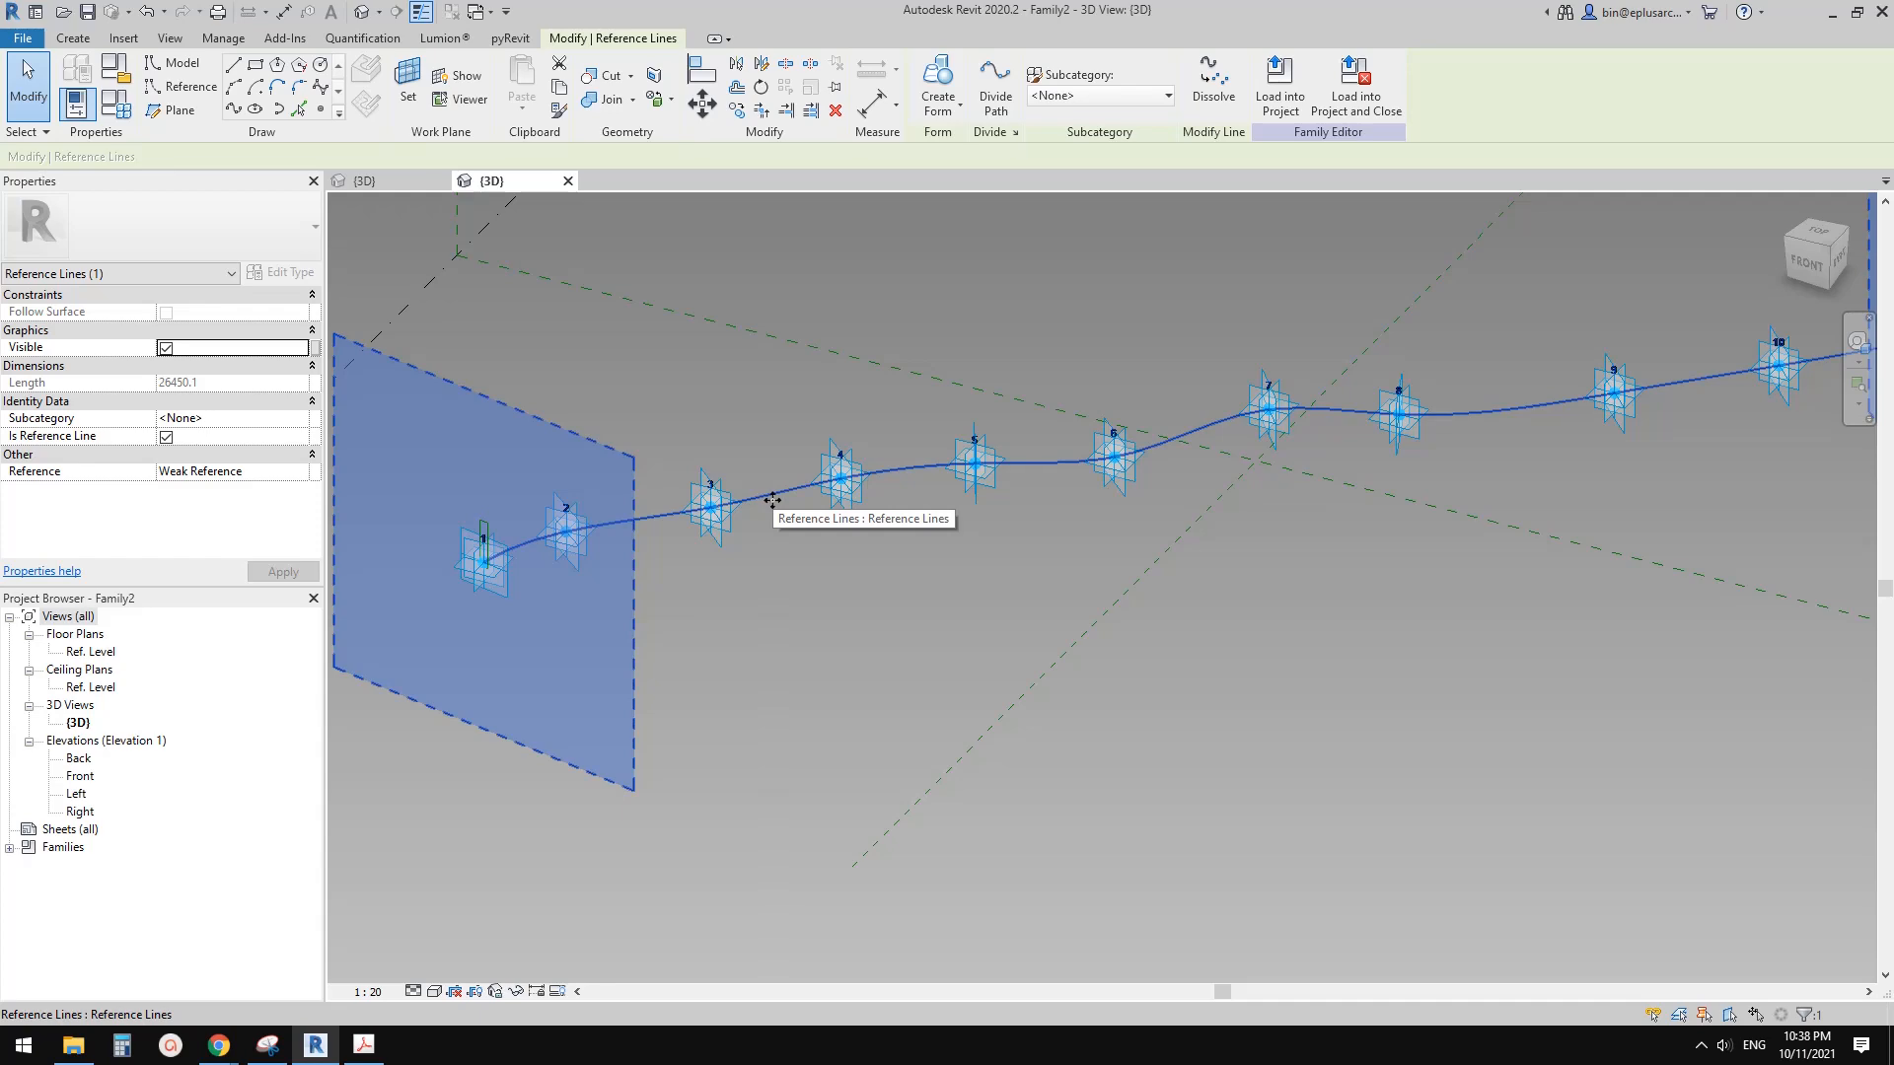
pyautogui.click(1280, 83)
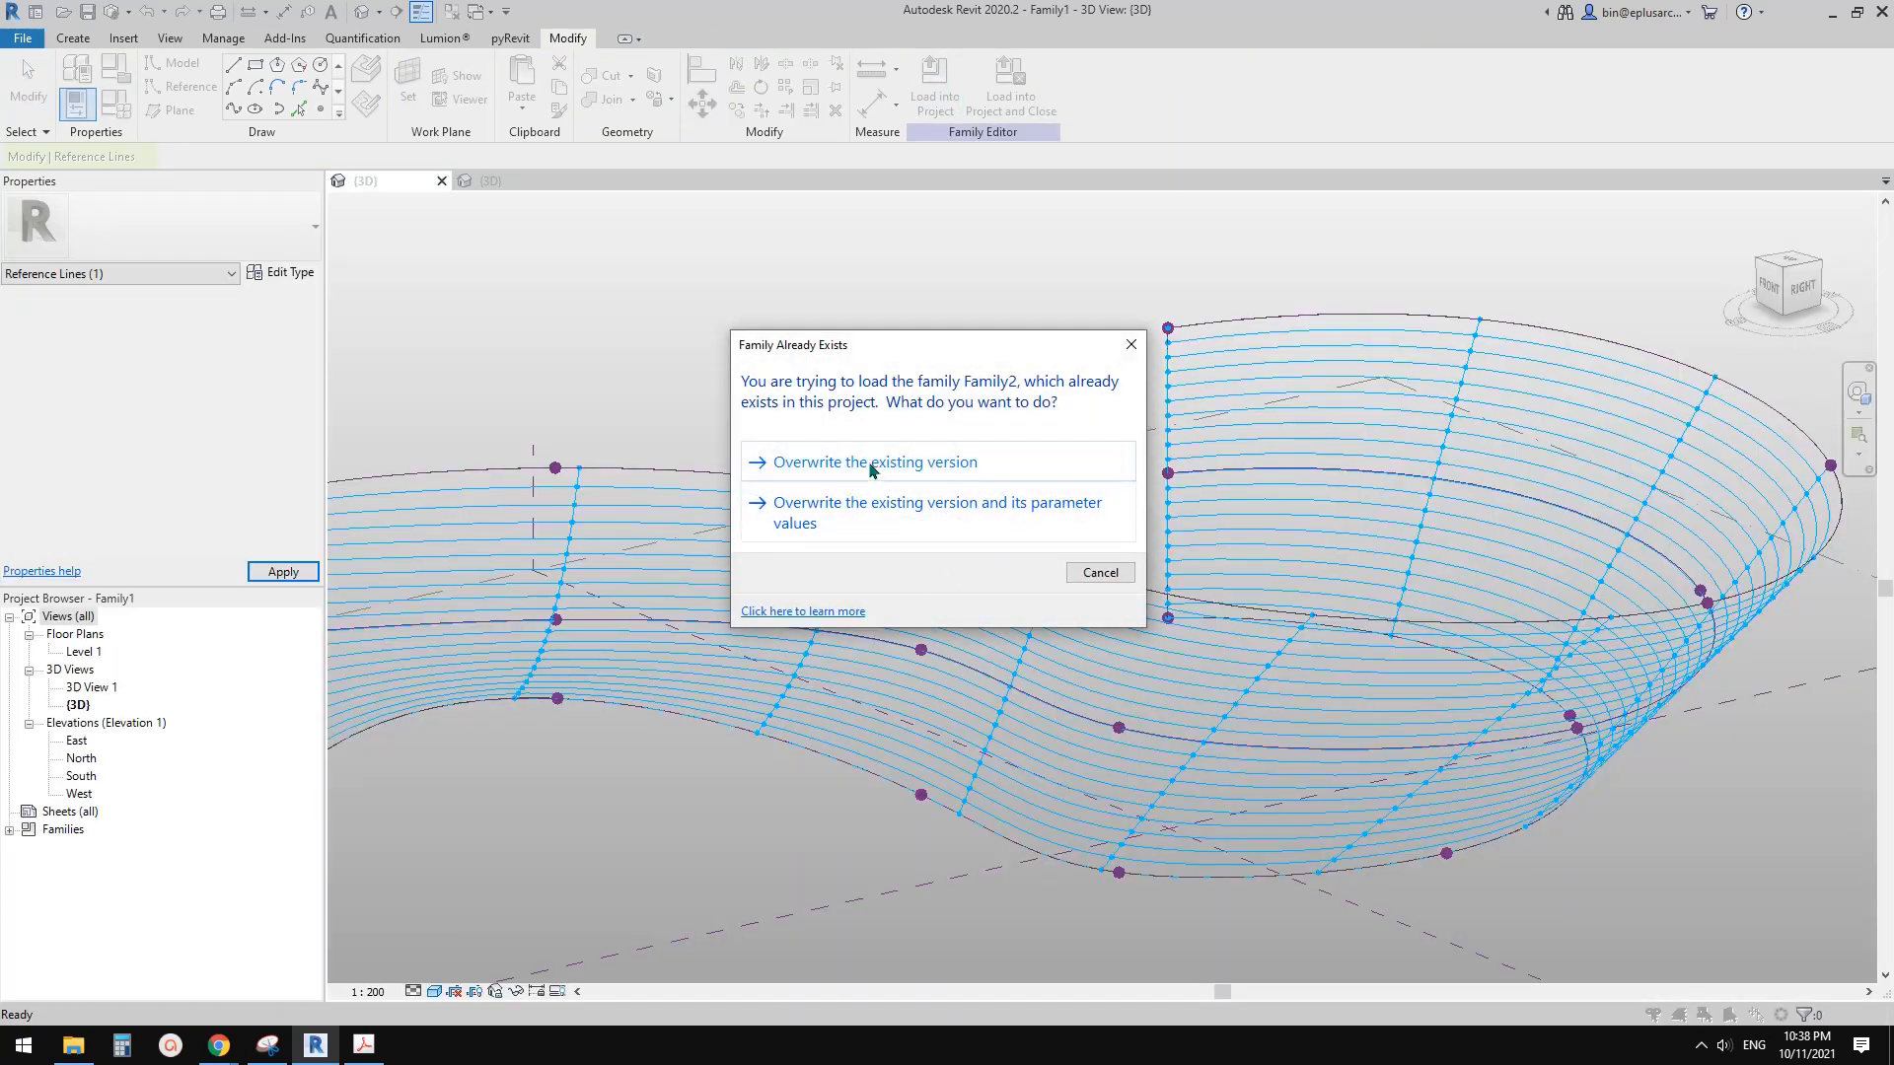
pyautogui.click(872, 464)
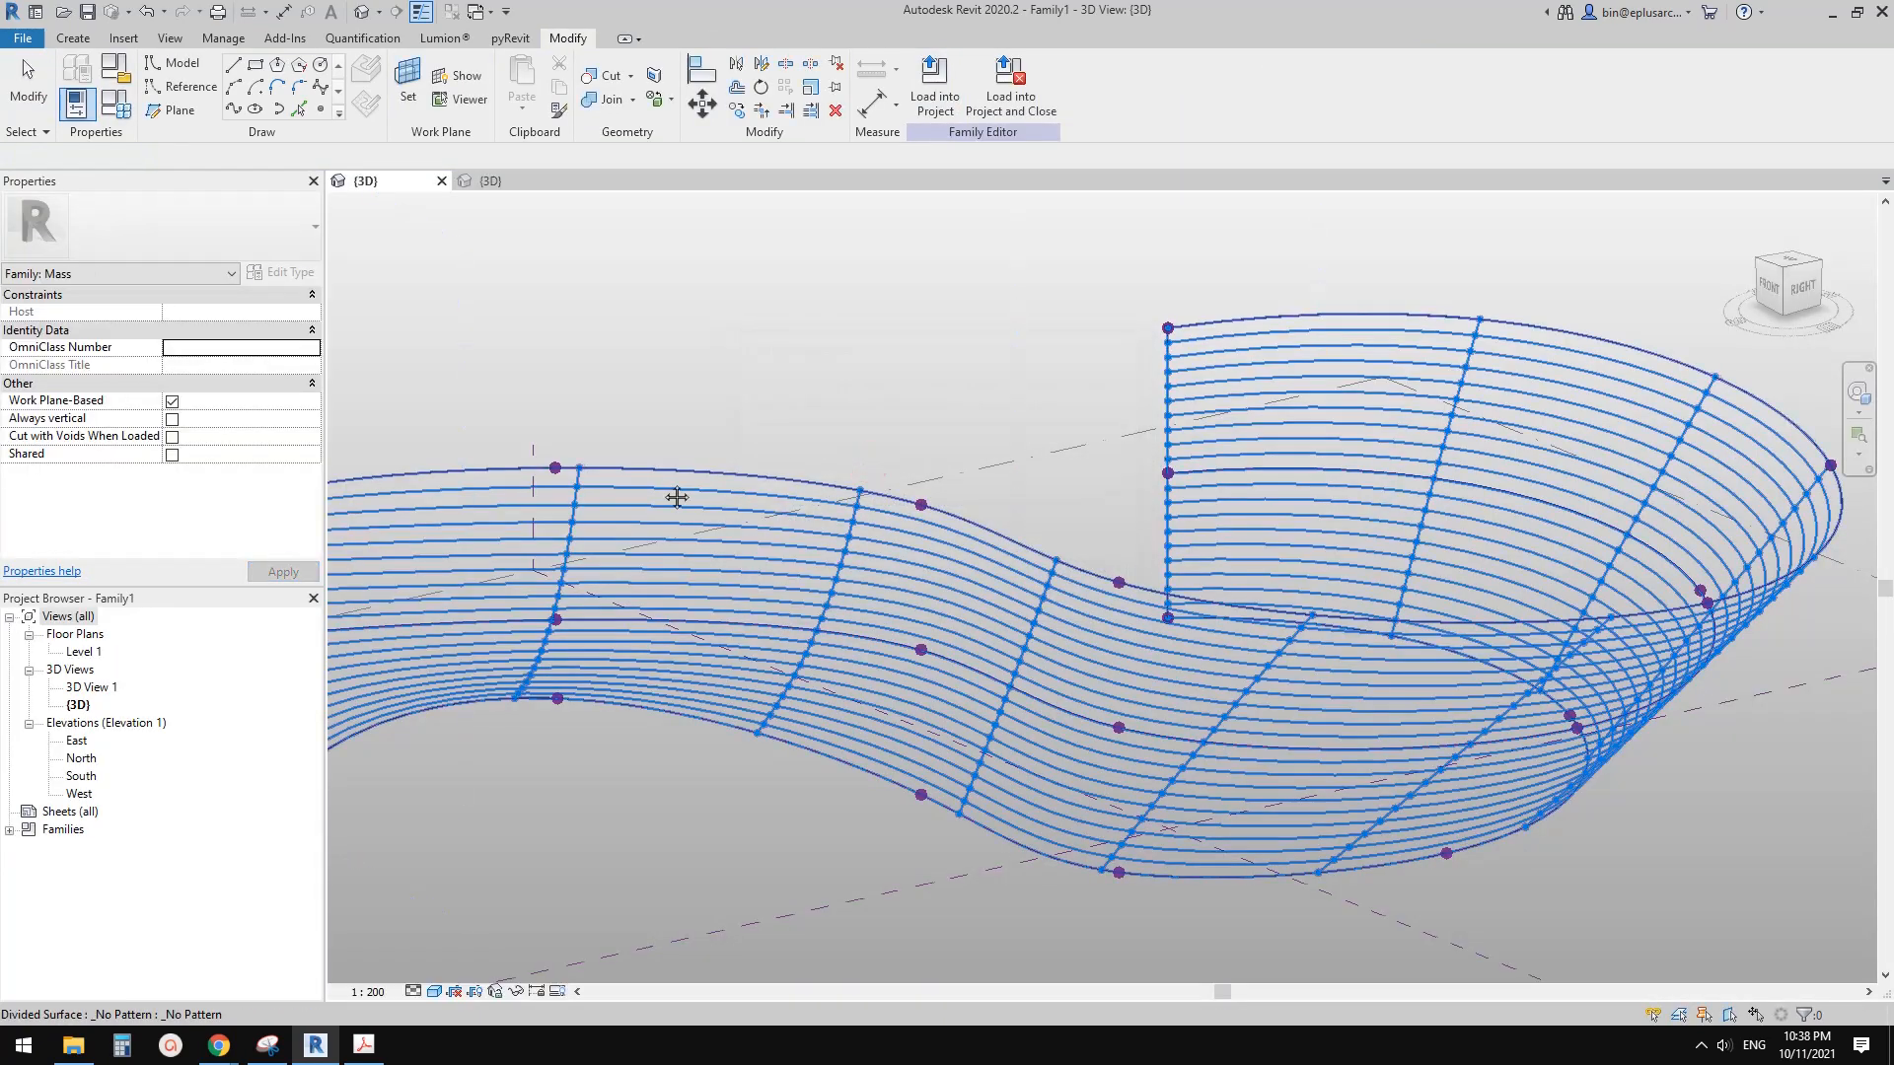
# Step: Start placing a Family2 component, setting its first three points on consecutive nodes of the surface's second grid line from the top
pyautogui.click(74, 40)
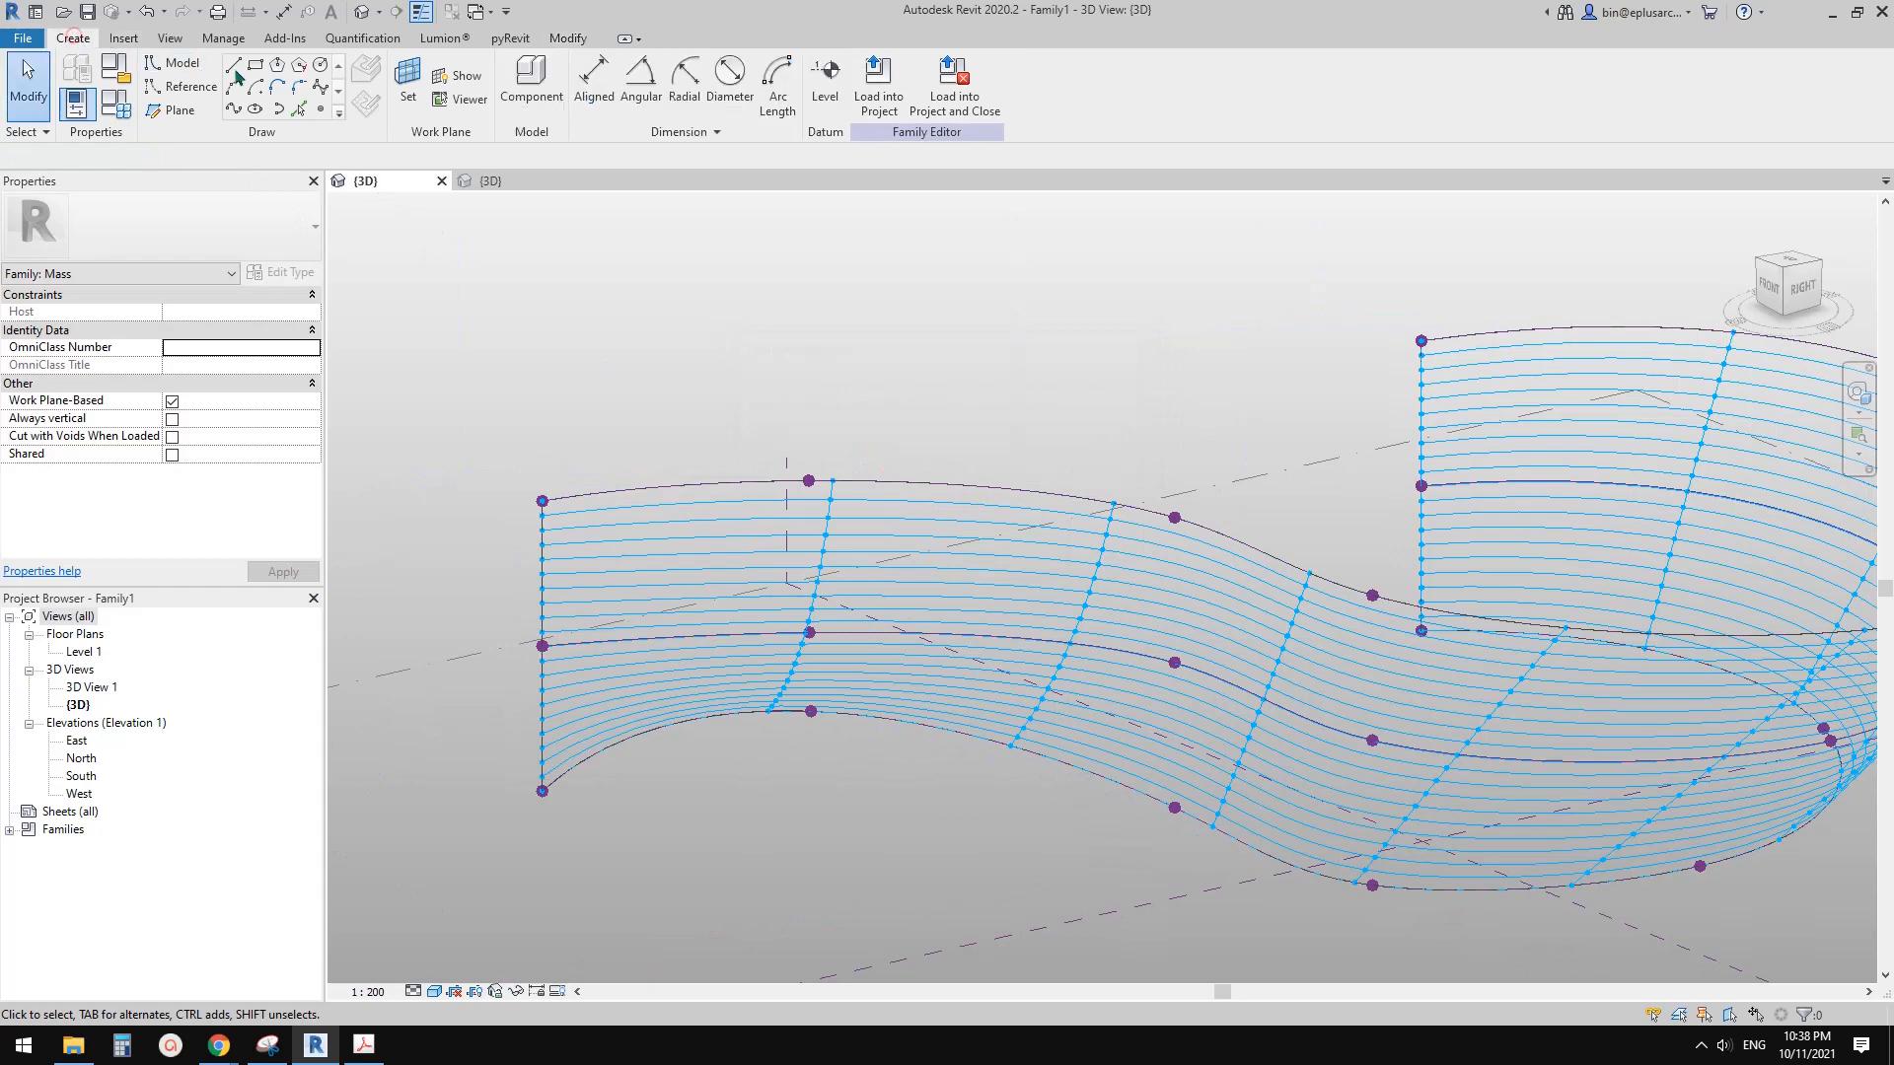
pyautogui.click(519, 79)
pyautogui.scroll(3, 540, 530)
pyautogui.scroll(2, 538, 530)
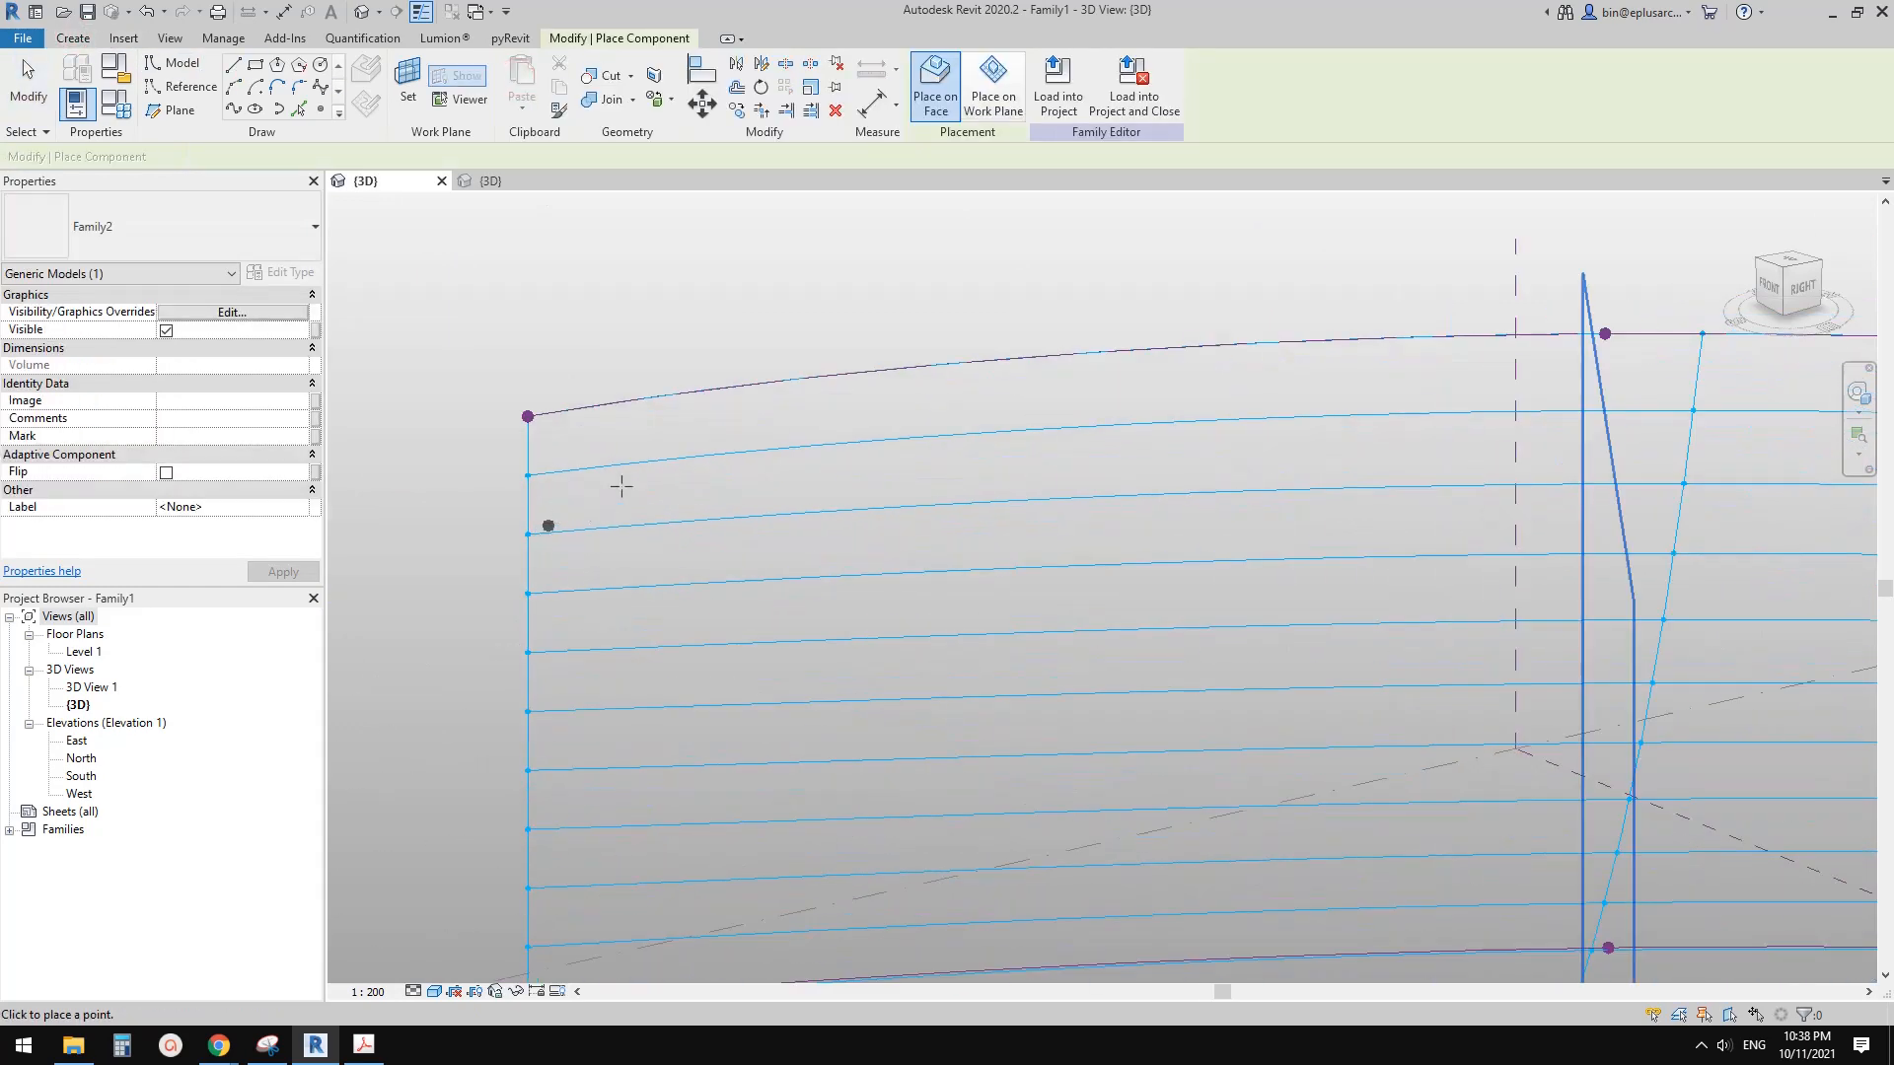
pyautogui.click(527, 474)
pyautogui.scroll(-2, 1381, 511)
pyautogui.moveTo(1369, 522); pyautogui.dragTo(627, 487, button='middle')
pyautogui.click(772, 423)
pyautogui.moveTo(1439, 526); pyautogui.dragTo(1247, 522, button='middle')
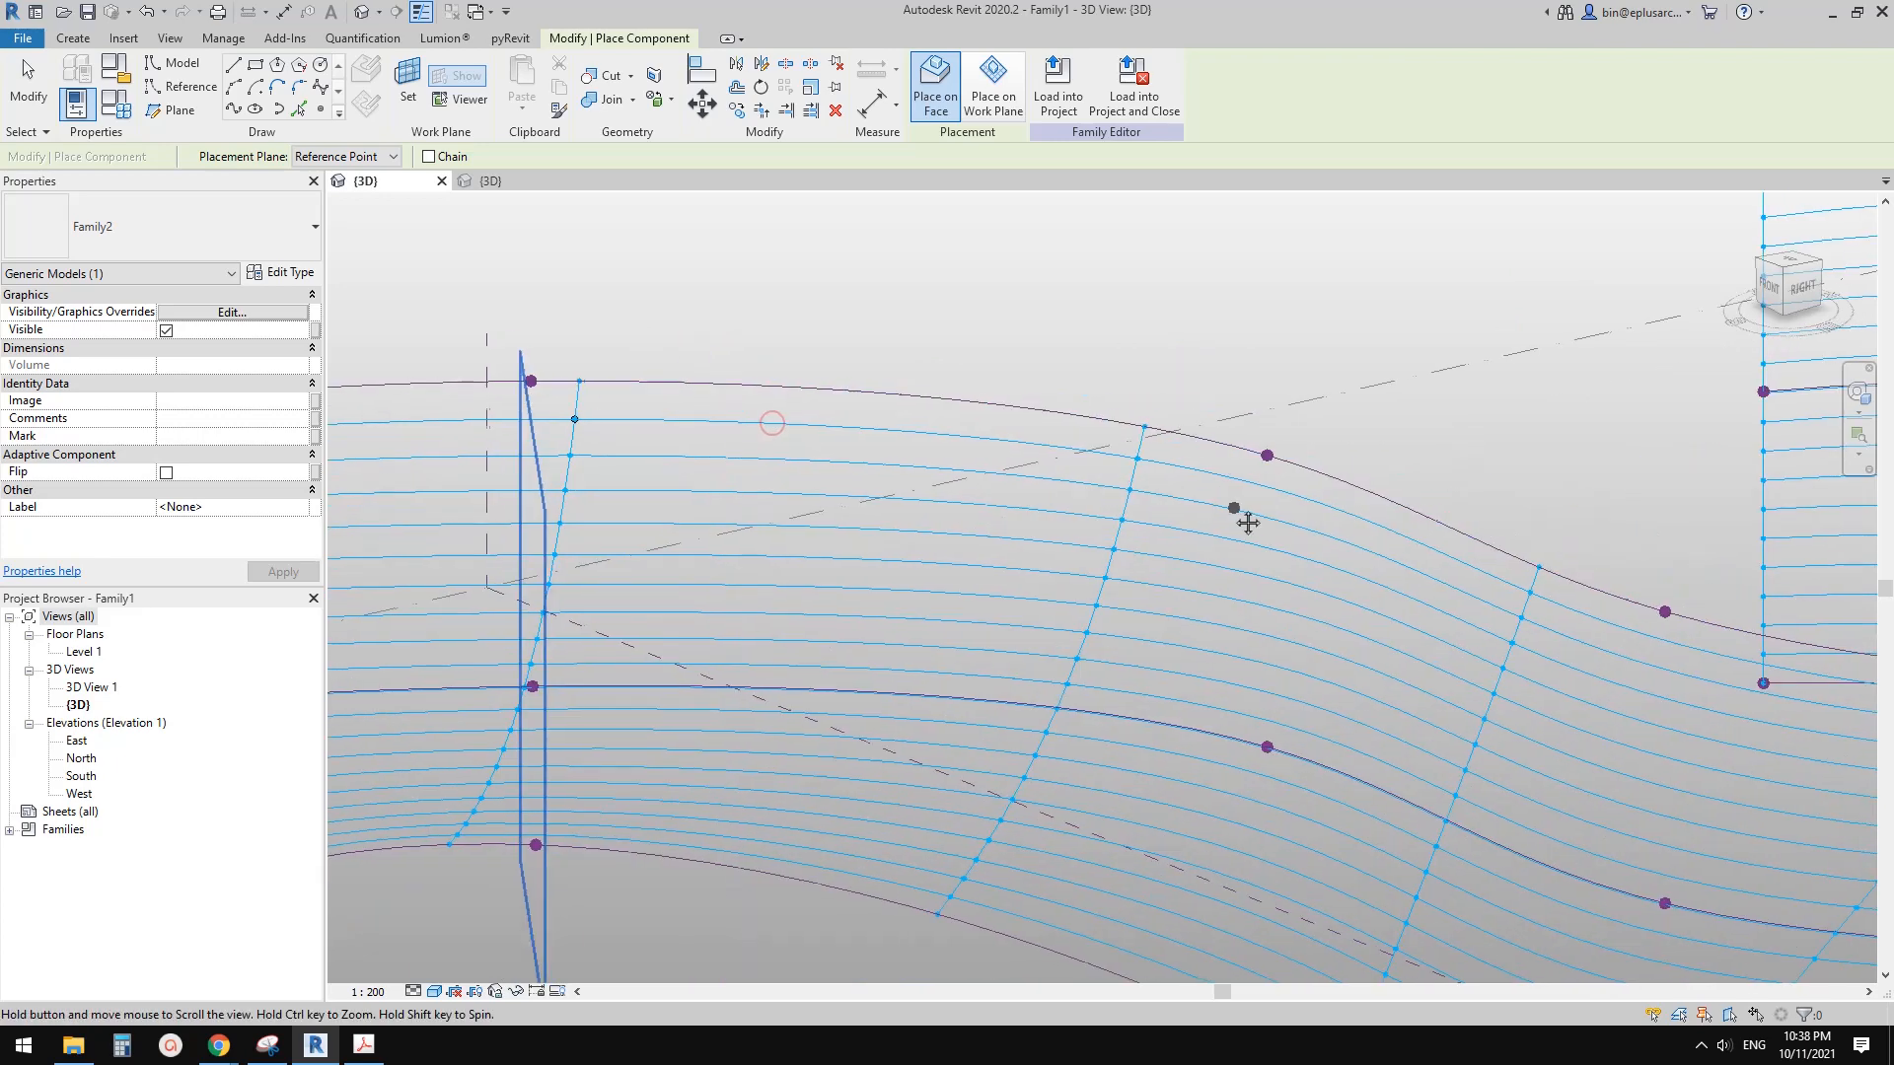
pyautogui.click(1137, 459)
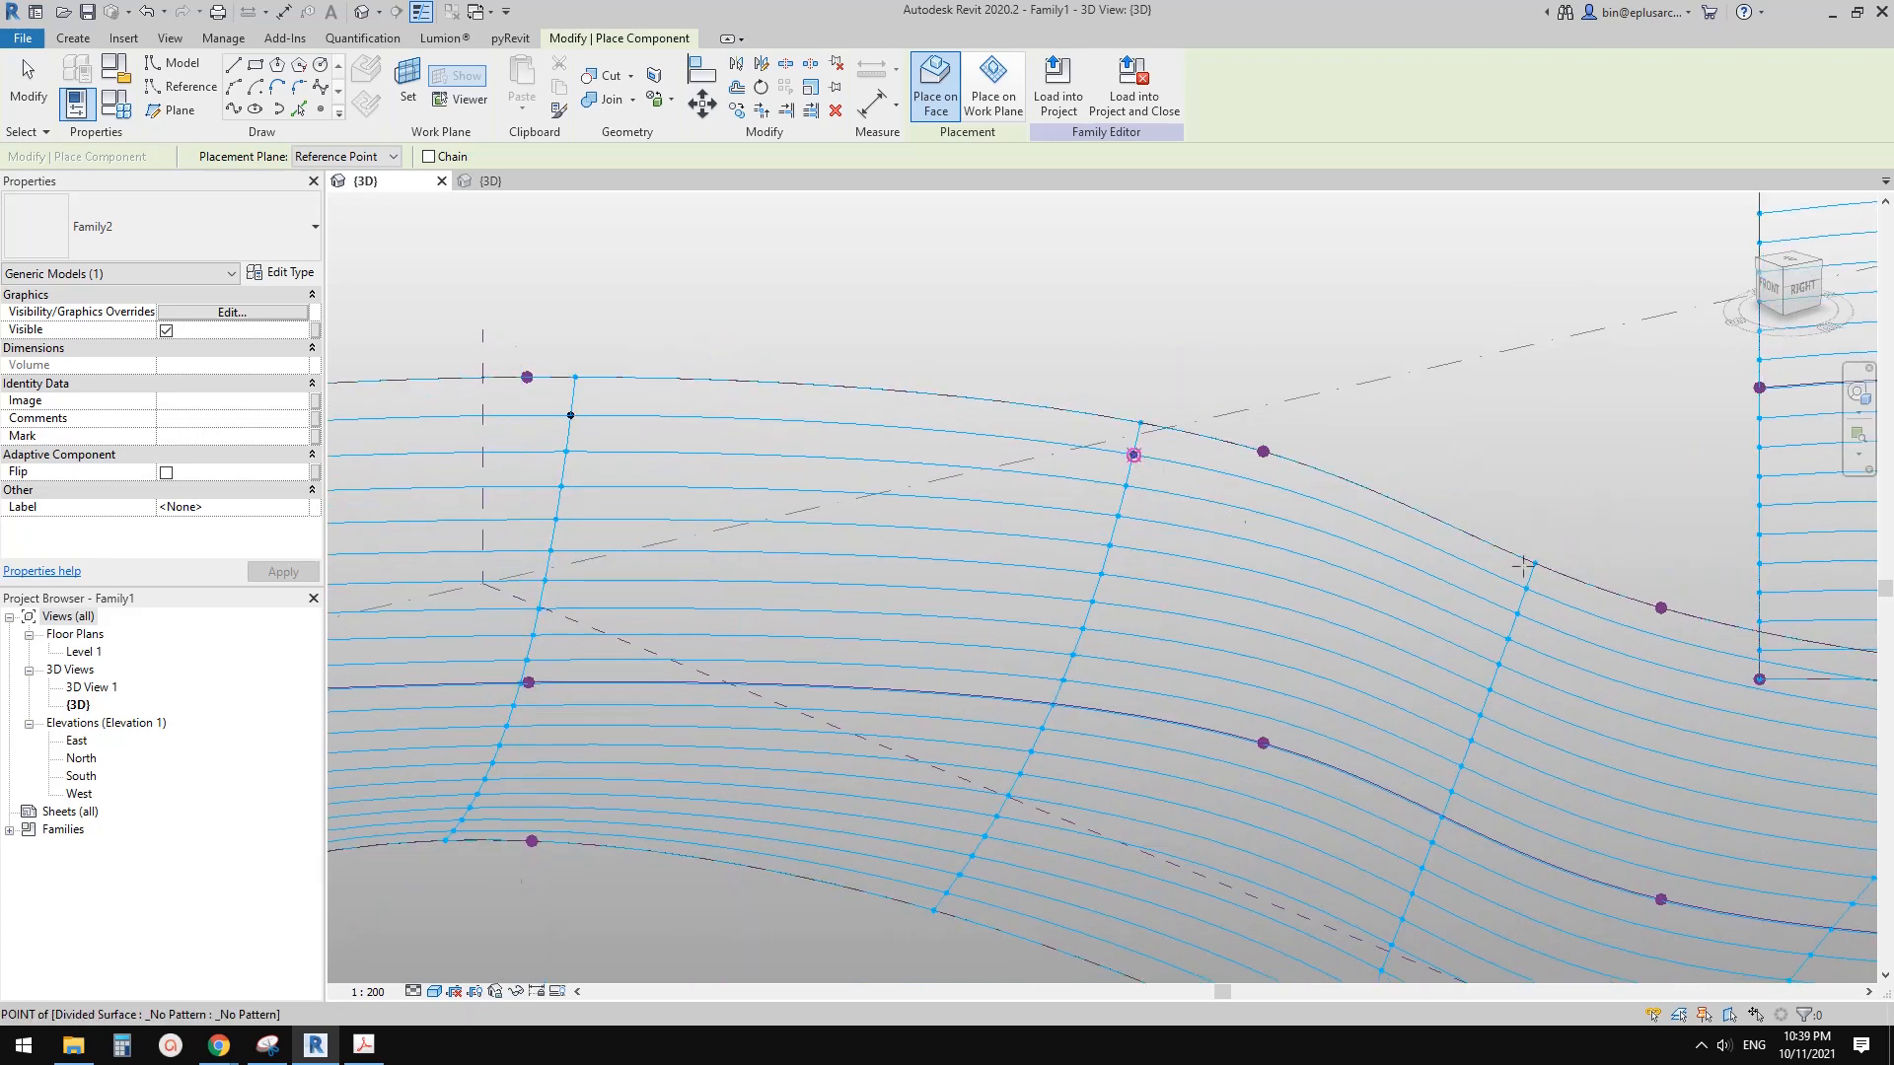
# Step: Place the component's remaining points on successive nodes of the same grid line up to the surface's far end and finish the placement
pyautogui.moveTo(1521, 565); pyautogui.dragTo(1075, 518, button='middle')
pyautogui.click(1077, 539)
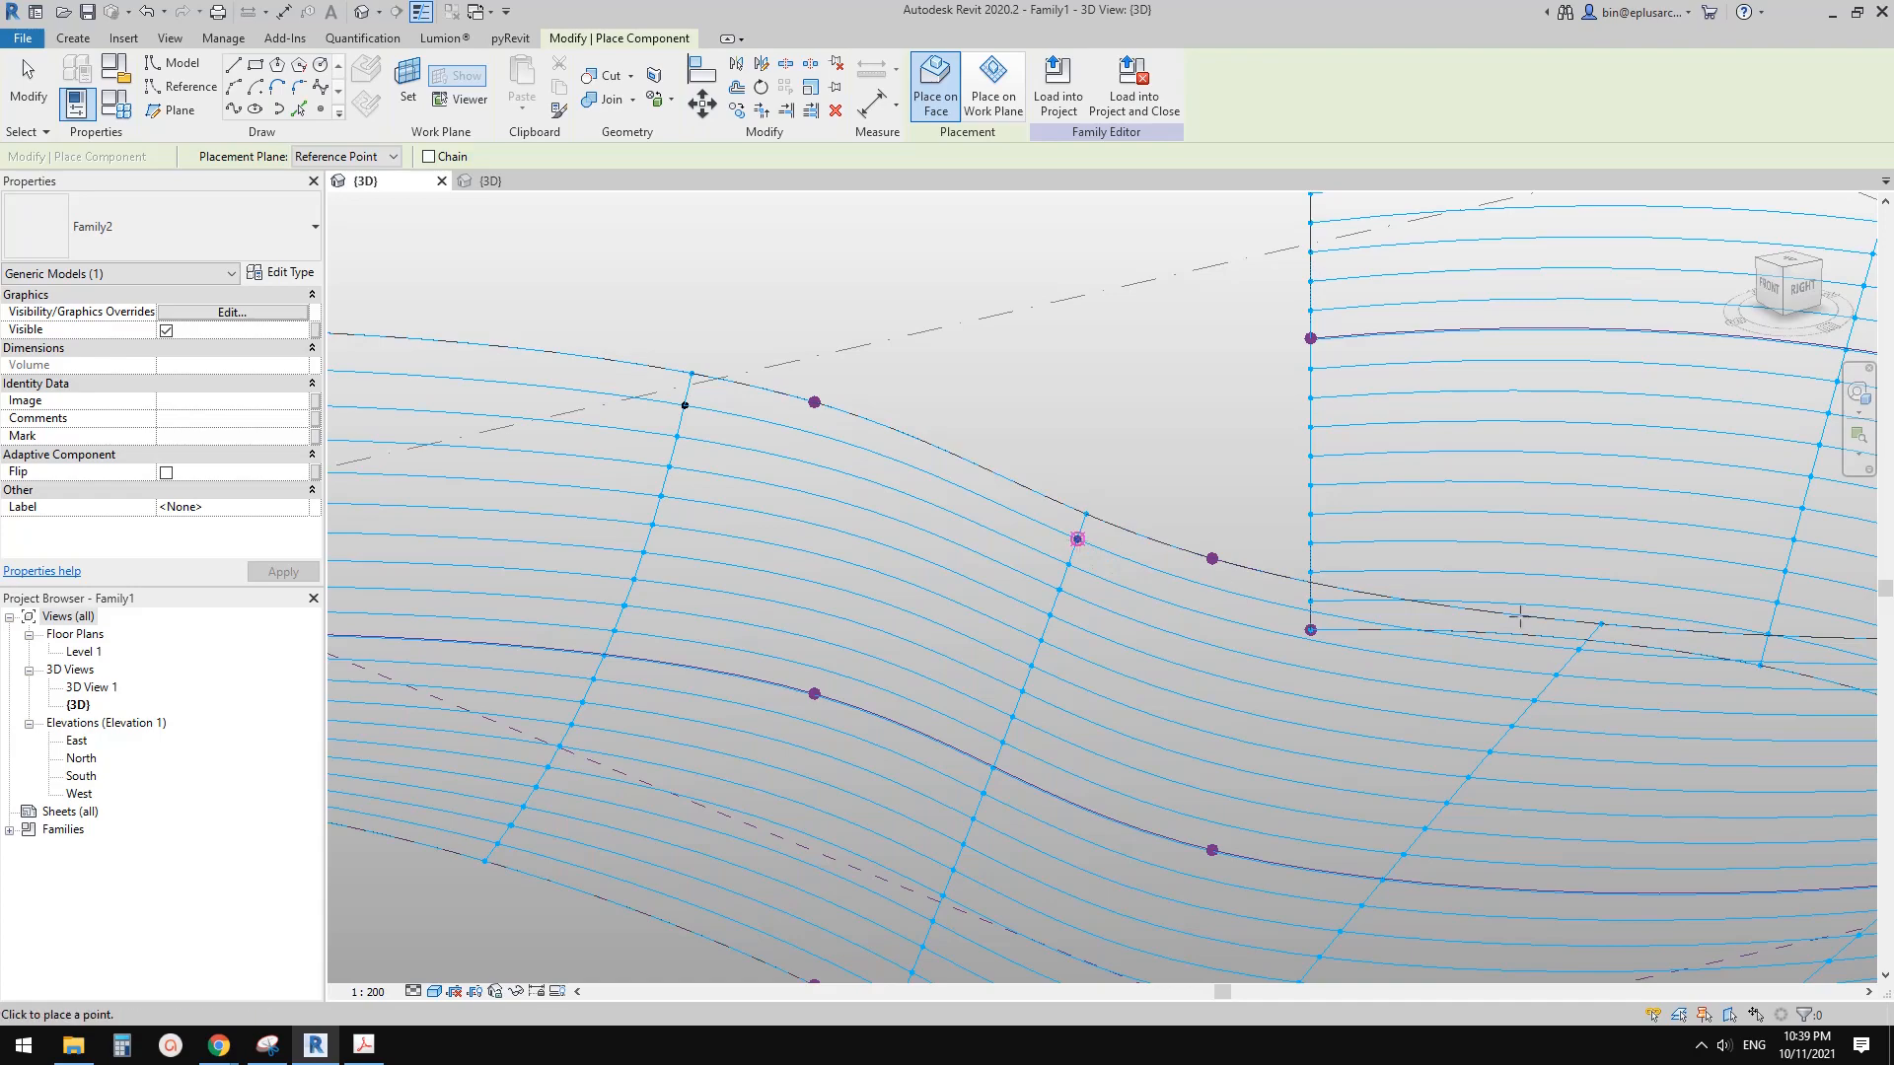
pyautogui.moveTo(1520, 616); pyautogui.dragTo(1070, 552, button='middle')
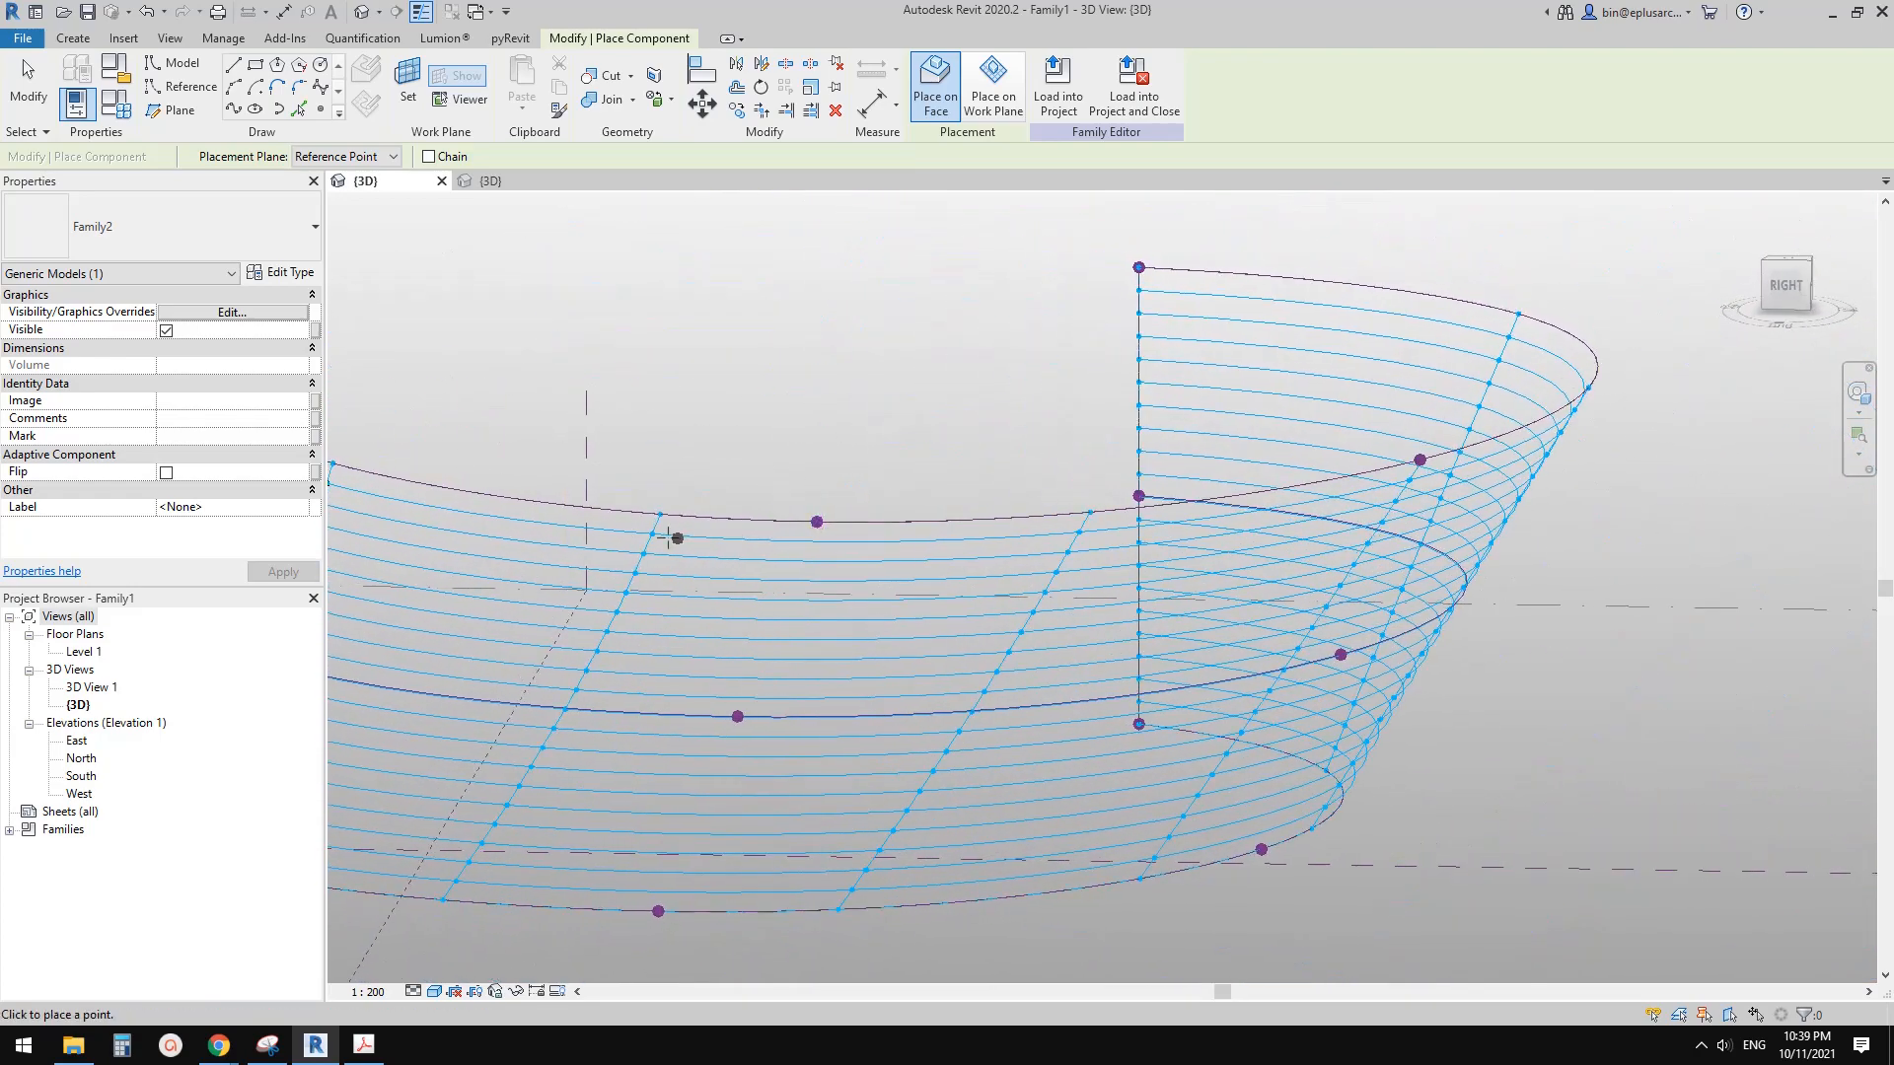
pyautogui.click(1071, 550)
pyautogui.keyDown('shift'); pyautogui.moveTo(1082, 537); pyautogui.dragTo(1044, 448, button='middle'); pyautogui.keyUp('shift')
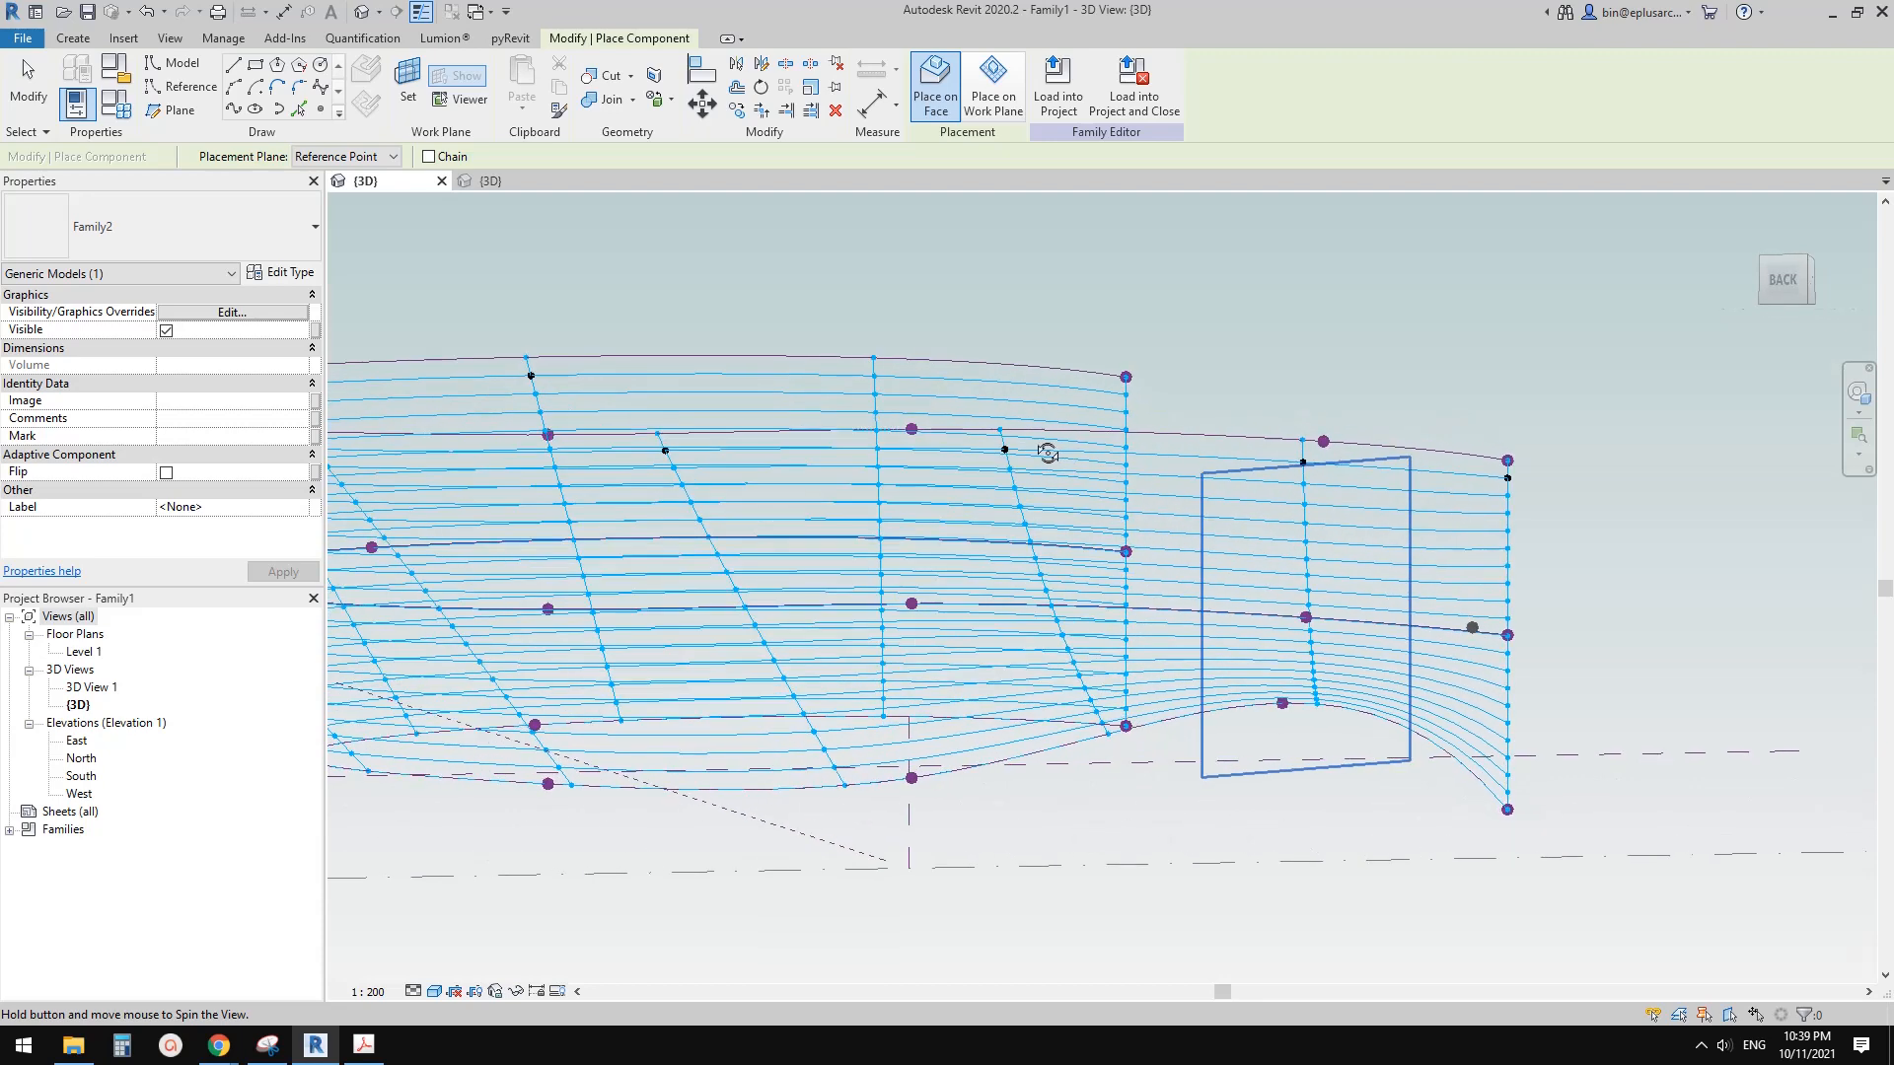
pyautogui.click(1123, 393)
pyautogui.press('Escape')
pyautogui.press('Escape')
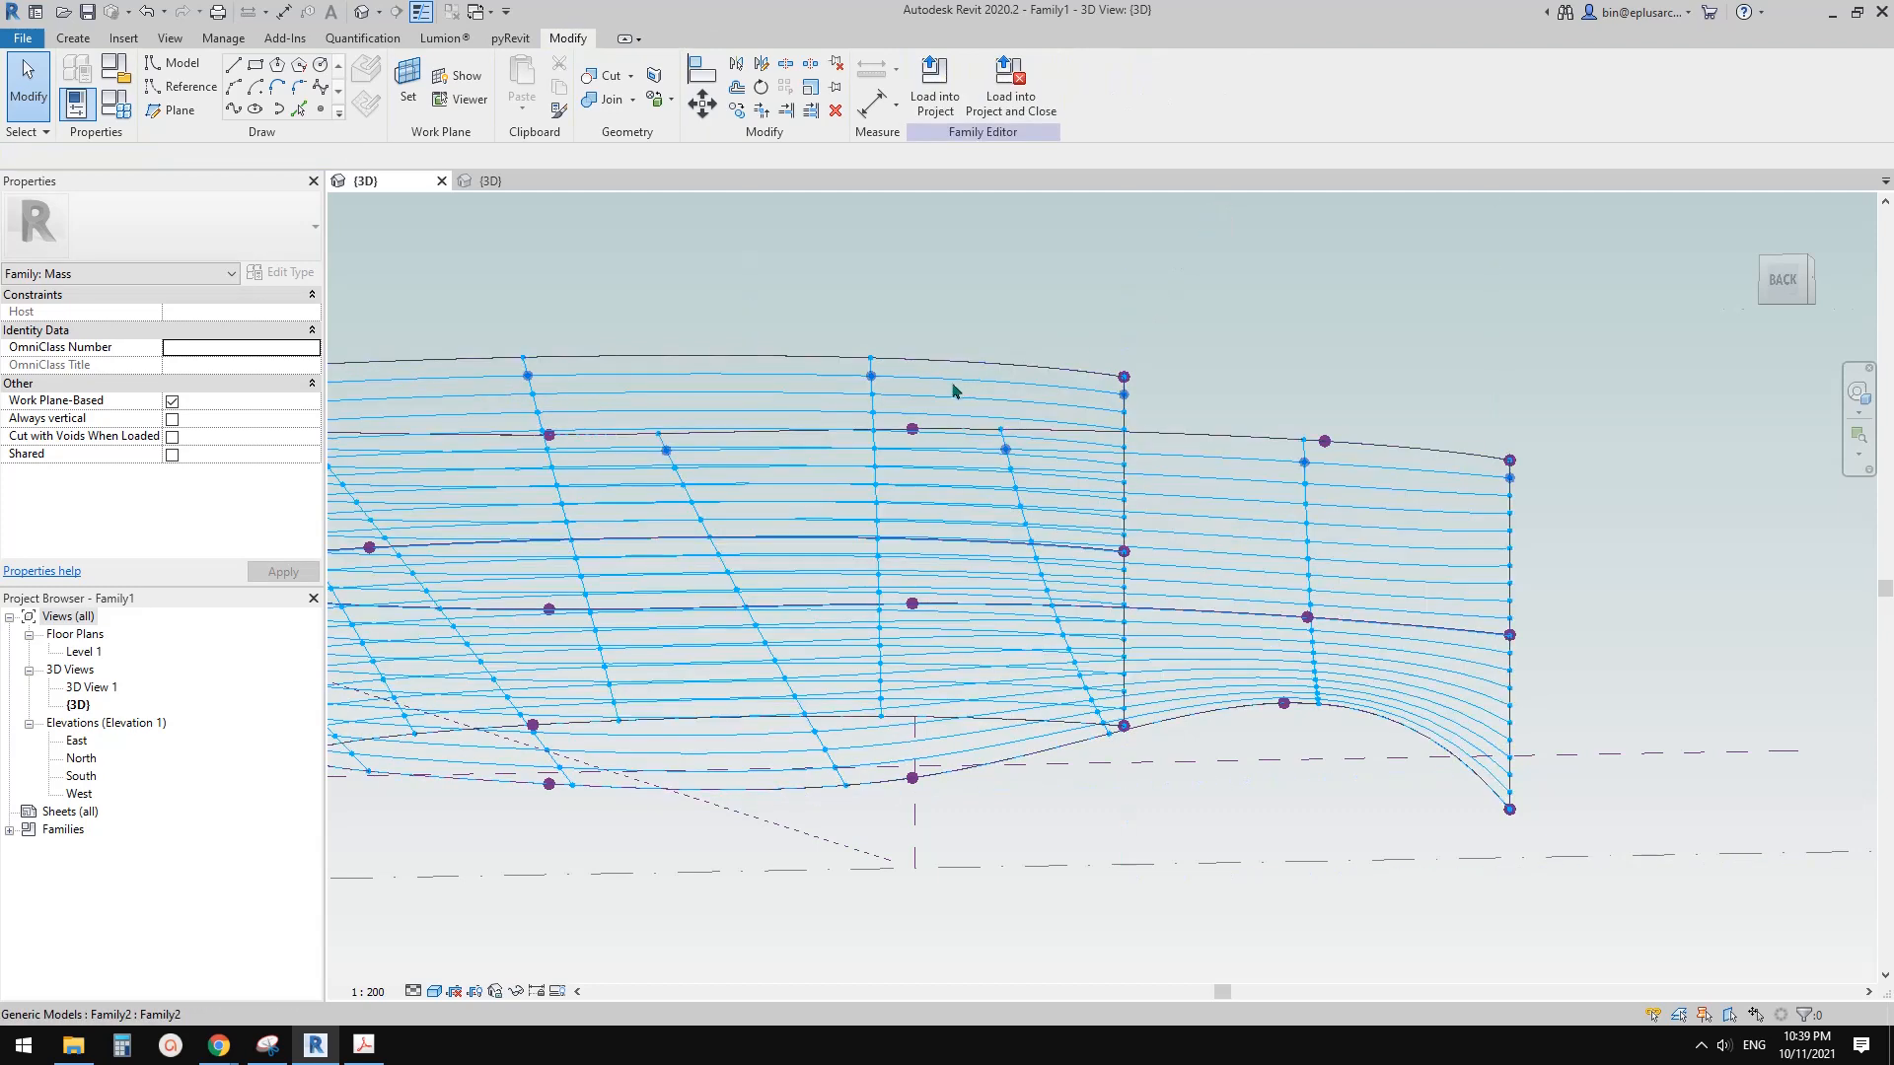
# Step: Restore the solid form in the band family by undoing the dissolve, and reload it into Family1, overwriting the existing version
pyautogui.click(815, 383)
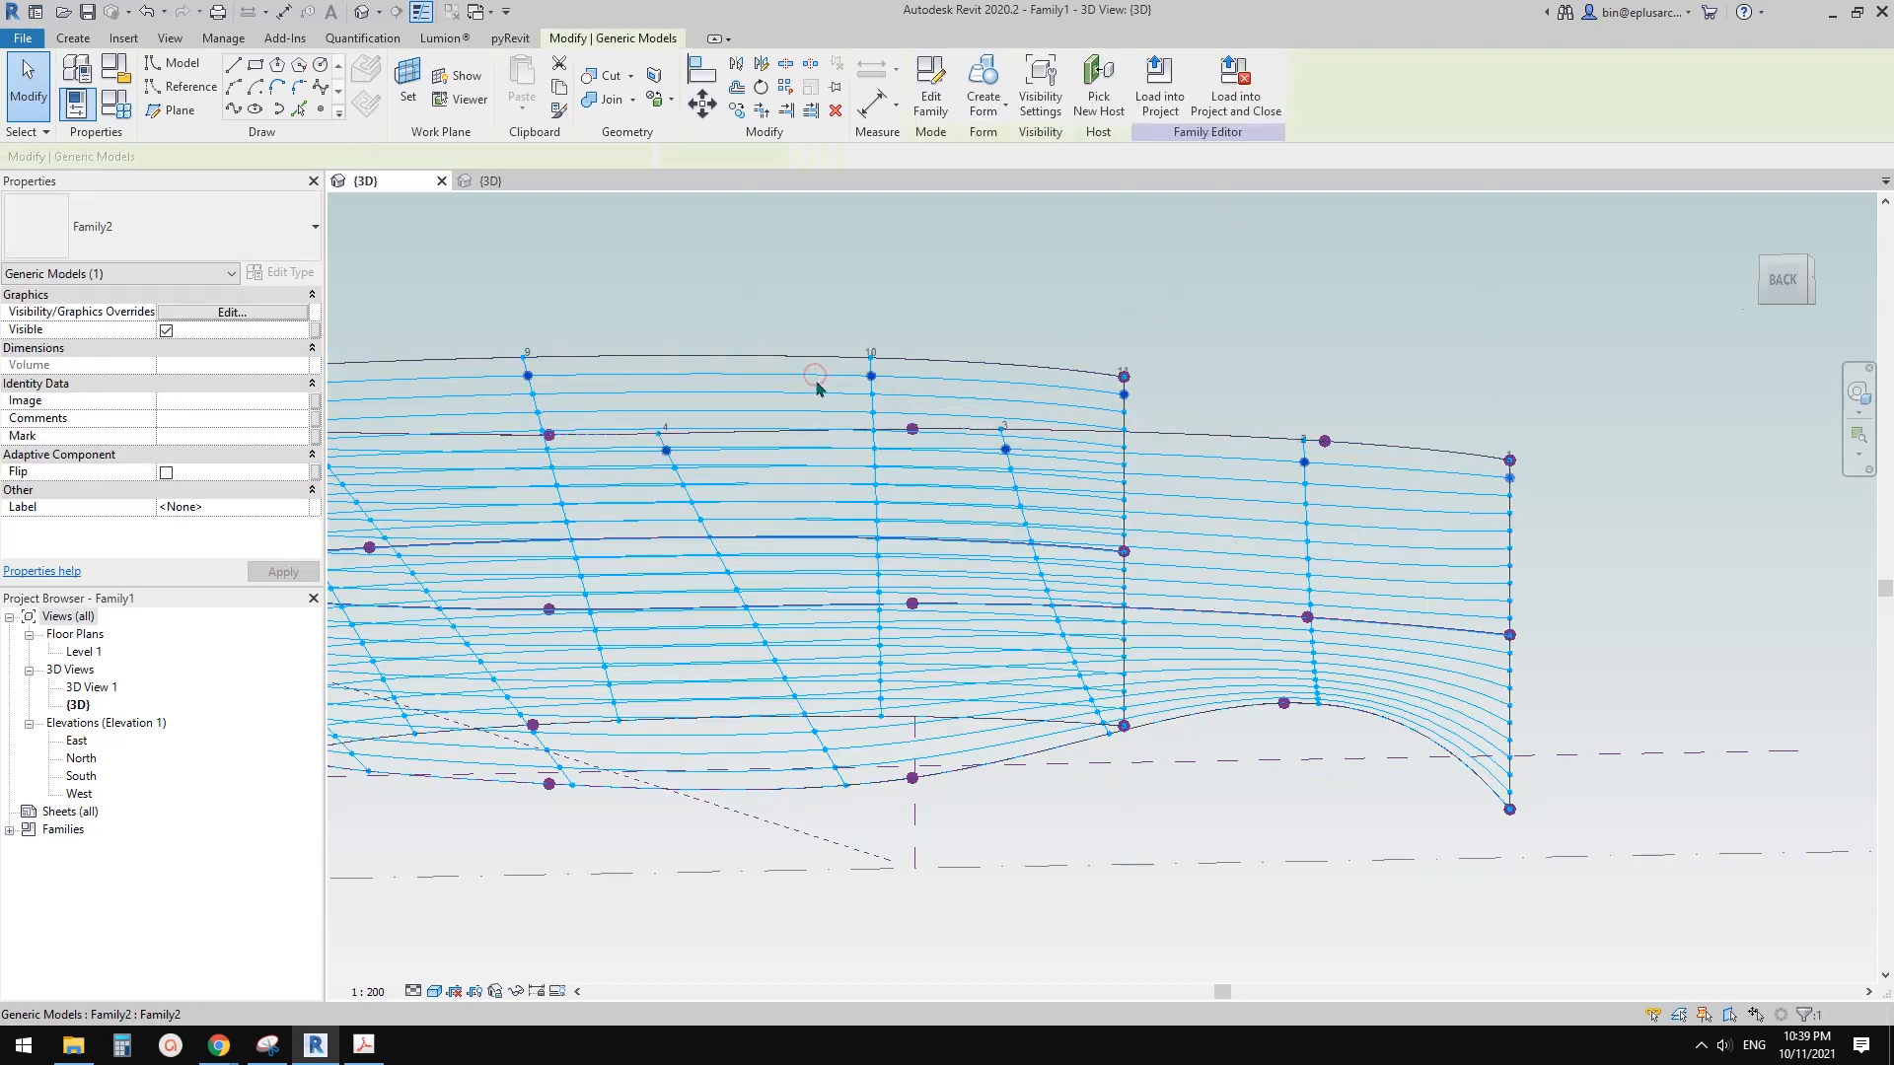
pyautogui.moveTo(816, 424); pyautogui.dragTo(996, 434, button='middle')
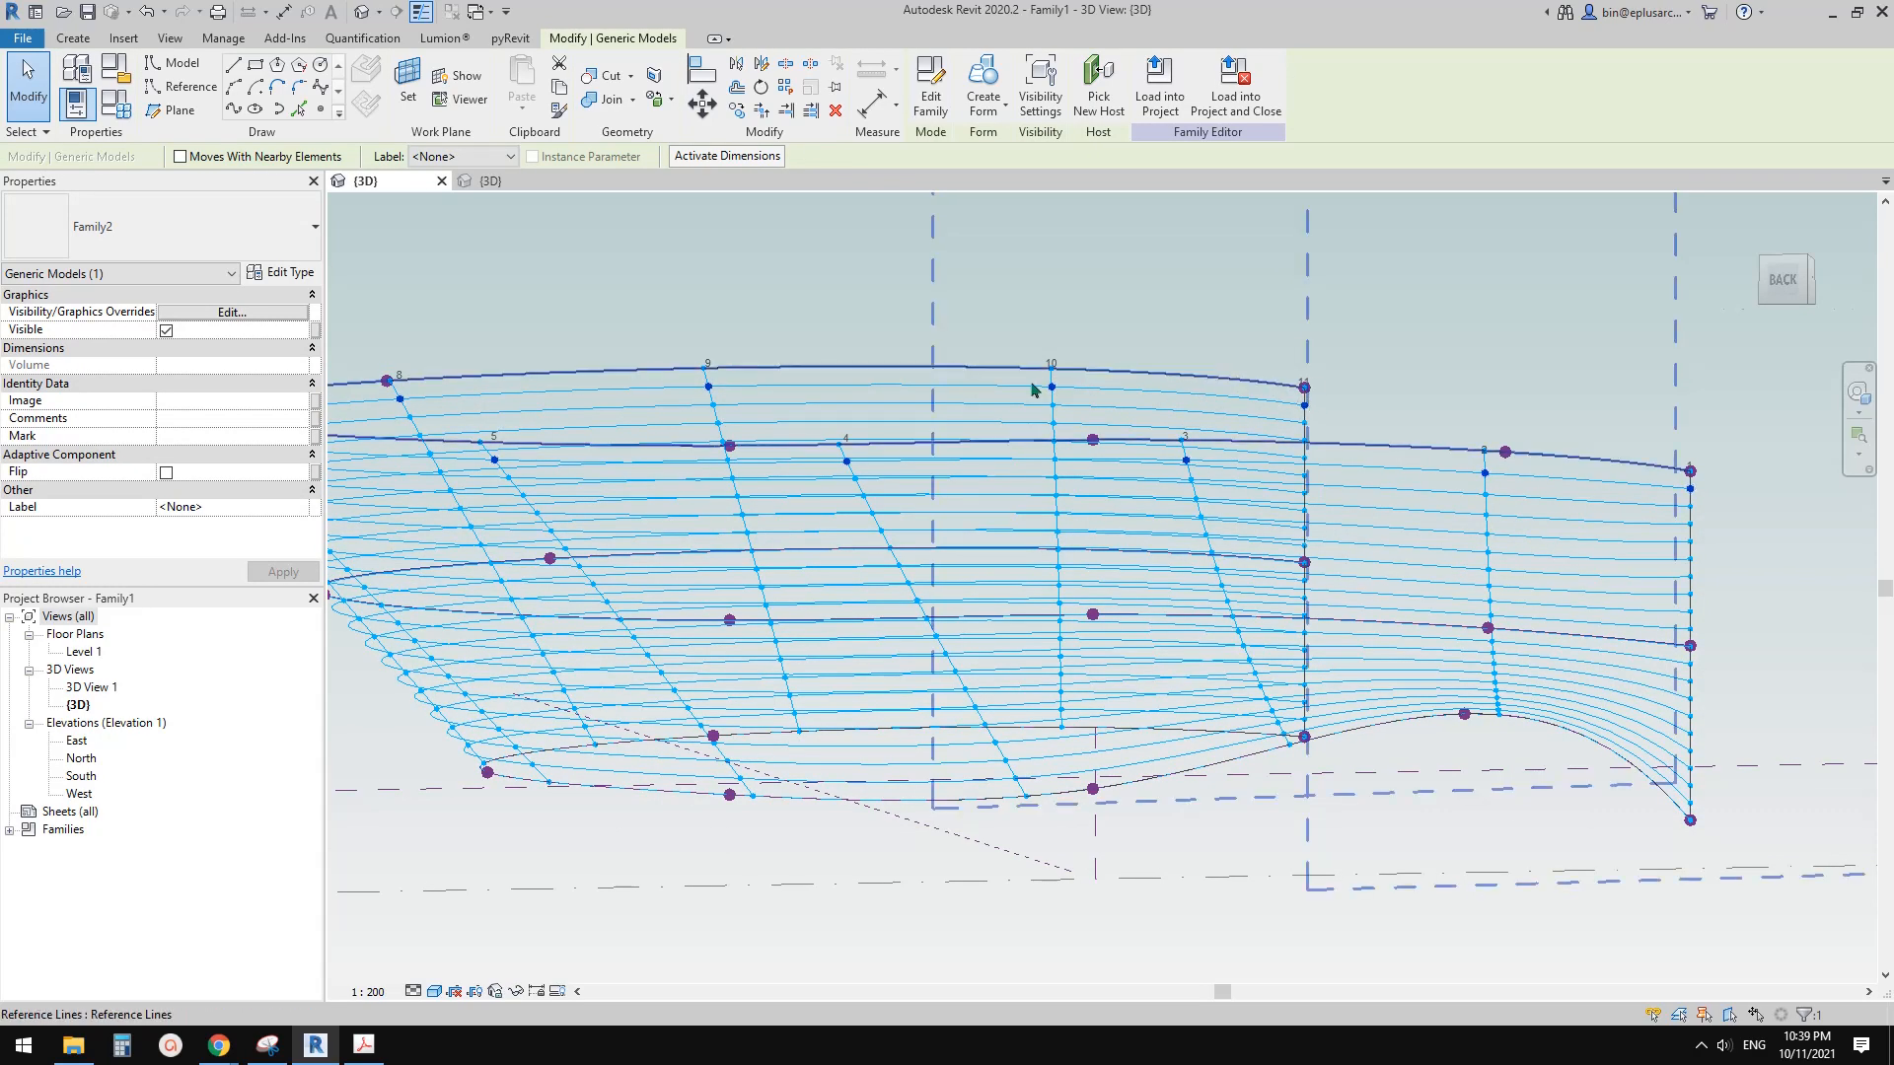
pyautogui.keyDown('shift'); pyautogui.moveTo(1275, 394); pyautogui.dragTo(656, 323, button='middle'); pyautogui.keyUp('shift')
pyautogui.click(490, 182)
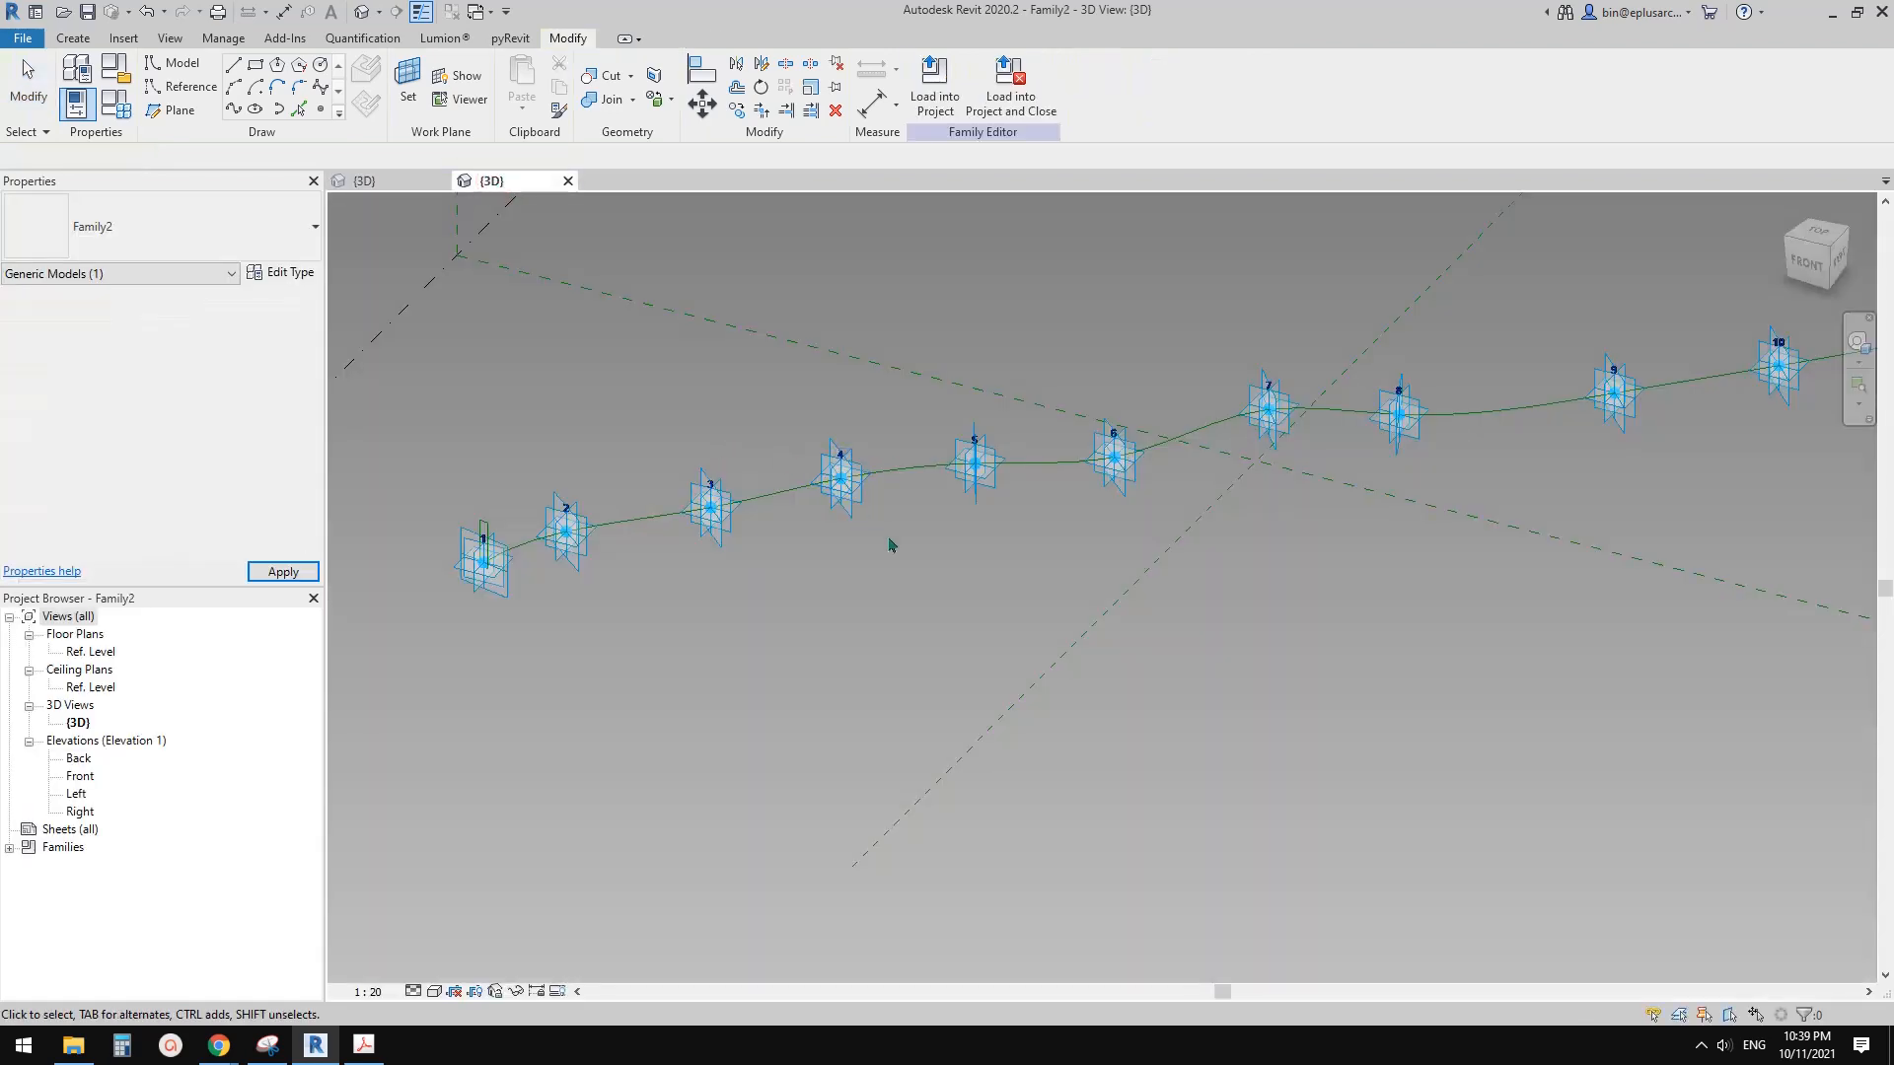
pyautogui.moveTo(888, 544); pyautogui.dragTo(901, 568, button='middle')
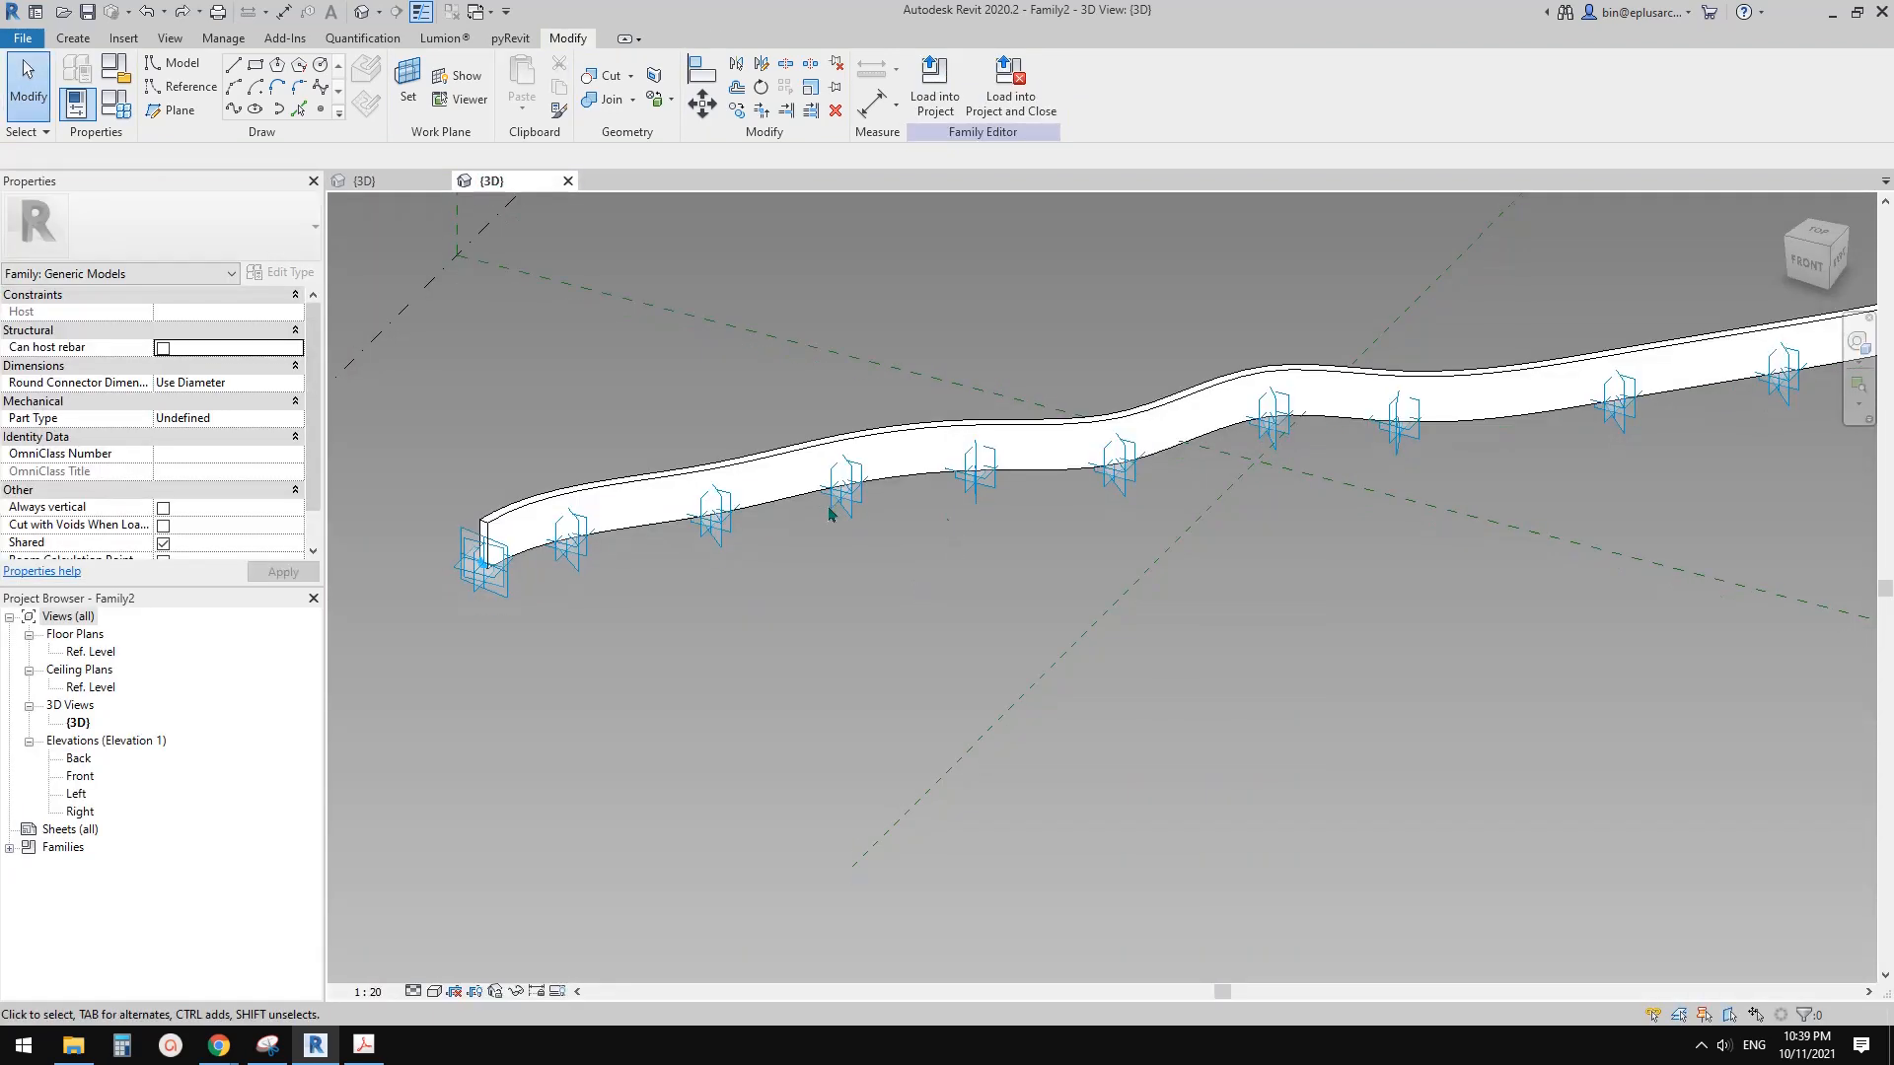
pyautogui.moveTo(935, 460); pyautogui.dragTo(900, 477, button='middle')
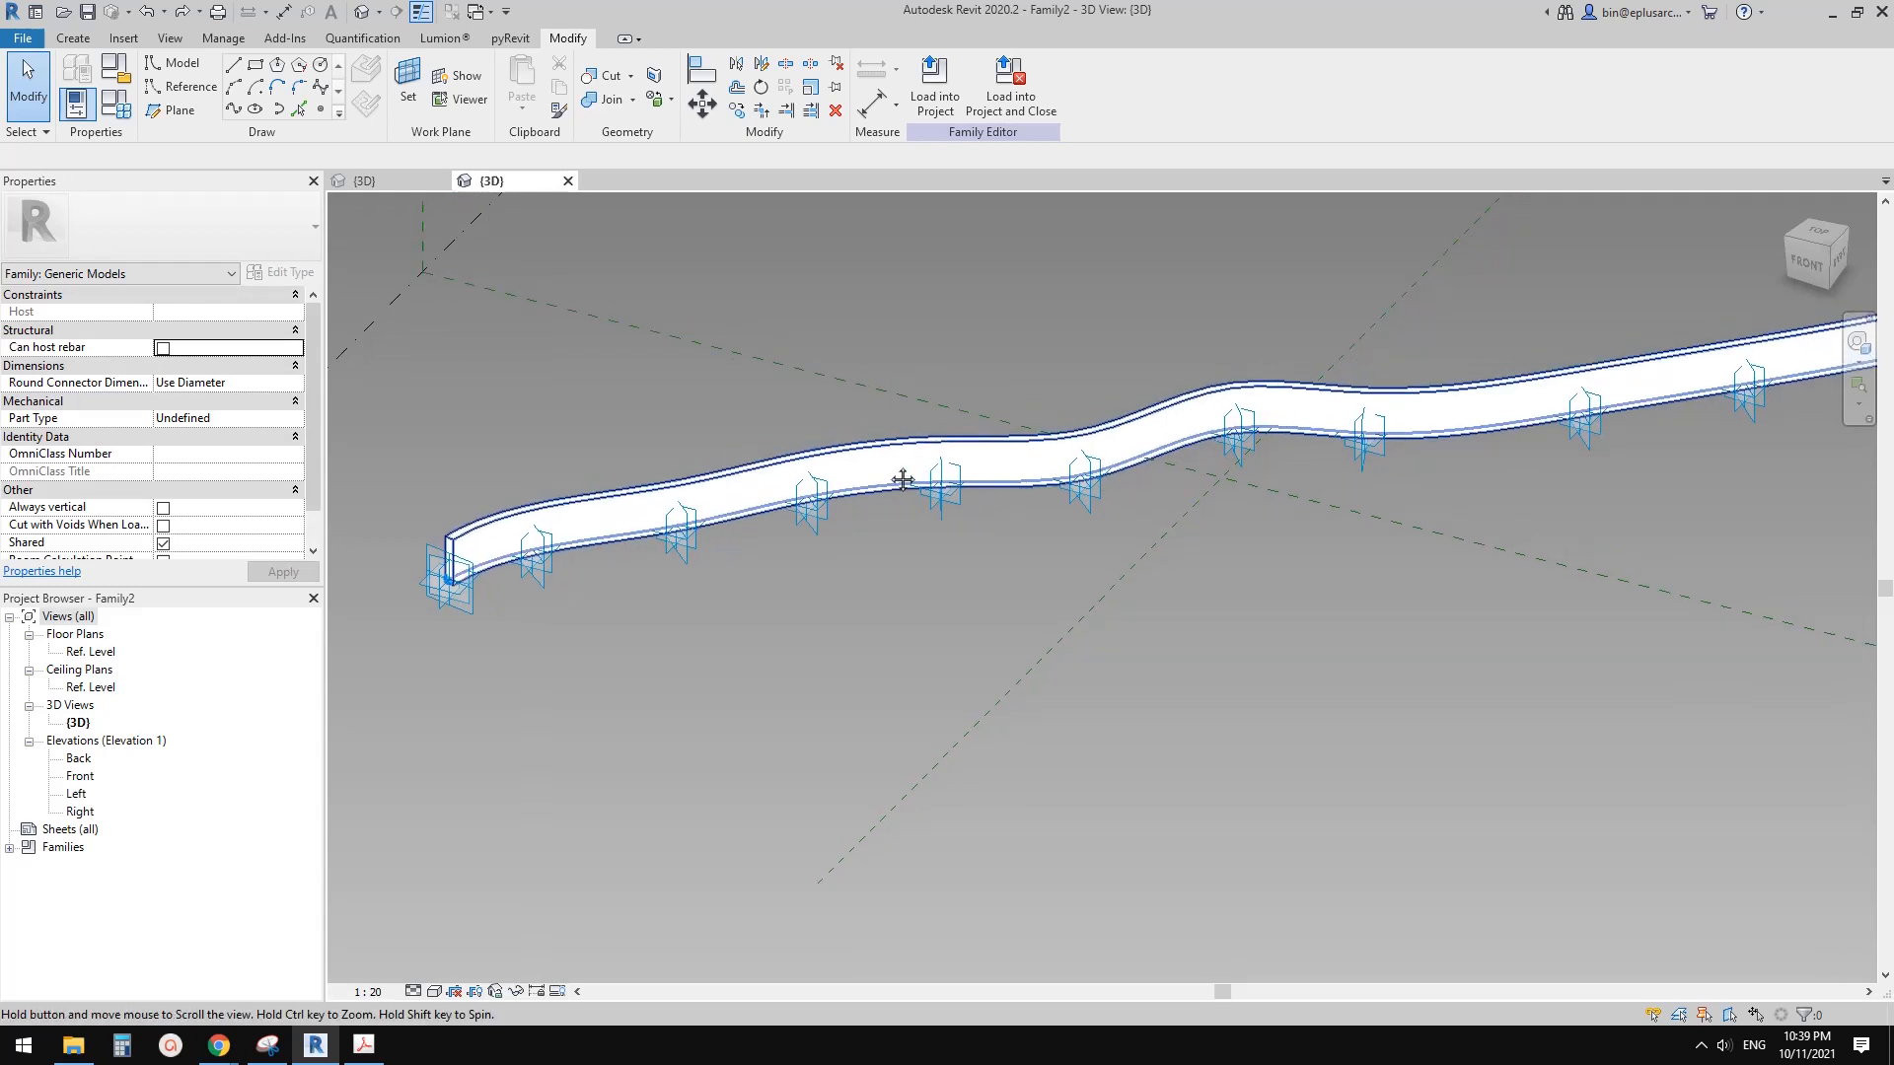
pyautogui.click(935, 97)
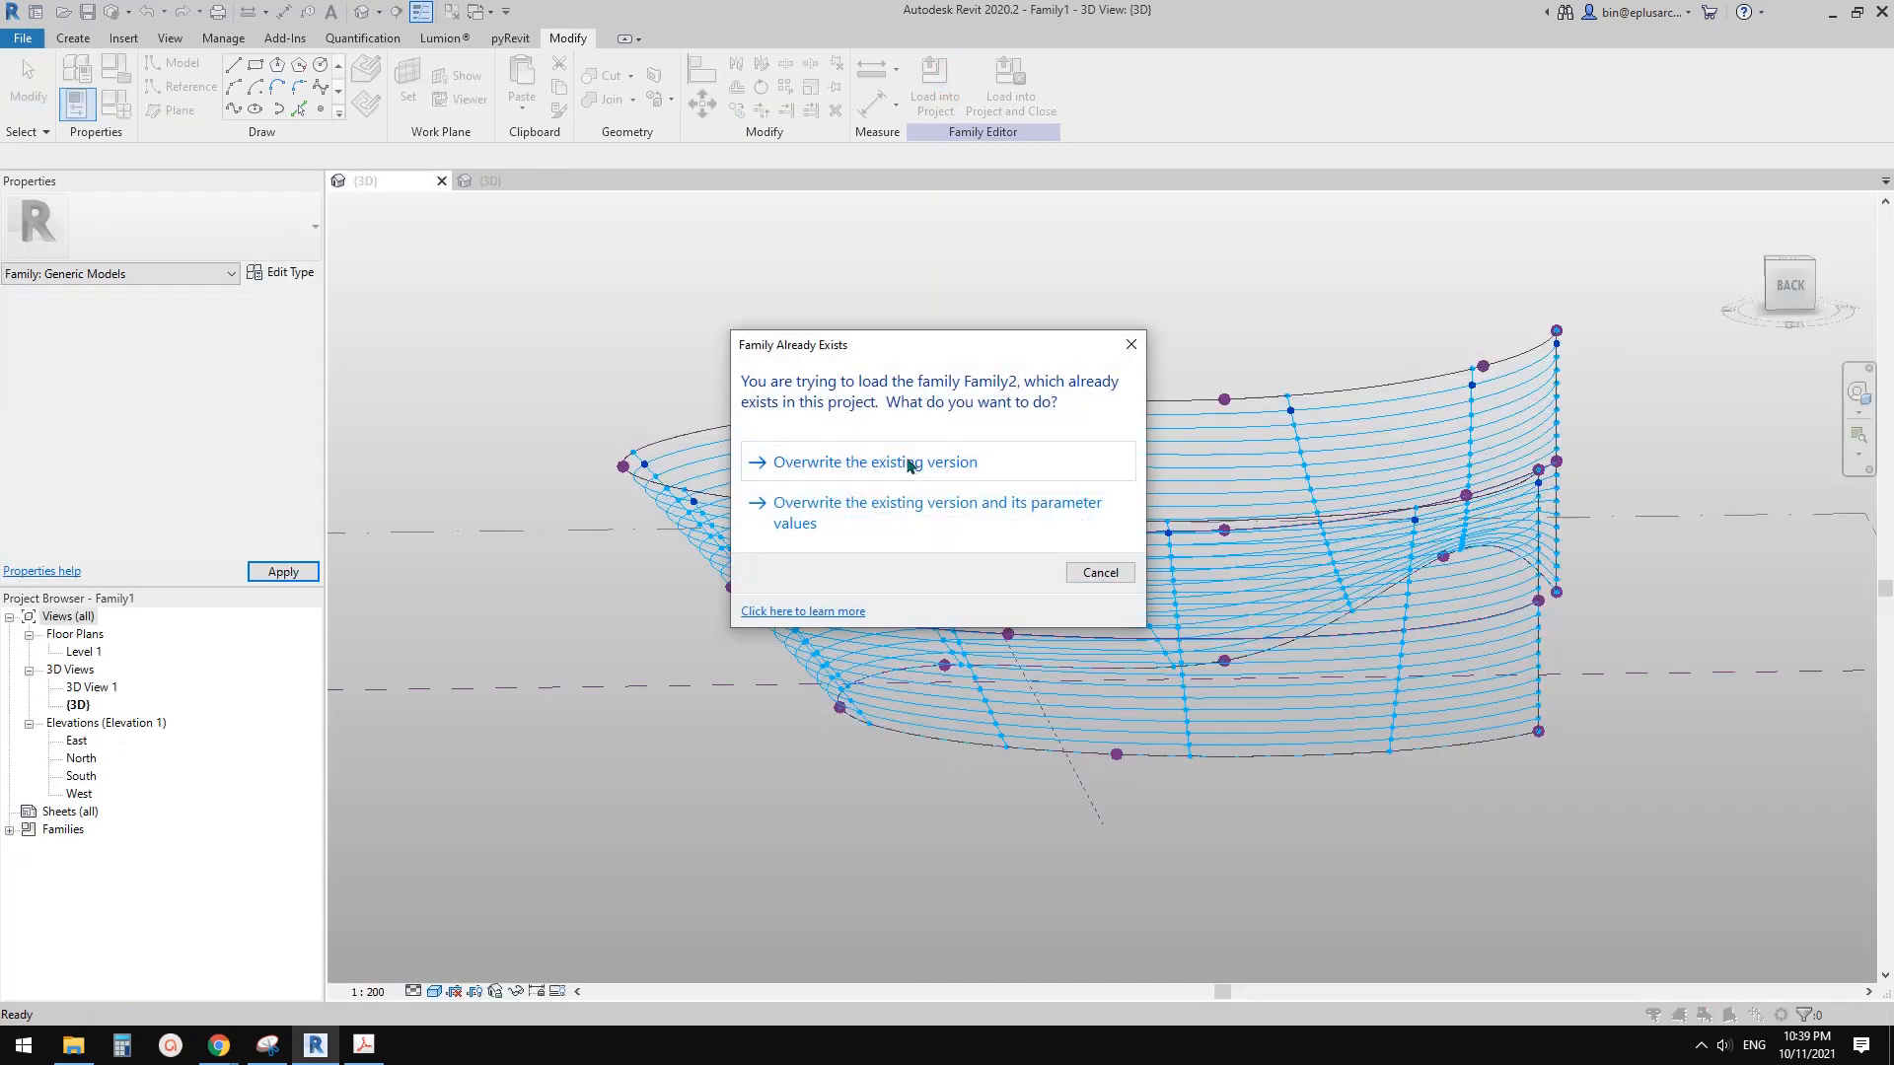
pyautogui.click(909, 463)
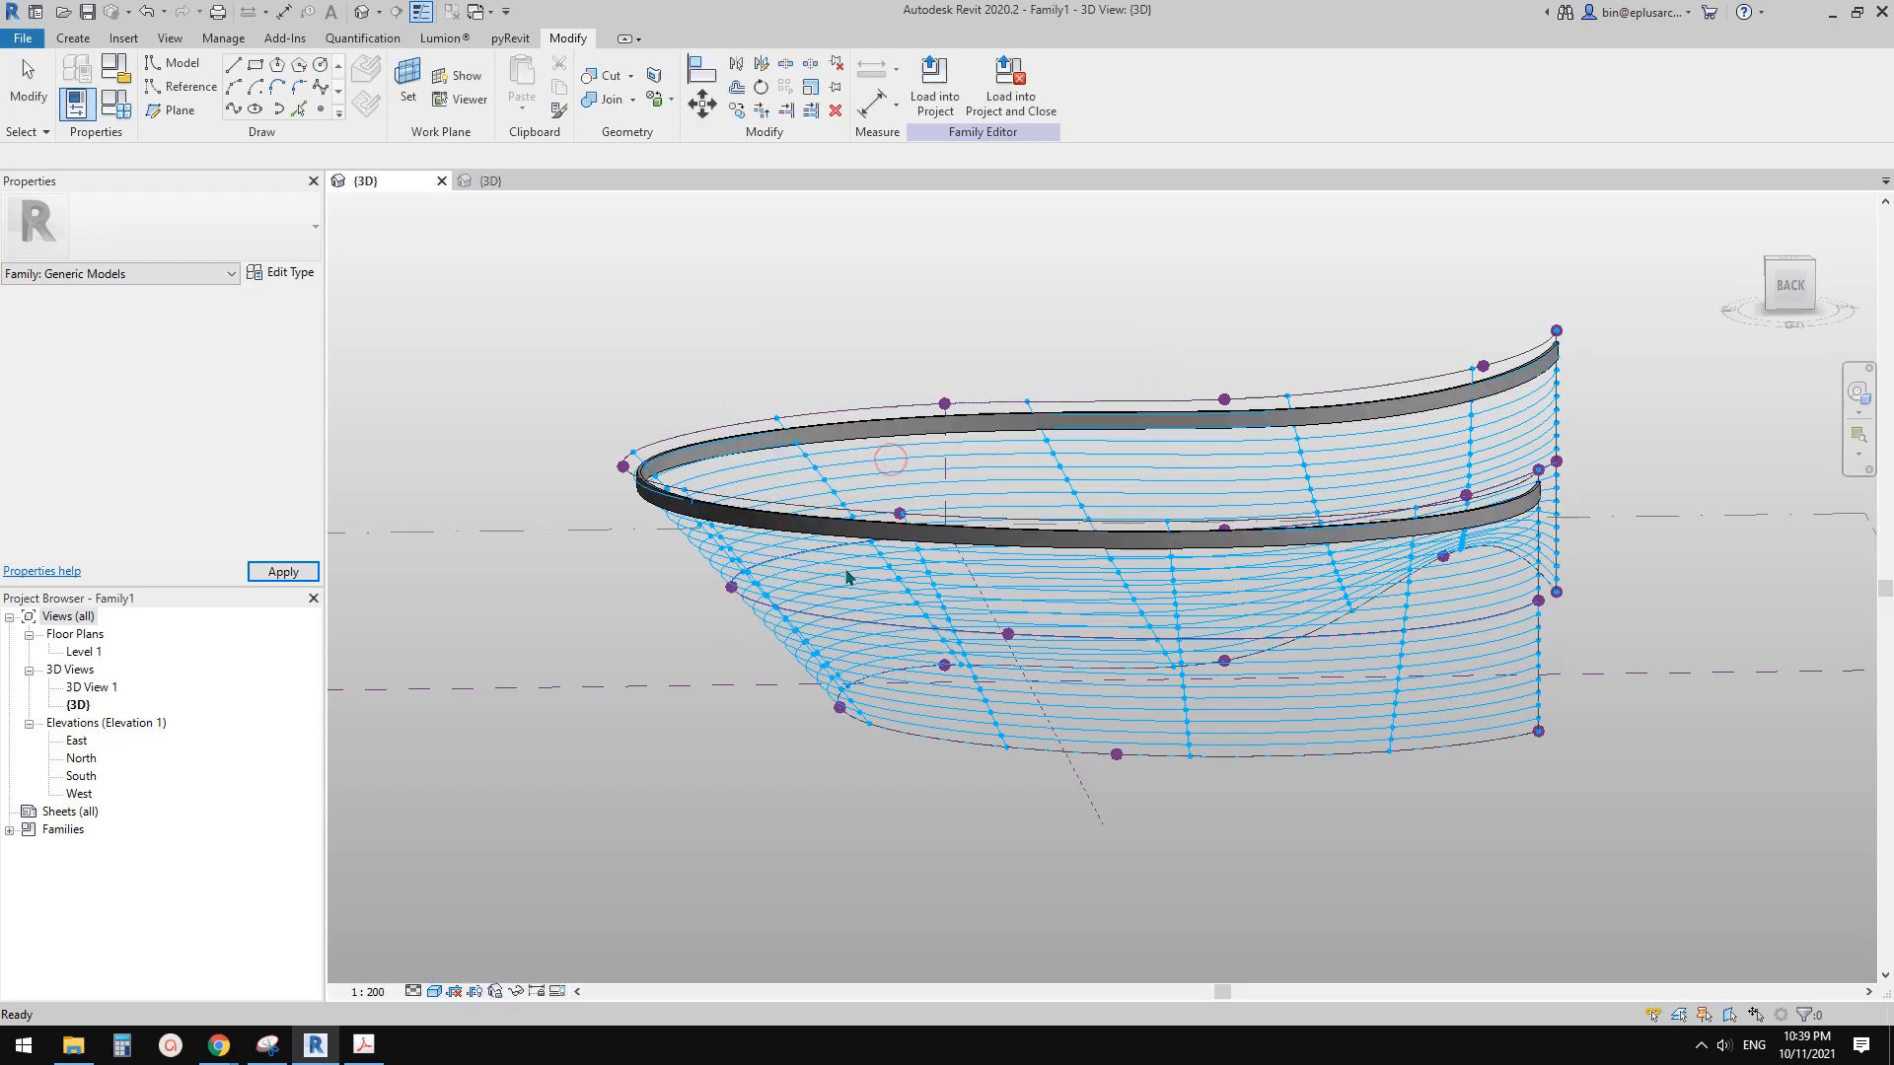
# Step: Set the placed band's type parameter A to 90
pyautogui.keyDown('shift'); pyautogui.moveTo(1379, 481); pyautogui.dragTo(1657, 471, button='middle'); pyautogui.keyUp('shift')
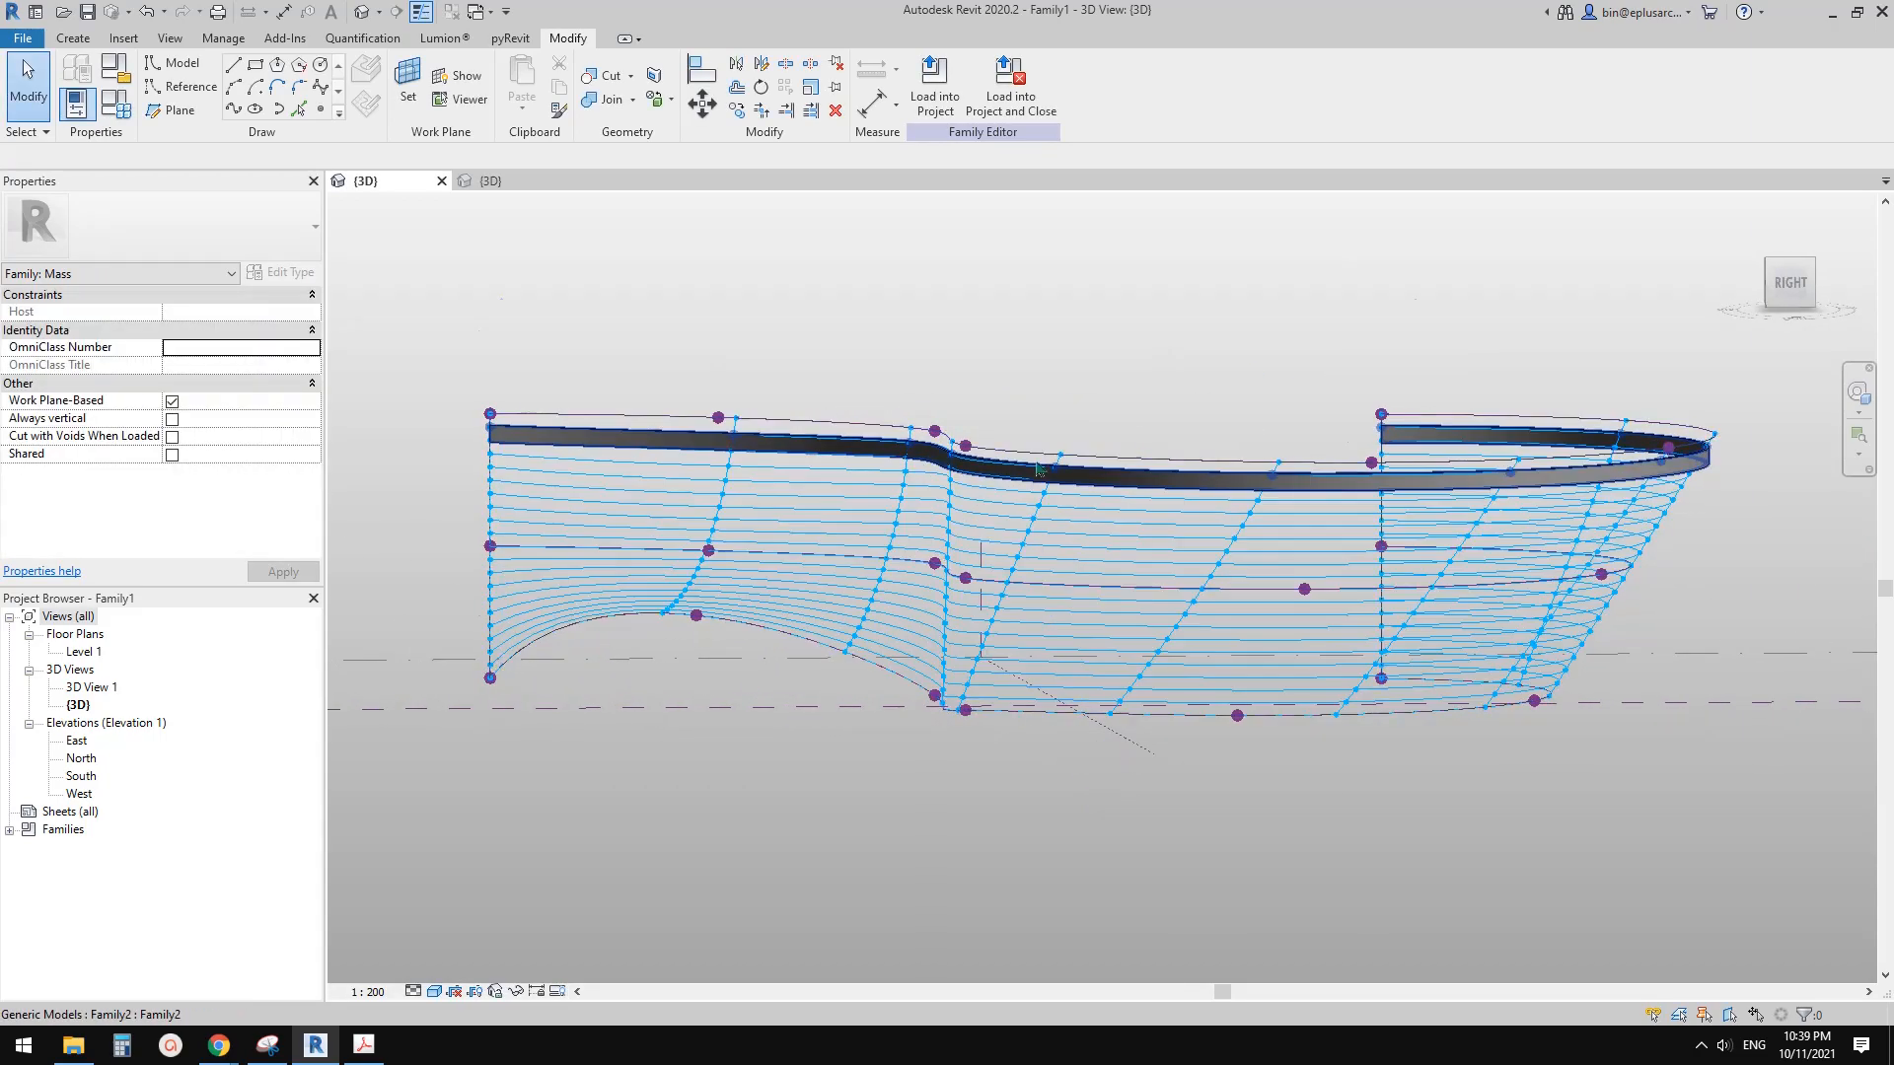
pyautogui.scroll(1, 823, 461)
pyautogui.moveTo(508, 454); pyautogui.dragTo(883, 487, button='middle')
pyautogui.scroll(2, 806, 481)
pyautogui.click(749, 447)
pyautogui.scroll(-2, 773, 507)
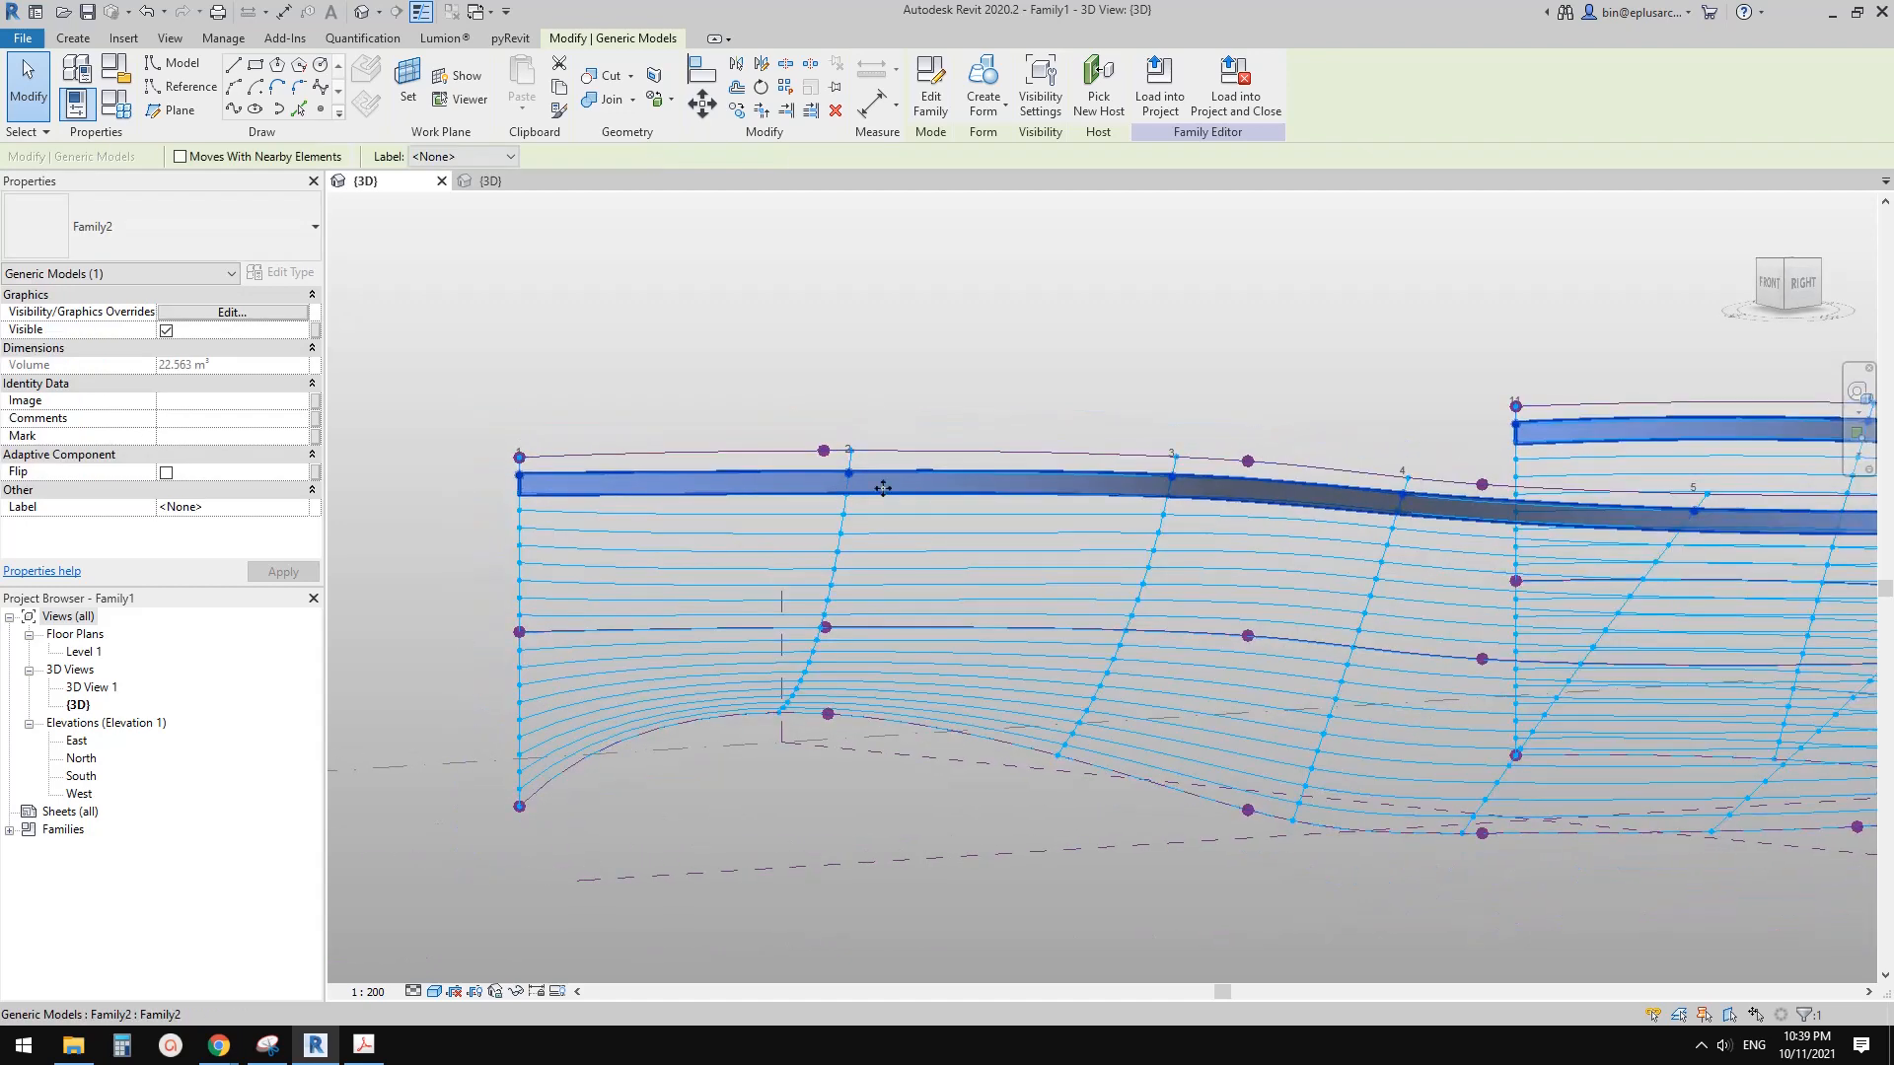
pyautogui.scroll(2, 596, 477)
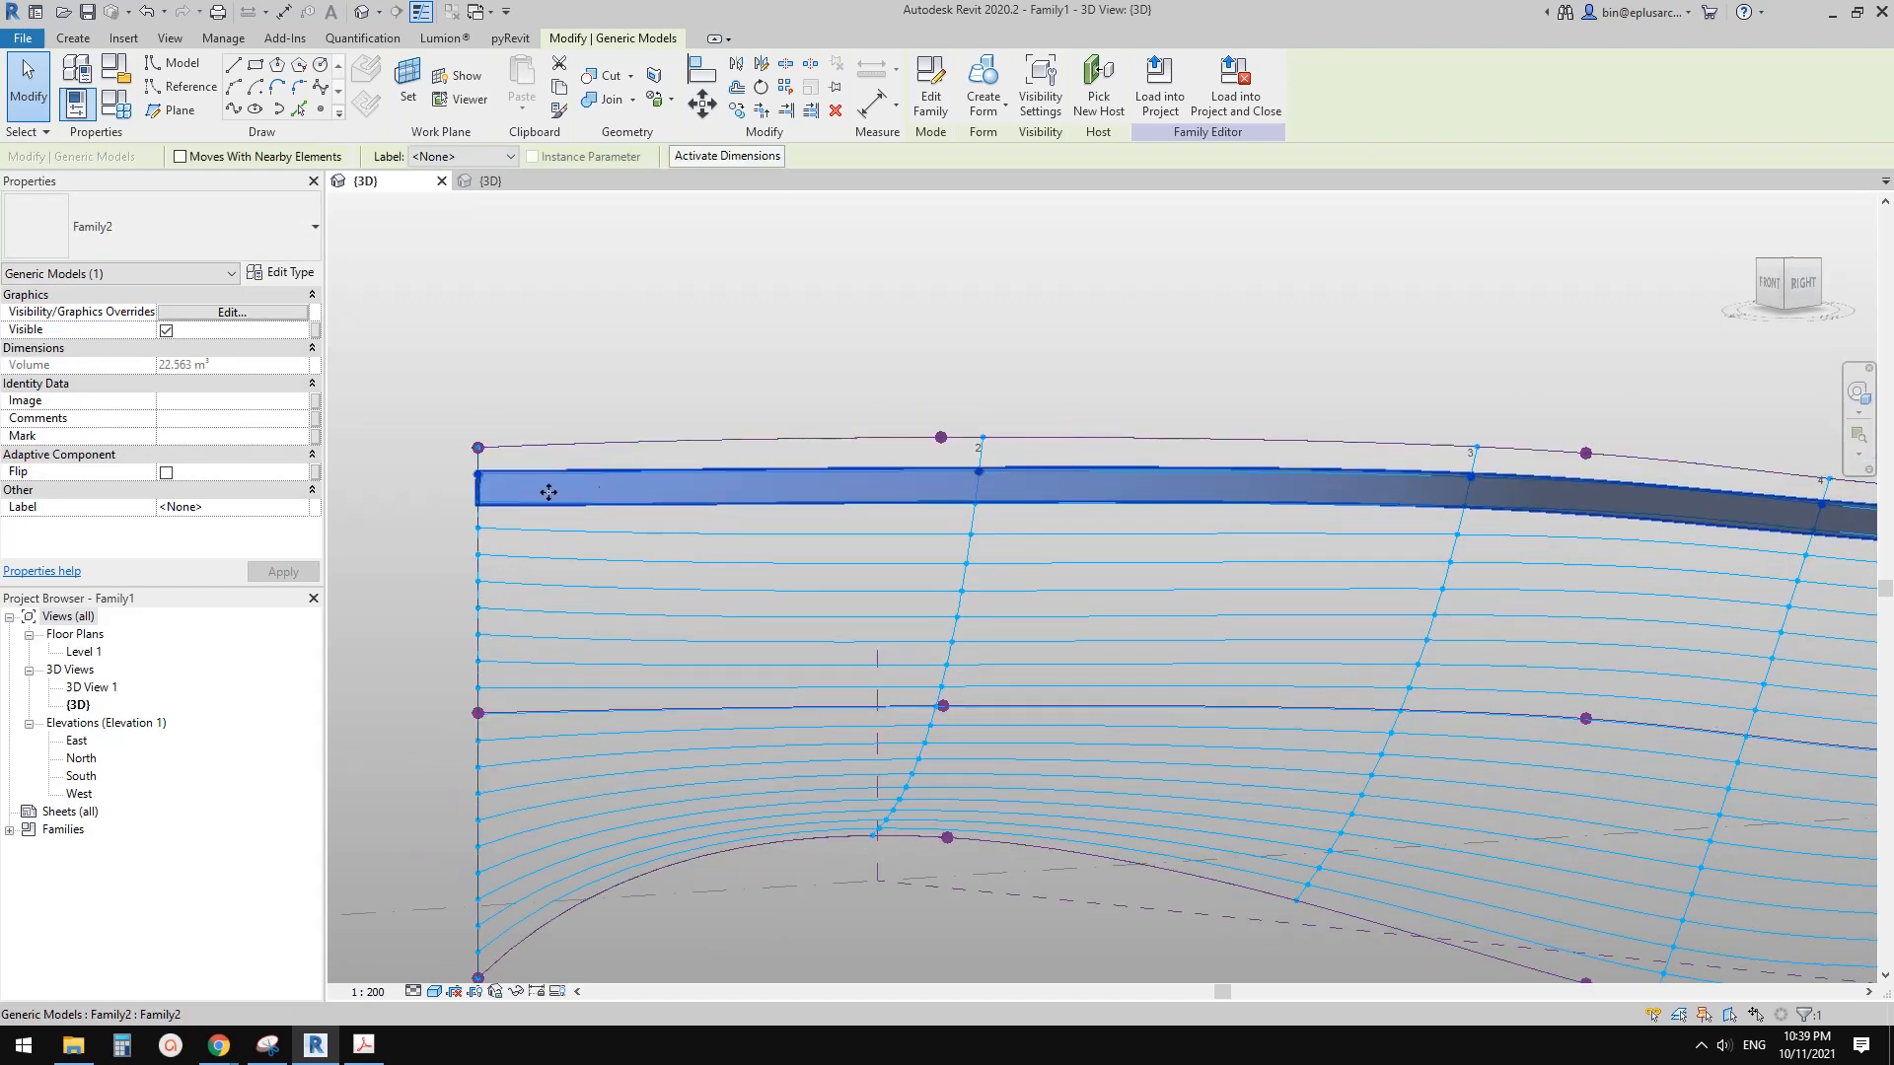
pyautogui.click(279, 273)
pyautogui.click(657, 452)
pyautogui.write('90')
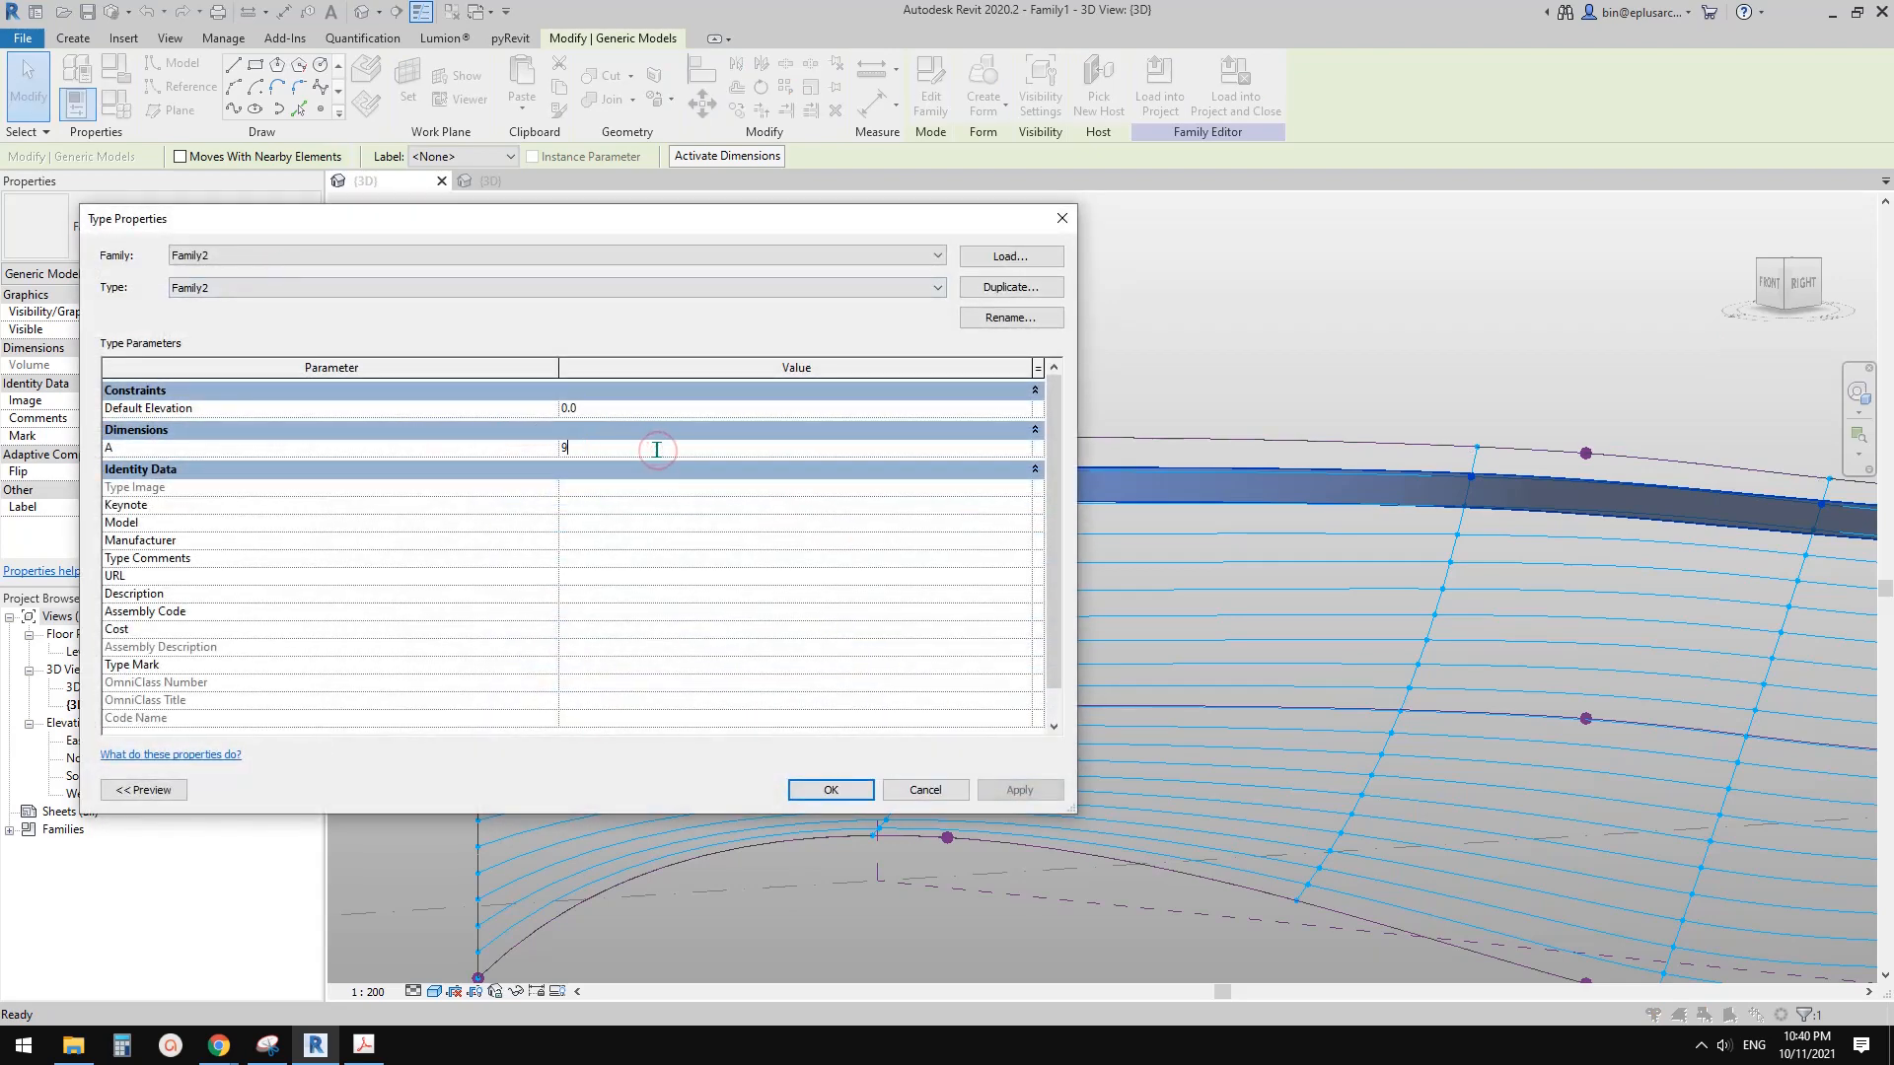
pyautogui.click(829, 789)
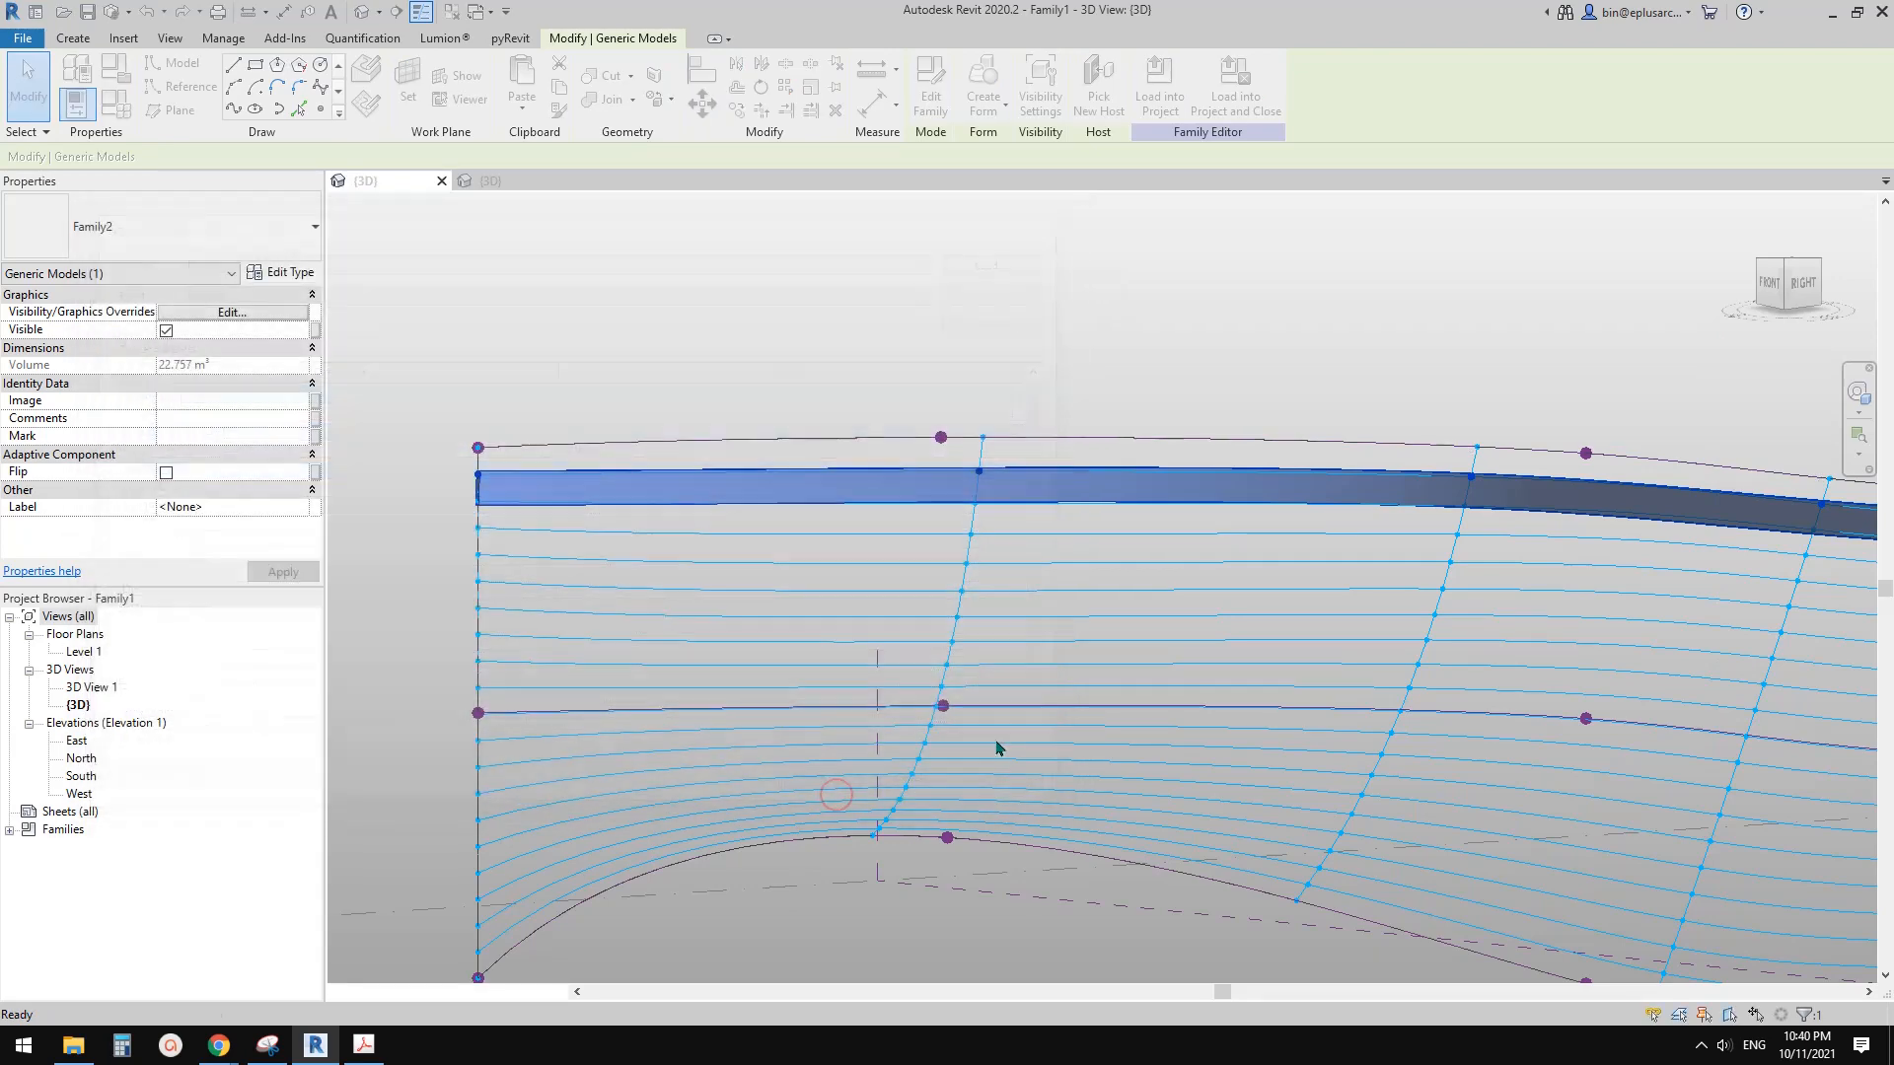
# Step: Select the band placed along the second grid line and repeat it across the divided surface
pyautogui.keyDown('shift'); pyautogui.moveTo(1030, 732); pyautogui.dragTo(1228, 501, button='middle'); pyautogui.keyUp('shift')
pyautogui.scroll(1, 1300, 461)
pyautogui.press('Escape')
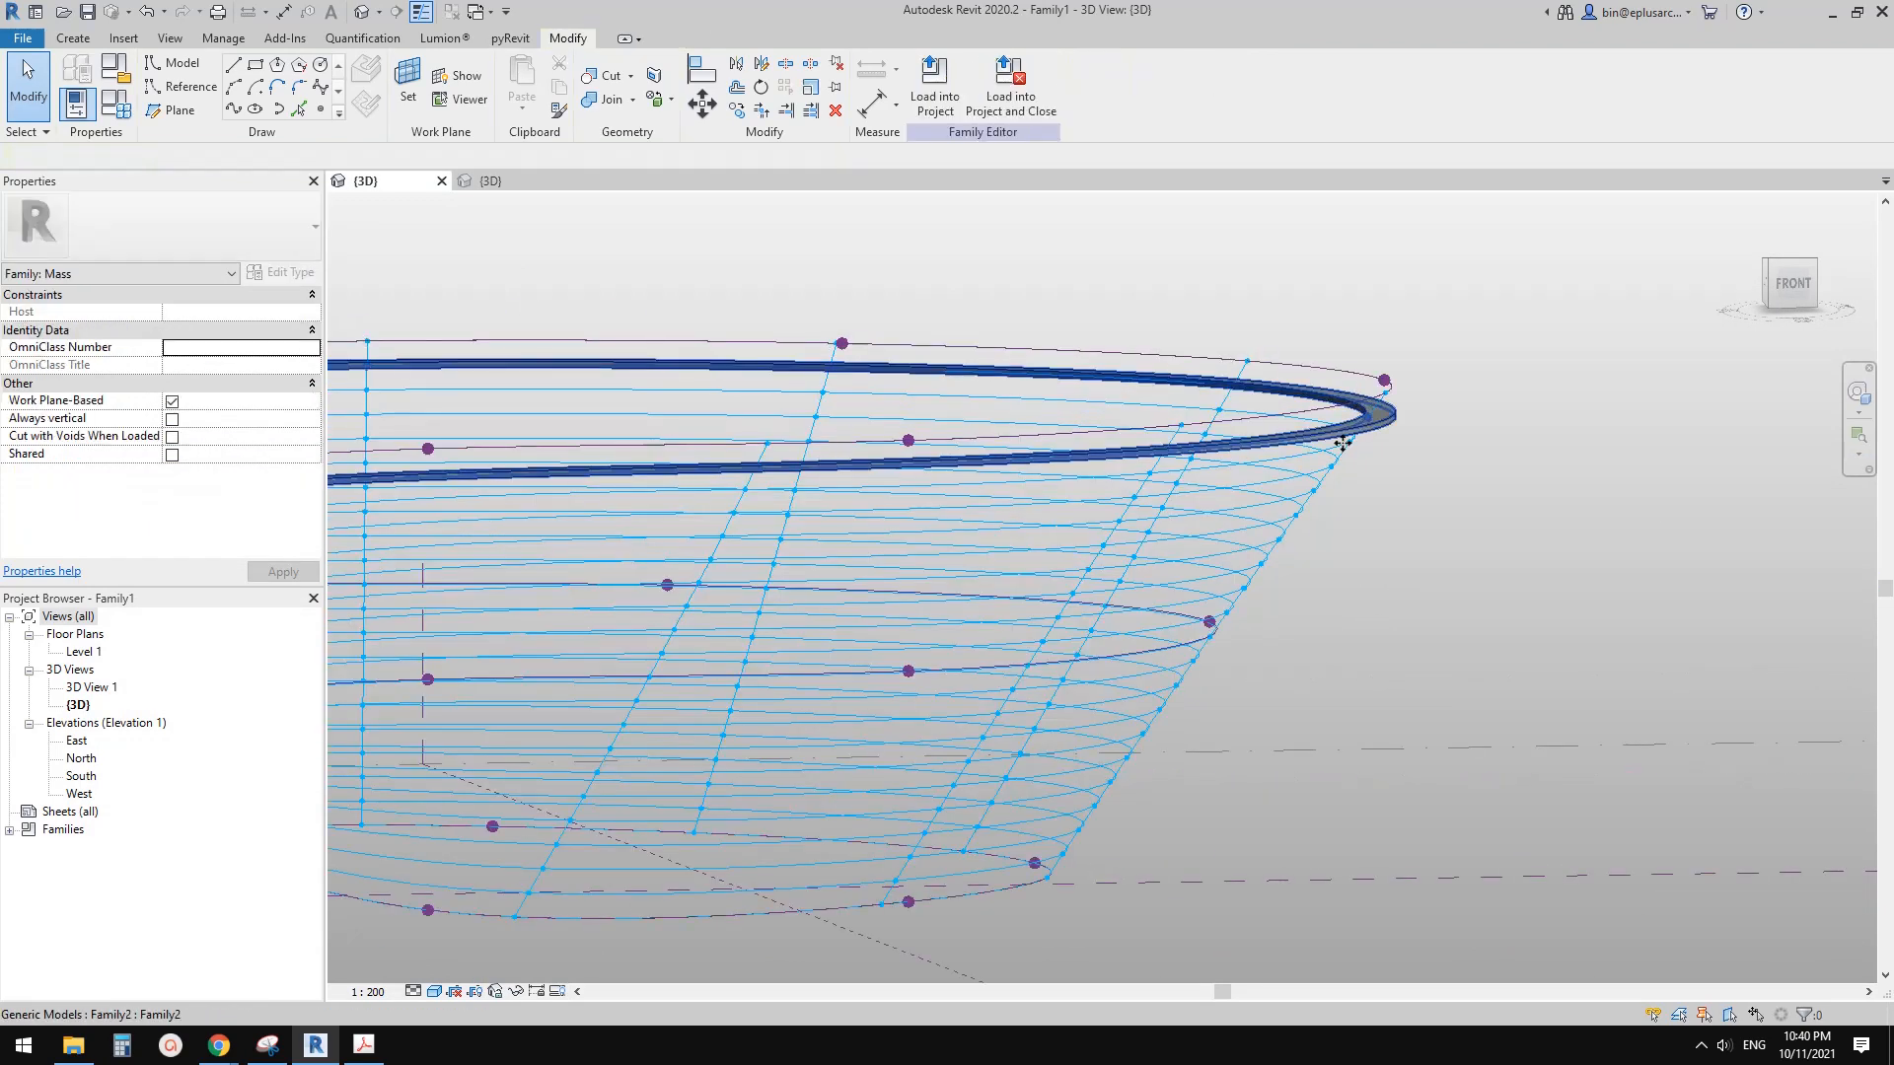
pyautogui.click(1390, 424)
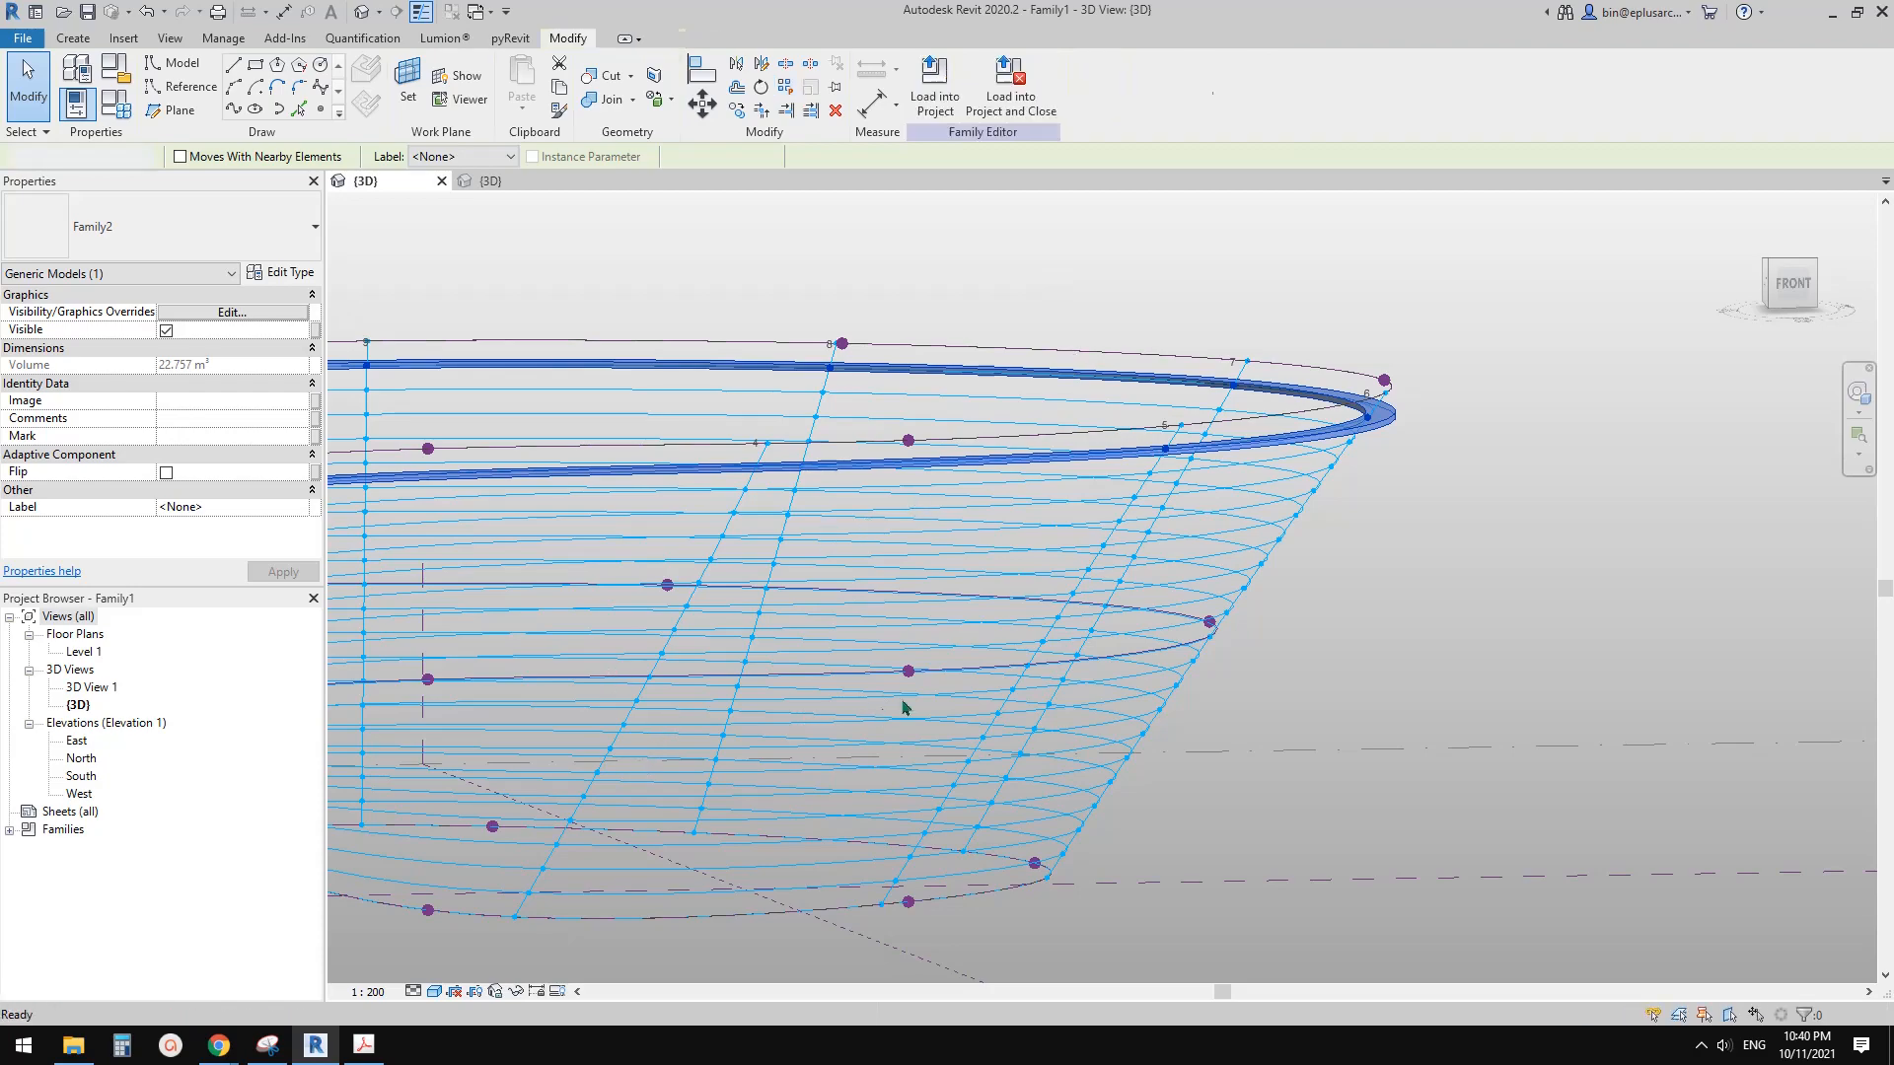
pyautogui.scroll(-2, 1250, 665)
pyautogui.moveTo(1319, 680); pyautogui.dragTo(1365, 874, button='middle')
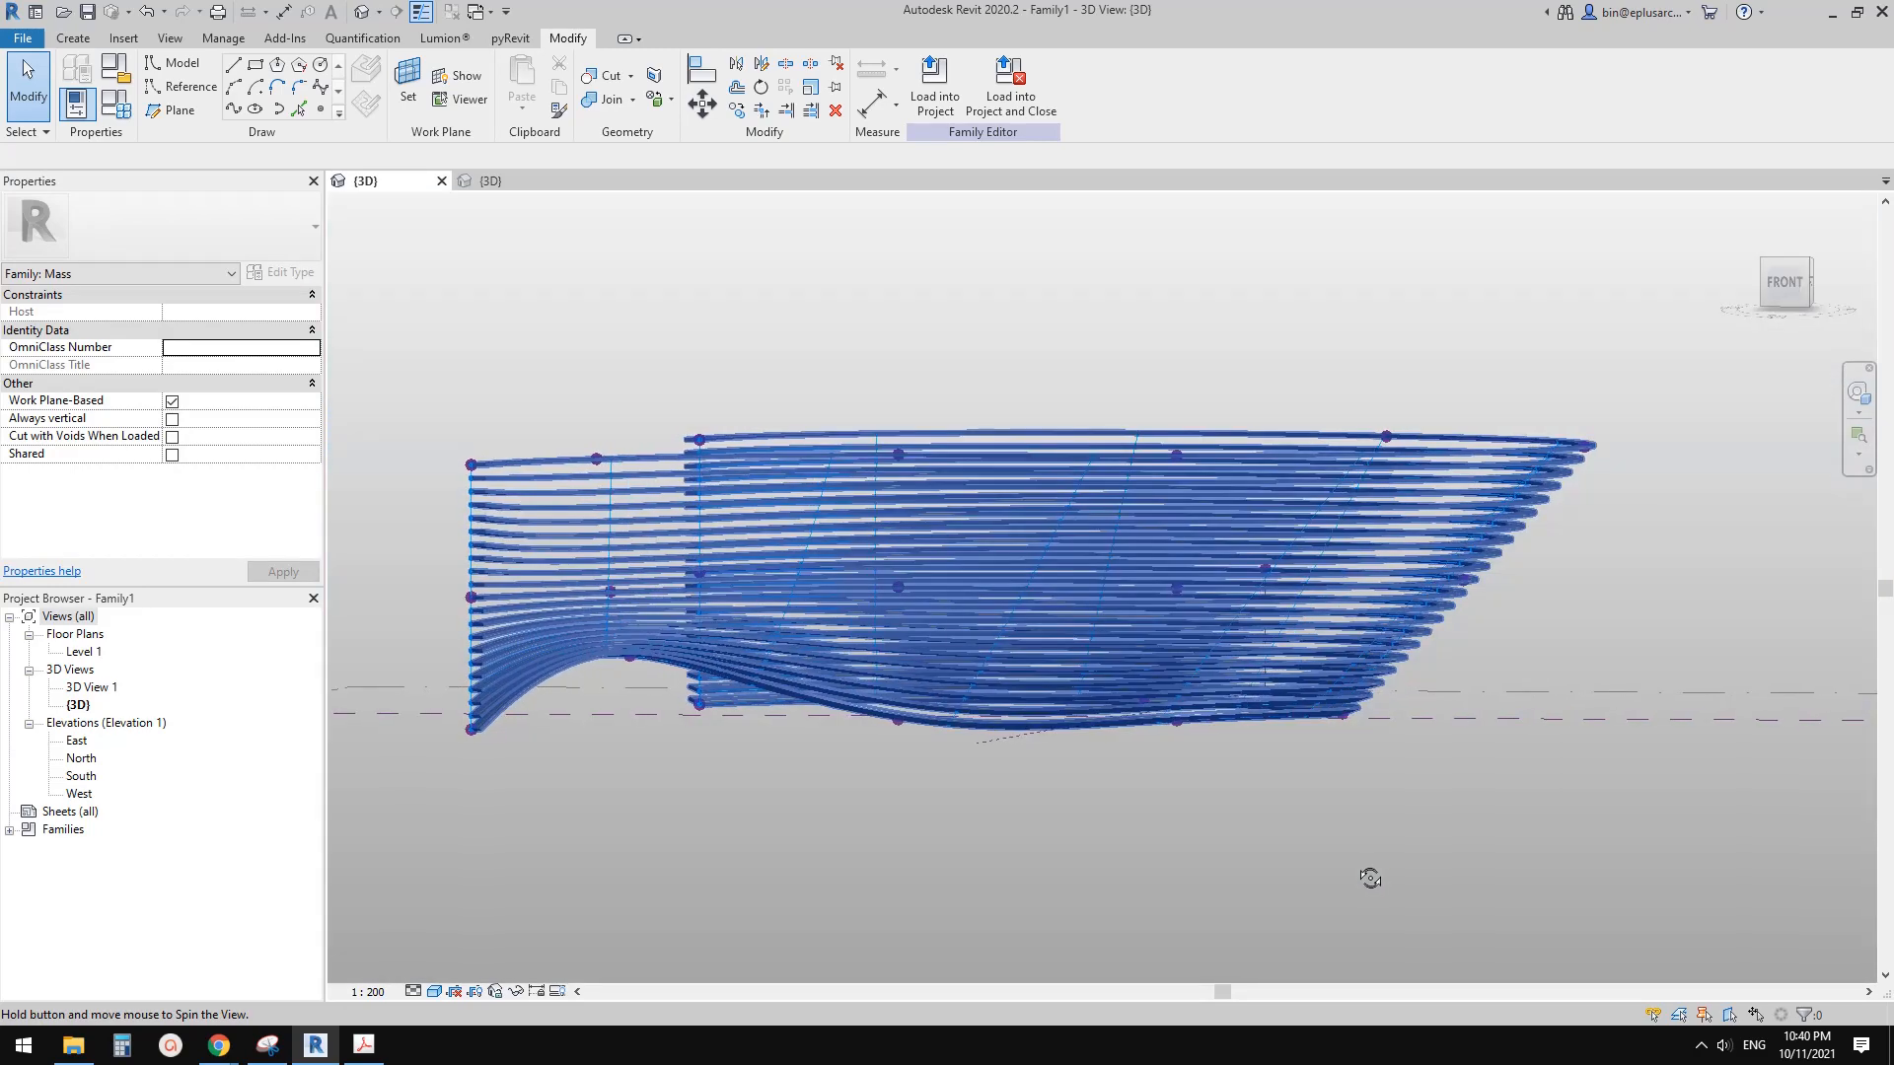
pyautogui.scroll(2, 958, 763)
pyautogui.keyDown('shift'); pyautogui.moveTo(958, 762); pyautogui.dragTo(888, 690, button='middle'); pyautogui.keyUp('shift')
# Step: Examine the rectangular end of the band in the Family2 view and return to the Family1 view
pyautogui.click(490, 181)
pyautogui.click(724, 486)
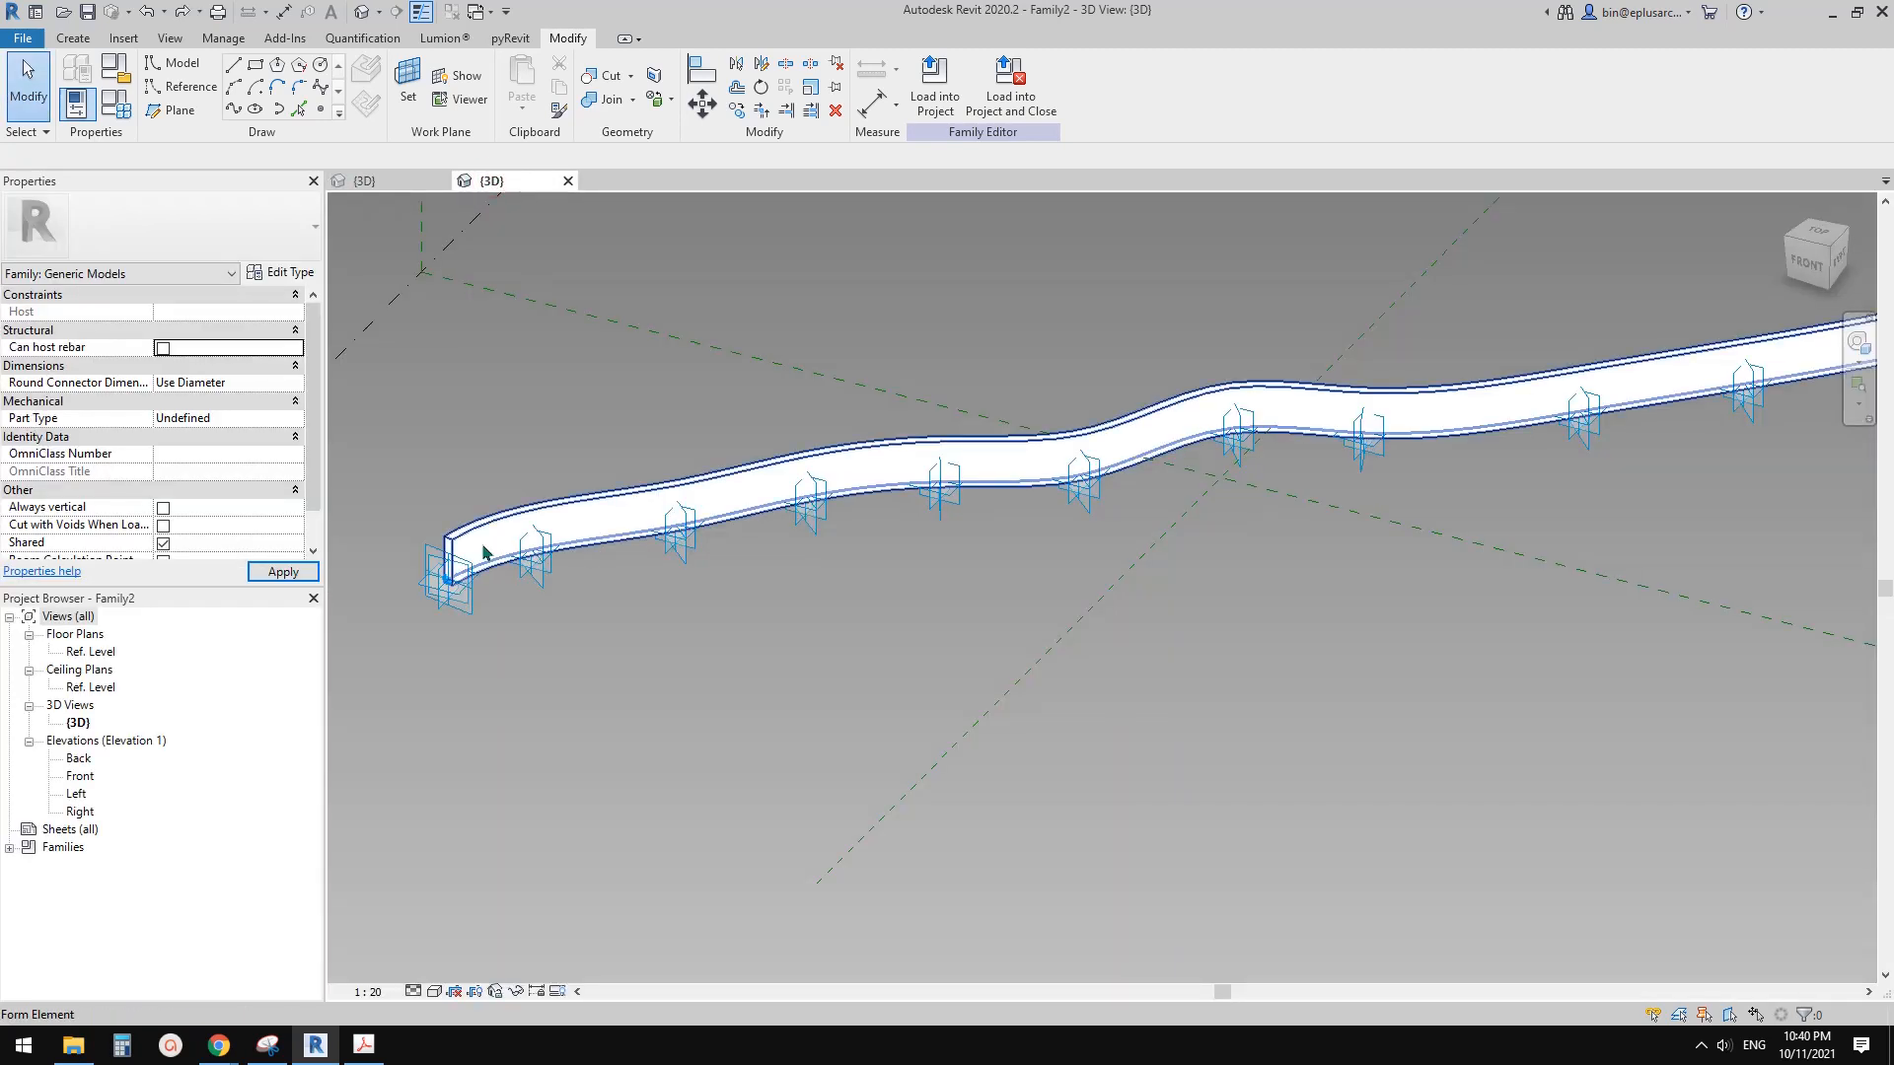
pyautogui.scroll(5, 463, 533)
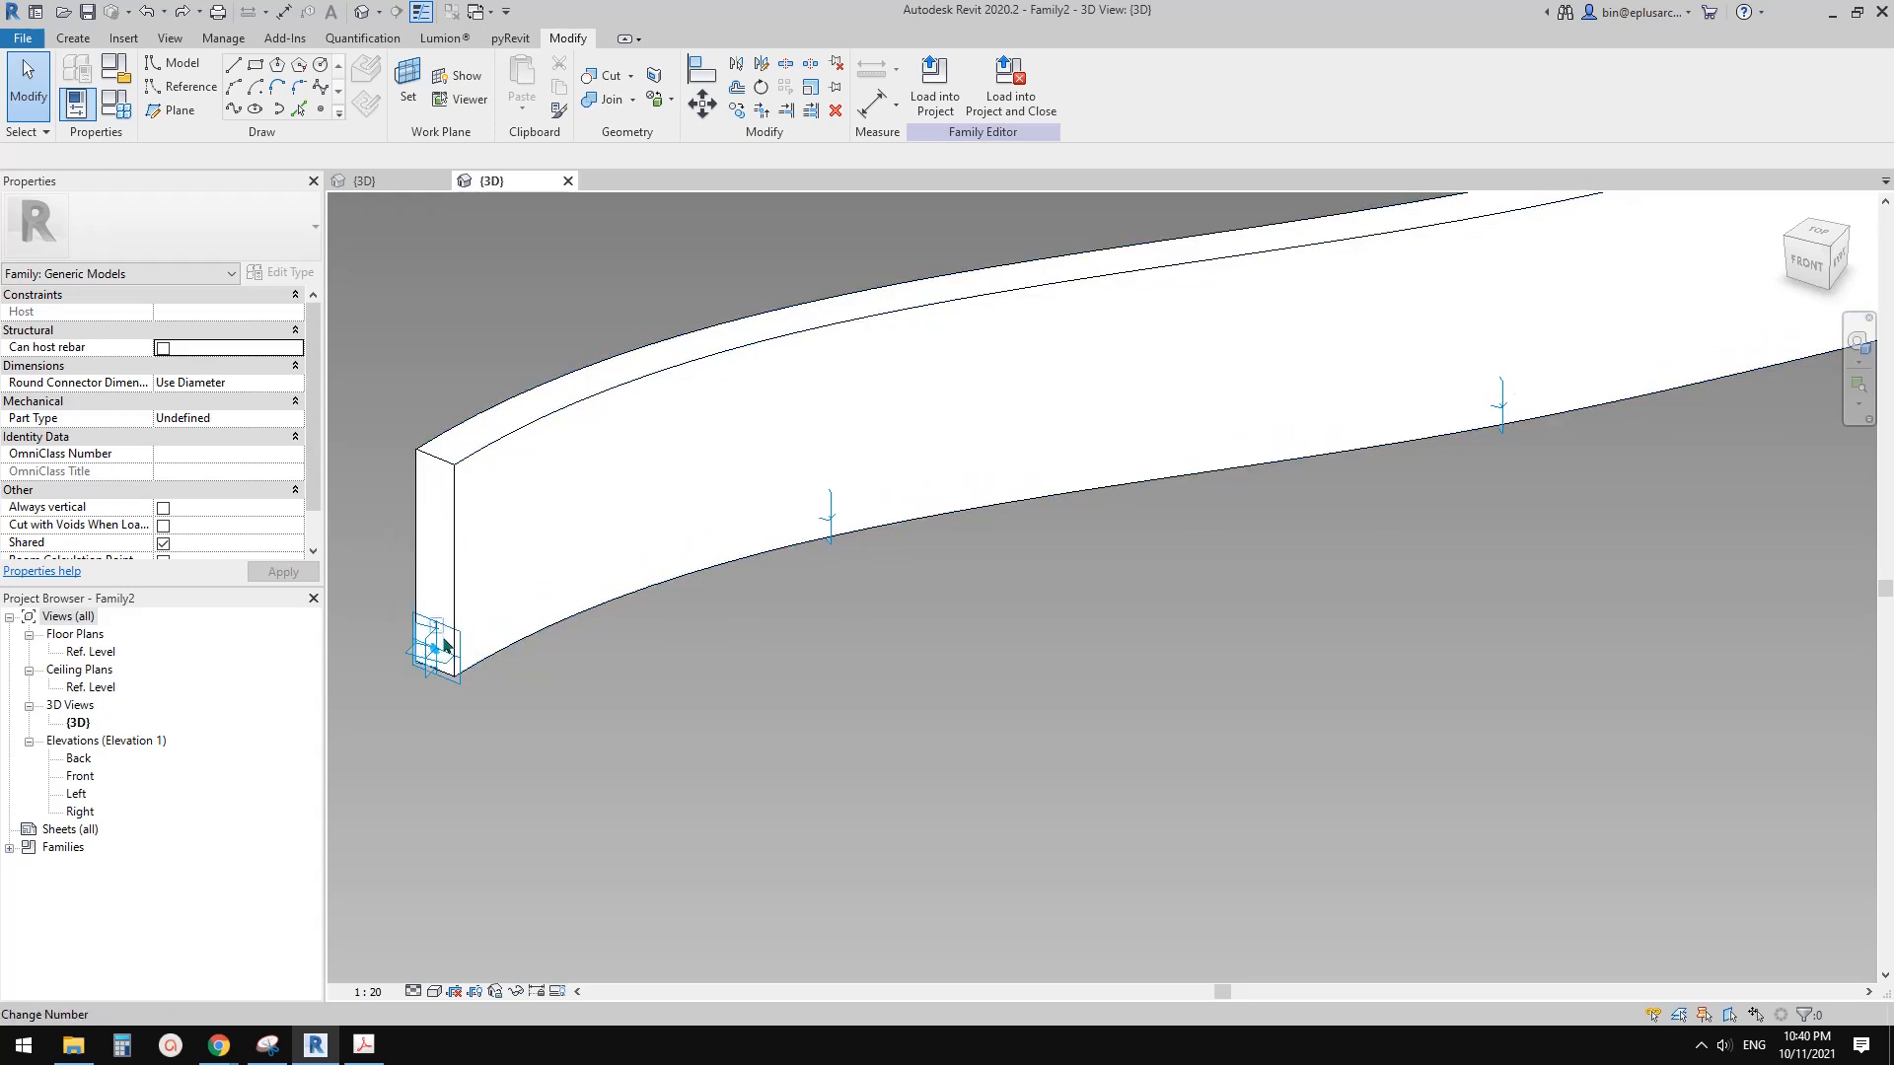
pyautogui.scroll(-2, 470, 582)
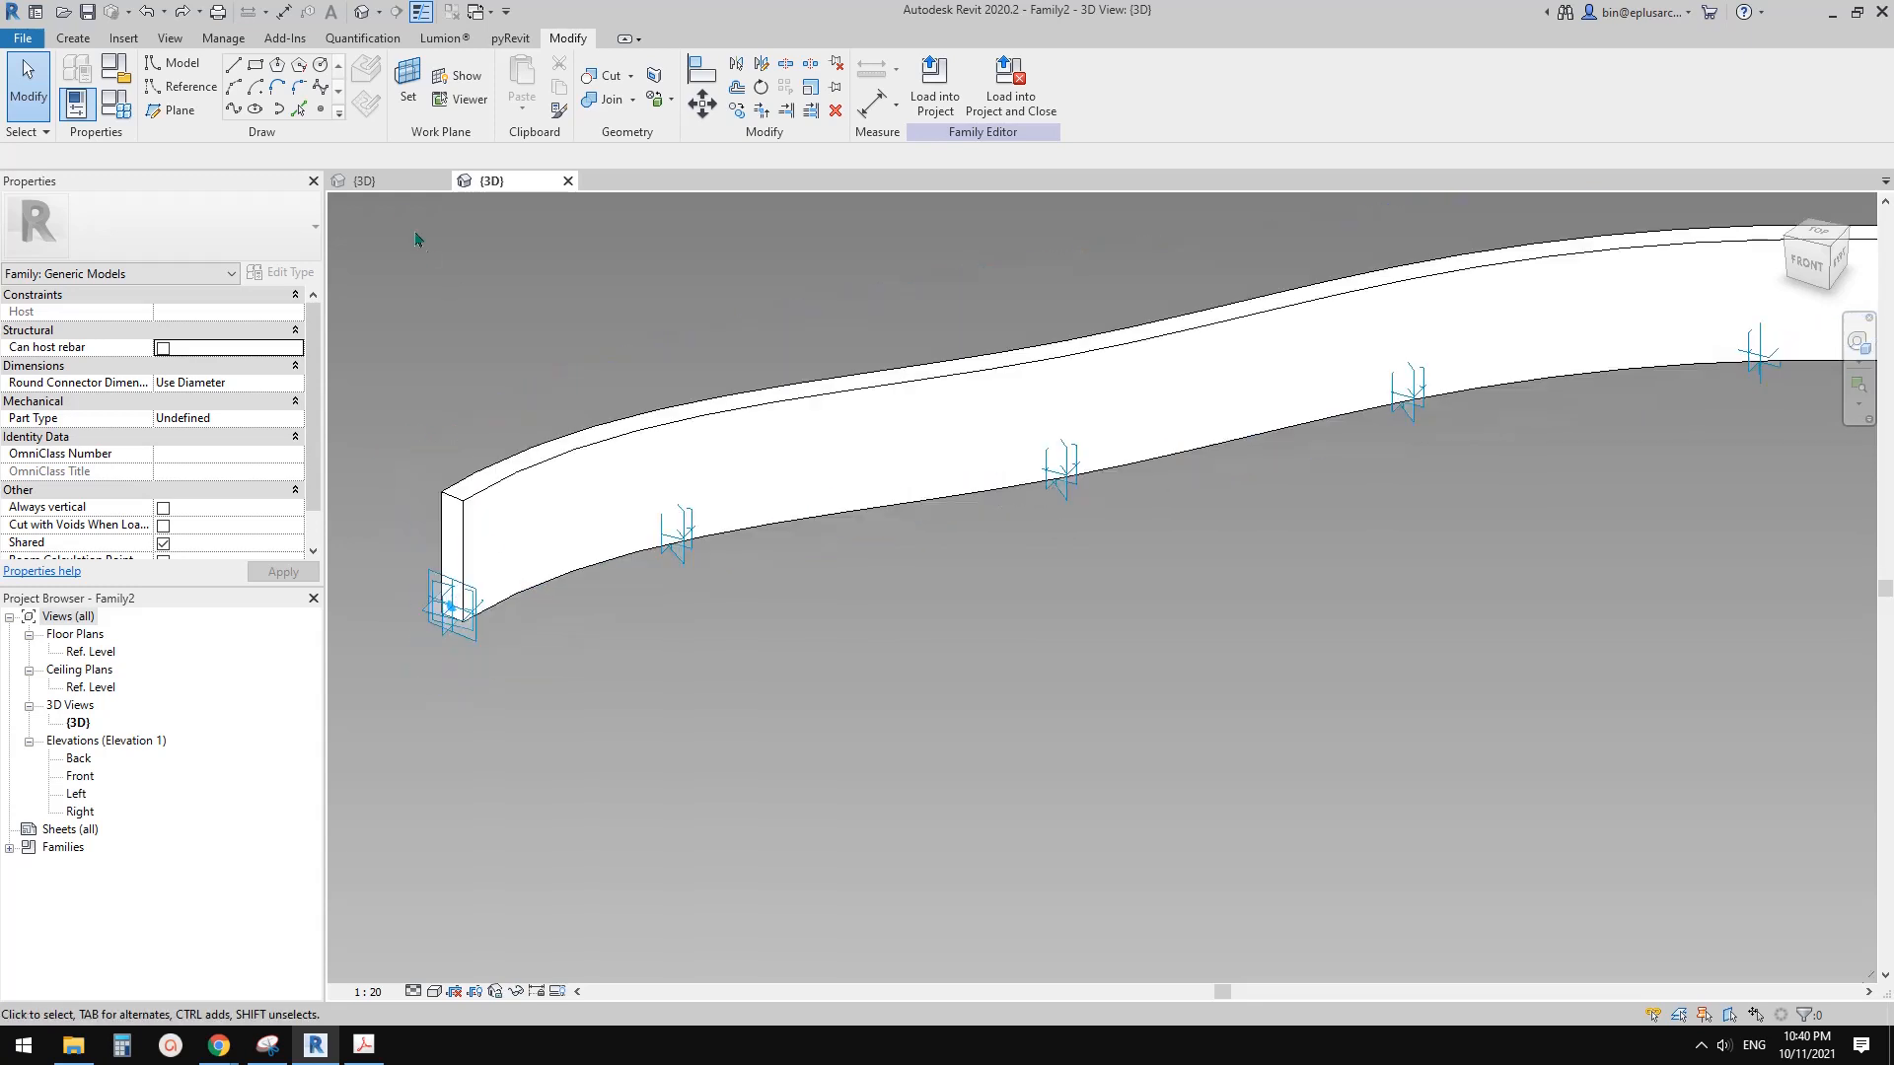
pyautogui.click(397, 185)
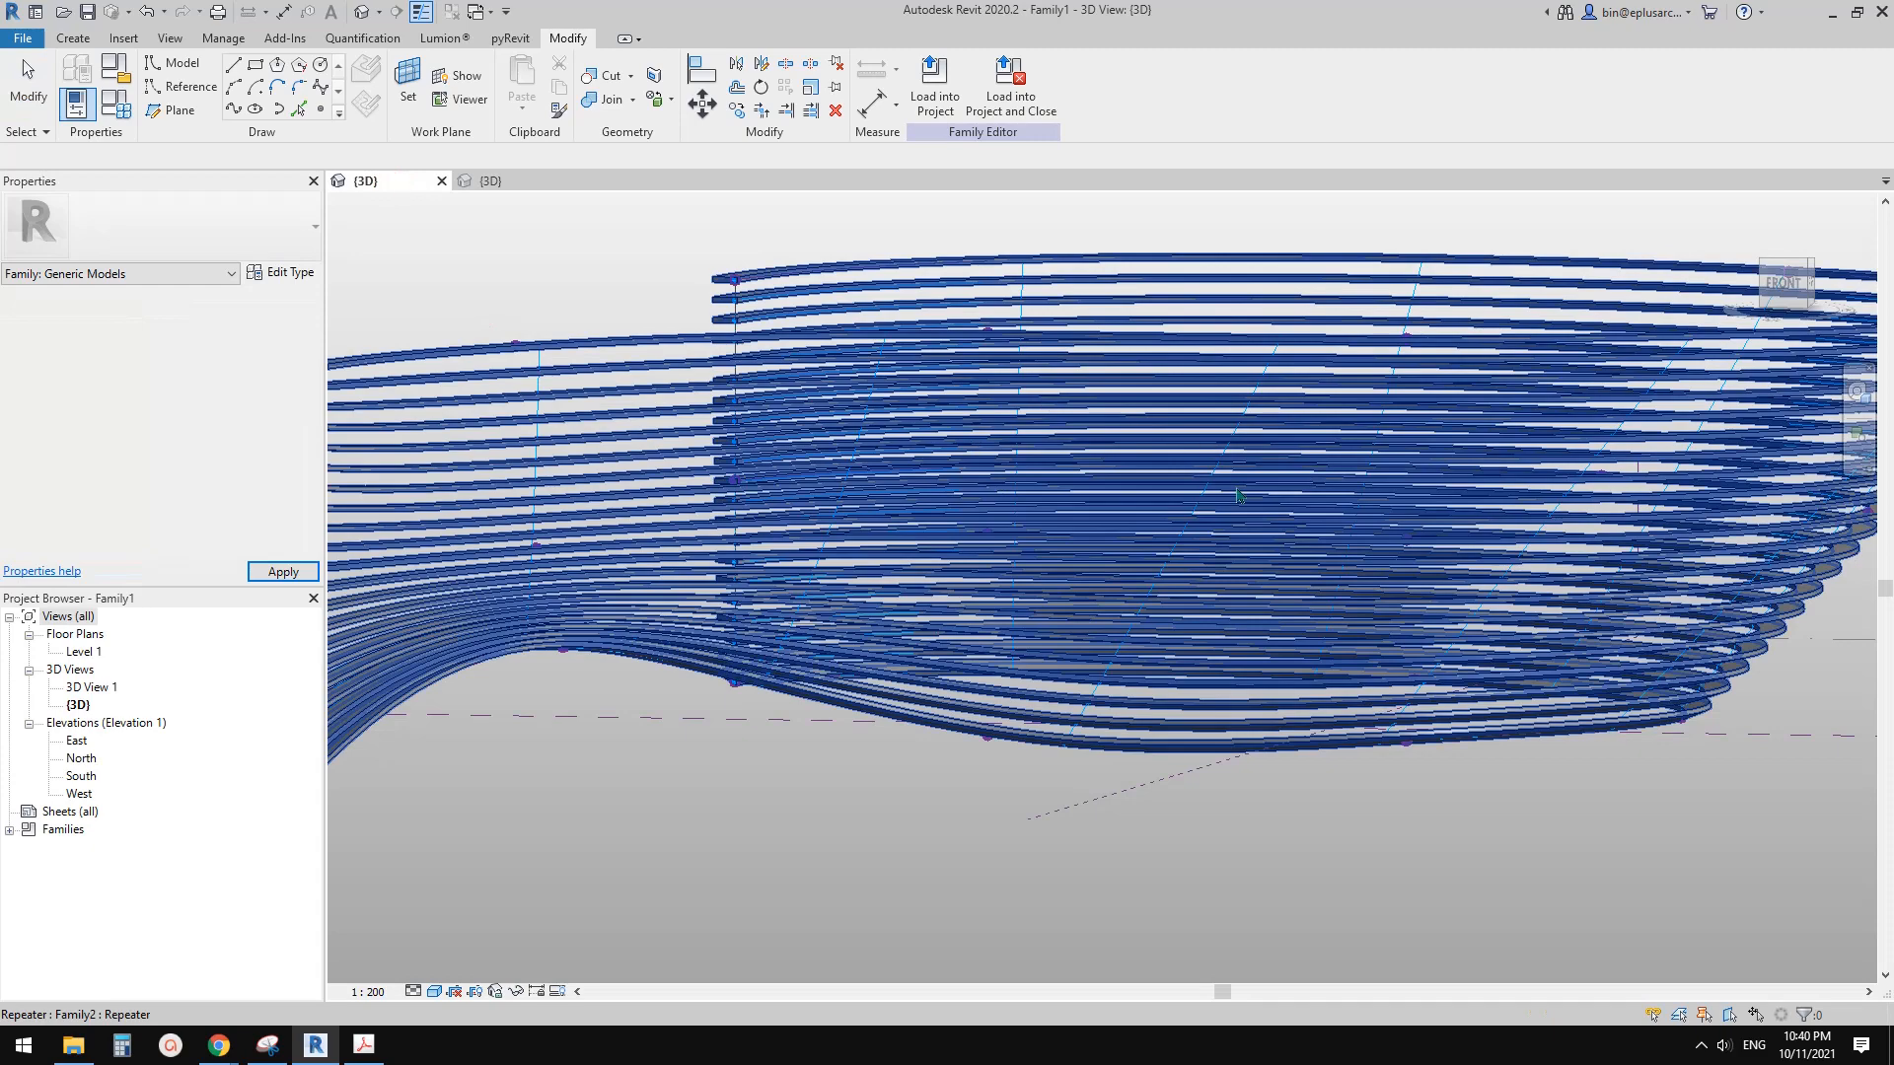
# Step: Review the repeated bands at the curved end and compare them with the facade photo in the Google Docs document
pyautogui.click(1042, 402)
pyautogui.scroll(-2, 1059, 480)
pyautogui.press('Escape')
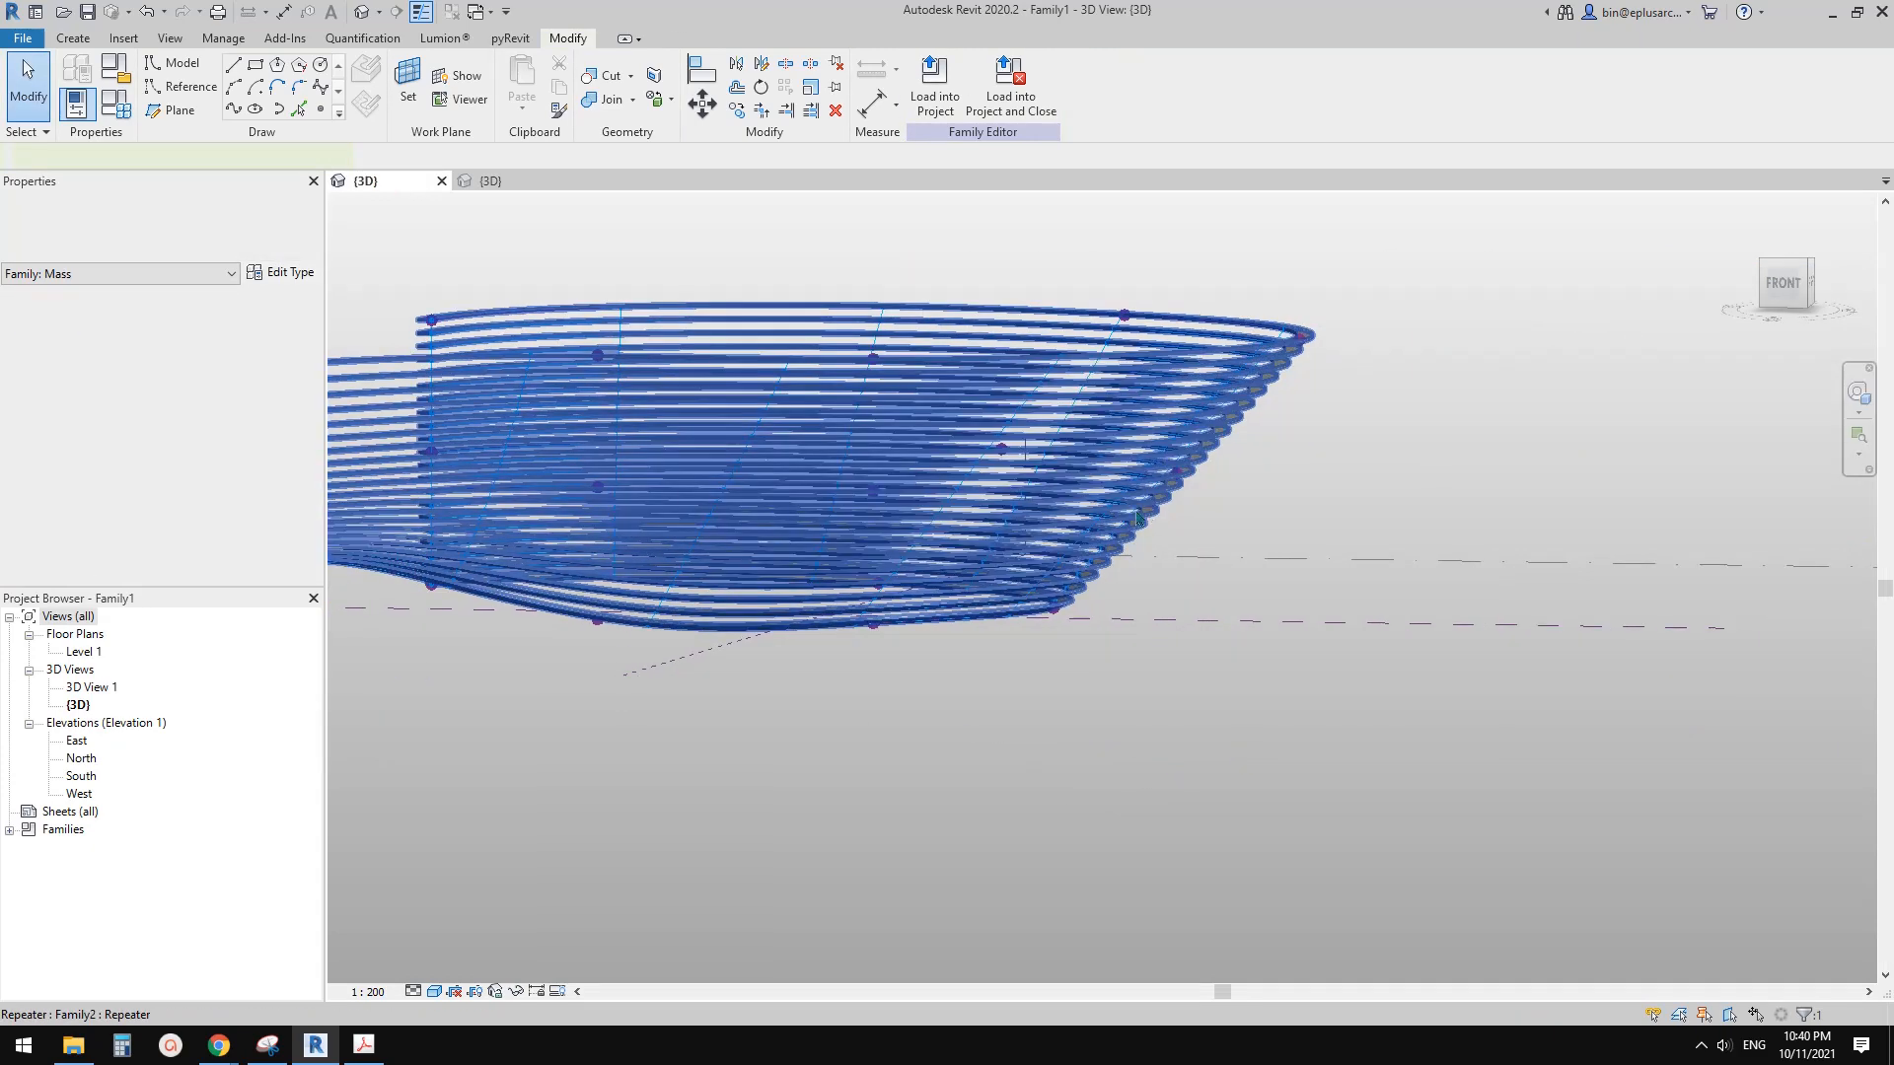
pyautogui.keyDown('shift'); pyautogui.moveTo(1136, 513); pyautogui.dragTo(1001, 449, button='middle'); pyautogui.keyUp('shift')
pyautogui.moveTo(227, 1040)
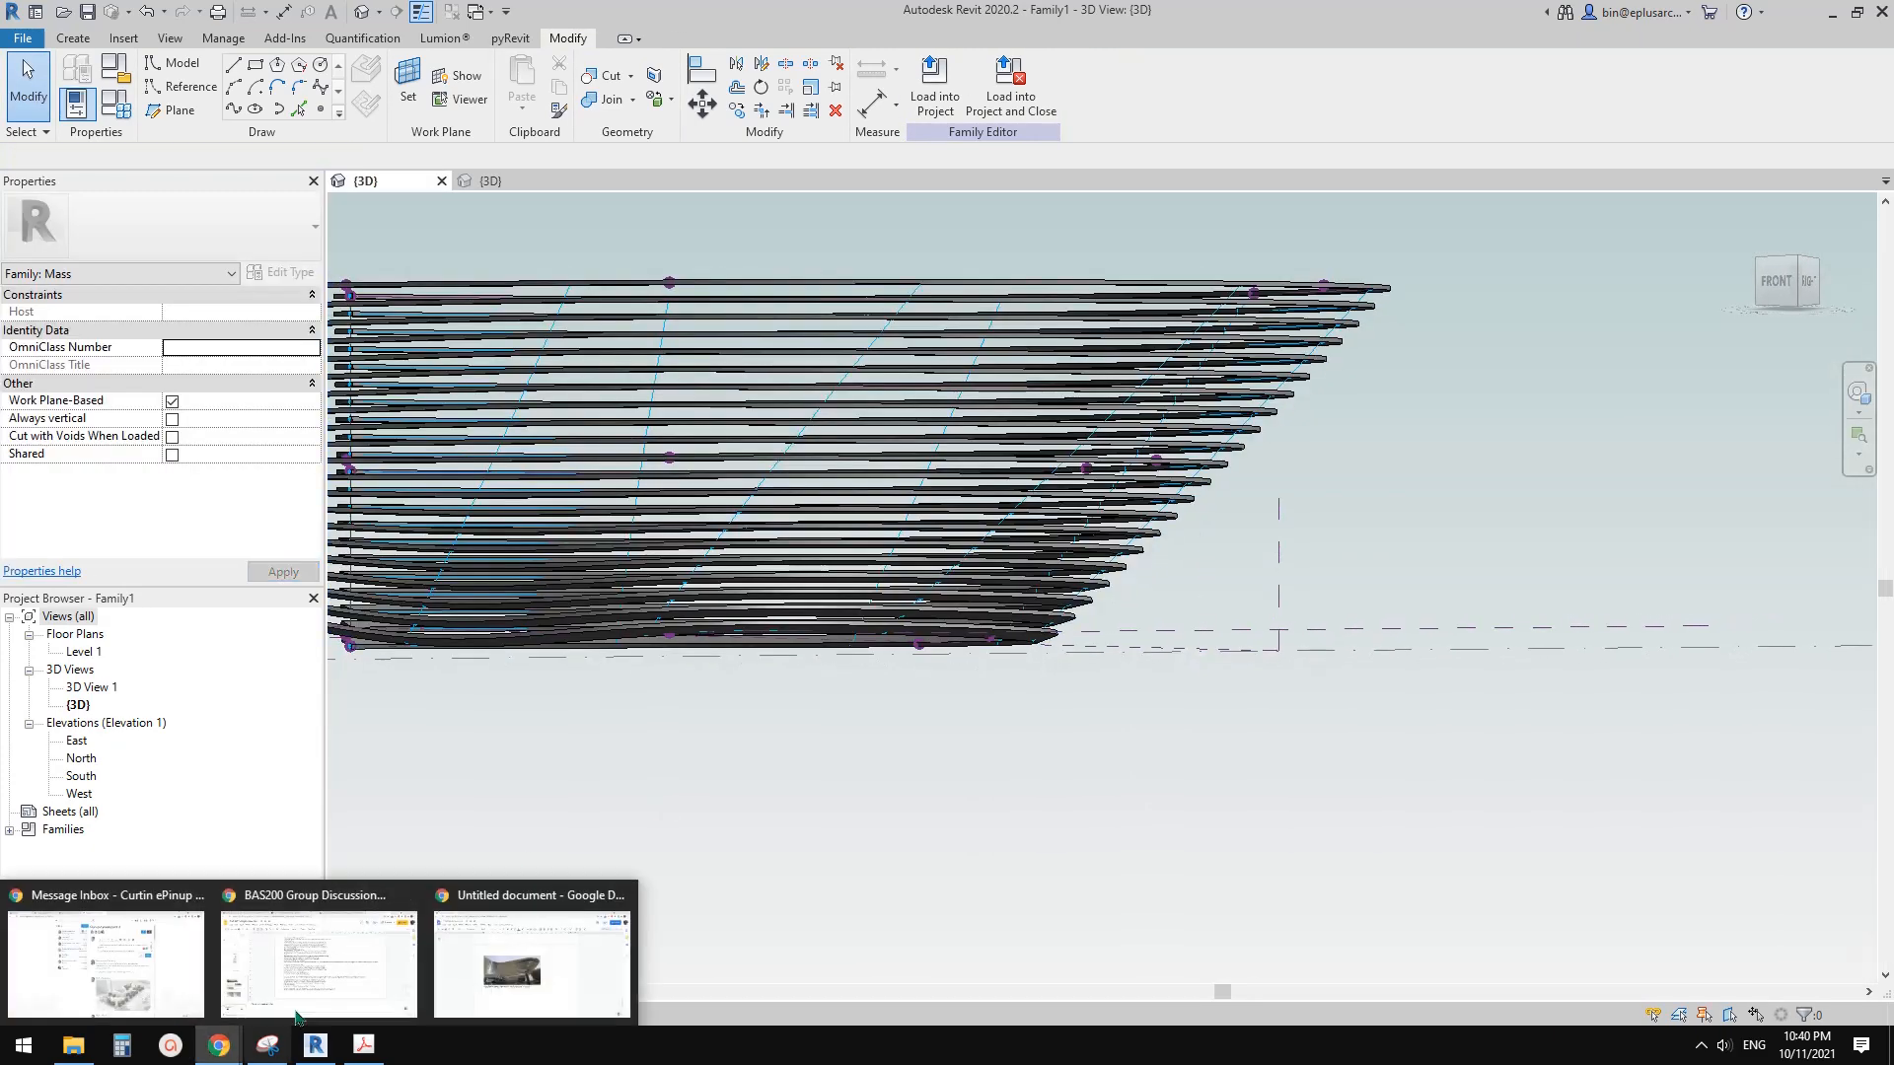
pyautogui.click(538, 962)
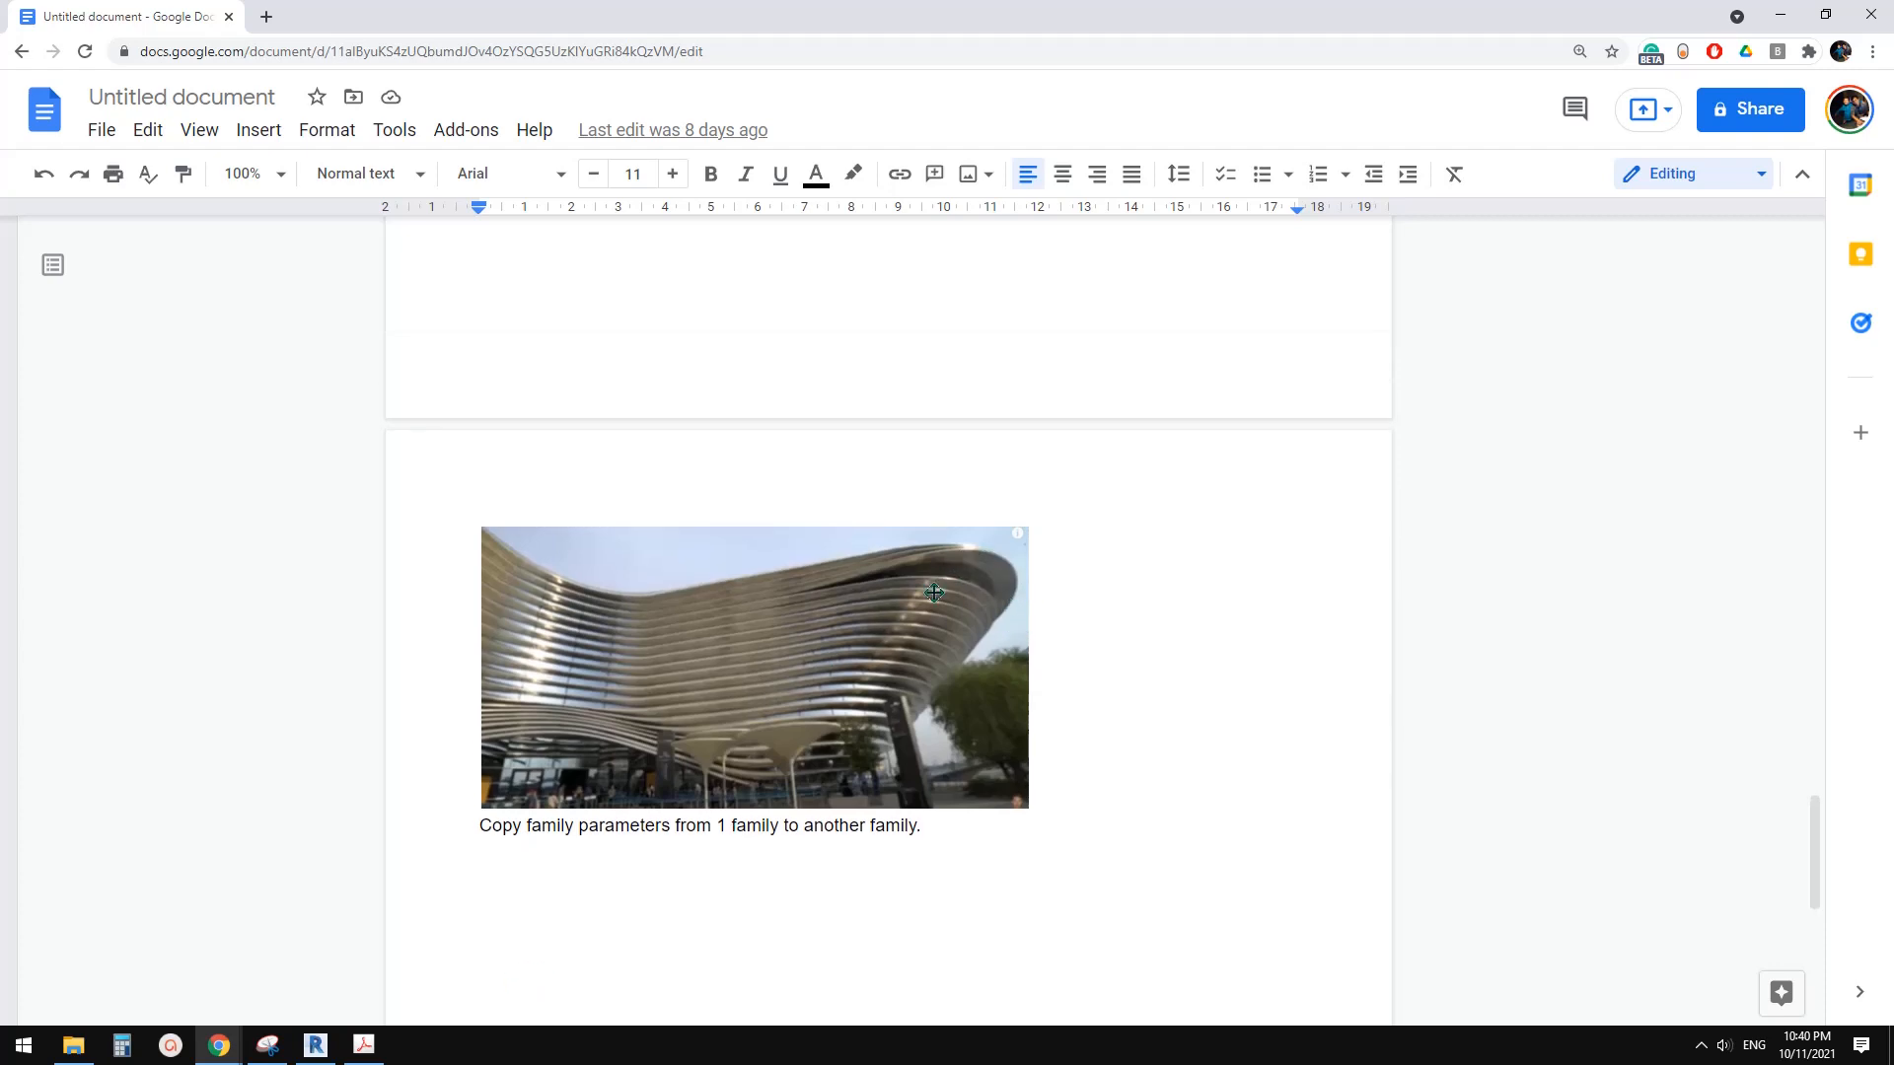
pyautogui.click(318, 1049)
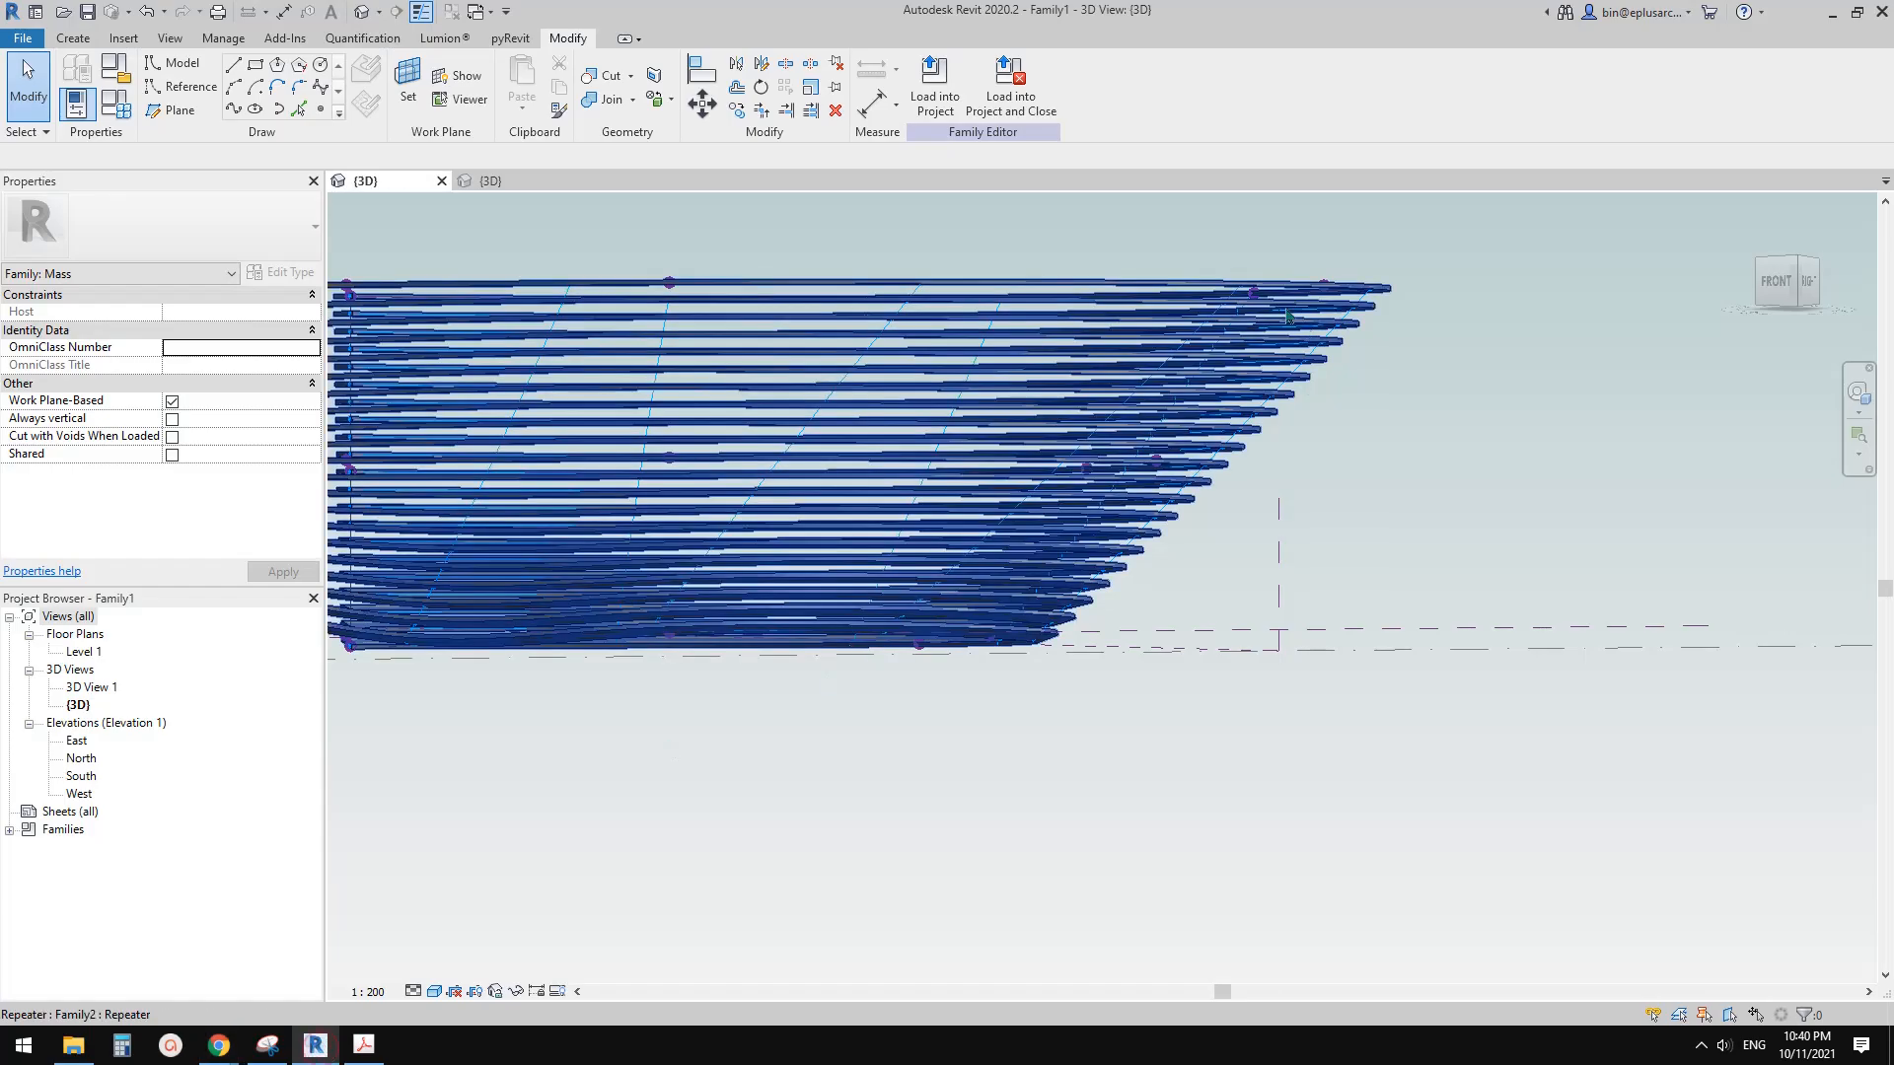
# Step: Remove the repeater from the repeated bands to leave individual Family2 components
pyautogui.keyDown('shift'); pyautogui.moveTo(1287, 316); pyautogui.dragTo(1251, 360, button='middle'); pyautogui.keyUp('shift')
pyautogui.click(1250, 360)
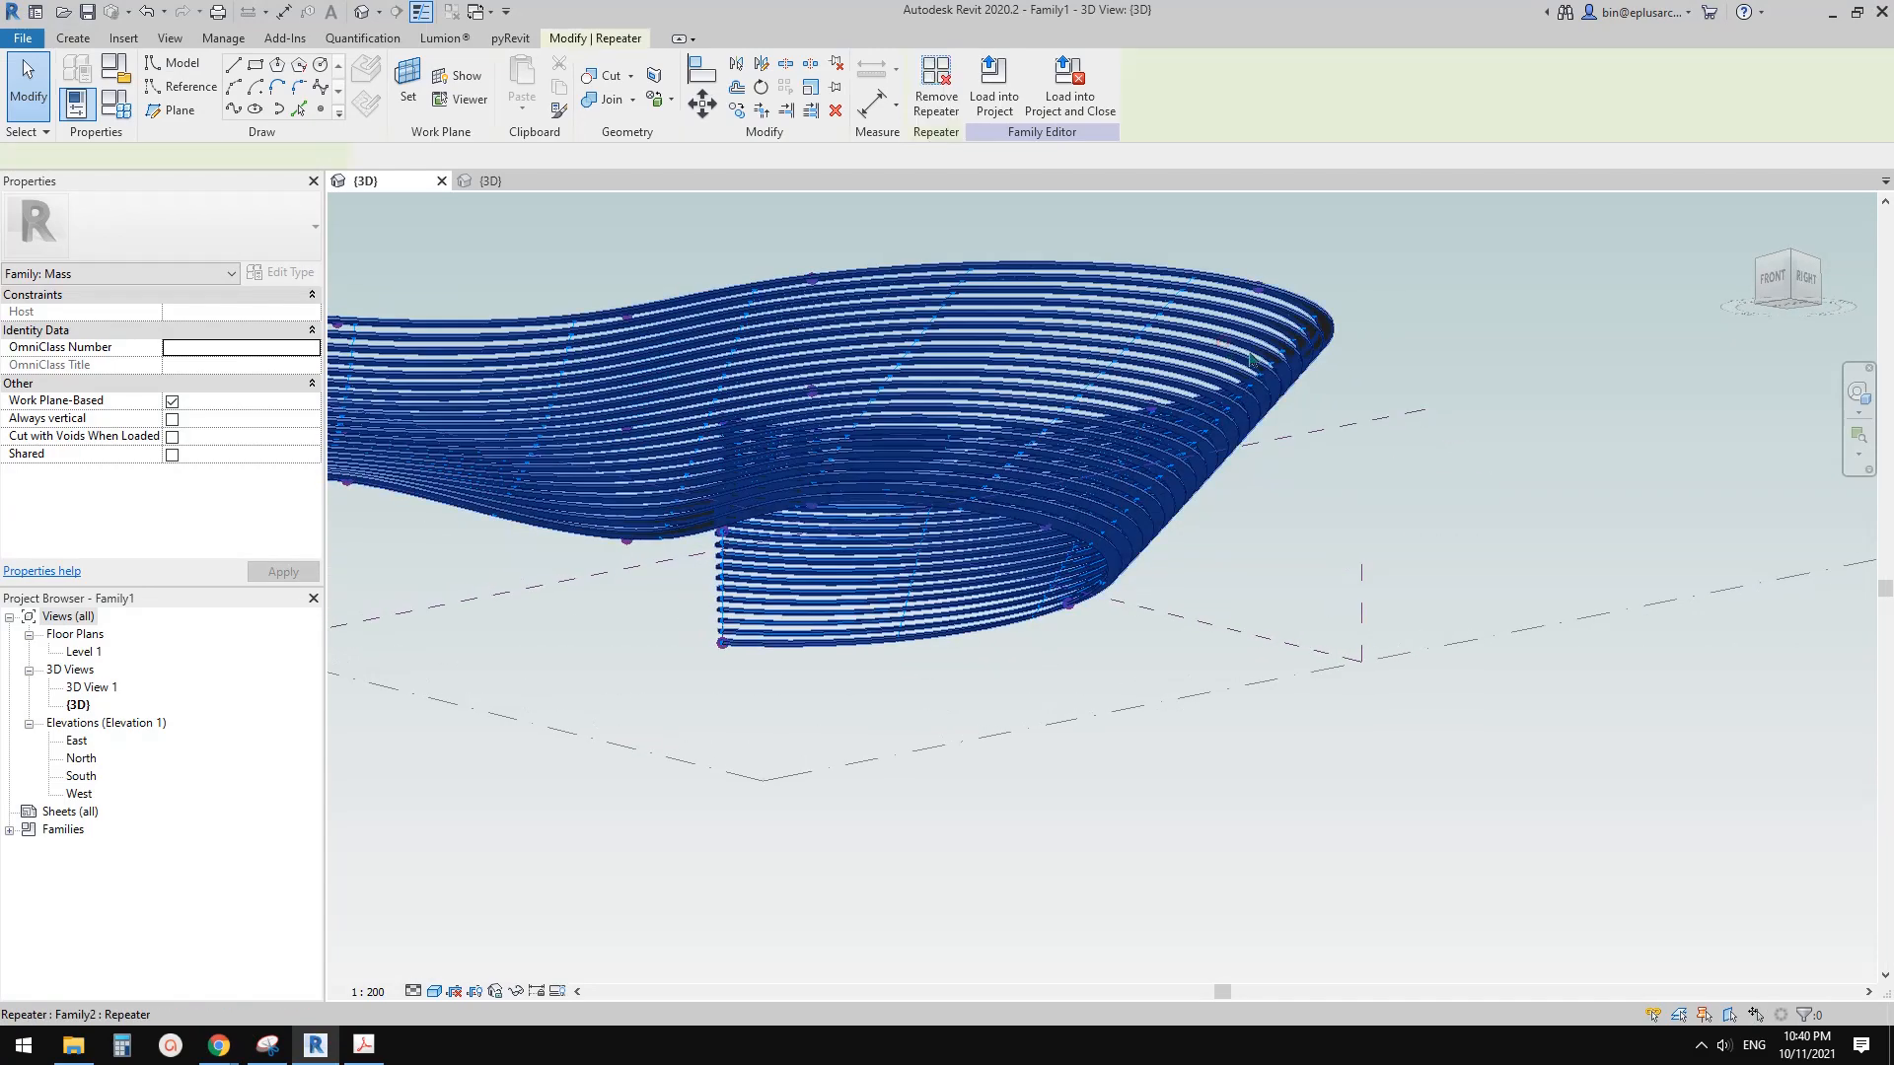
pyautogui.scroll(4, 1068, 432)
pyautogui.keyDown('shift'); pyautogui.moveTo(1068, 432); pyautogui.dragTo(1073, 407, button='middle'); pyautogui.keyUp('shift')
pyautogui.click(974, 365)
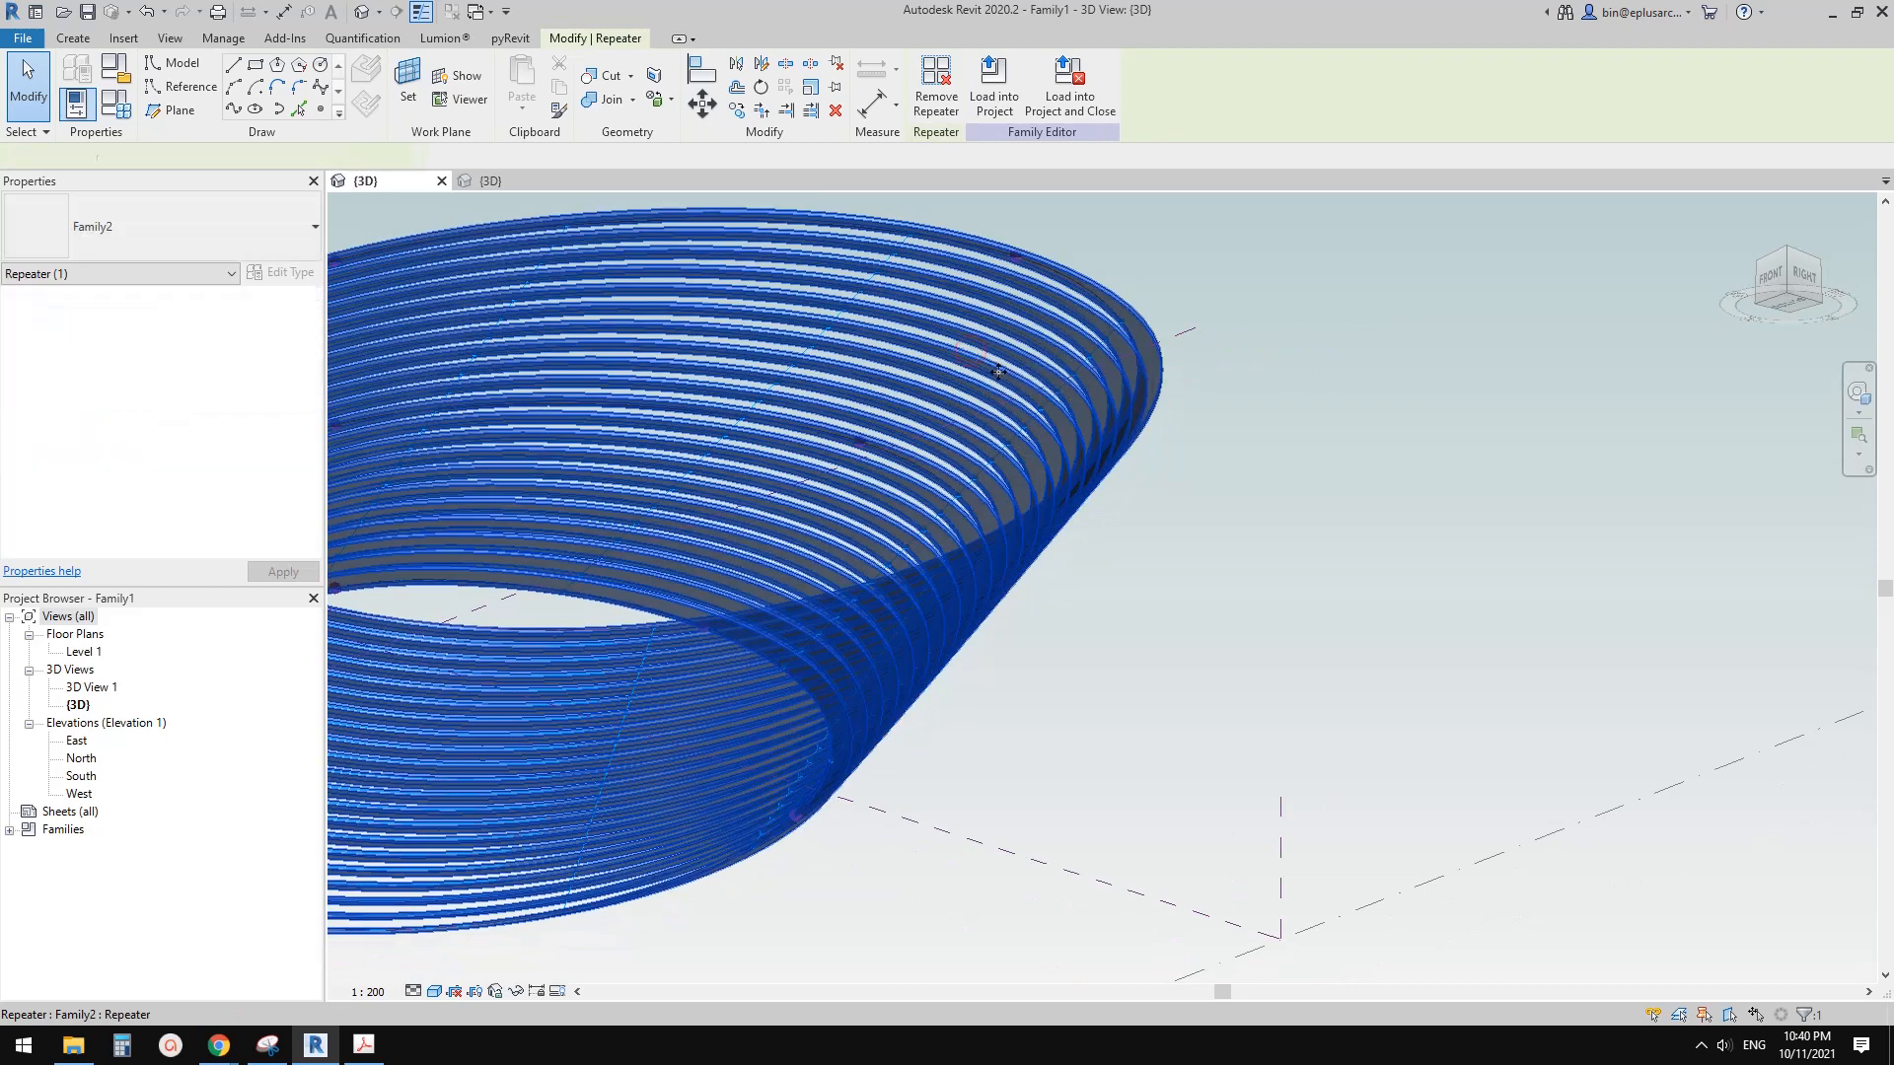
pyautogui.click(989, 353)
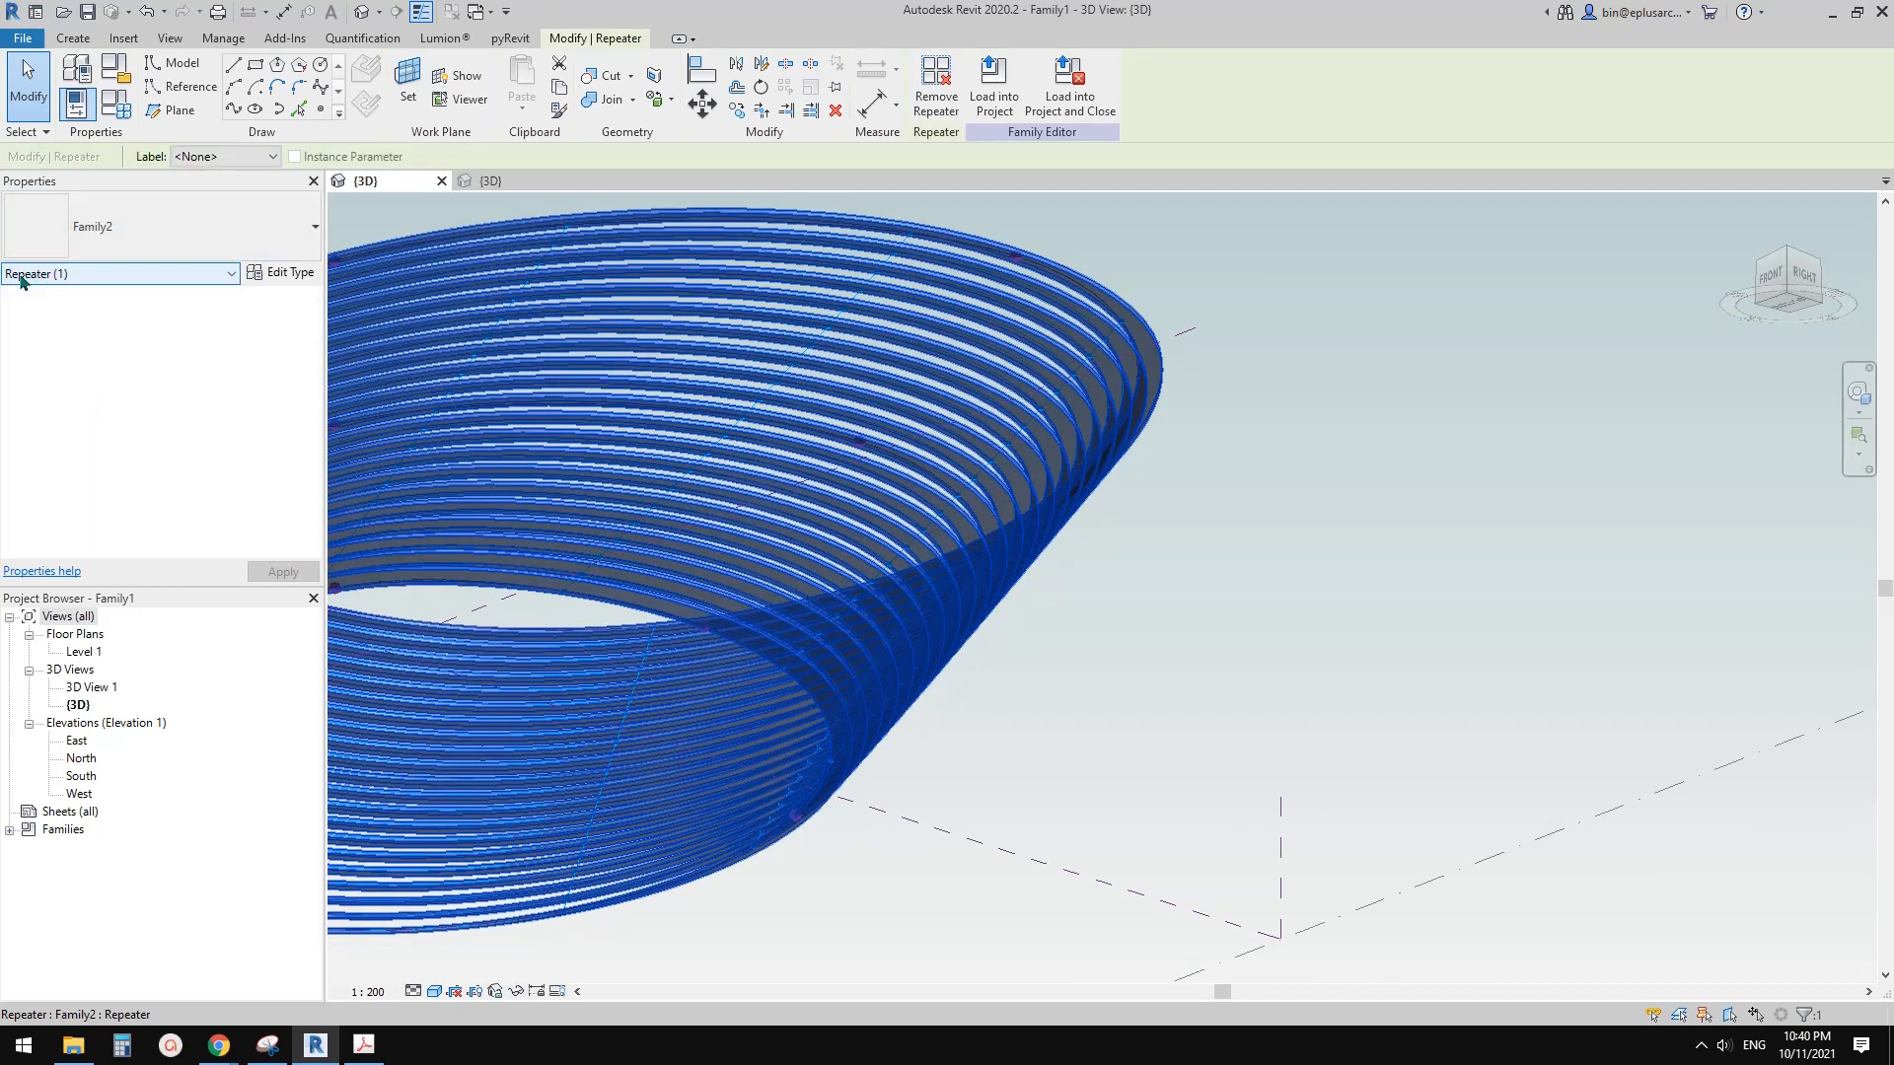
pyautogui.click(944, 96)
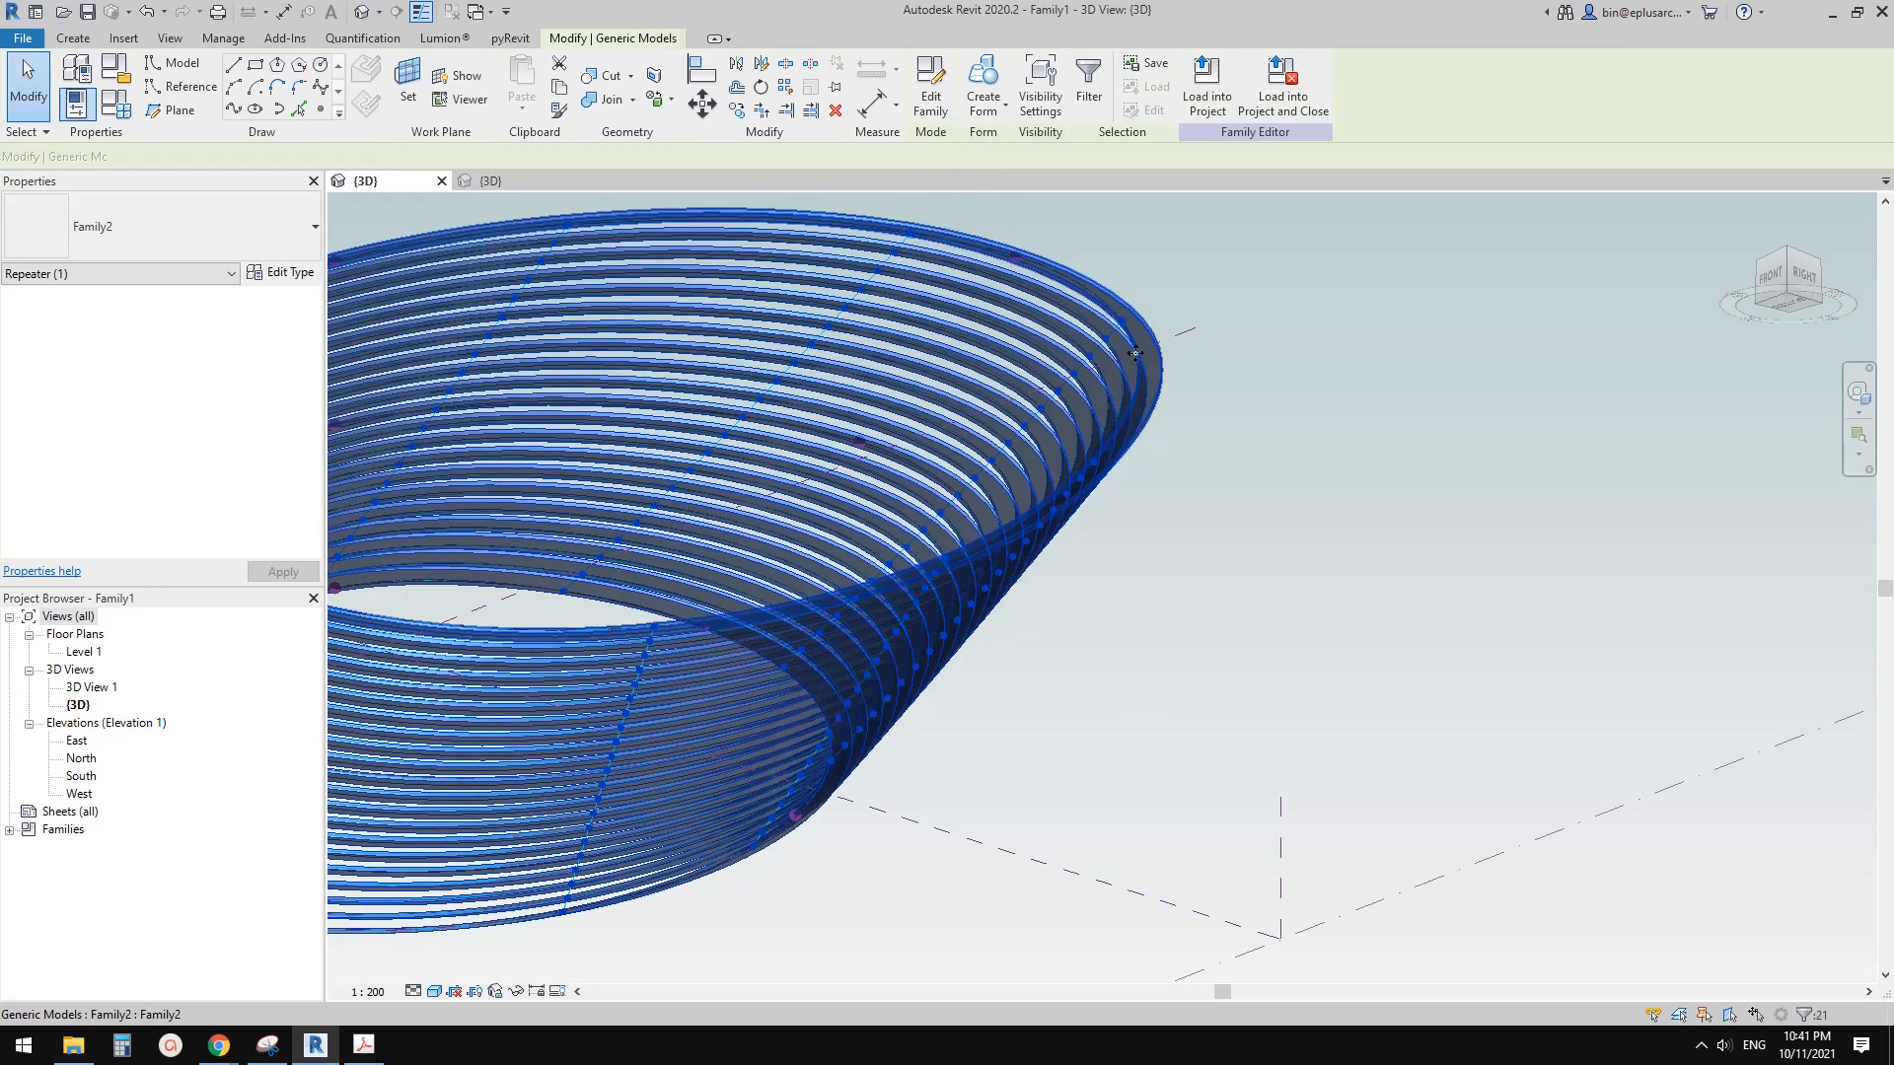
pyautogui.press('Escape')
# Step: Display the view in wireframe to expose the adaptive points of the upper bands near the curved end
pyautogui.click(1035, 351)
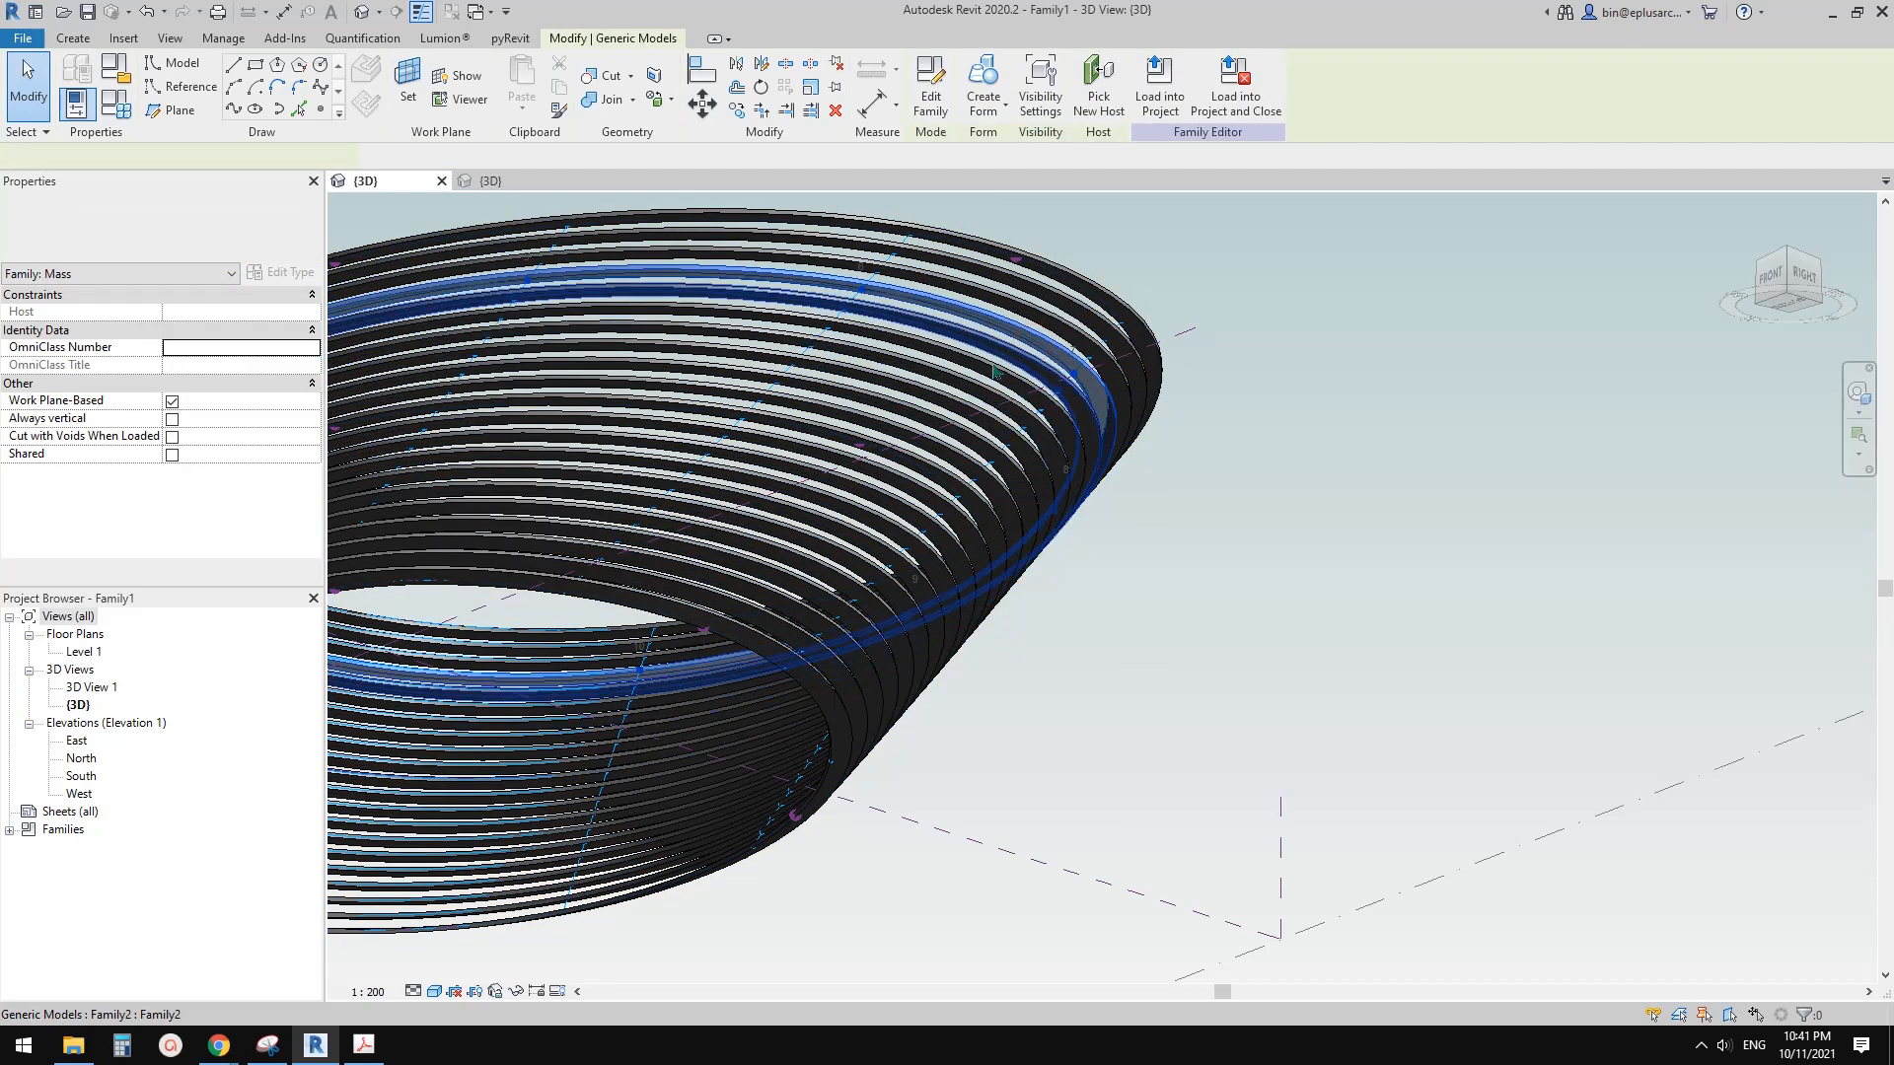
pyautogui.keyDown('shift'); pyautogui.moveTo(1036, 351); pyautogui.dragTo(964, 427, button='middle'); pyautogui.keyUp('shift')
pyautogui.scroll(1, 1028, 428)
pyautogui.scroll(2, 1062, 370)
pyautogui.press('Escape')
pyautogui.click(1101, 259)
pyautogui.press('Escape')
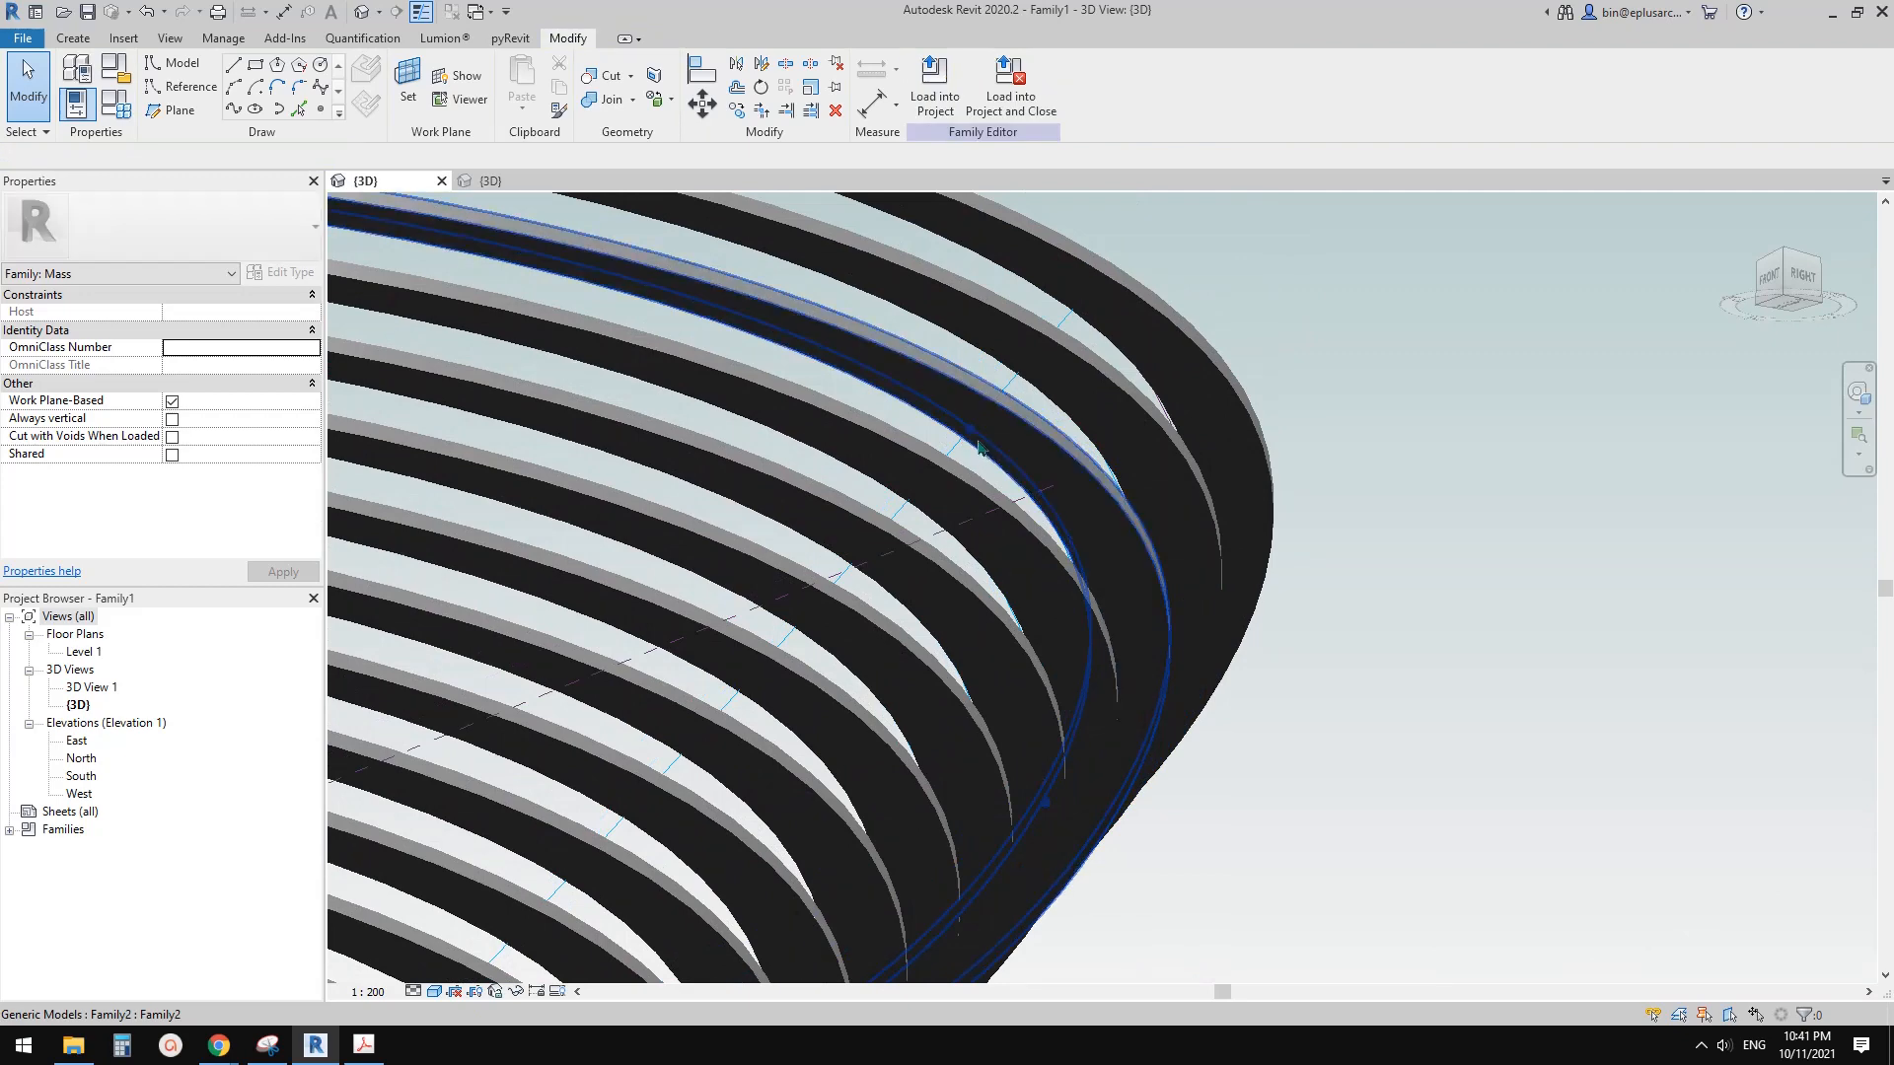
pyautogui.scroll(2, 969, 436)
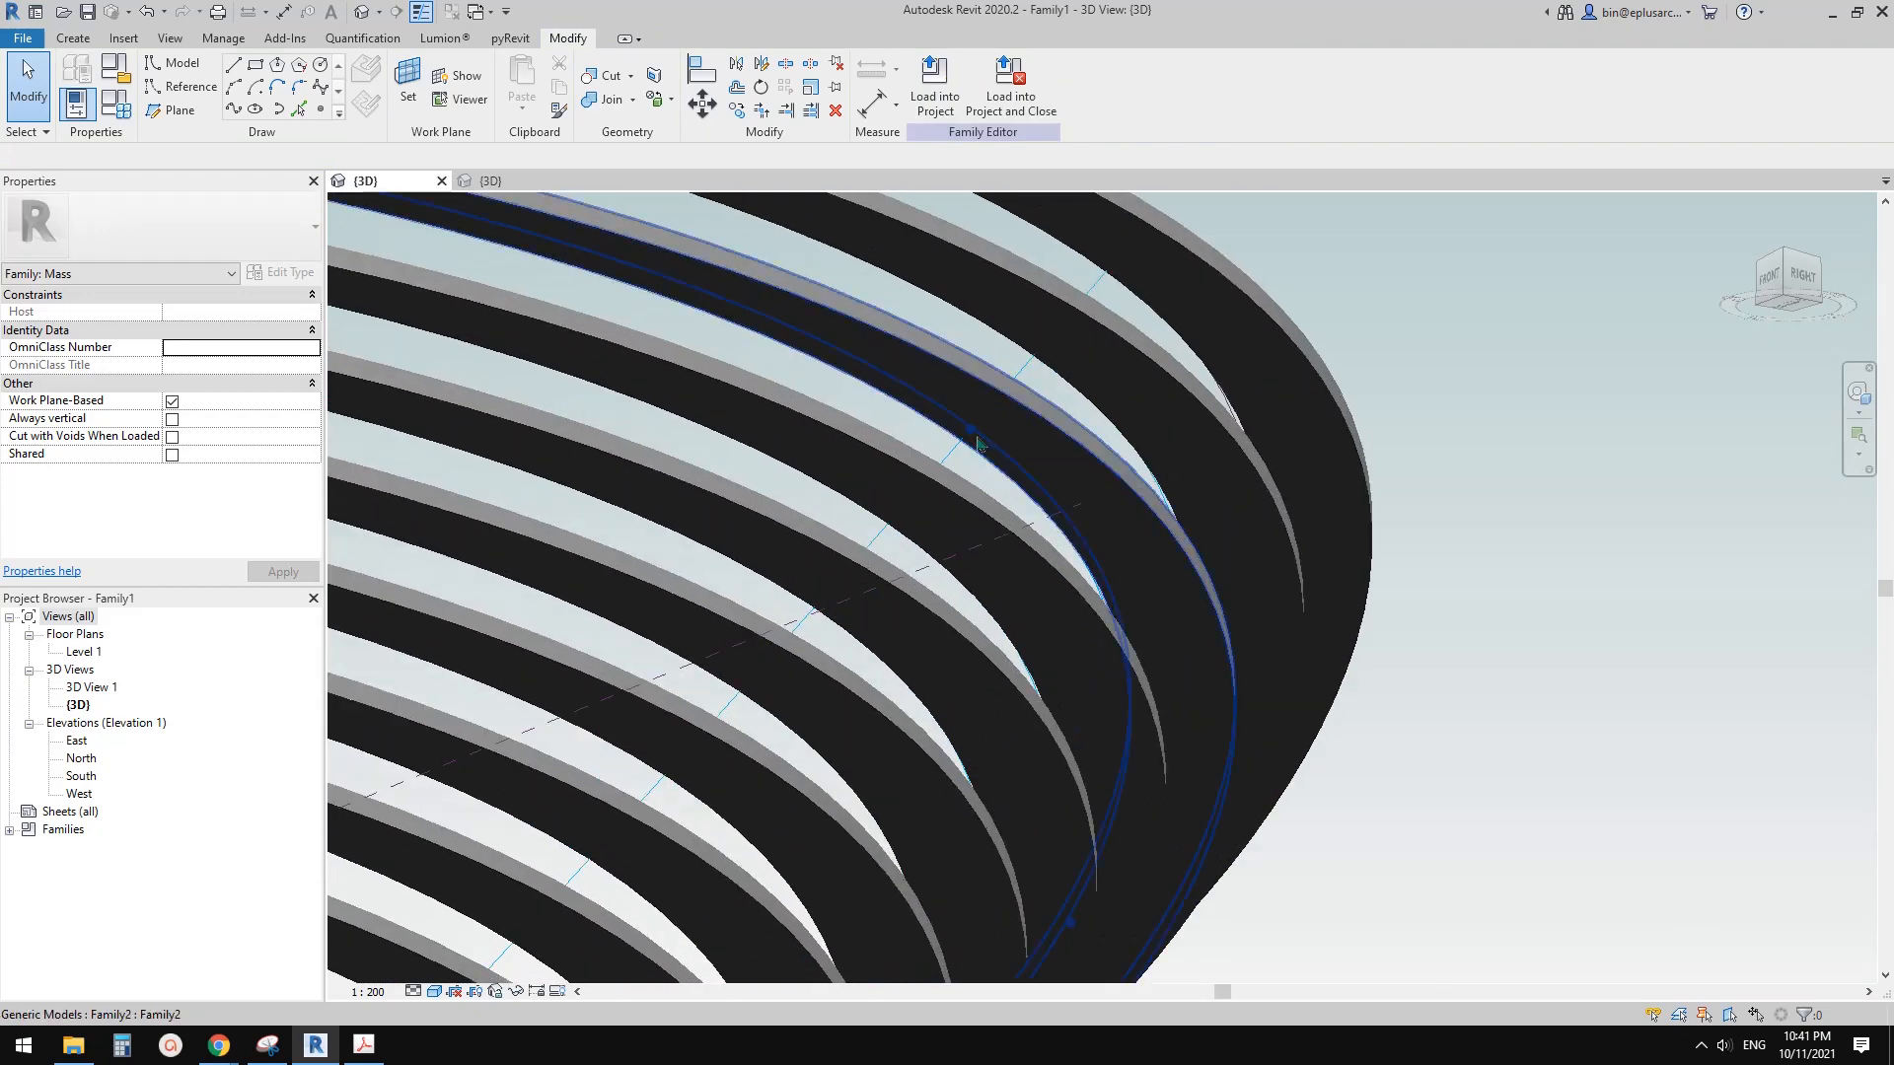
pyautogui.click(1063, 452)
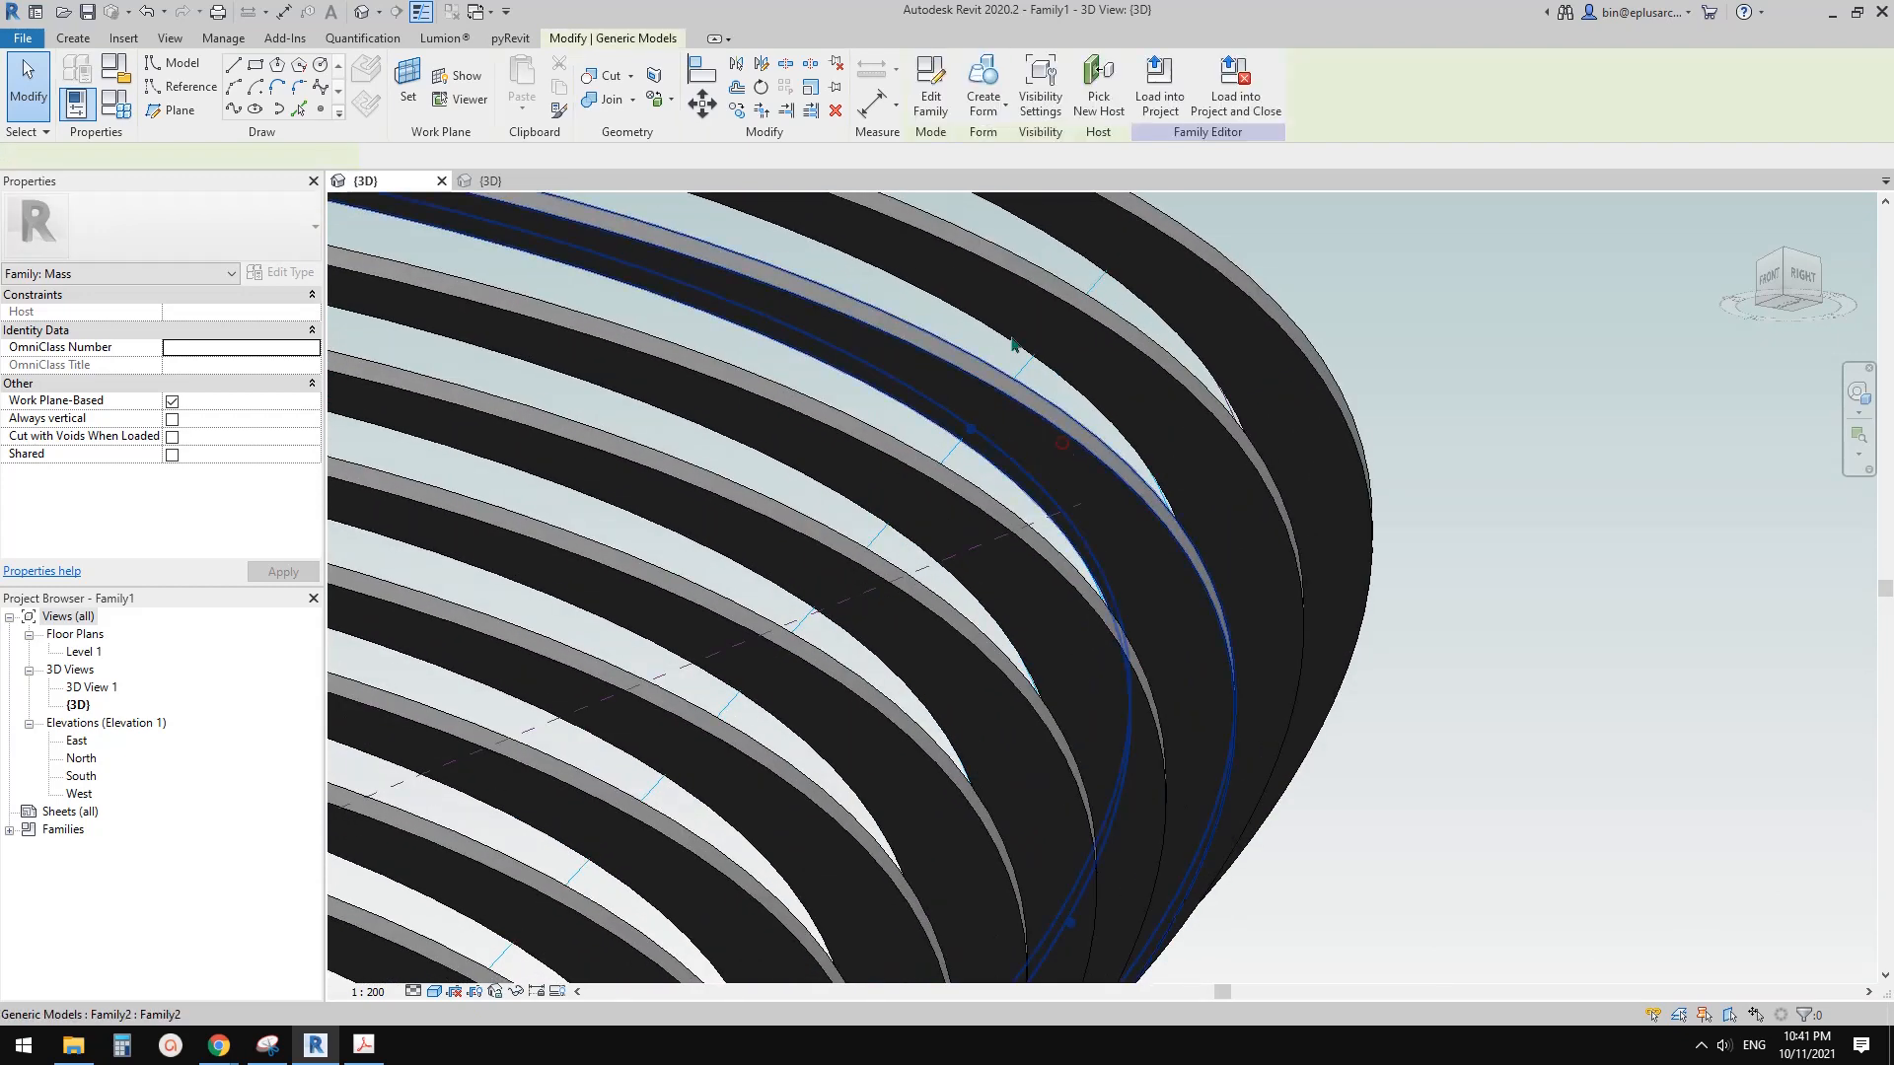
pyautogui.click(970, 433)
pyautogui.press('Escape')
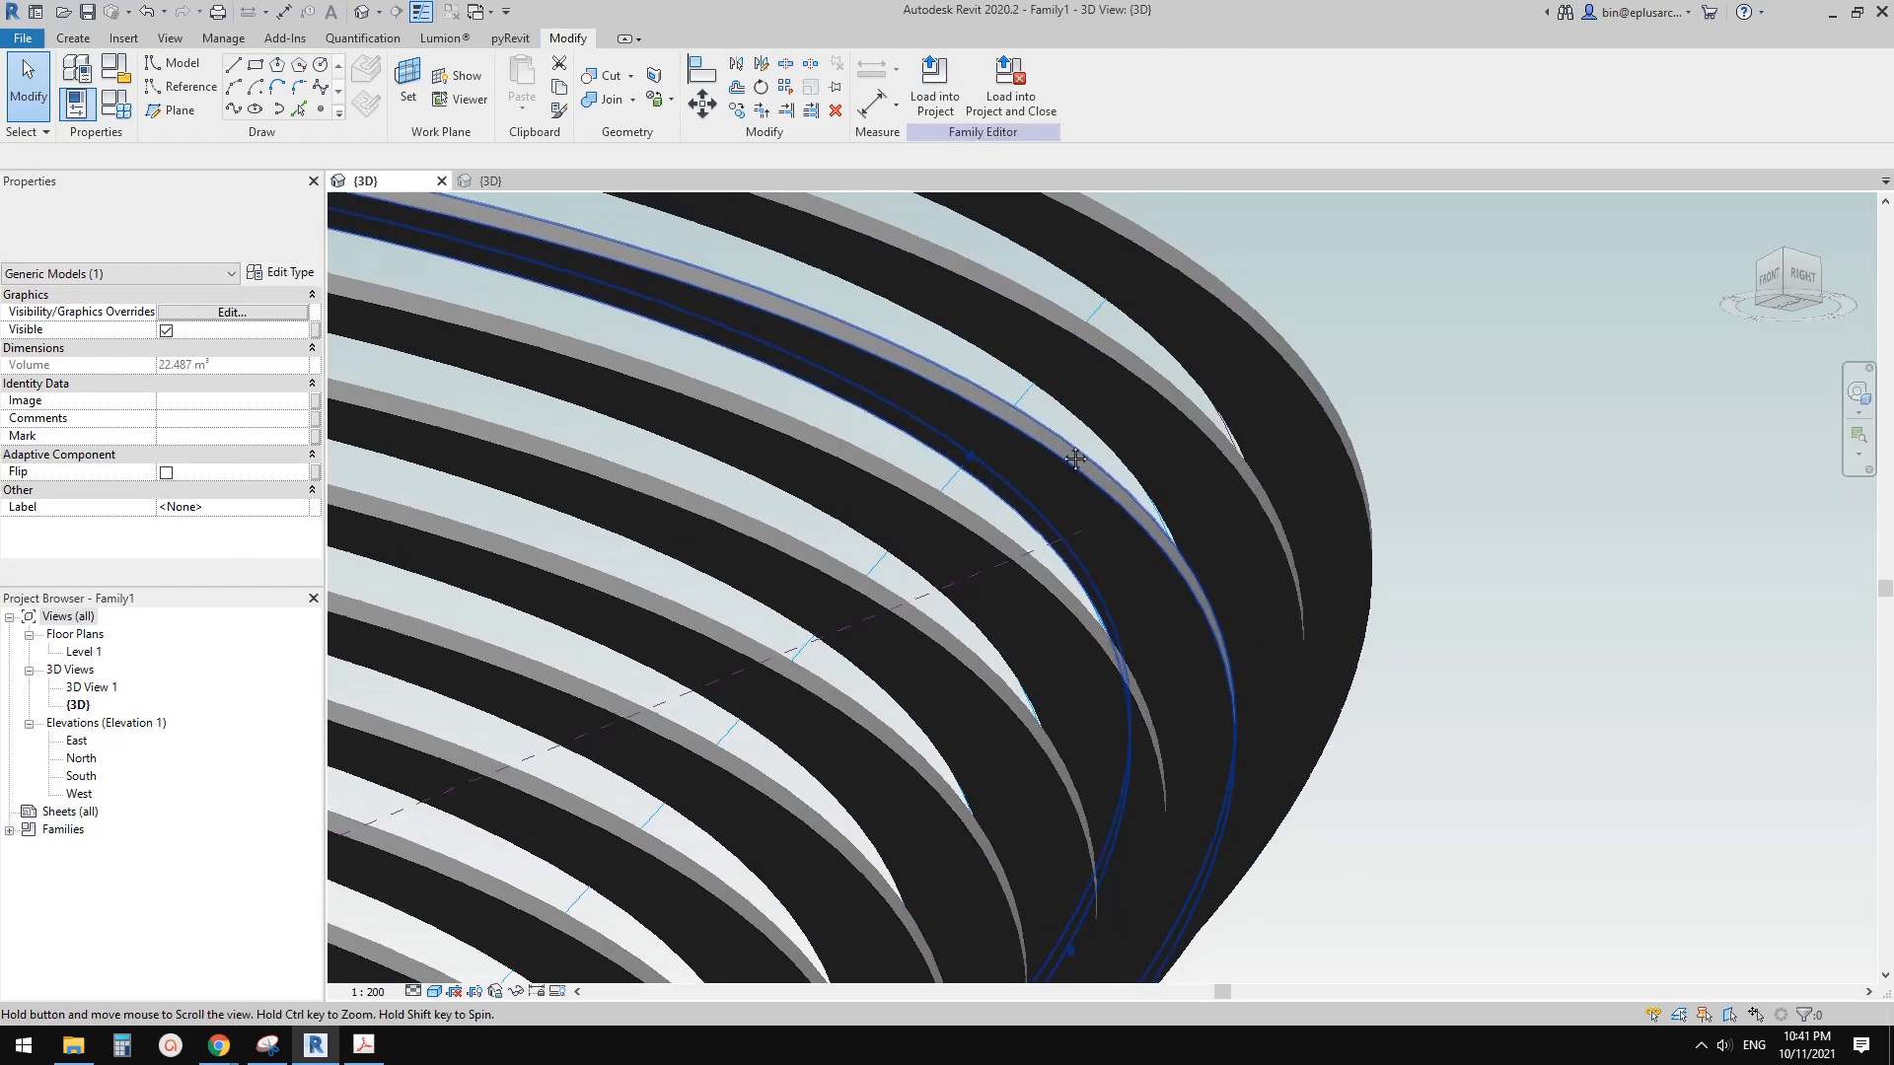
pyautogui.press('f')
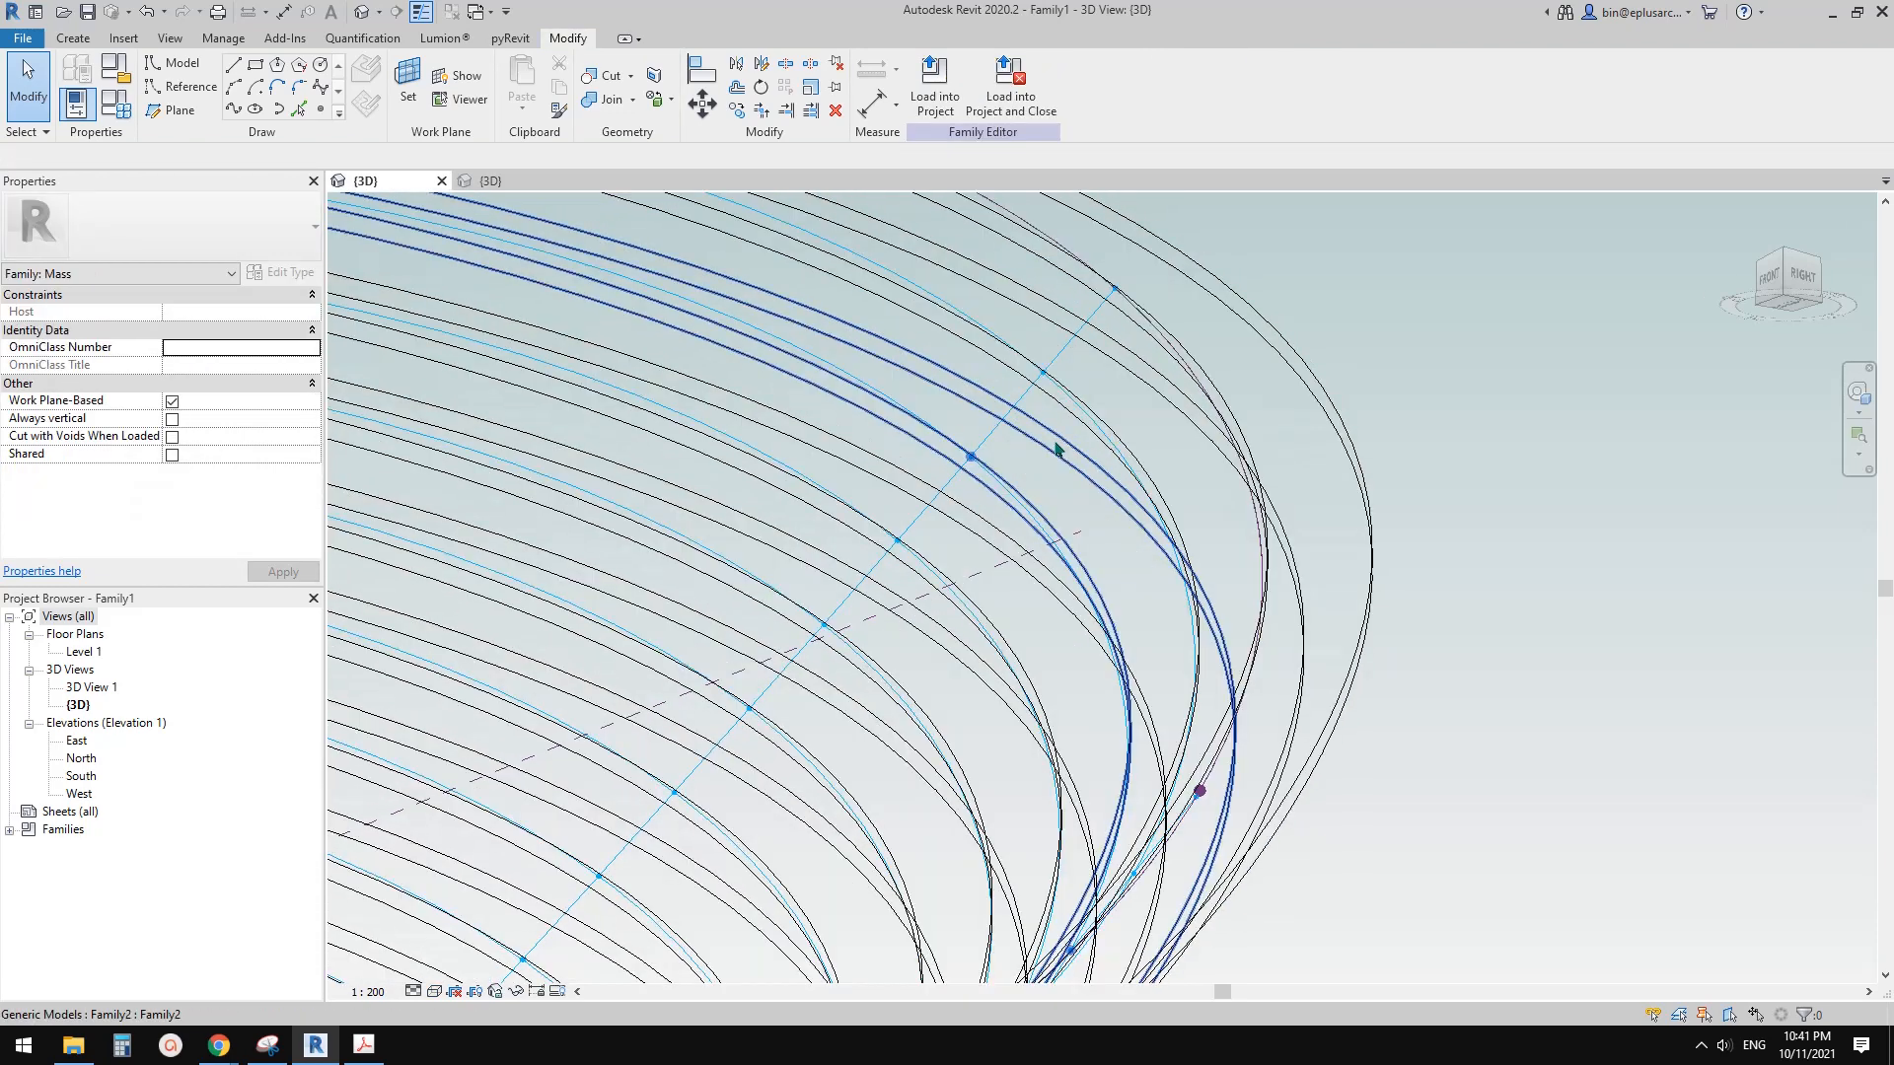
# Step: Set the host of adaptive point 7, on the third node from the top near the curved end, to <not associated>
pyautogui.click(971, 458)
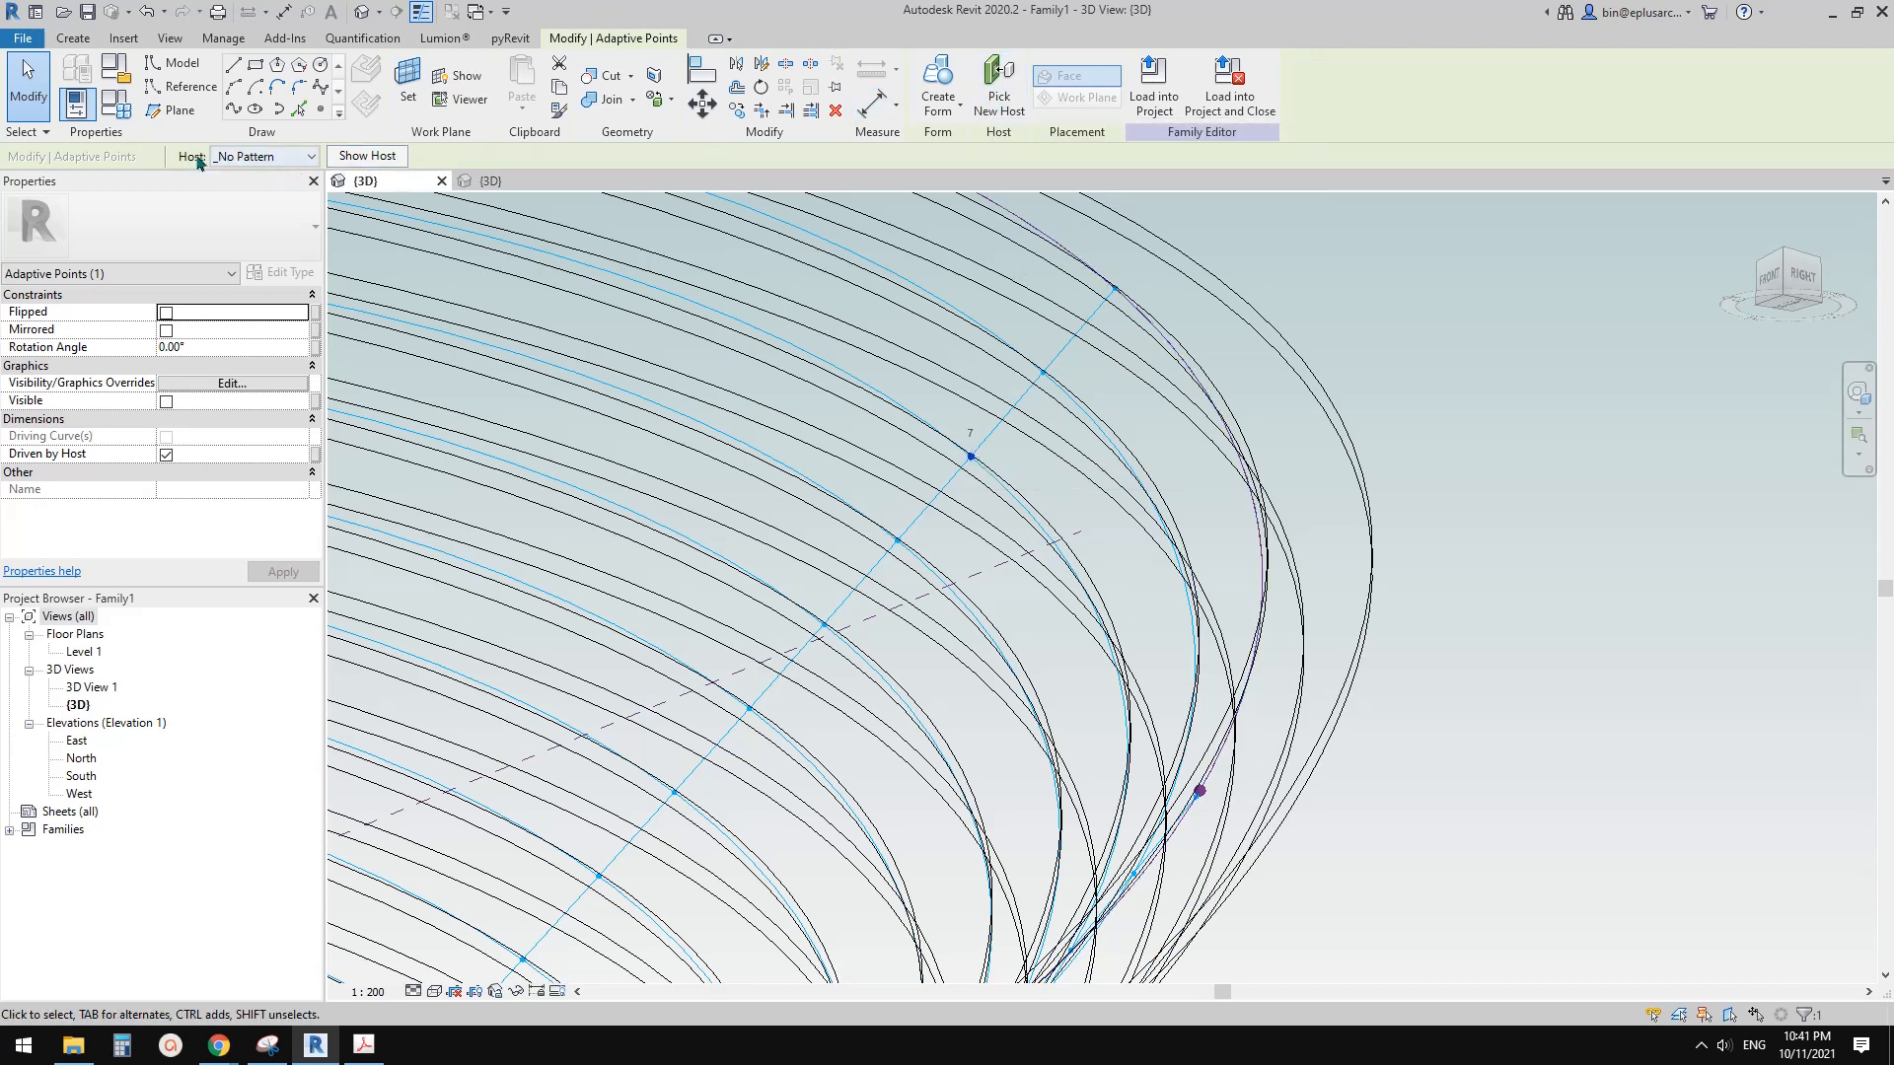
pyautogui.click(266, 157)
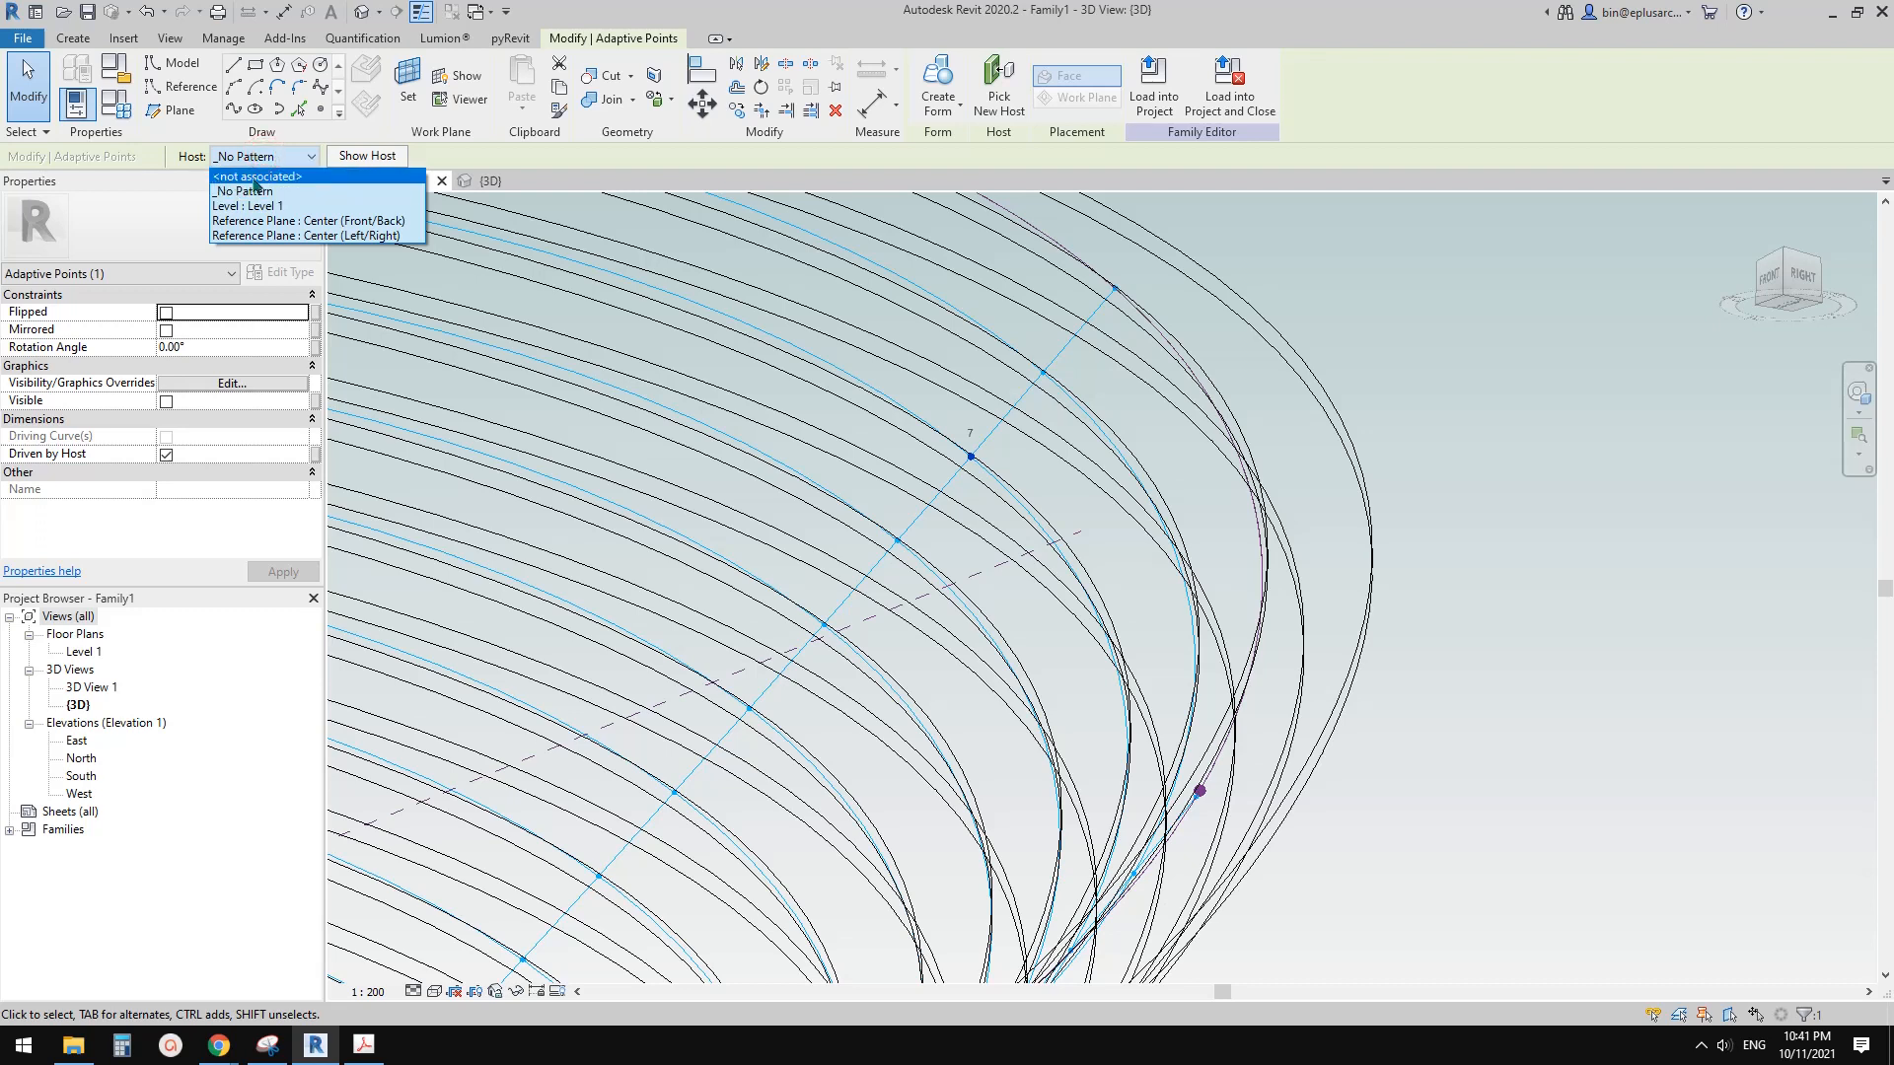
pyautogui.click(263, 178)
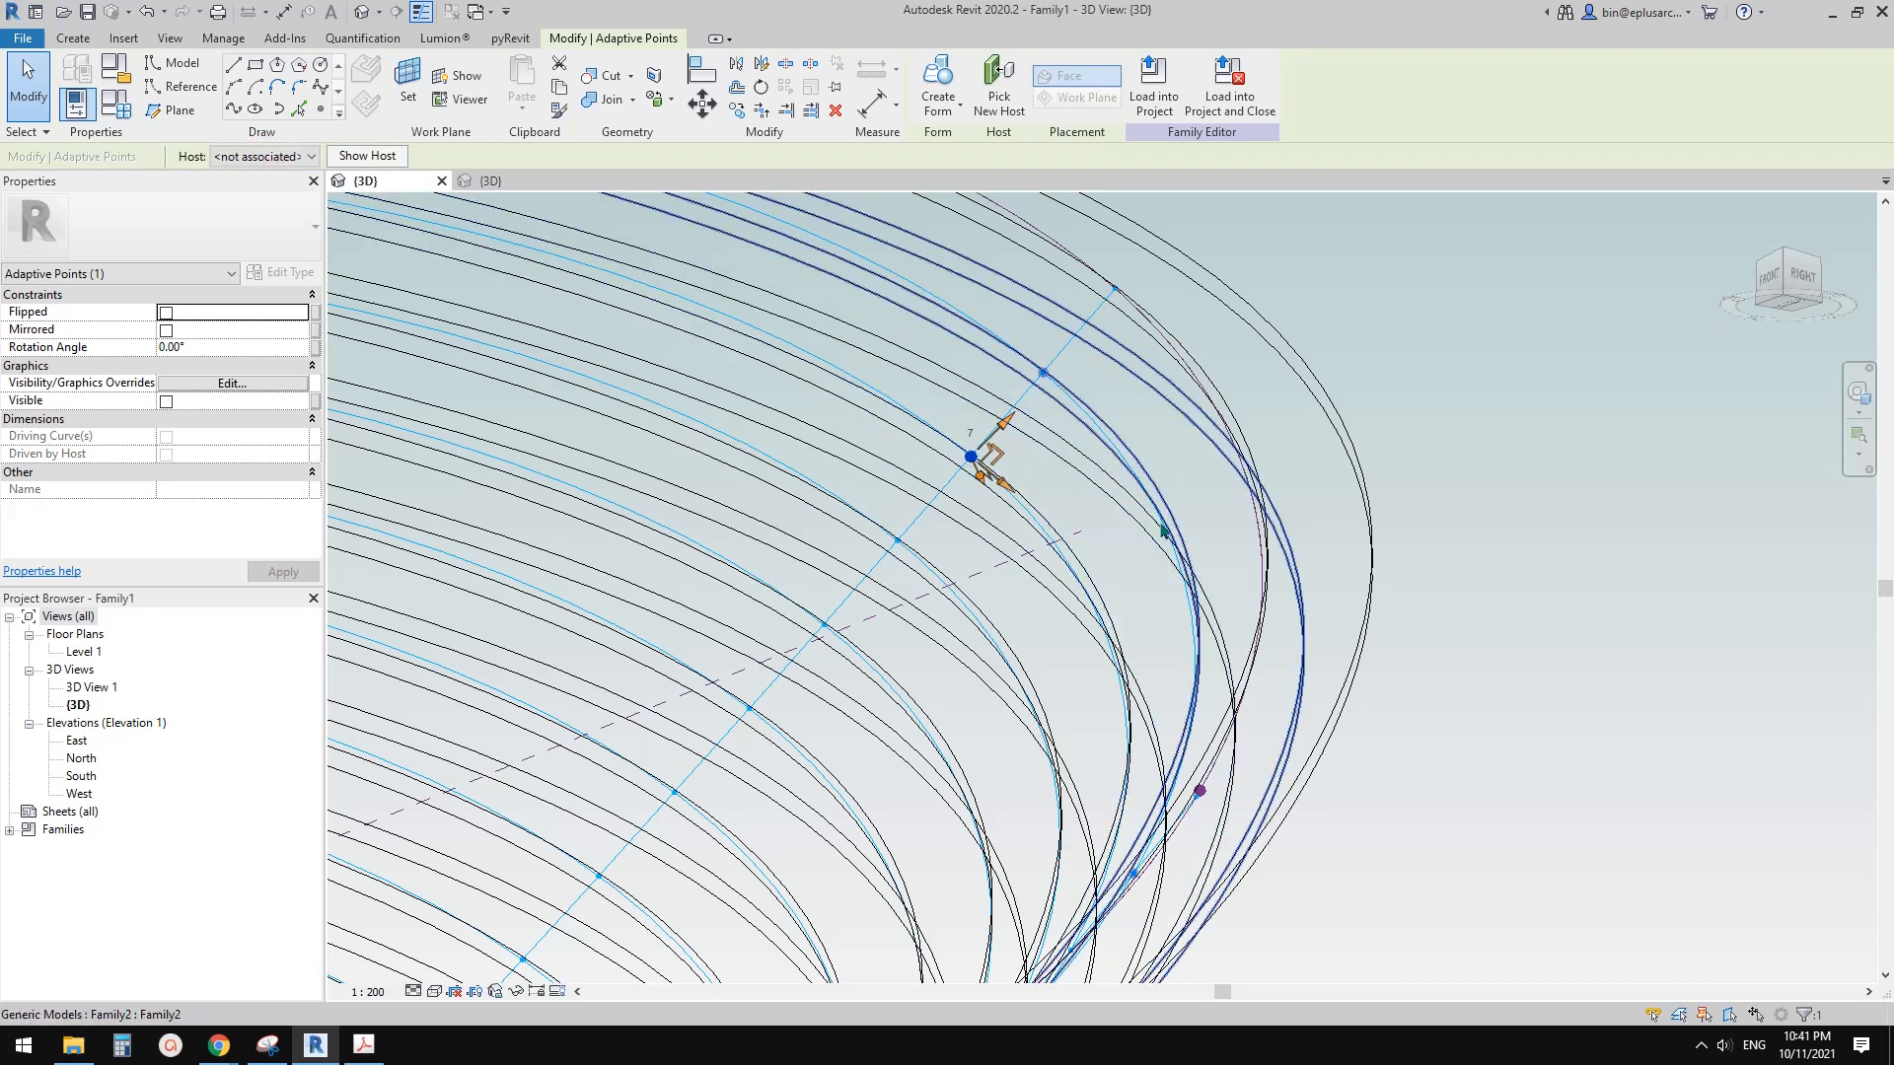
# Step: Toggle the freed point 7 to global axes and move it outward at the curved end to reshape its band
pyautogui.moveTo(981, 464)
pyautogui.keyDown('shift'); pyautogui.mouseDown(button='middle')
pyautogui.moveTo(1196, 631)
pyautogui.moveTo(1036, 474)
pyautogui.moveTo(900, 435)
pyautogui.moveTo(879, 452)
pyautogui.moveTo(986, 463)
pyautogui.moveTo(1015, 486)
pyautogui.moveTo(1105, 434)
pyautogui.moveTo(1006, 446)
pyautogui.mouseUp(button='middle'); pyautogui.keyUp('shift')
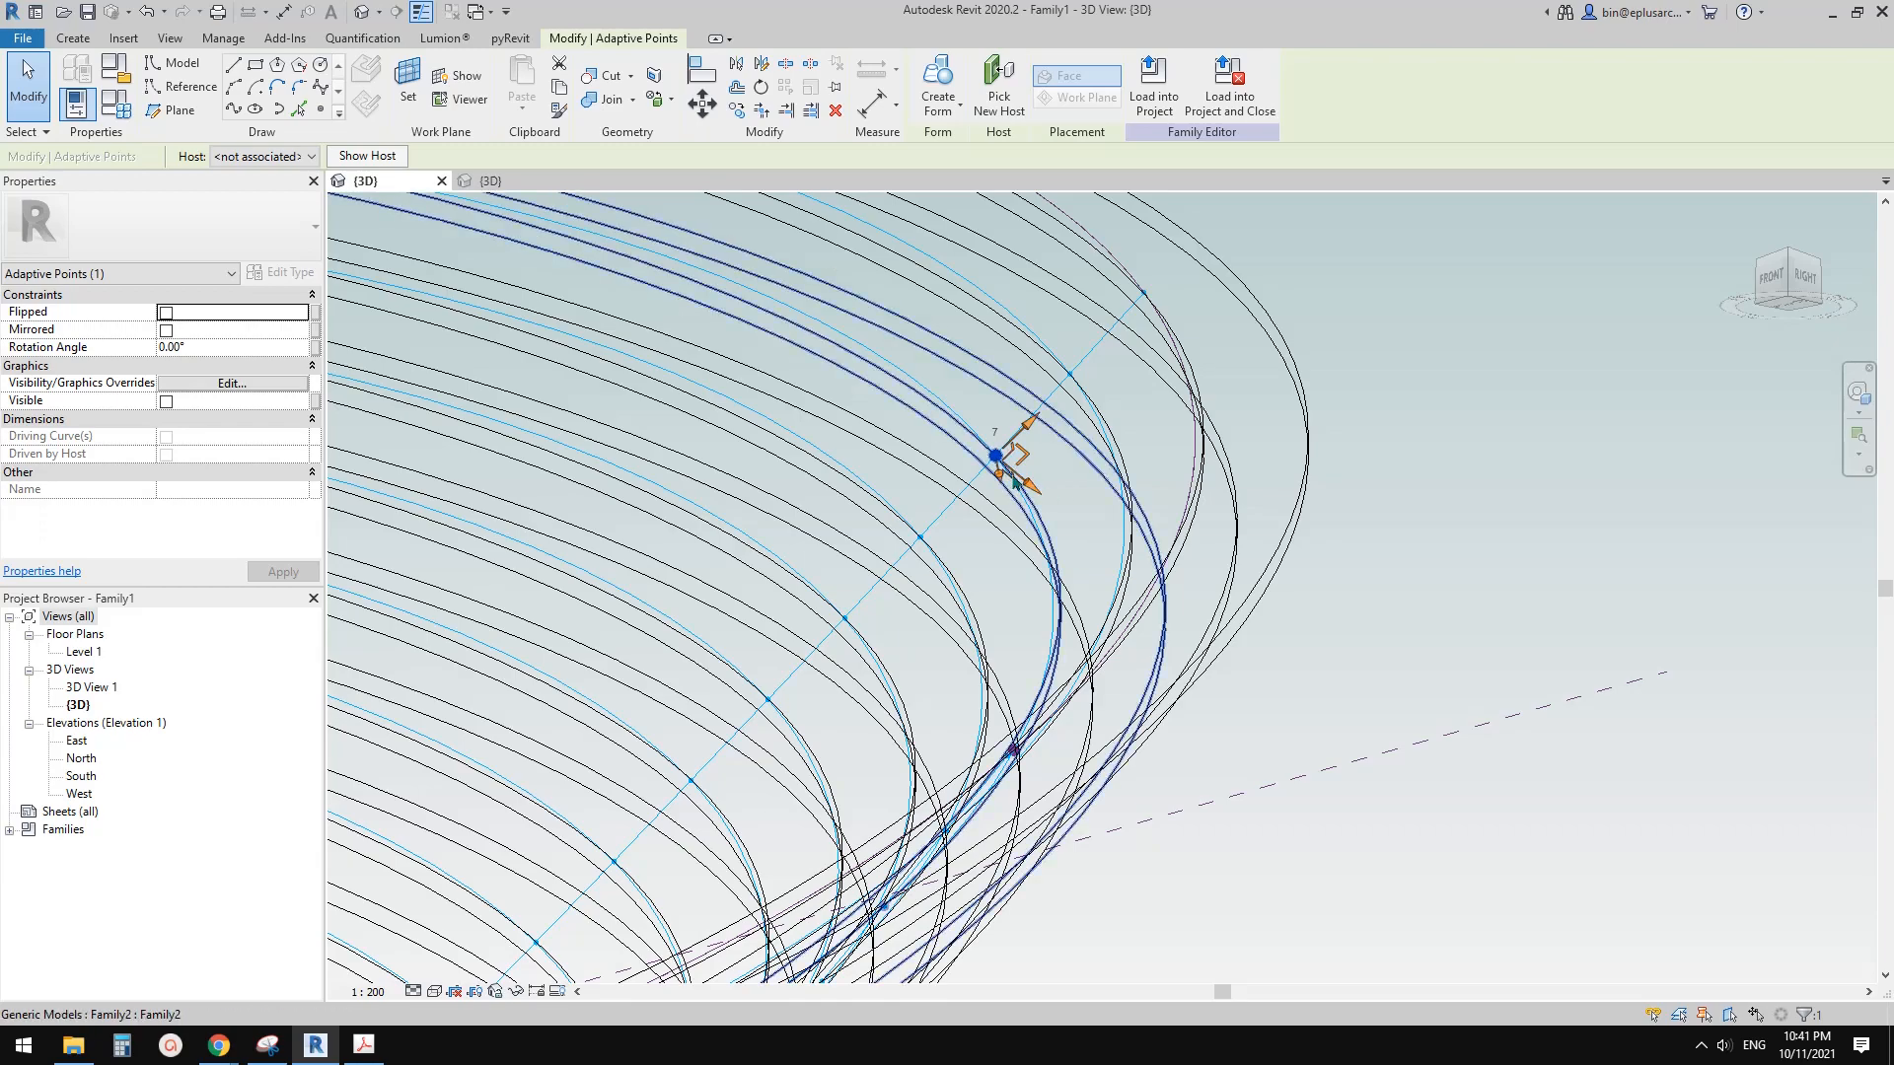
pyautogui.moveTo(1028, 512)
pyautogui.keyDown('shift'); pyautogui.mouseDown(button='middle')
pyautogui.moveTo(1154, 549)
pyautogui.moveTo(1091, 600)
pyautogui.moveTo(1154, 655)
pyautogui.moveTo(1004, 501)
pyautogui.moveTo(1055, 500)
pyautogui.mouseUp(button='middle'); pyautogui.keyUp('shift')
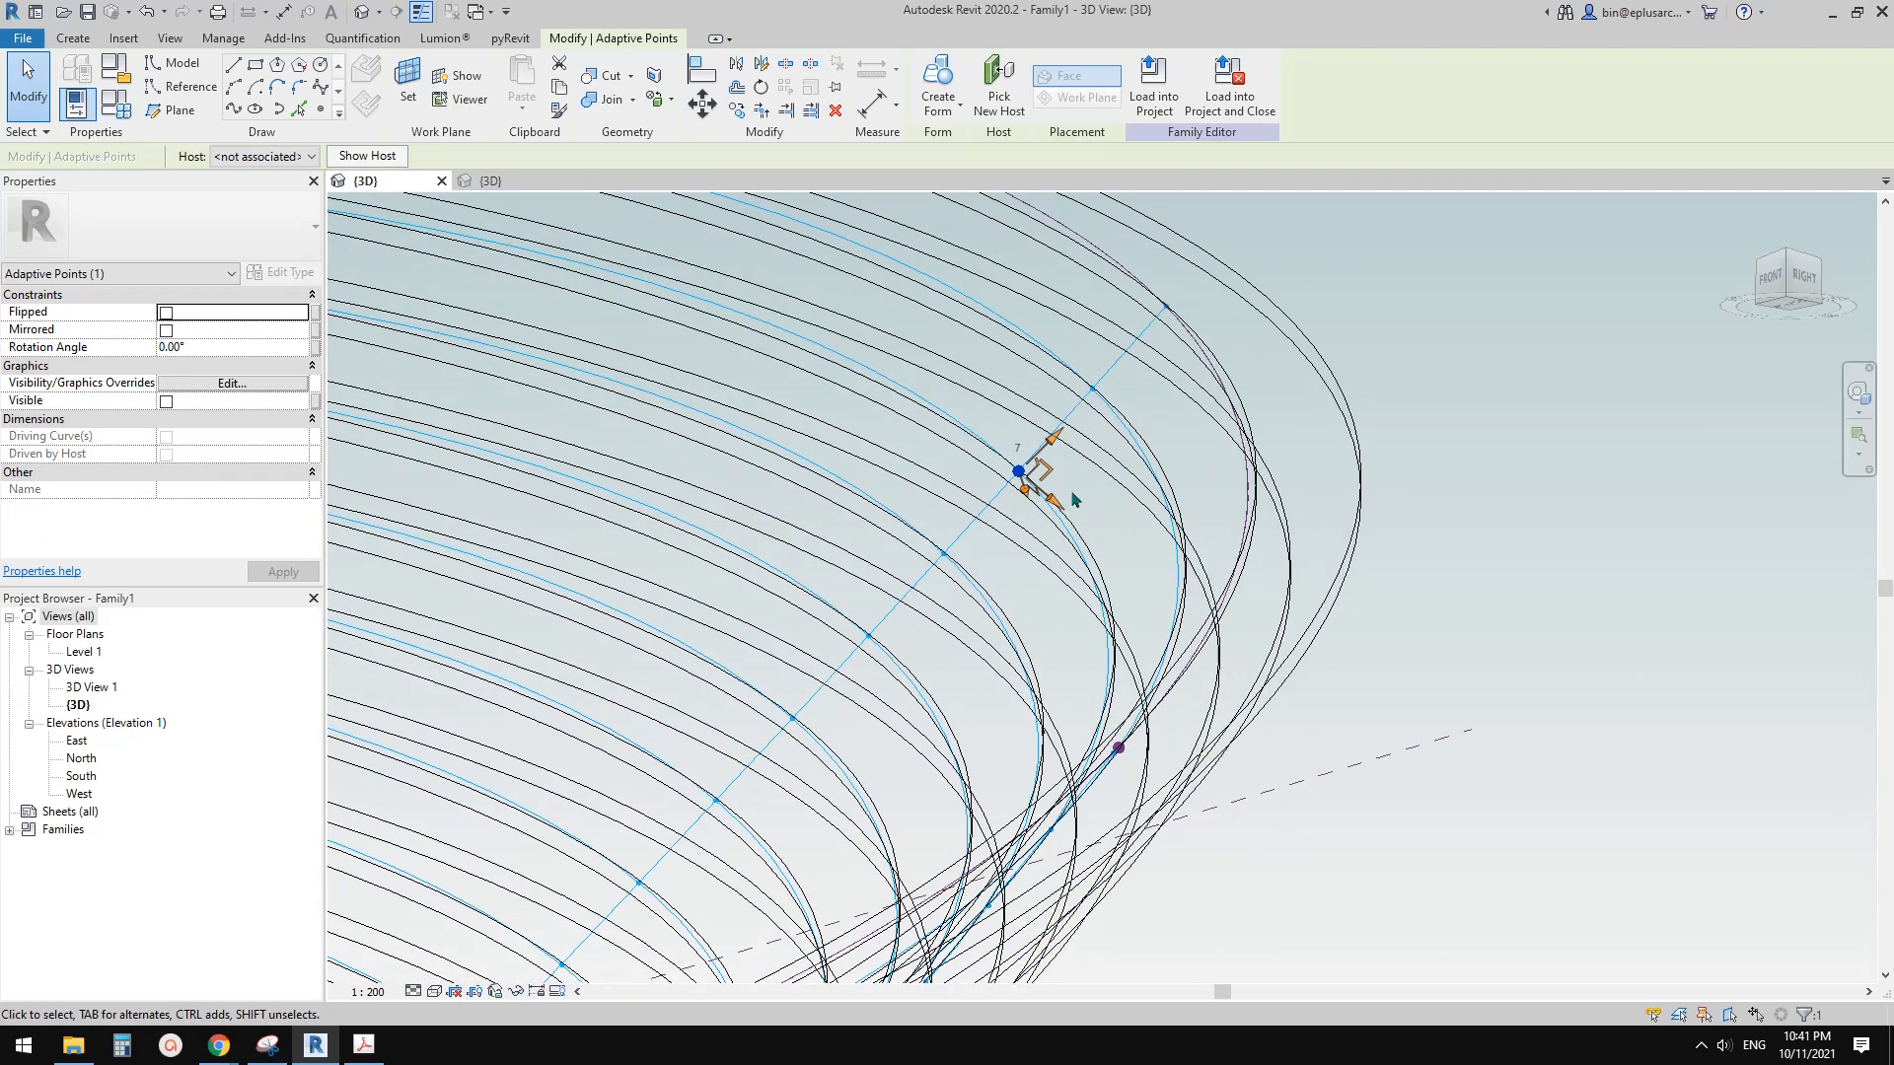
pyautogui.press('space')
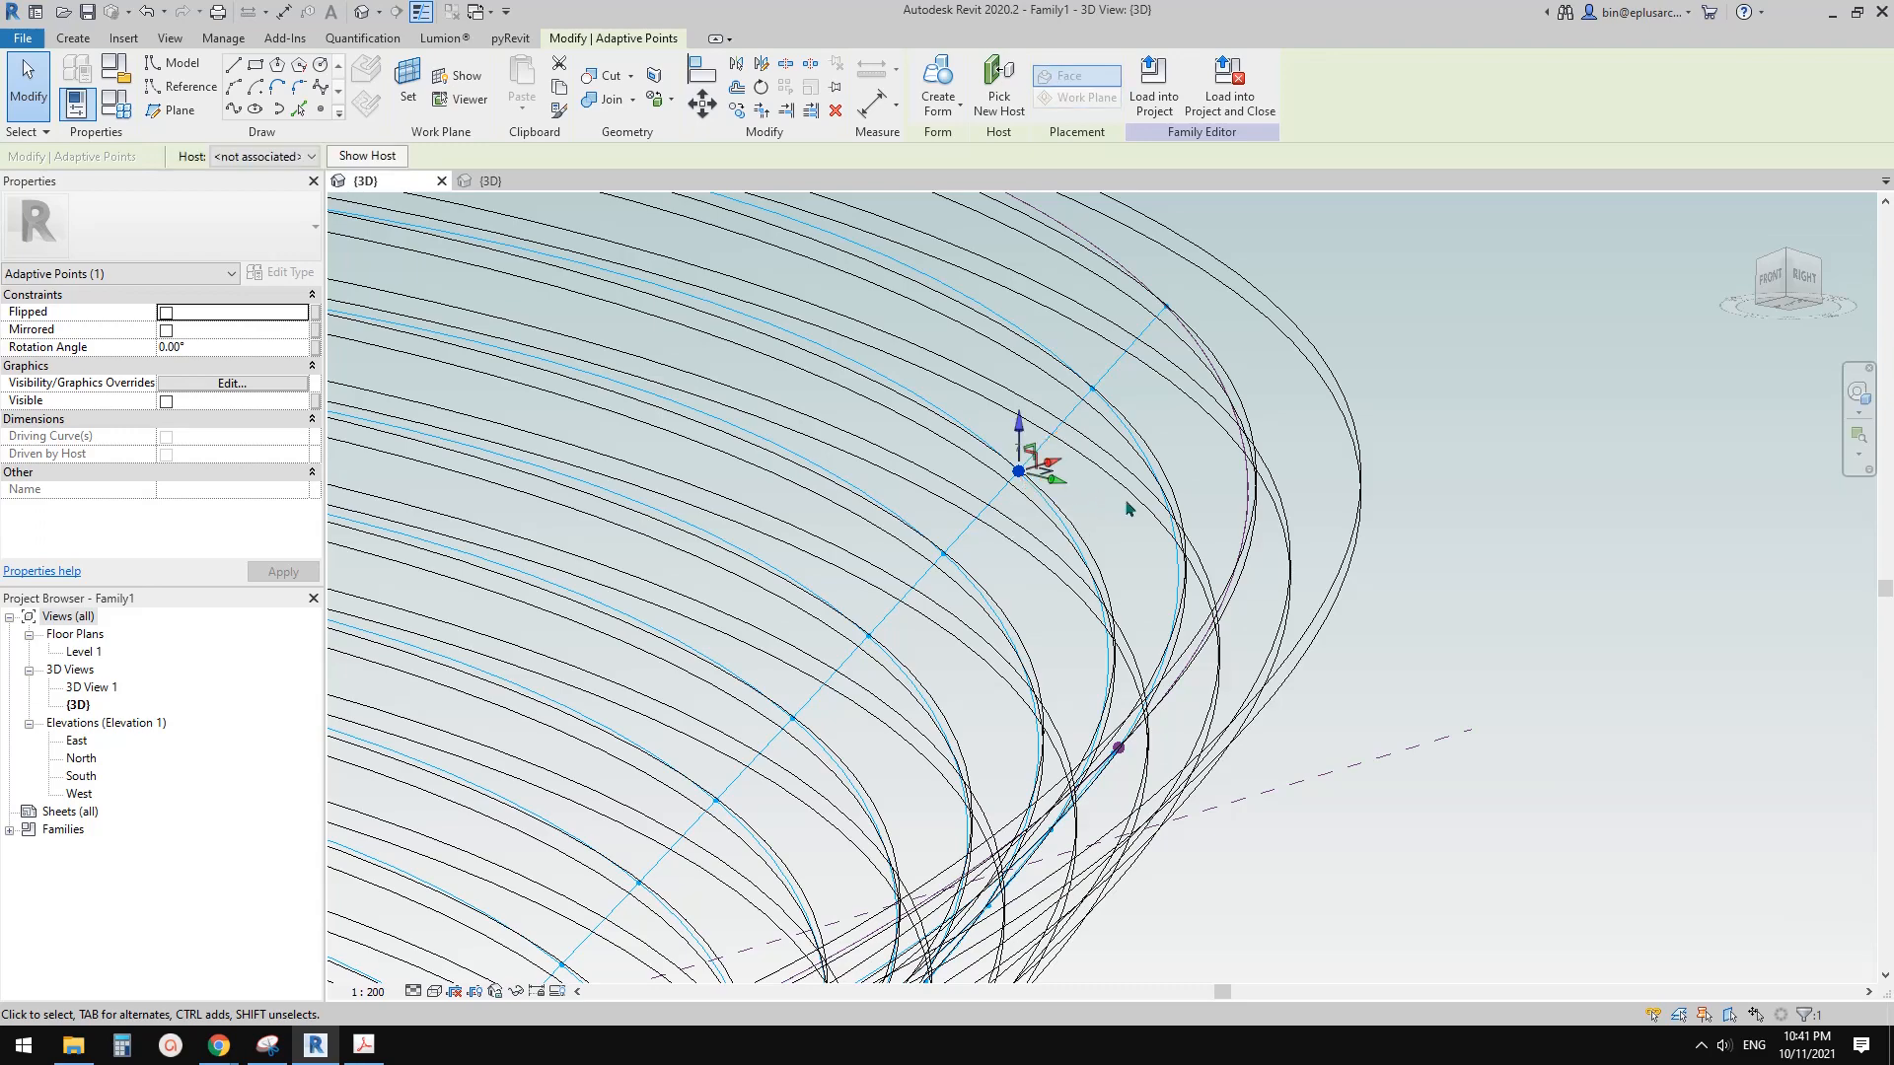
pyautogui.moveTo(1047, 473)
pyautogui.keyDown('shift'); pyautogui.mouseDown(button='middle')
pyautogui.moveTo(1036, 499)
pyautogui.moveTo(922, 541)
pyautogui.moveTo(998, 525)
pyautogui.moveTo(1010, 473)
pyautogui.moveTo(1226, 626)
pyautogui.moveTo(1310, 604)
pyautogui.moveTo(1196, 609)
pyautogui.moveTo(1086, 578)
pyautogui.moveTo(908, 605)
pyautogui.moveTo(1273, 626)
pyautogui.moveTo(1075, 495)
pyautogui.mouseUp(button='middle'); pyautogui.keyUp('shift')
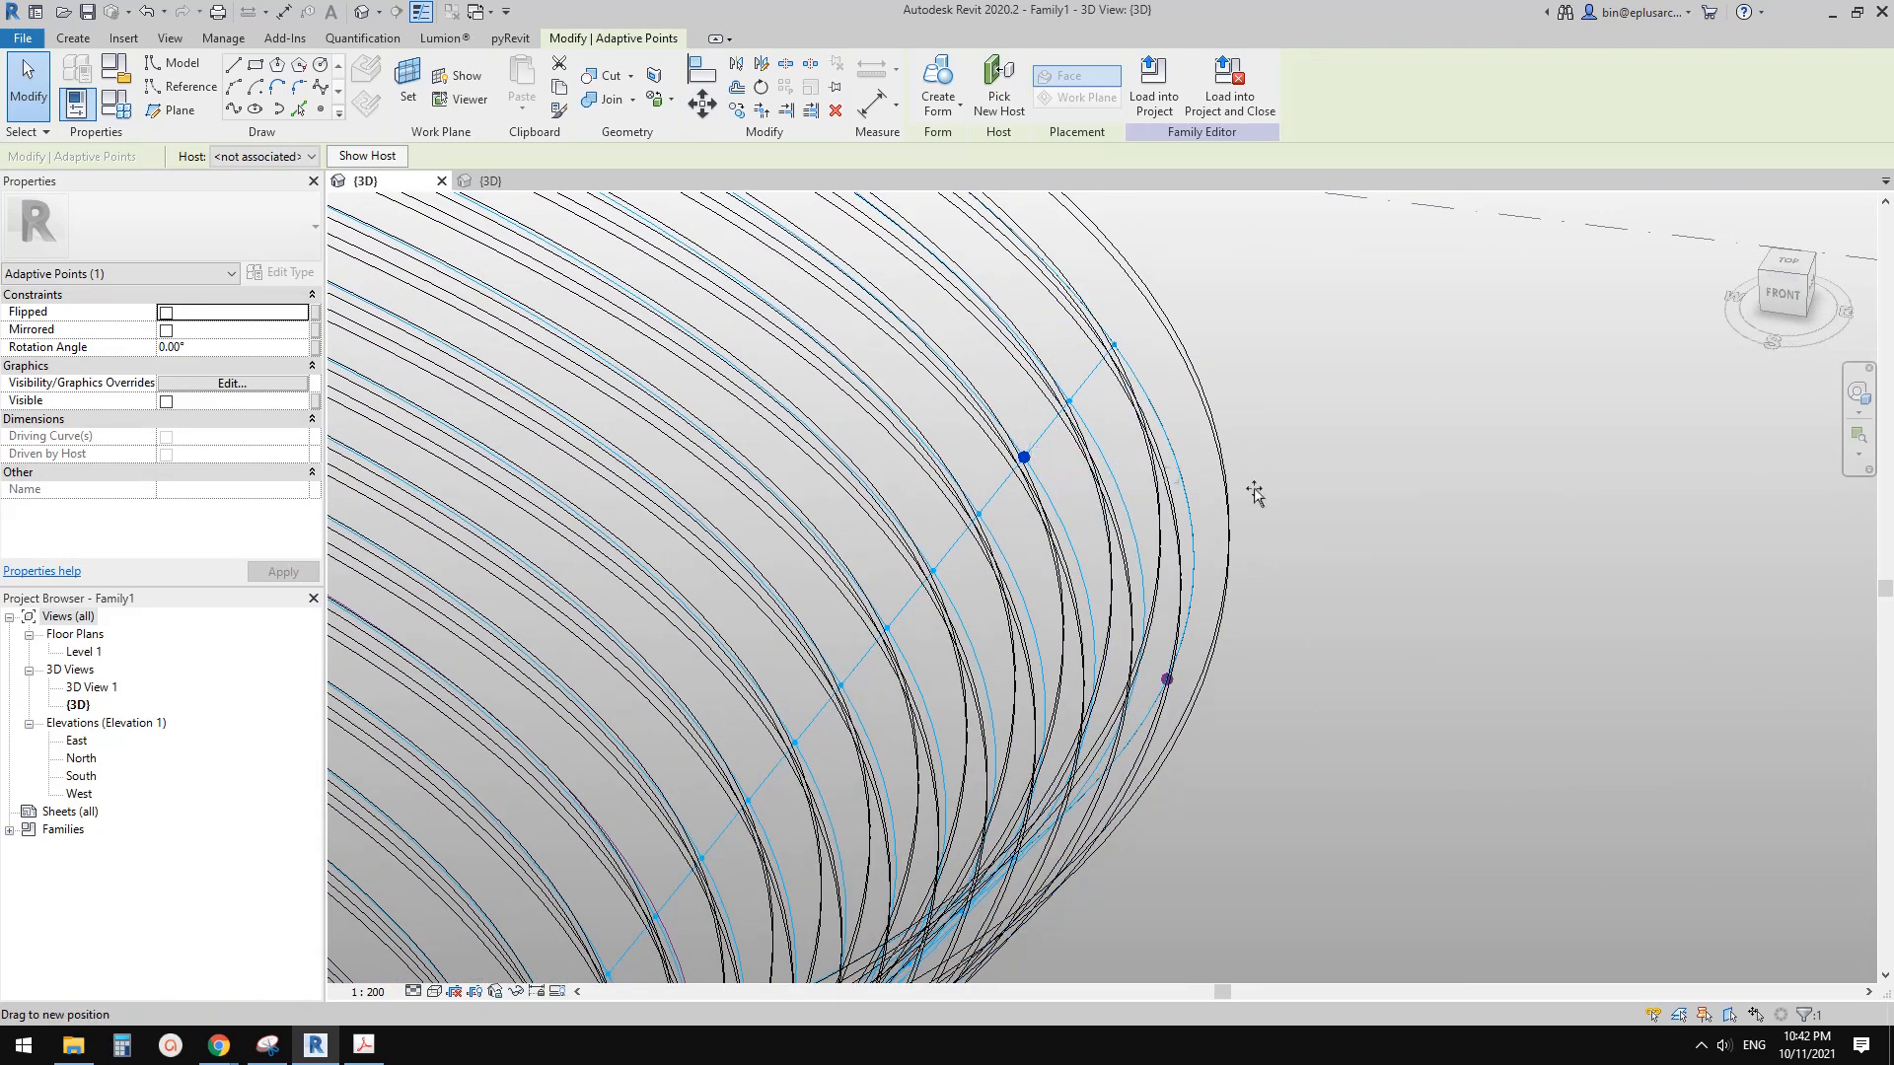
pyautogui.moveTo(1080, 434)
pyautogui.keyDown('shift'); pyautogui.mouseDown(button='middle')
pyautogui.moveTo(1275, 490)
pyautogui.moveTo(1223, 532)
pyautogui.moveTo(1203, 584)
pyautogui.moveTo(1175, 431)
pyautogui.moveTo(1174, 477)
pyautogui.moveTo(1223, 471)
pyautogui.mouseUp(button='middle'); pyautogui.keyUp('shift')
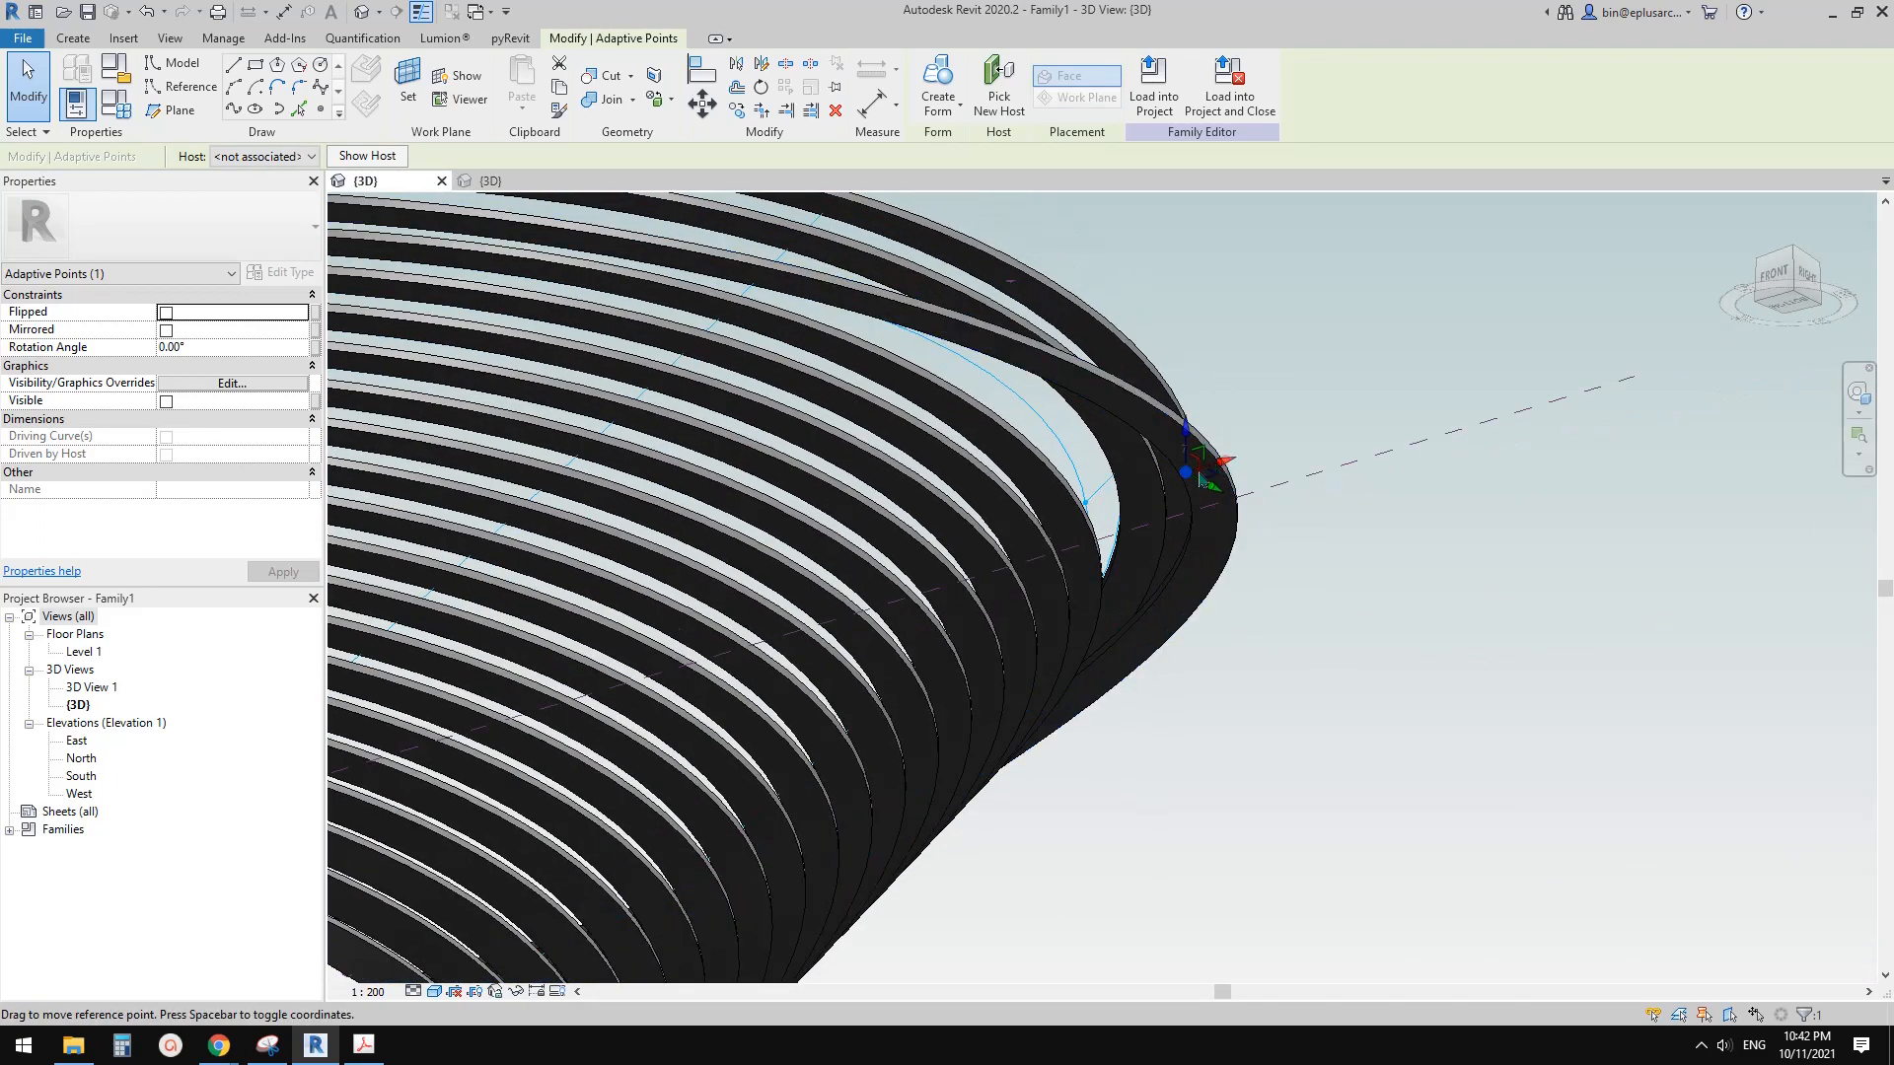
pyautogui.moveTo(1244, 572); pyautogui.dragTo(1247, 577)
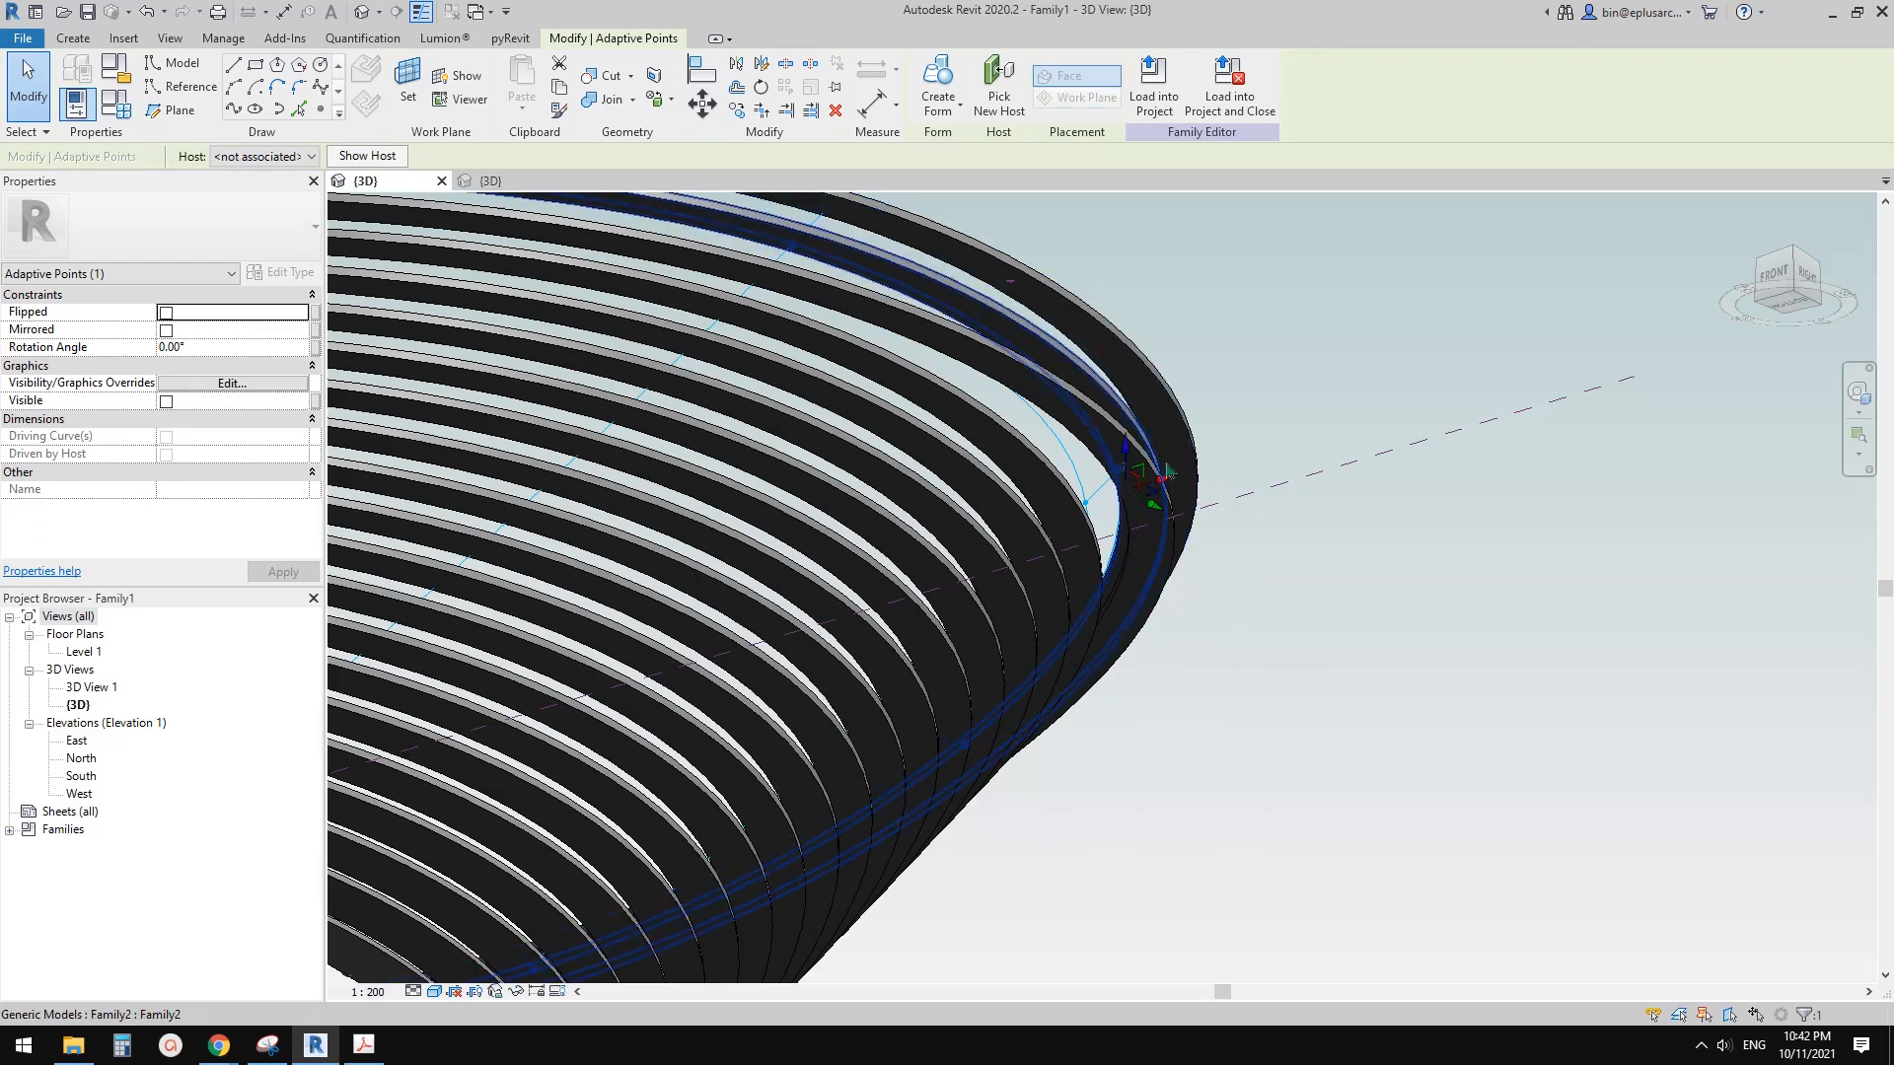
pyautogui.moveTo(1166, 470)
pyautogui.keyDown('shift'); pyautogui.mouseDown(button='middle')
pyautogui.moveTo(1174, 439)
pyautogui.moveTo(1154, 485)
pyautogui.mouseUp(button='middle'); pyautogui.keyUp('shift')
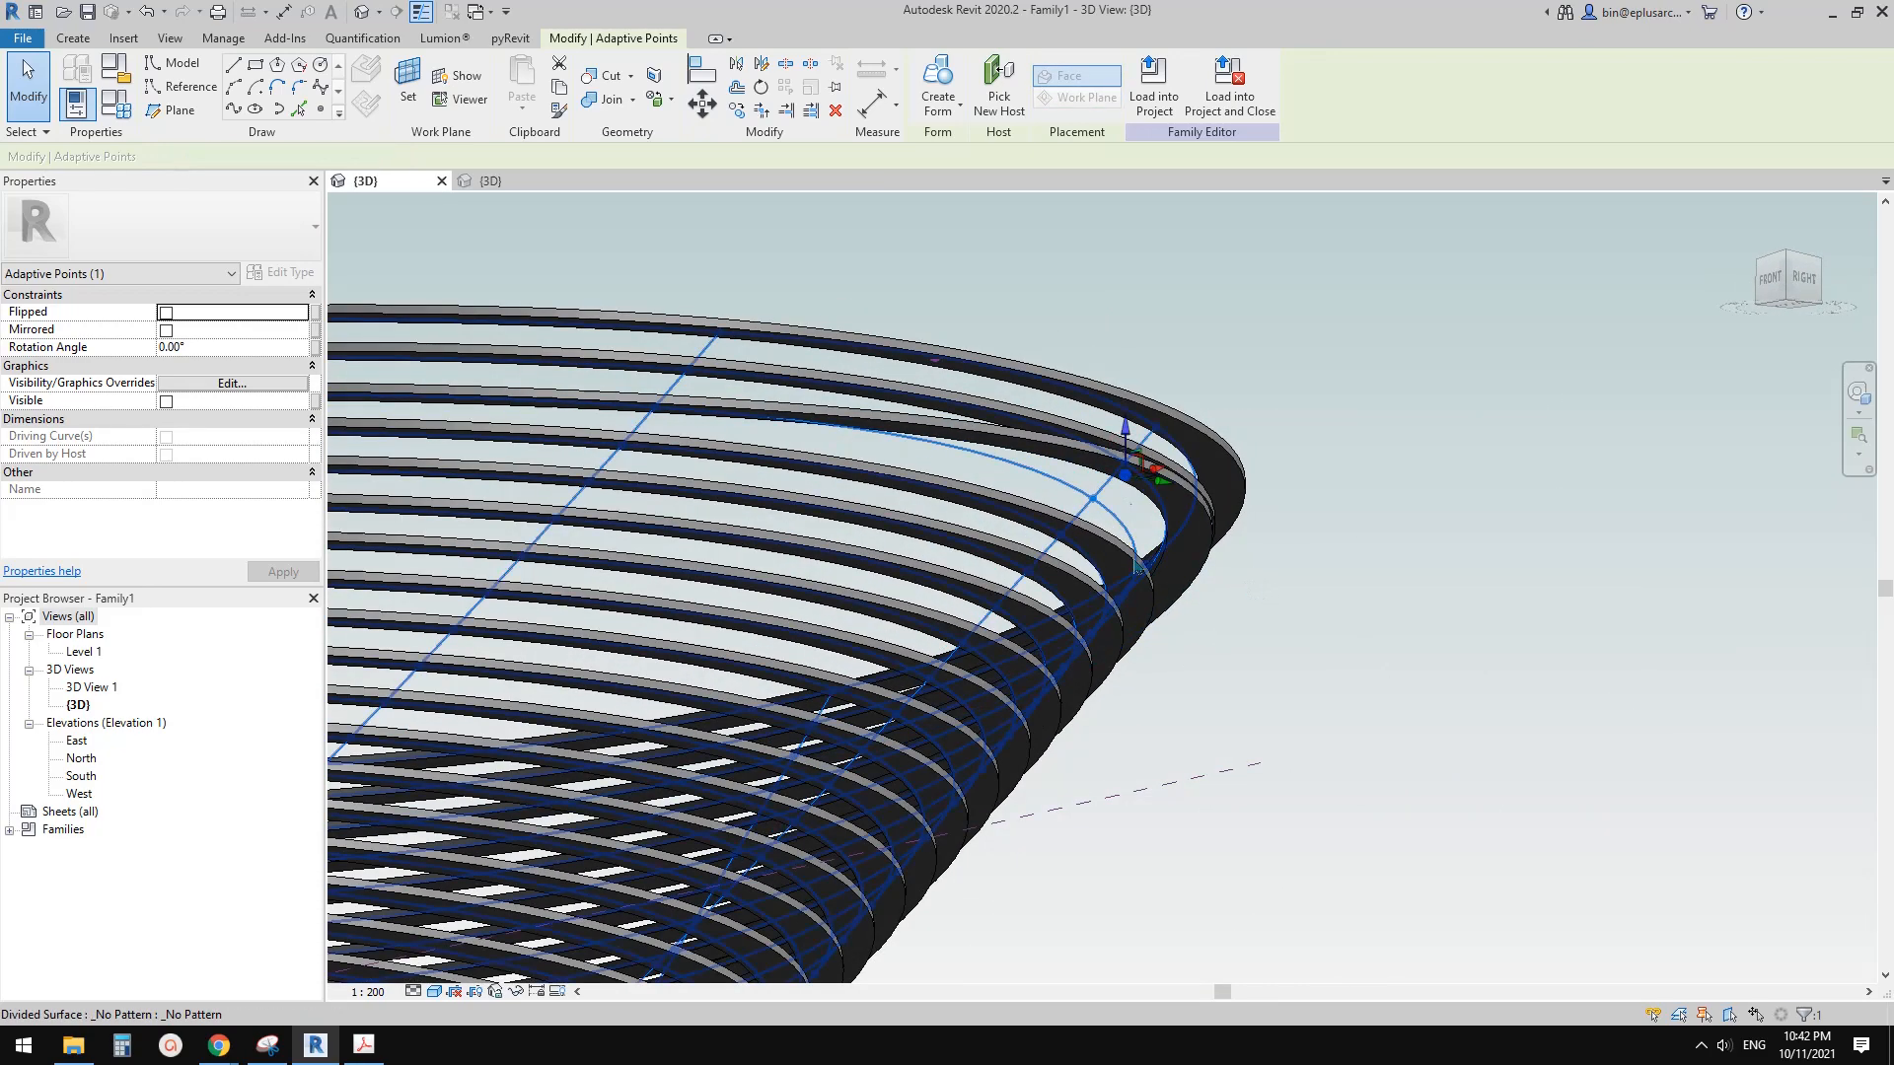
pyautogui.press('Escape')
# Step: Select the reshaped band and review its course along the whole facade
pyautogui.keyDown('shift'); pyautogui.moveTo(1249, 590); pyautogui.dragTo(1179, 596, button='middle'); pyautogui.keyUp('shift')
pyautogui.click(1165, 506)
pyautogui.keyDown('shift'); pyautogui.moveTo(1166, 506); pyautogui.dragTo(816, 472, button='middle'); pyautogui.keyUp('shift')
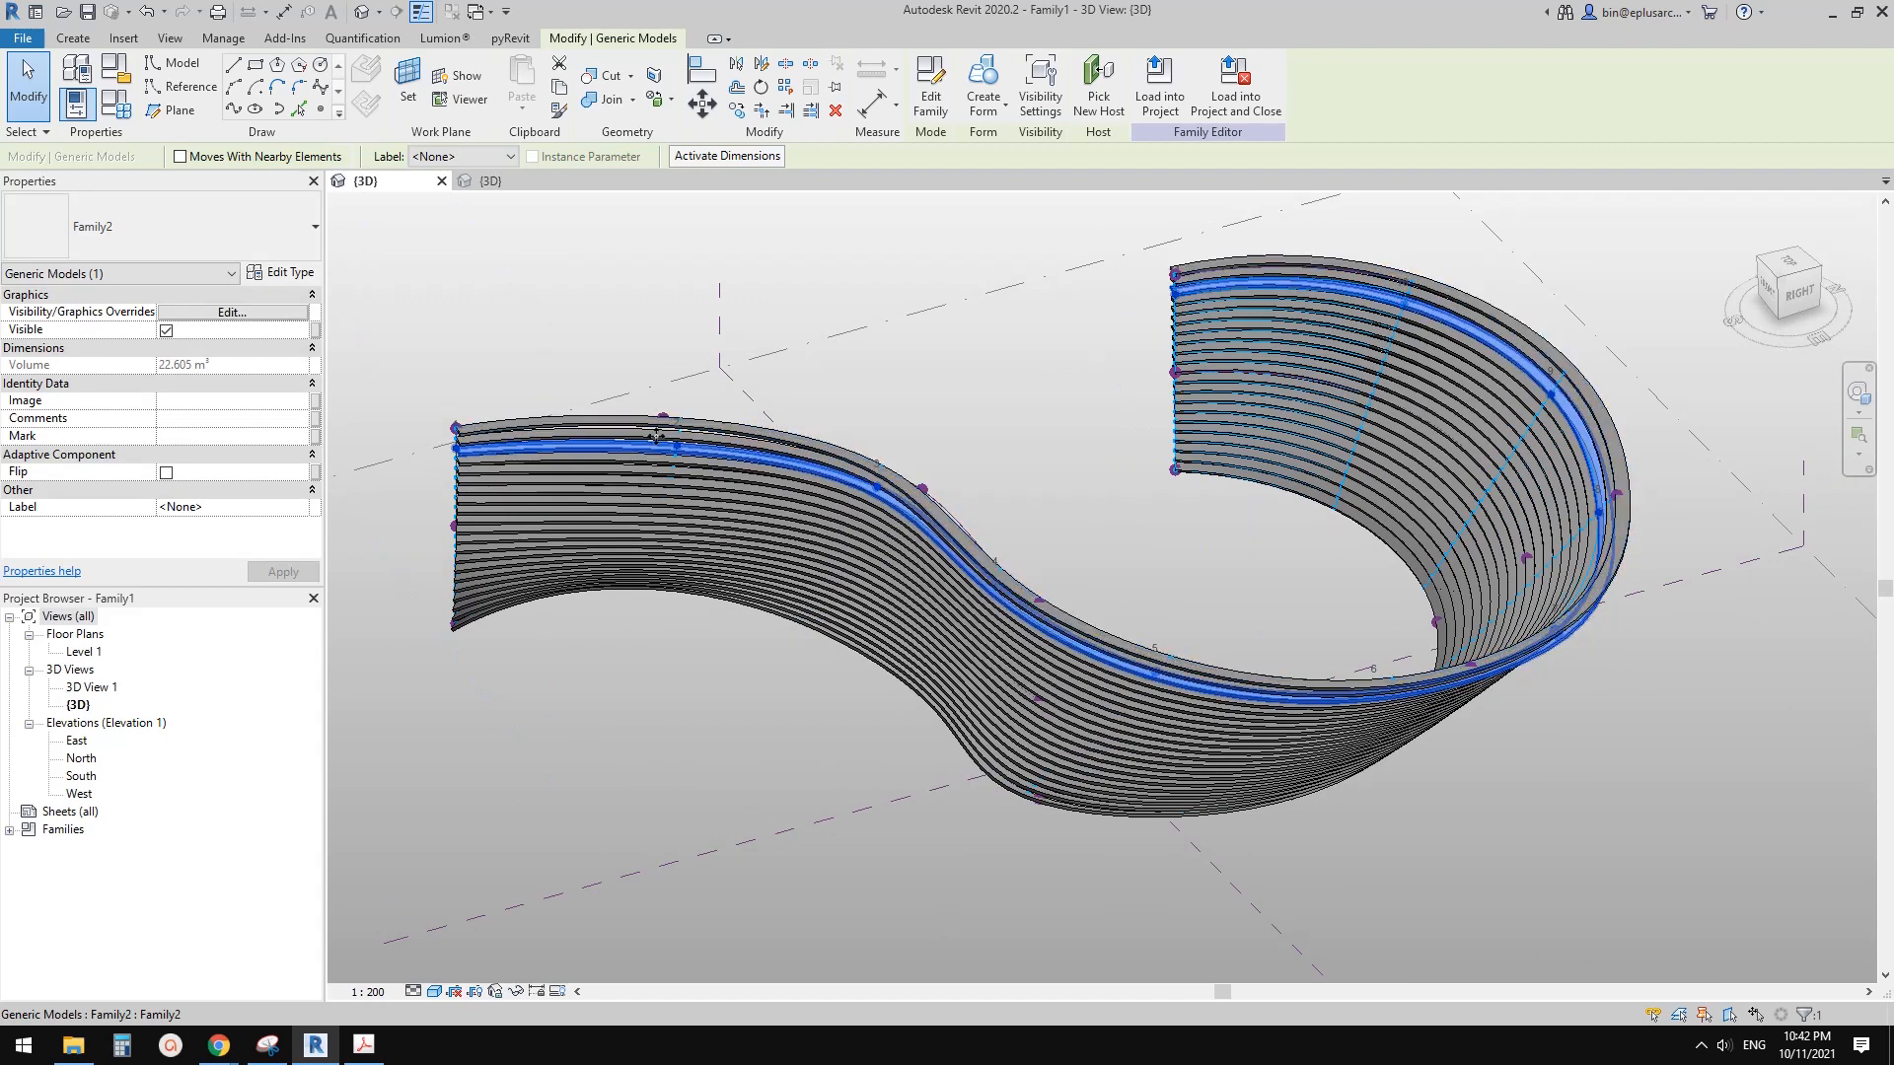
# Step: Examine the reference-line profile at the band's starting end and the full band in the Family2 view
pyautogui.click(494, 187)
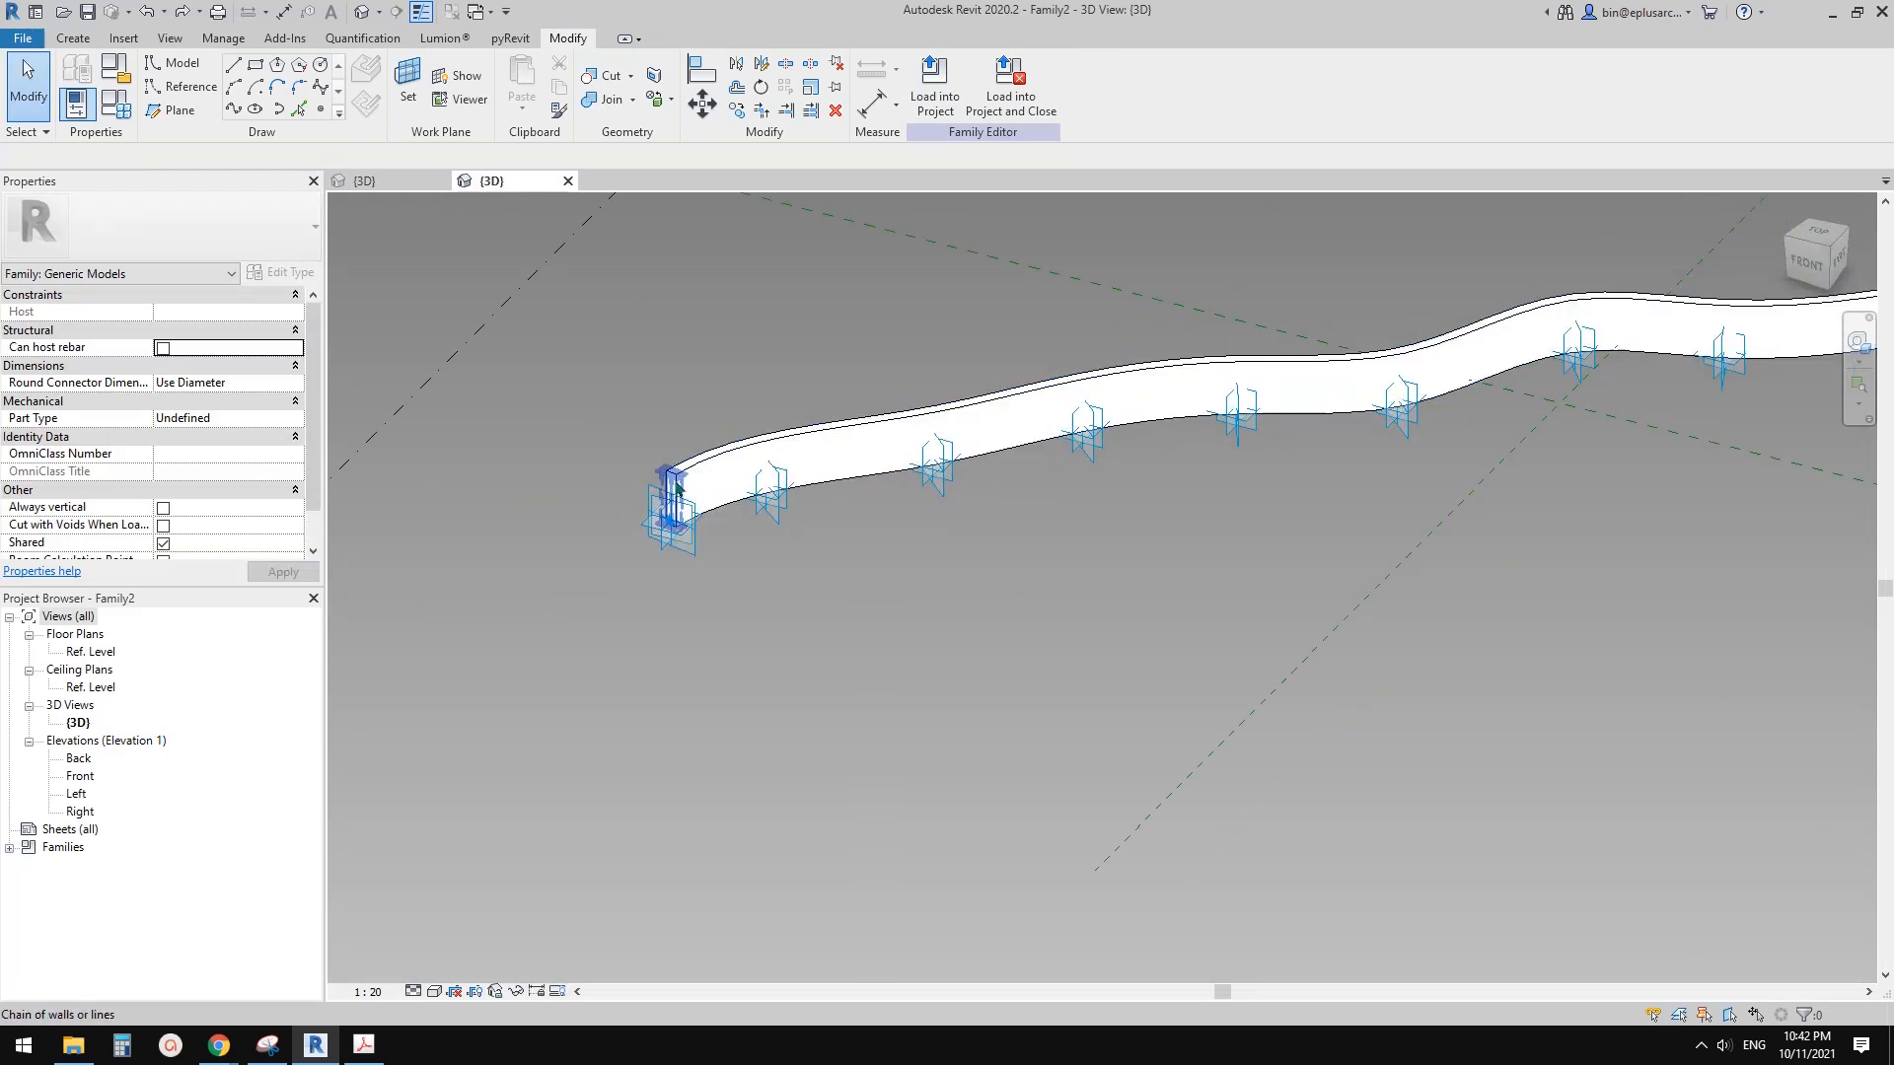
pyautogui.click(677, 488)
pyautogui.scroll(-2, 670, 498)
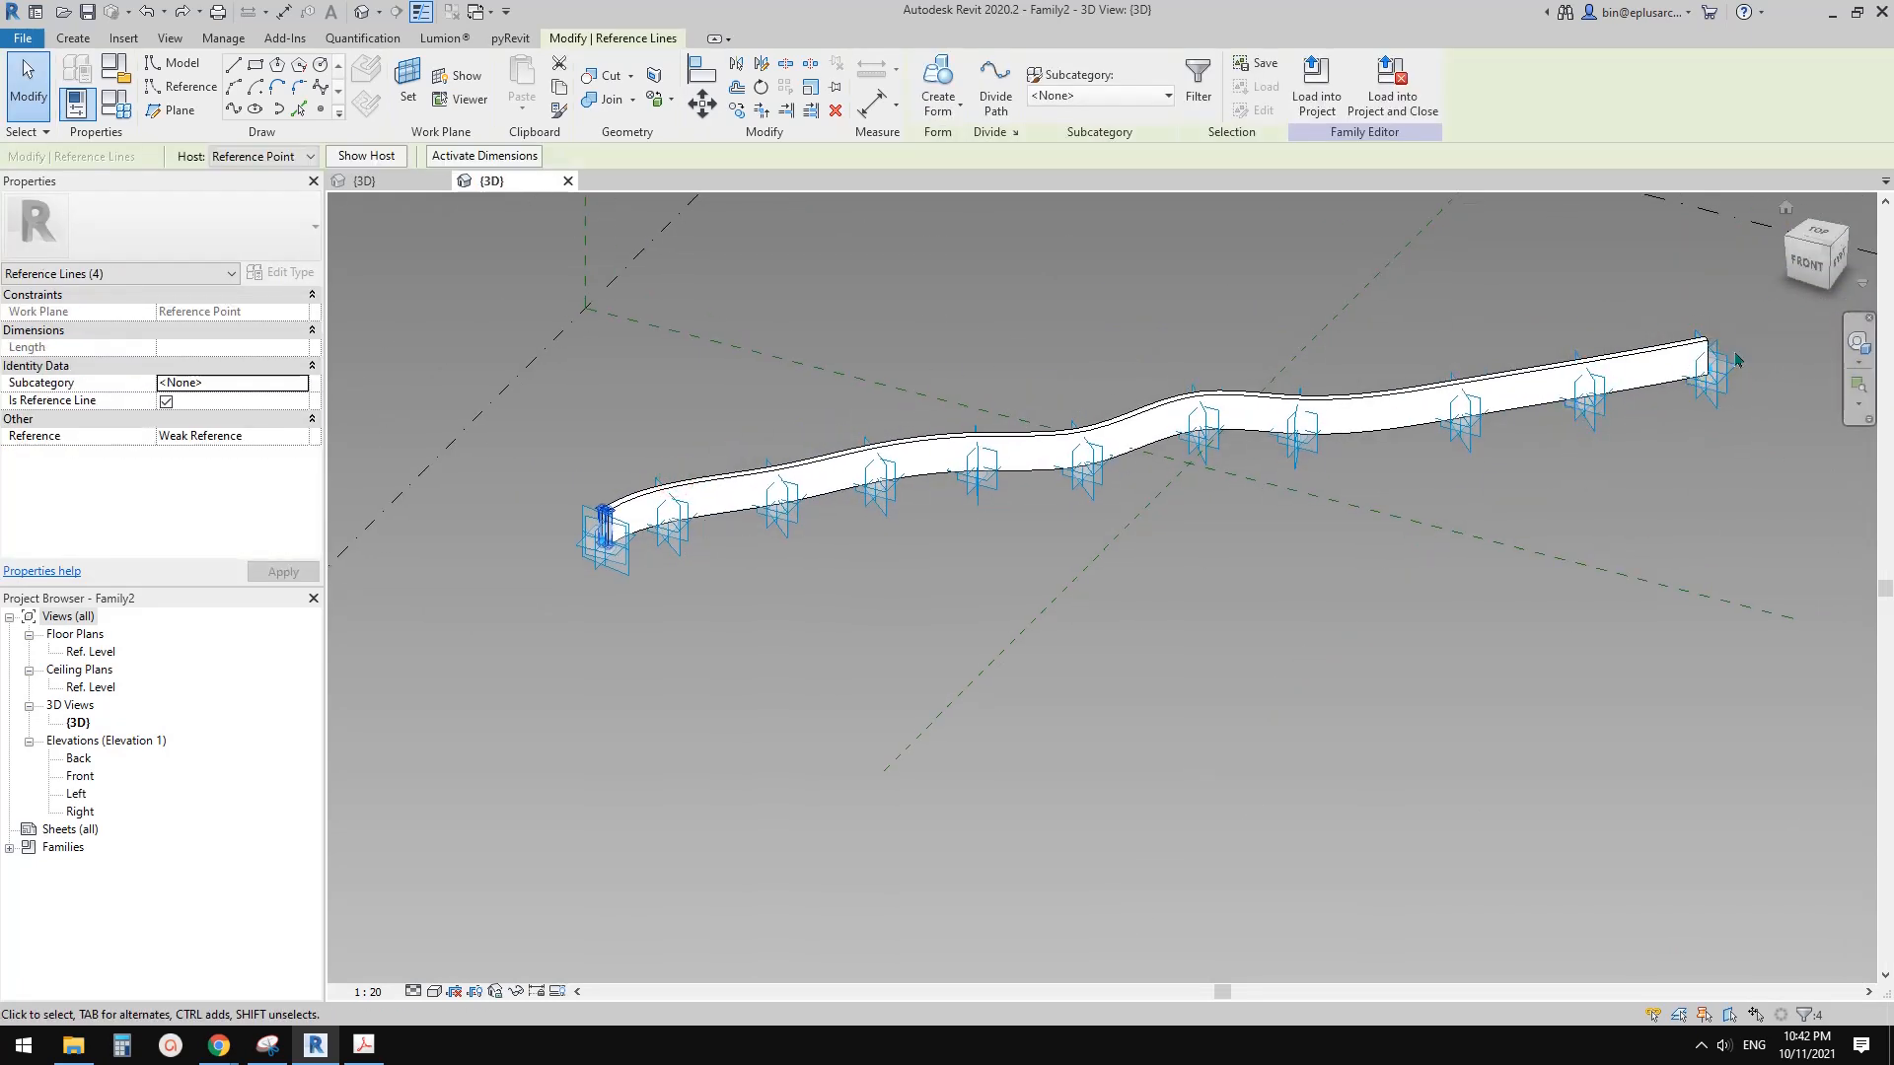
pyautogui.click(1105, 434)
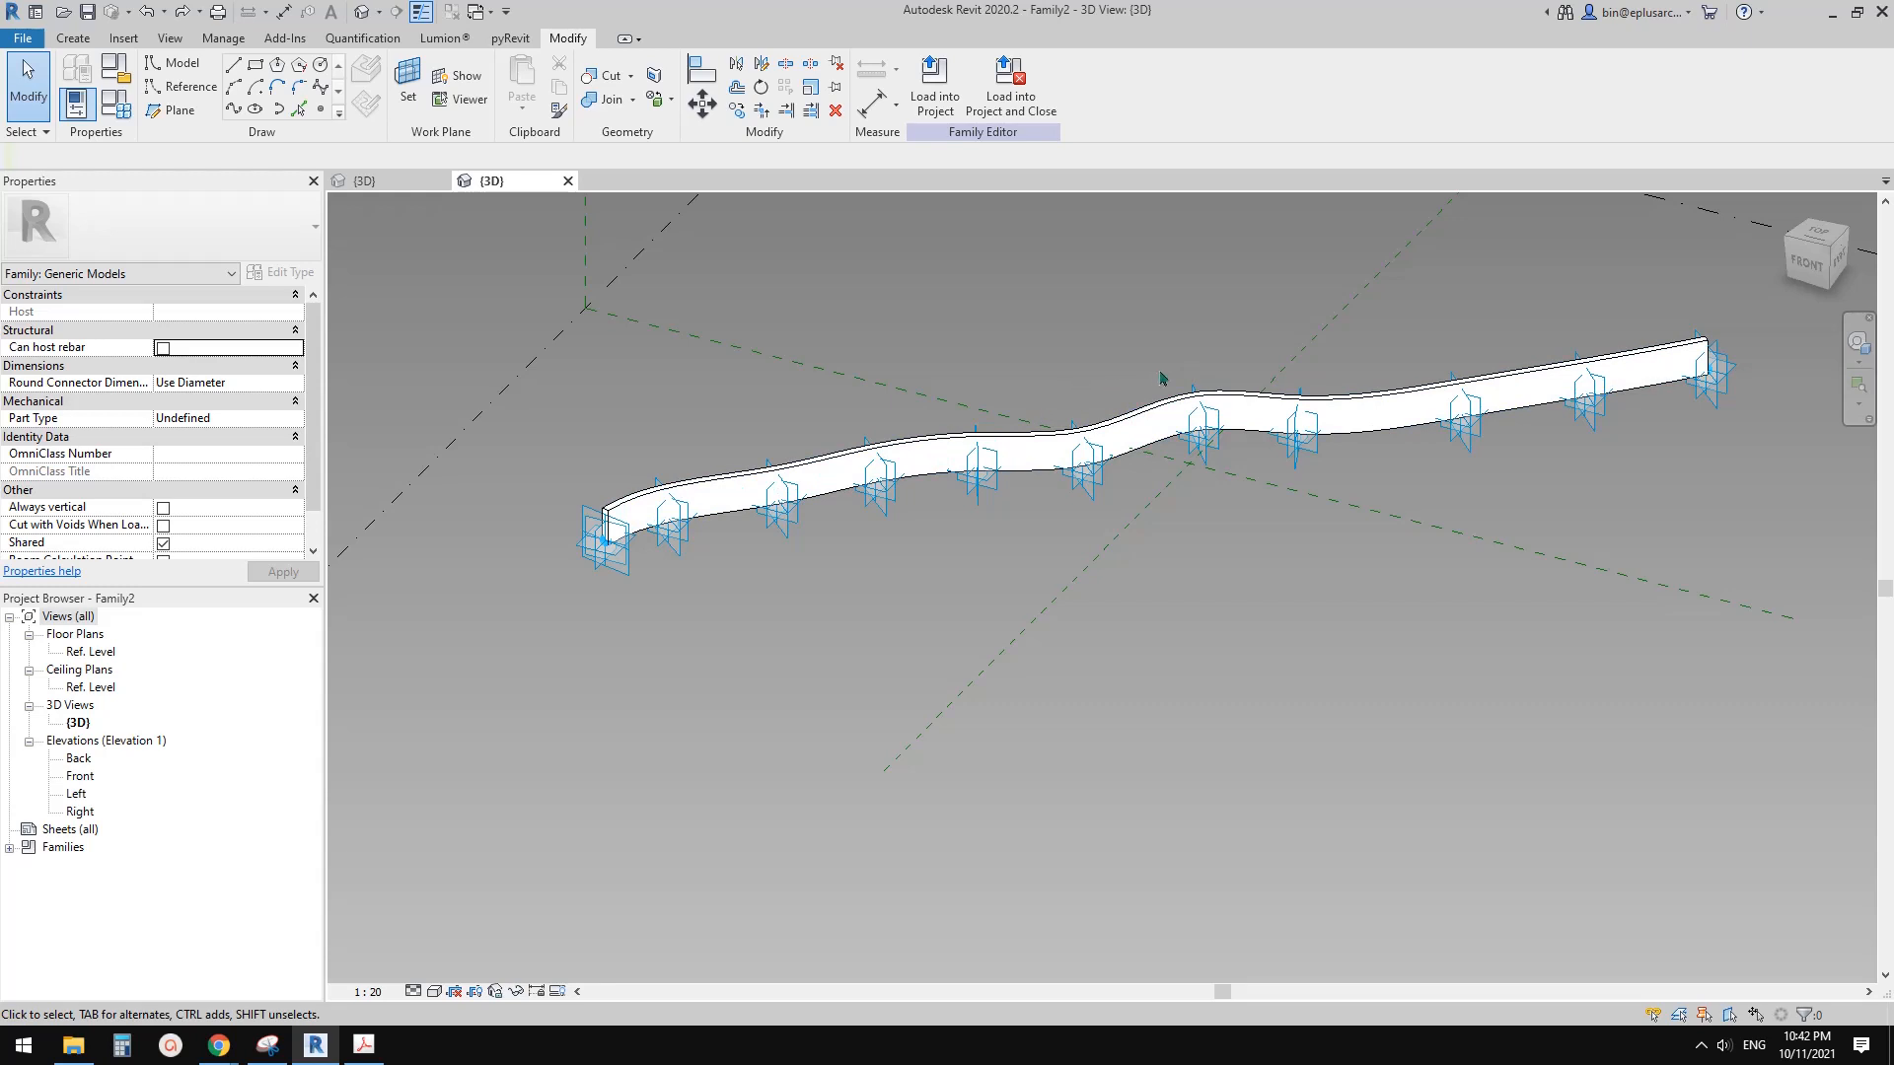
# Step: Return to the Family1 facade view and compare the bands with the reference photo in the Google Docs document
pyautogui.hotkey('ctrl', 'Tab')
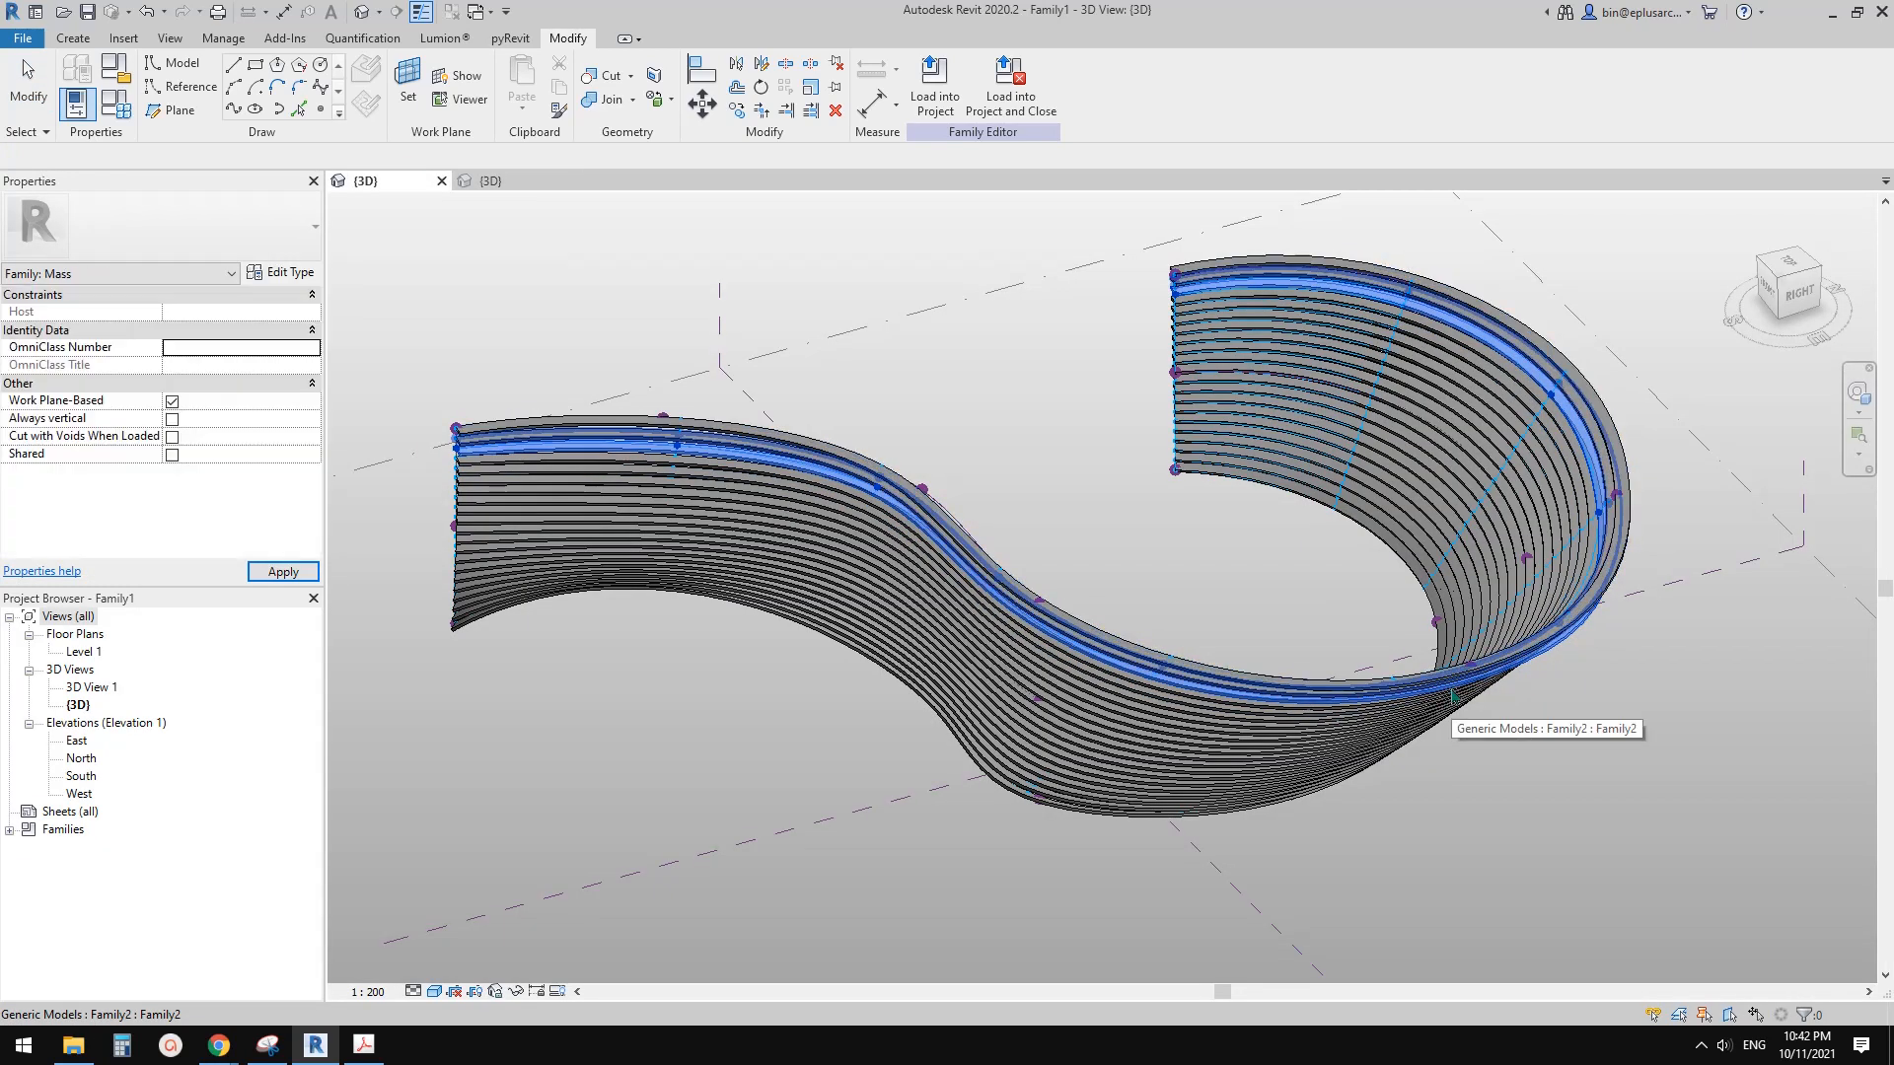
pyautogui.keyDown('shift'); pyautogui.moveTo(1452, 697); pyautogui.dragTo(507, 829, button='middle'); pyautogui.keyUp('shift')
pyautogui.moveTo(234, 1049)
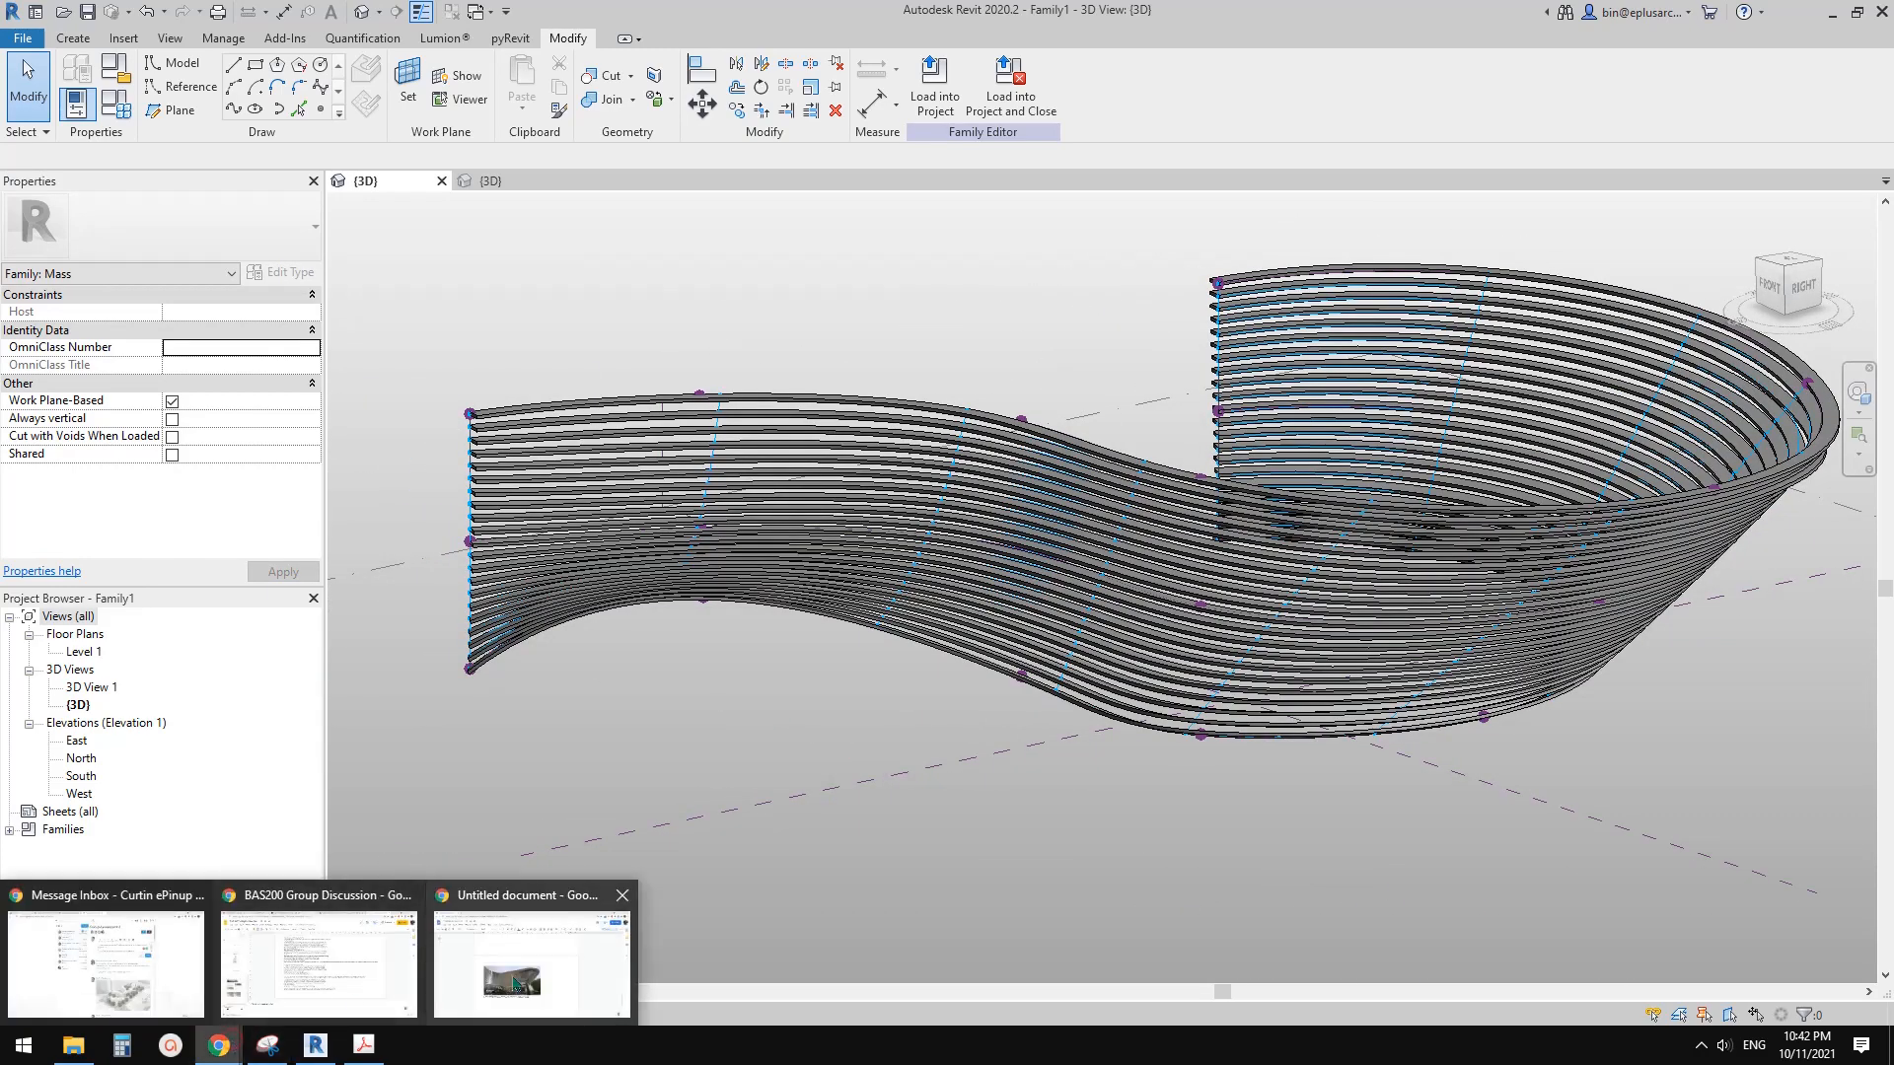
pyautogui.click(513, 975)
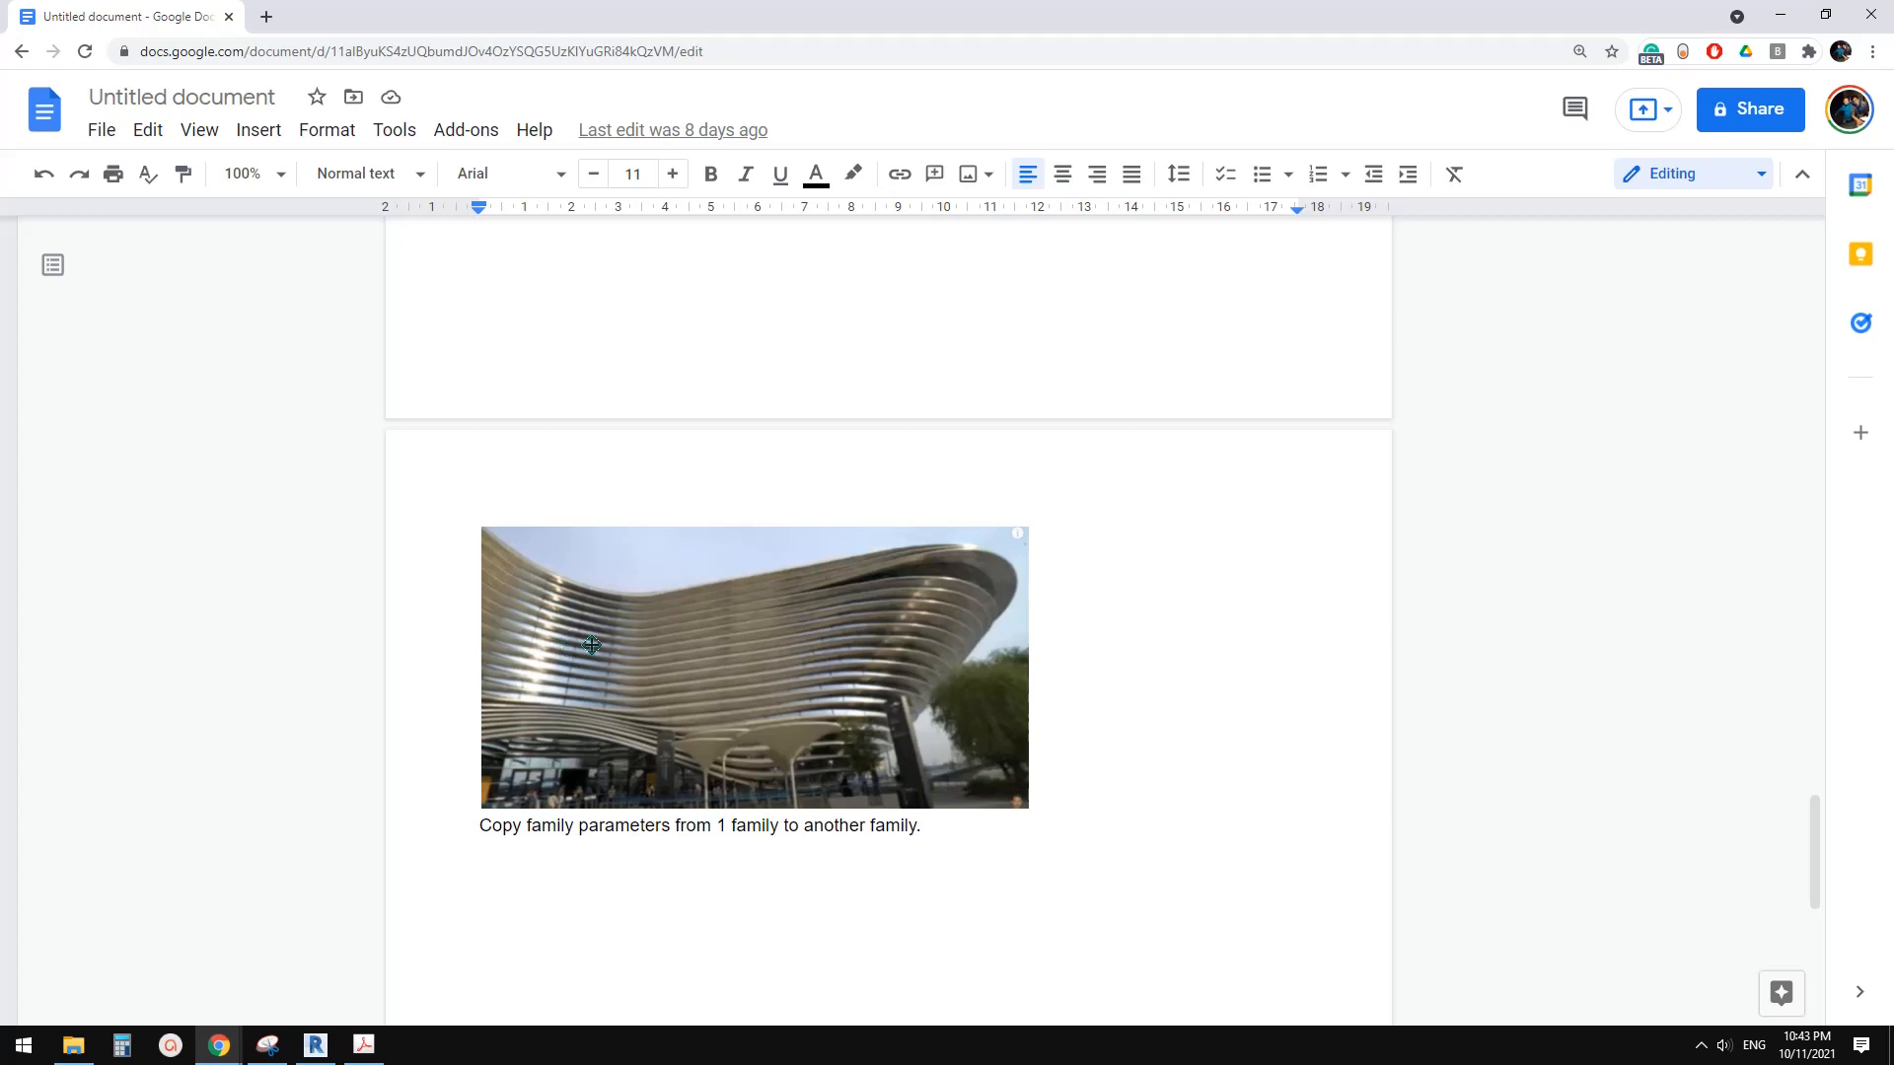
pyautogui.scroll(1, 592, 644)
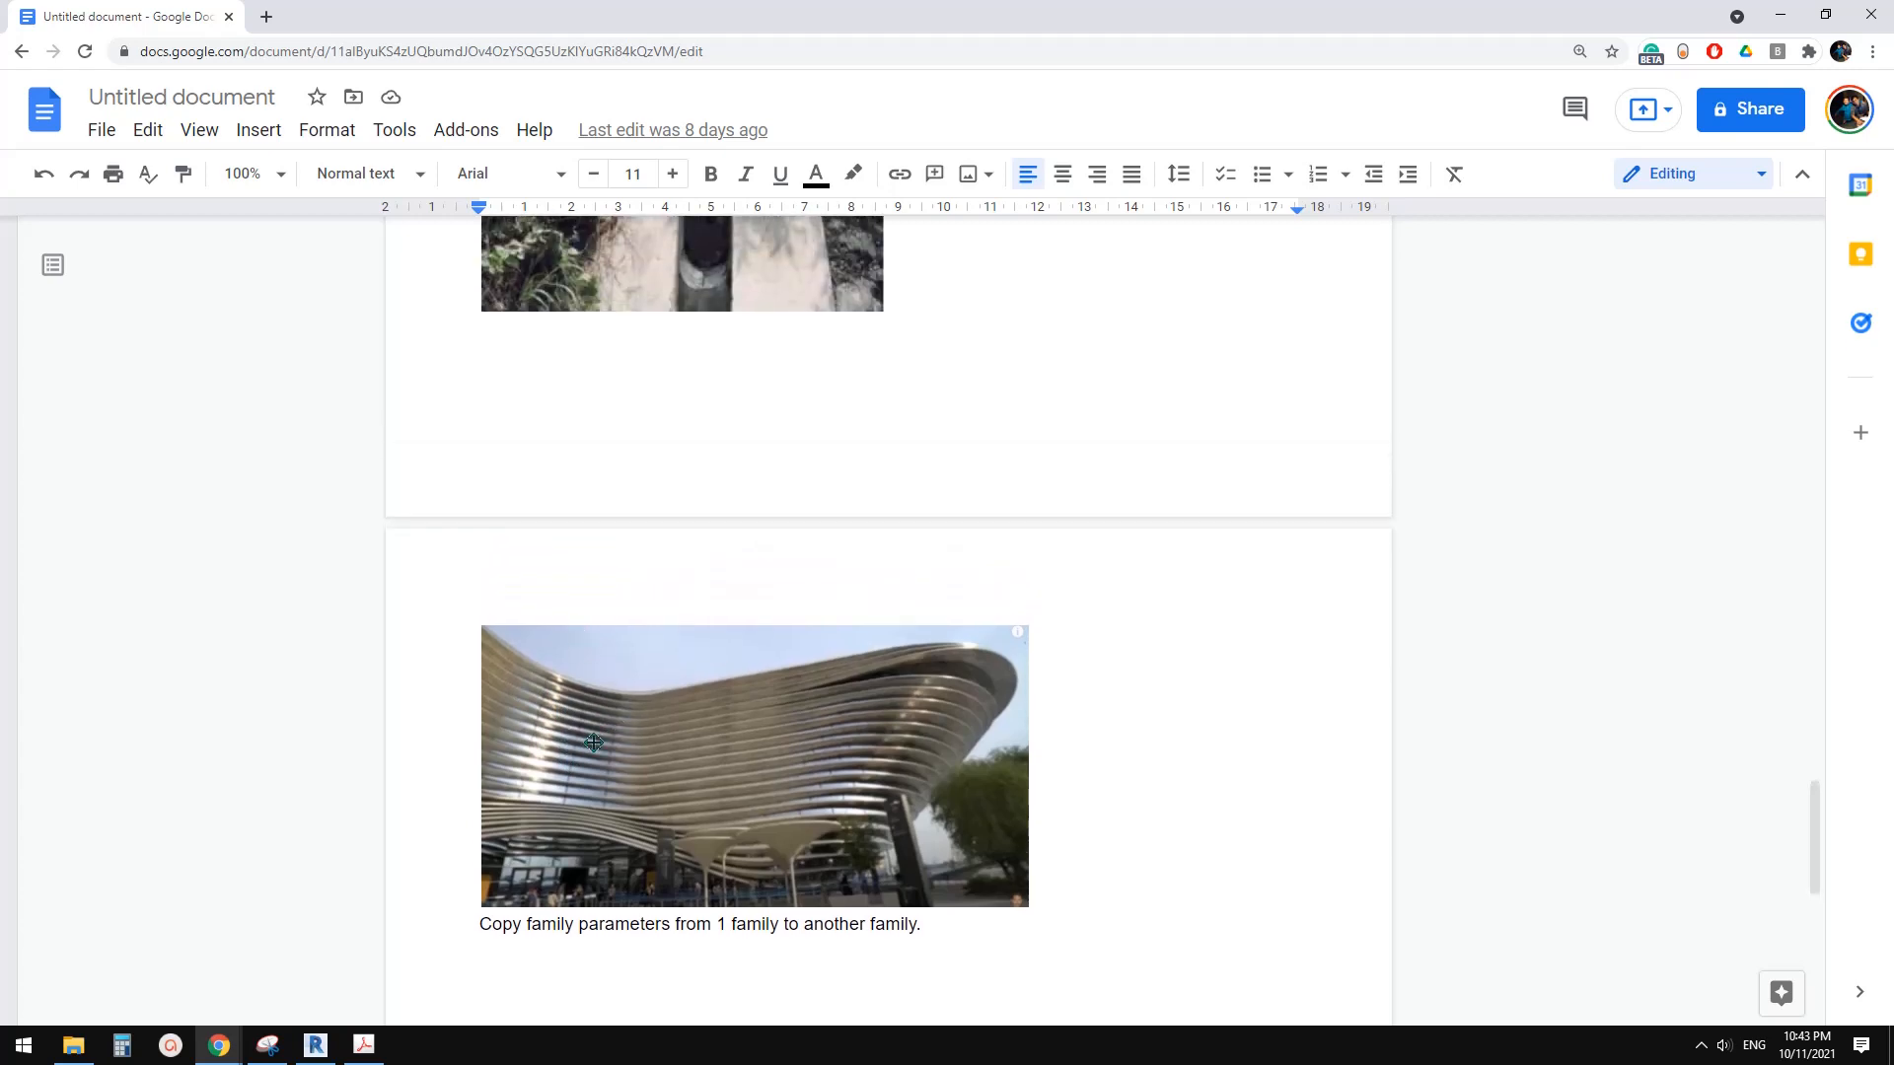
pyautogui.click(316, 1045)
pyautogui.moveTo(887, 592)
pyautogui.keyDown('shift'); pyautogui.mouseDown(button='middle')
pyautogui.moveTo(832, 529)
pyautogui.moveTo(884, 528)
pyautogui.moveTo(926, 566)
pyautogui.moveTo(889, 582)
pyautogui.moveTo(938, 596)
pyautogui.moveTo(880, 575)
pyautogui.mouseUp(button='middle'); pyautogui.keyUp('shift')
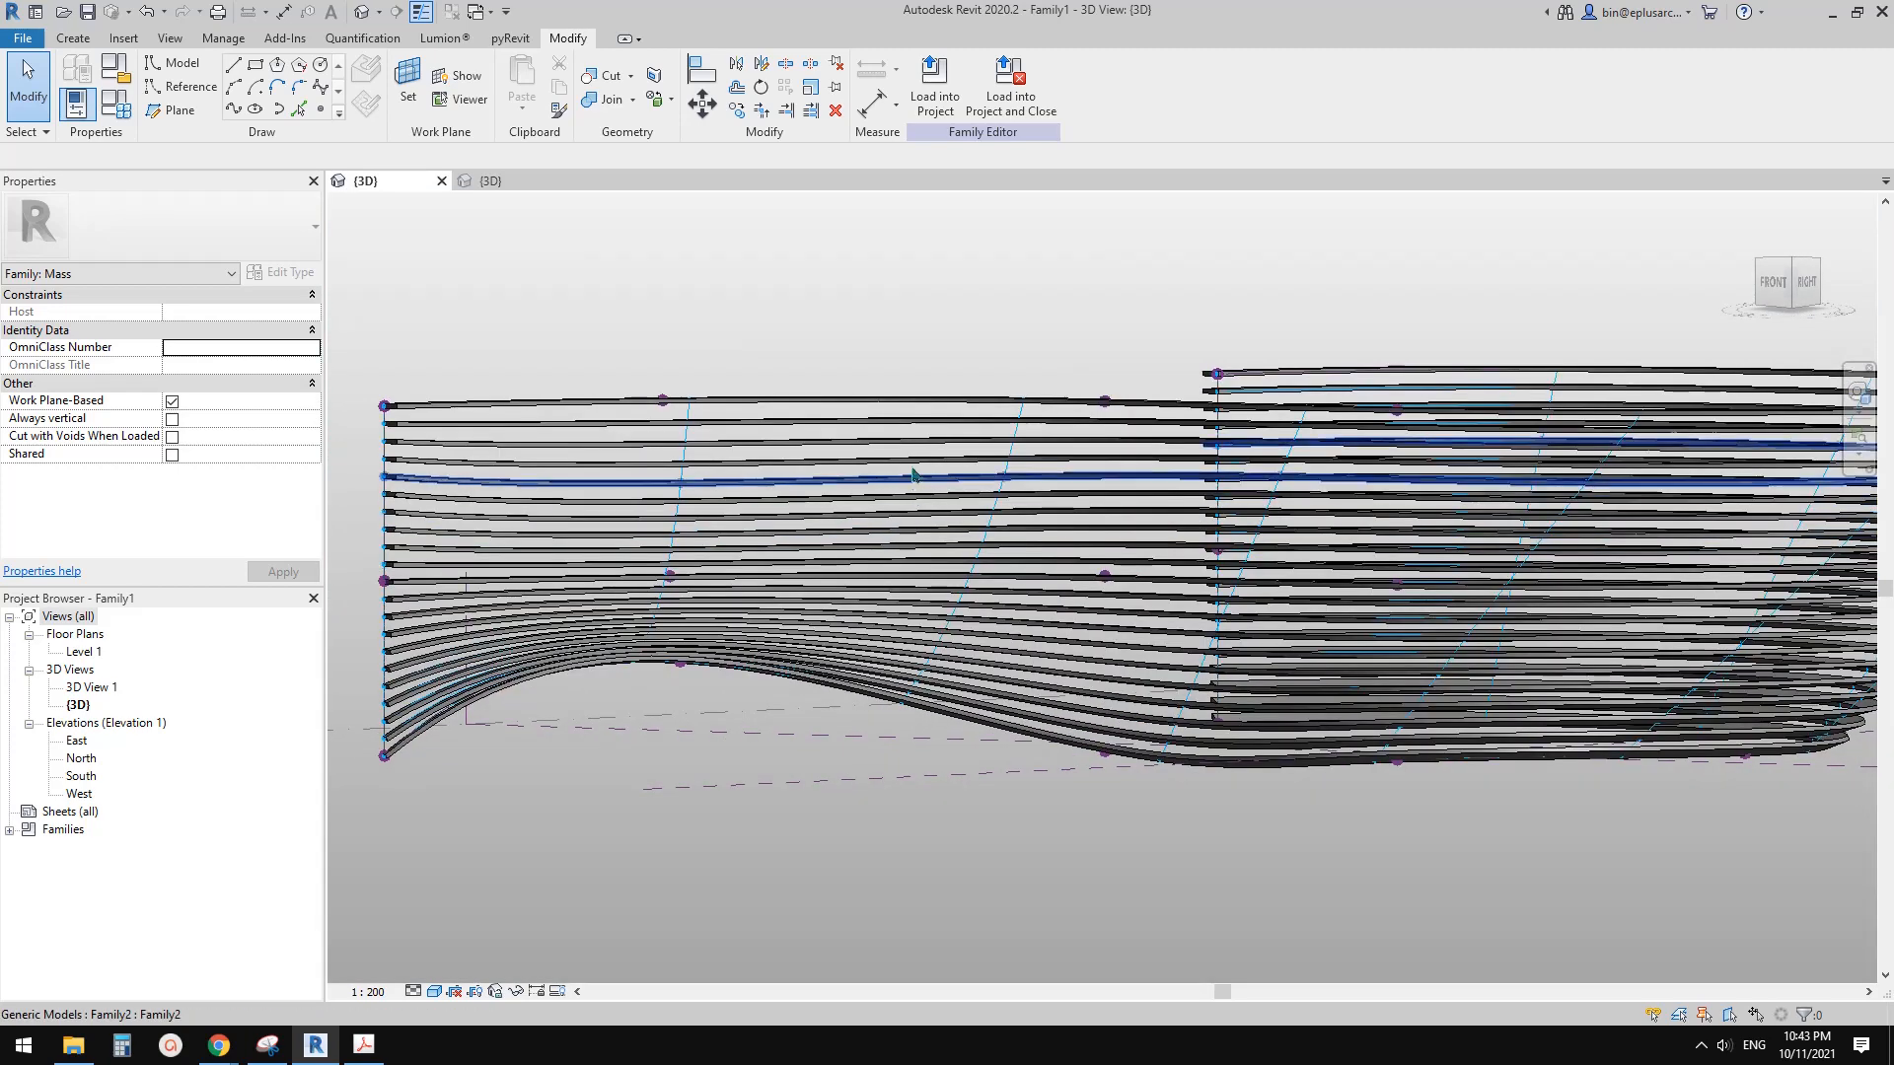
# Step: Select the divided surface behind the bands and apply the Rectangle pattern to it
pyautogui.scroll(2, 910, 469)
pyautogui.click(942, 372)
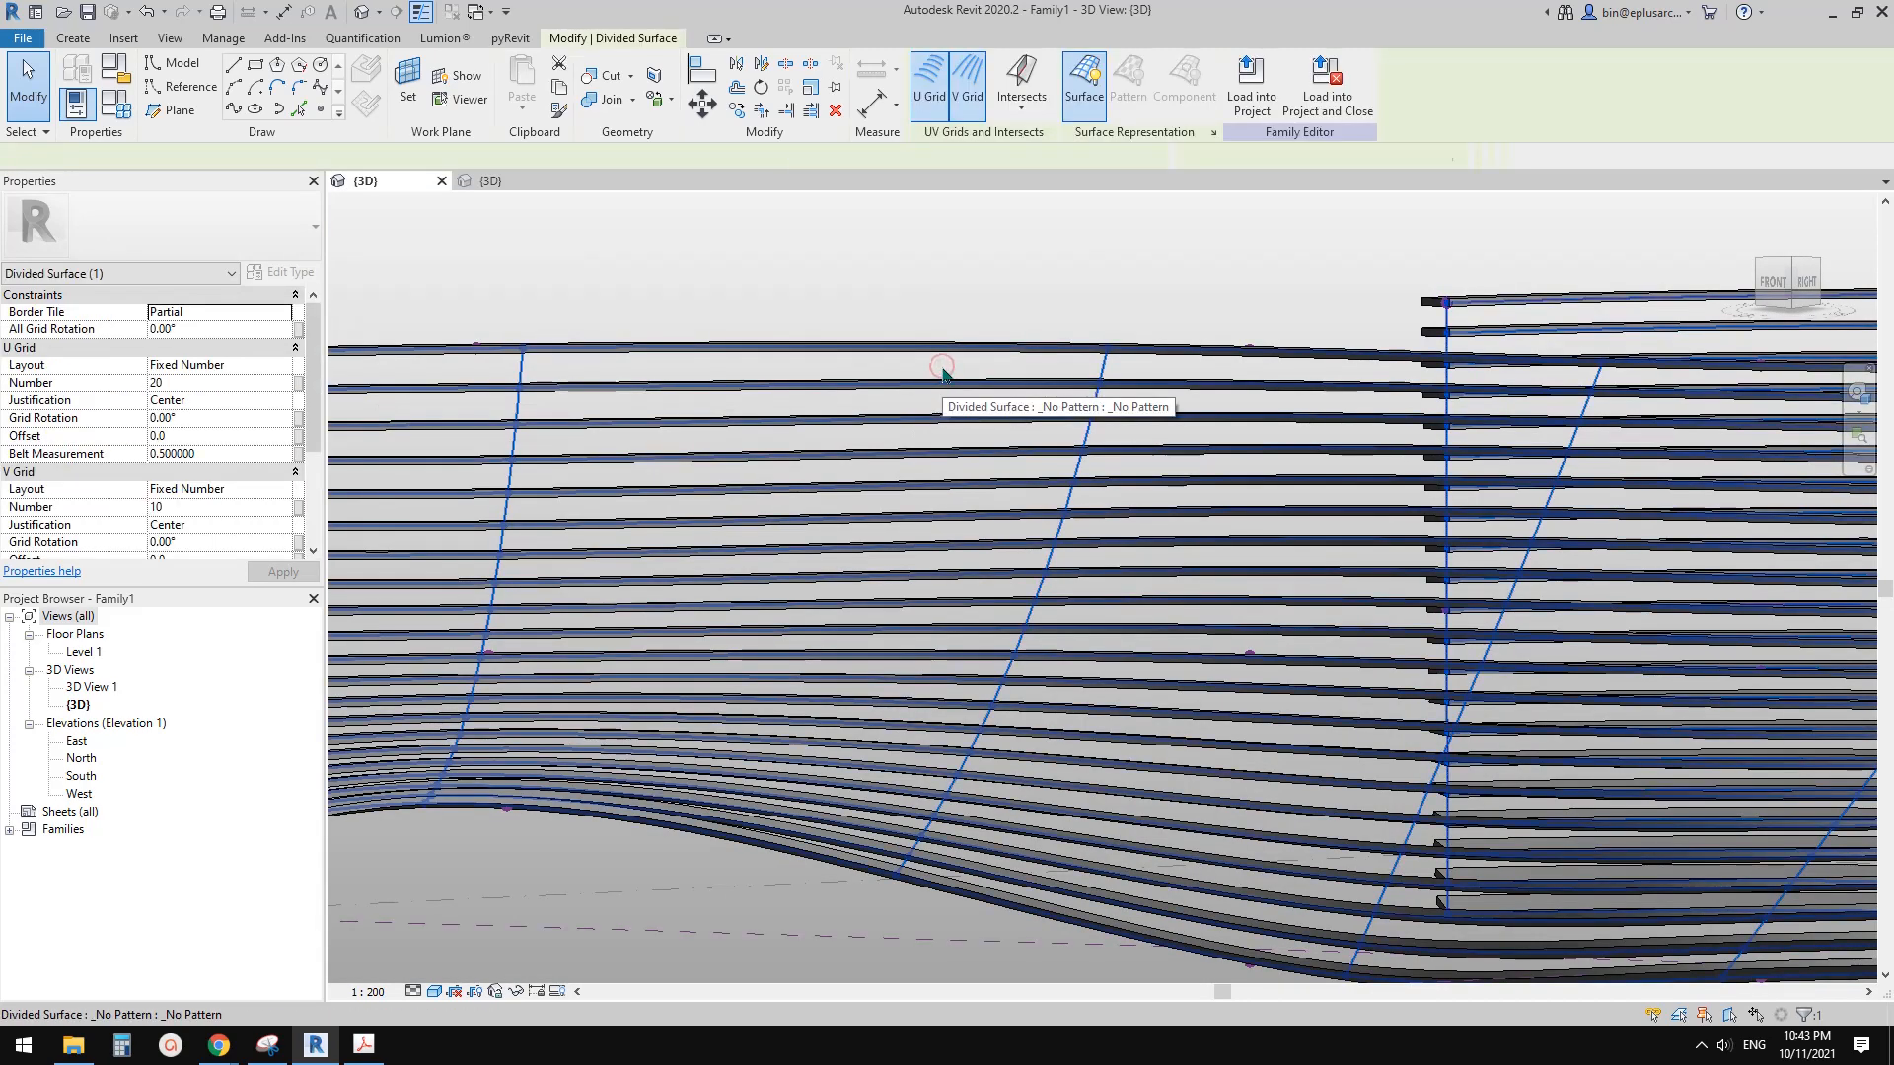
pyautogui.scroll(-2, 938, 372)
pyautogui.scroll(2, 936, 377)
pyautogui.click(931, 355)
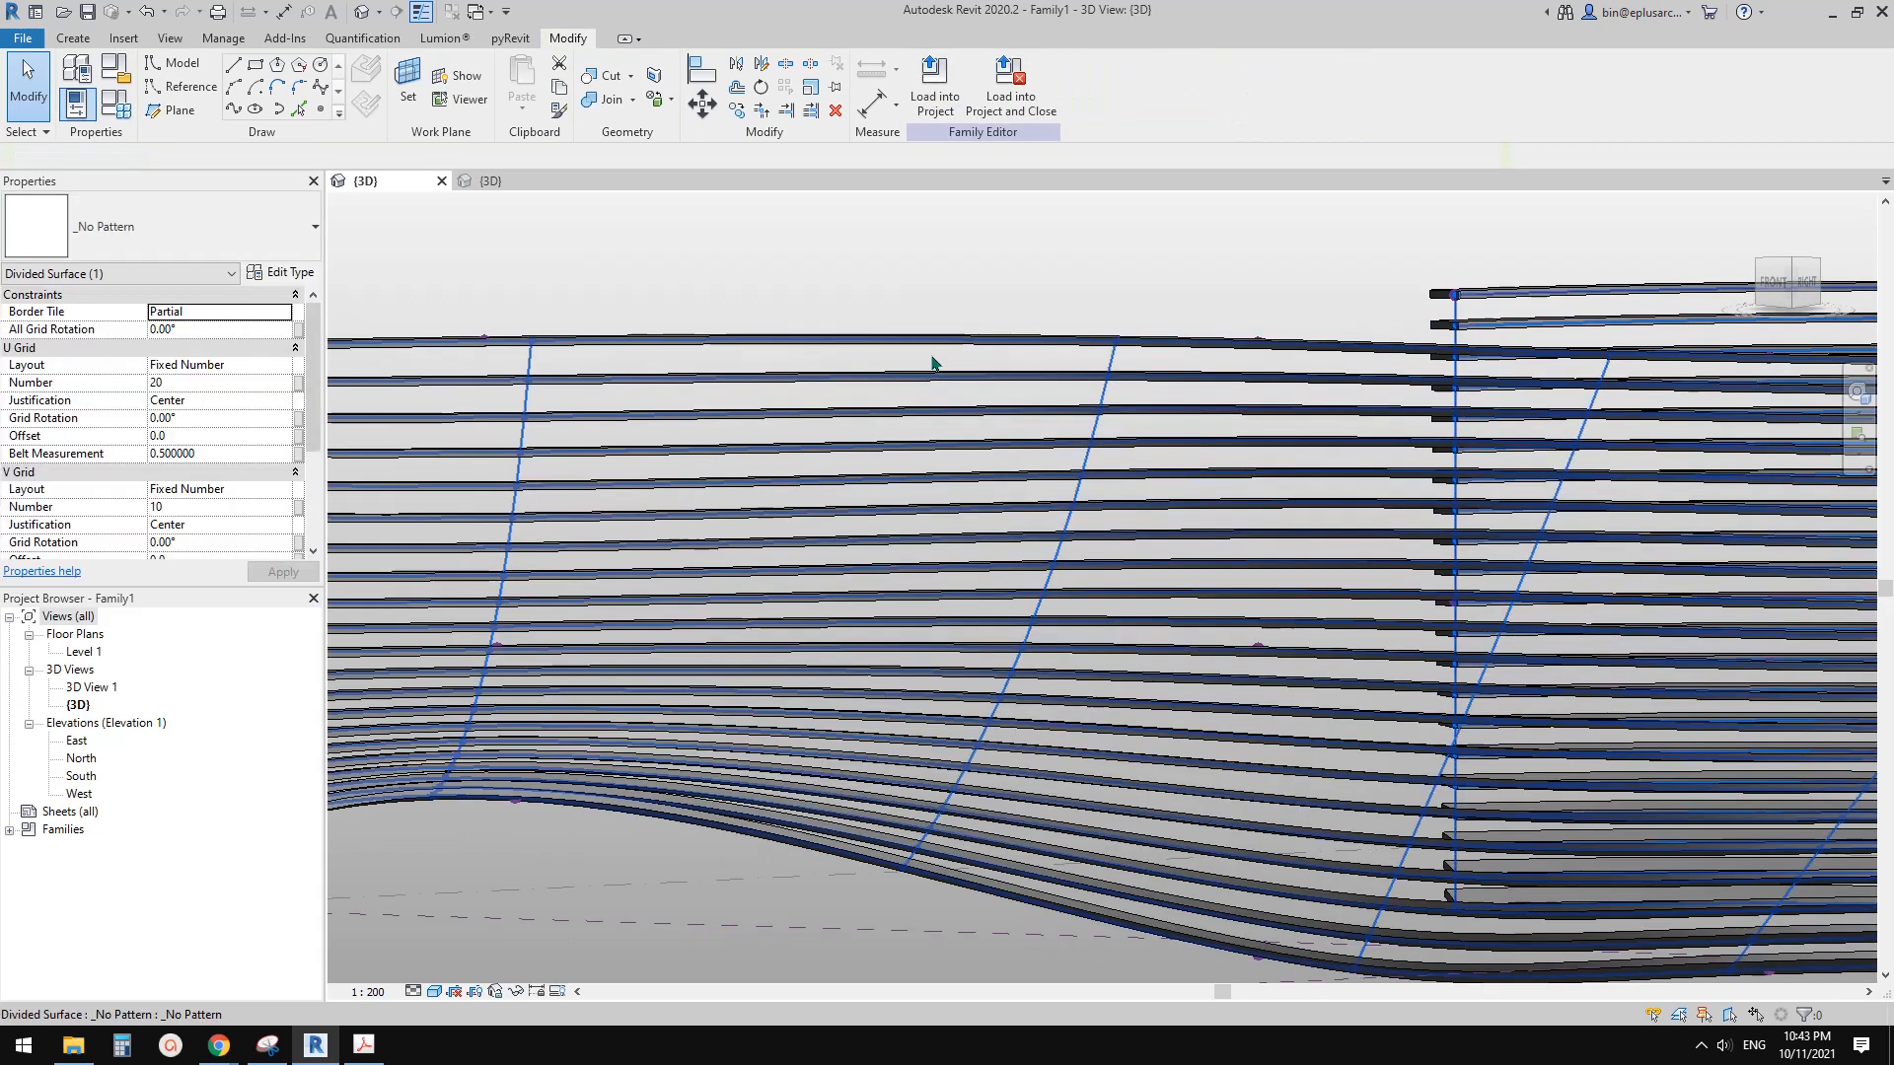
pyautogui.click(949, 359)
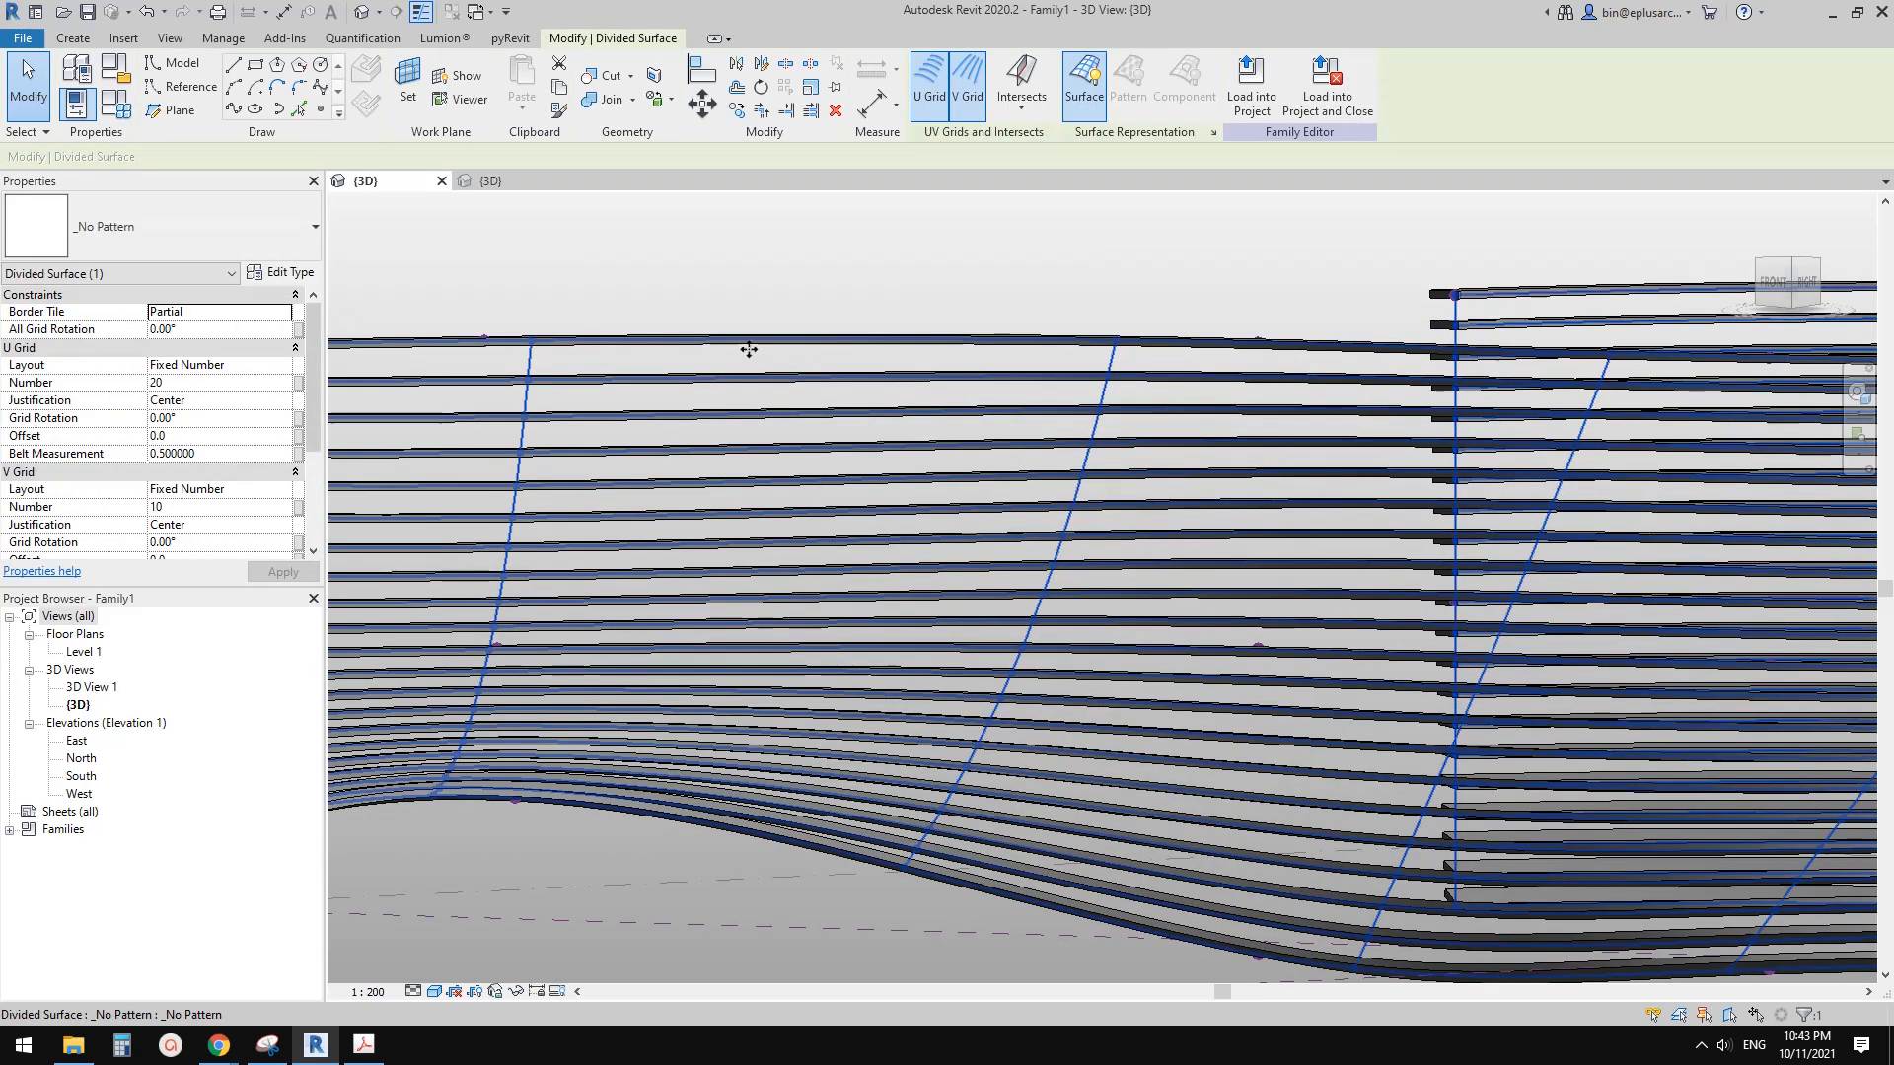
pyautogui.click(197, 228)
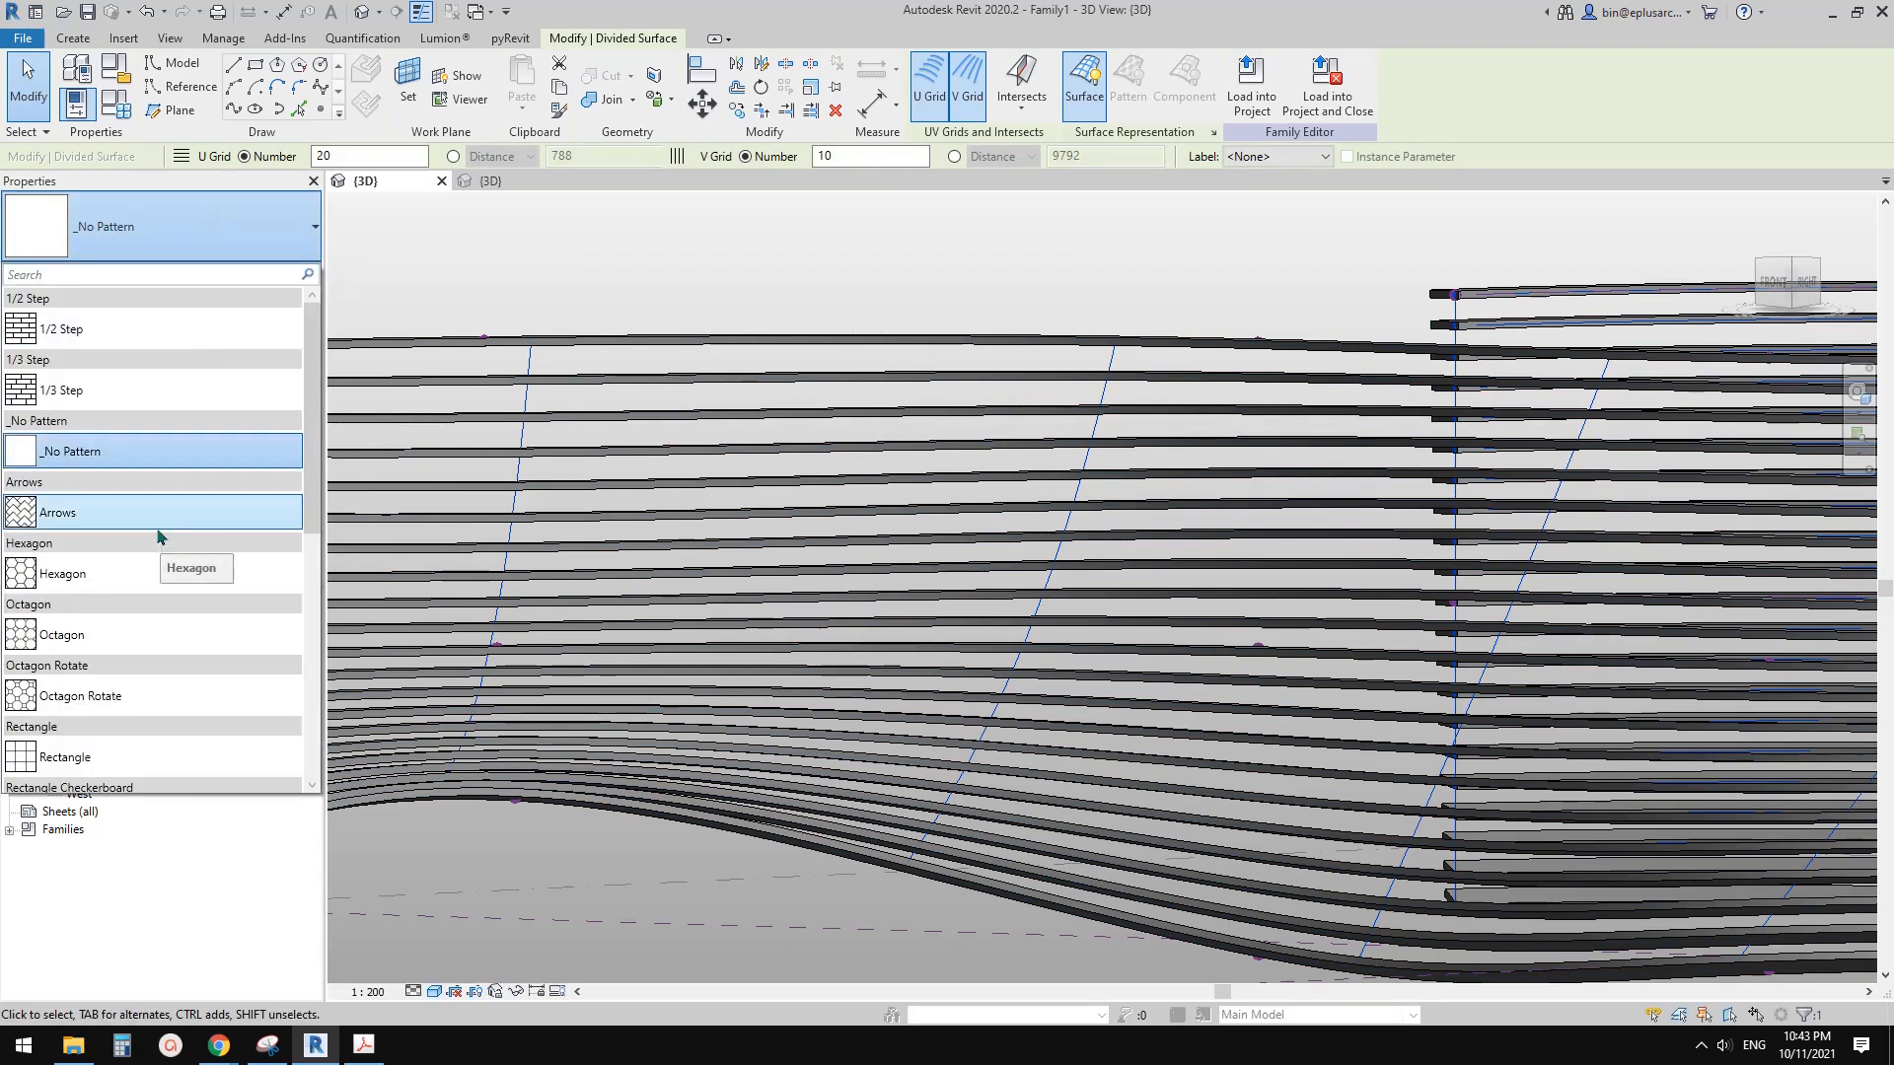
pyautogui.scroll(-3, 119, 493)
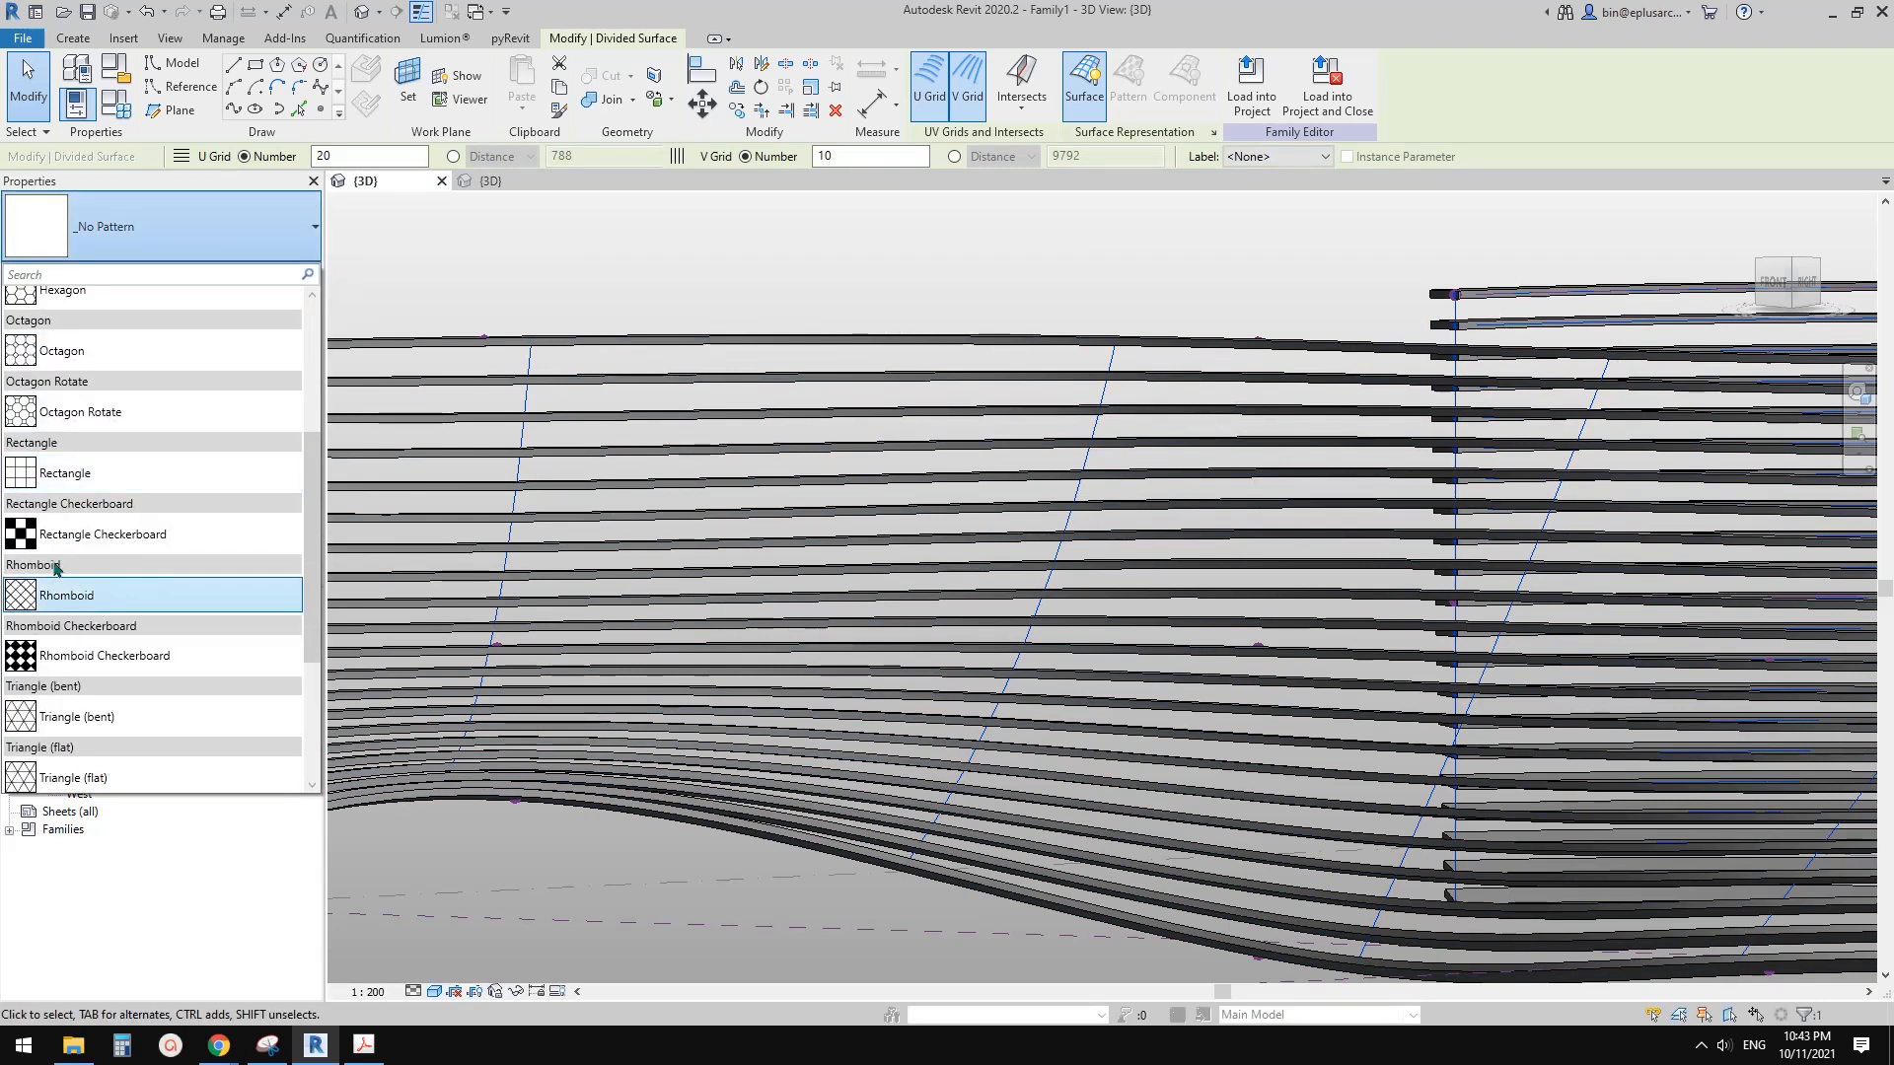
pyautogui.click(71, 471)
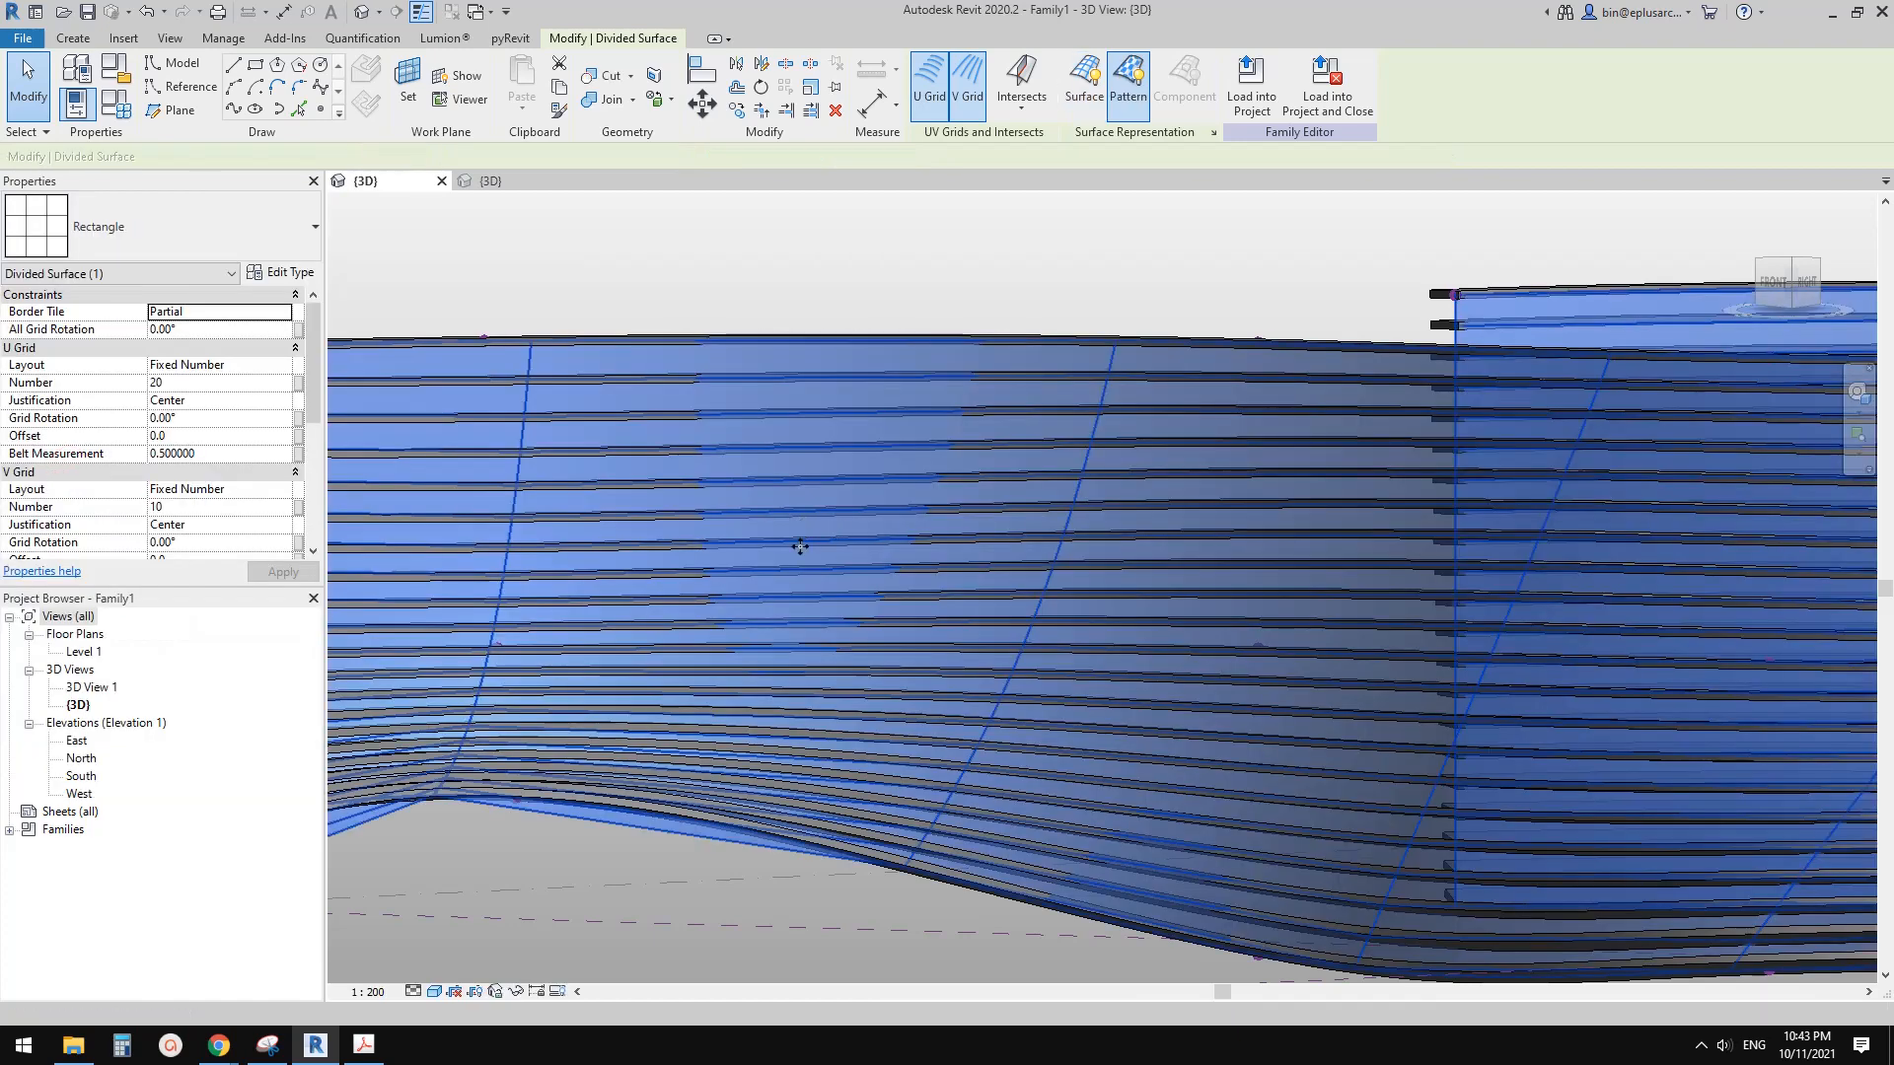
pyautogui.press('Escape')
# Step: Select all instances of the Family2 band and temporarily hide them to expose the patterned surface
pyautogui.scroll(-4, 803, 546)
pyautogui.keyDown('shift'); pyautogui.moveTo(819, 579); pyautogui.dragTo(969, 527, button='middle'); pyautogui.keyUp('shift')
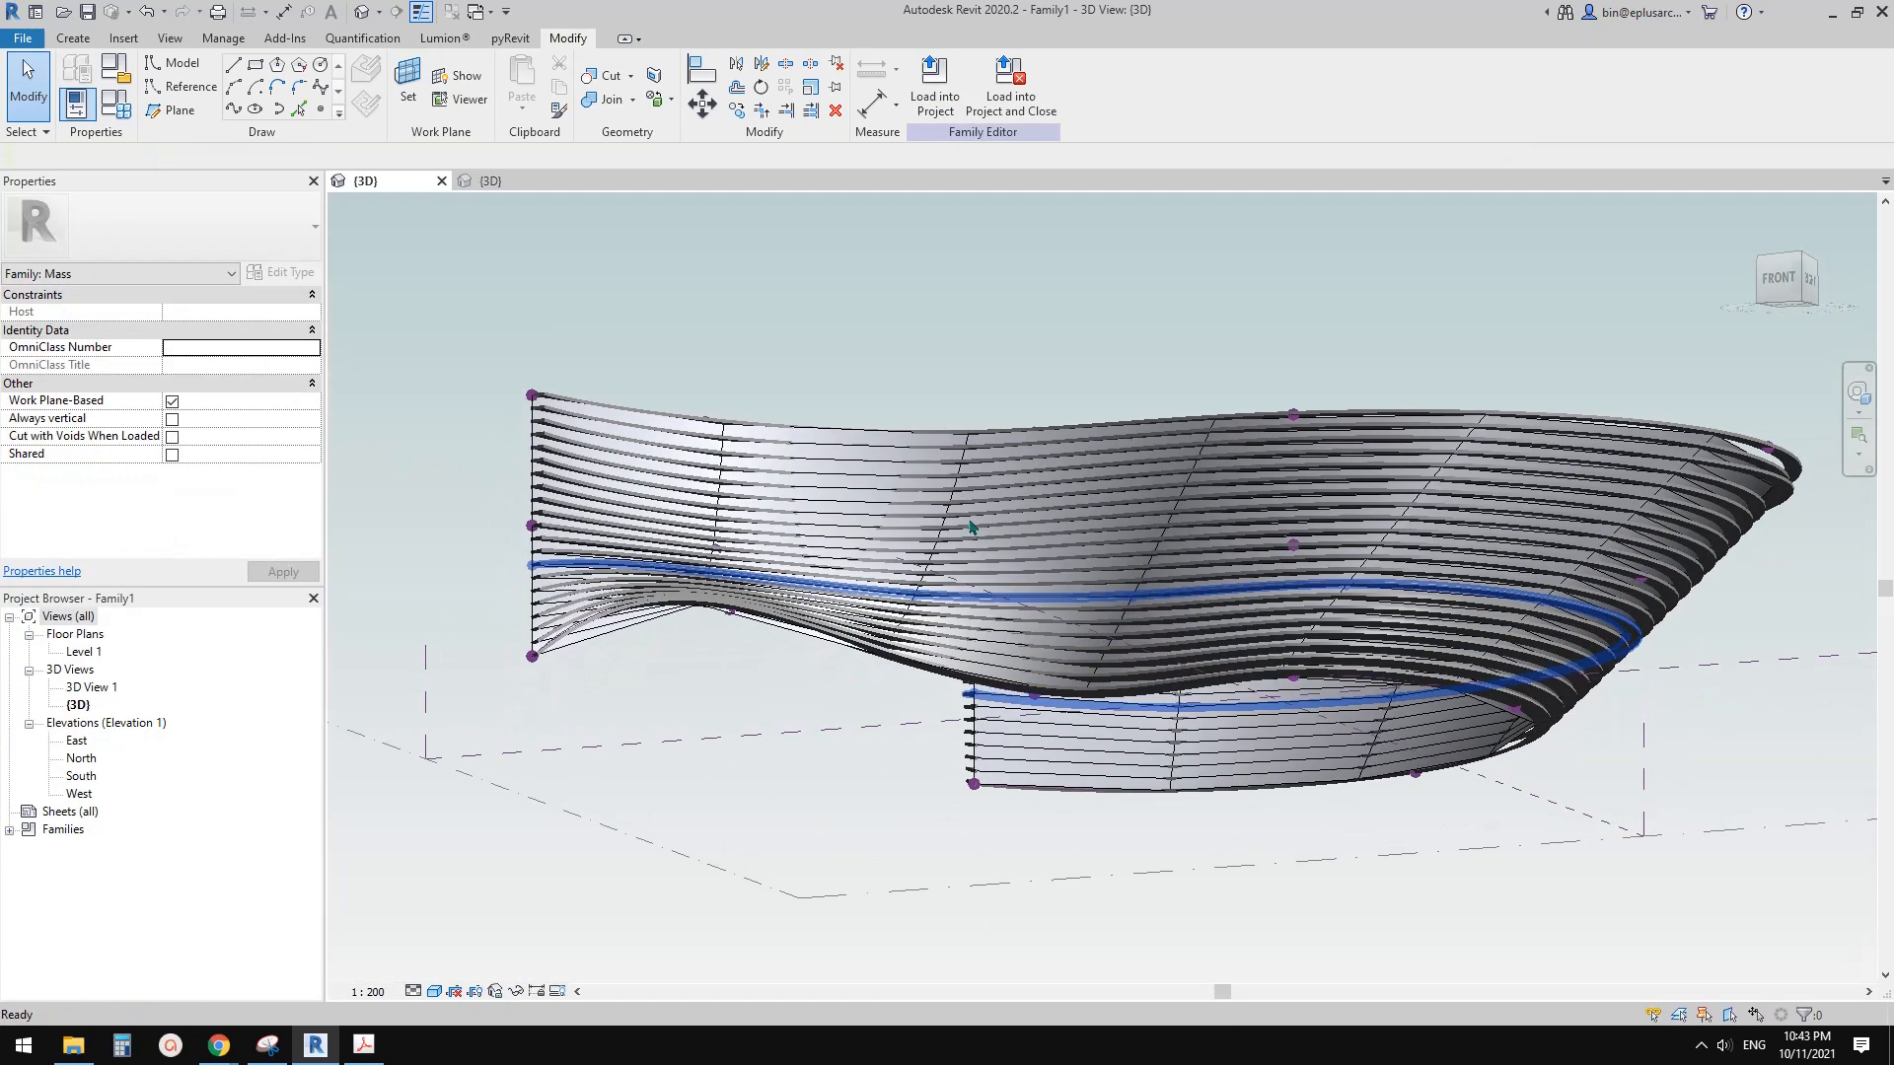
pyautogui.scroll(8, 845, 549)
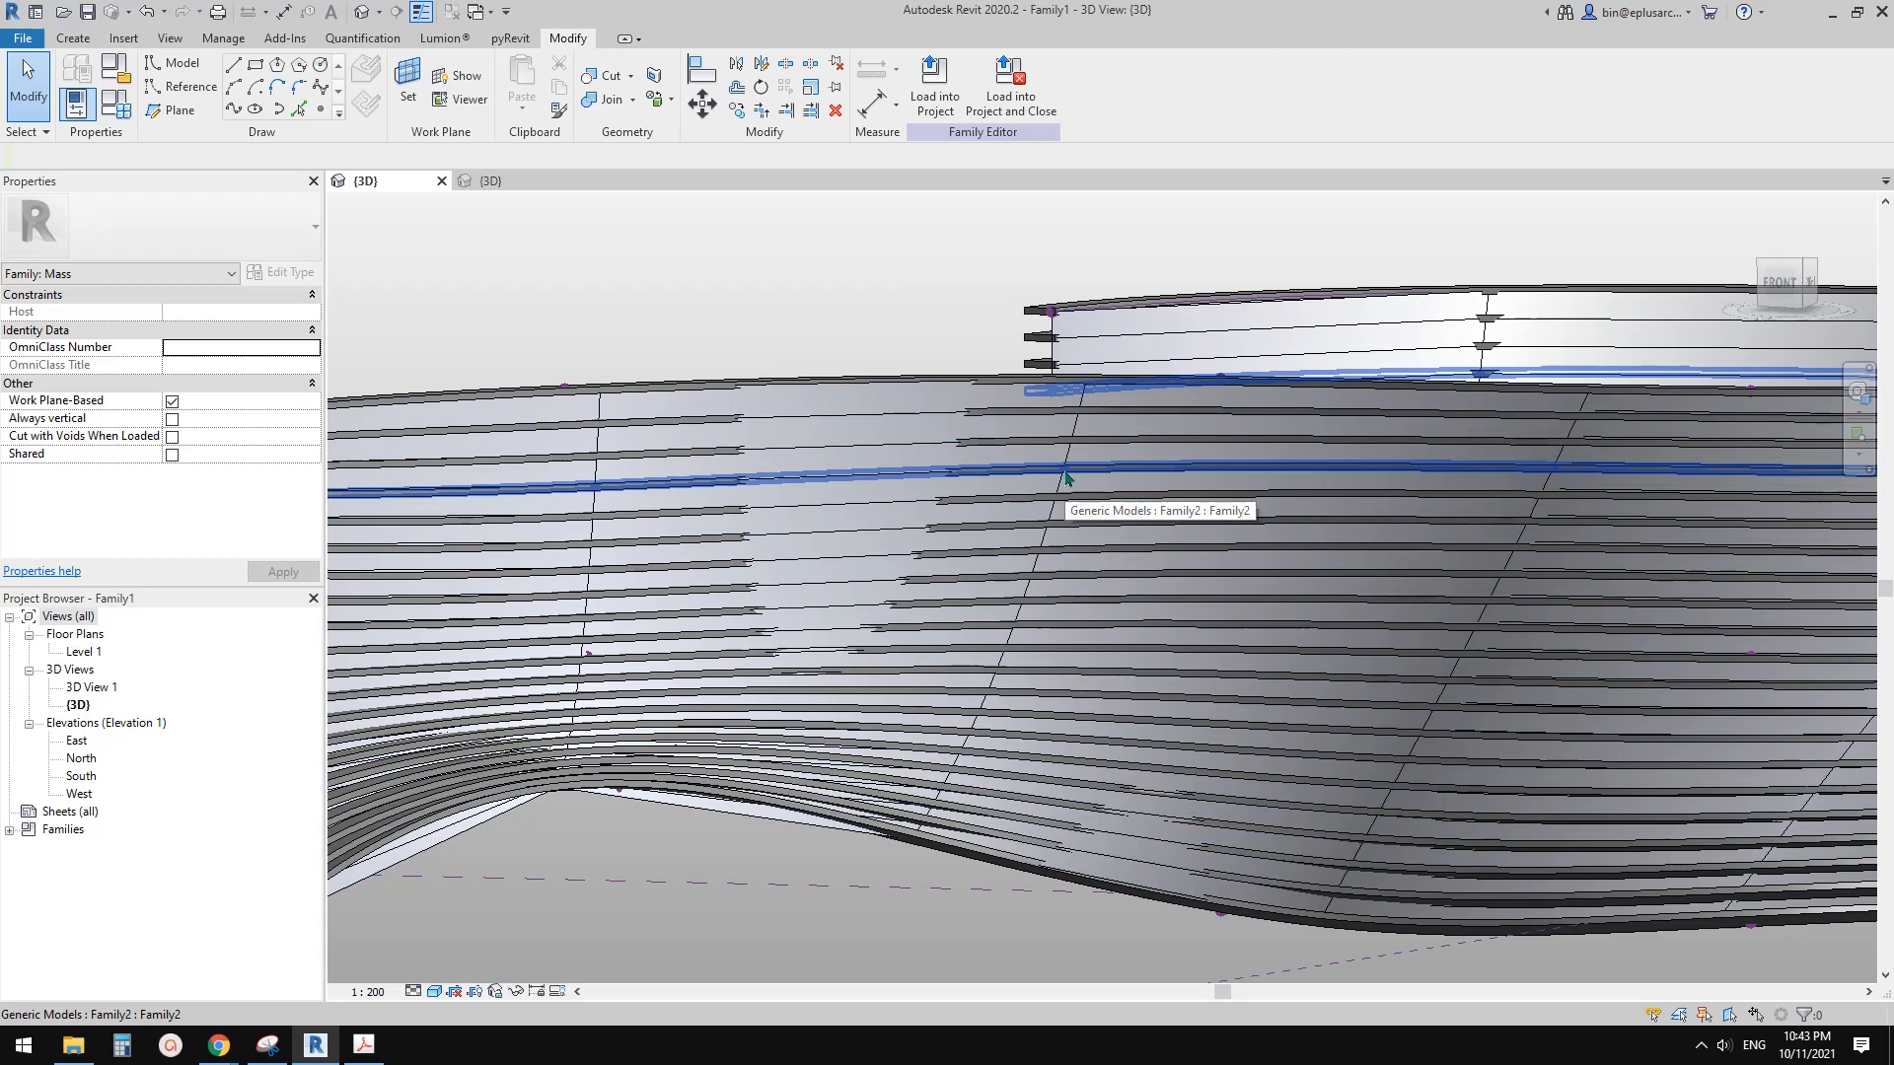
pyautogui.keyDown('shift'); pyautogui.moveTo(1066, 479); pyautogui.dragTo(623, 523, button='middle'); pyautogui.keyUp('shift')
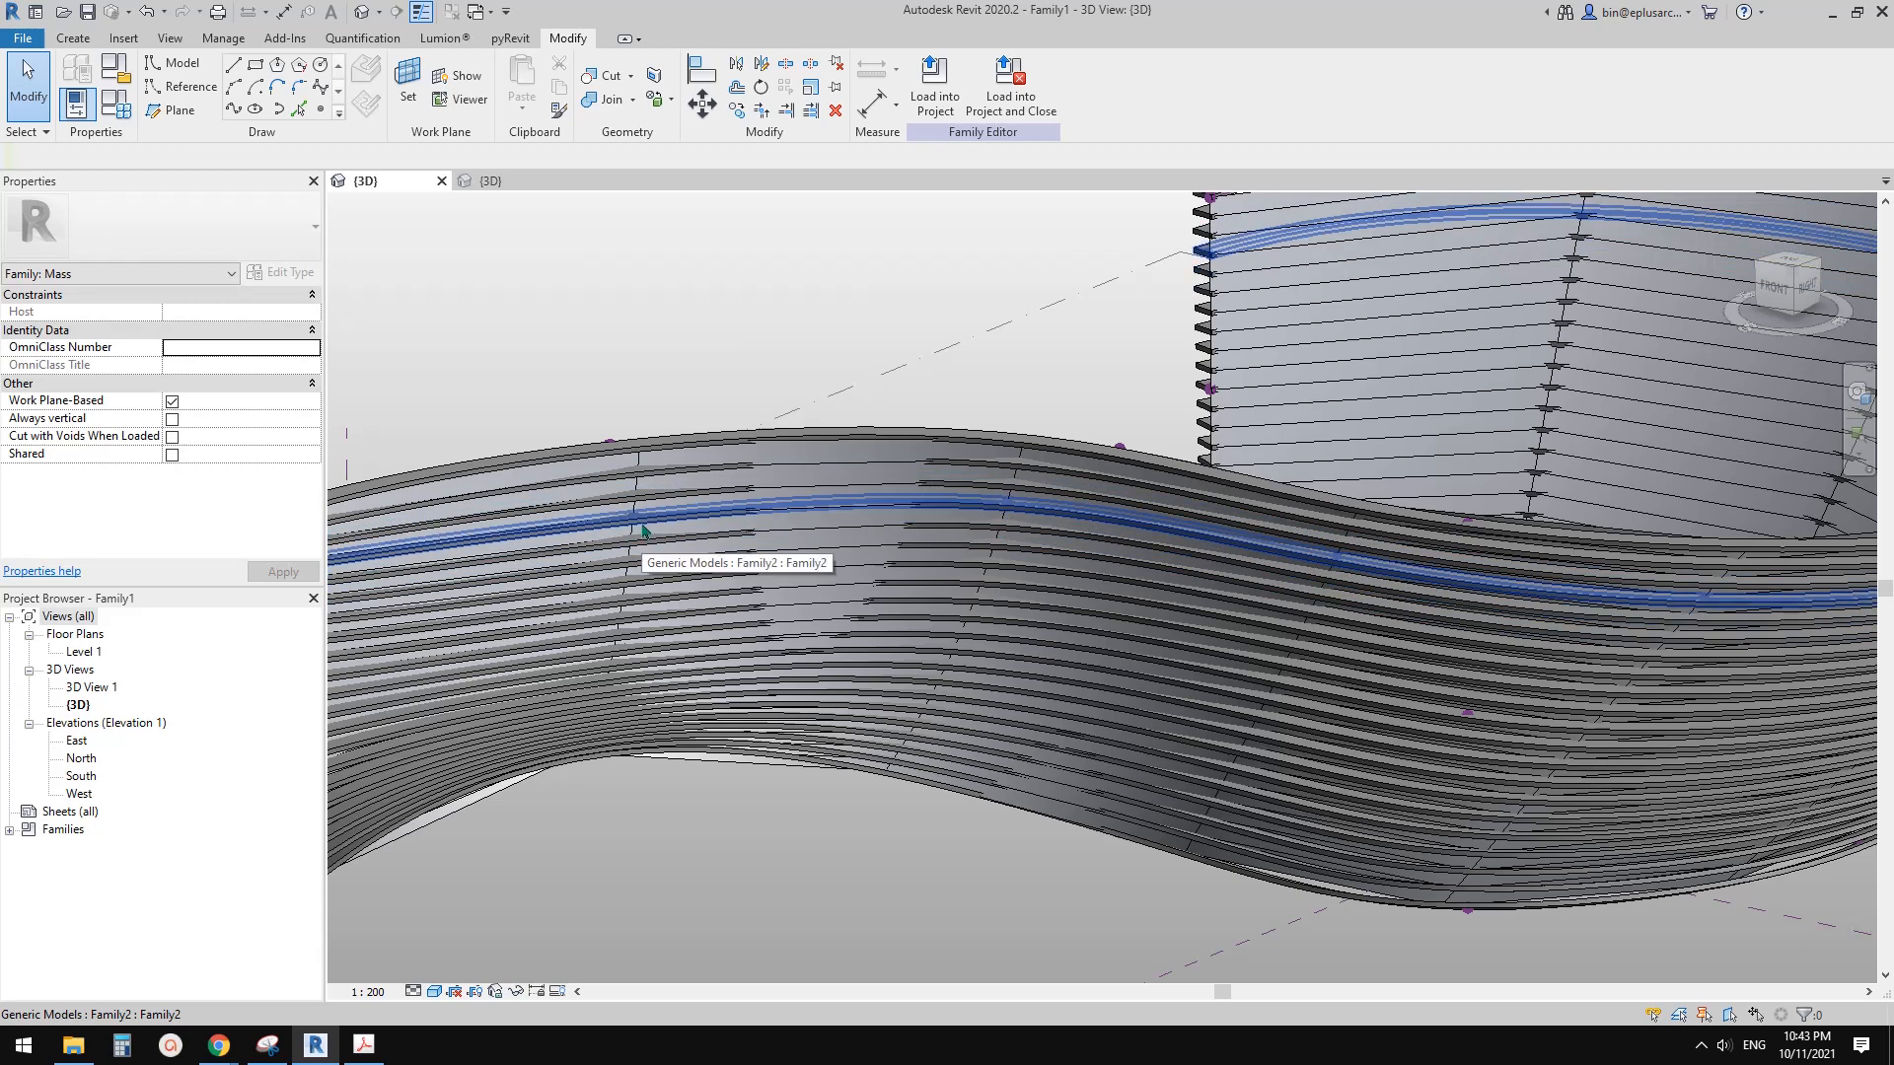
pyautogui.scroll(3, 894, 460)
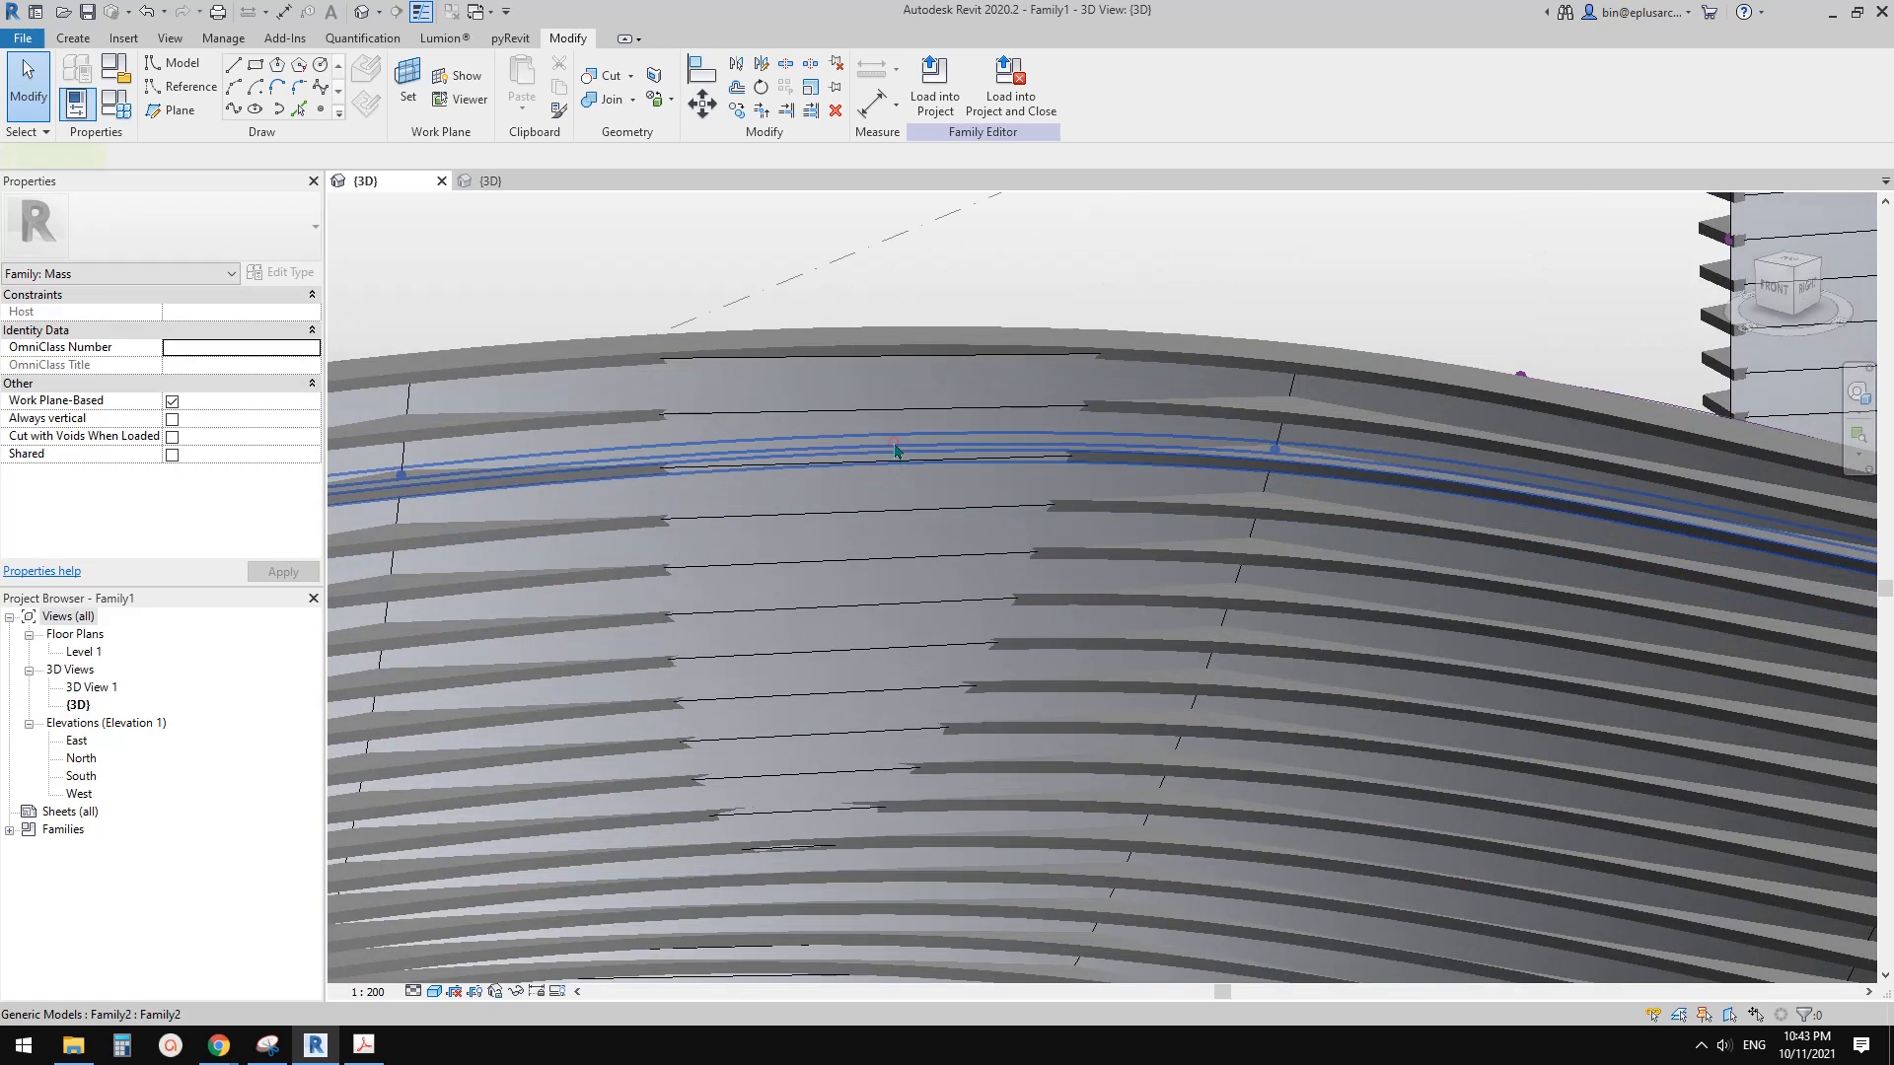
pyautogui.click(897, 448)
pyautogui.scroll(-5, 896, 453)
pyautogui.keyDown('shift'); pyautogui.moveTo(1095, 553); pyautogui.dragTo(1118, 546, button='middle'); pyautogui.keyUp('shift')
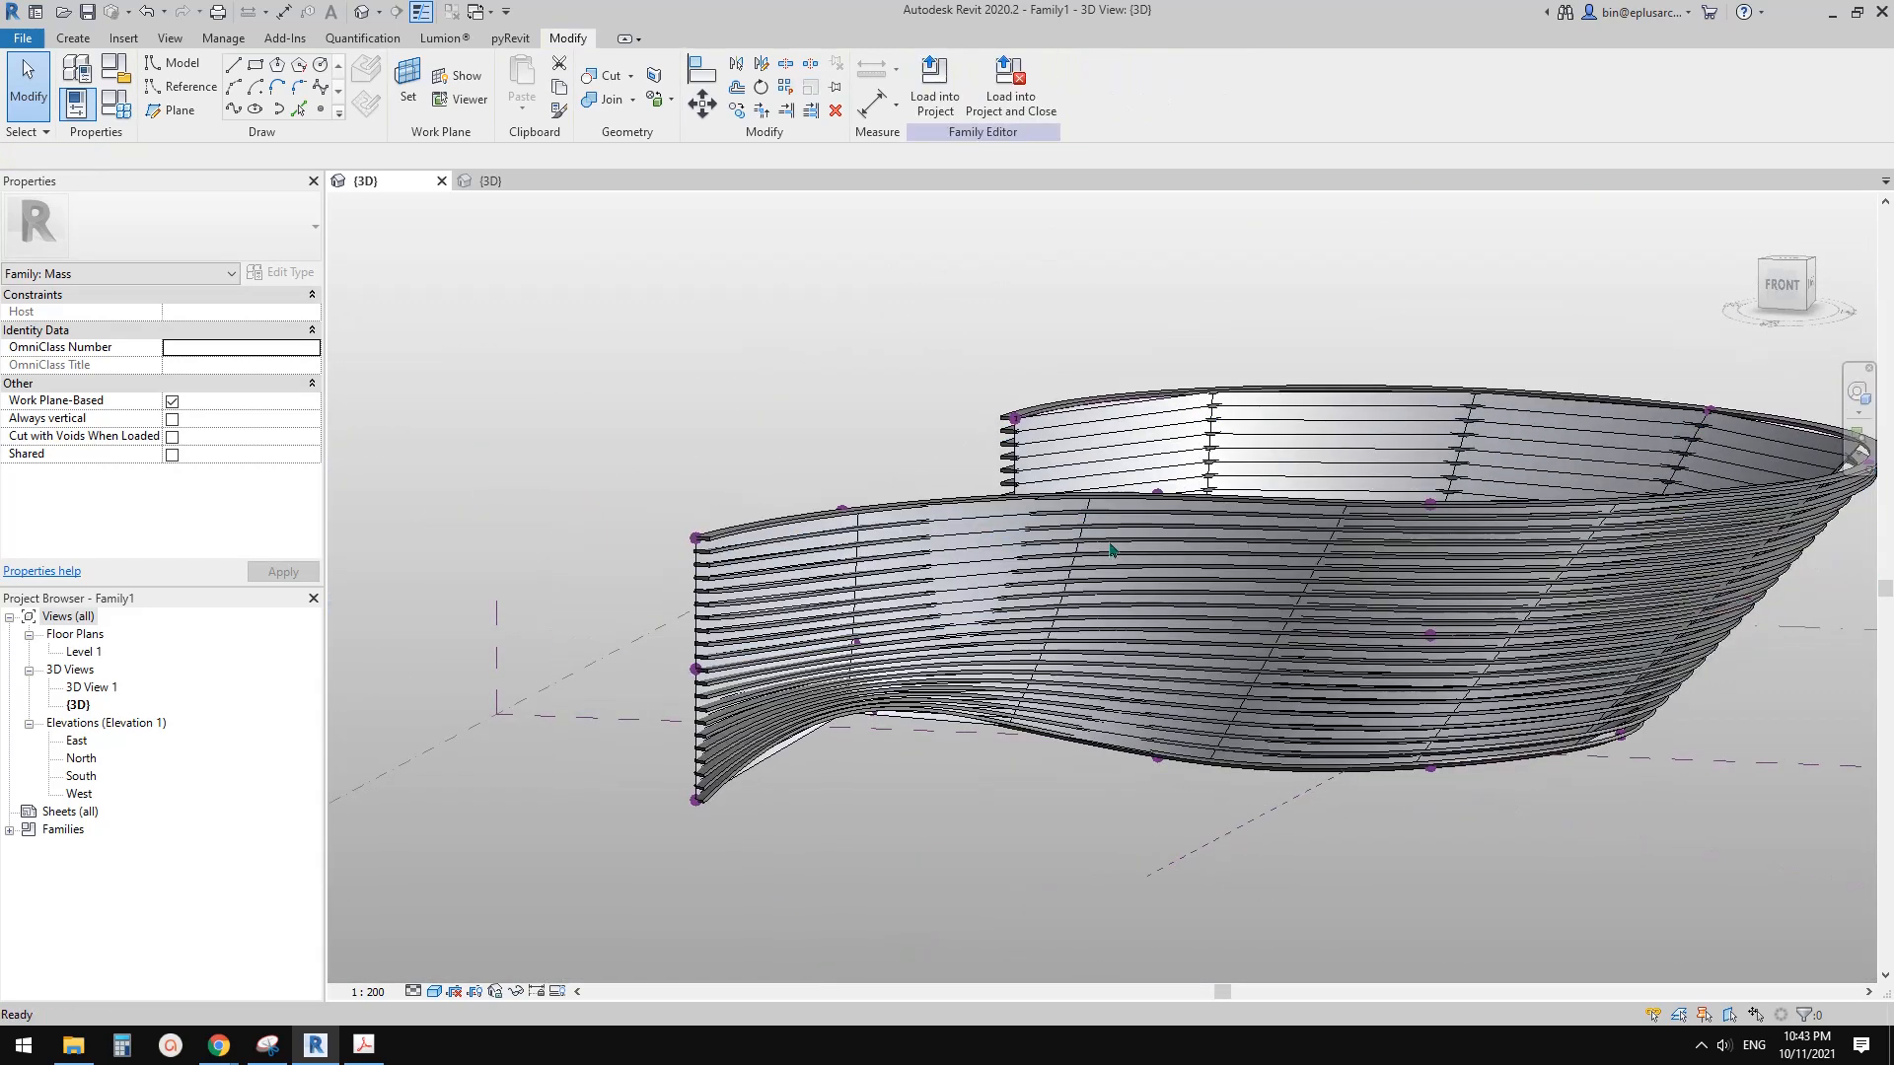
pyautogui.press('s')
pyautogui.press('a')
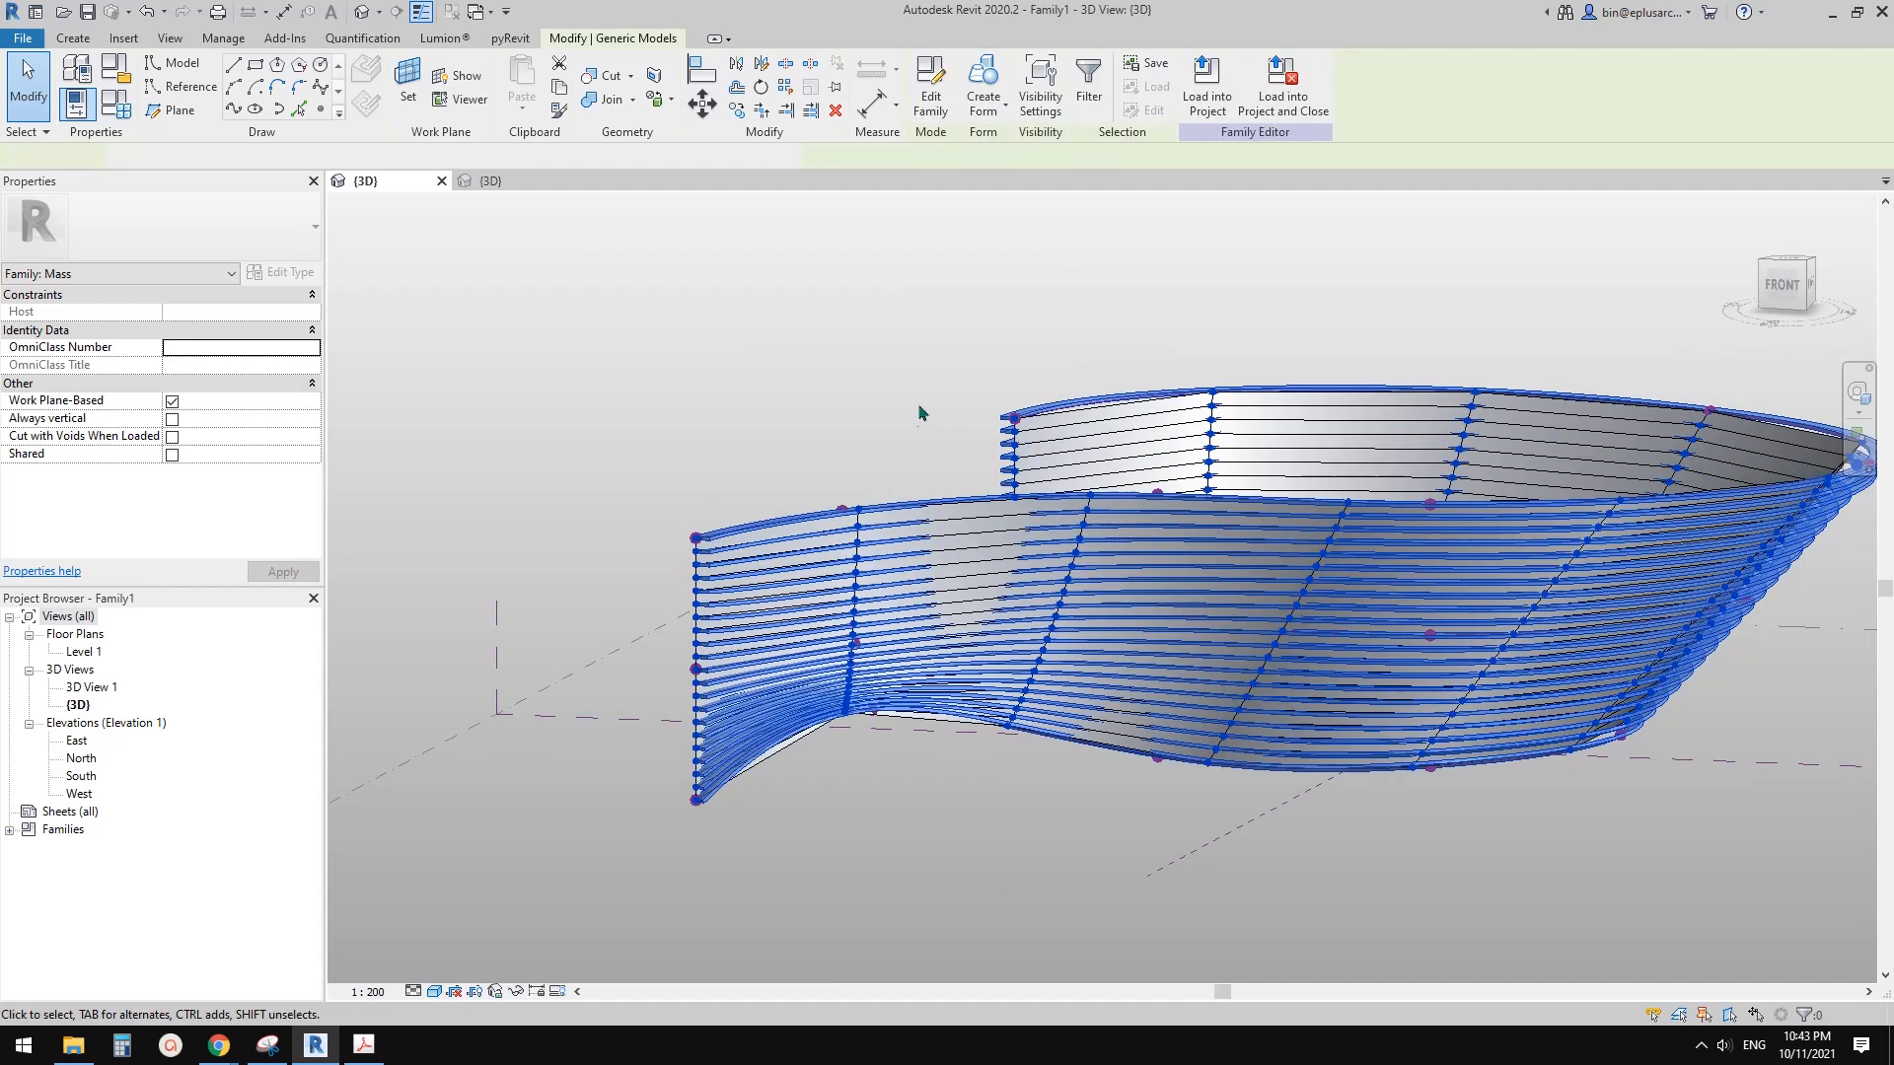
pyautogui.moveTo(921, 410); pyautogui.dragTo(893, 440, button='middle')
pyautogui.press('h')
pyautogui.press('h')
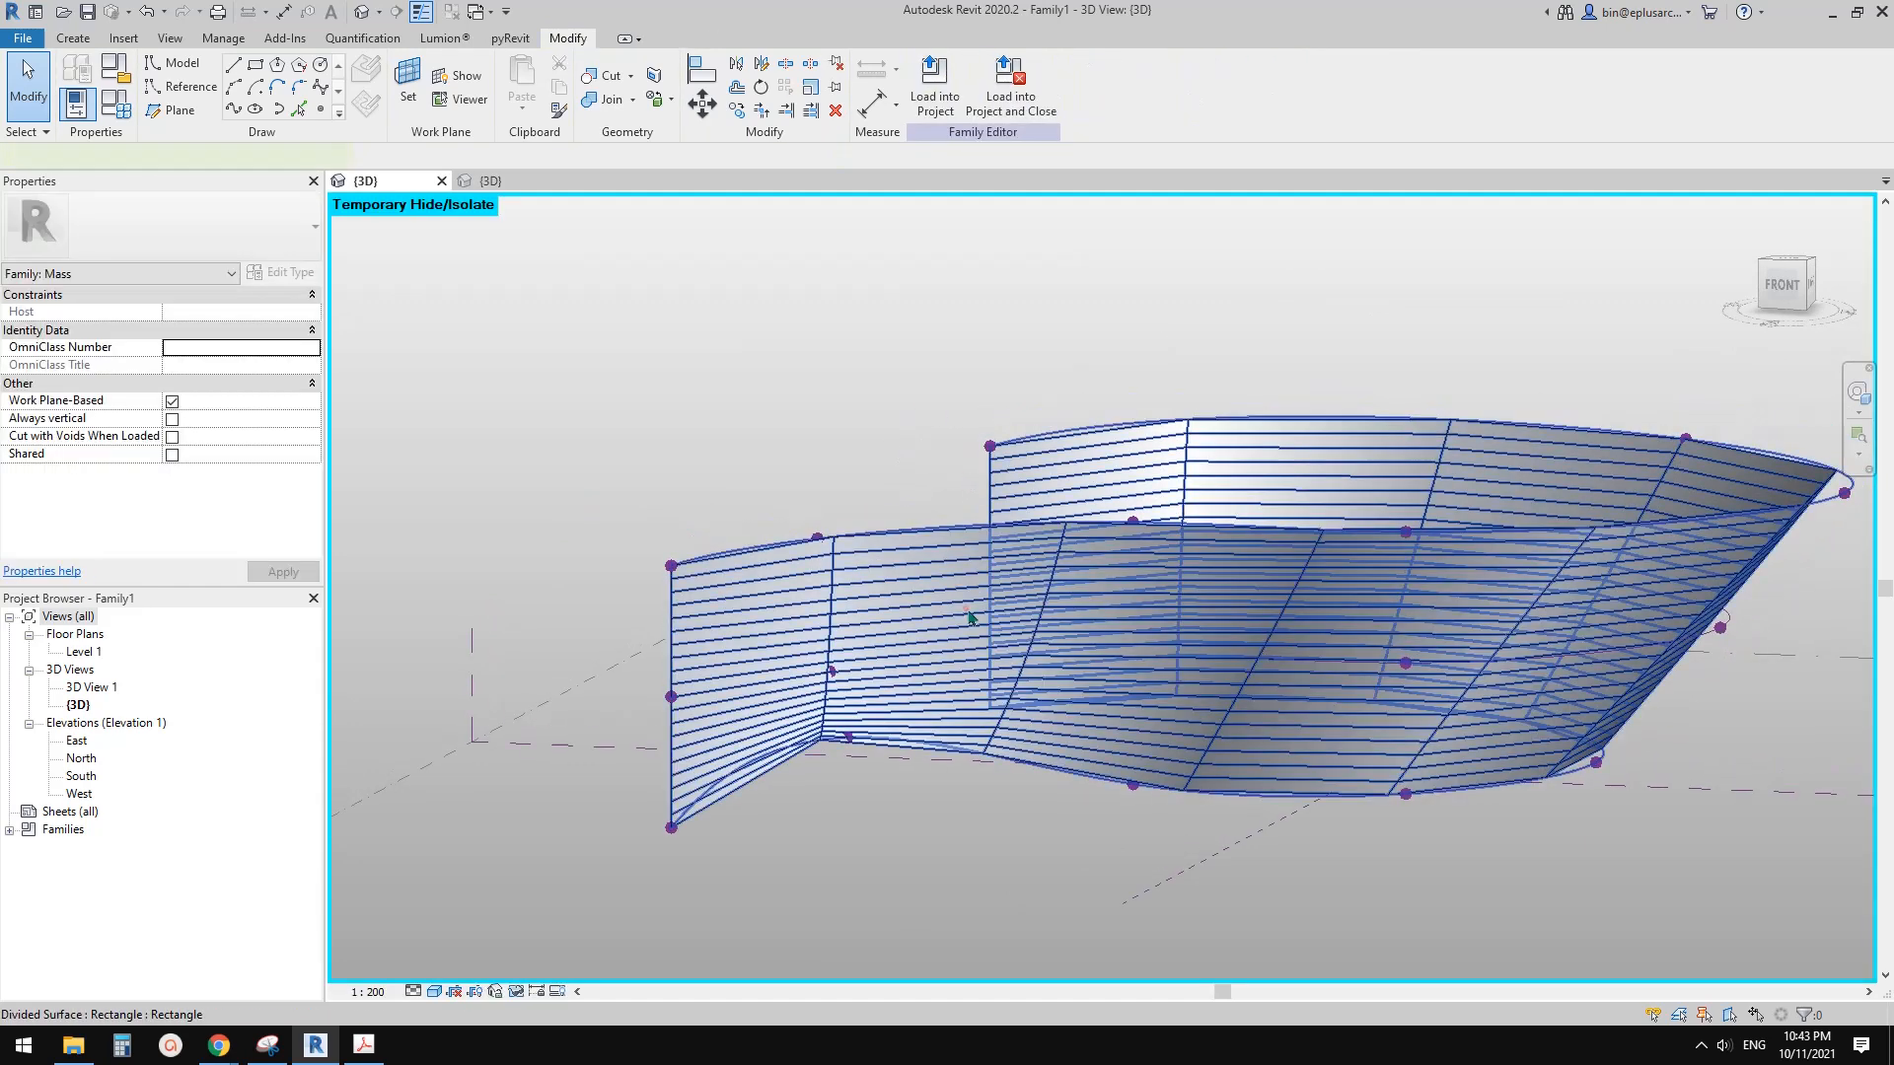
# Step: Examine how the Rectangle panels of the divided surface follow the curved reference lines along the whole facade
pyautogui.click(970, 618)
pyautogui.keyDown('shift'); pyautogui.moveTo(971, 620); pyautogui.dragTo(1055, 759, button='middle'); pyautogui.keyUp('shift')
pyautogui.scroll(3, 1056, 758)
pyautogui.press('Escape')
pyautogui.scroll(-2, 886, 663)
pyautogui.keyDown('shift'); pyautogui.moveTo(886, 664); pyautogui.dragTo(844, 719, button='middle'); pyautogui.keyUp('shift')
pyautogui.scroll(2, 844, 718)
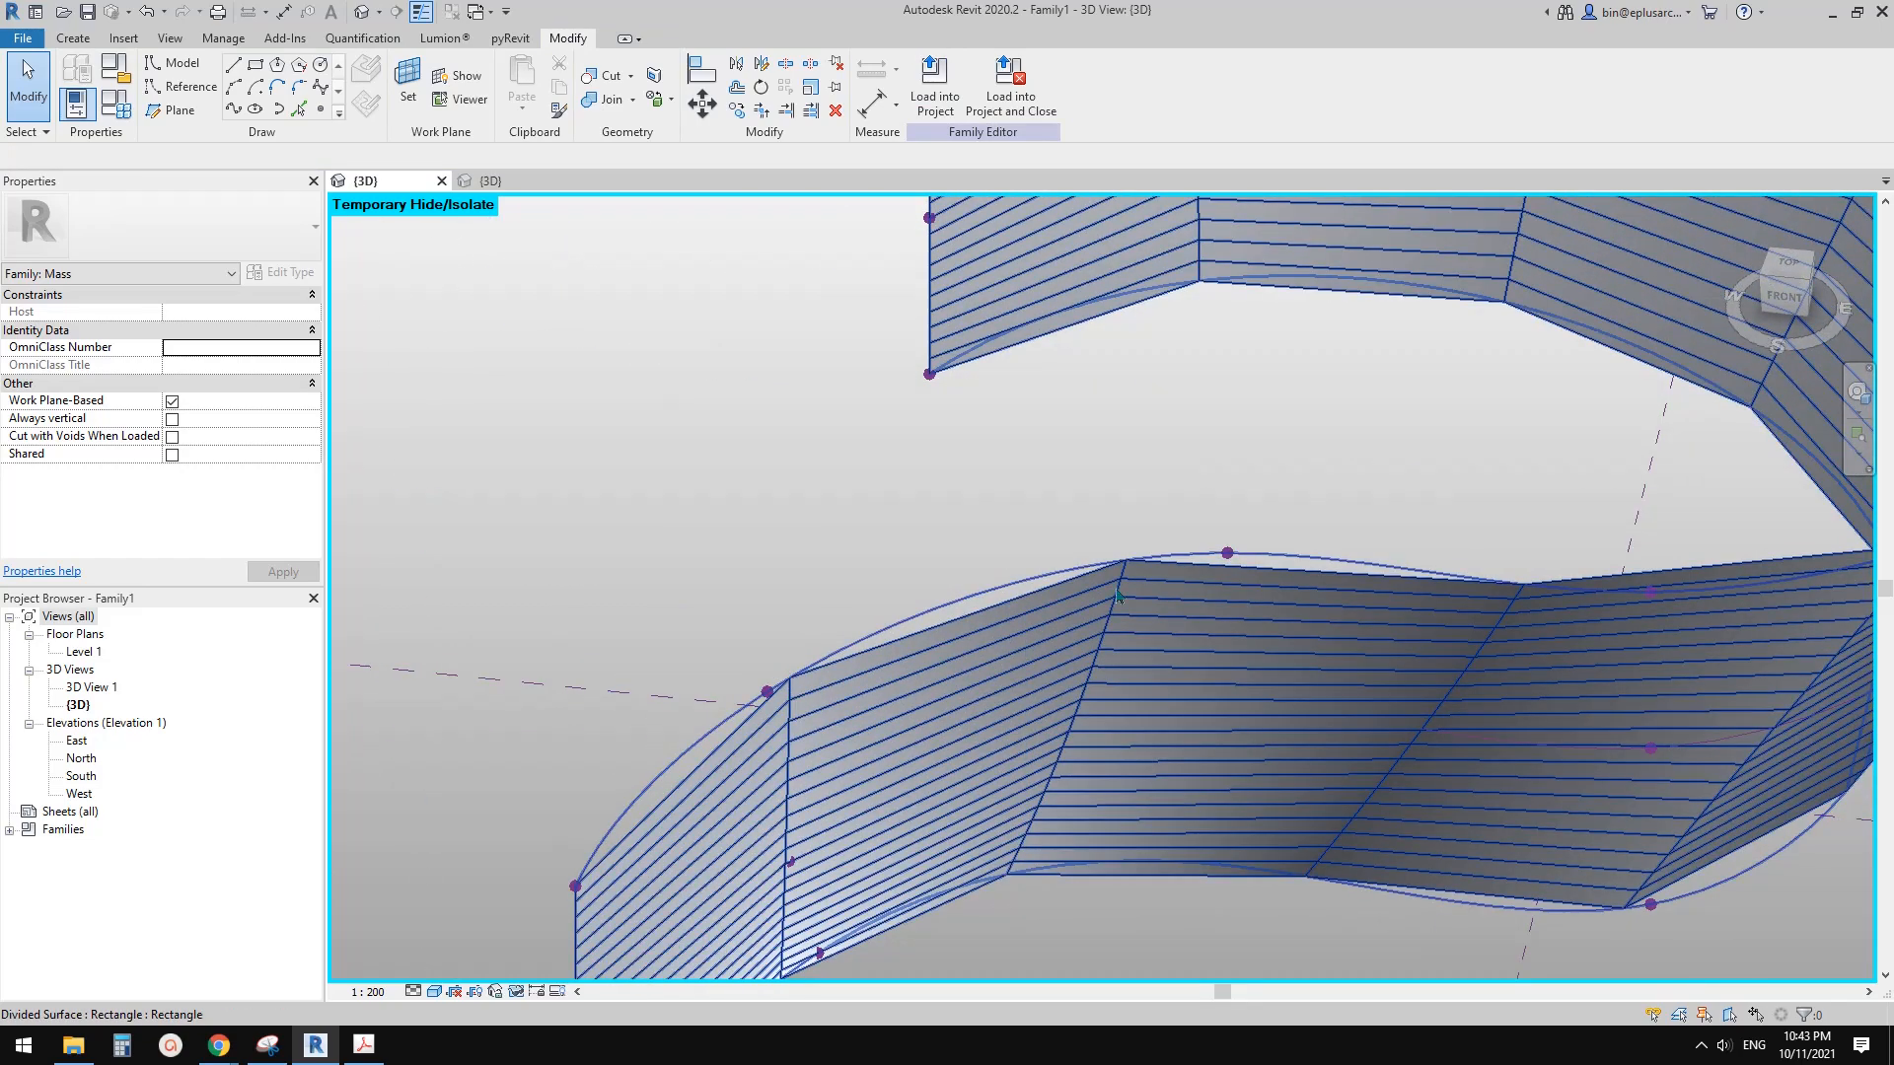
pyautogui.keyDown('shift'); pyautogui.moveTo(1114, 589); pyautogui.dragTo(786, 710, button='middle'); pyautogui.keyUp('shift')
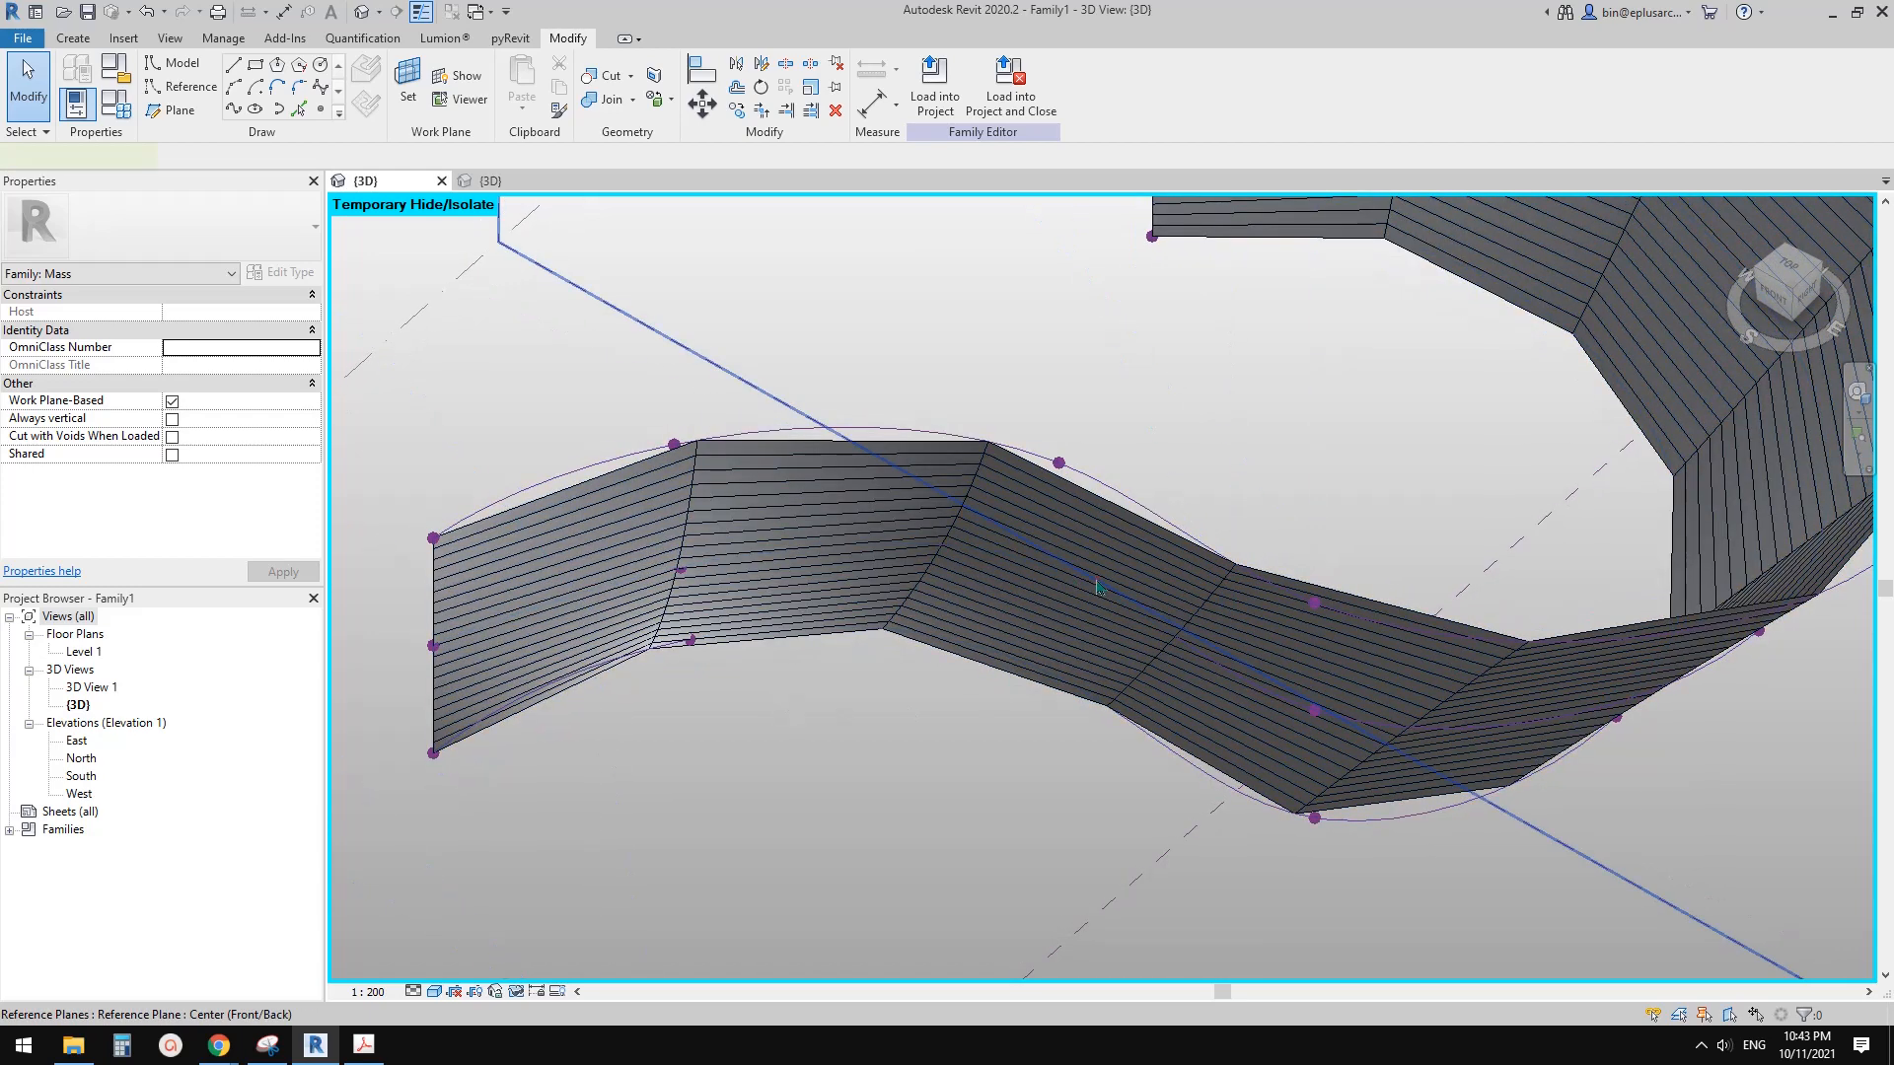
pyautogui.click(1097, 588)
pyautogui.click(966, 498)
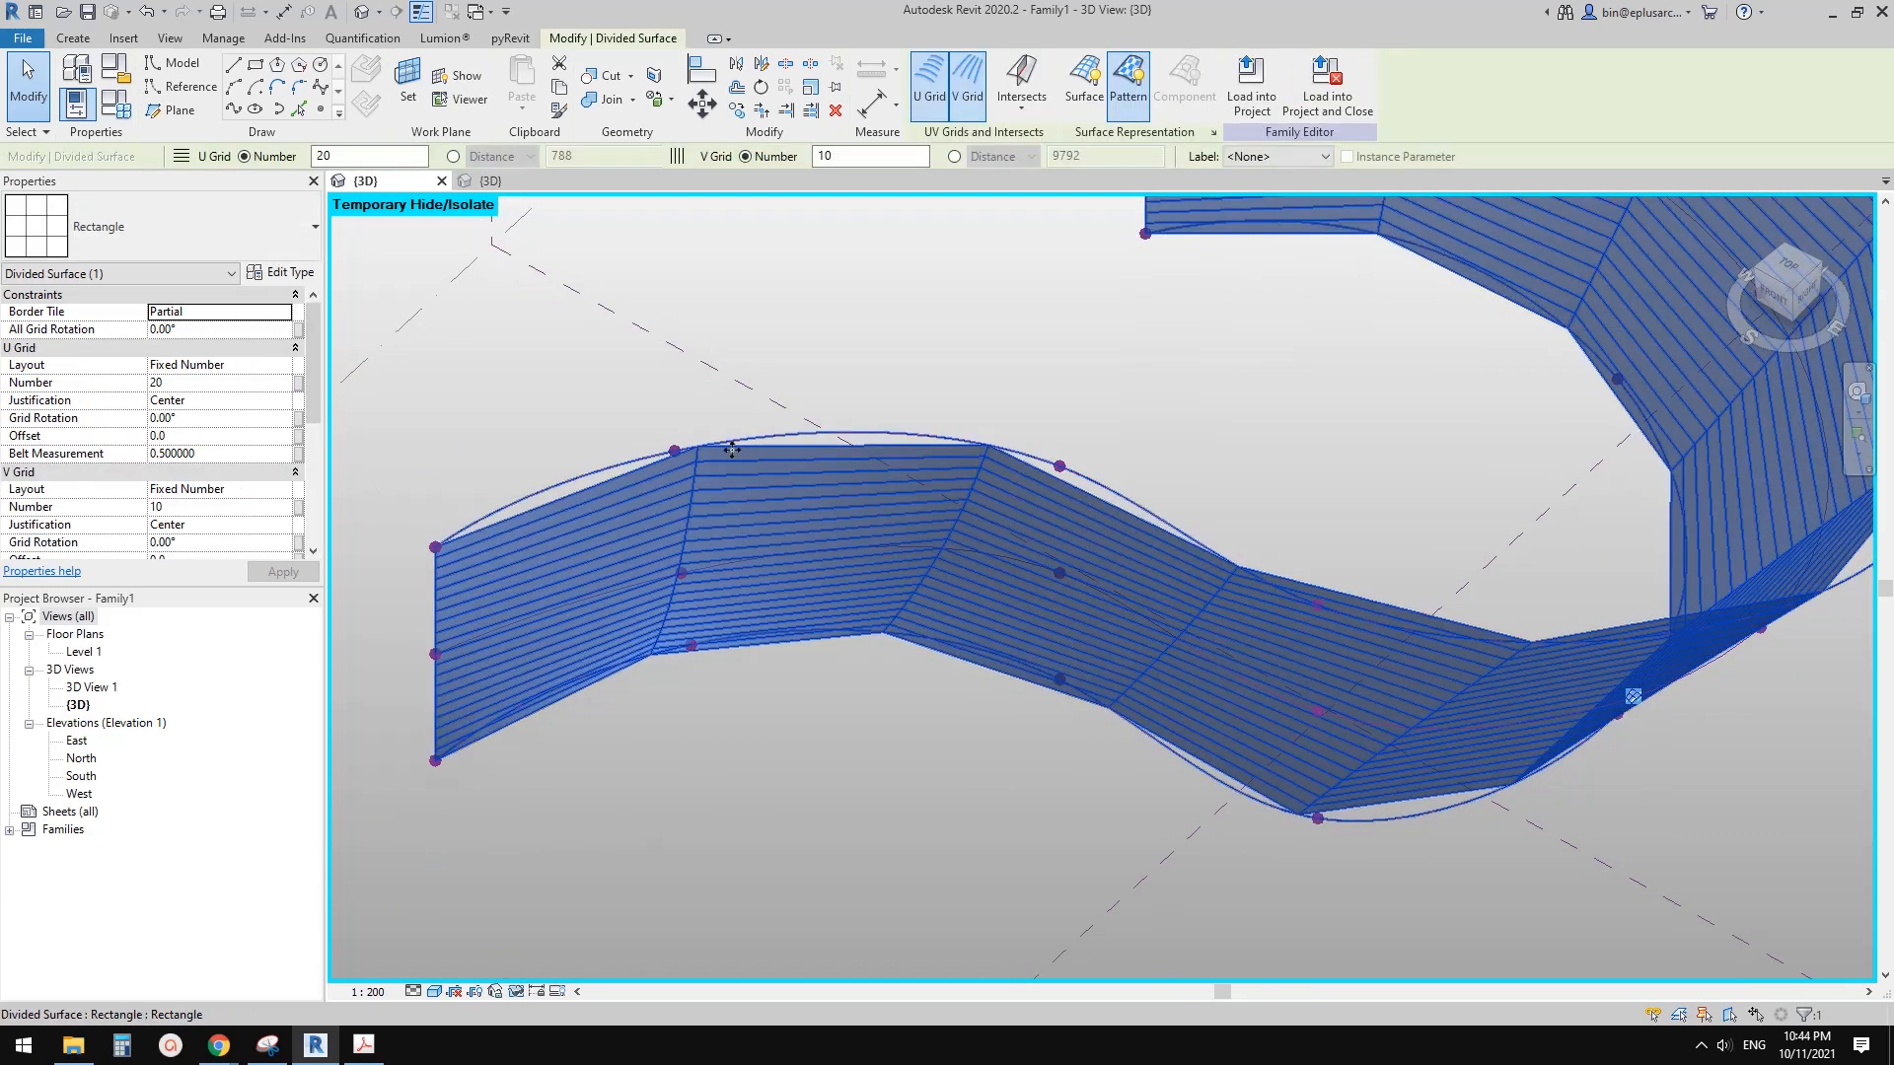
pyautogui.keyDown('shift'); pyautogui.moveTo(1336, 637); pyautogui.dragTo(1048, 671, button='middle'); pyautogui.keyUp('shift')
pyautogui.moveTo(966, 648); pyautogui.dragTo(1469, 712, button='middle')
pyautogui.scroll(1, 1106, 529)
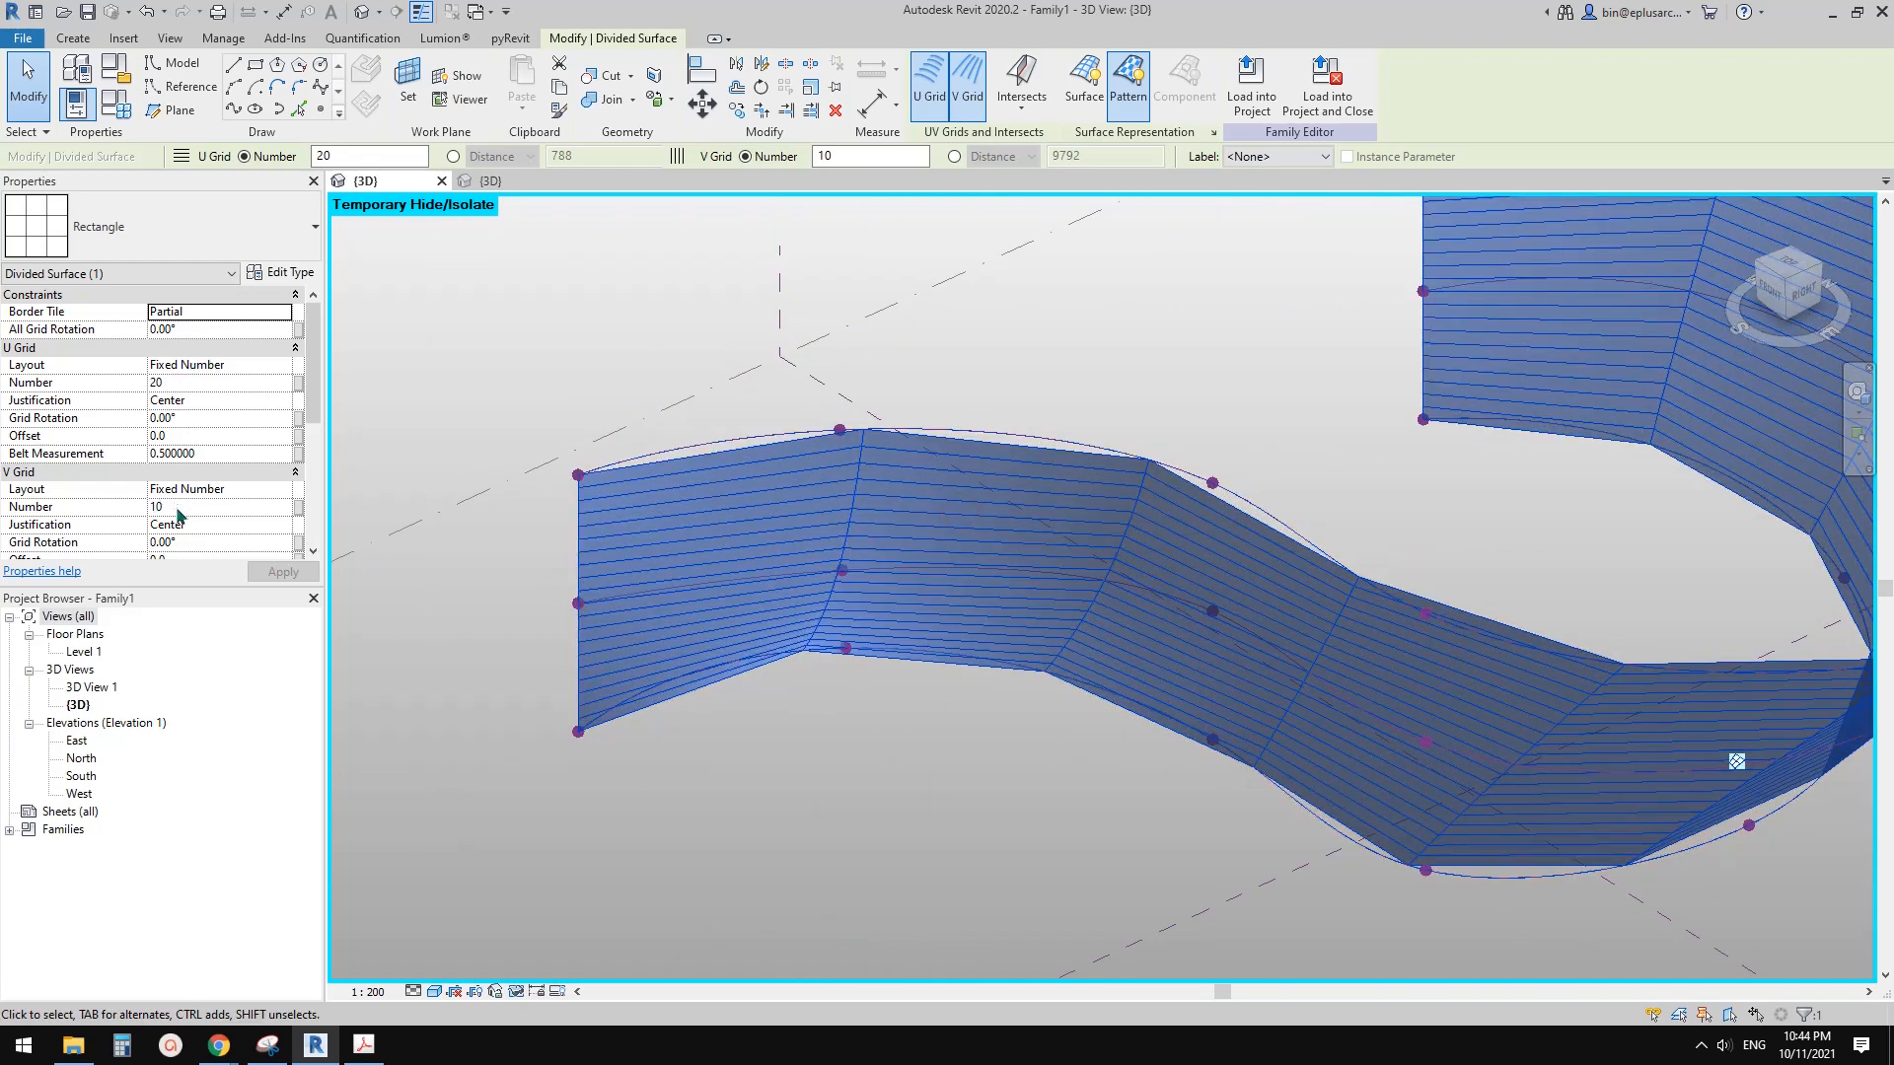
pyautogui.keyDown('shift'); pyautogui.moveTo(838, 400); pyautogui.dragTo(914, 484, button='middle'); pyautogui.keyUp('shift')
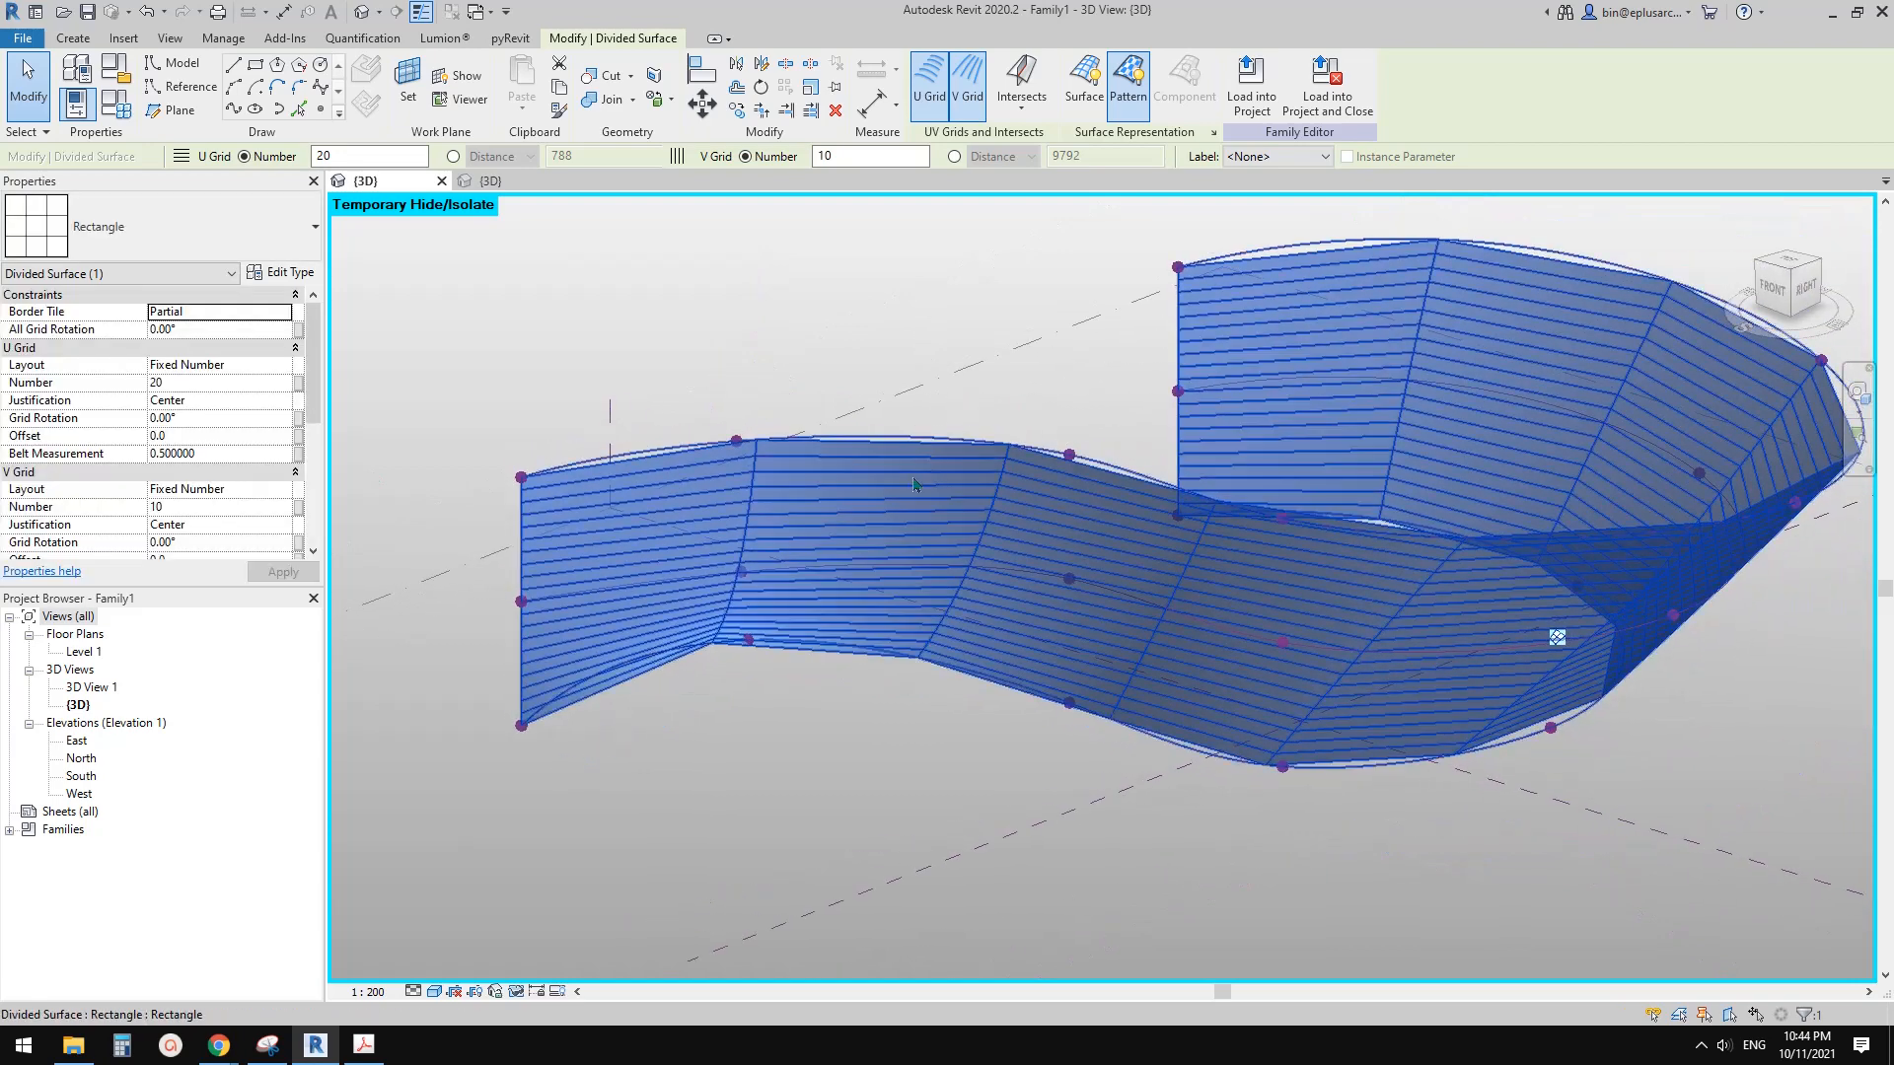
# Step: Bring the hidden bands back and examine where the Rectangle panels meet them along the wavy end
pyautogui.press('Escape')
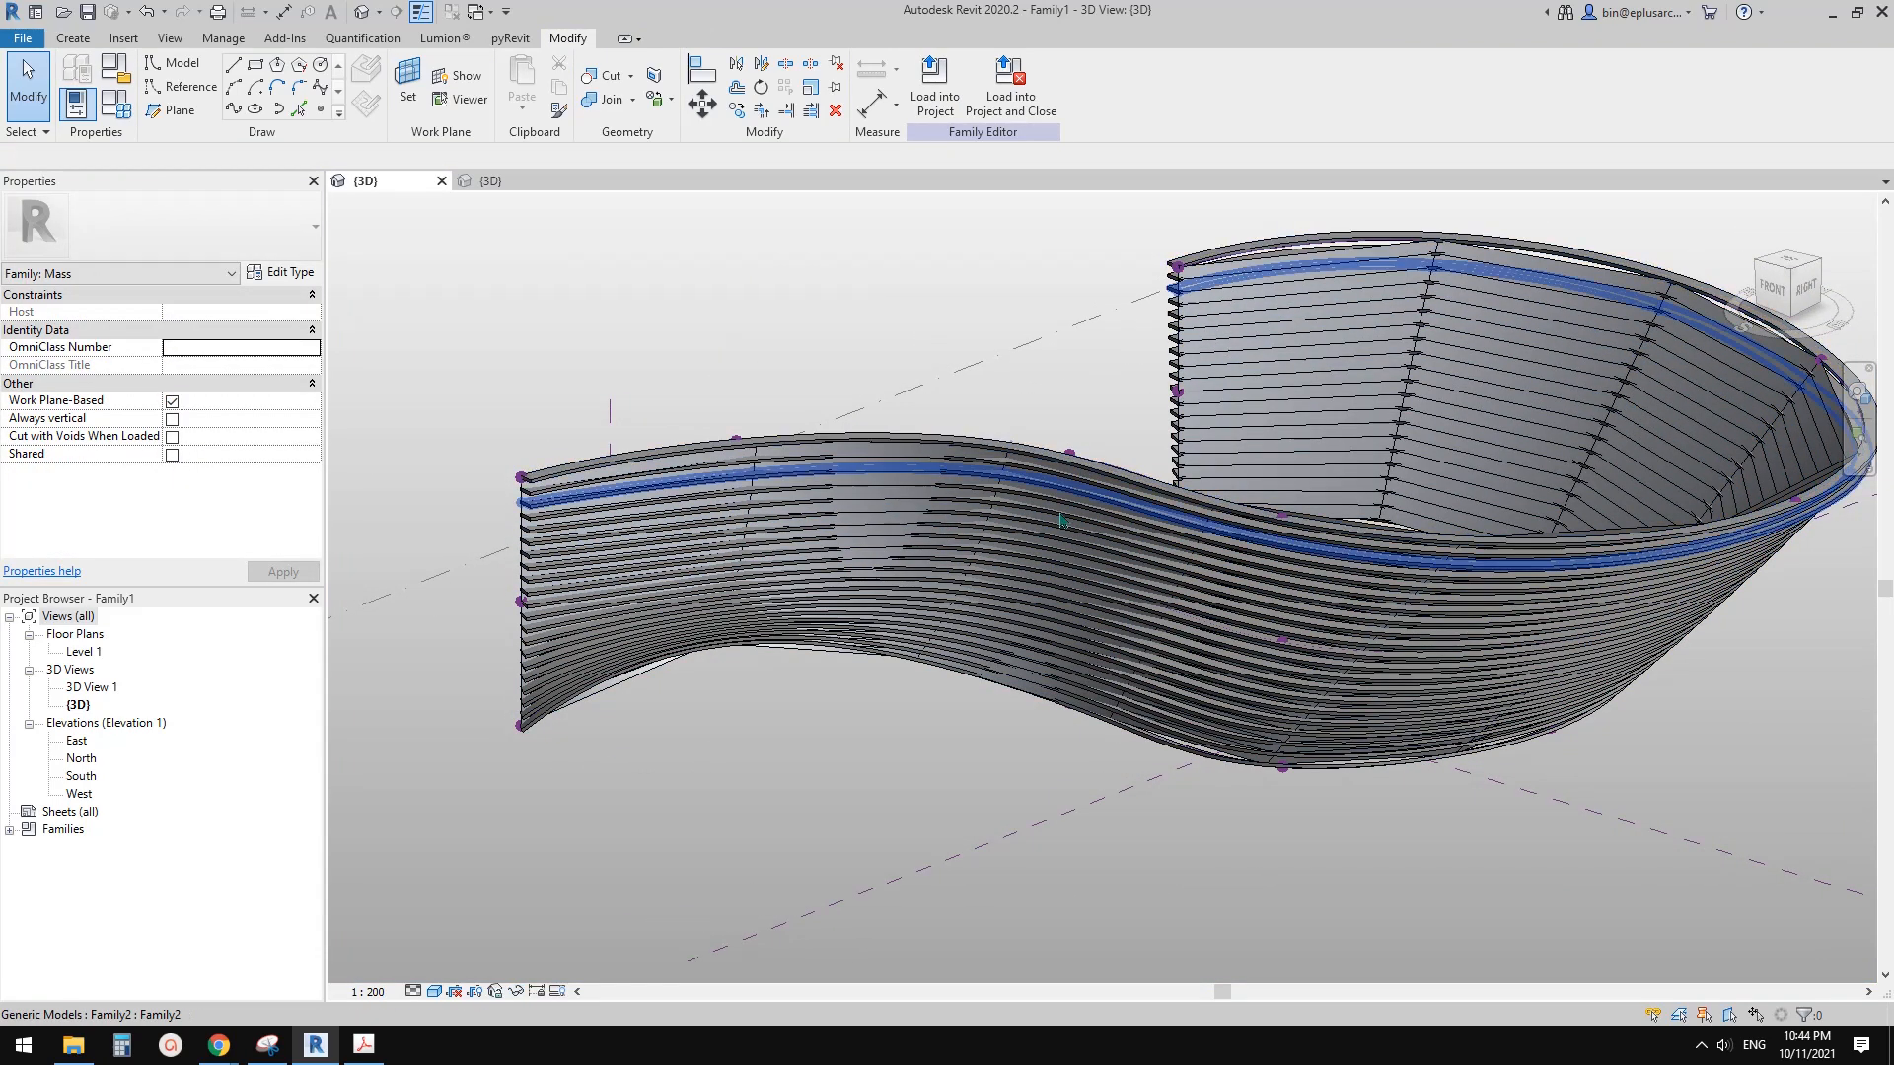
pyautogui.scroll(5, 883, 471)
pyautogui.press('Tab')
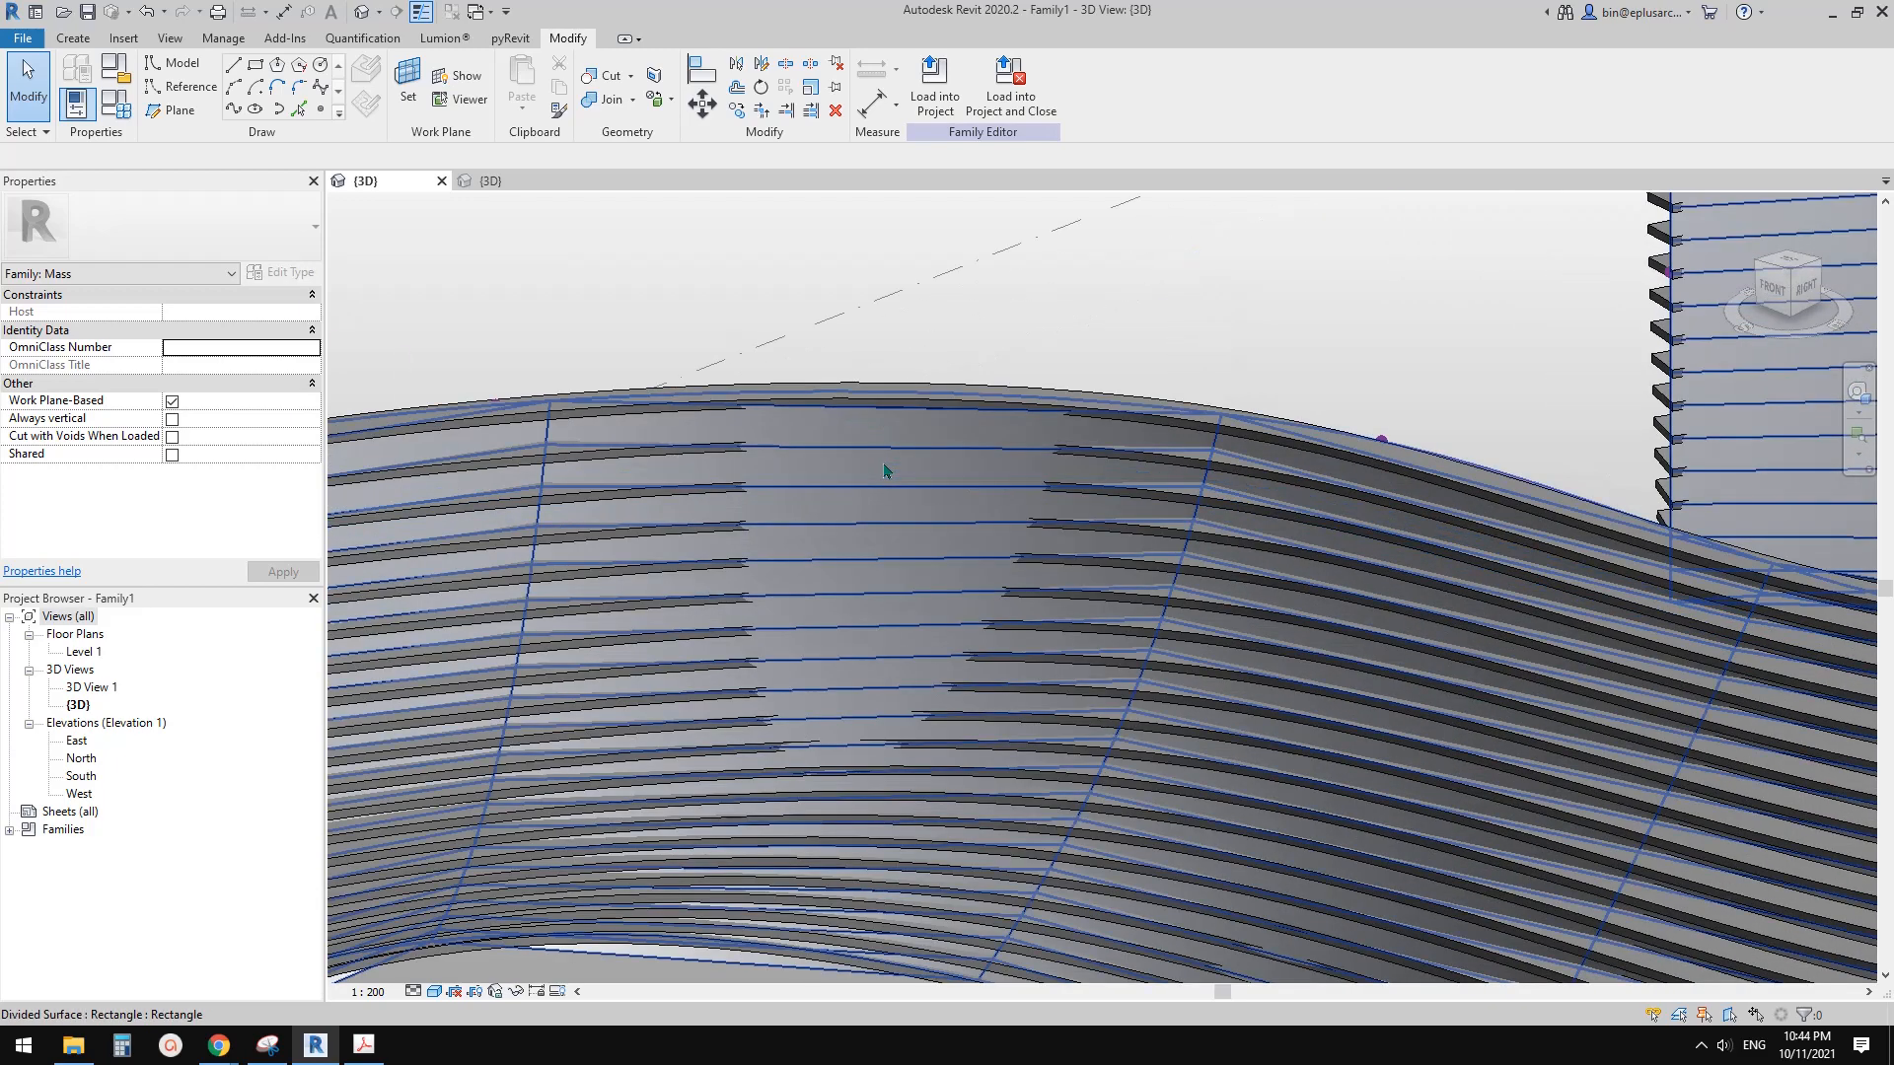
pyautogui.click(884, 470)
pyautogui.scroll(-5, 884, 471)
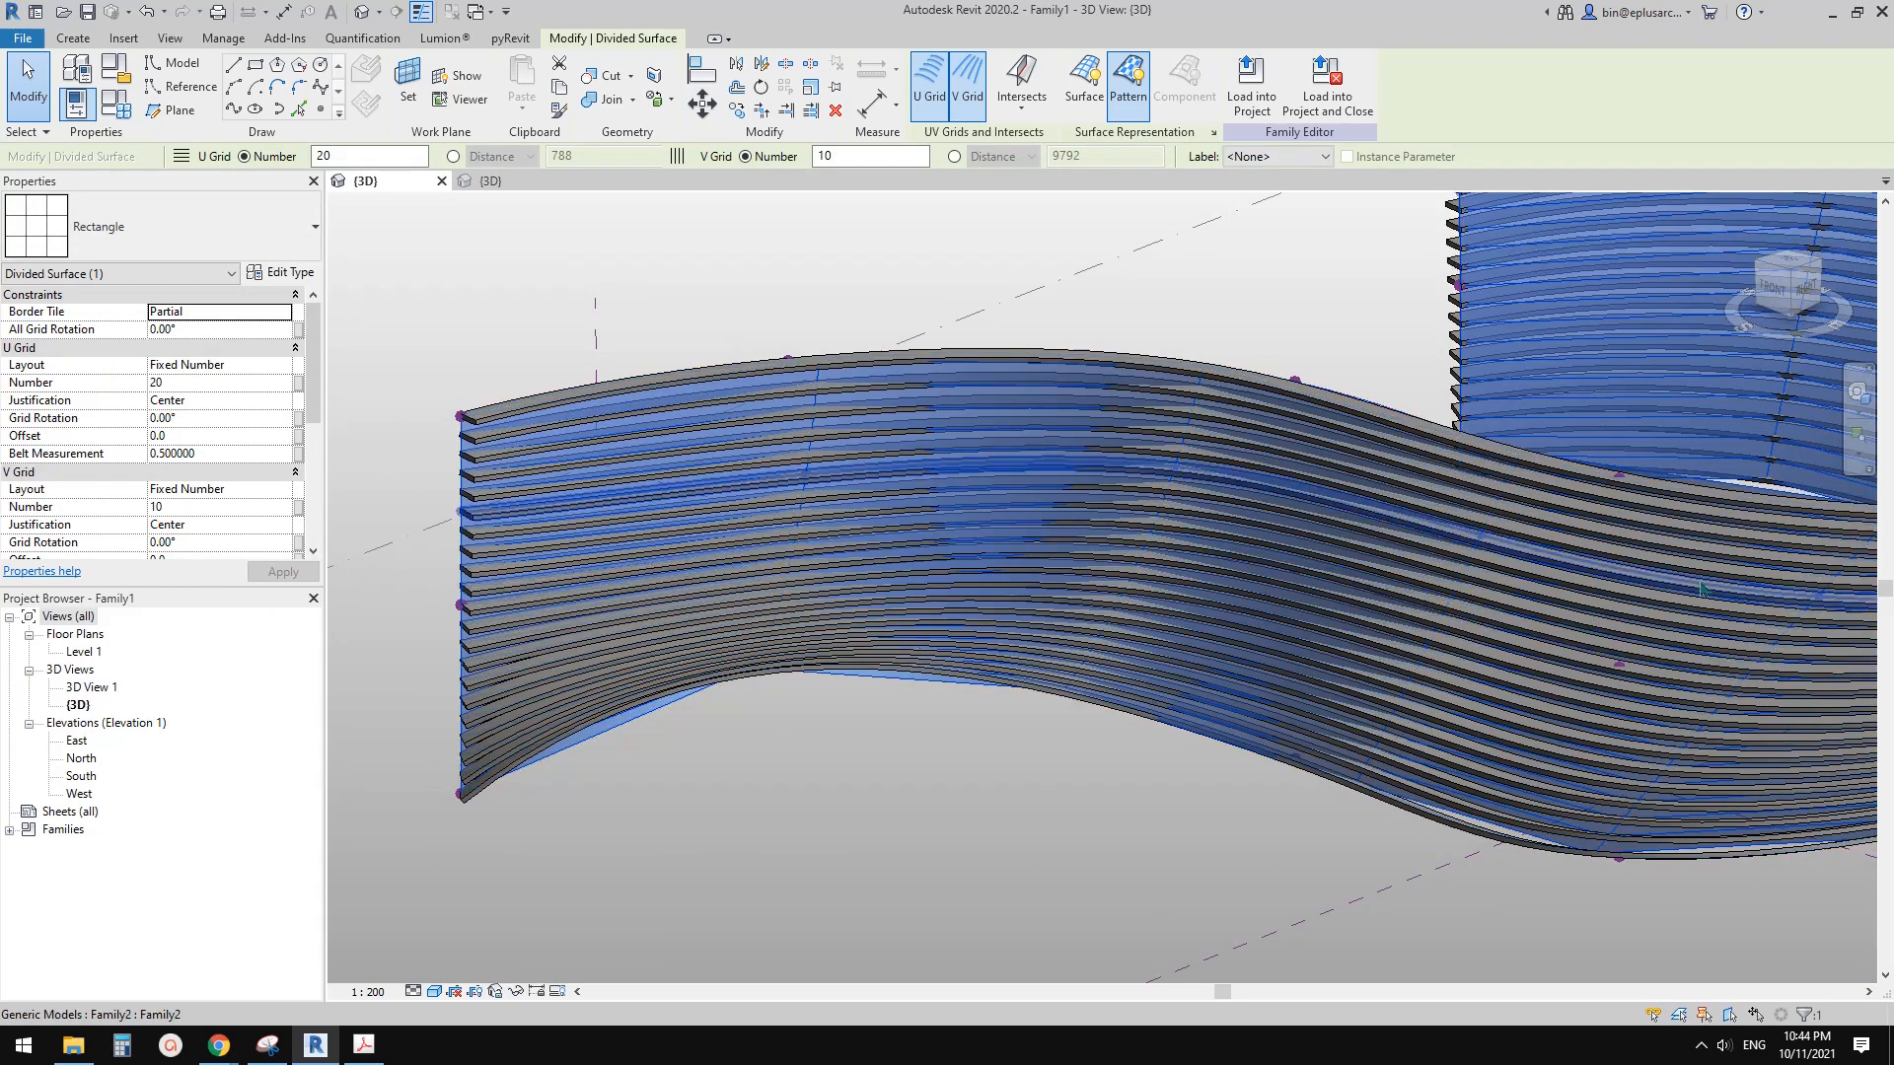
pyautogui.moveTo(1072, 434); pyautogui.dragTo(917, 300, button='middle')
pyautogui.press('Escape')
pyautogui.scroll(-1, 1026, 430)
pyautogui.scroll(-1, 864, 398)
pyautogui.scroll(7, 864, 396)
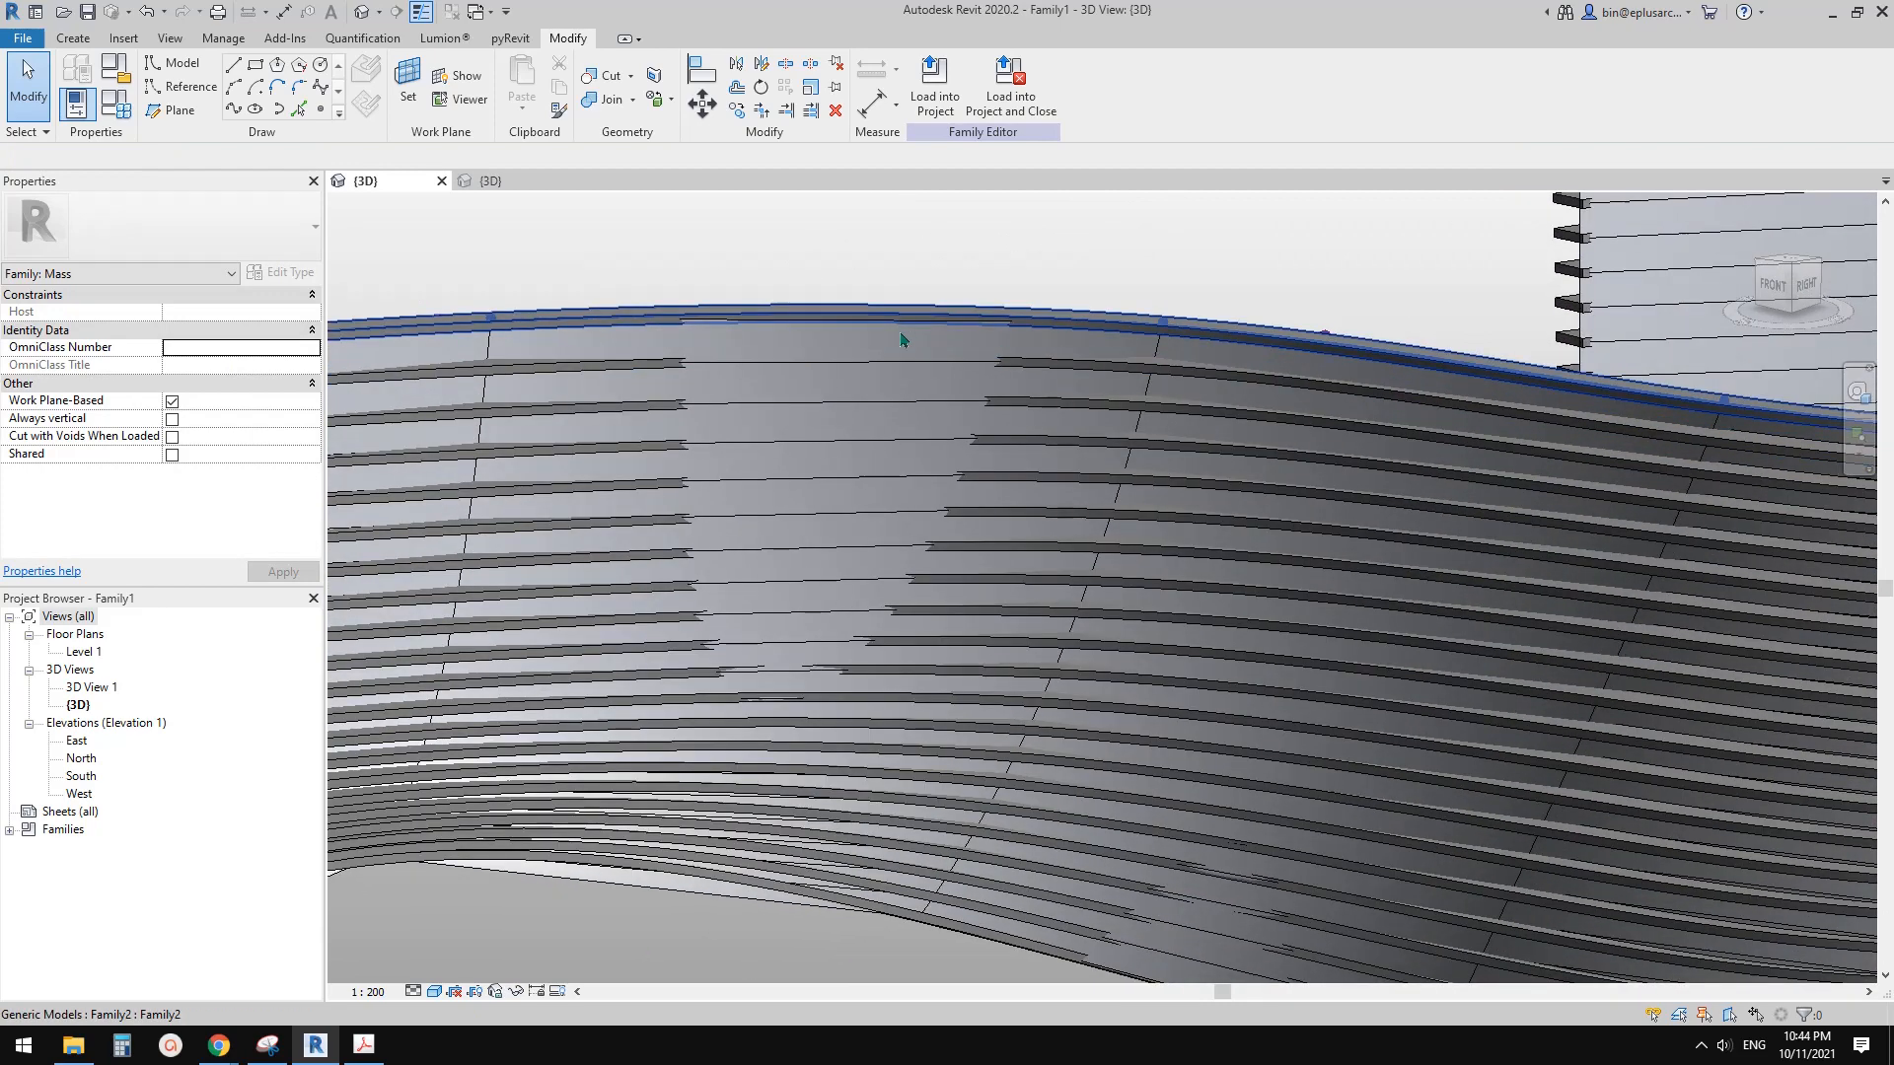
# Step: Set the divided surface's pattern to _No Pattern
pyautogui.click(902, 344)
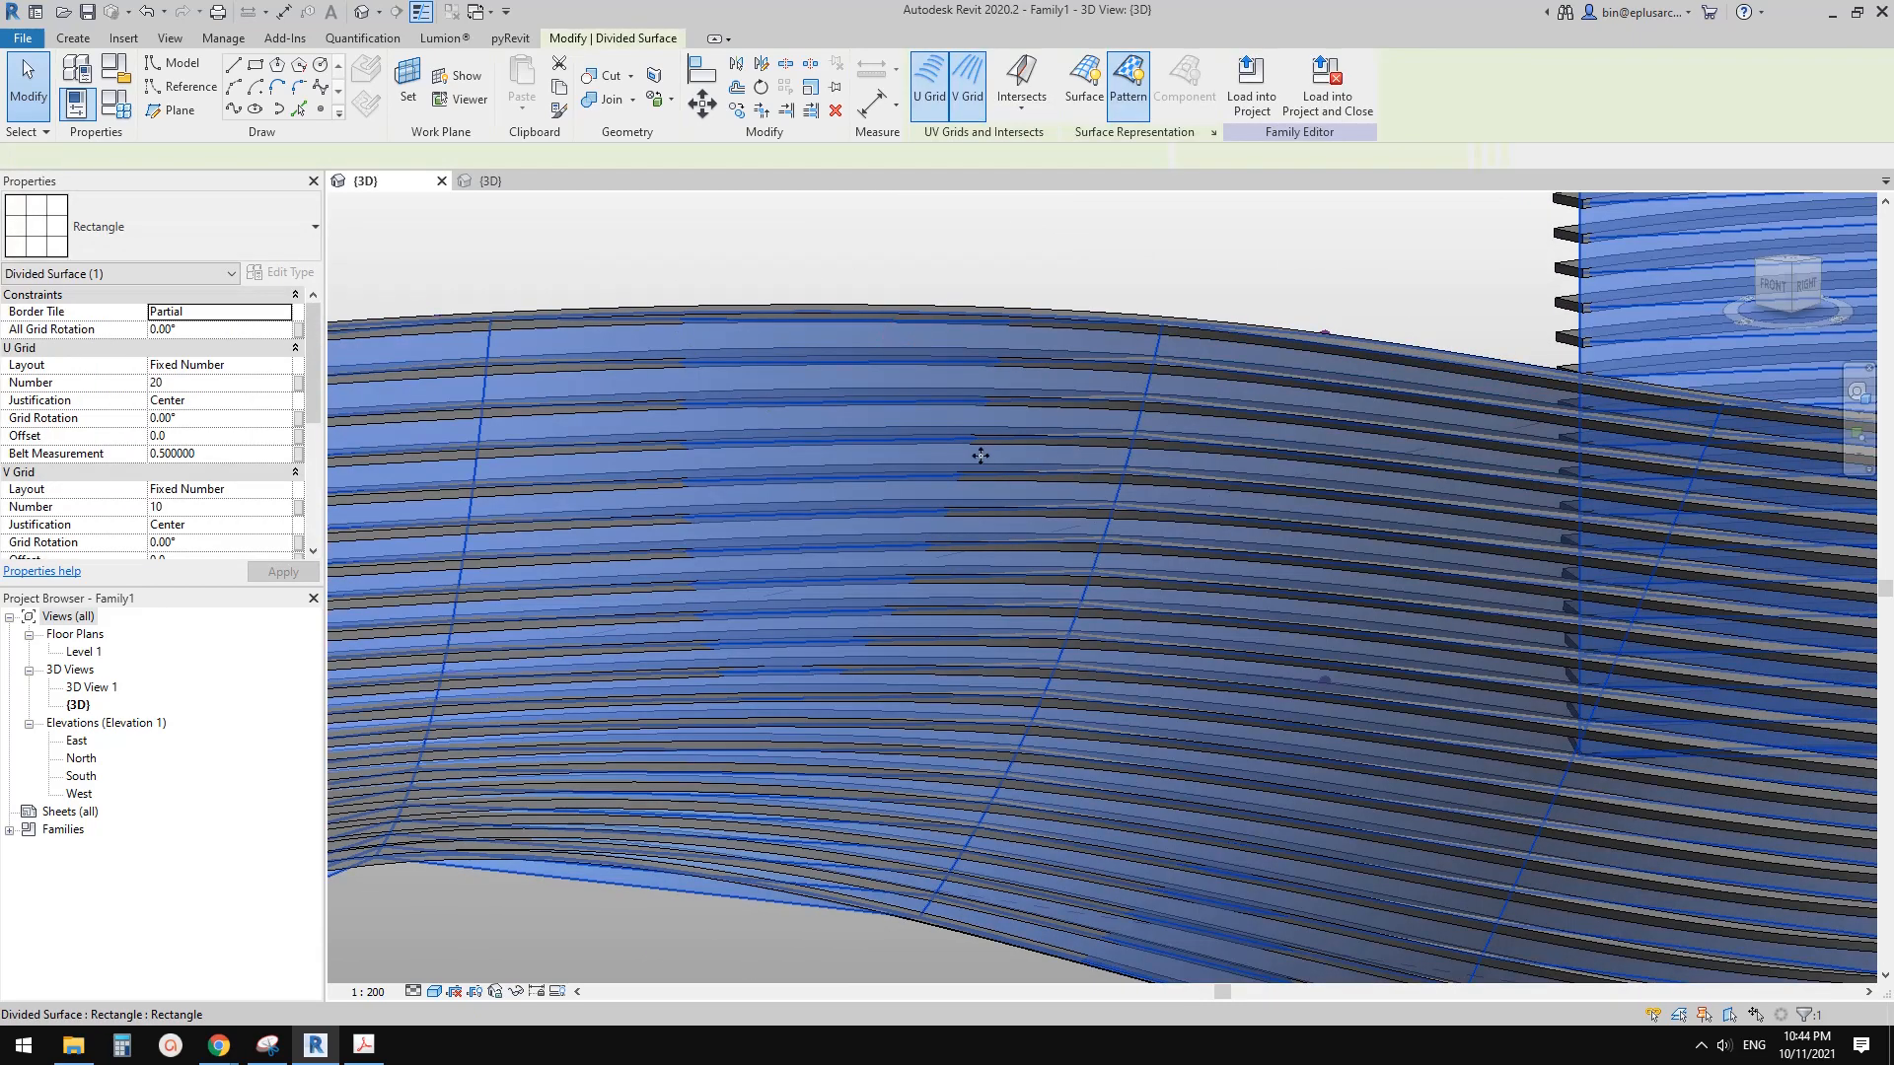
pyautogui.scroll(-3, 981, 449)
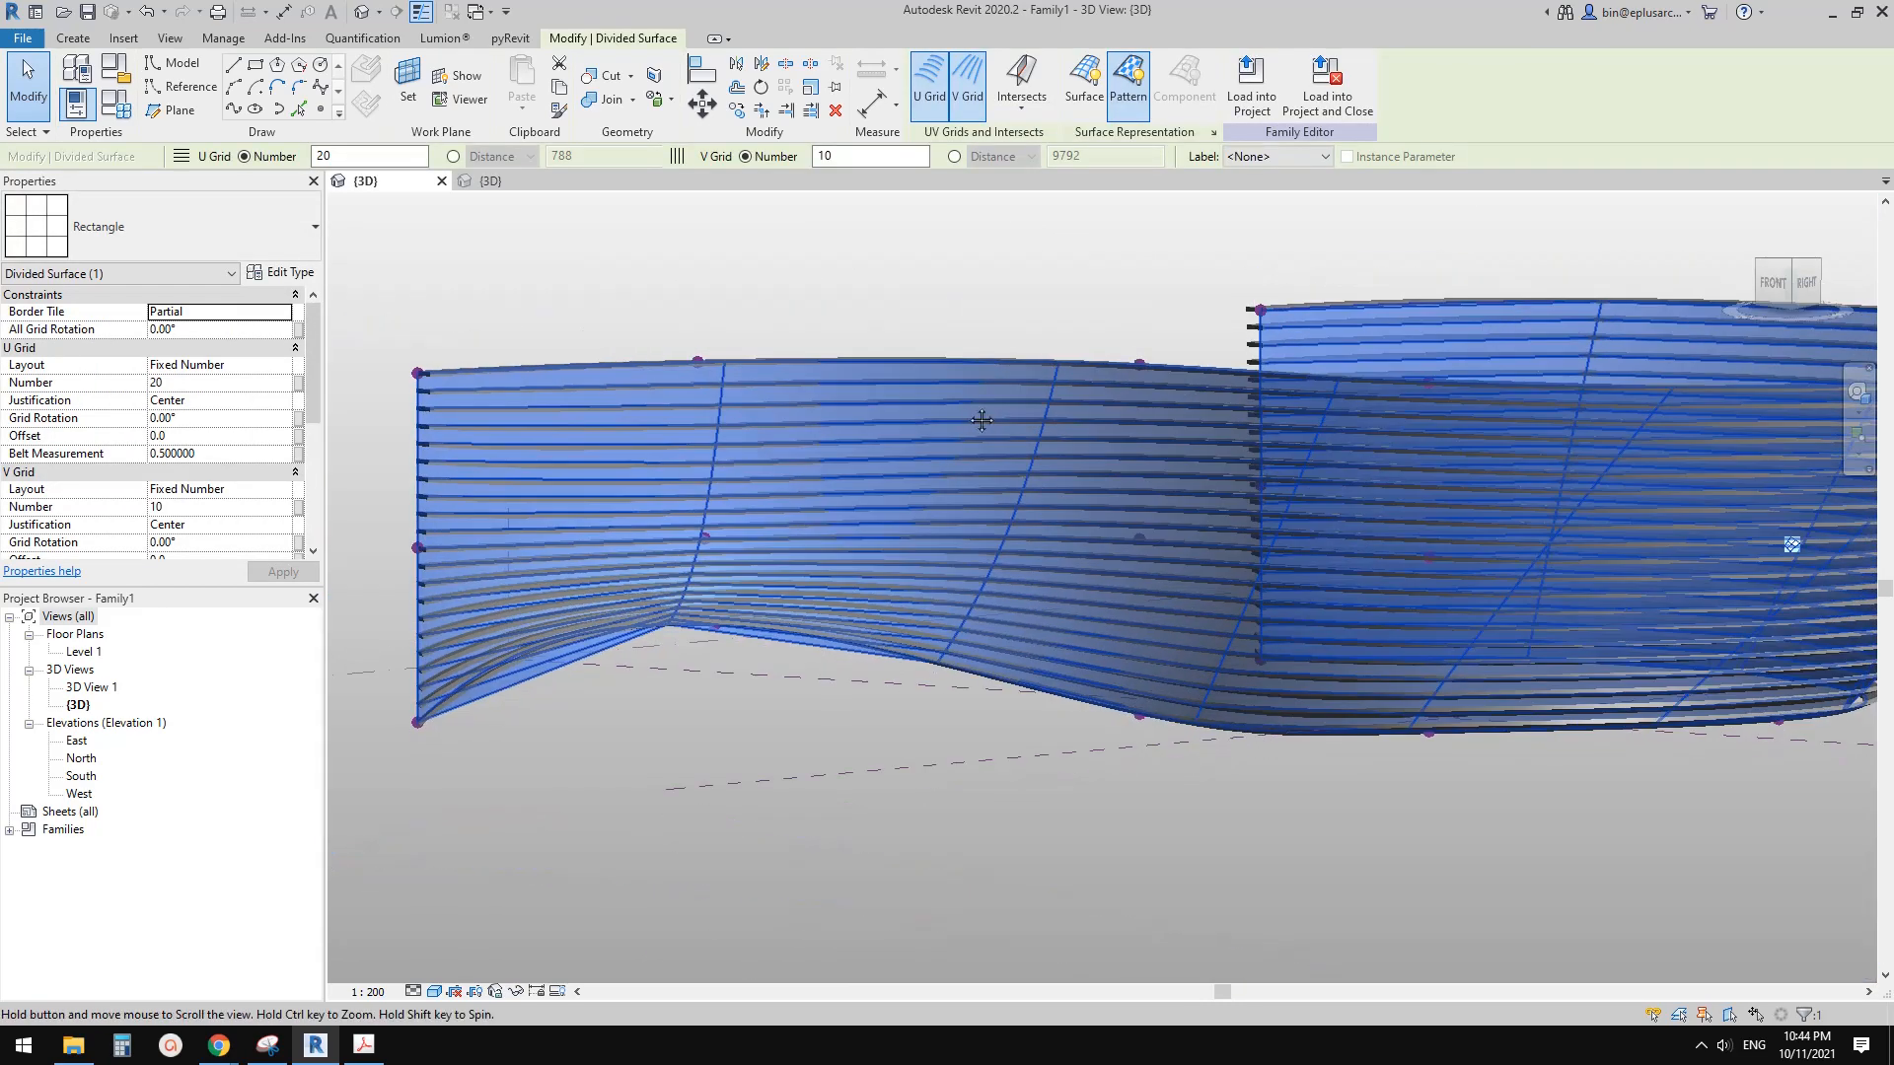
pyautogui.keyDown('shift'); pyautogui.moveTo(982, 420); pyautogui.dragTo(601, 467, button='middle'); pyautogui.keyUp('shift')
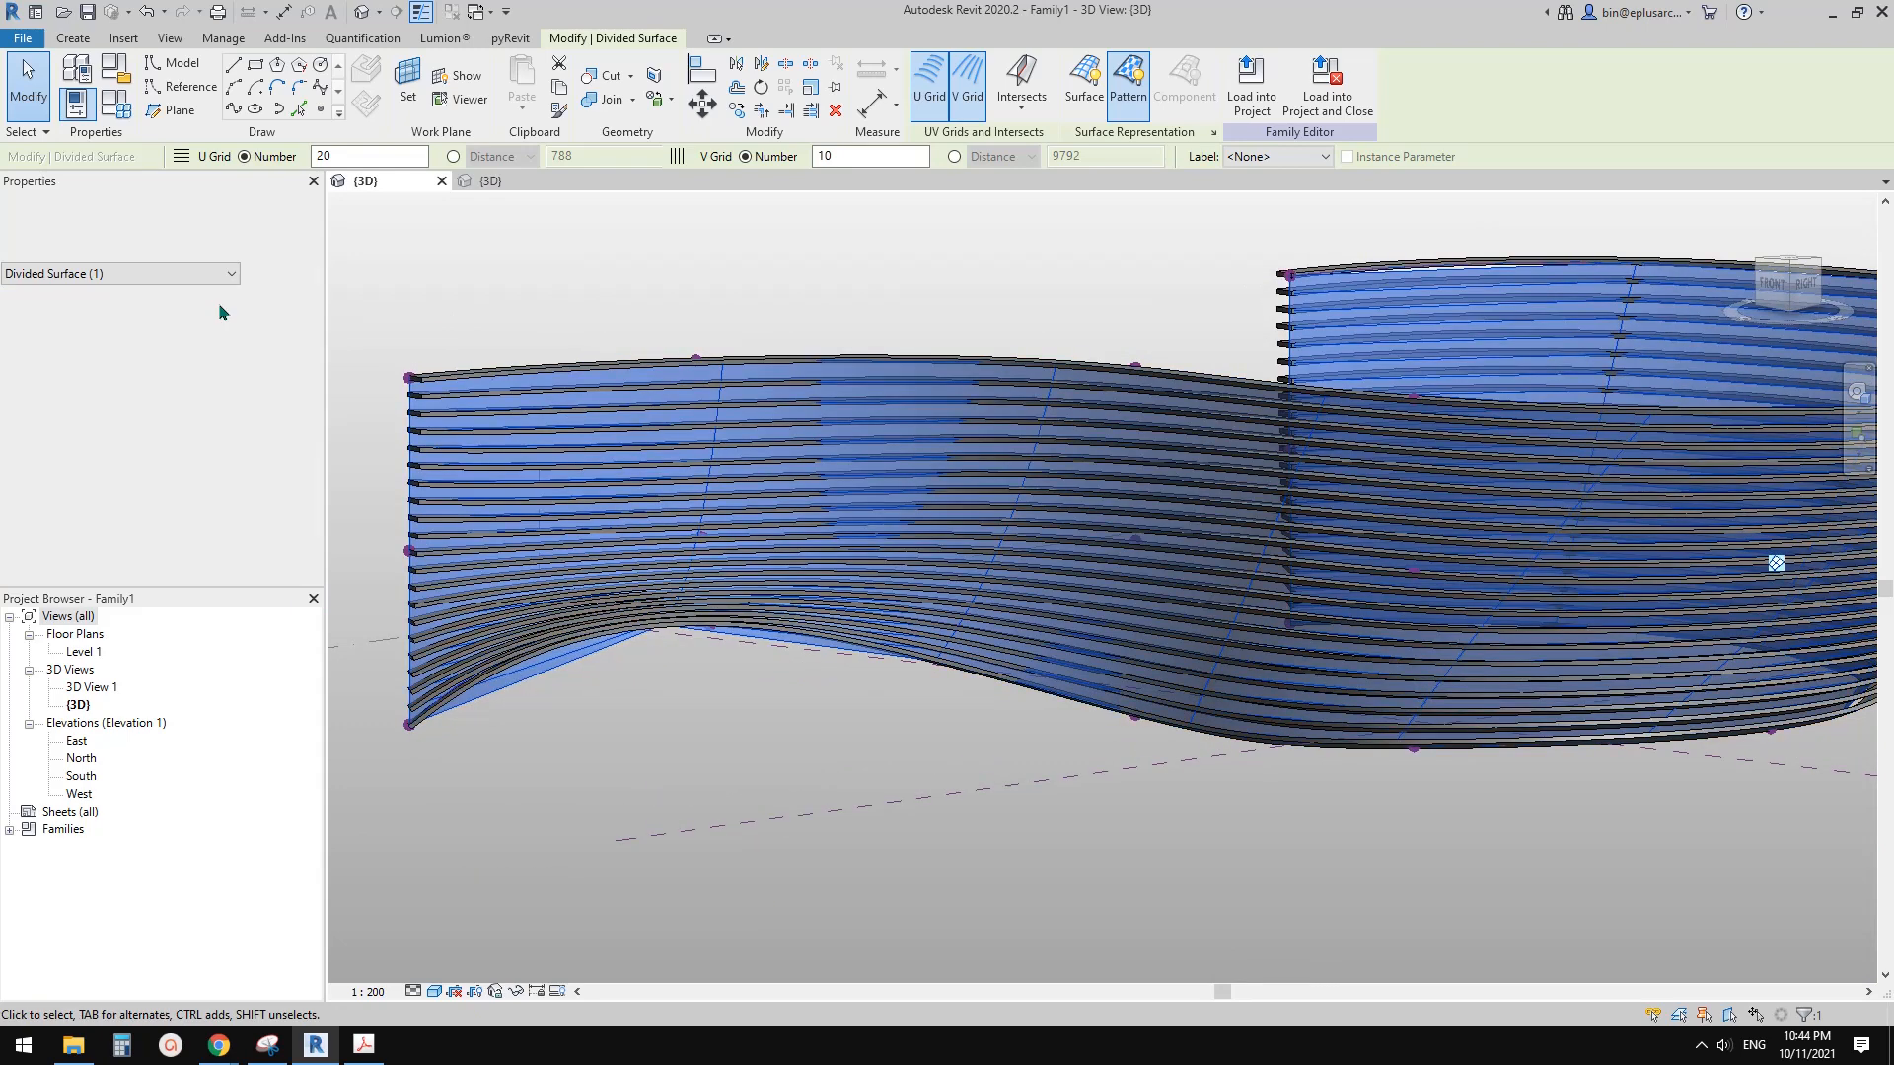
pyautogui.click(157, 227)
pyautogui.scroll(3, 163, 419)
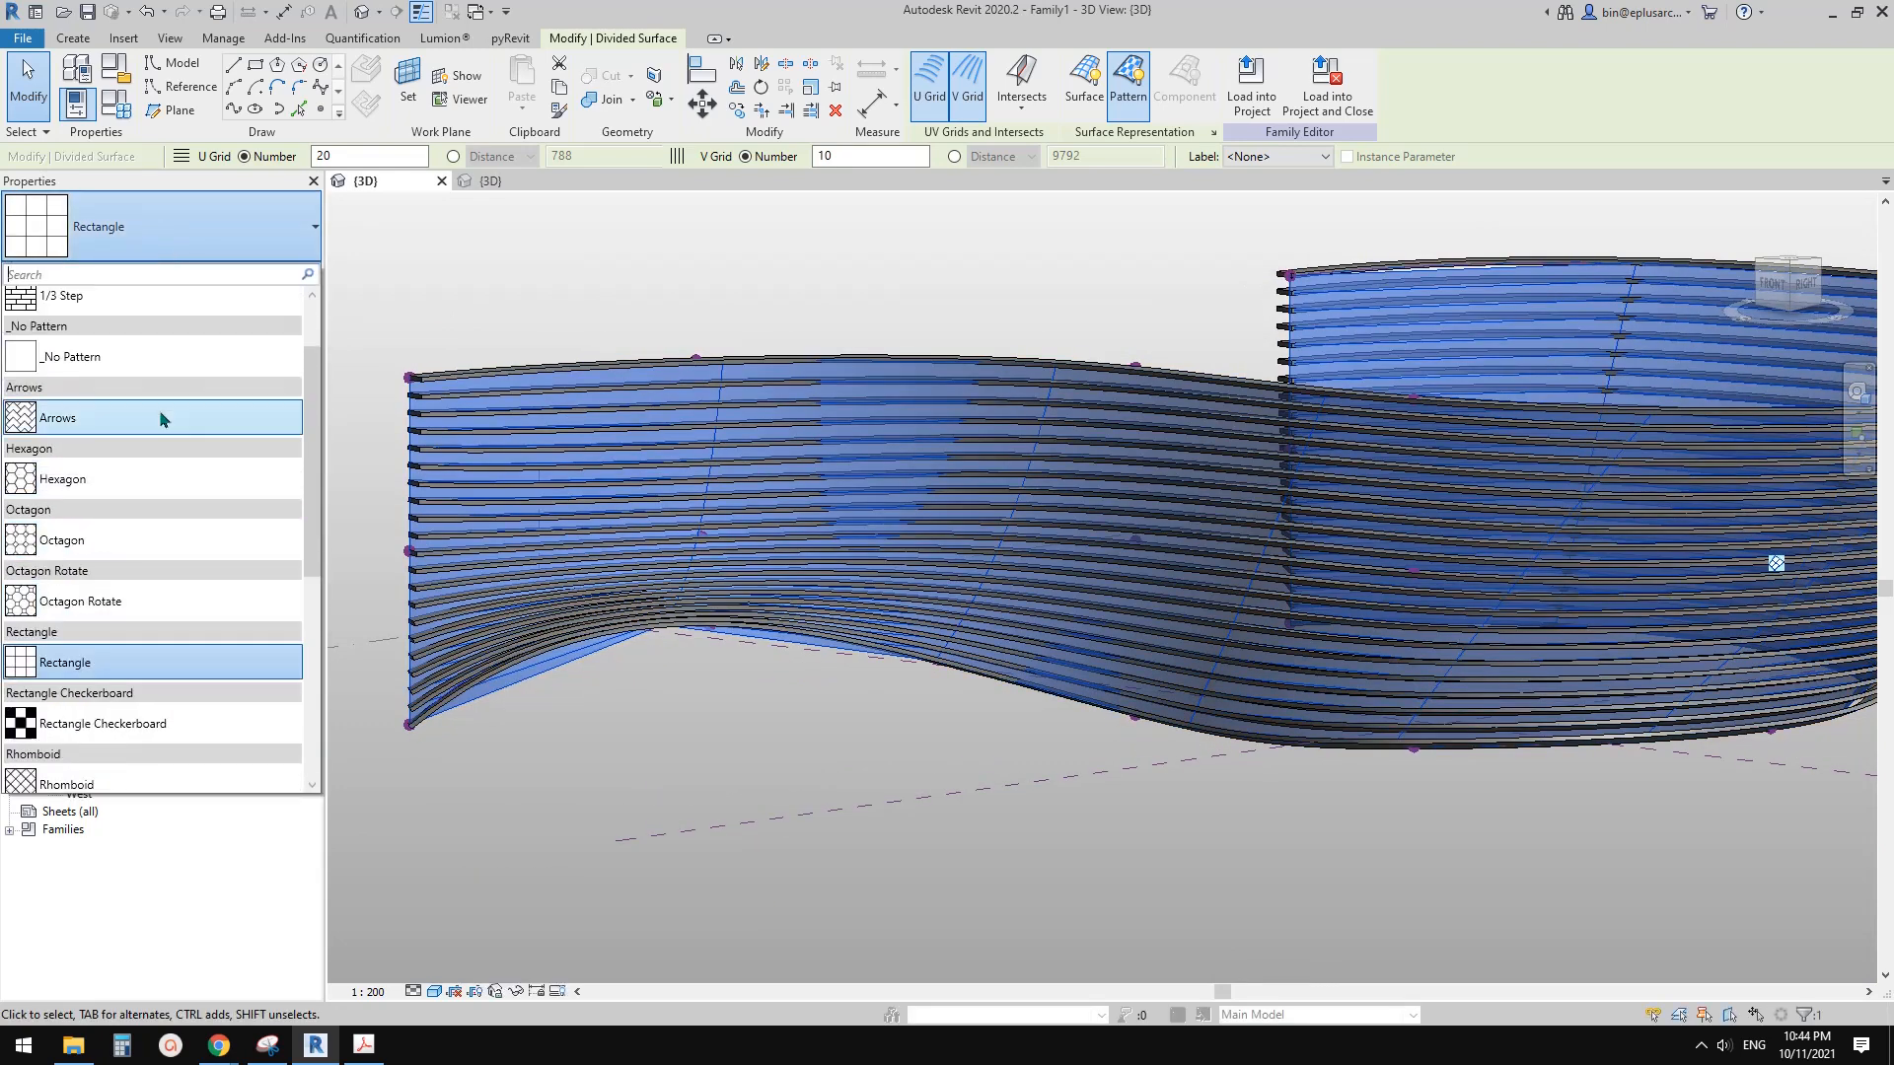
pyautogui.scroll(2, 163, 420)
pyautogui.click(53, 462)
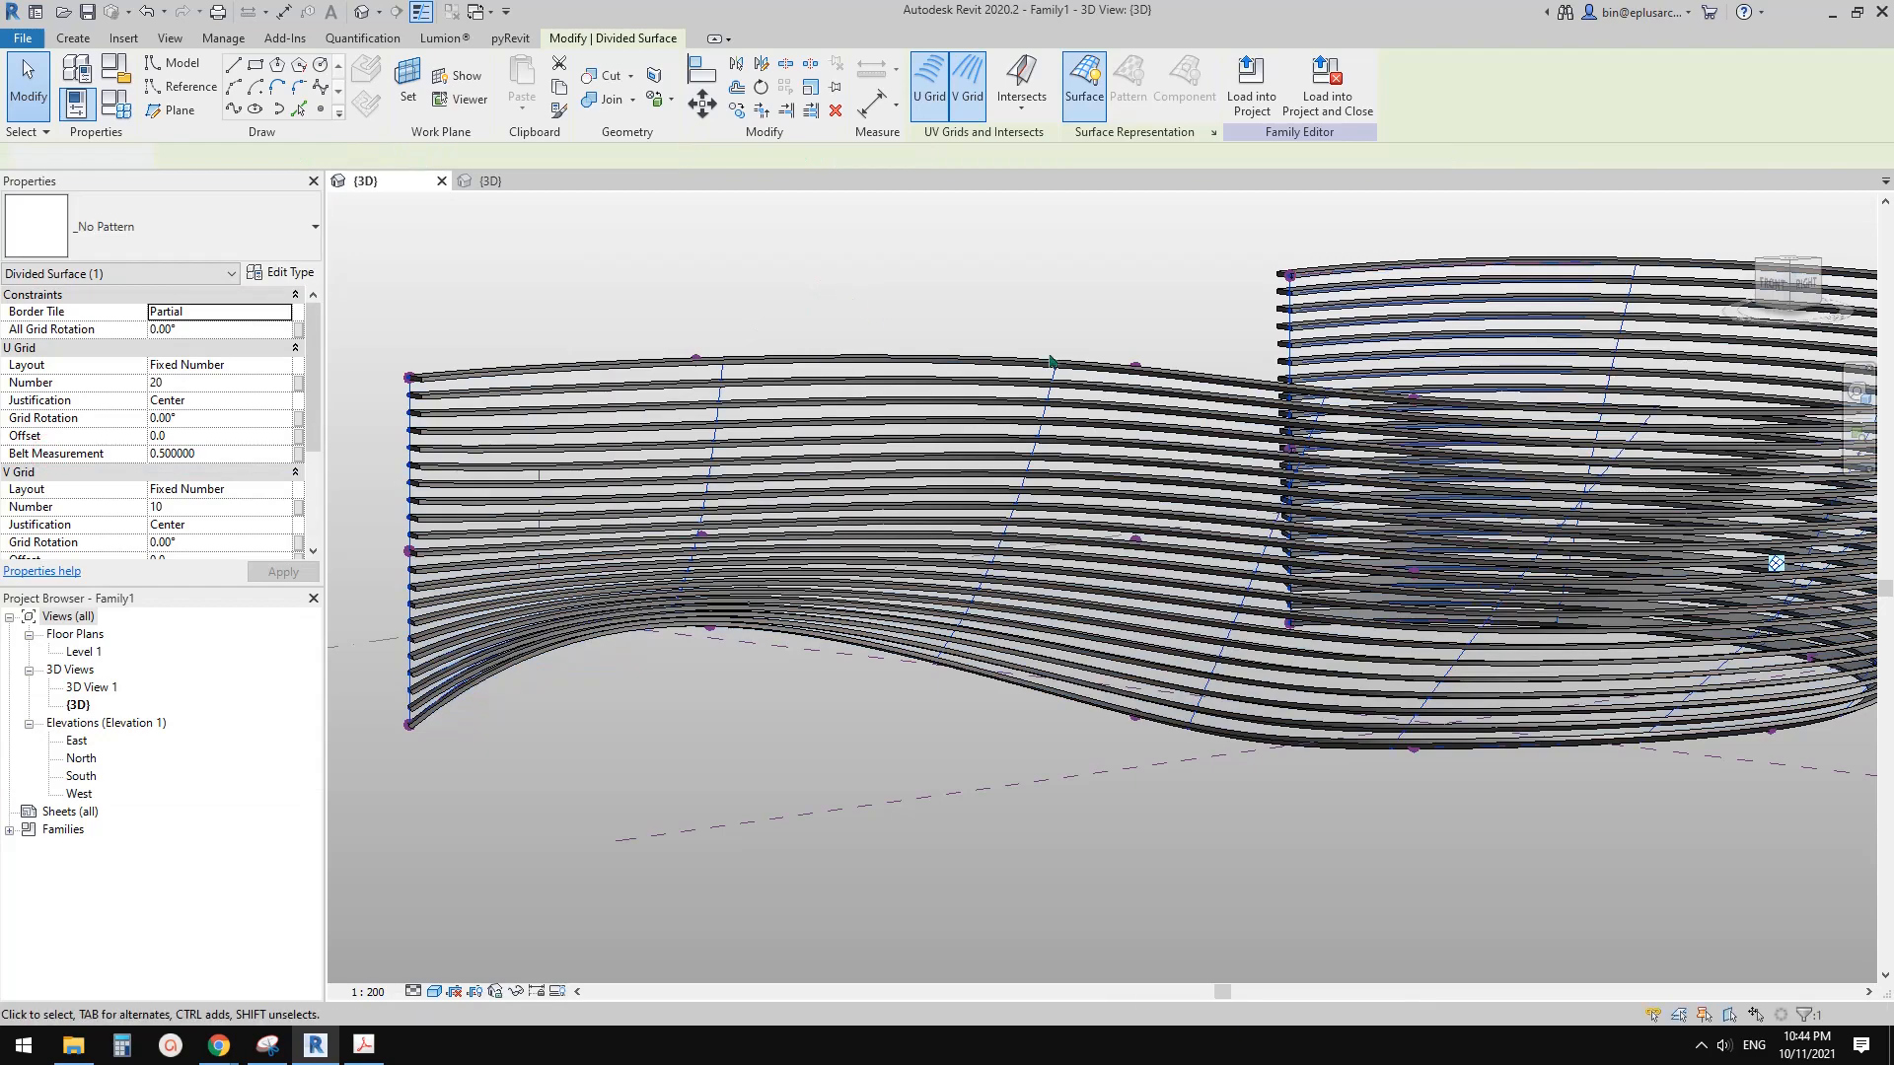
pyautogui.click(1054, 353)
# Step: Select every Family2 band from the uppermost one and temporarily hide them all, leaving the divided surface grid
pyautogui.scroll(-1, 1404, 406)
pyautogui.keyDown('shift'); pyautogui.moveTo(1404, 405); pyautogui.dragTo(1401, 344, button='middle'); pyautogui.keyUp('shift')
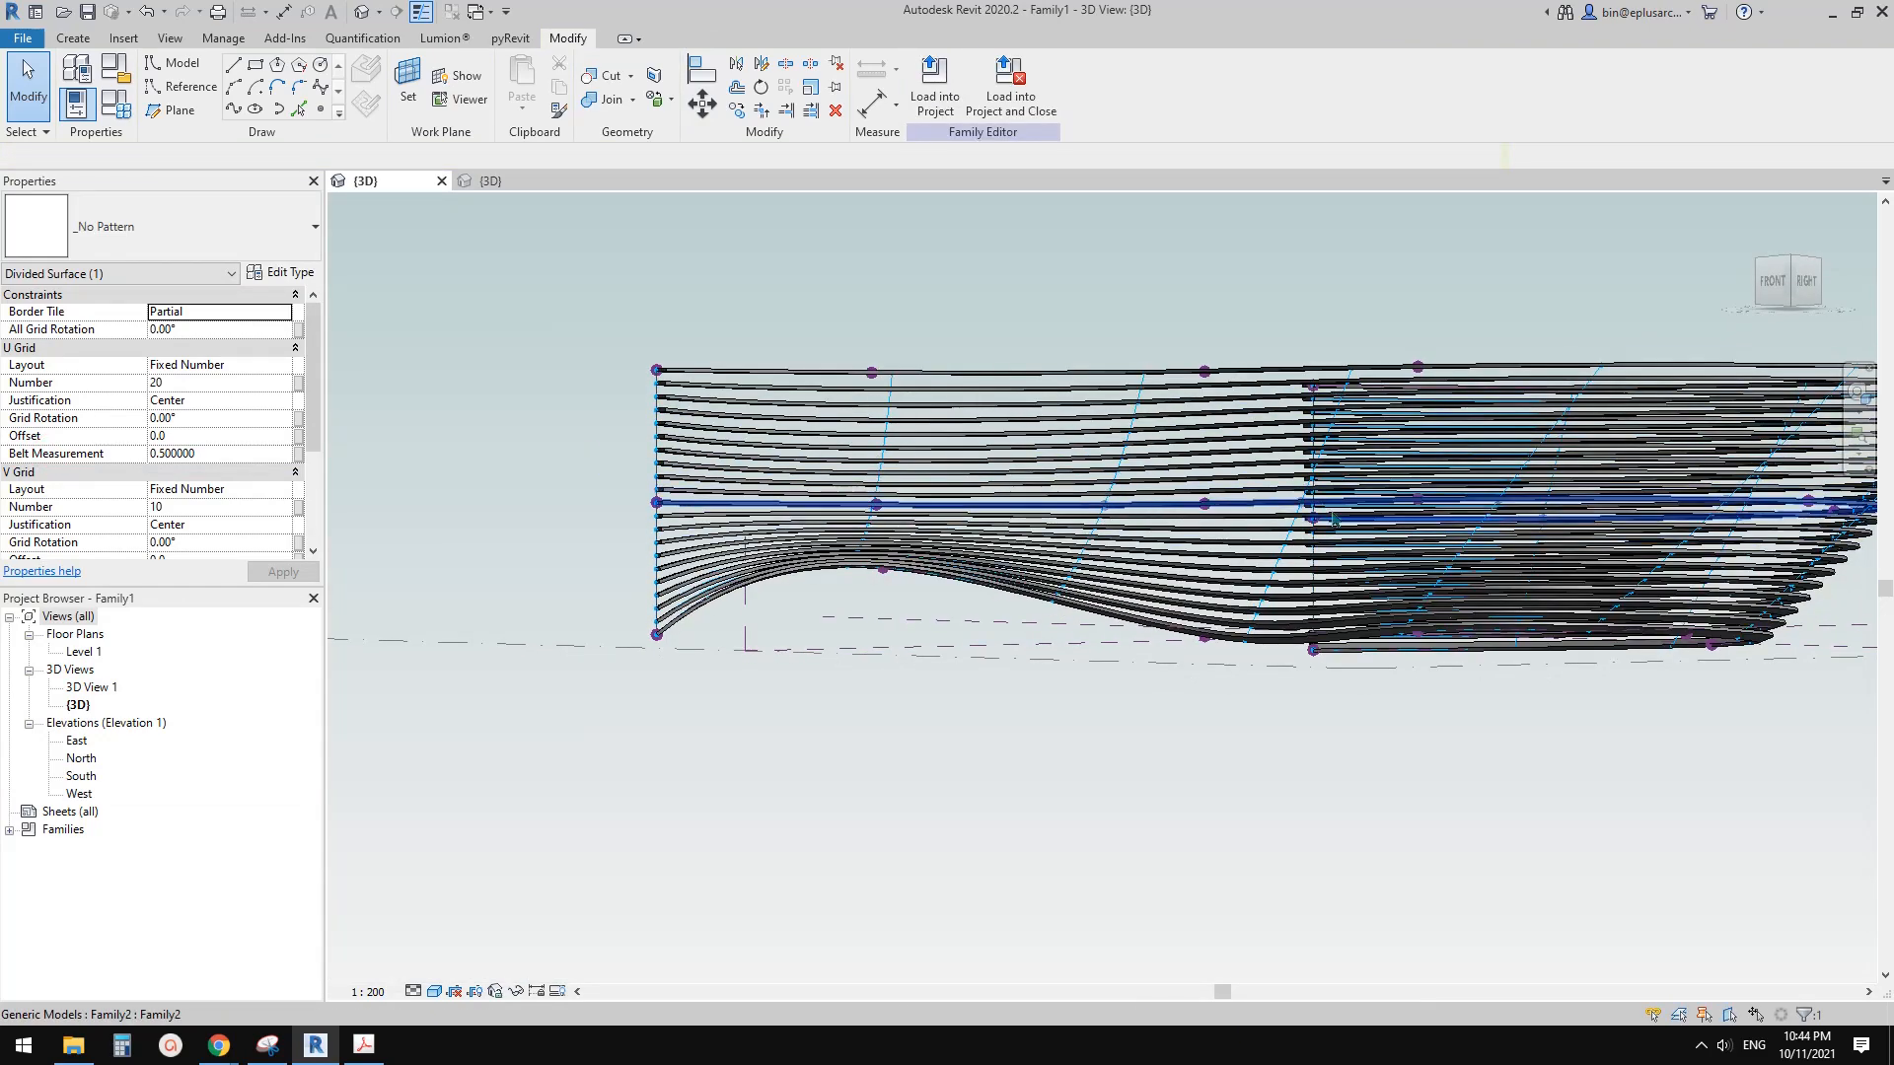
pyautogui.keyDown('shift'); pyautogui.moveTo(987, 433); pyautogui.dragTo(967, 568, button='middle'); pyautogui.keyUp('shift')
pyautogui.scroll(2, 971, 405)
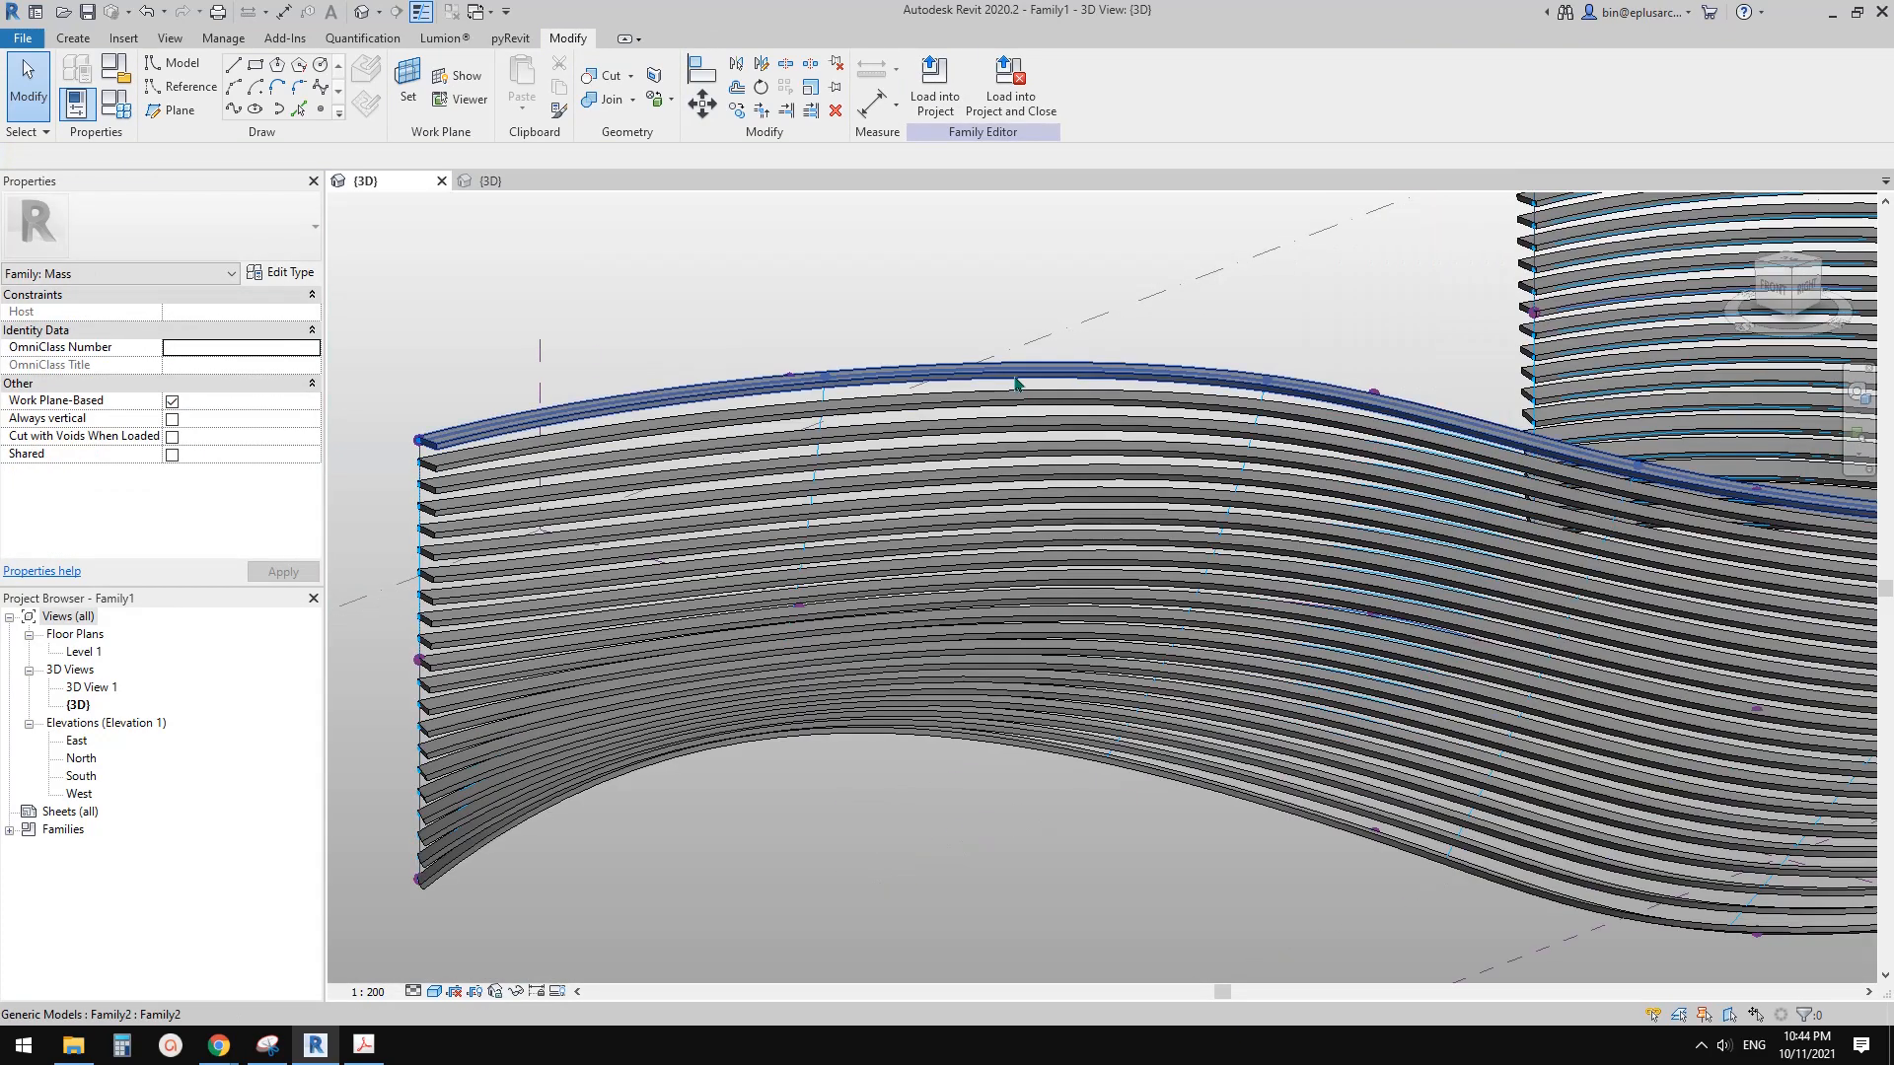
pyautogui.click(1016, 378)
pyautogui.press('s')
pyautogui.press('a')
pyautogui.moveTo(1056, 300); pyautogui.dragTo(1022, 309, button='middle')
pyautogui.press('h')
pyautogui.press('h')
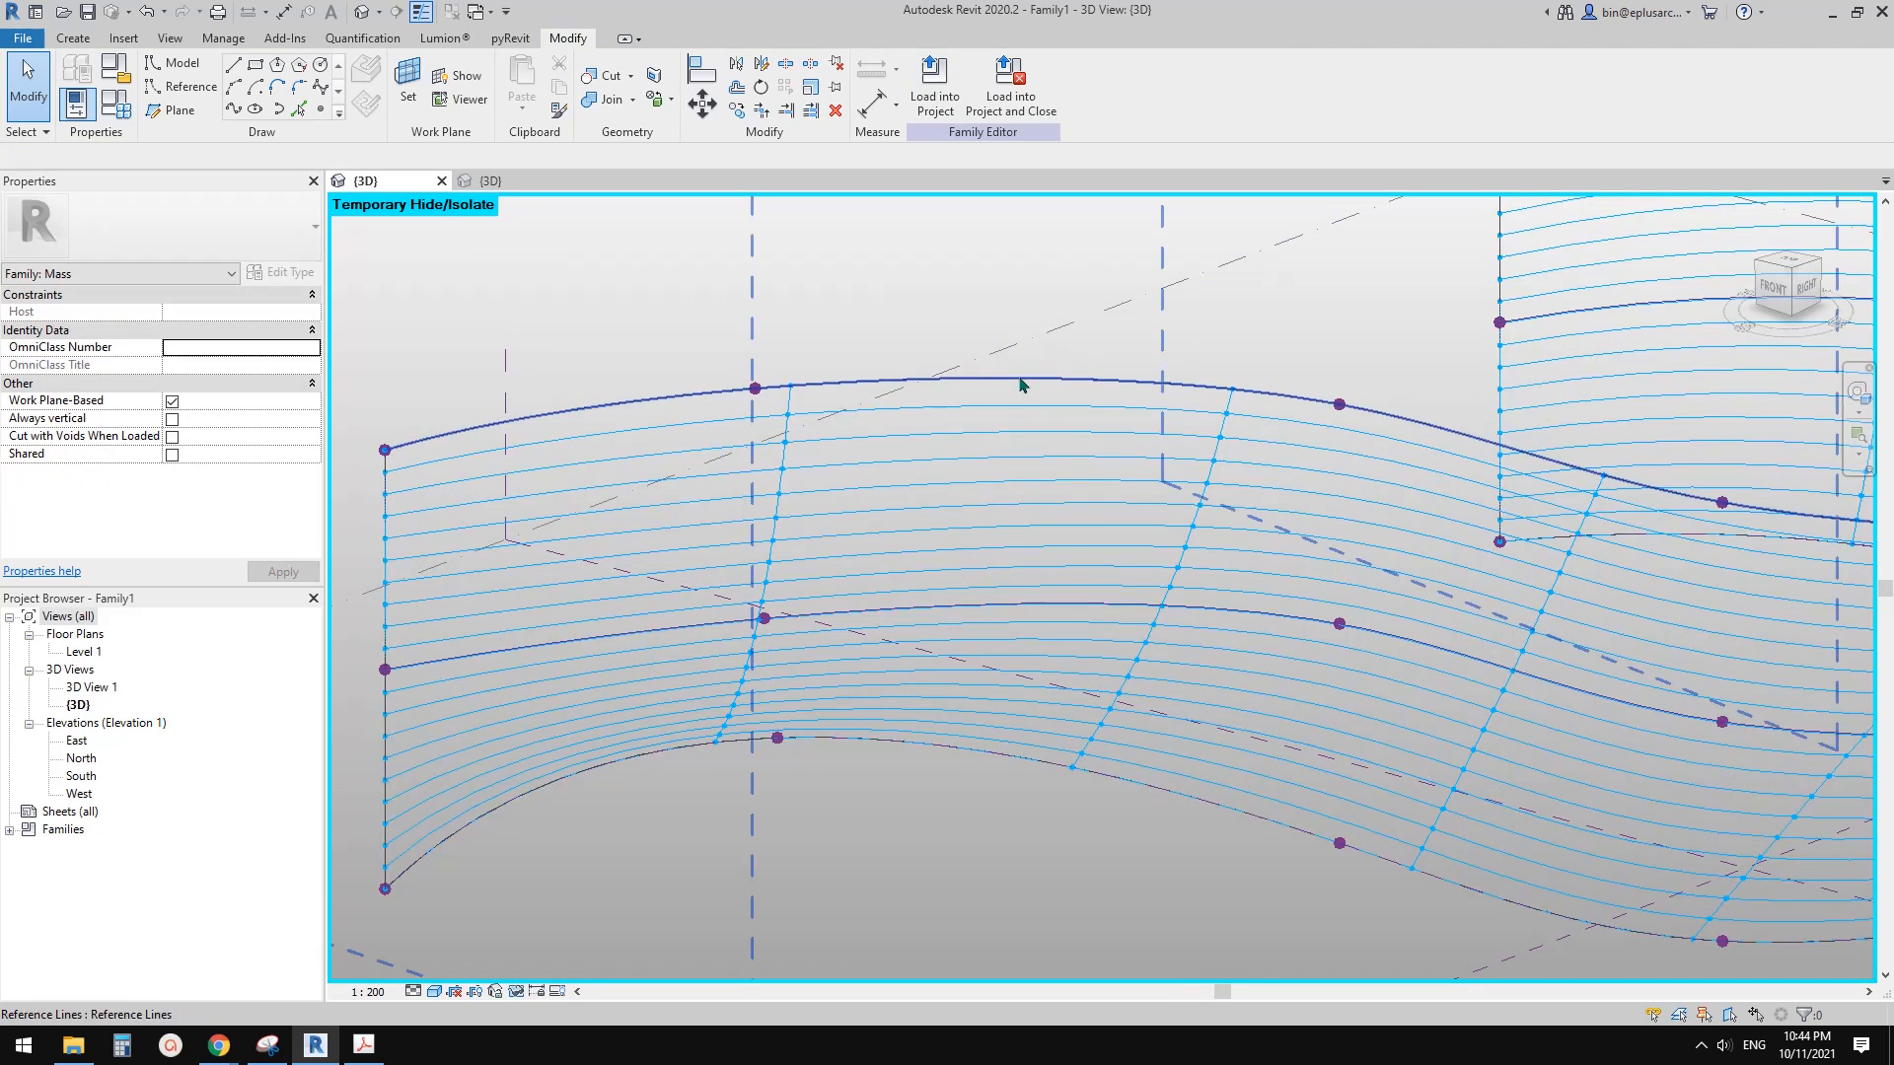
# Step: Temporarily hide the divided surface on the wavy facade, leaving only its reference lines
pyautogui.click(1022, 394)
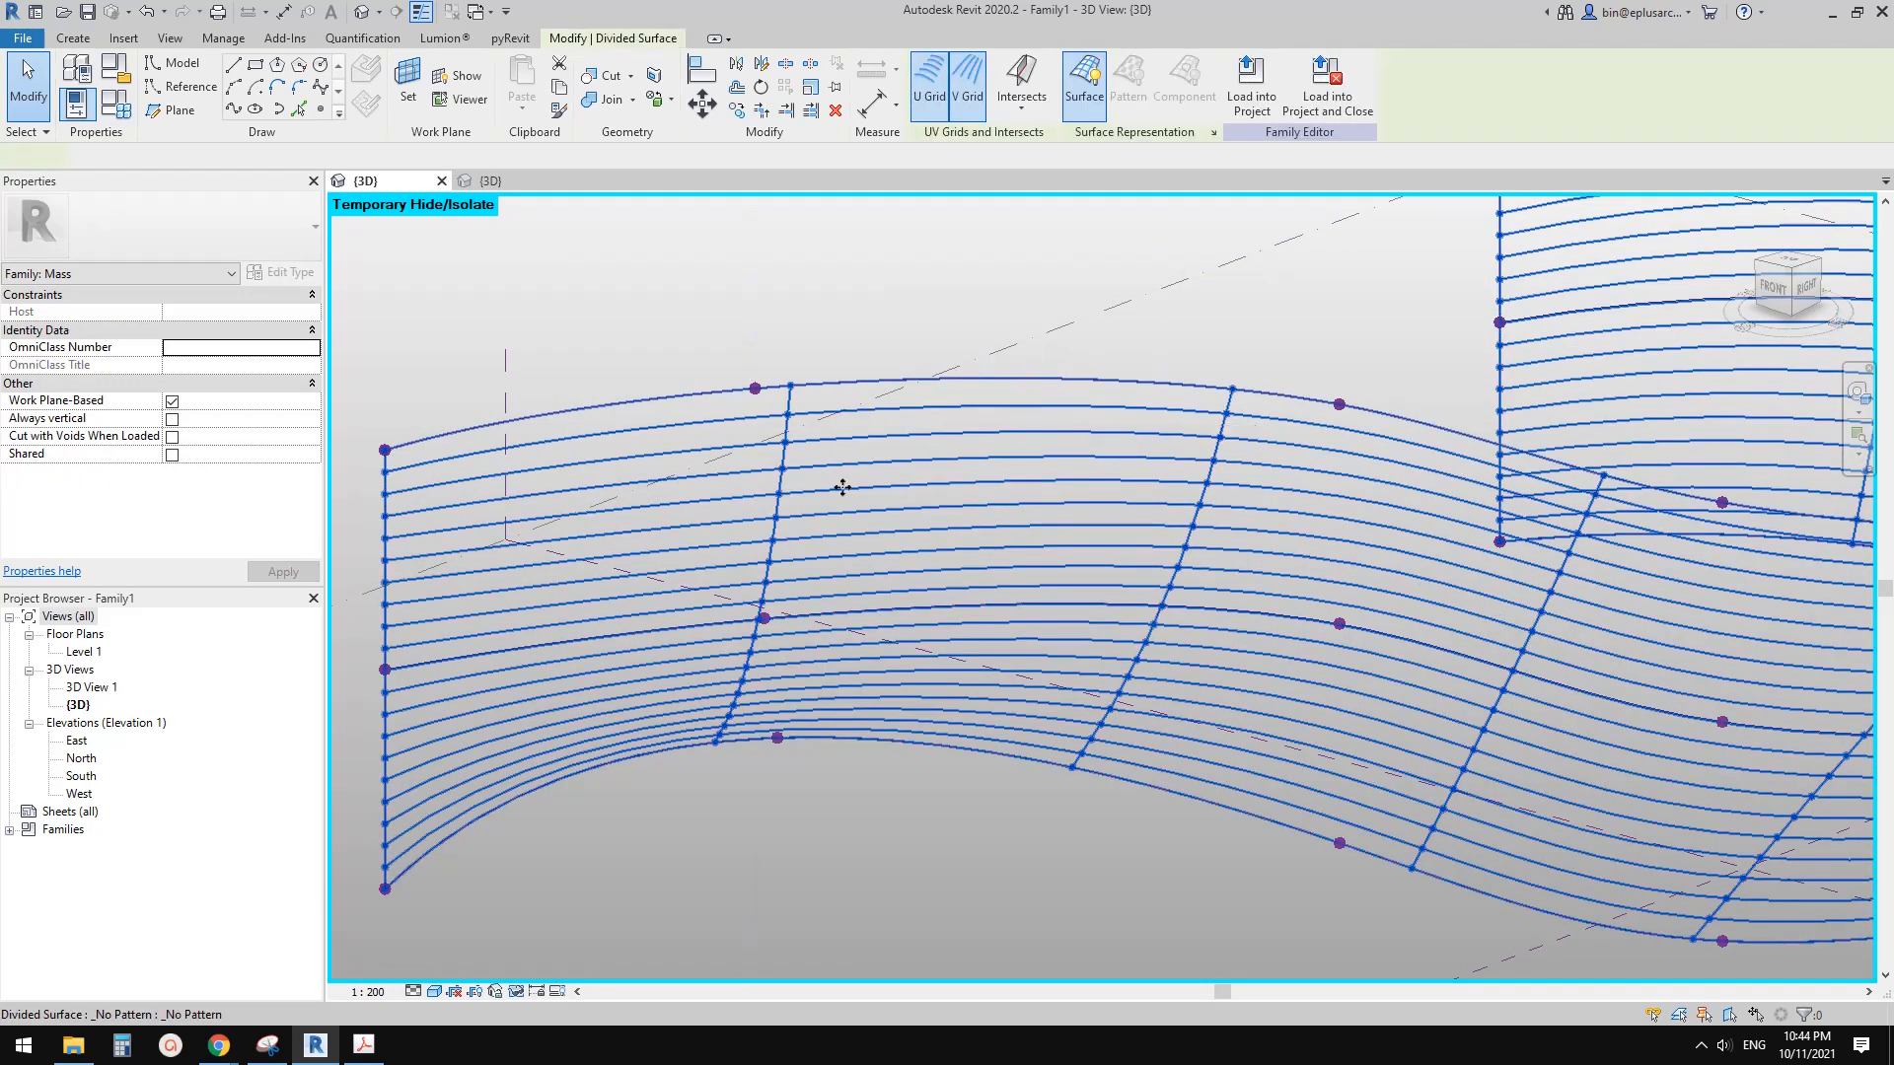
pyautogui.moveTo(949, 489); pyautogui.dragTo(926, 494, button='middle')
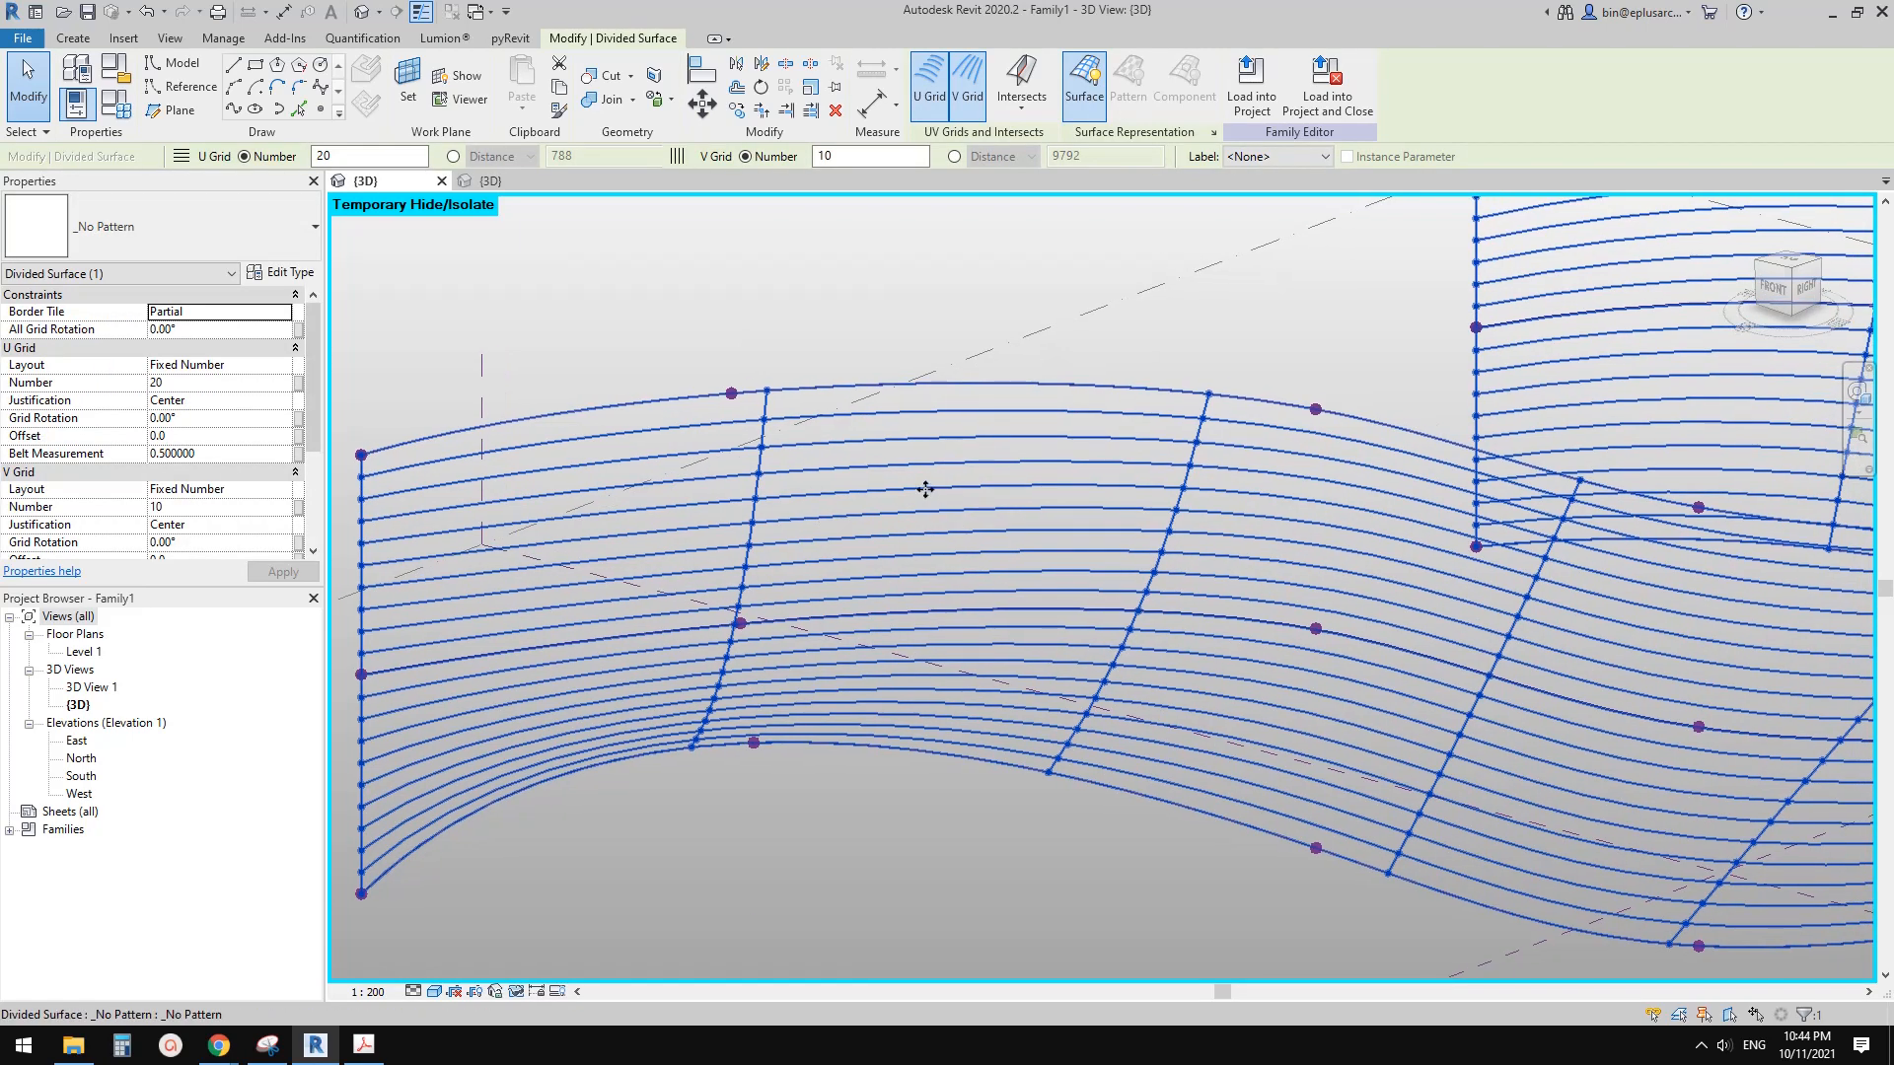
pyautogui.press('h')
pyautogui.press('c')
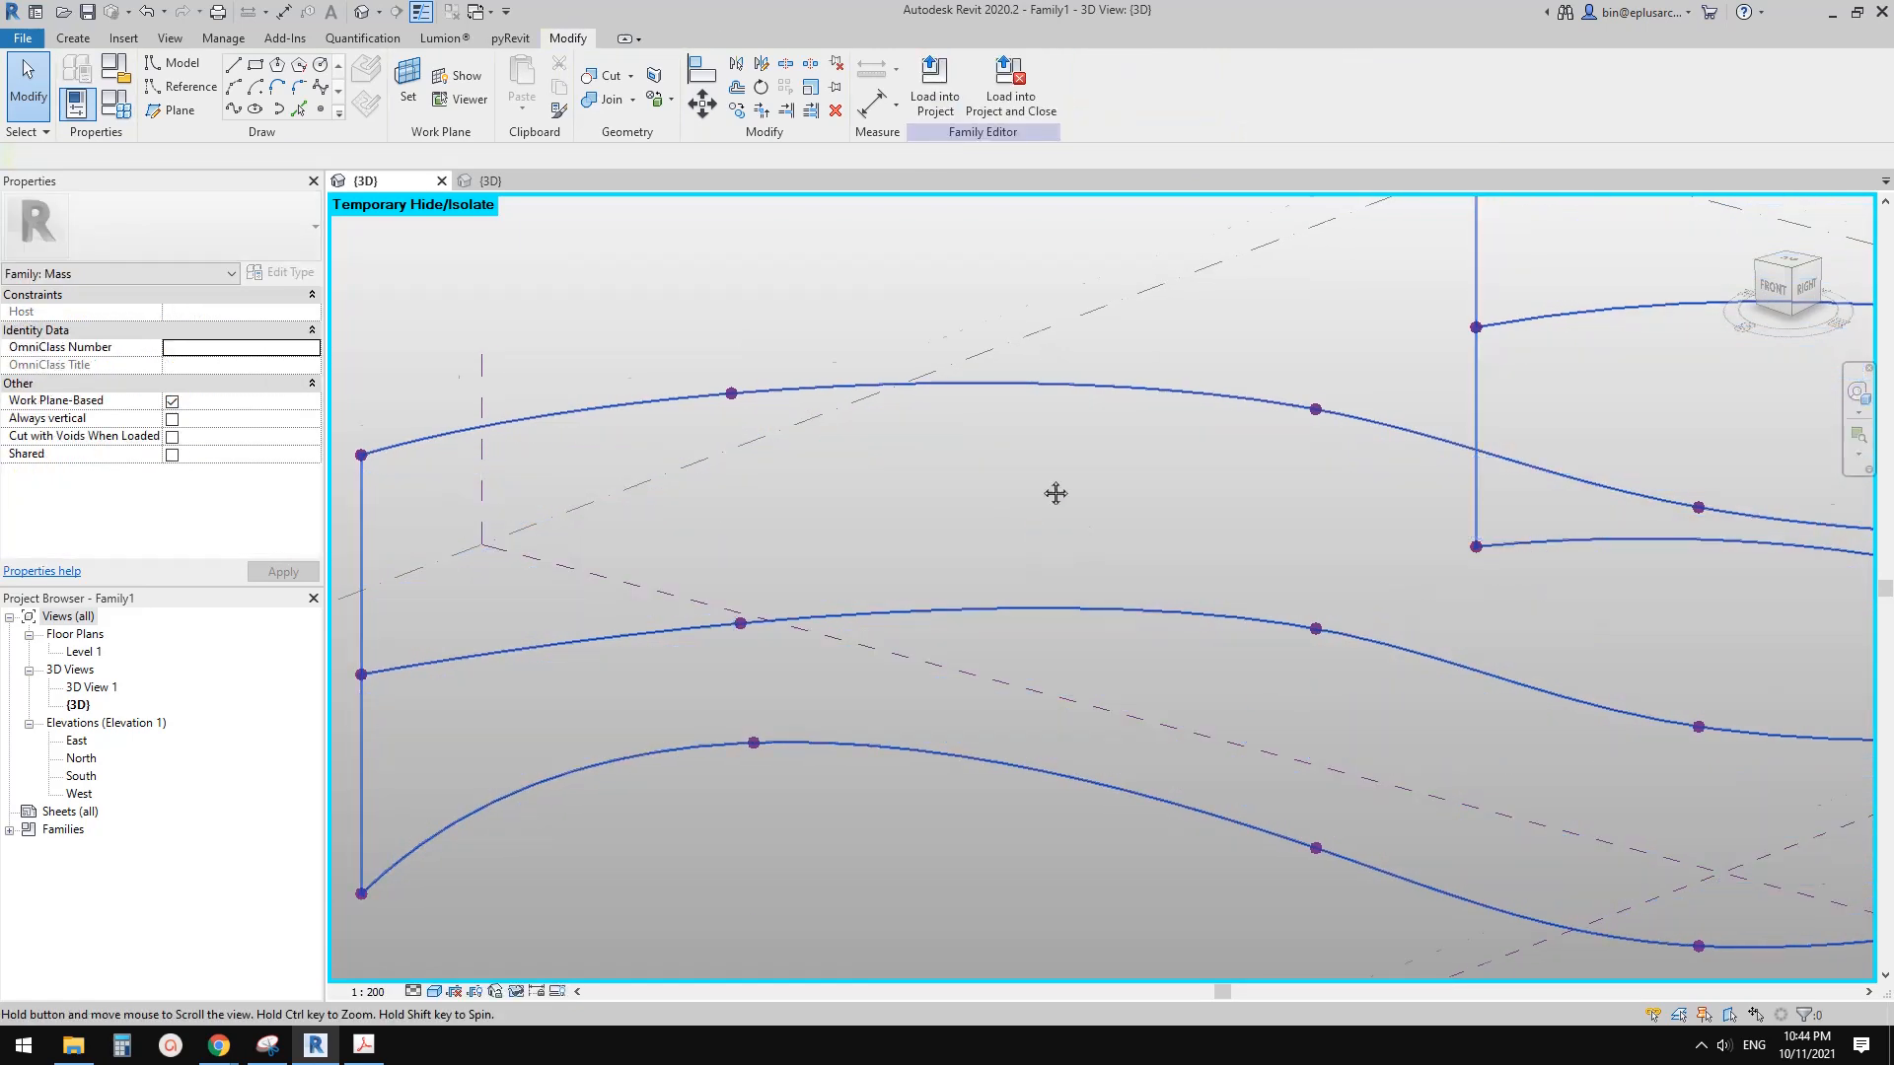
pyautogui.moveTo(1080, 446); pyautogui.dragTo(1153, 444, button='middle')
pyautogui.click(1034, 332)
pyautogui.scroll(-2, 1032, 389)
pyautogui.press('Escape')
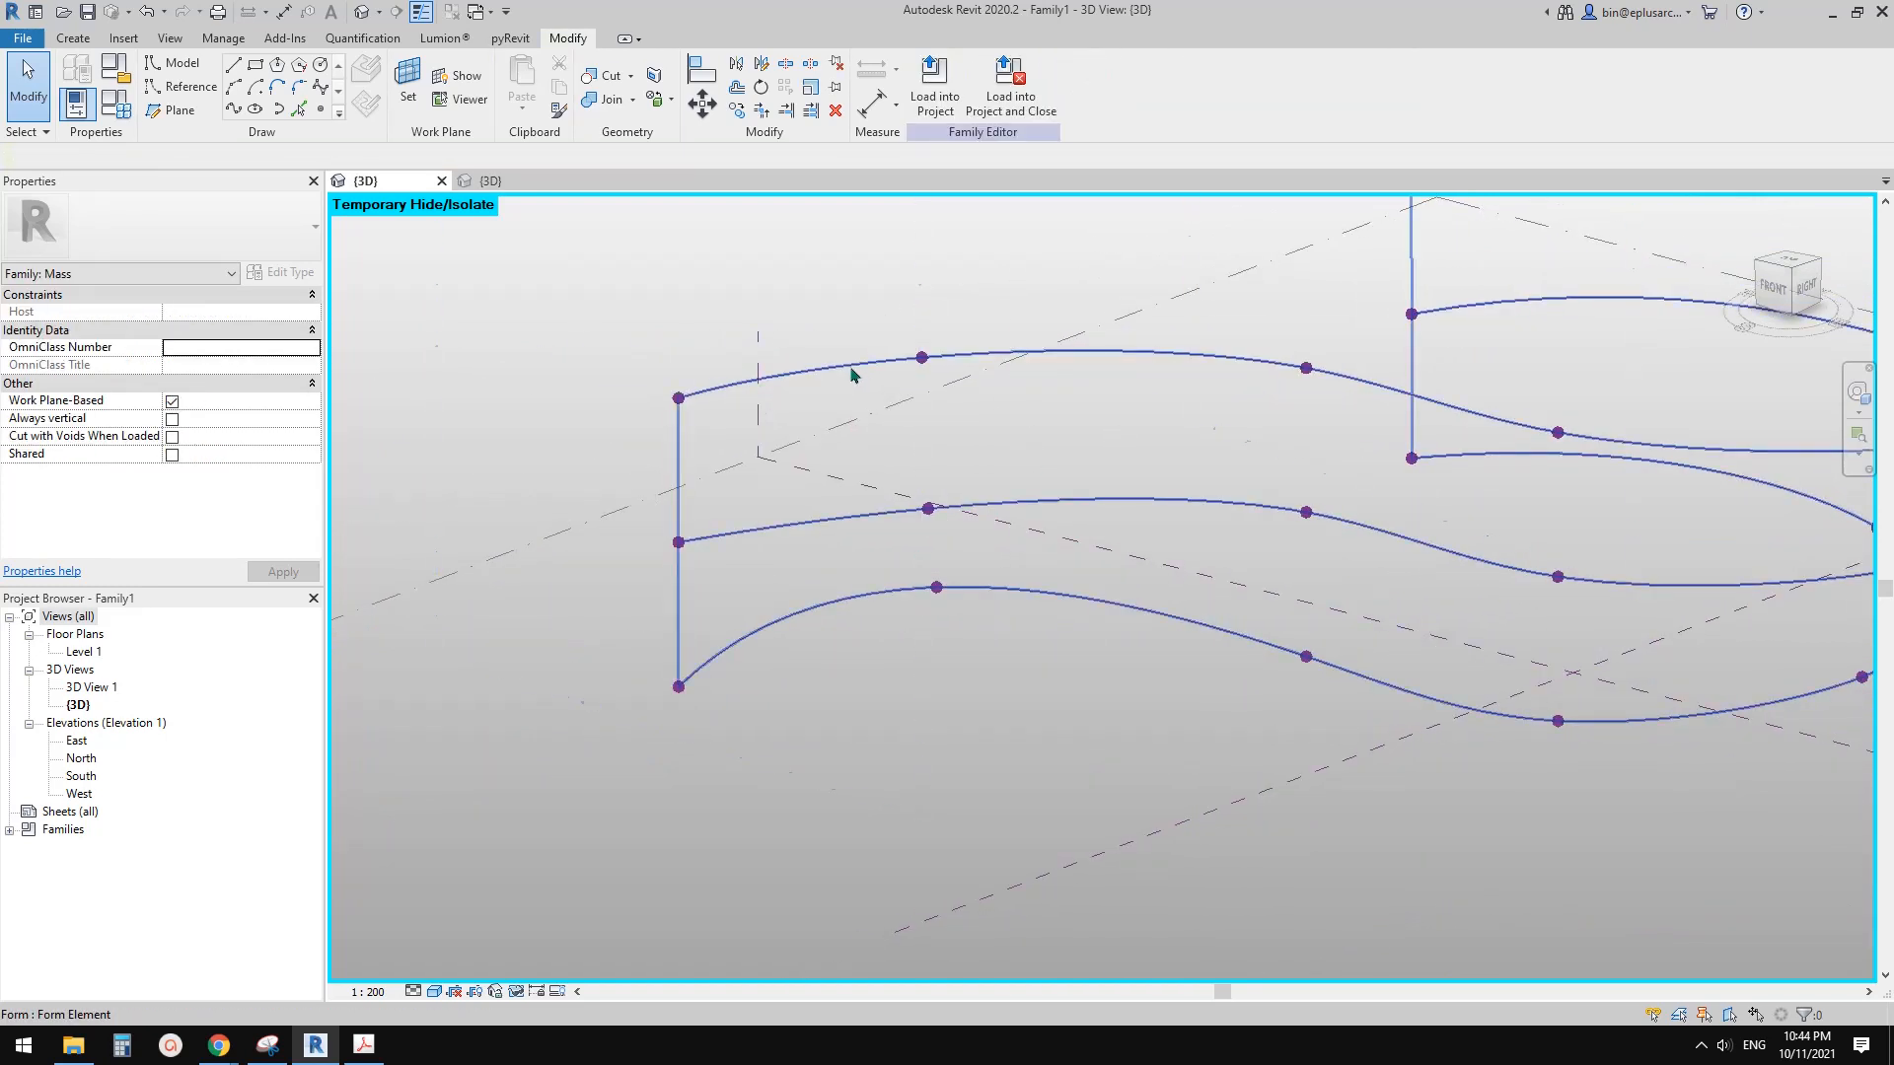
# Step: Create a surface form through the upper, middle and lower curved reference lines
pyautogui.press('Tab')
pyautogui.click(849, 372)
pyautogui.scroll(-2, 808, 414)
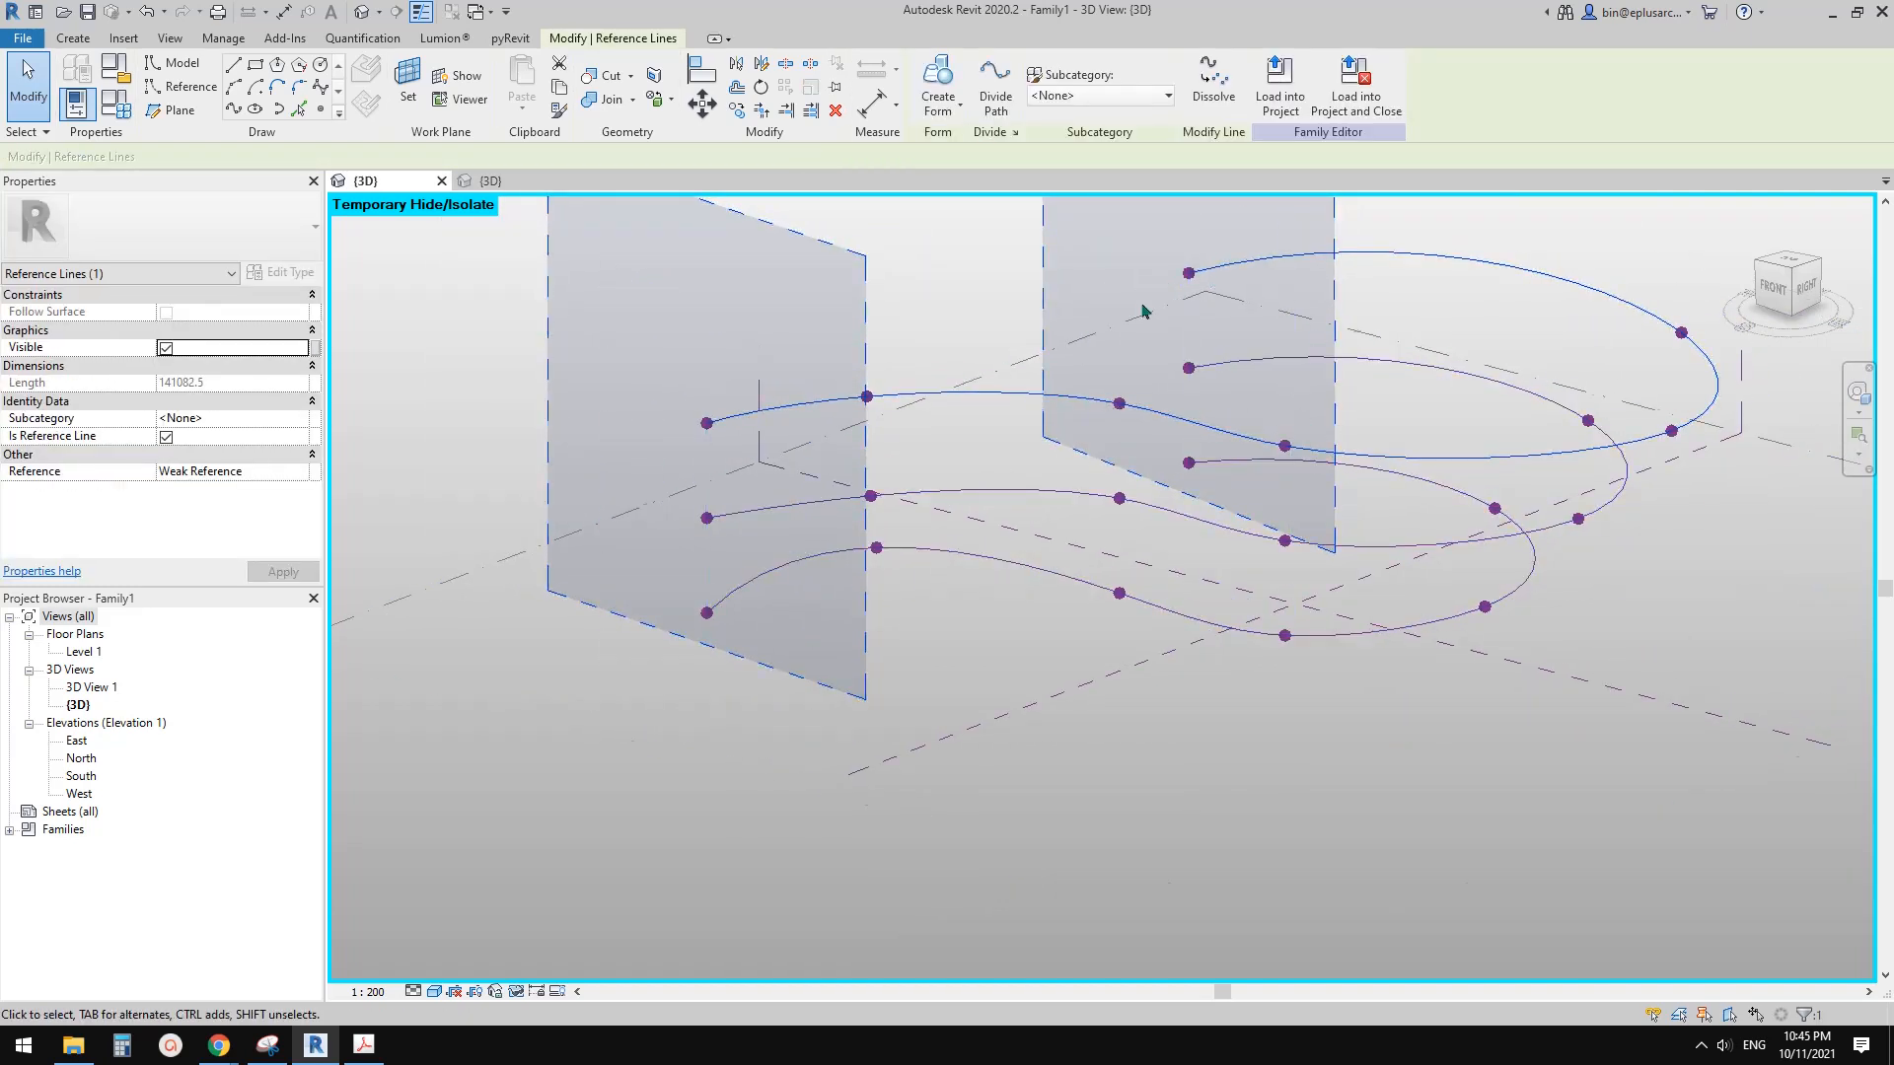
pyautogui.click(969, 490)
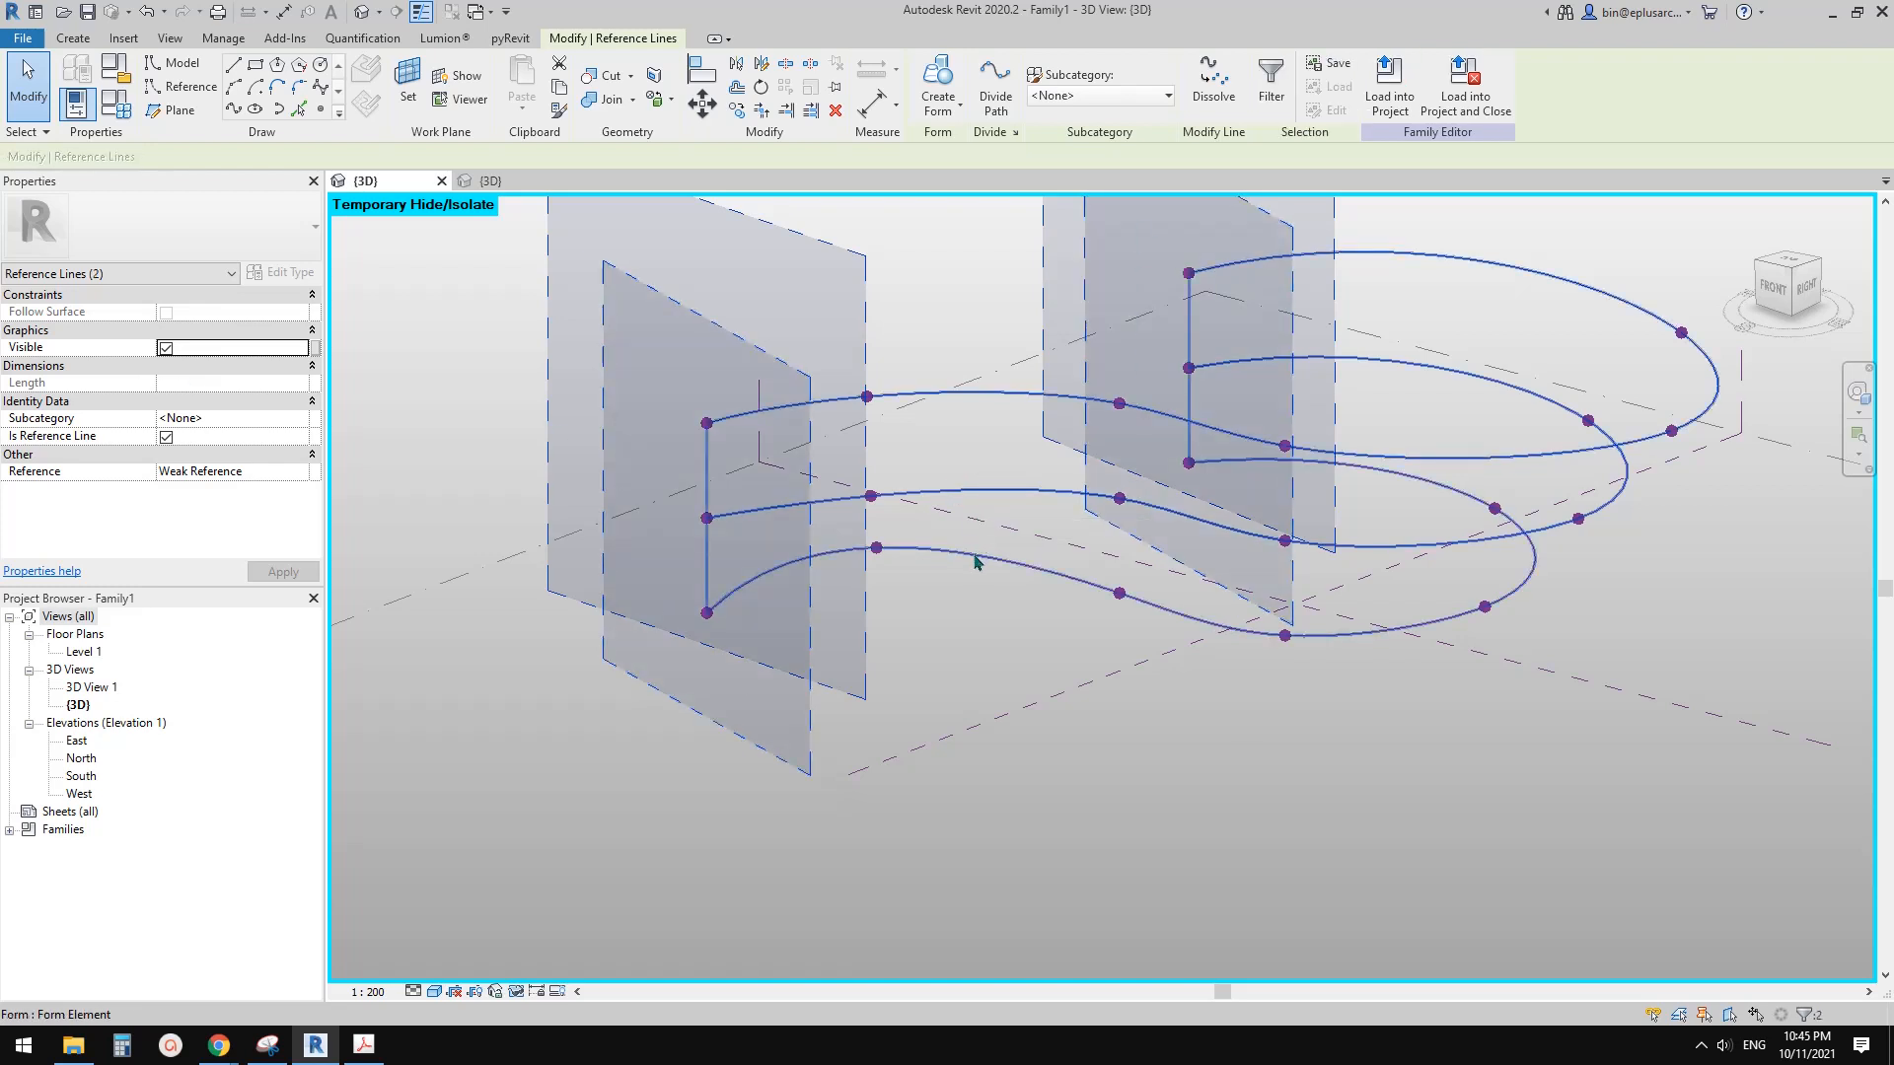
pyautogui.press('Tab')
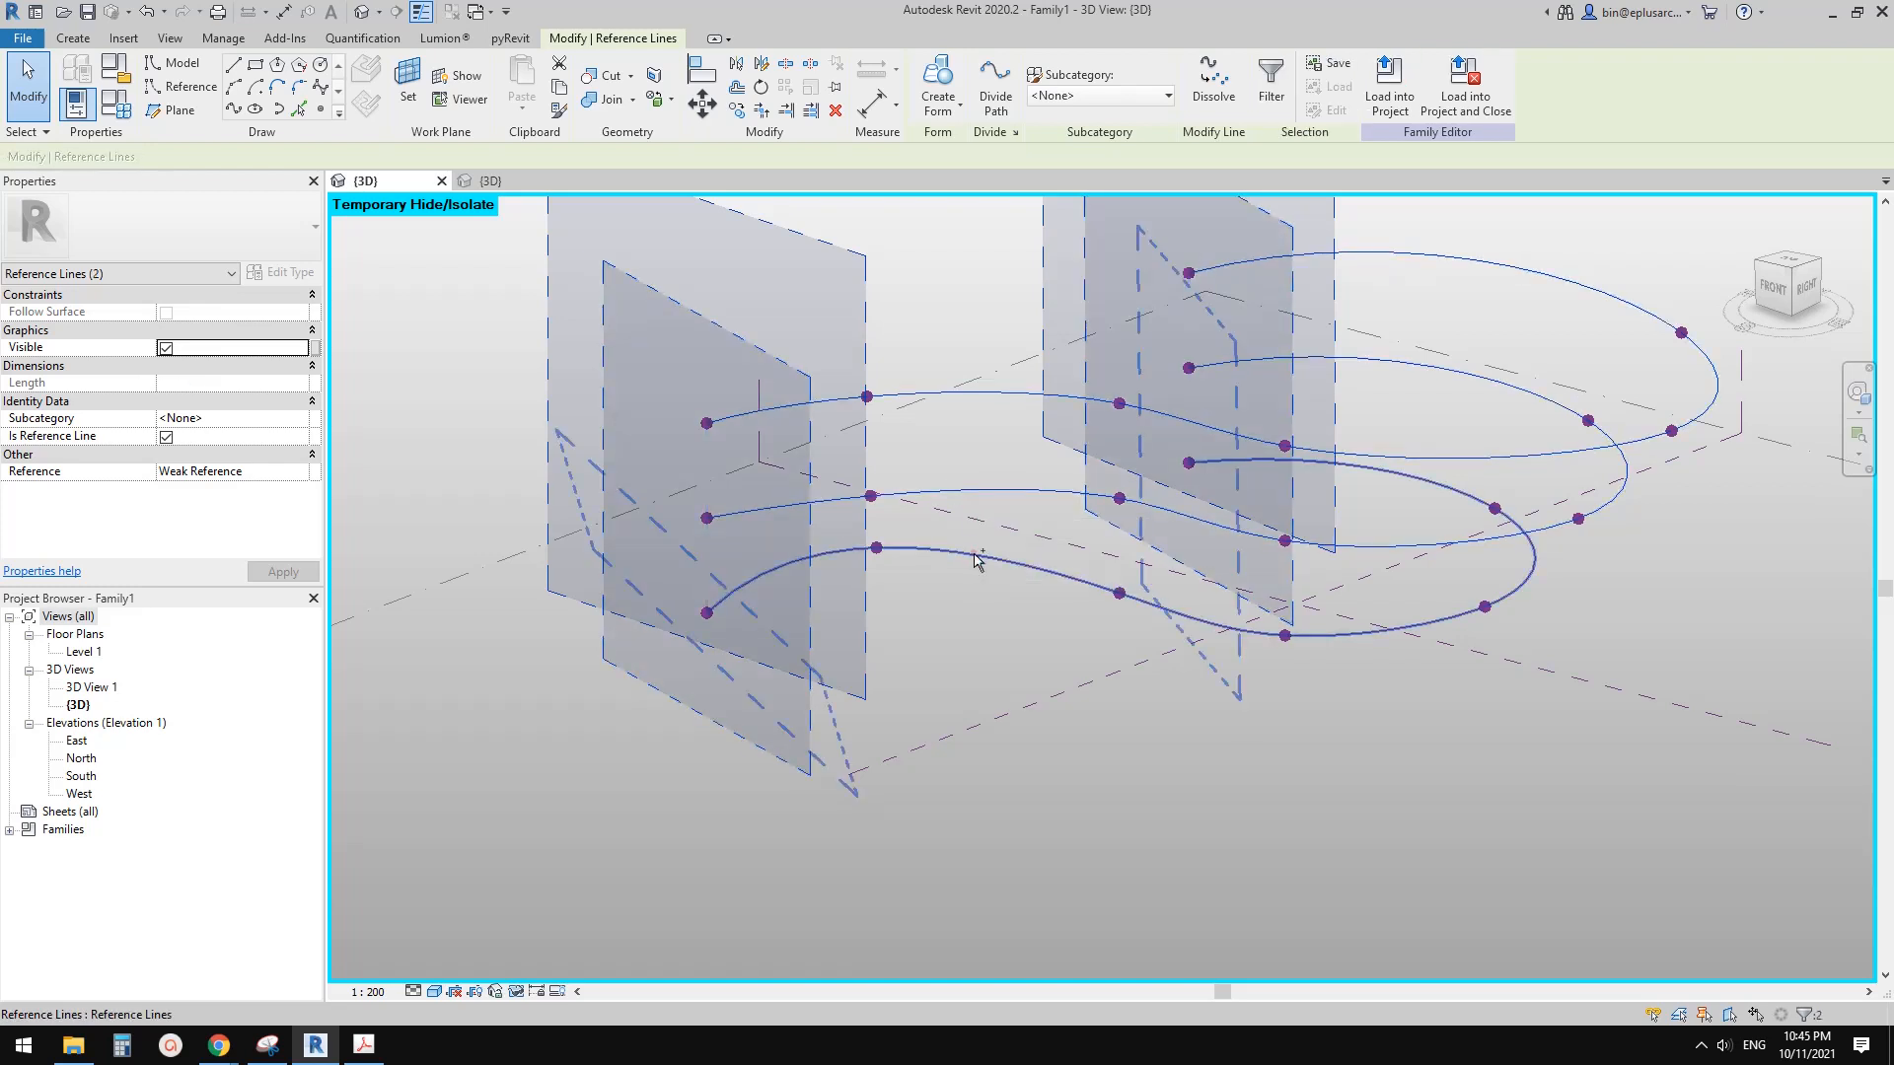
pyautogui.click(974, 558)
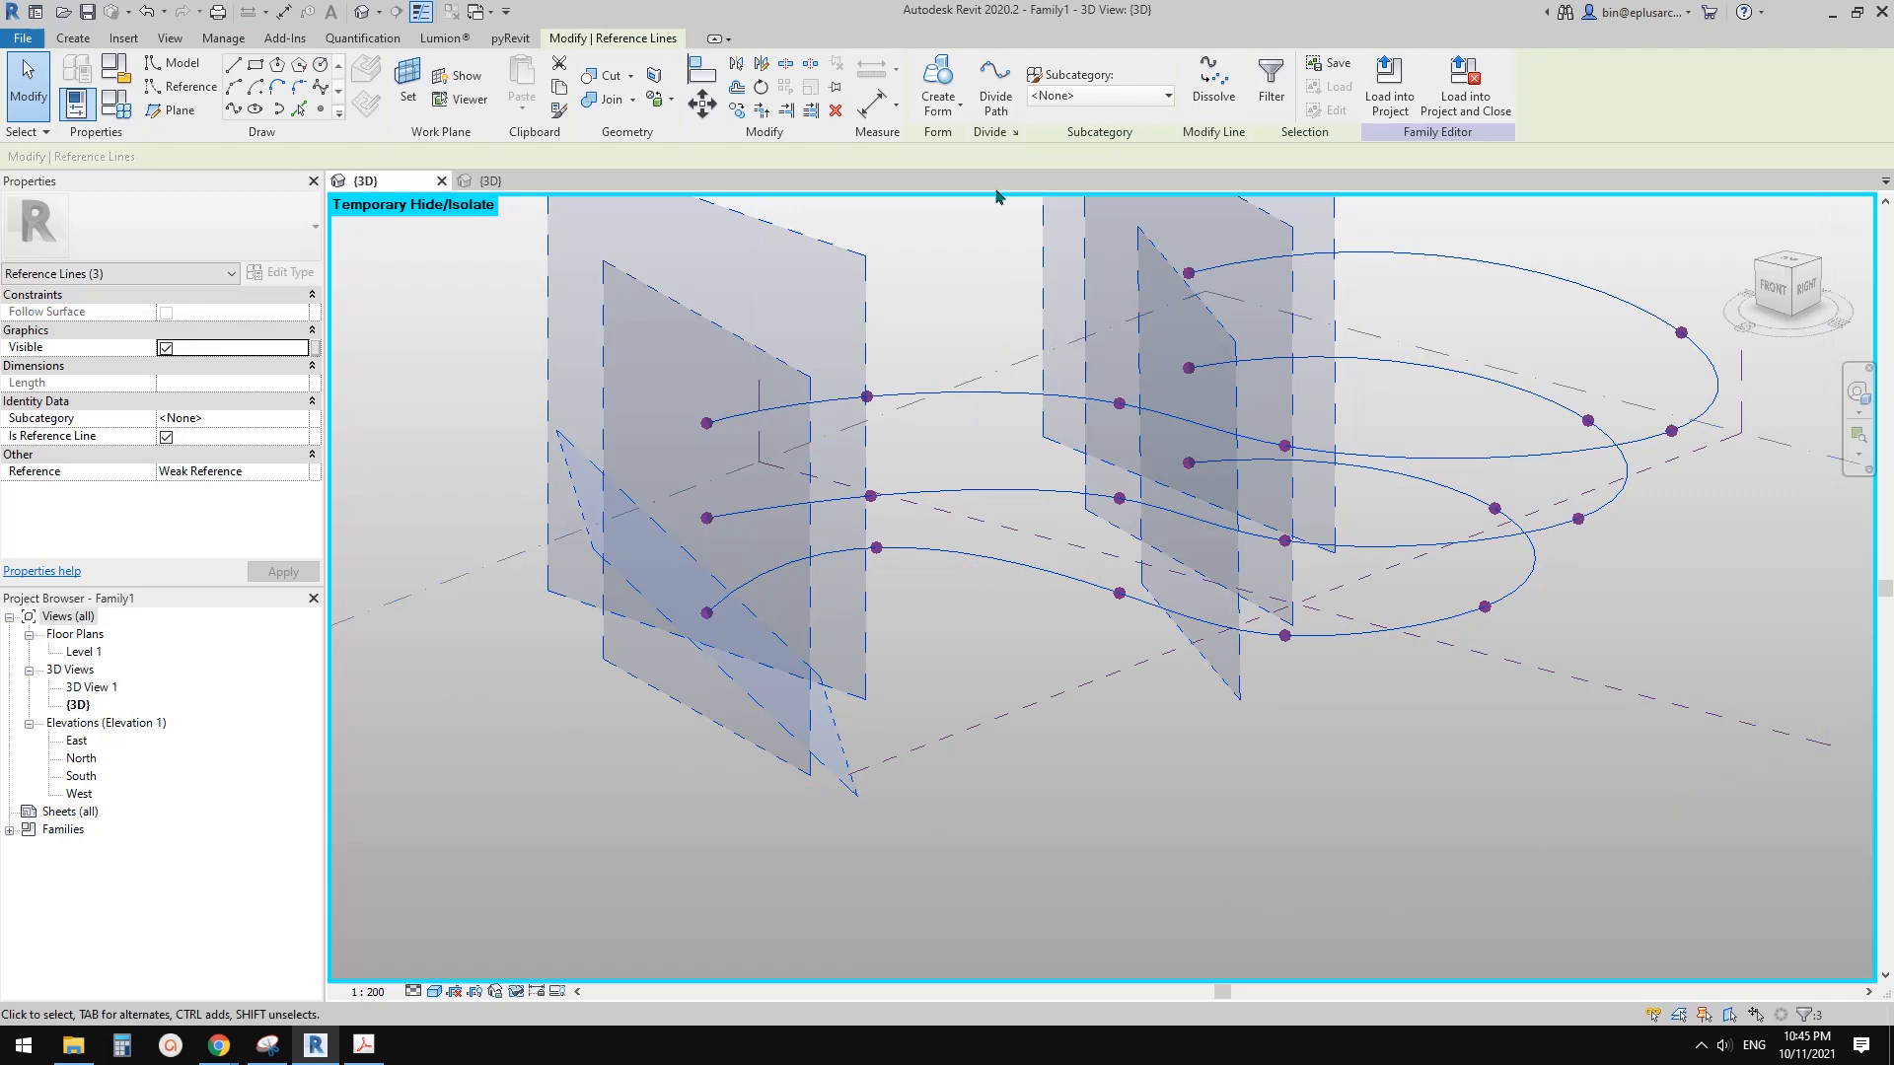
pyautogui.click(938, 75)
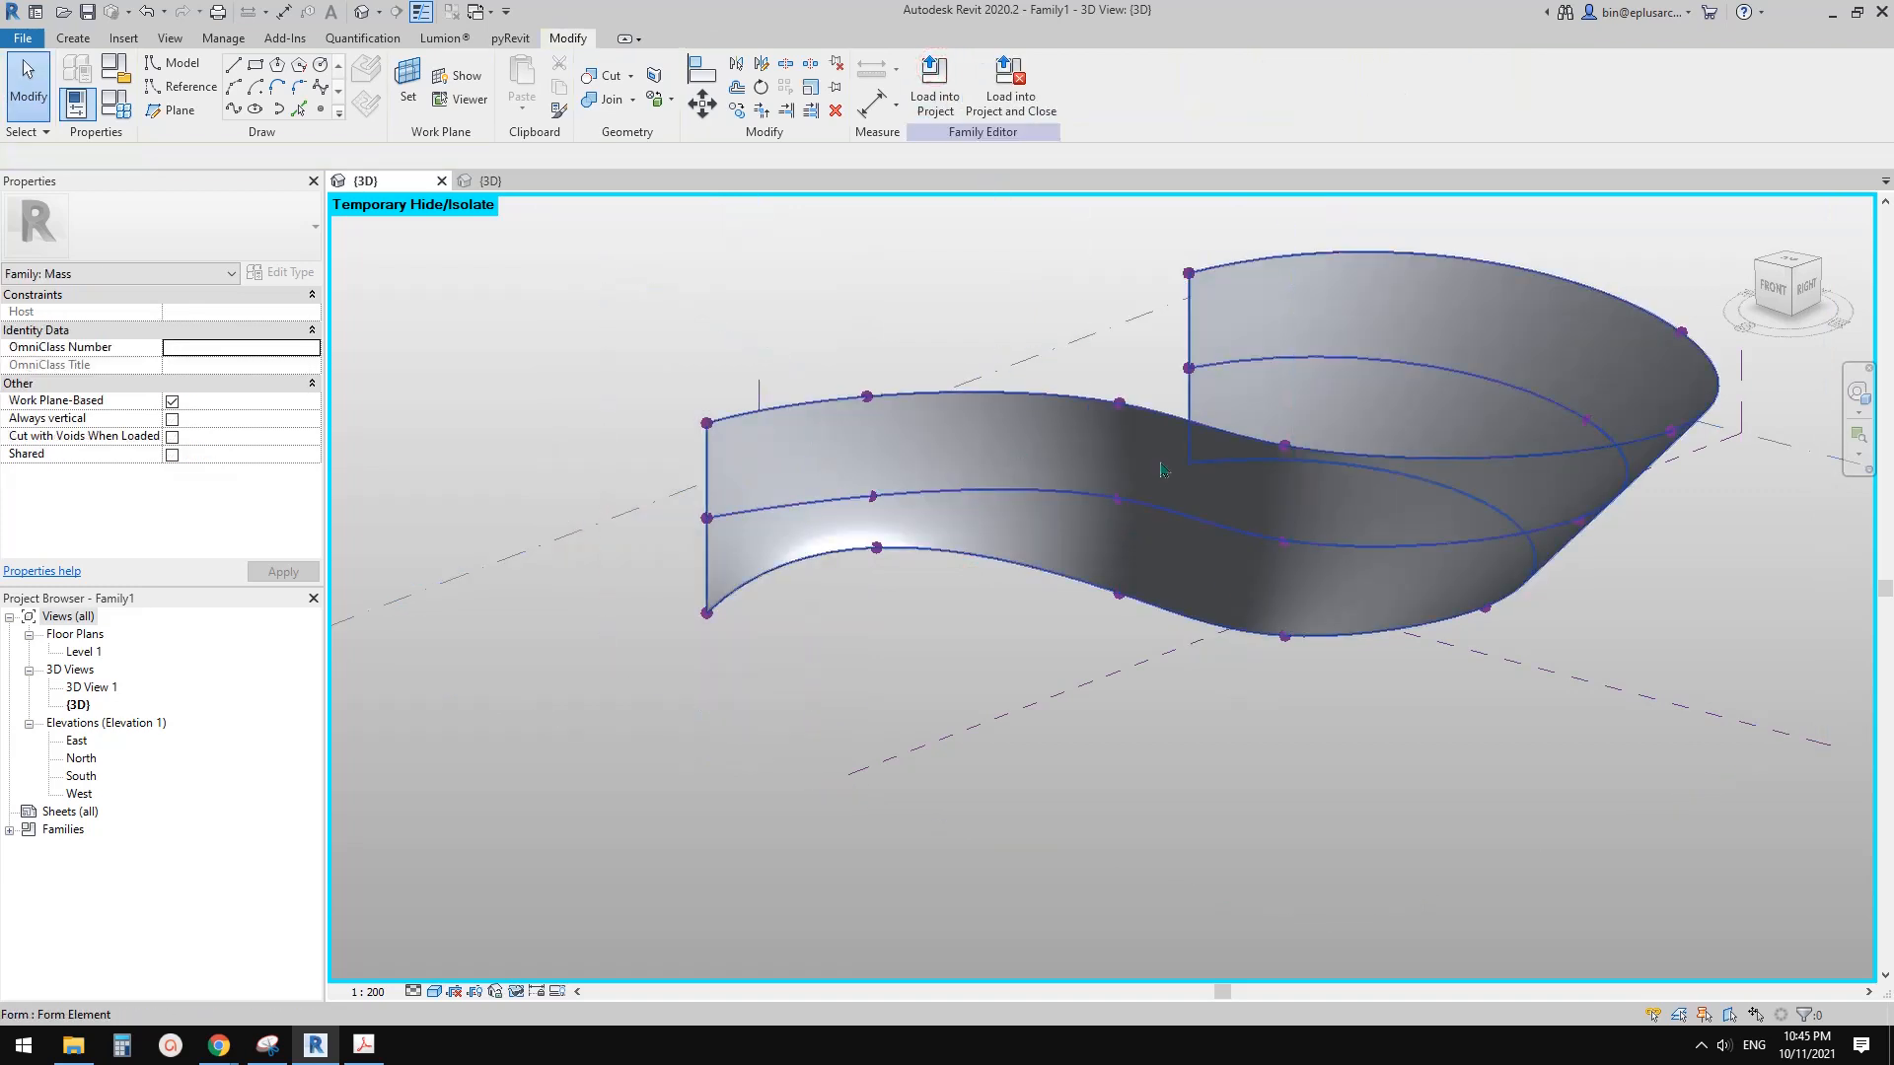
# Step: Divide the new form's surface with a U Grid number of 20 and a V Grid number of 30
pyautogui.click(995, 457)
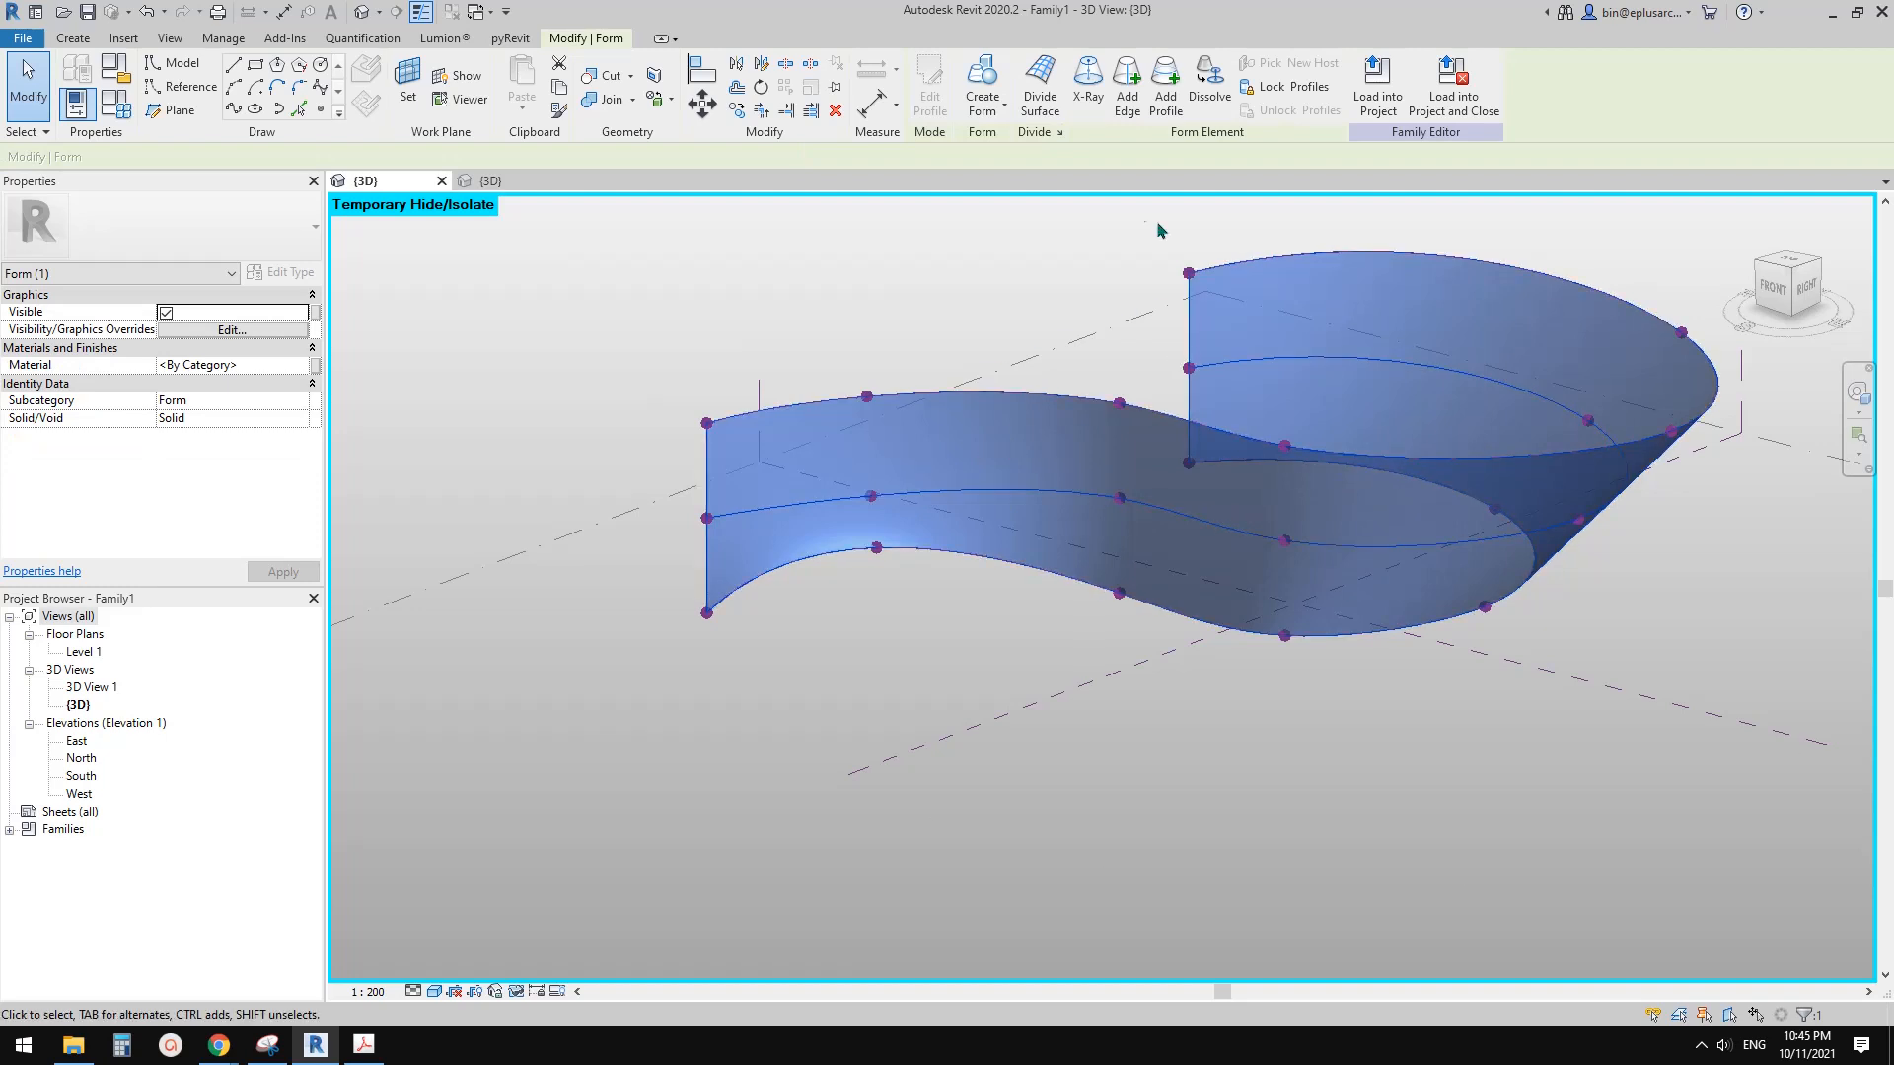
pyautogui.click(1042, 94)
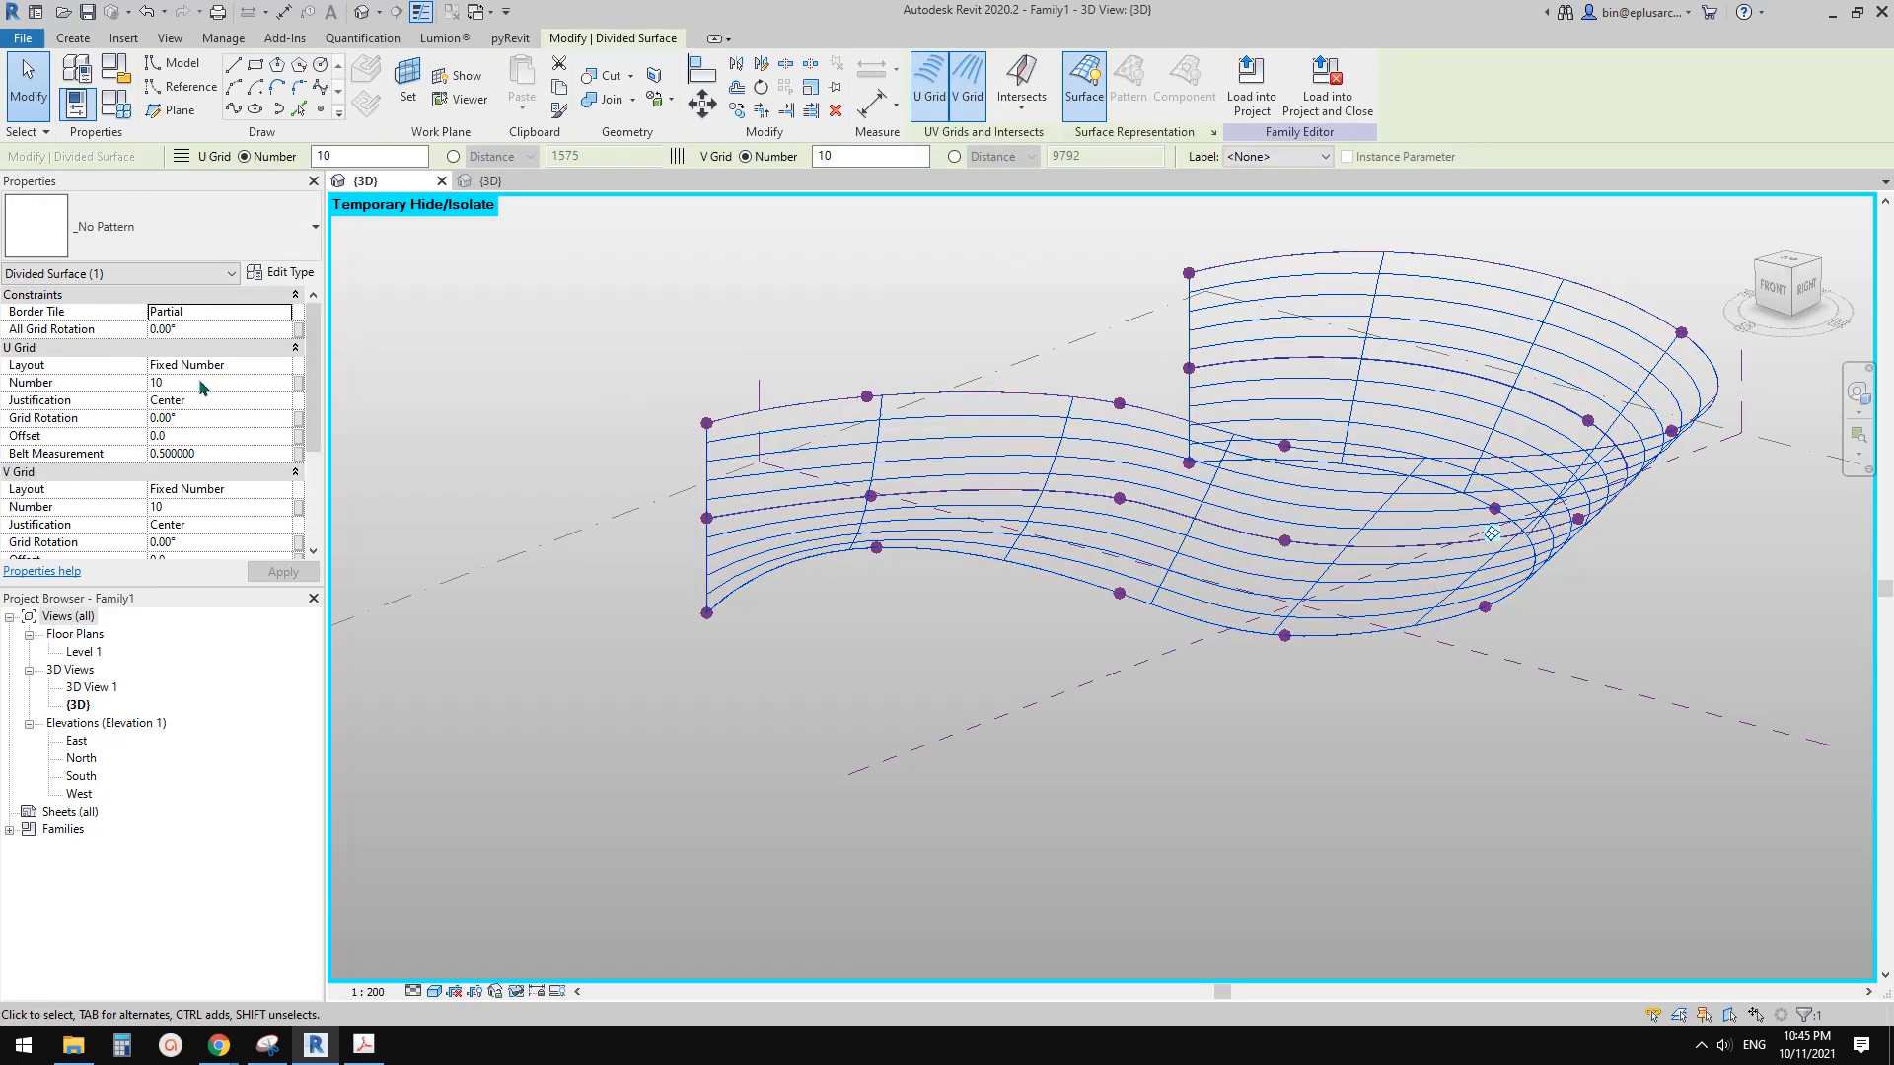
pyautogui.click(202, 385)
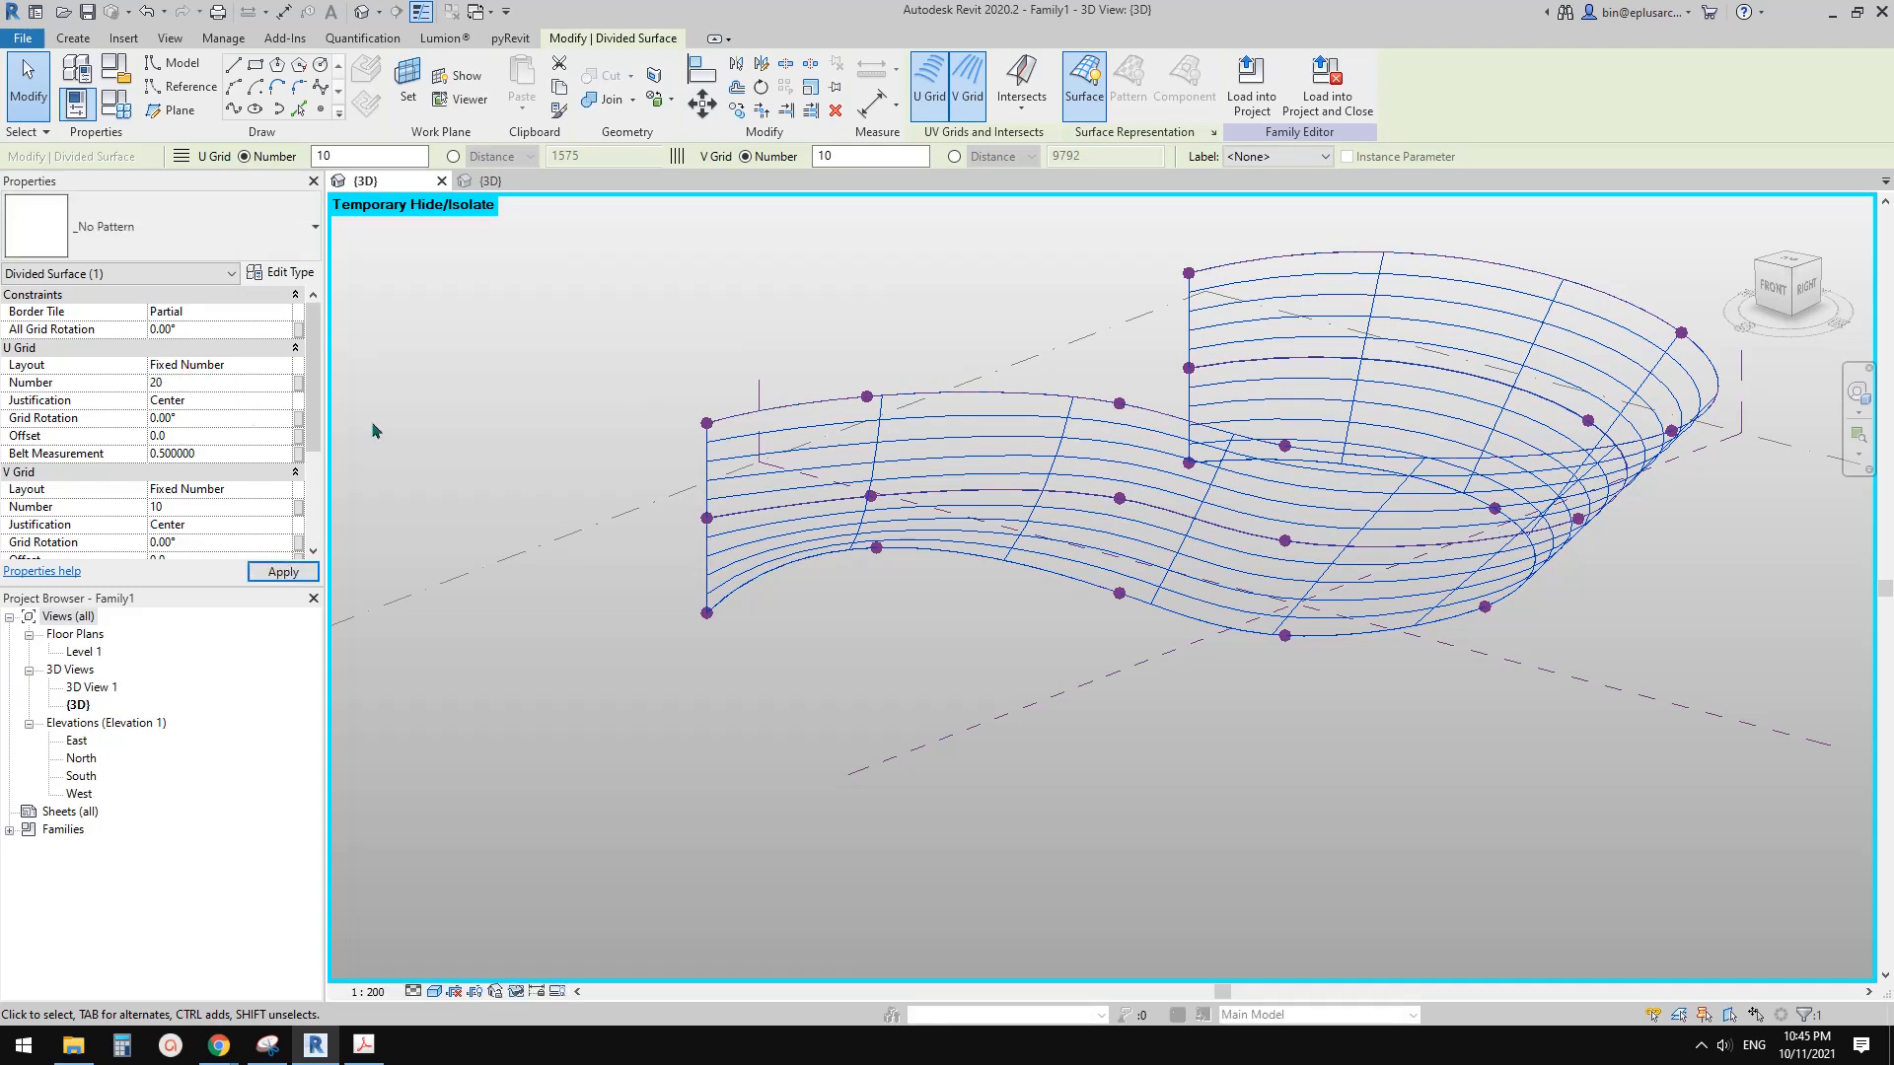
pyautogui.click(218, 509)
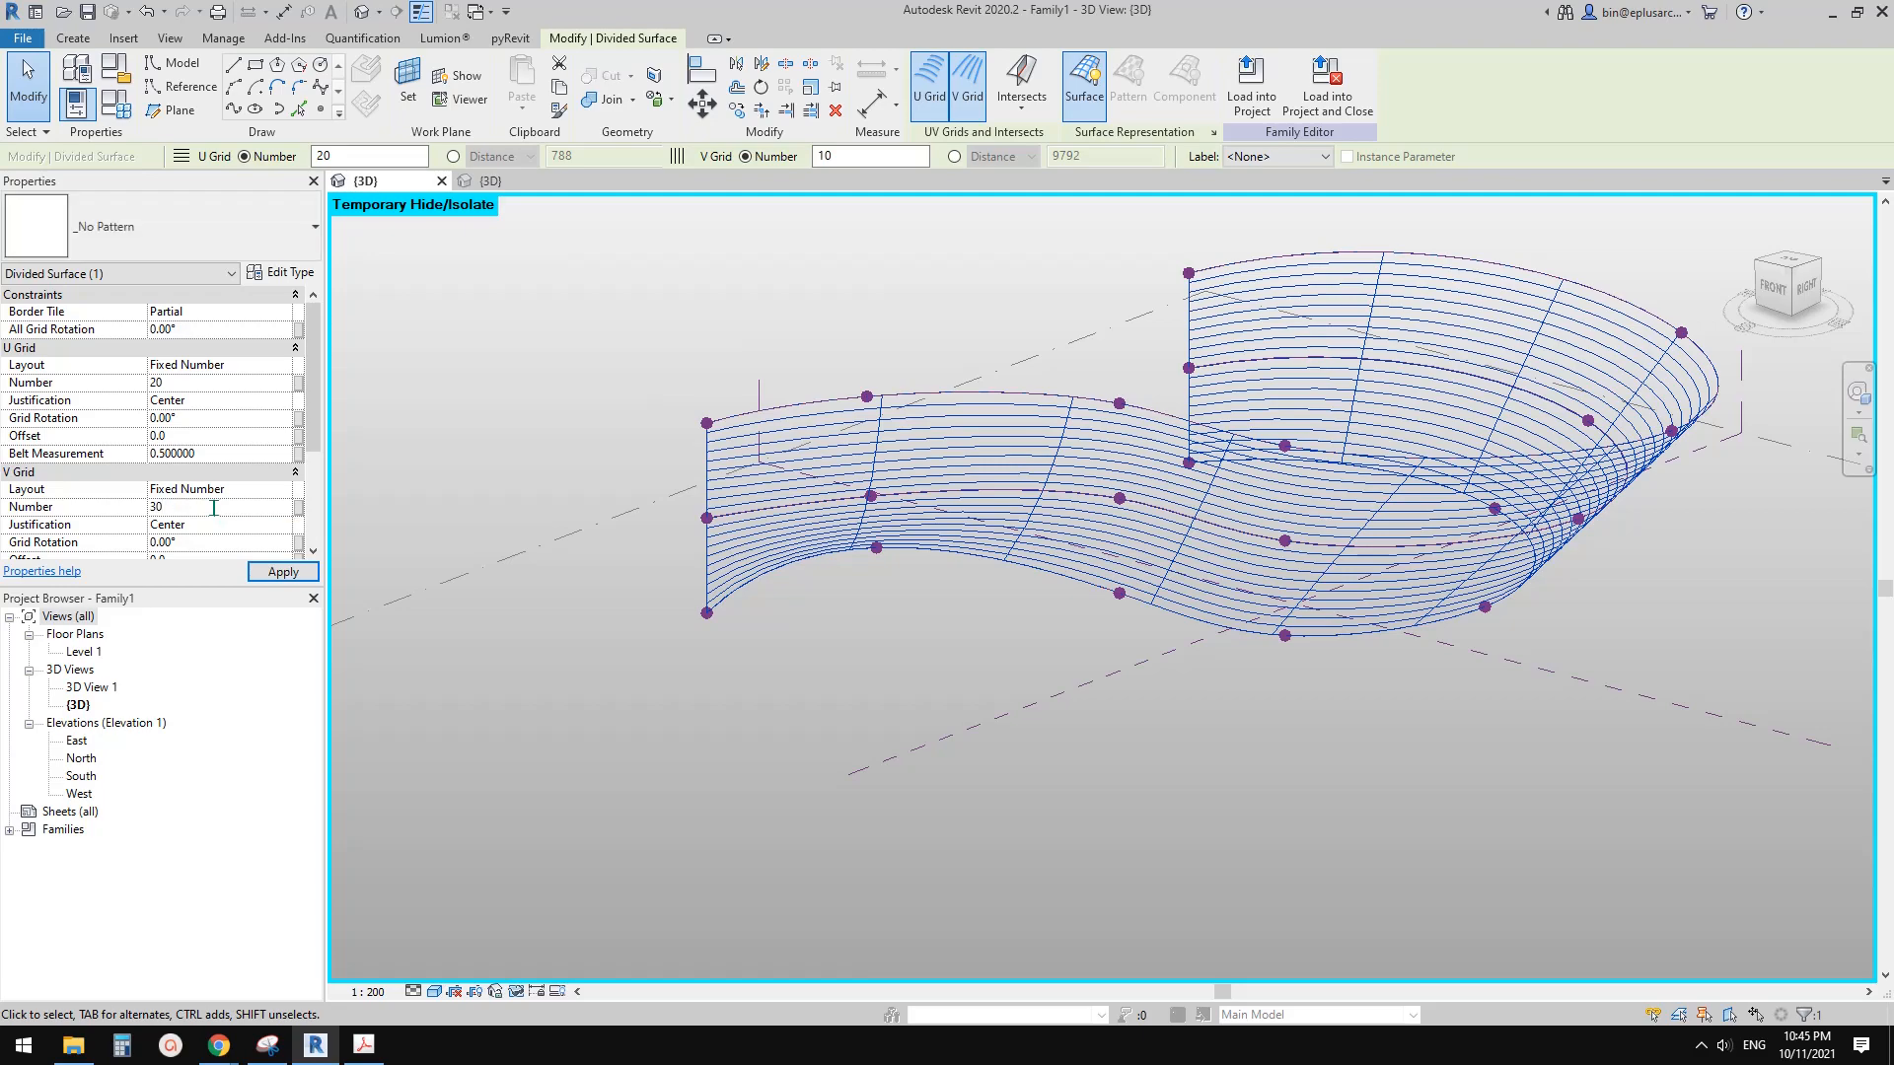
# Step: Apply the Rectangle pattern to the new divided surface
pyautogui.scroll(2, 954, 492)
pyautogui.keyDown('shift'); pyautogui.moveTo(986, 482); pyautogui.dragTo(1036, 380, button='middle'); pyautogui.keyUp('shift')
pyautogui.keyDown('shift'); pyautogui.moveTo(1110, 483); pyautogui.dragTo(838, 395, button='middle'); pyautogui.keyUp('shift')
pyautogui.click(195, 229)
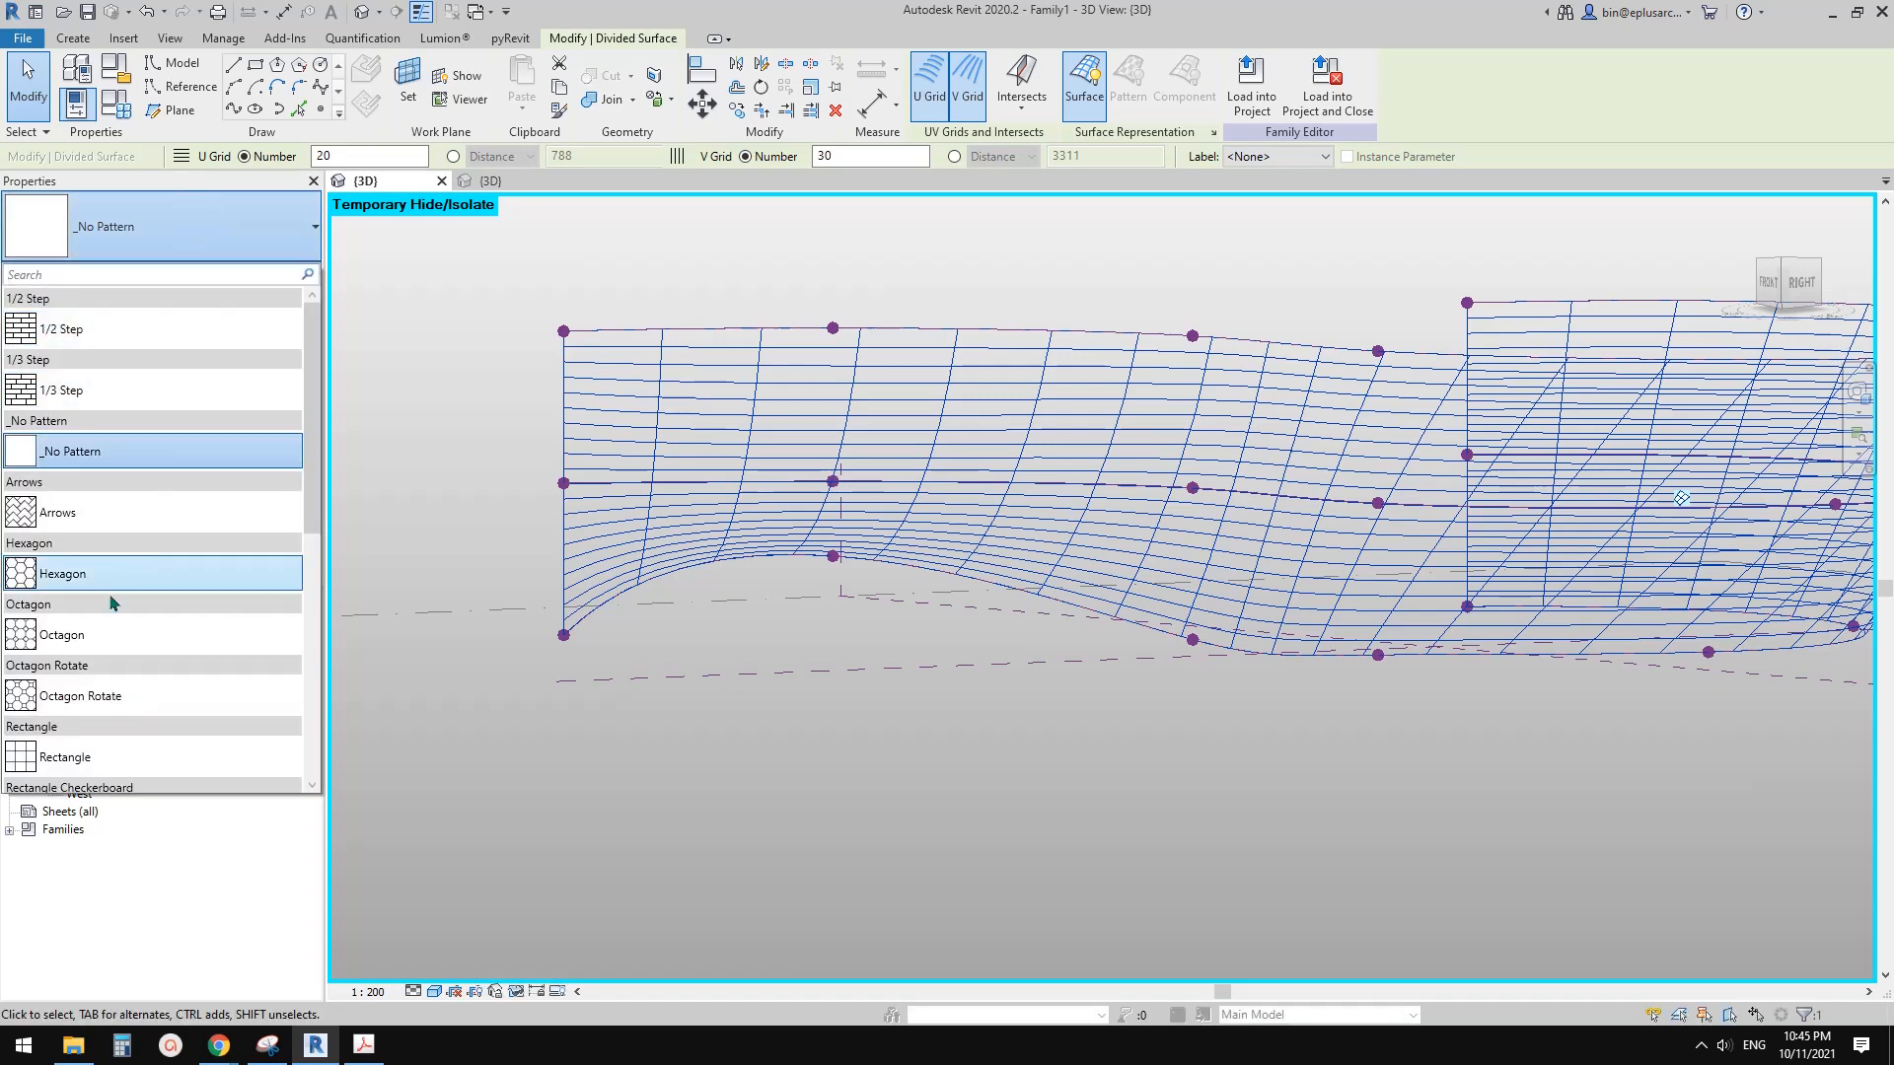
pyautogui.scroll(-1, 115, 604)
pyautogui.click(87, 708)
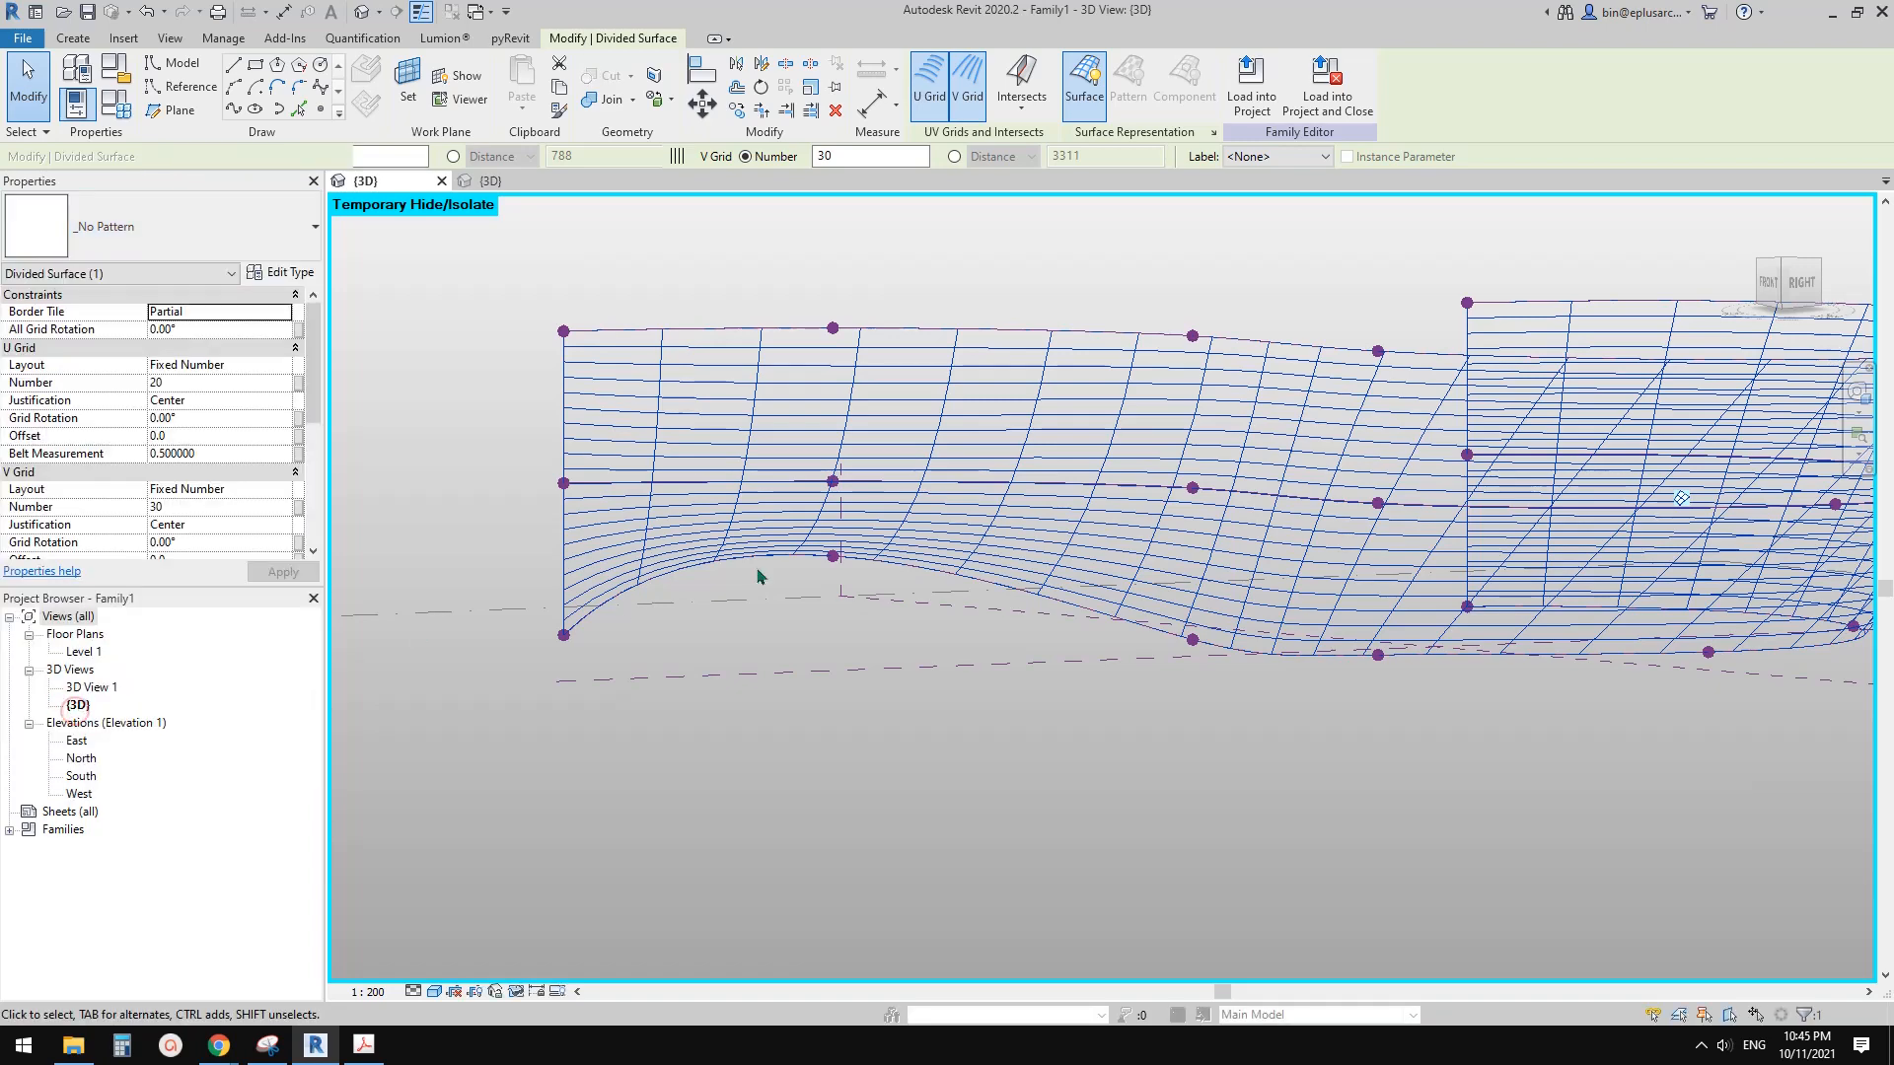
# Step: Examine how the 20 by 30 Rectangle panels follow the new surface and its reference curves at the wavy end
pyautogui.keyDown('shift'); pyautogui.moveTo(1036, 509); pyautogui.dragTo(838, 601, button='middle'); pyautogui.keyUp('shift')
pyautogui.press('Escape')
pyautogui.scroll(4, 871, 381)
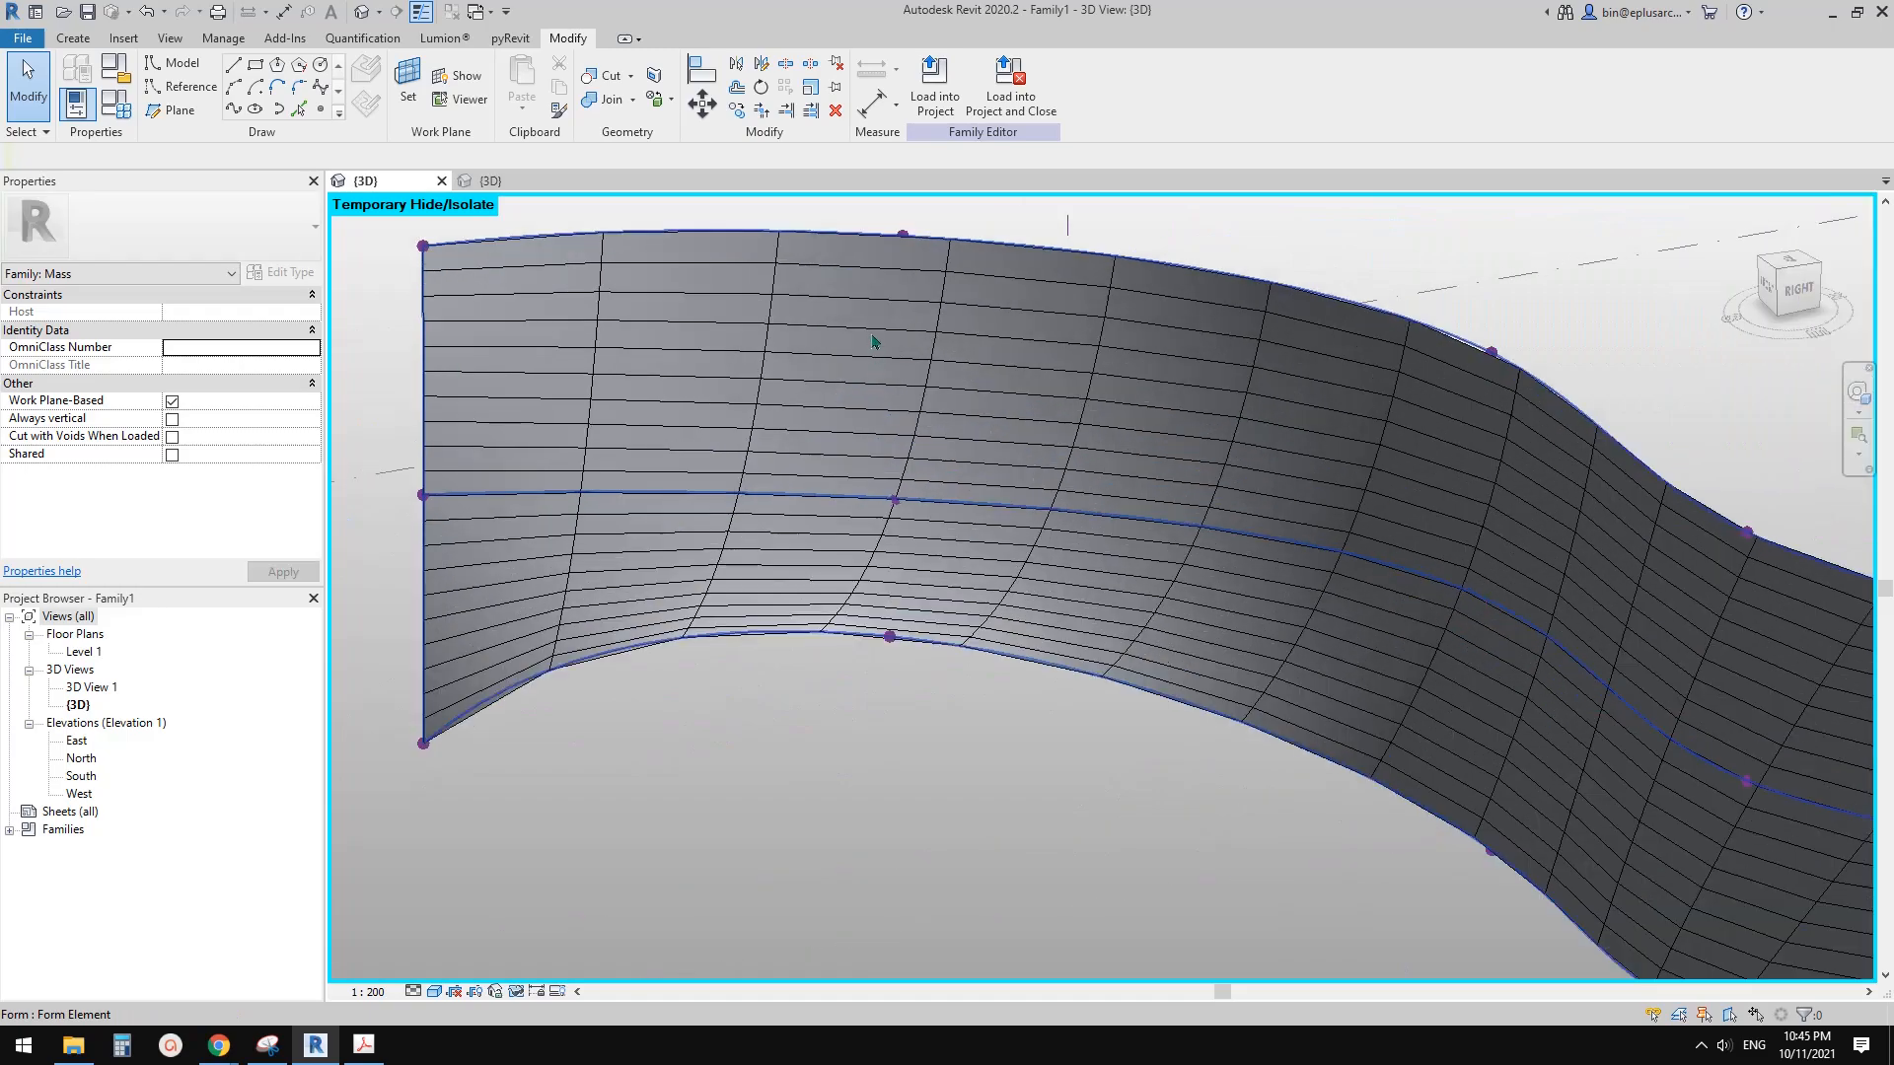
pyautogui.keyDown('shift'); pyautogui.moveTo(872, 343); pyautogui.dragTo(1091, 509, button='middle'); pyautogui.keyUp('shift')
pyautogui.scroll(3, 962, 582)
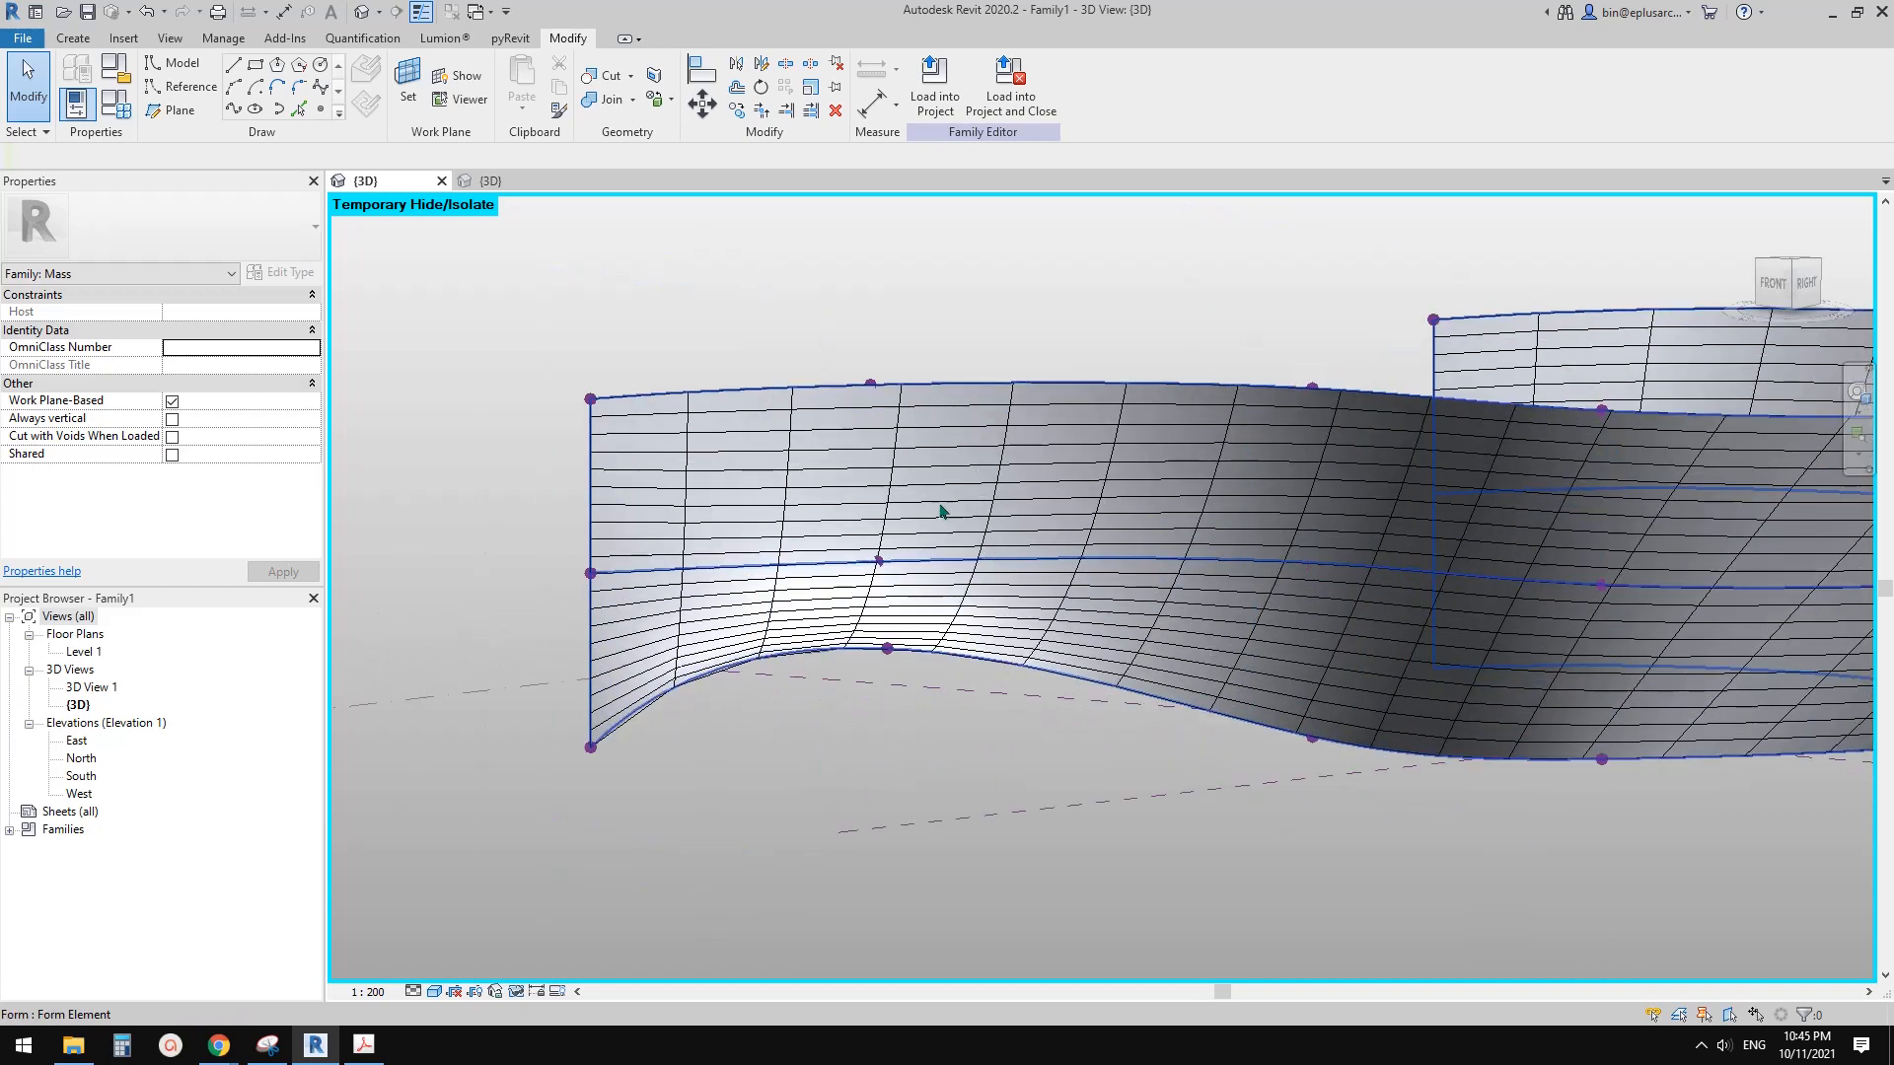
pyautogui.keyDown('shift'); pyautogui.moveTo(984, 536); pyautogui.dragTo(937, 525, button='middle'); pyautogui.keyUp('shift')
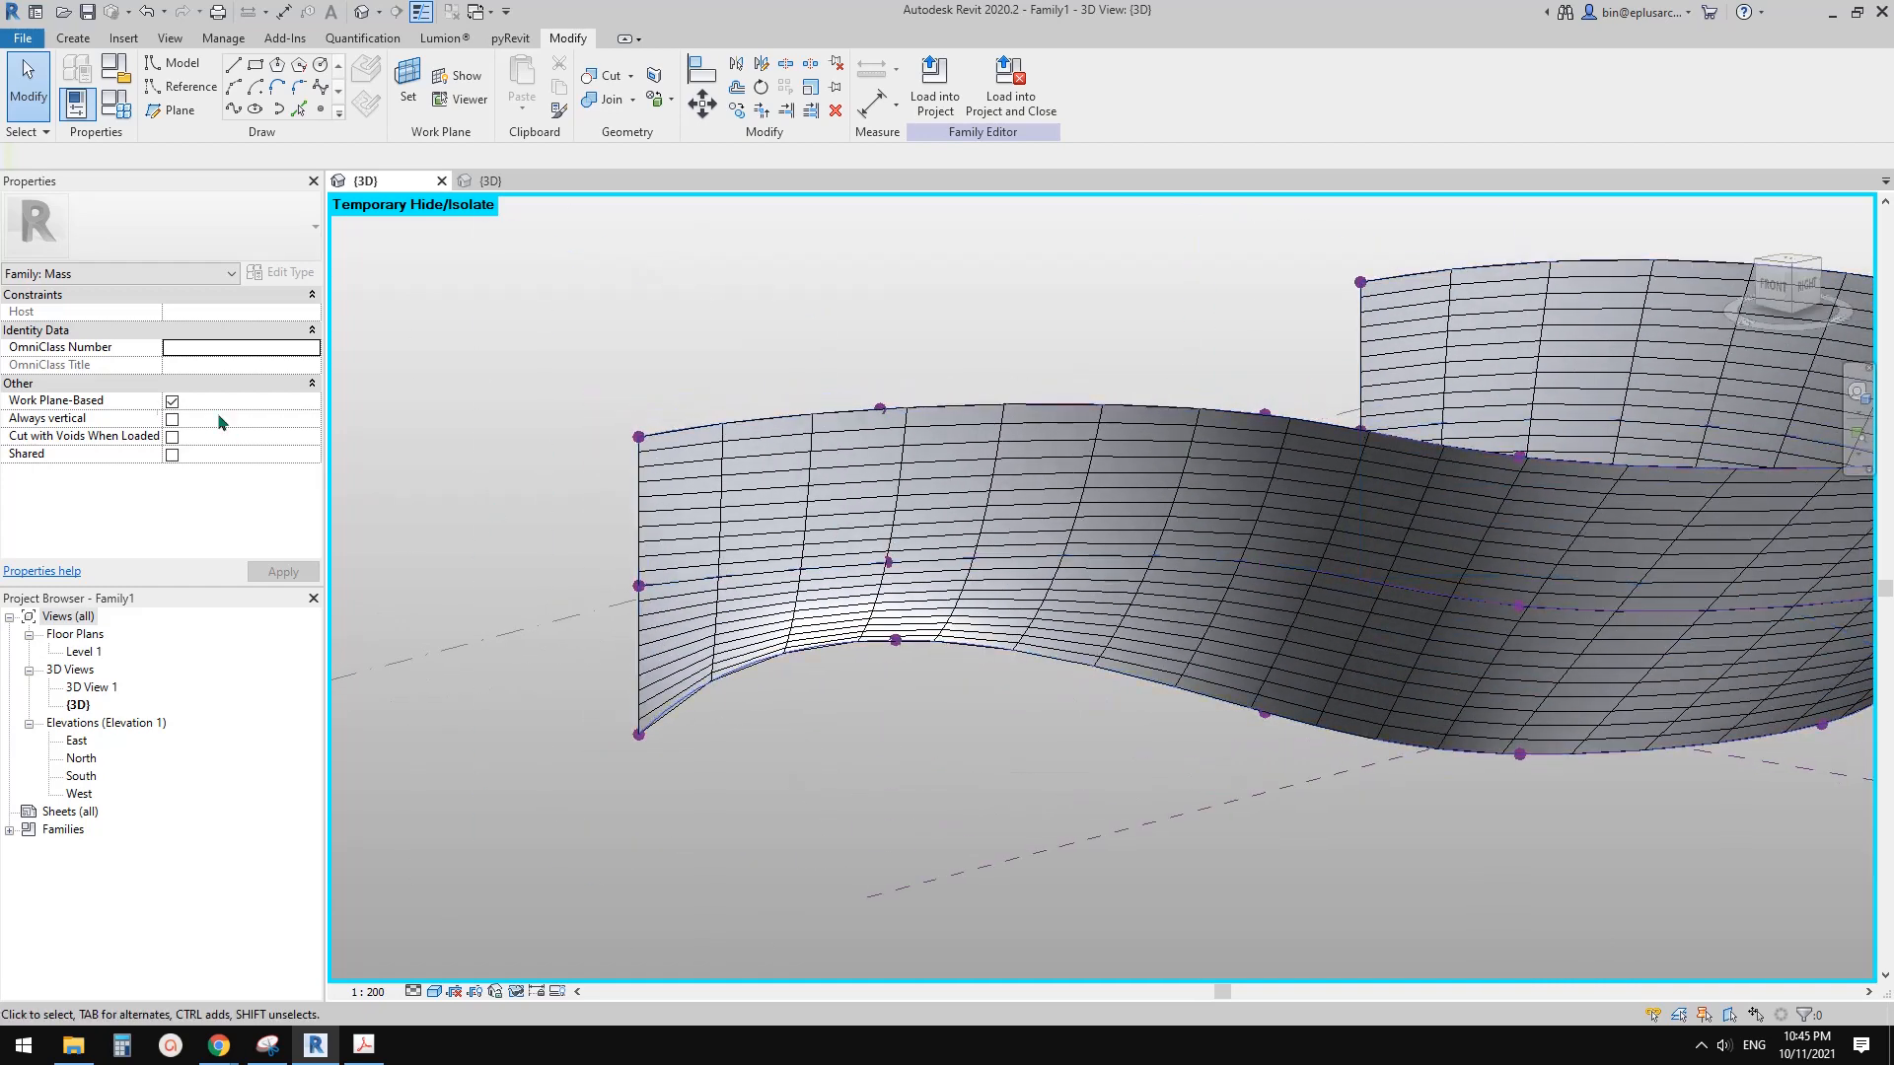
pyautogui.click(929, 518)
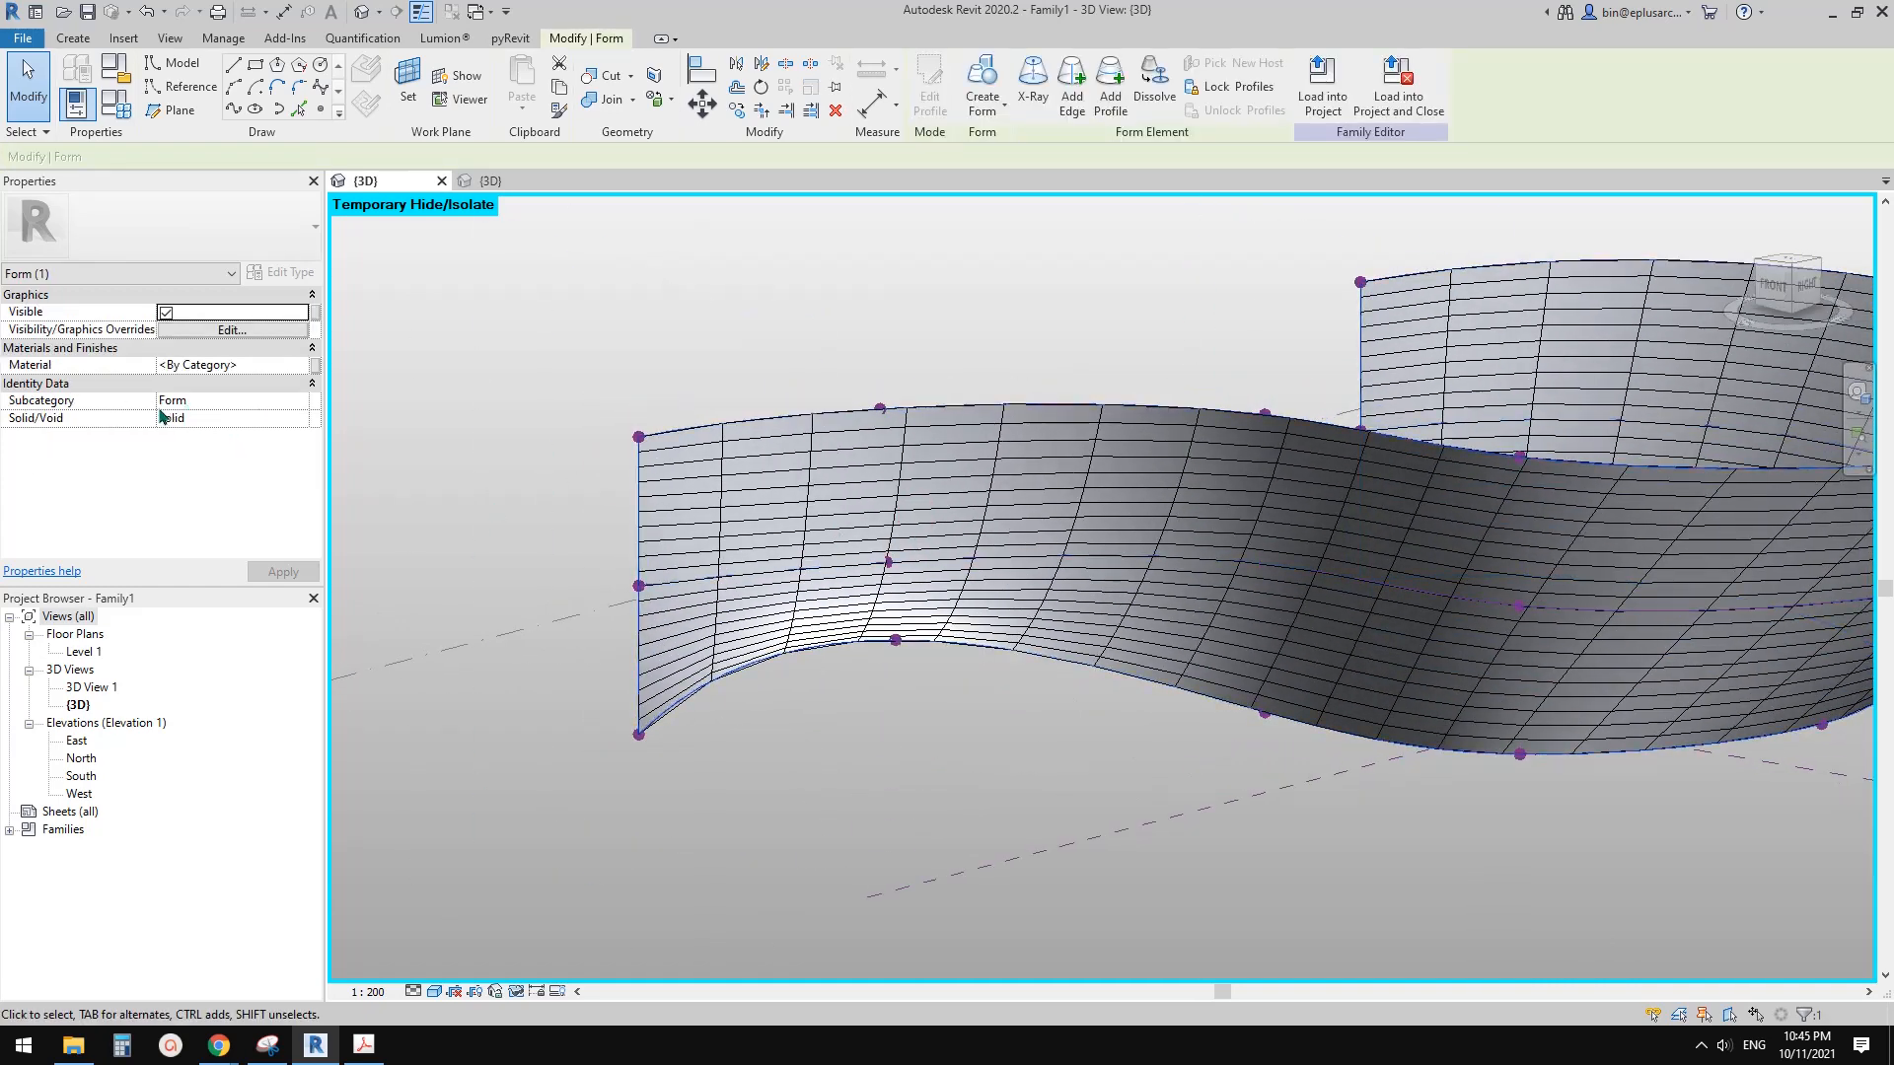
pyautogui.press('Escape')
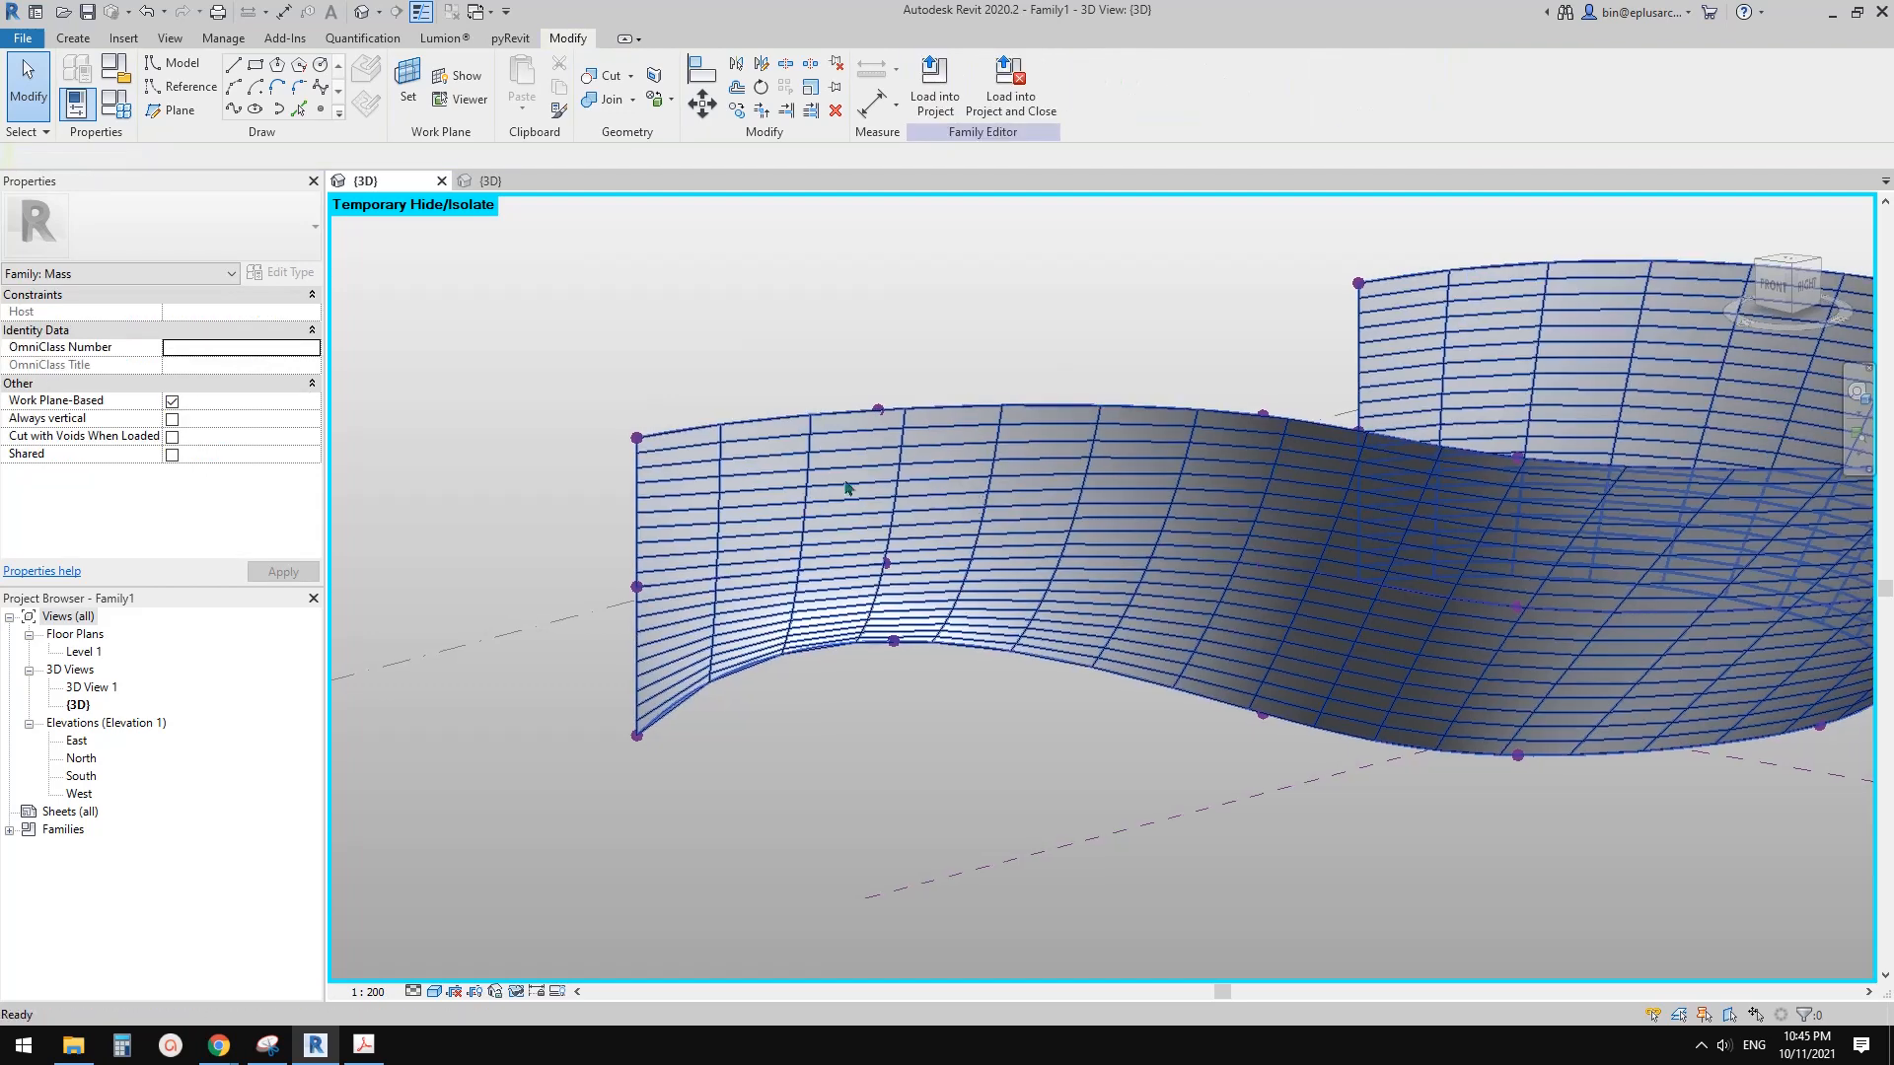
pyautogui.moveTo(856, 472); pyautogui.dragTo(830, 475, button='middle')
# Step: Create a new family from the Metric Curtain Panel Pattern Based.rft template
pyautogui.click(29, 40)
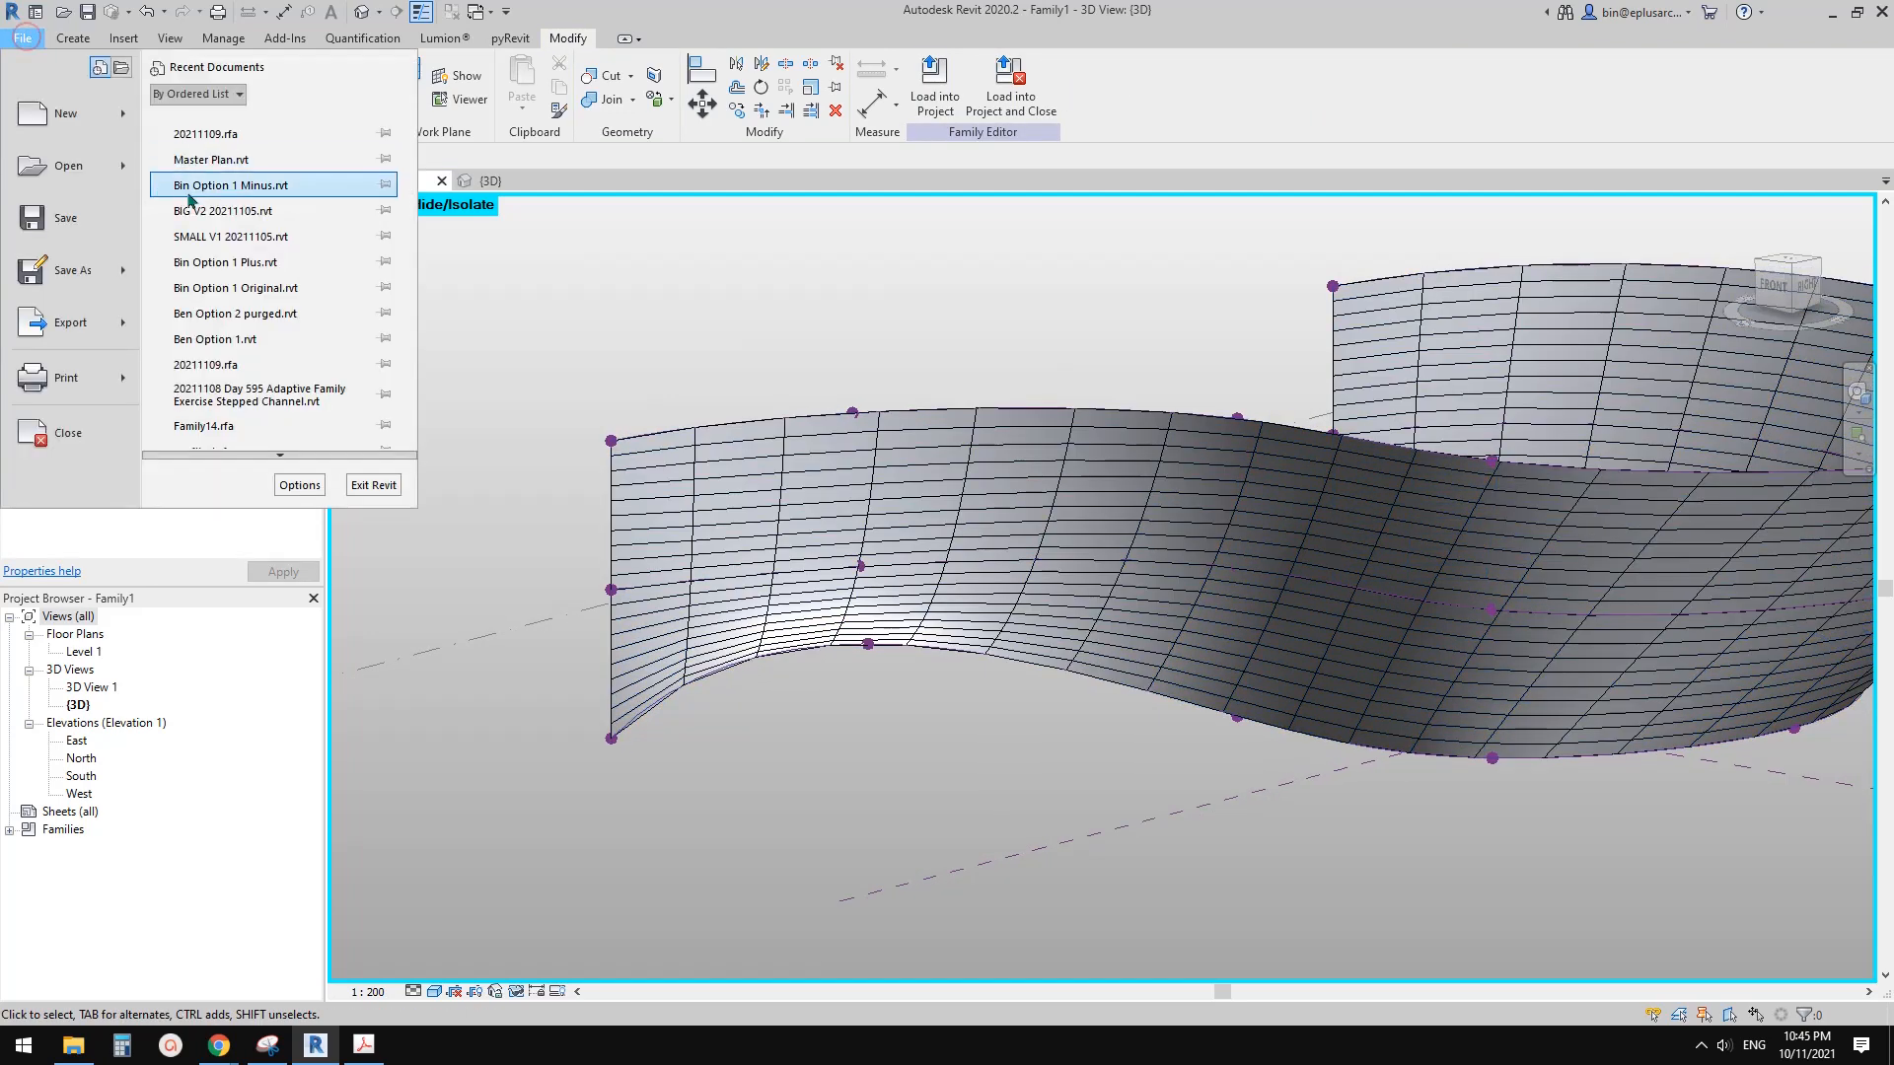
pyautogui.click(127, 114)
pyautogui.click(226, 180)
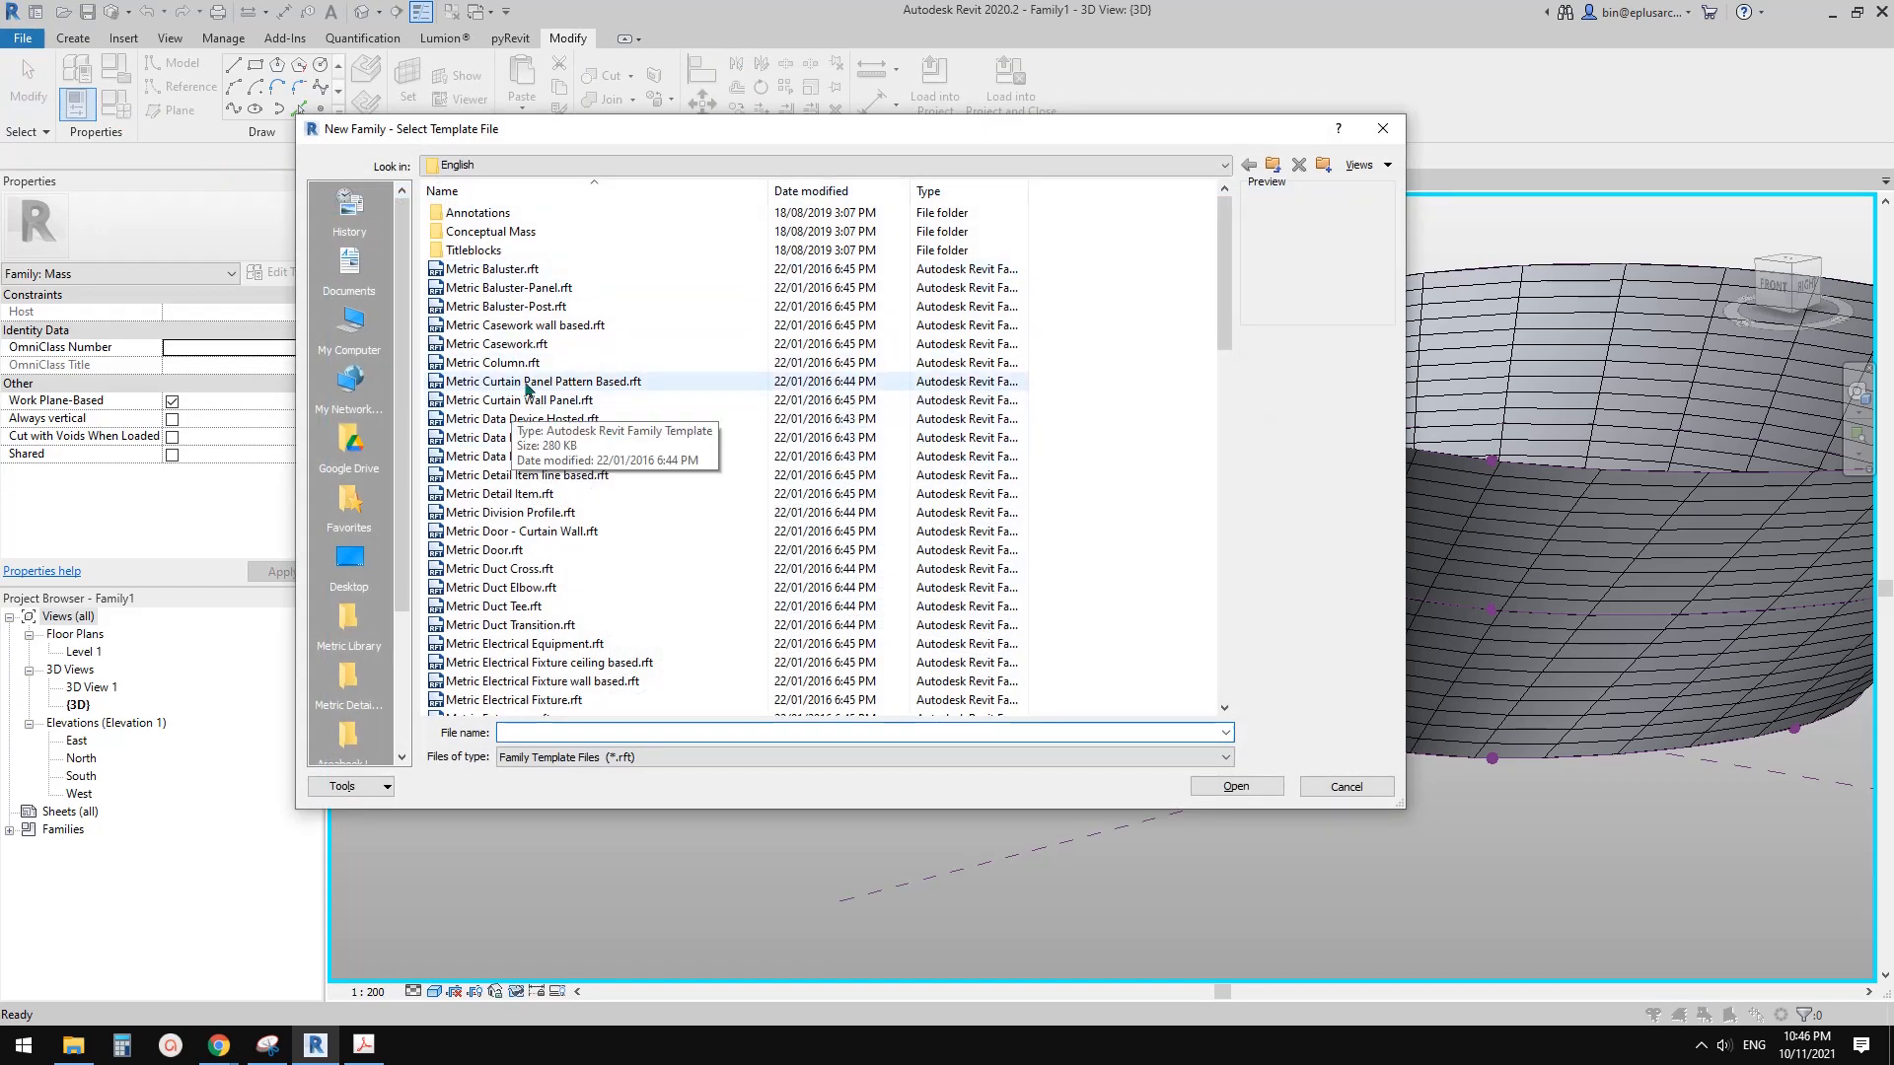
pyautogui.click(582, 384)
pyautogui.click(1251, 789)
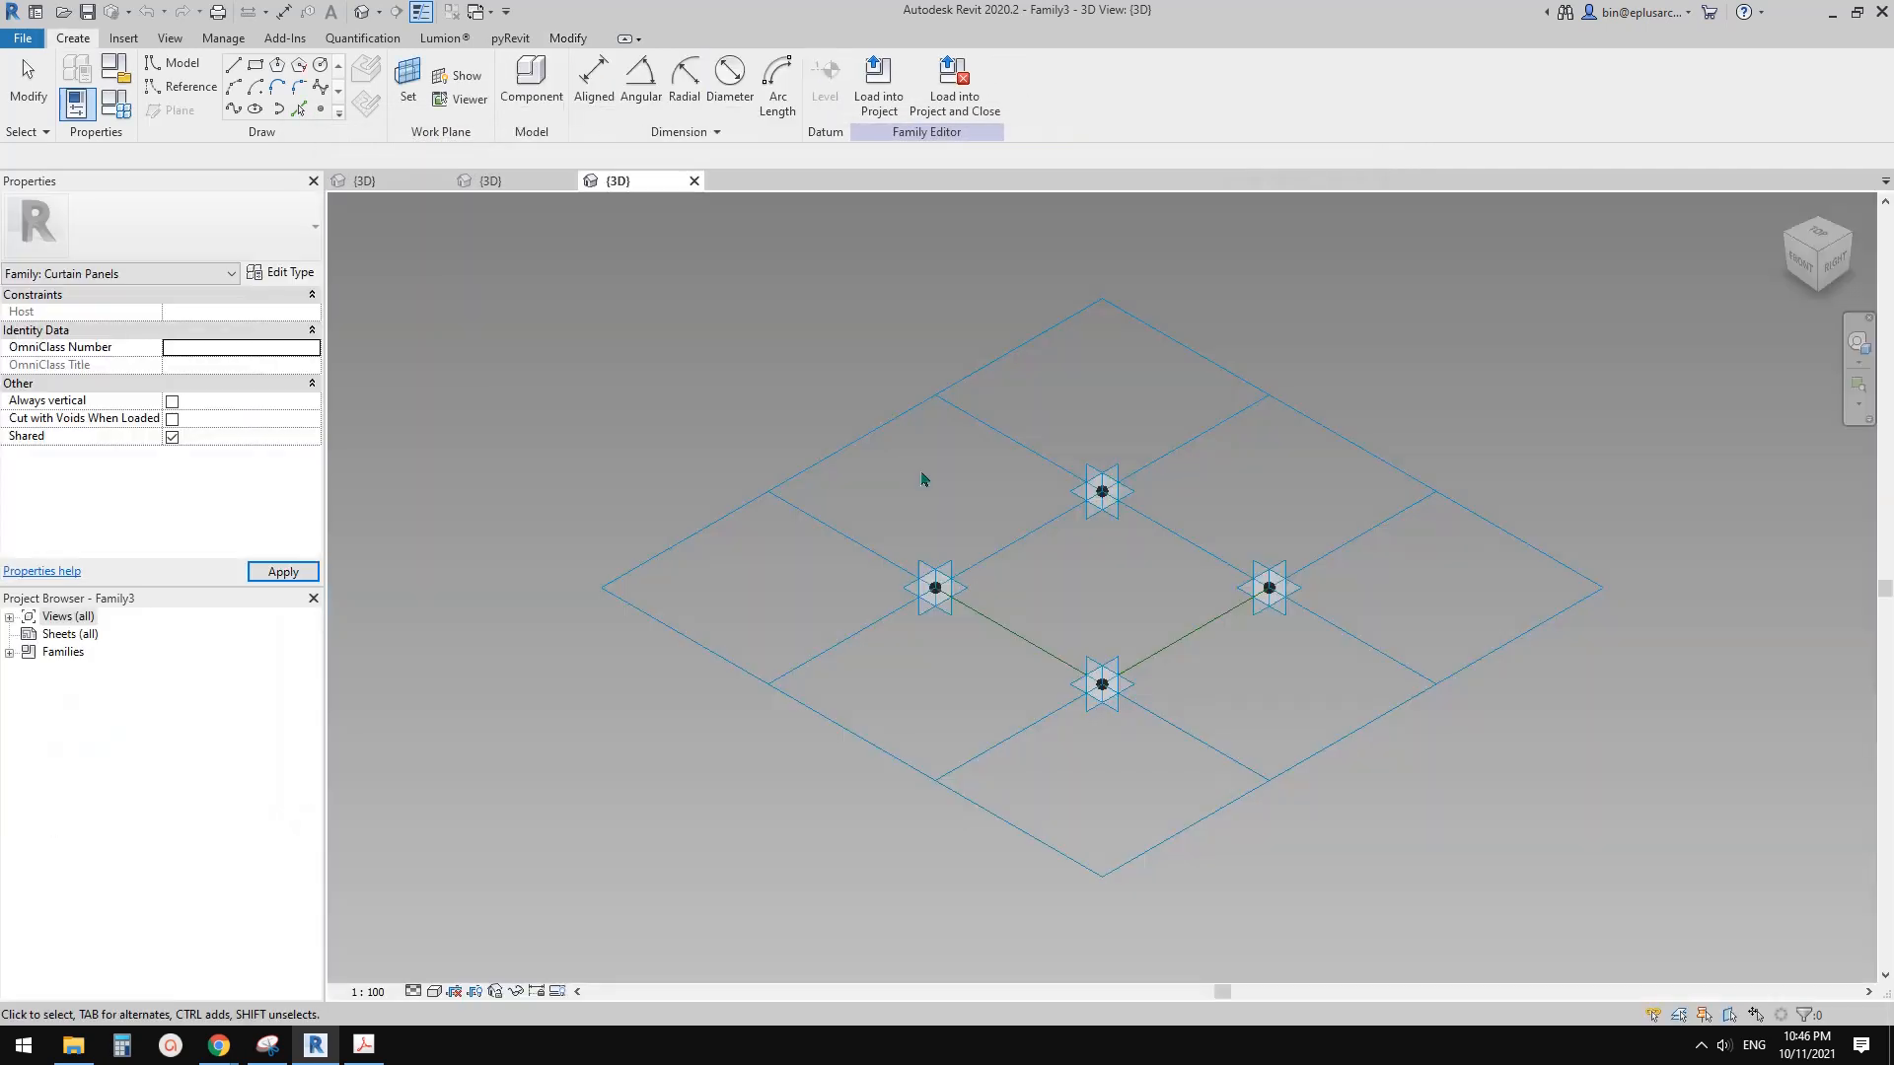
# Step: Create a flat surface form from the chain of four reference lines around the central Rectangle grid cell
pyautogui.click(805, 469)
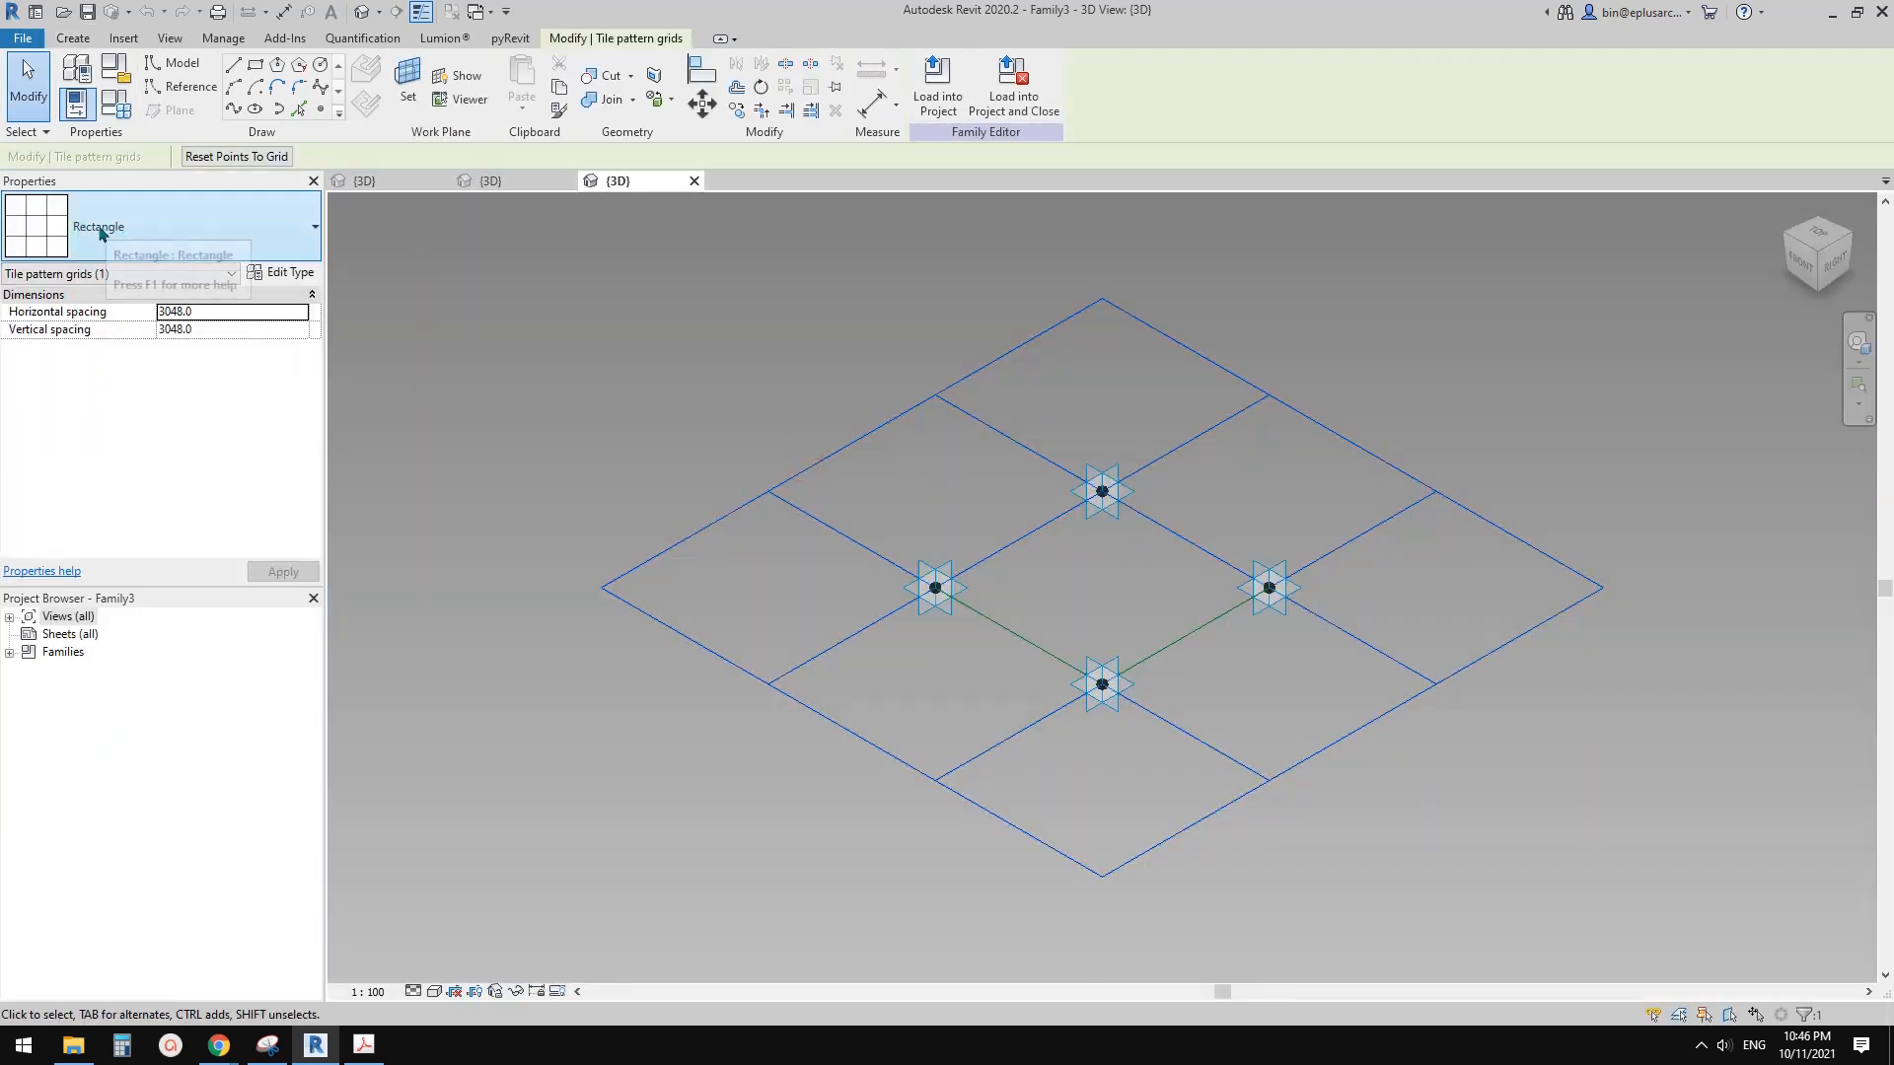
pyautogui.click(1103, 596)
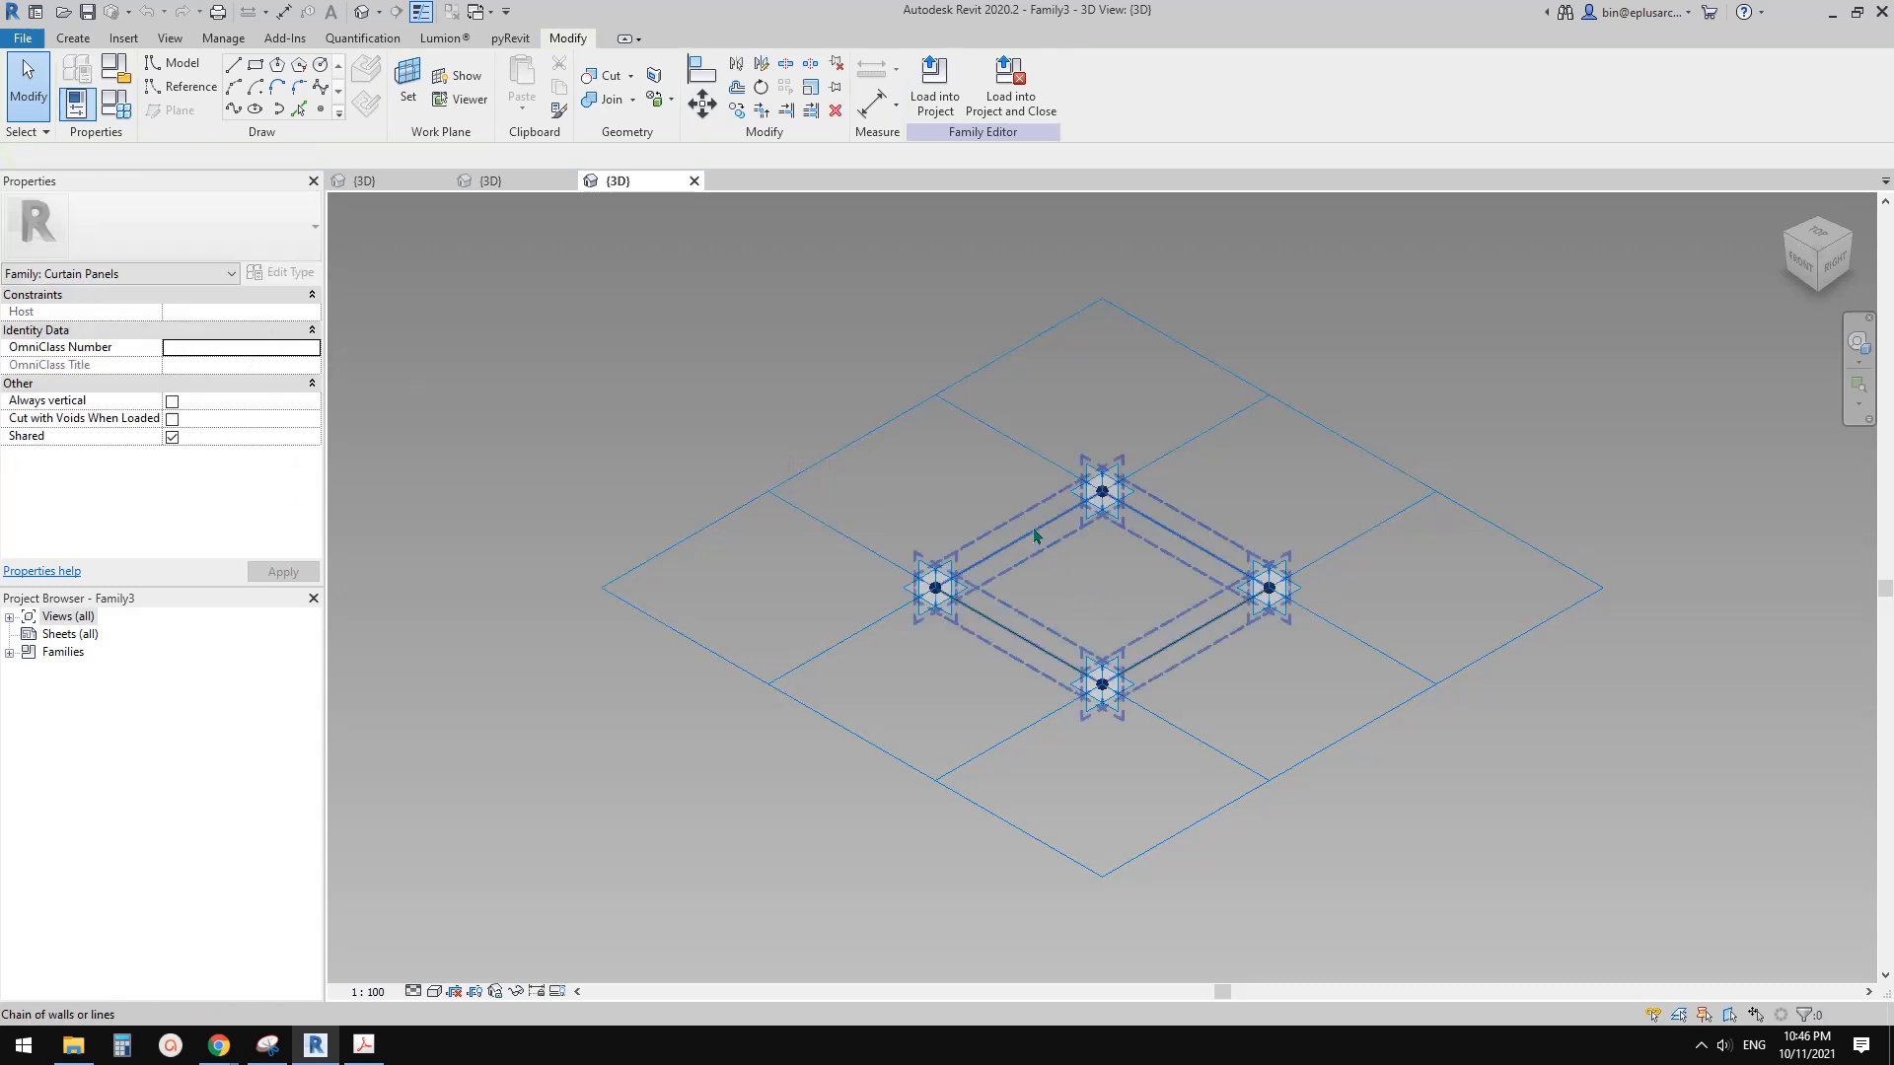
pyautogui.click(1035, 537)
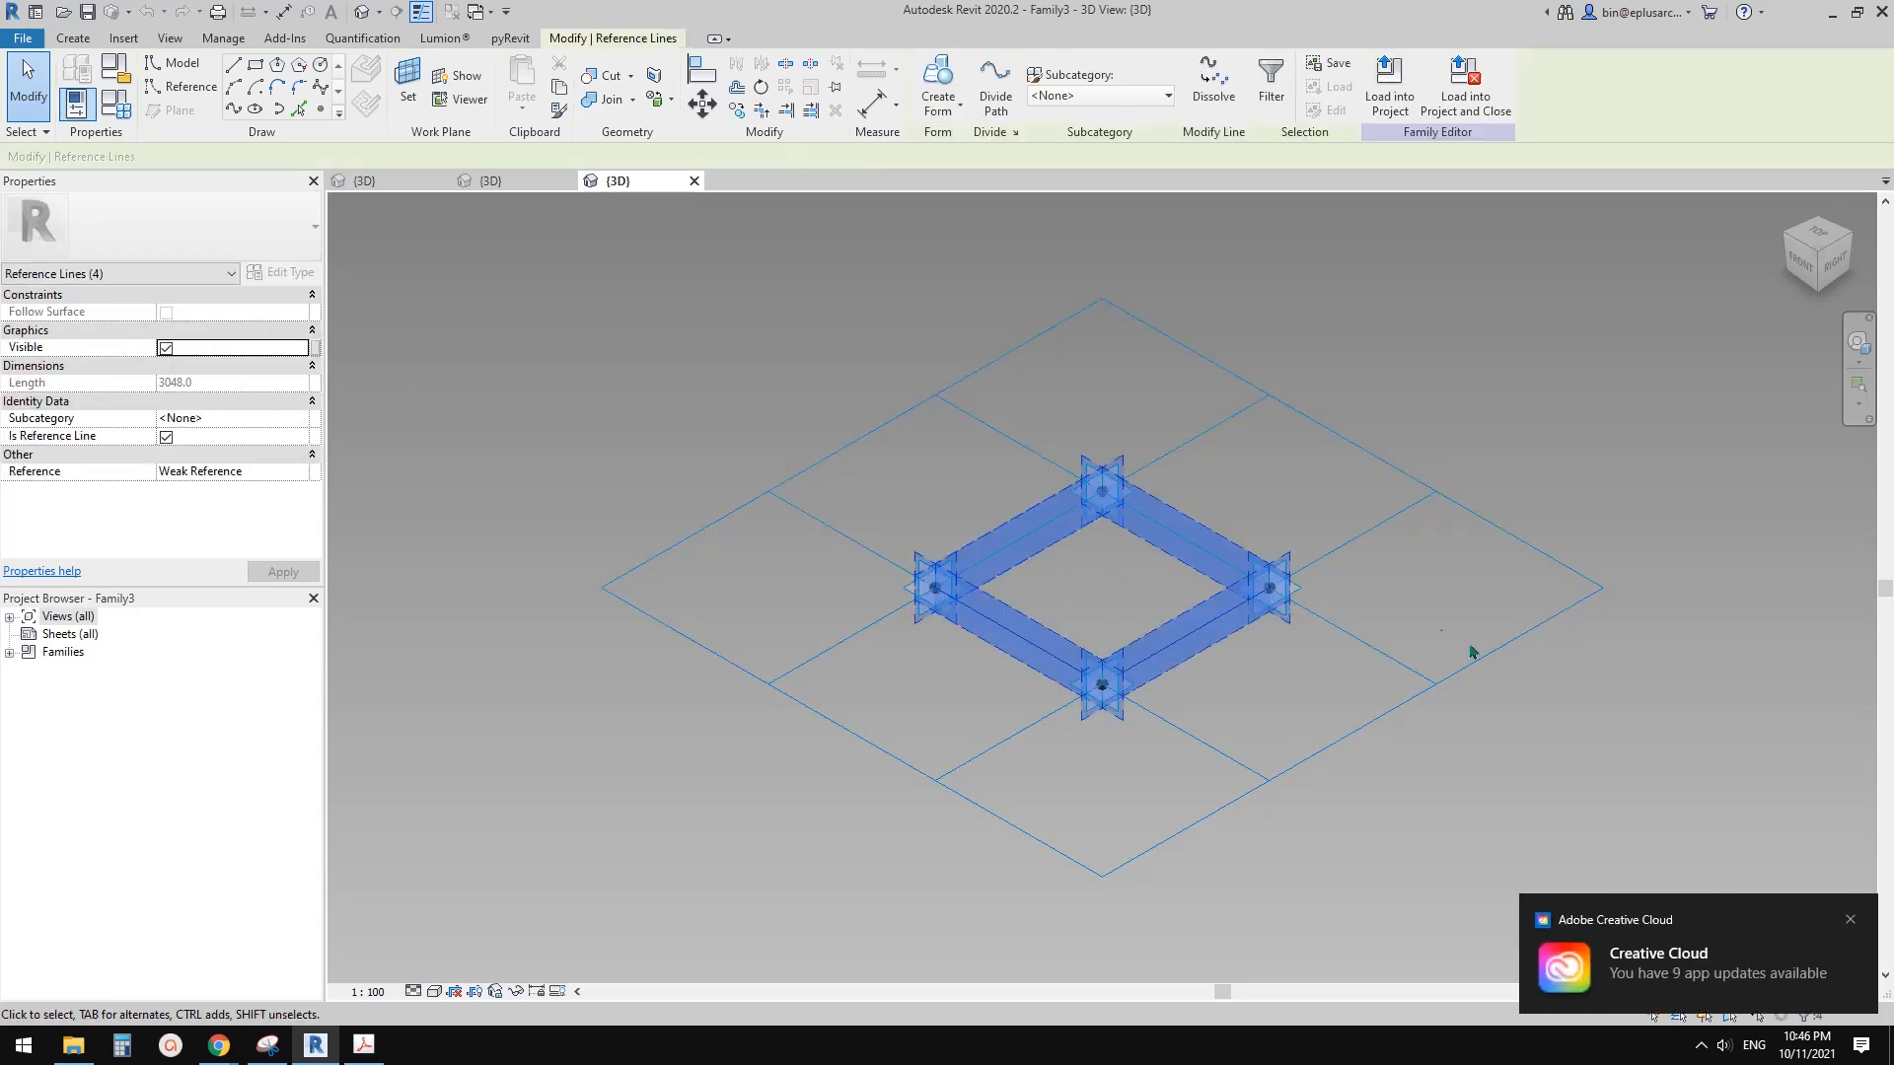
pyautogui.click(1857, 920)
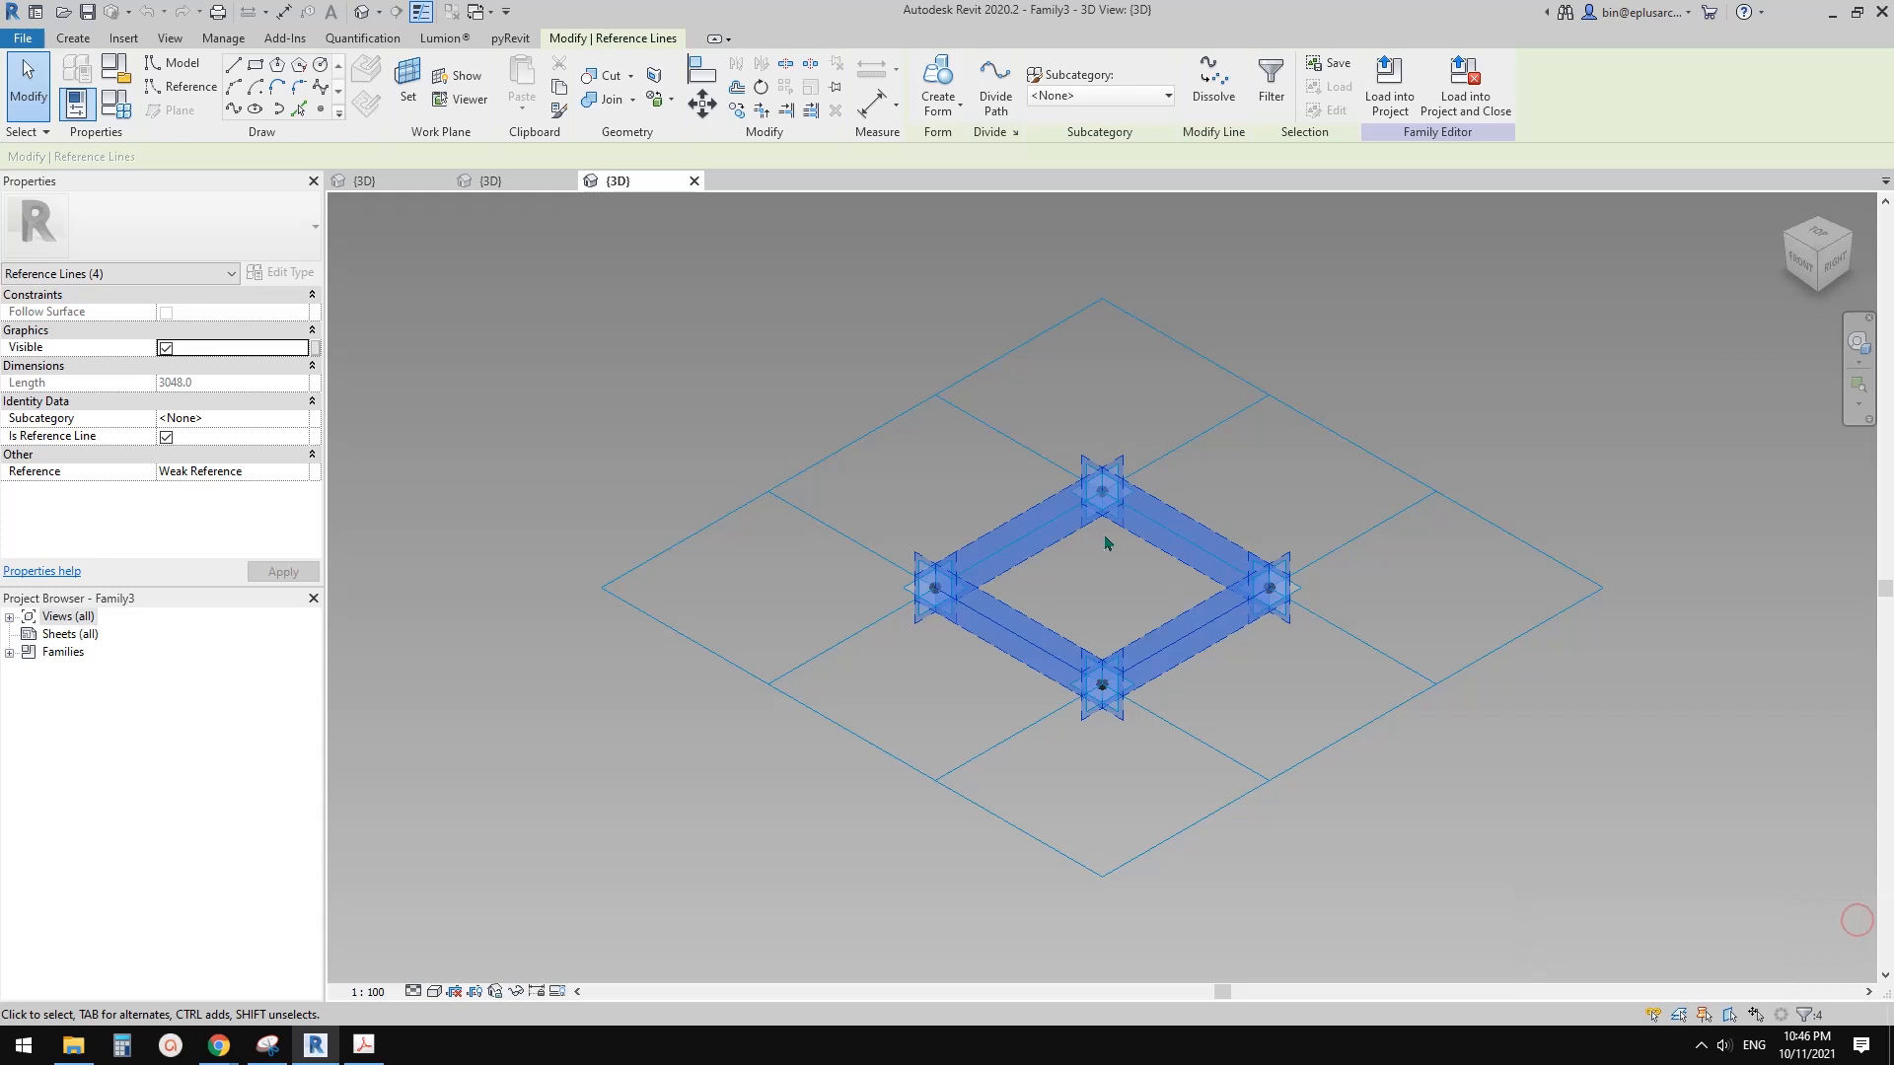
pyautogui.click(940, 105)
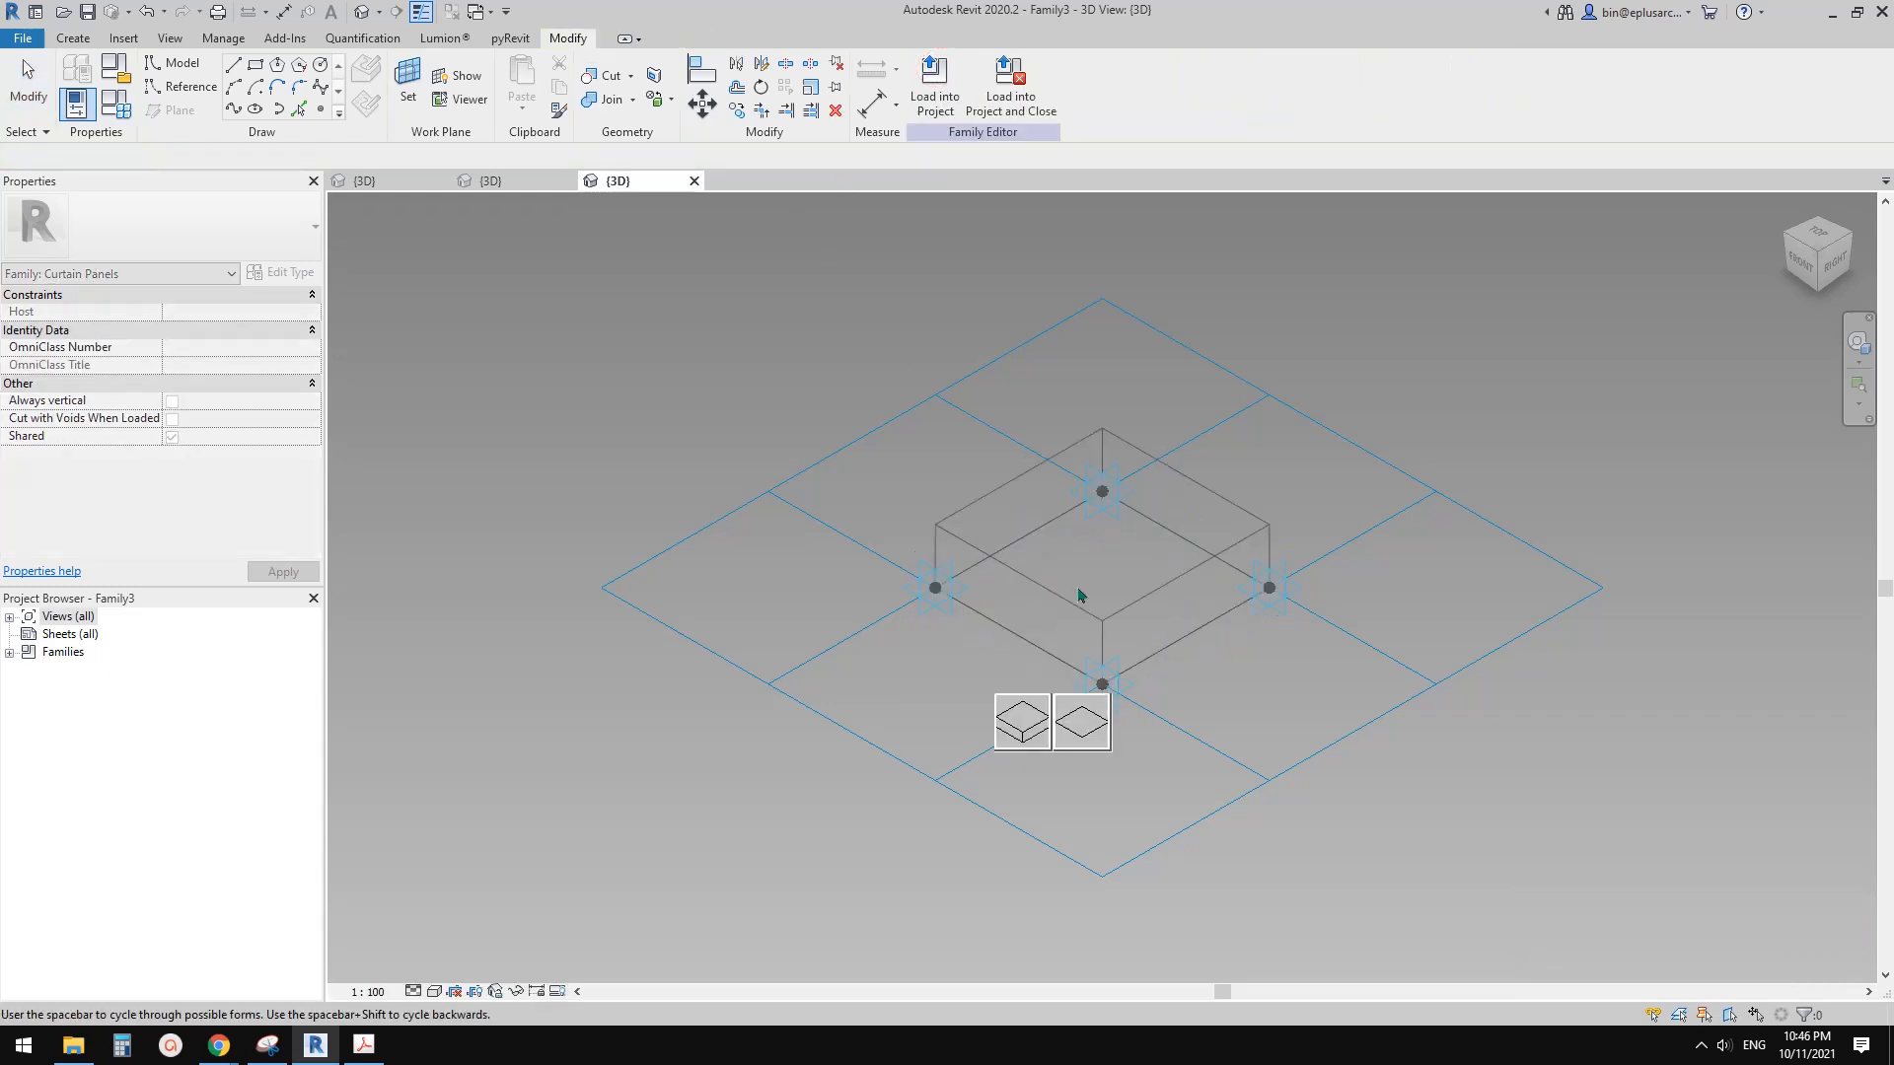
pyautogui.click(1091, 717)
# Step: Set the material of the flat panel surface to Glass
pyautogui.scroll(2, 1080, 602)
pyautogui.click(1076, 596)
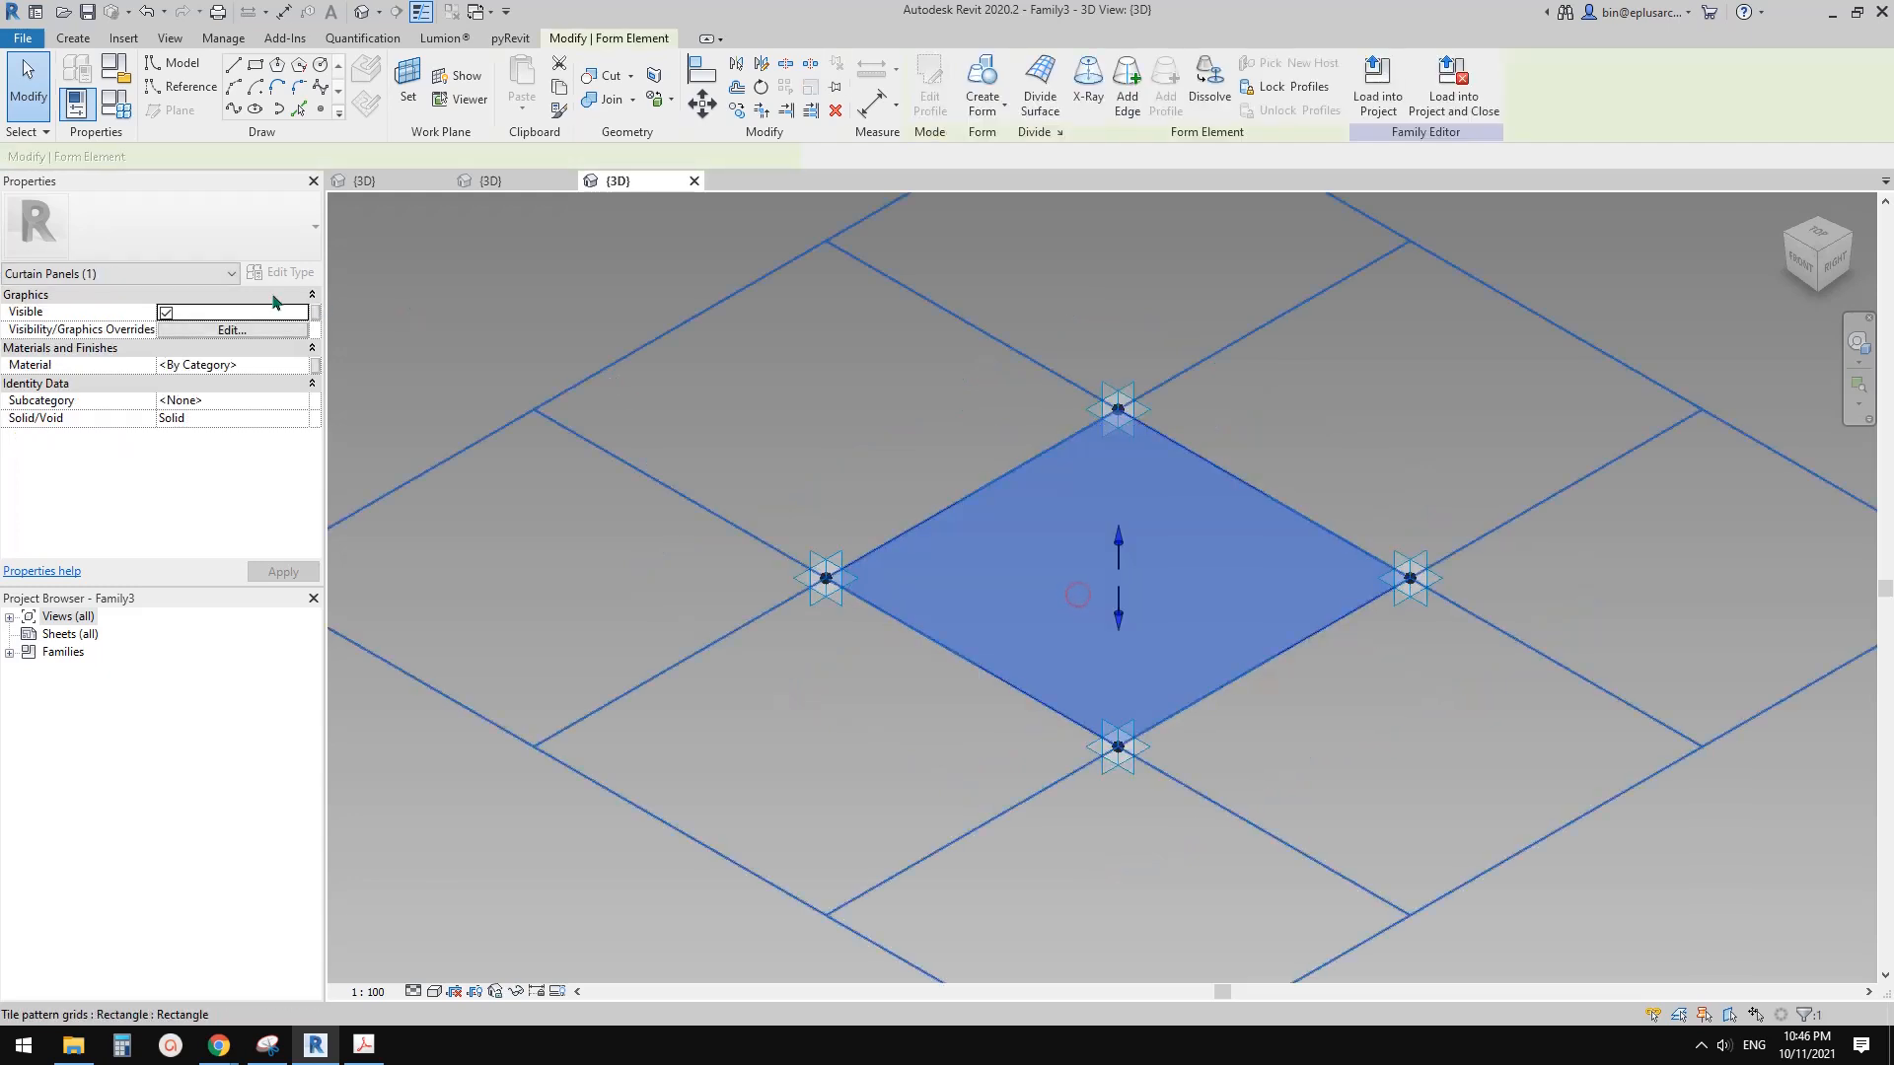
pyautogui.click(267, 366)
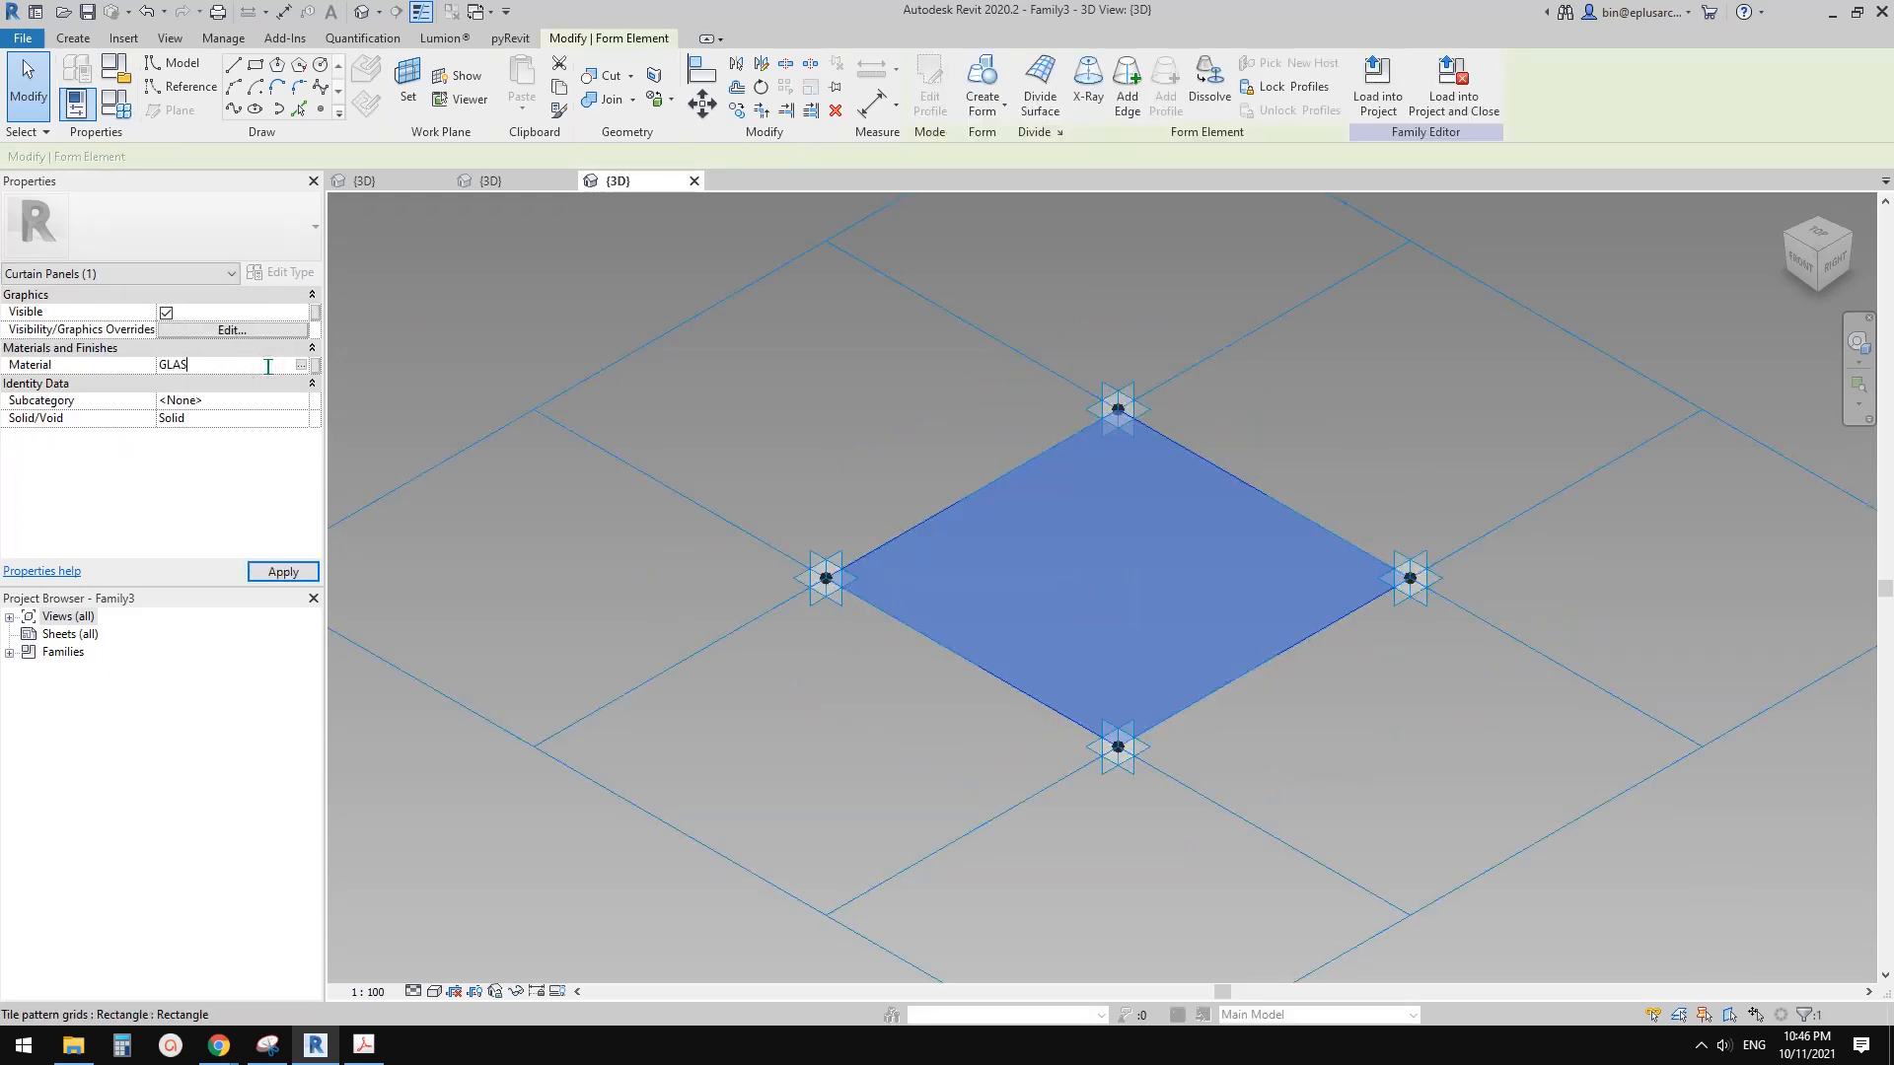
pyautogui.click(902, 391)
# Step: Temporarily hide the glass panel surface, leaving the tile grid with its reference lines and points
pyautogui.scroll(-2, 905, 393)
pyautogui.keyDown('shift'); pyautogui.moveTo(974, 529); pyautogui.dragTo(927, 513, button='middle'); pyautogui.keyUp('shift')
pyautogui.scroll(3, 1001, 503)
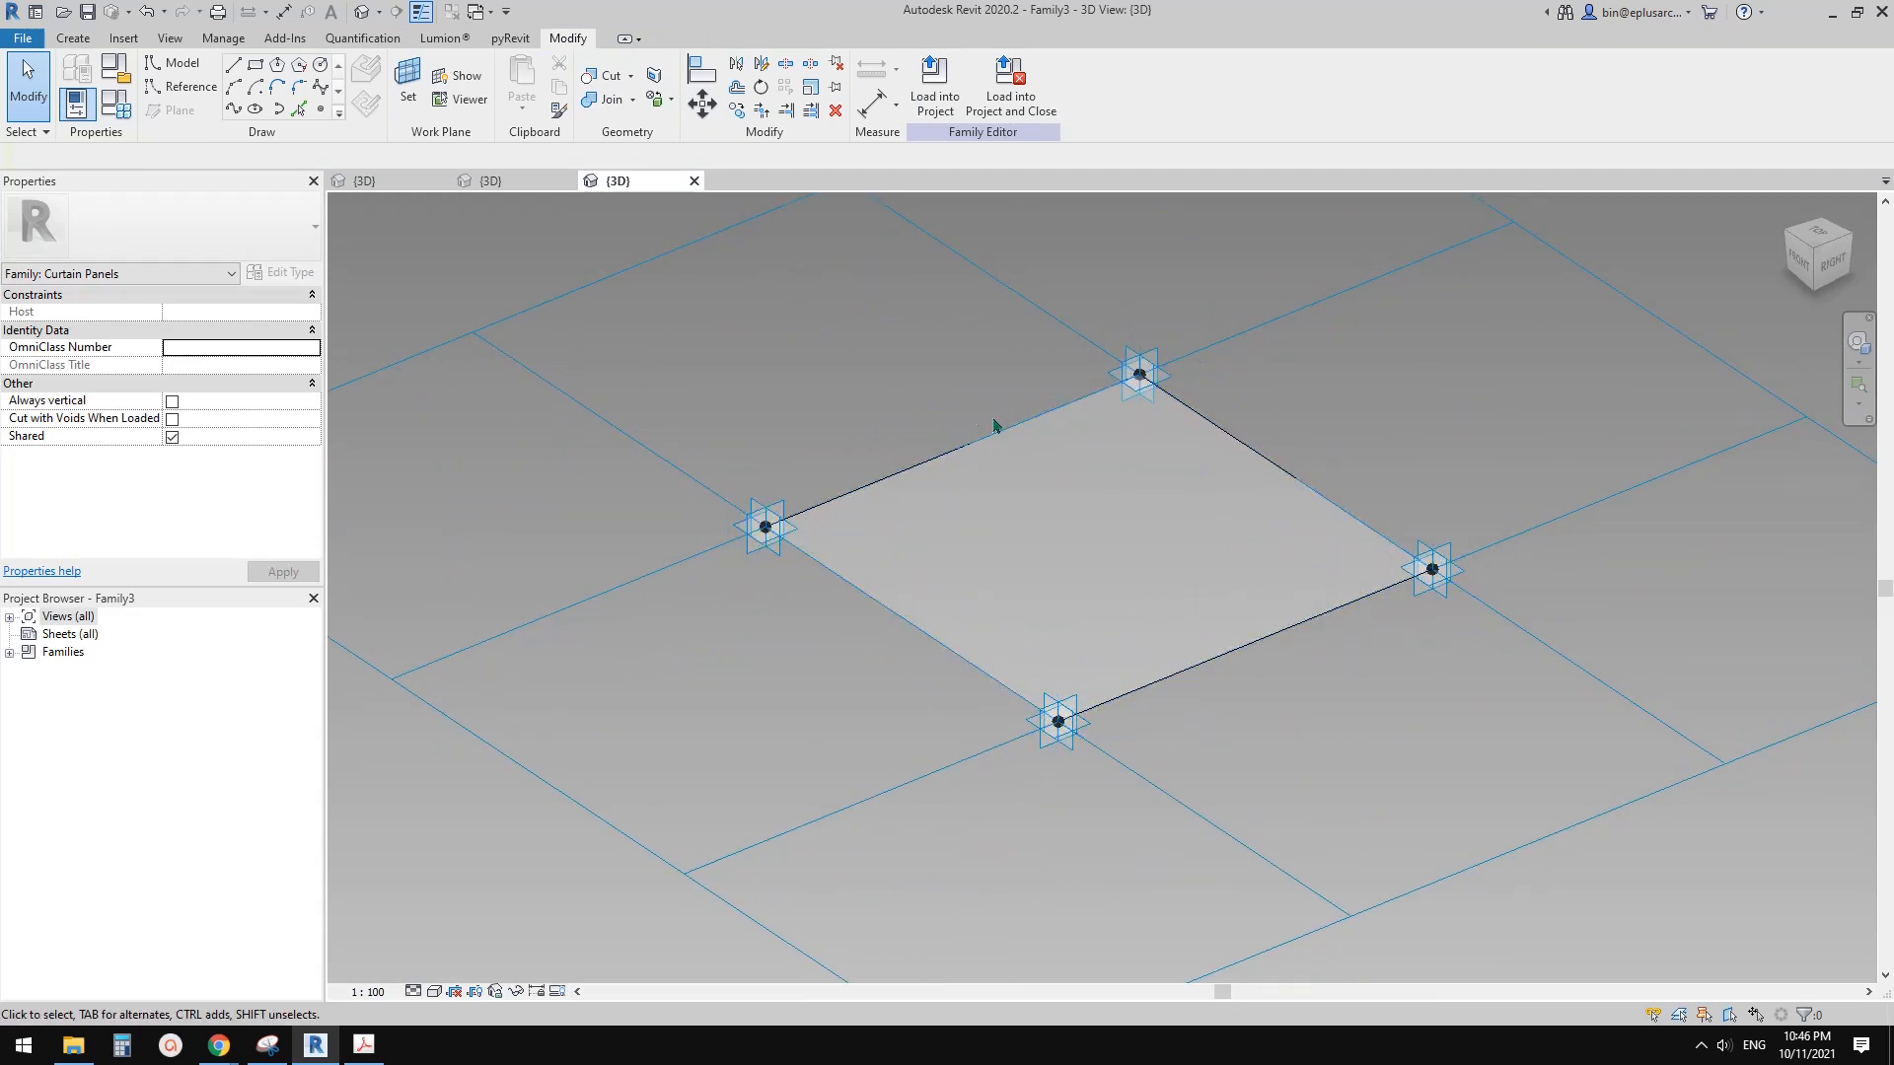
pyautogui.moveTo(1051, 508); pyautogui.dragTo(998, 533, button='middle')
pyautogui.click(998, 523)
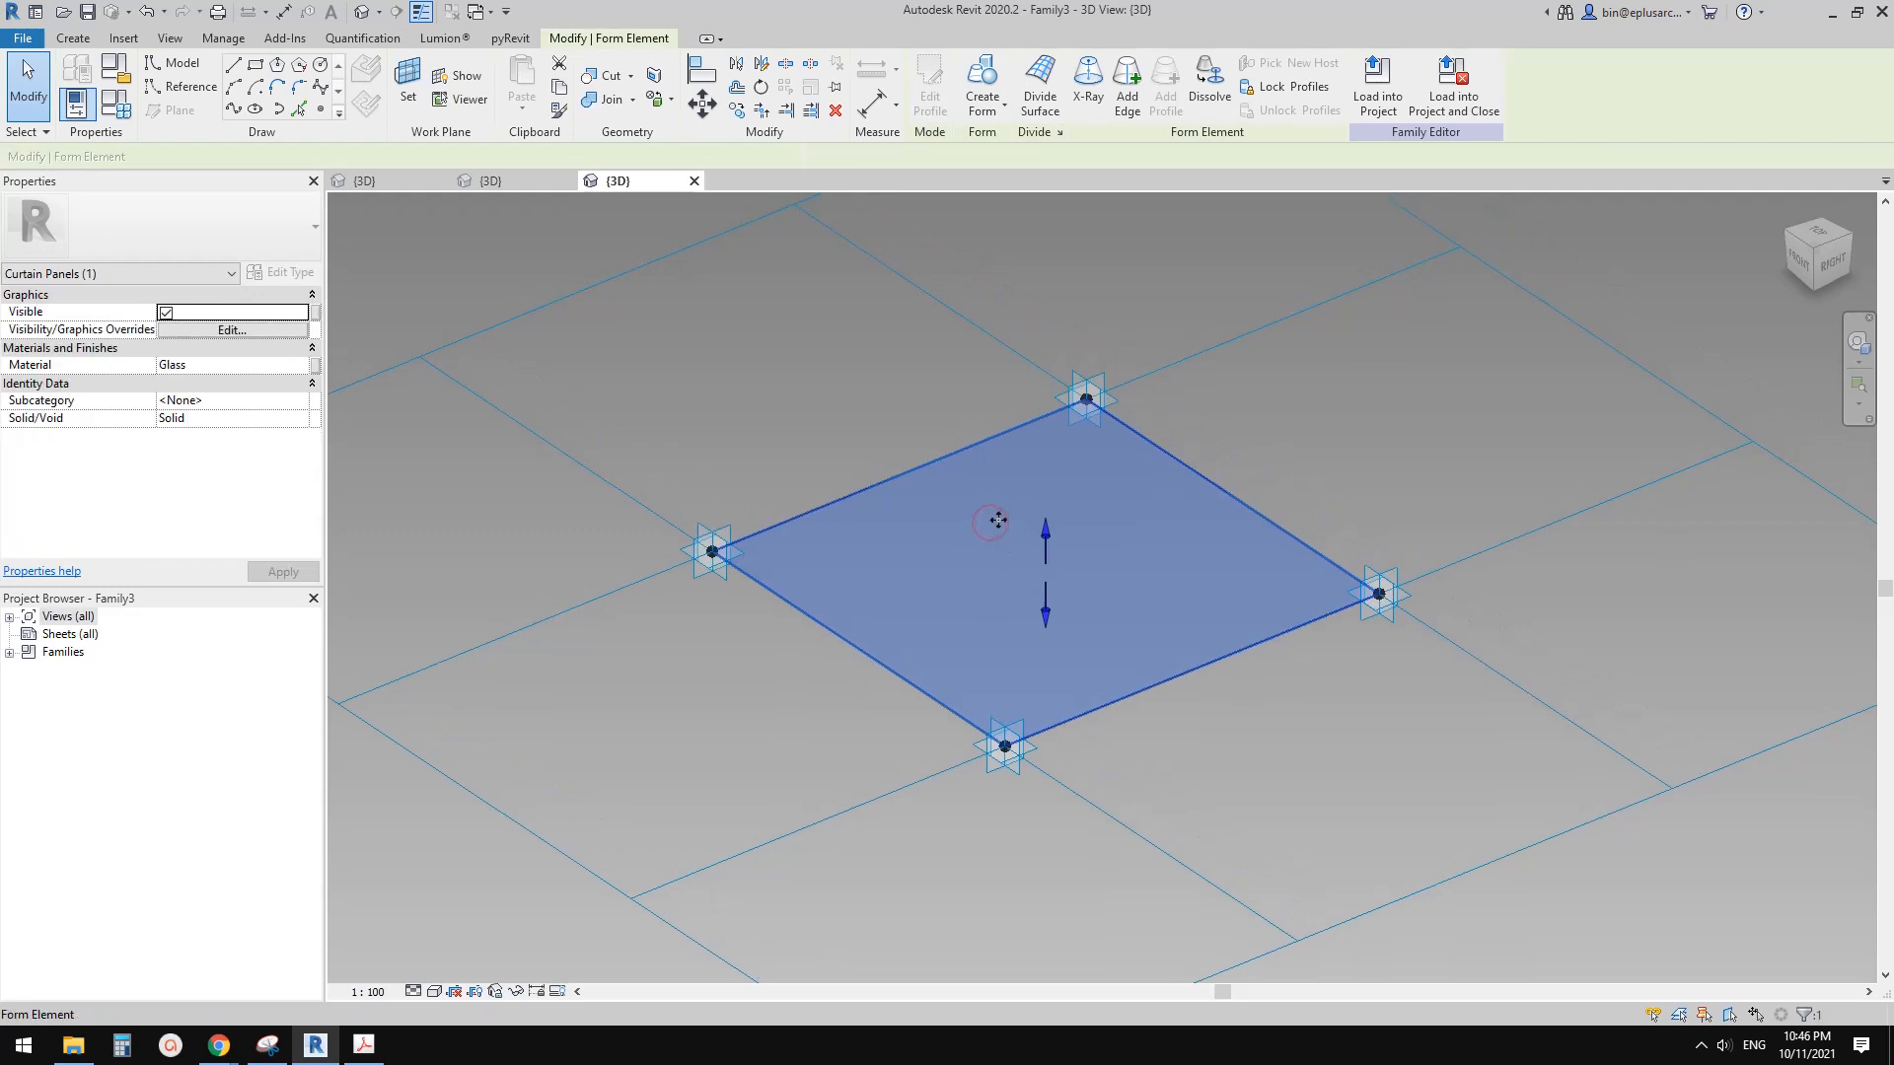
pyautogui.press('c')
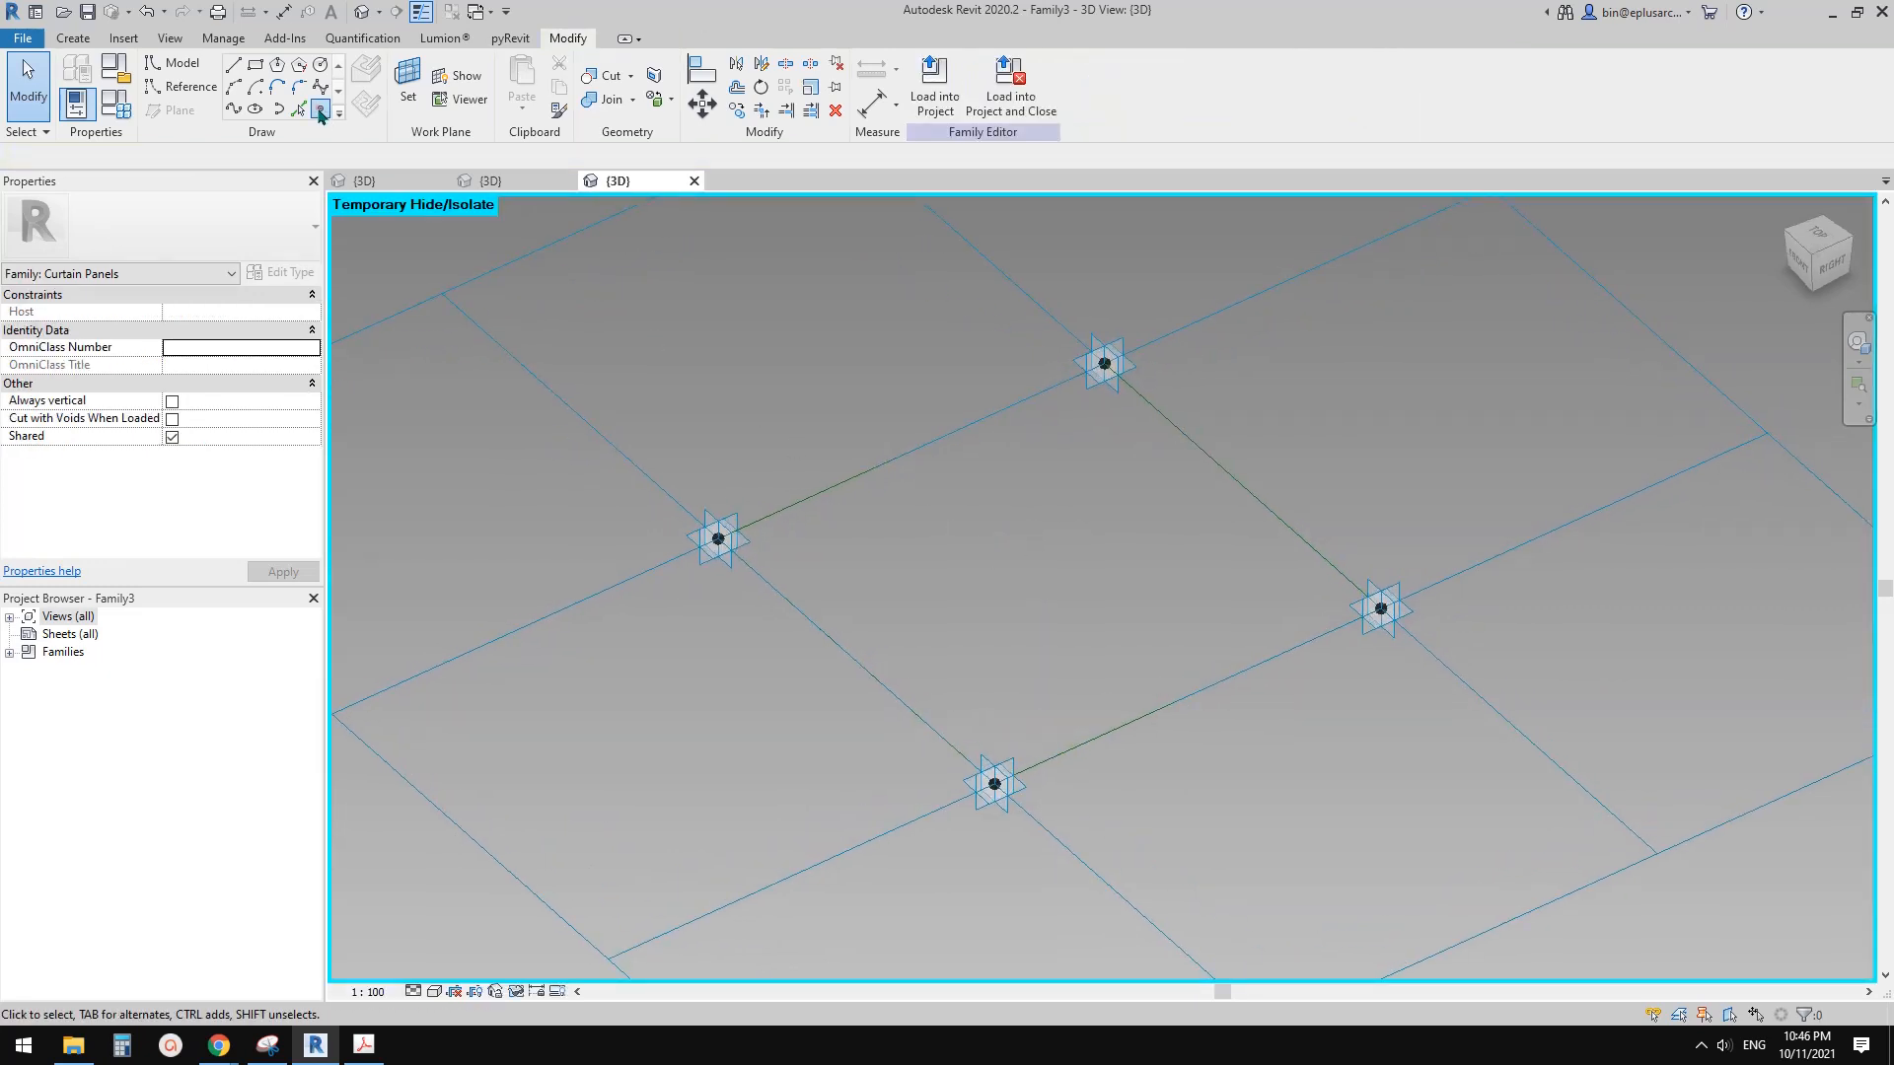
# Step: Place a reference point on one reference line of the central grid cell and draw a small reference-line rectangle on the point's work plane
pyautogui.click(321, 110)
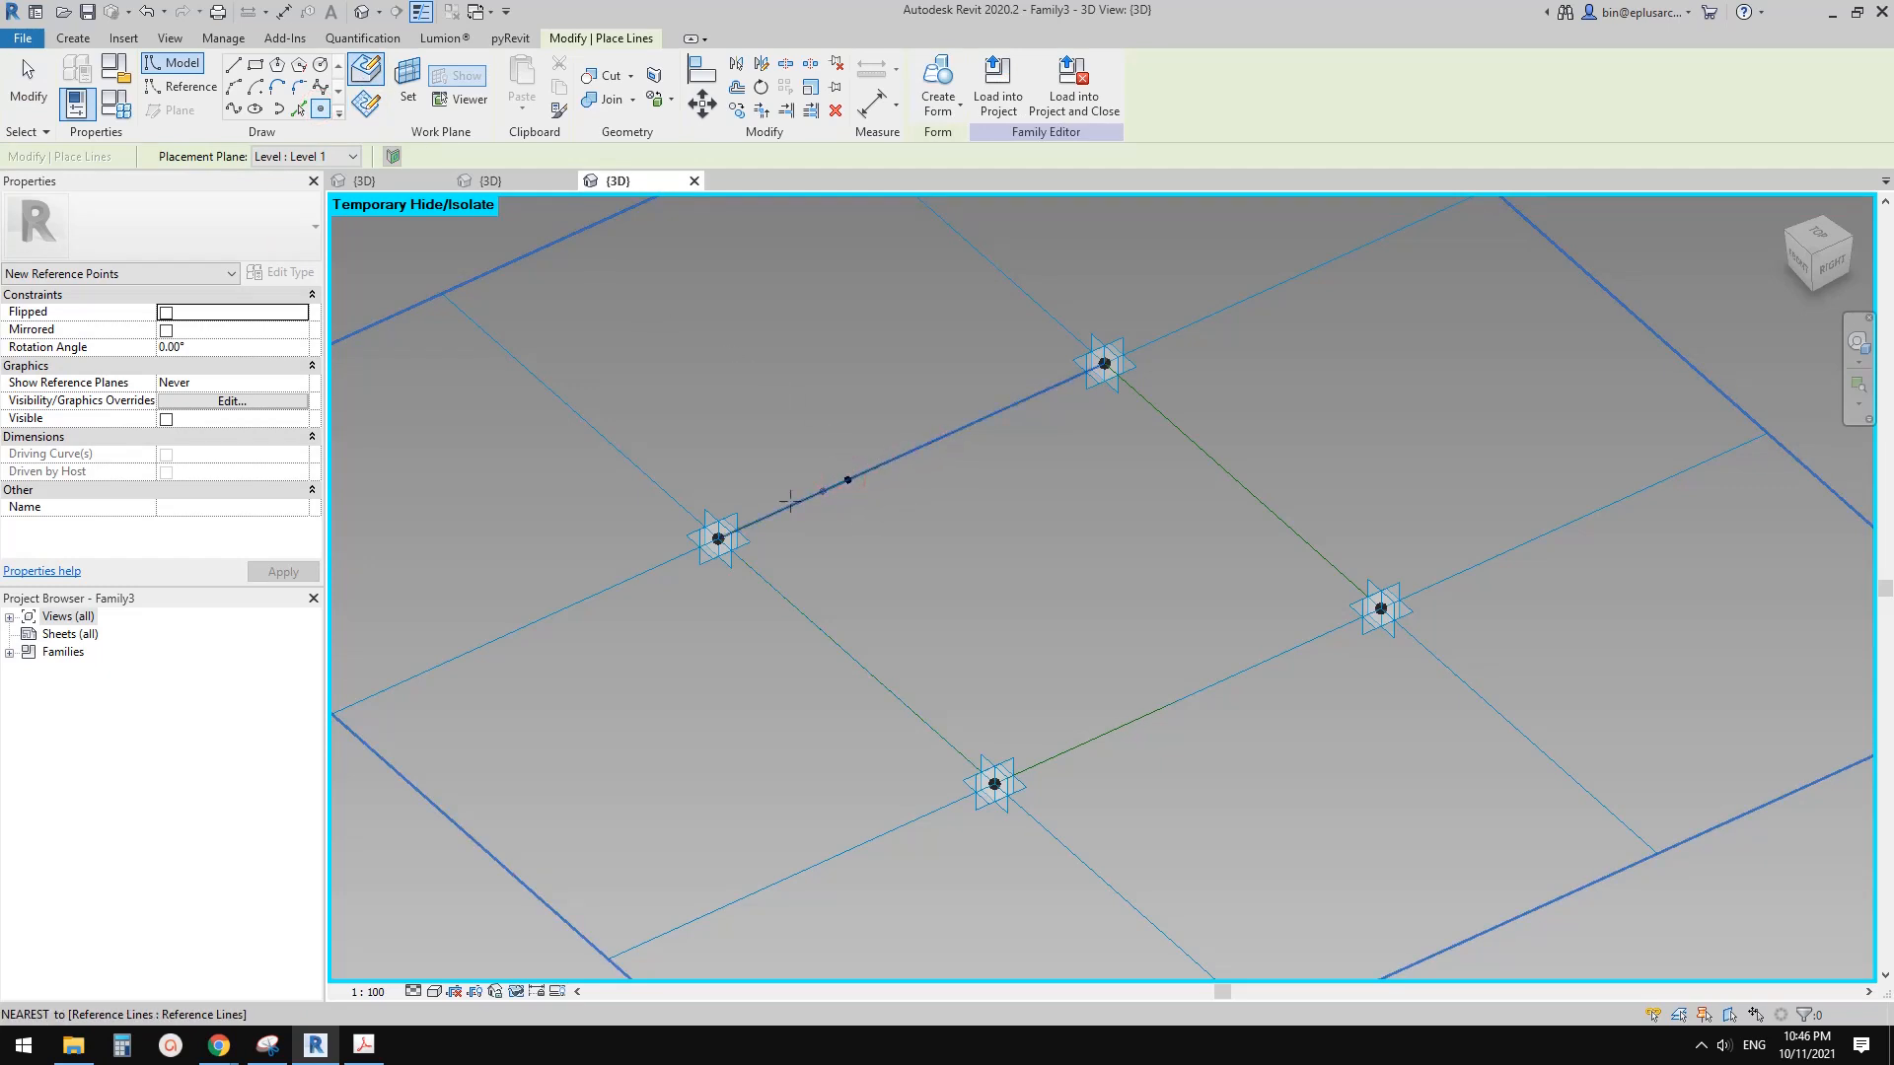
pyautogui.click(184, 87)
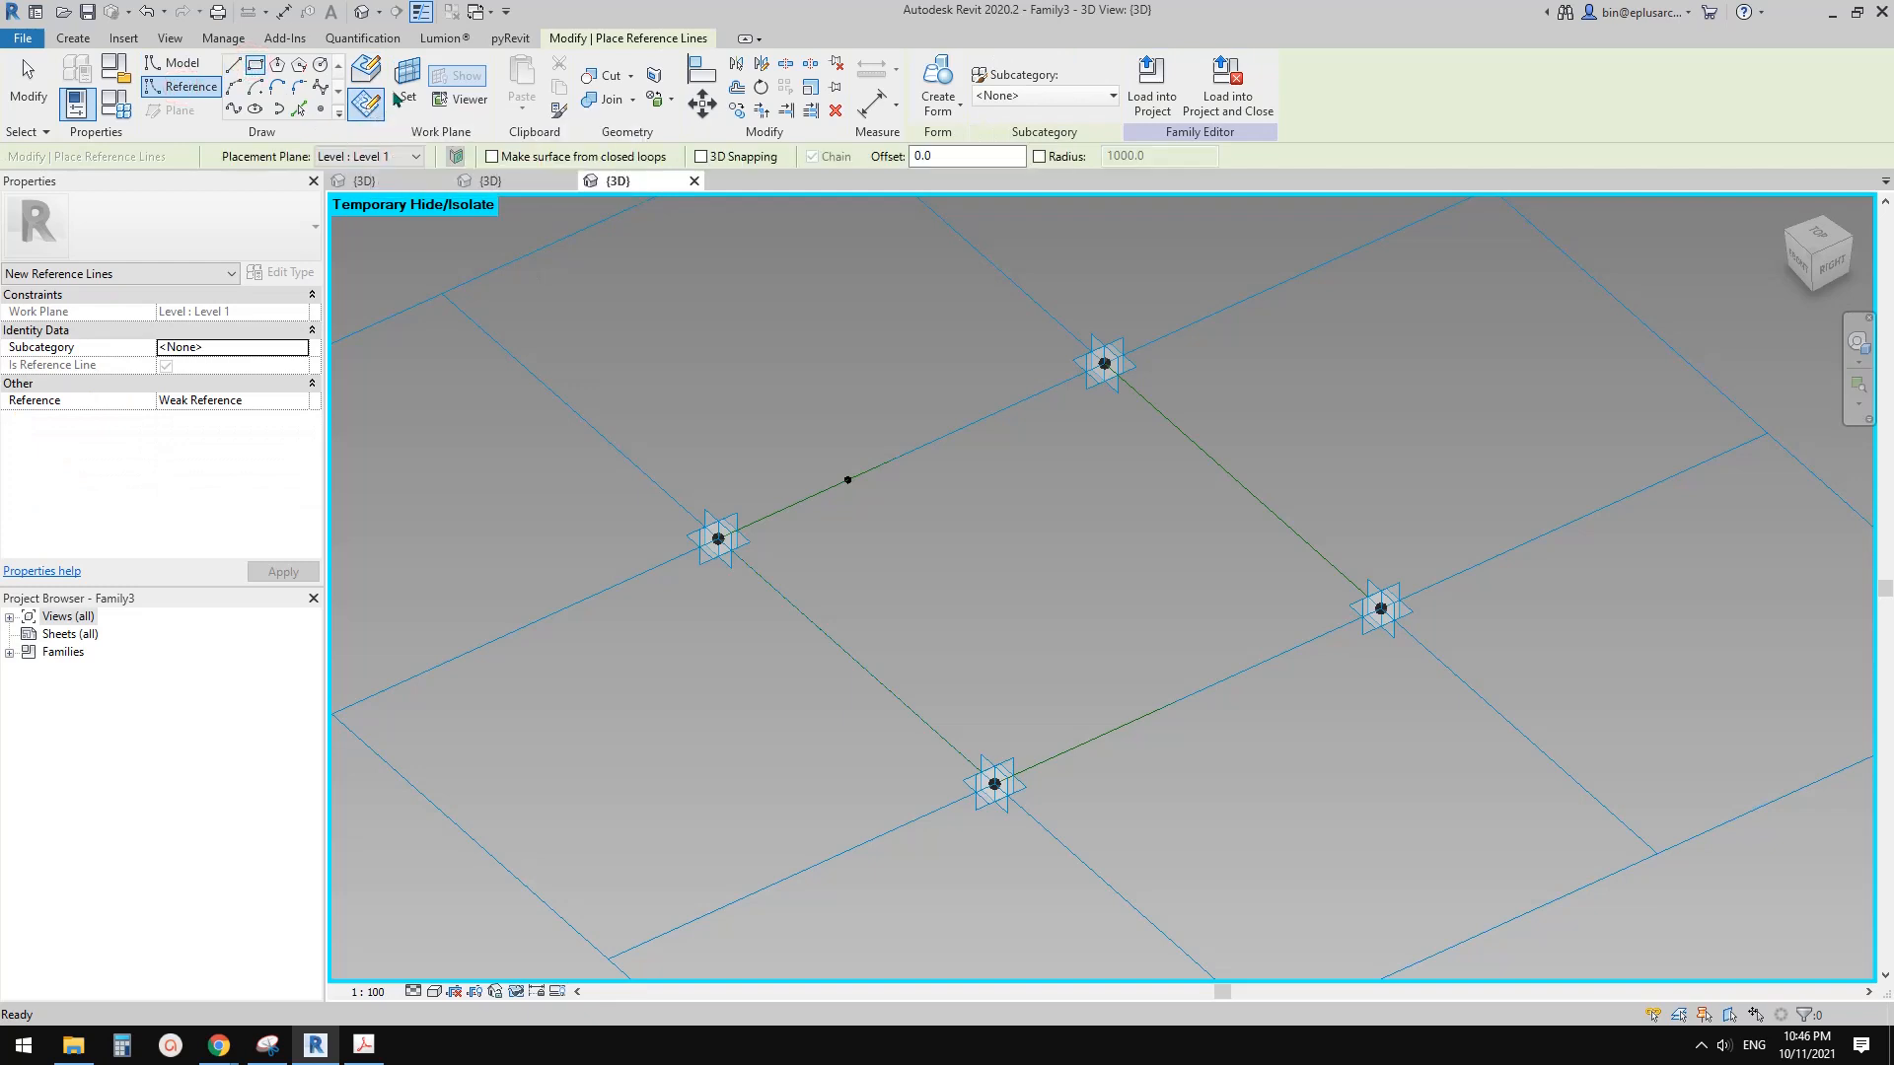
pyautogui.press('Escape')
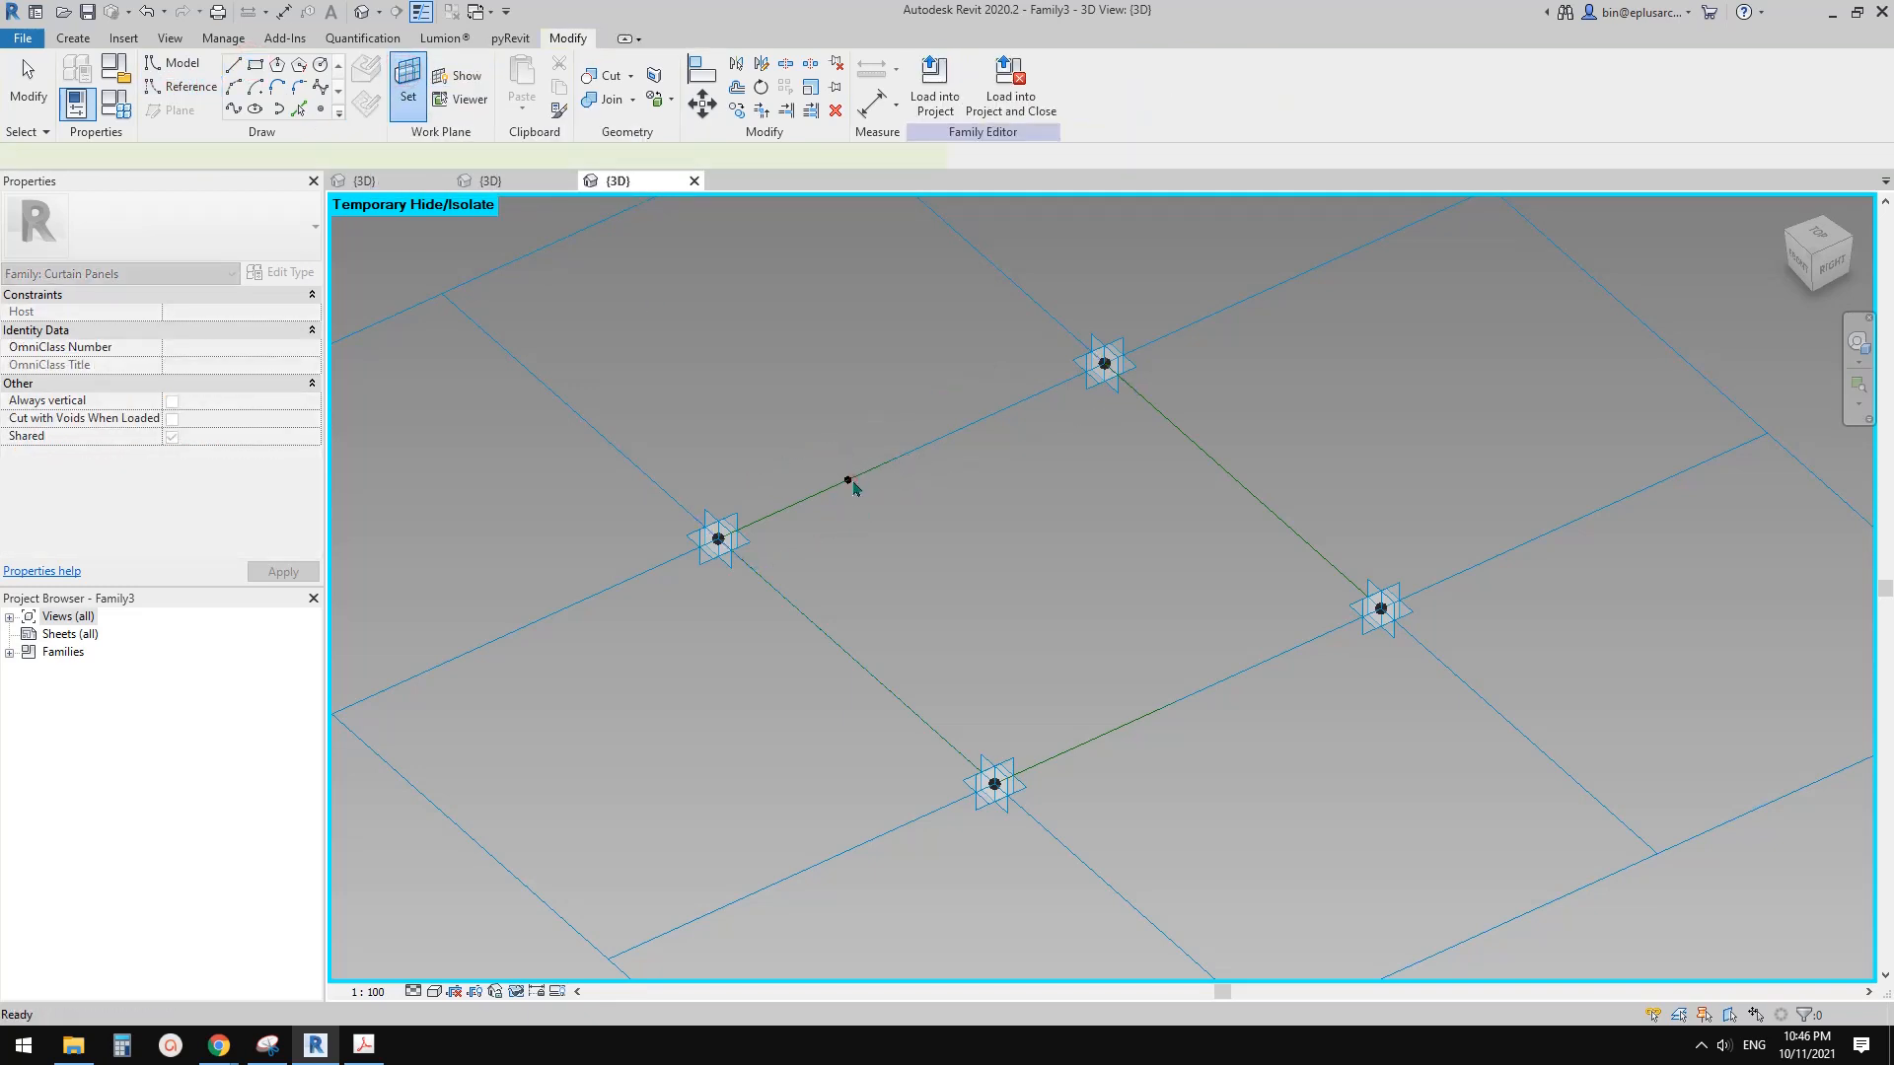
pyautogui.click(848, 481)
pyautogui.scroll(2, 854, 488)
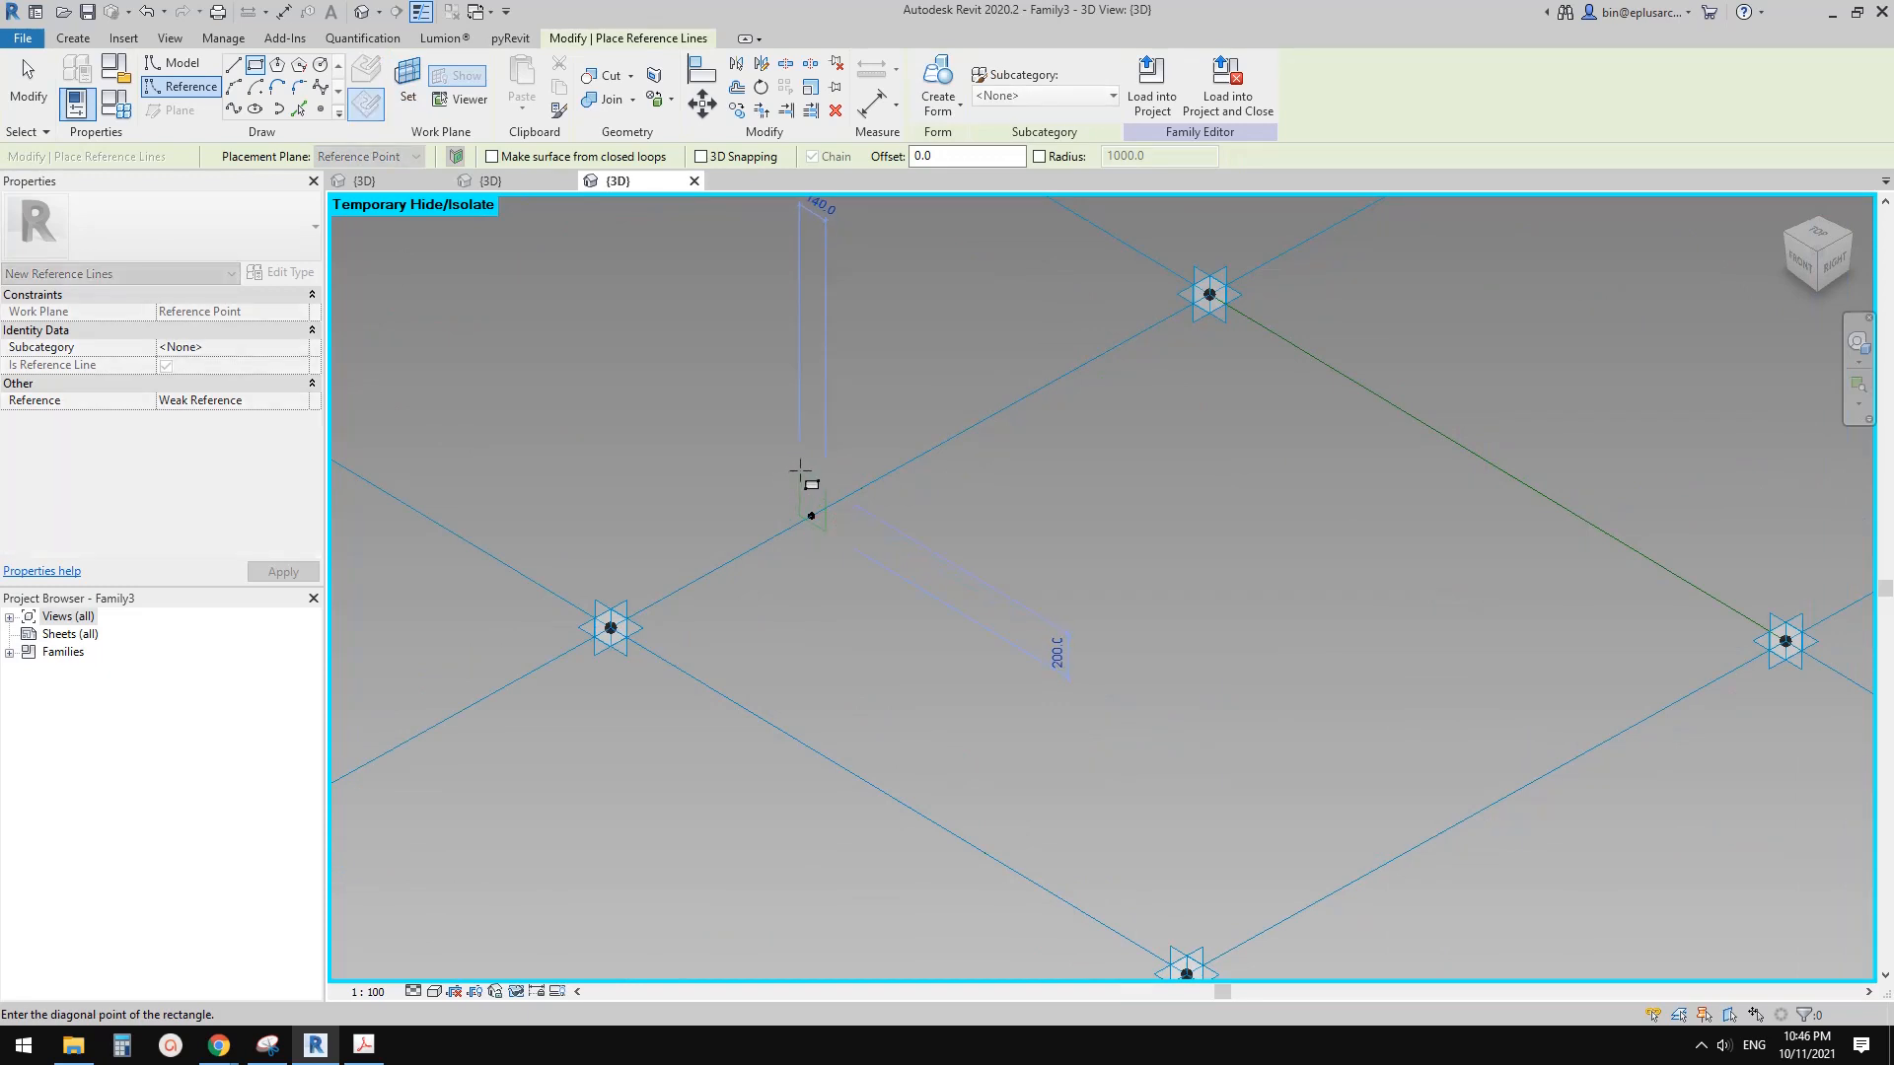
pyautogui.press('Escape')
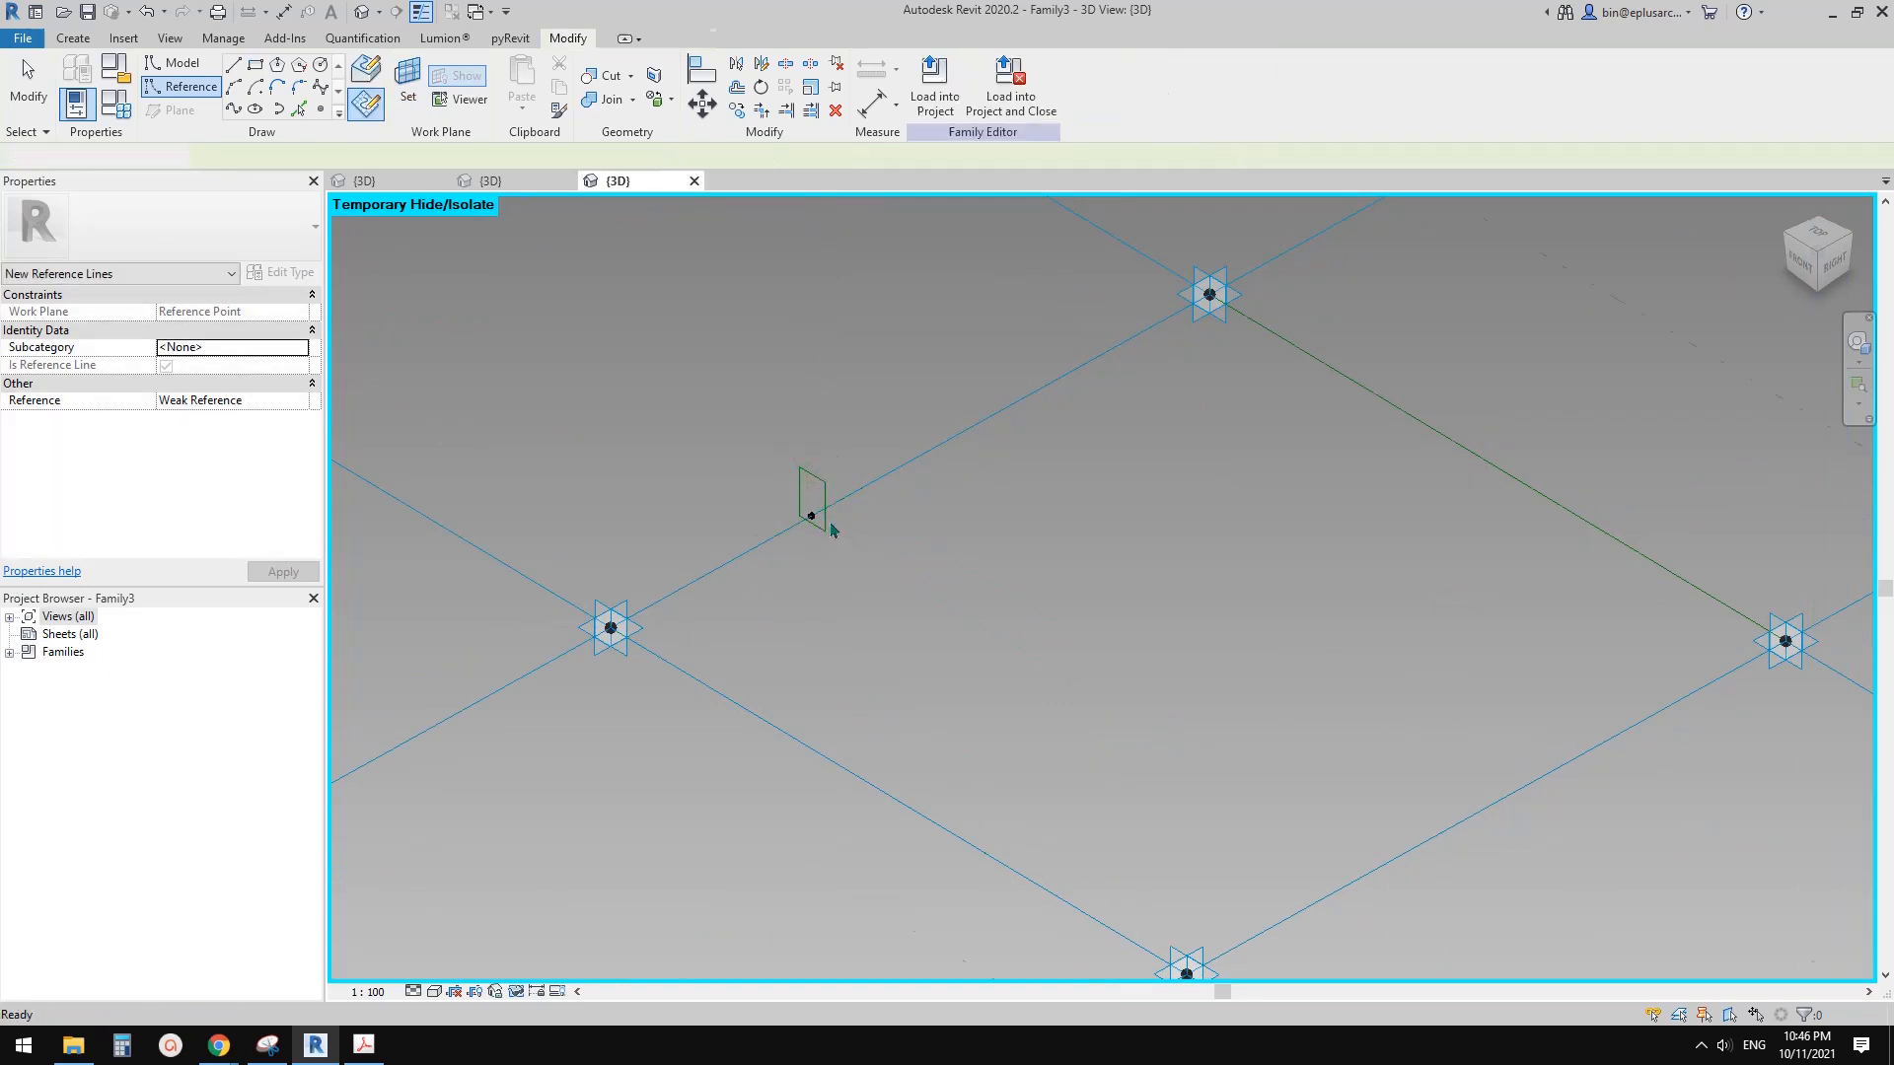
# Step: Set the width of the small reference rectangle to 50 mm and adjust its height dimension
pyautogui.scroll(2, 830, 528)
pyautogui.click(822, 484)
pyautogui.keyDown('shift'); pyautogui.moveTo(834, 499); pyautogui.dragTo(970, 523, button='middle'); pyautogui.keyUp('shift')
pyautogui.click(792, 548)
pyautogui.write('50')
pyautogui.press('Return')
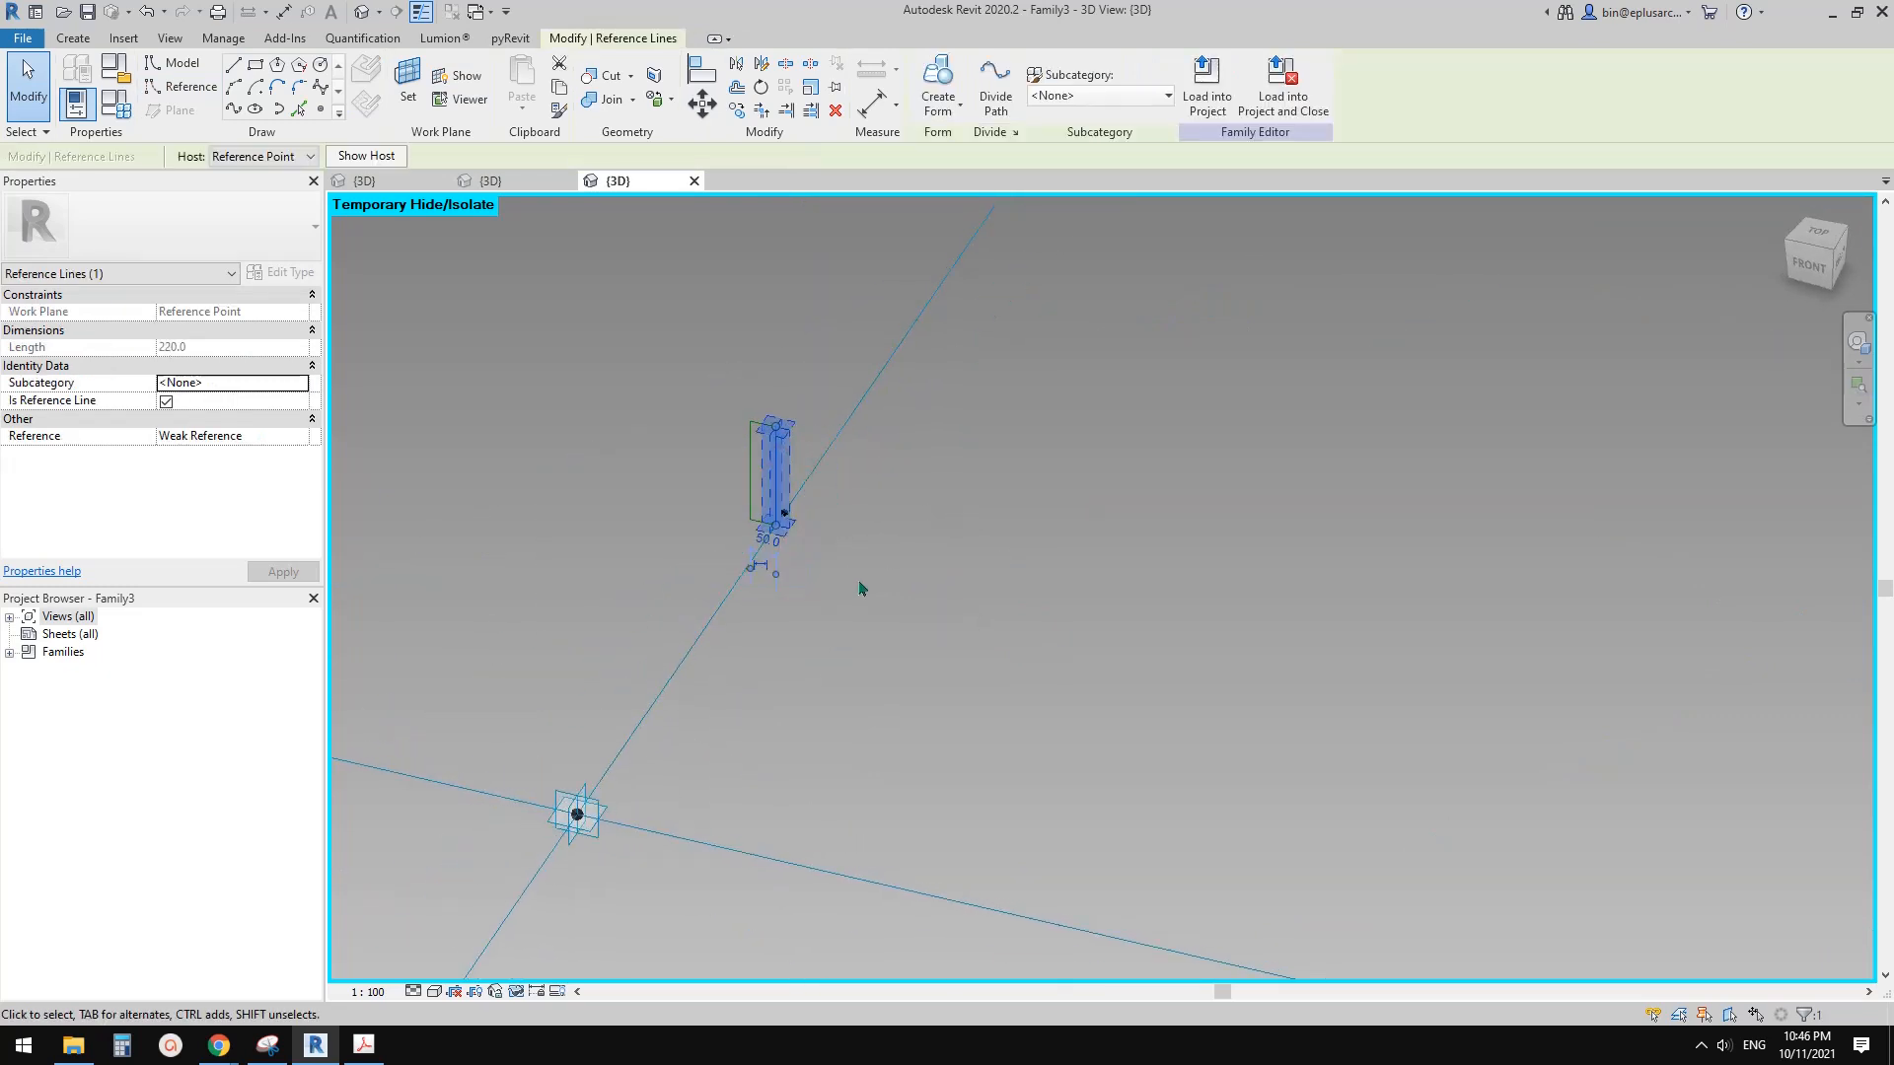
pyautogui.press('Escape')
pyautogui.moveTo(682, 358); pyautogui.dragTo(829, 463)
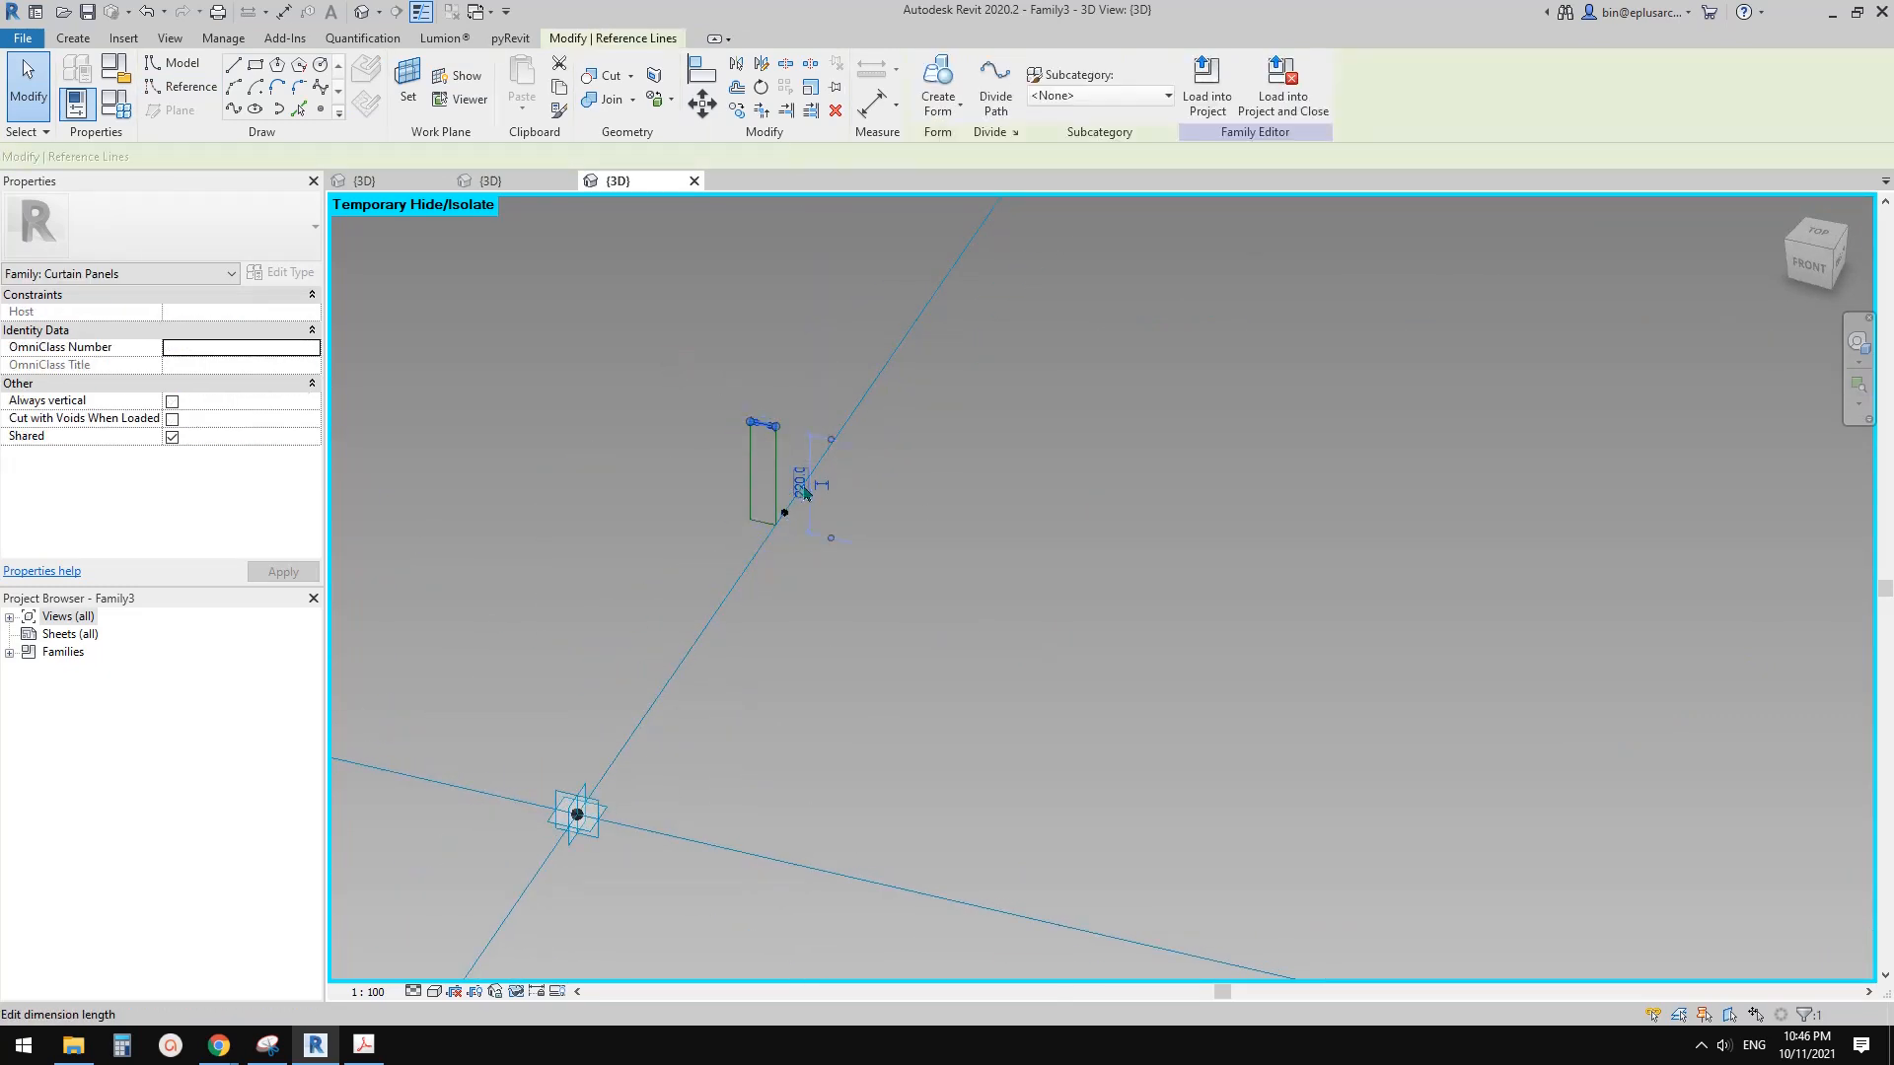
pyautogui.click(801, 485)
pyautogui.press('Escape')
# Step: Move the whole chain of the small reference rectangle so that it is centred on the hosted reference point
pyautogui.scroll(2, 783, 486)
pyautogui.press('Tab')
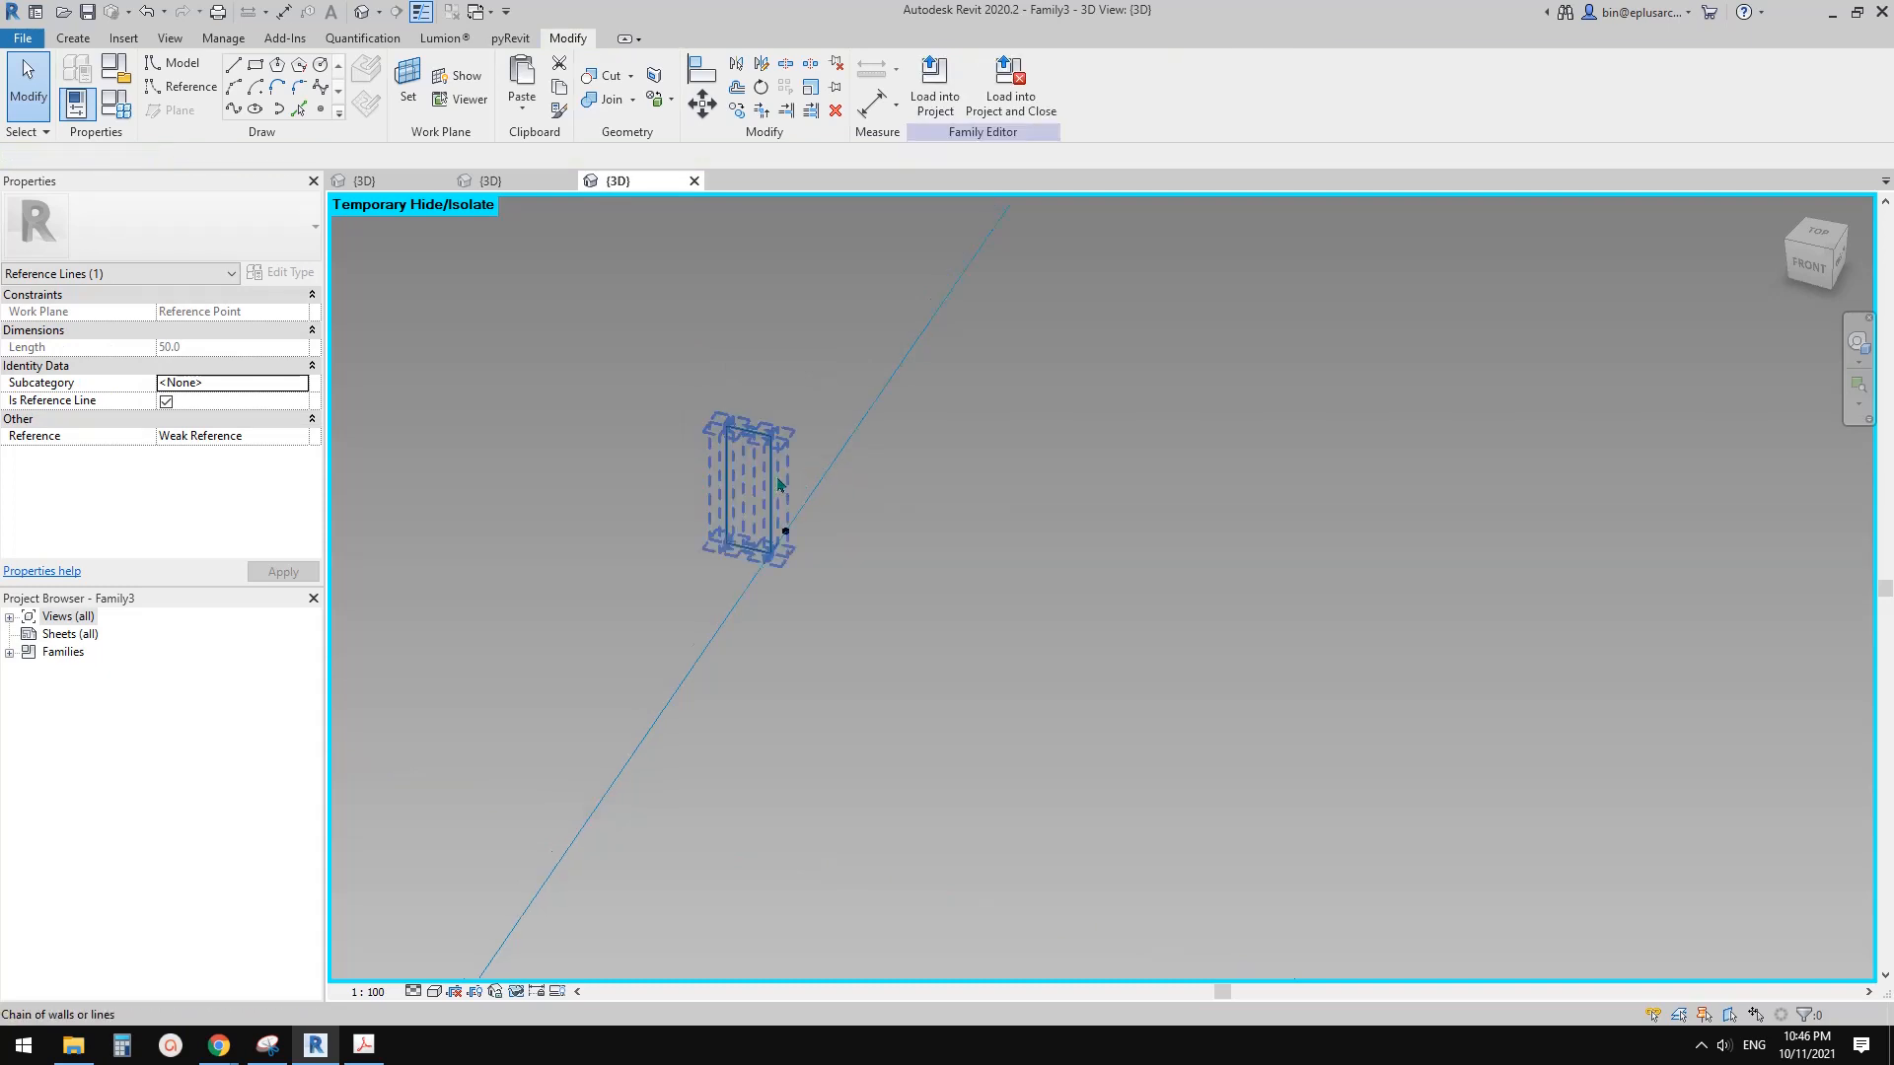
pyautogui.moveTo(767, 471); pyautogui.dragTo(784, 518)
pyautogui.keyDown('shift'); pyautogui.moveTo(914, 583); pyautogui.dragTo(878, 501, button='middle'); pyautogui.keyUp('shift')
pyautogui.press('Escape')
# Step: Create a solid L-shaped frame form from the small rectangle profile along its host reference line and the adjoining reference line of the cell
pyautogui.click(877, 499)
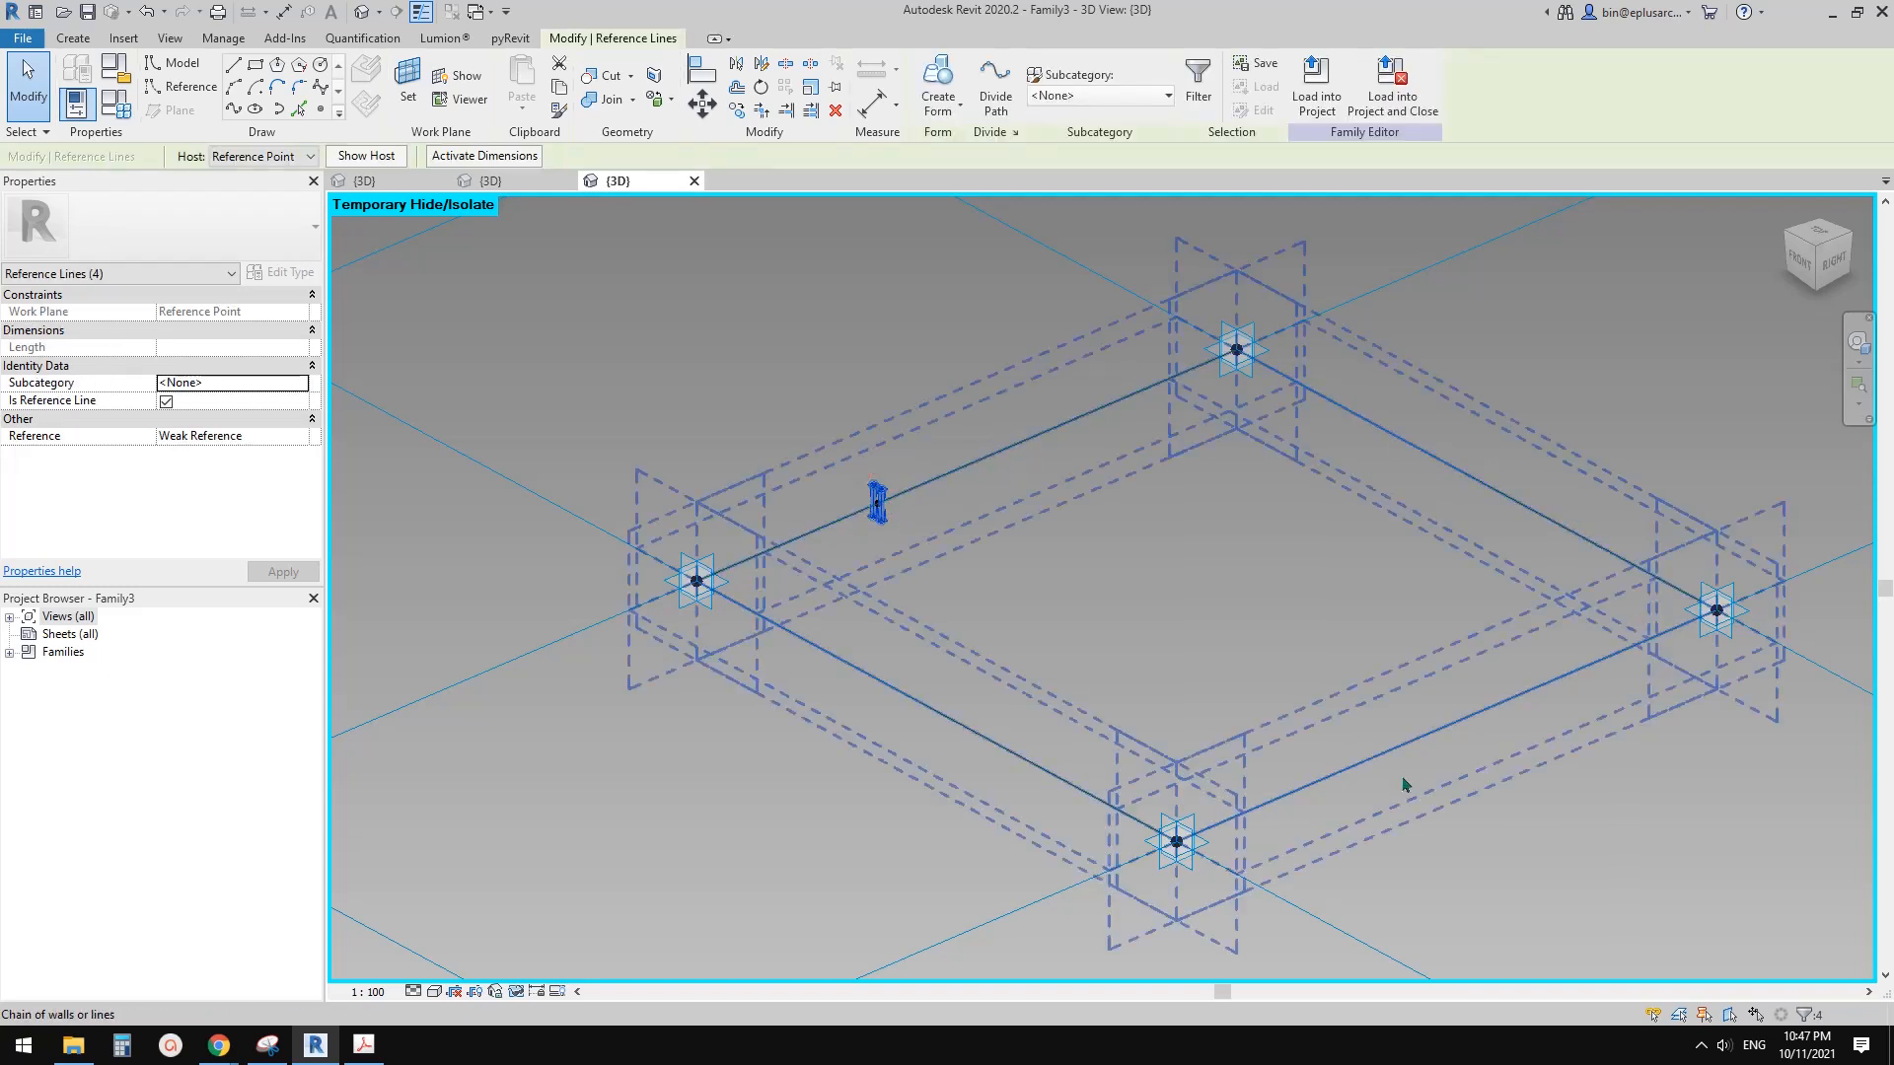
pyautogui.keyDown('ctrl'); pyautogui.click(1037, 439); pyautogui.keyUp('ctrl')
pyautogui.keyDown('ctrl'); pyautogui.click(973, 728); pyautogui.keyUp('ctrl')
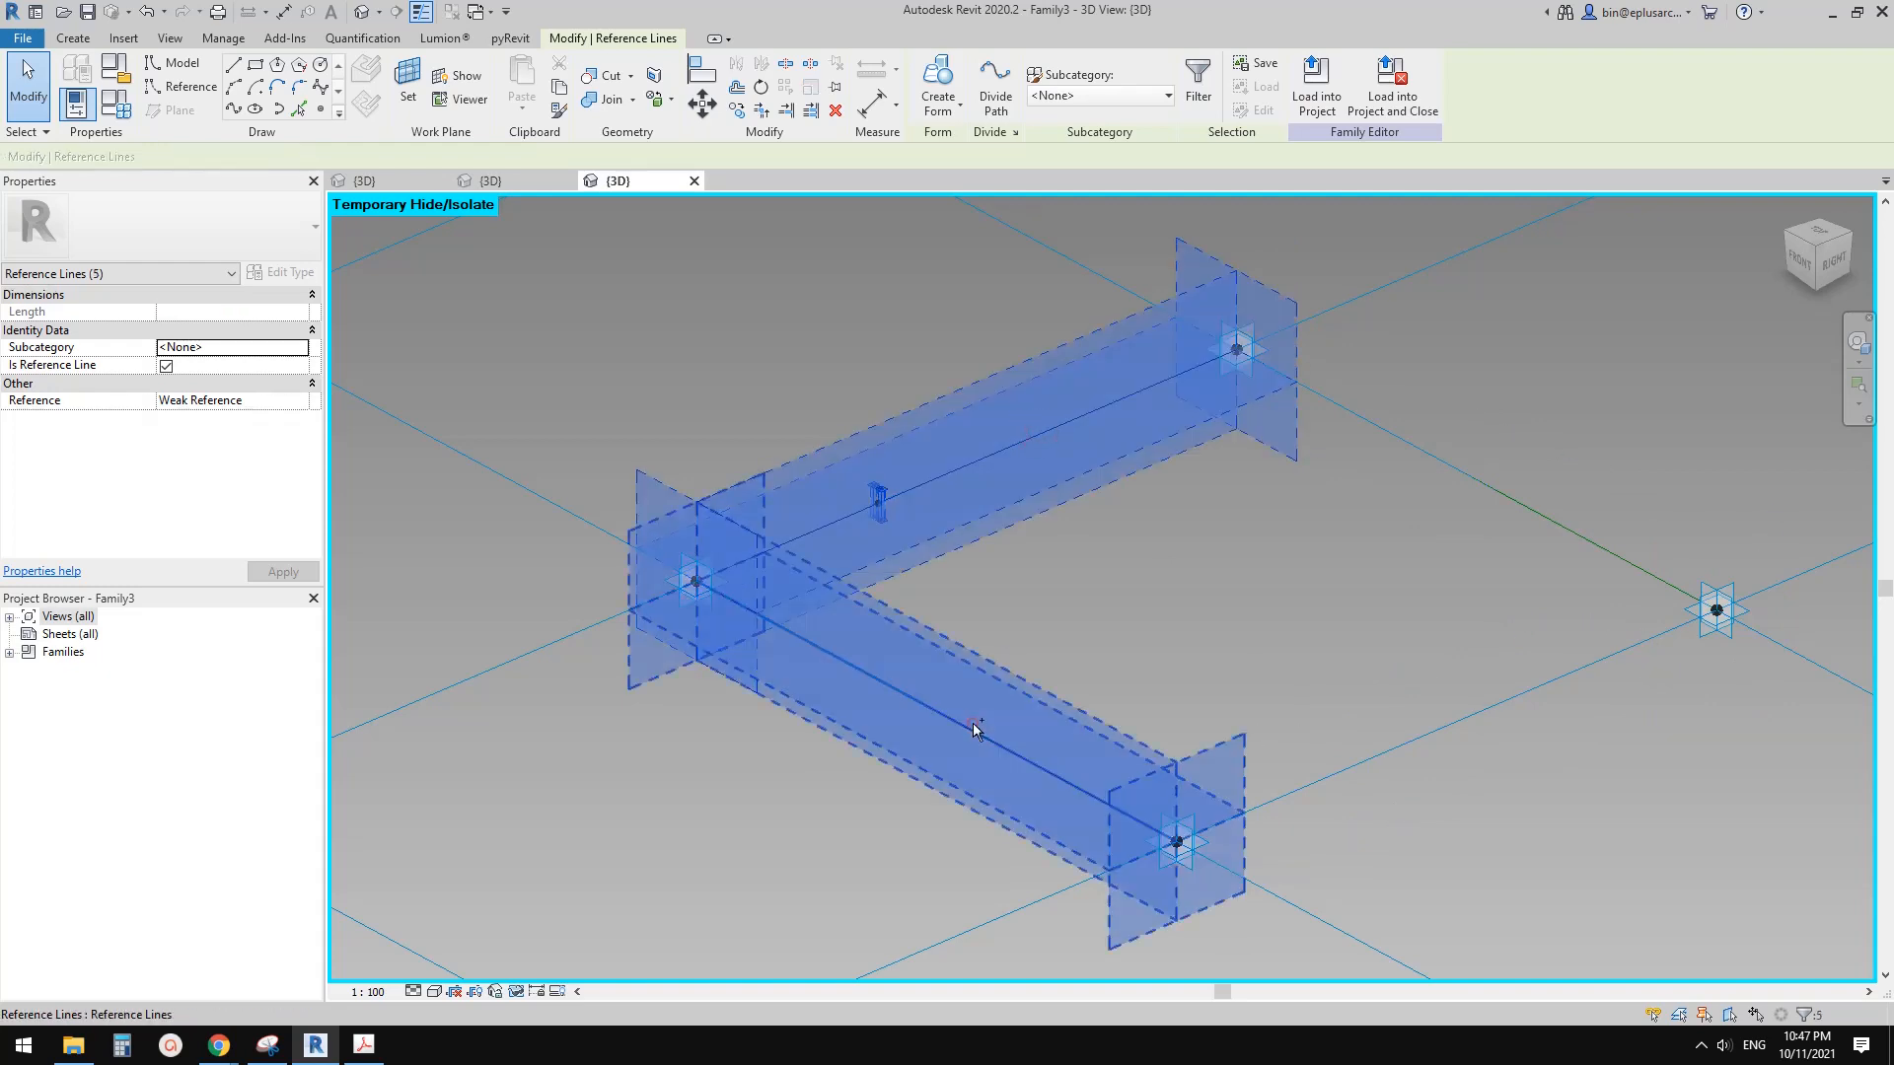
pyautogui.keyDown('ctrl'); pyautogui.click(972, 728); pyautogui.keyUp('ctrl')
pyautogui.click(937, 76)
pyautogui.keyDown('shift'); pyautogui.moveTo(1233, 552); pyautogui.dragTo(1073, 553, button='middle'); pyautogui.keyUp('shift')
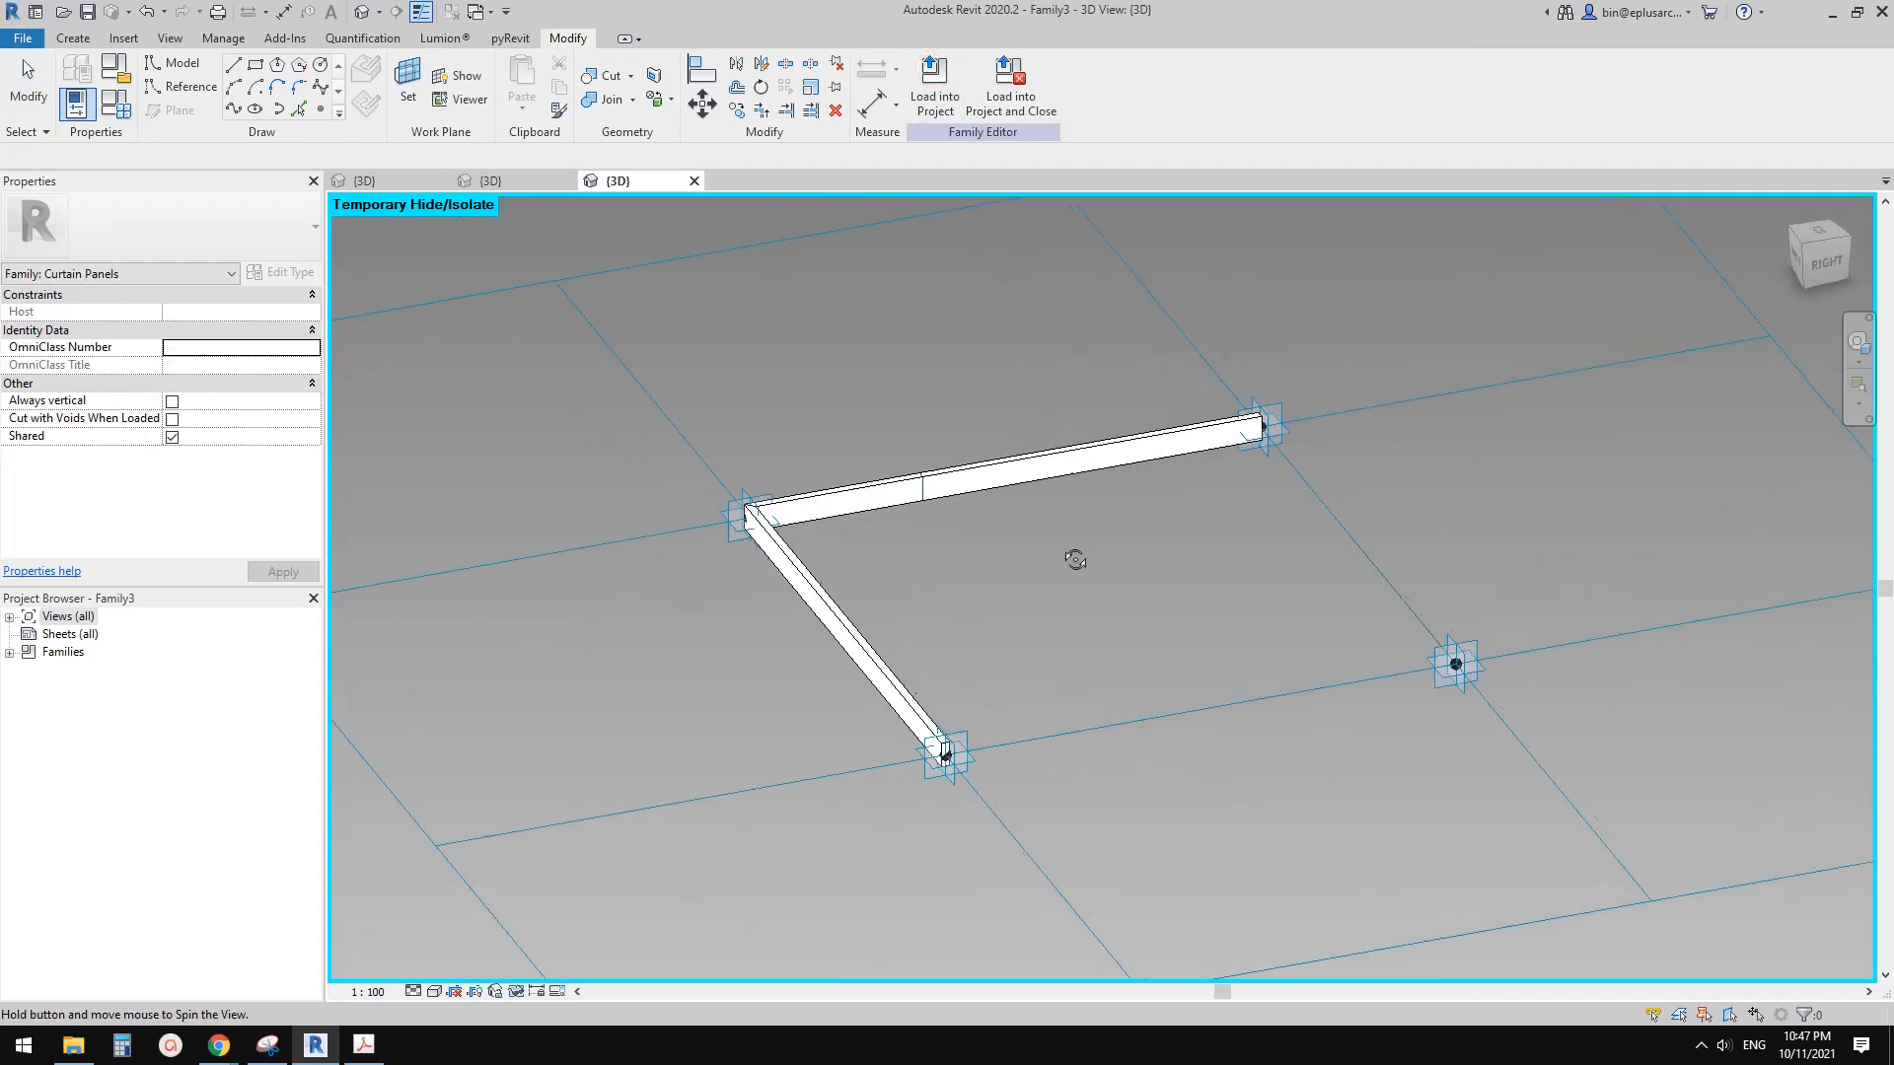
pyautogui.moveTo(863, 367); pyautogui.dragTo(869, 402, button='middle')
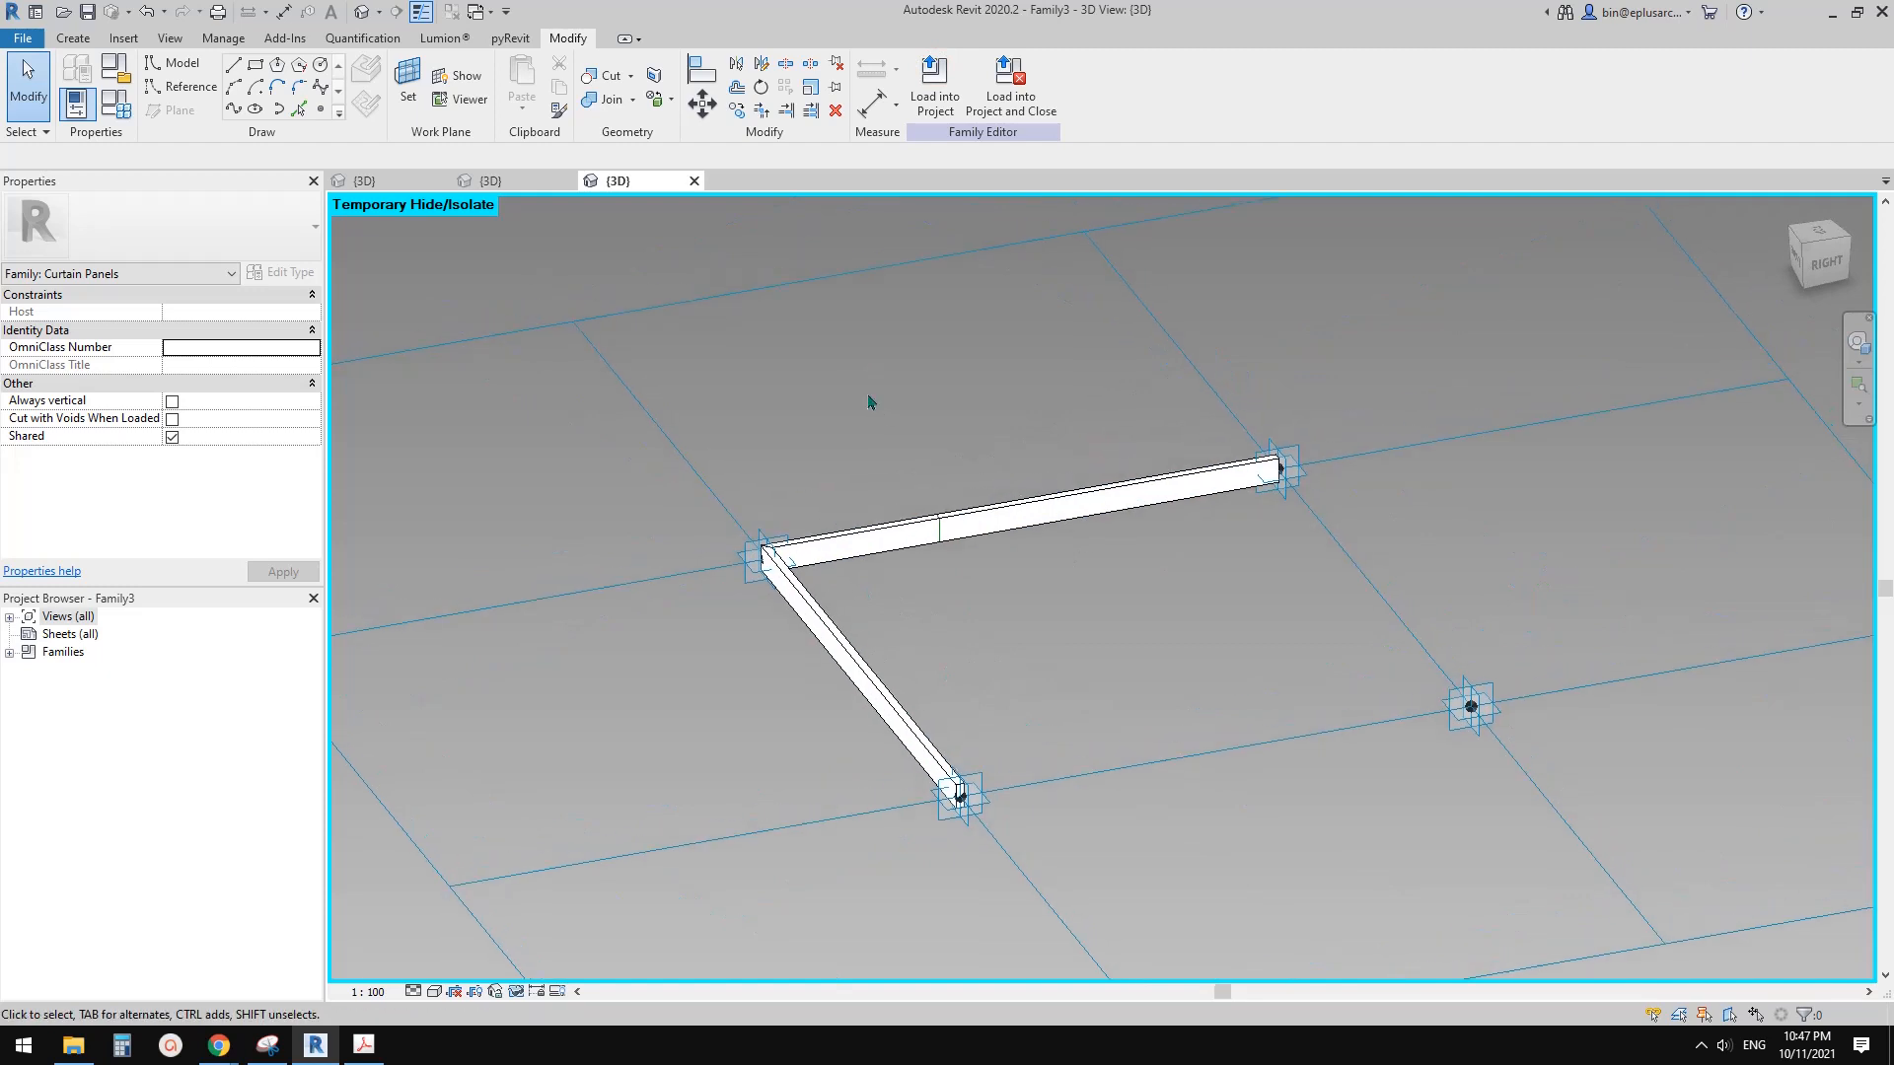
# Step: Load the curtain panel family into Family1
pyautogui.click(935, 89)
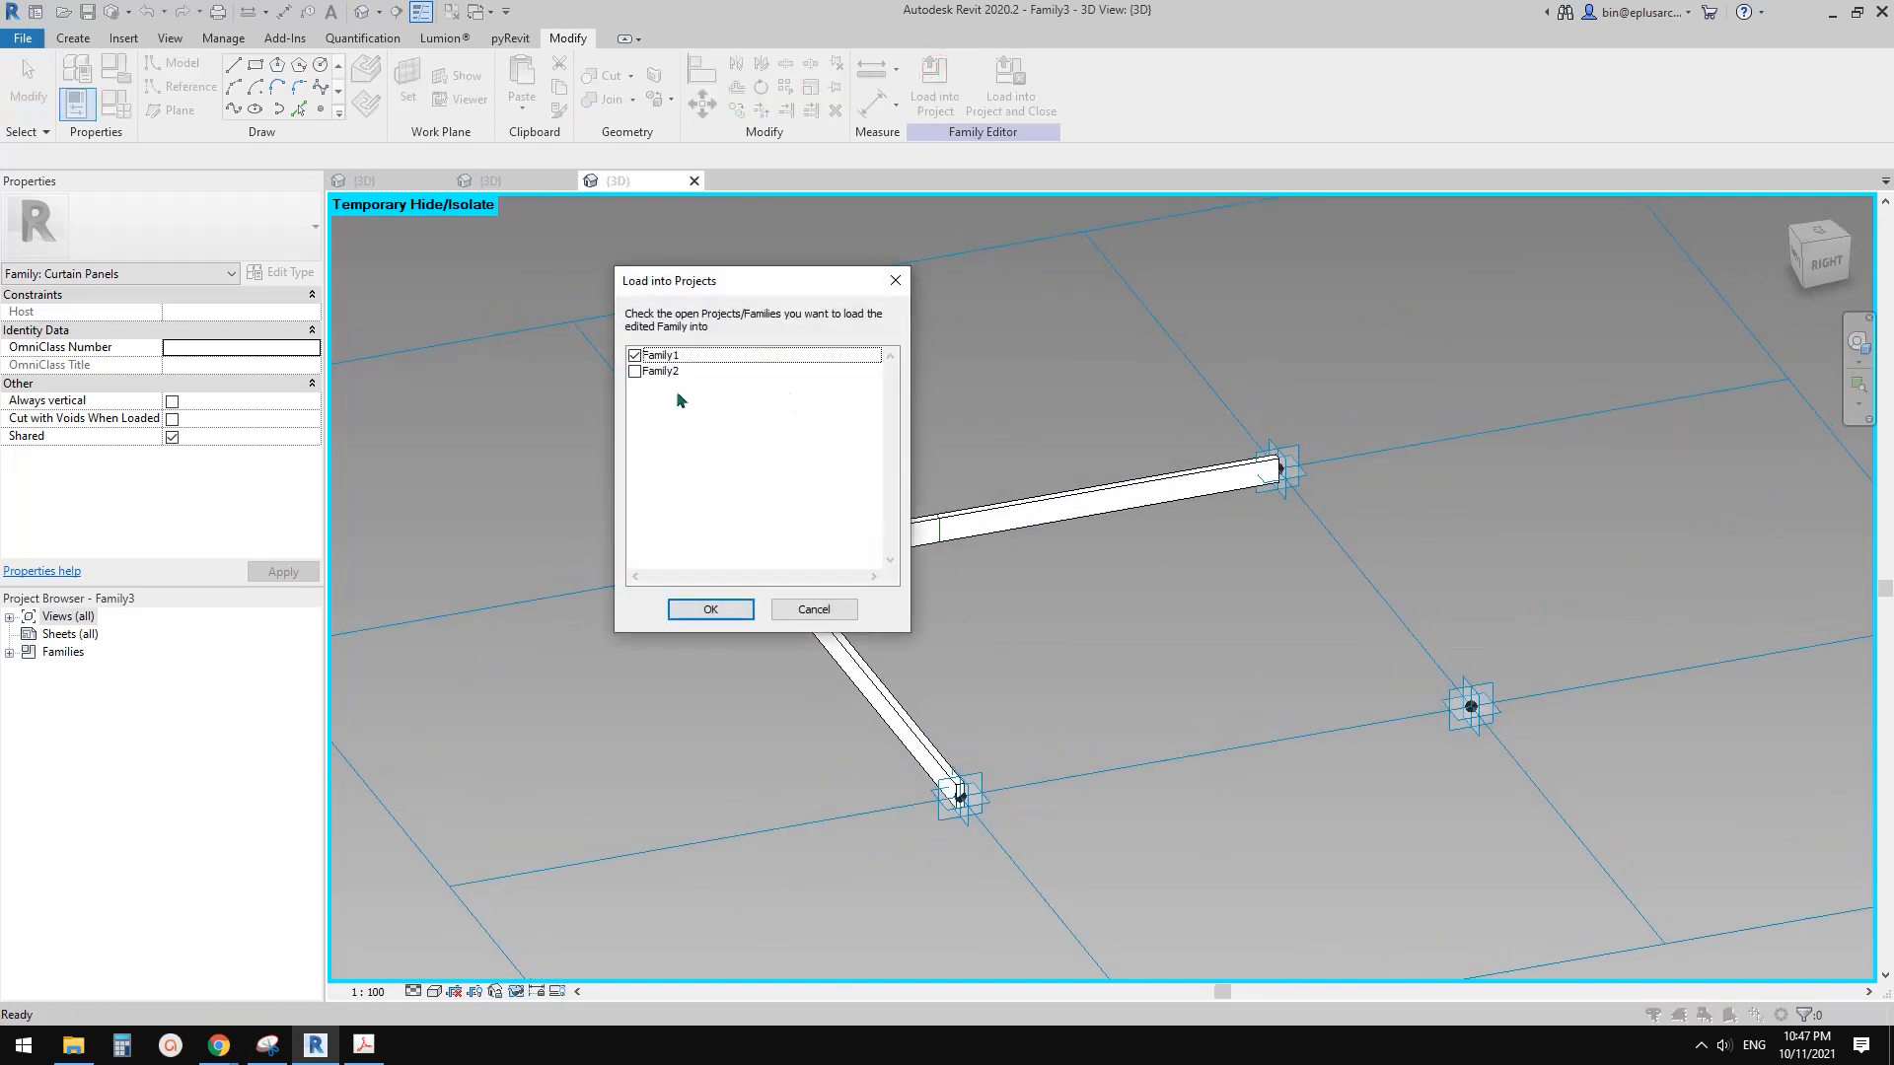
pyautogui.click(710, 610)
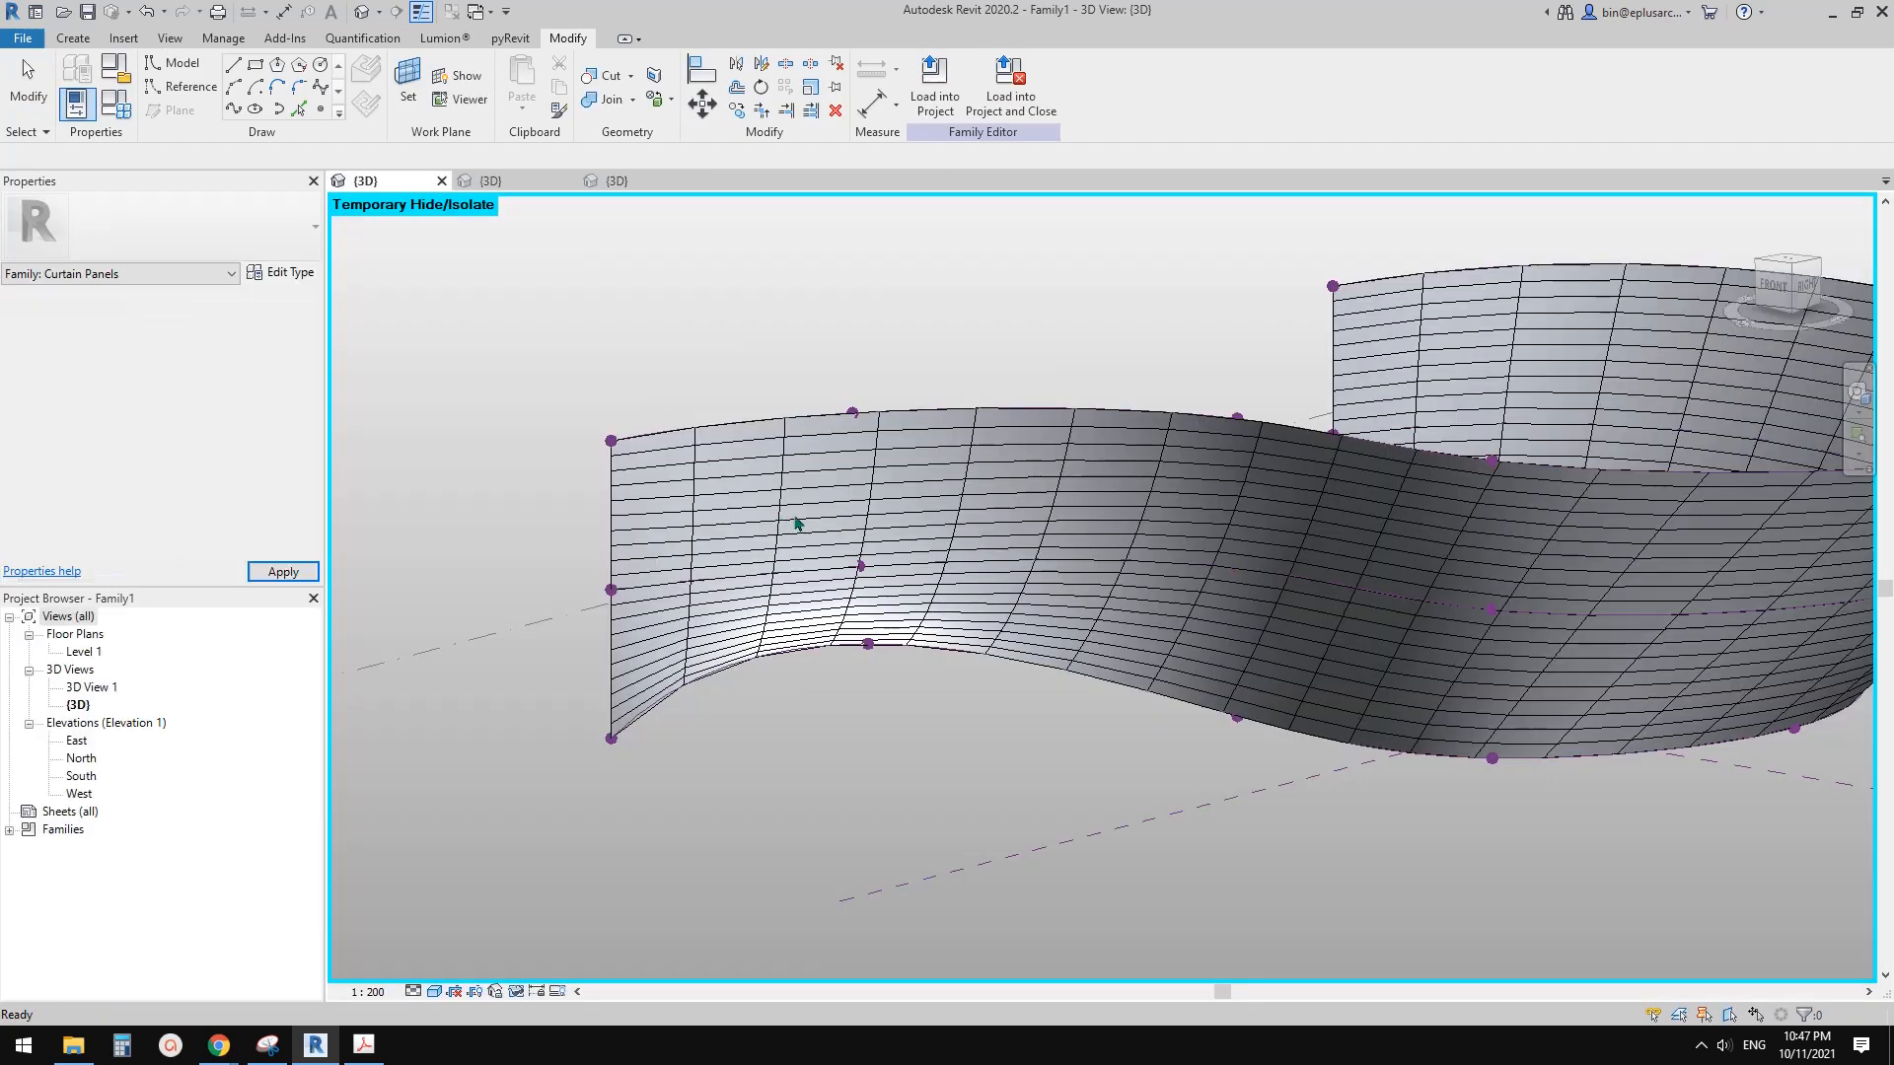
pyautogui.scroll(2, 895, 478)
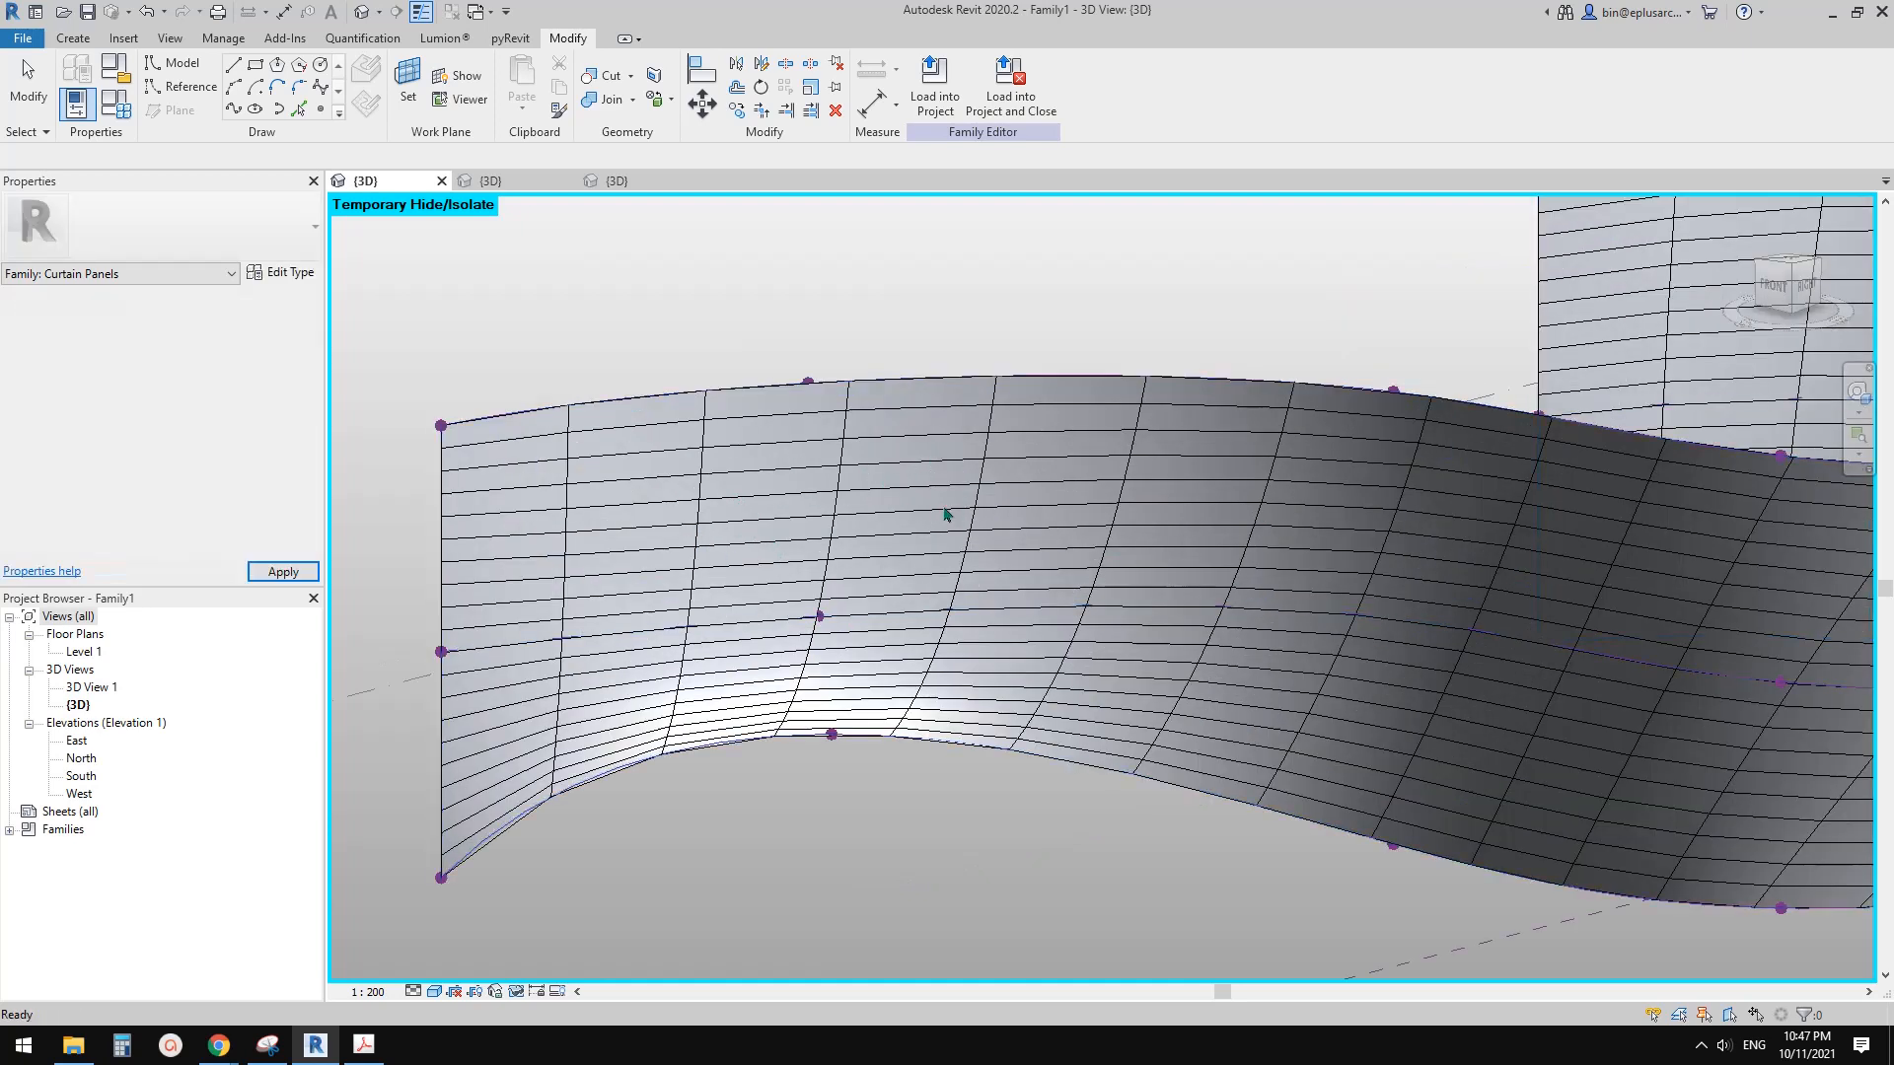
pyautogui.click(945, 514)
pyautogui.moveTo(921, 511); pyautogui.dragTo(893, 524, button='middle')
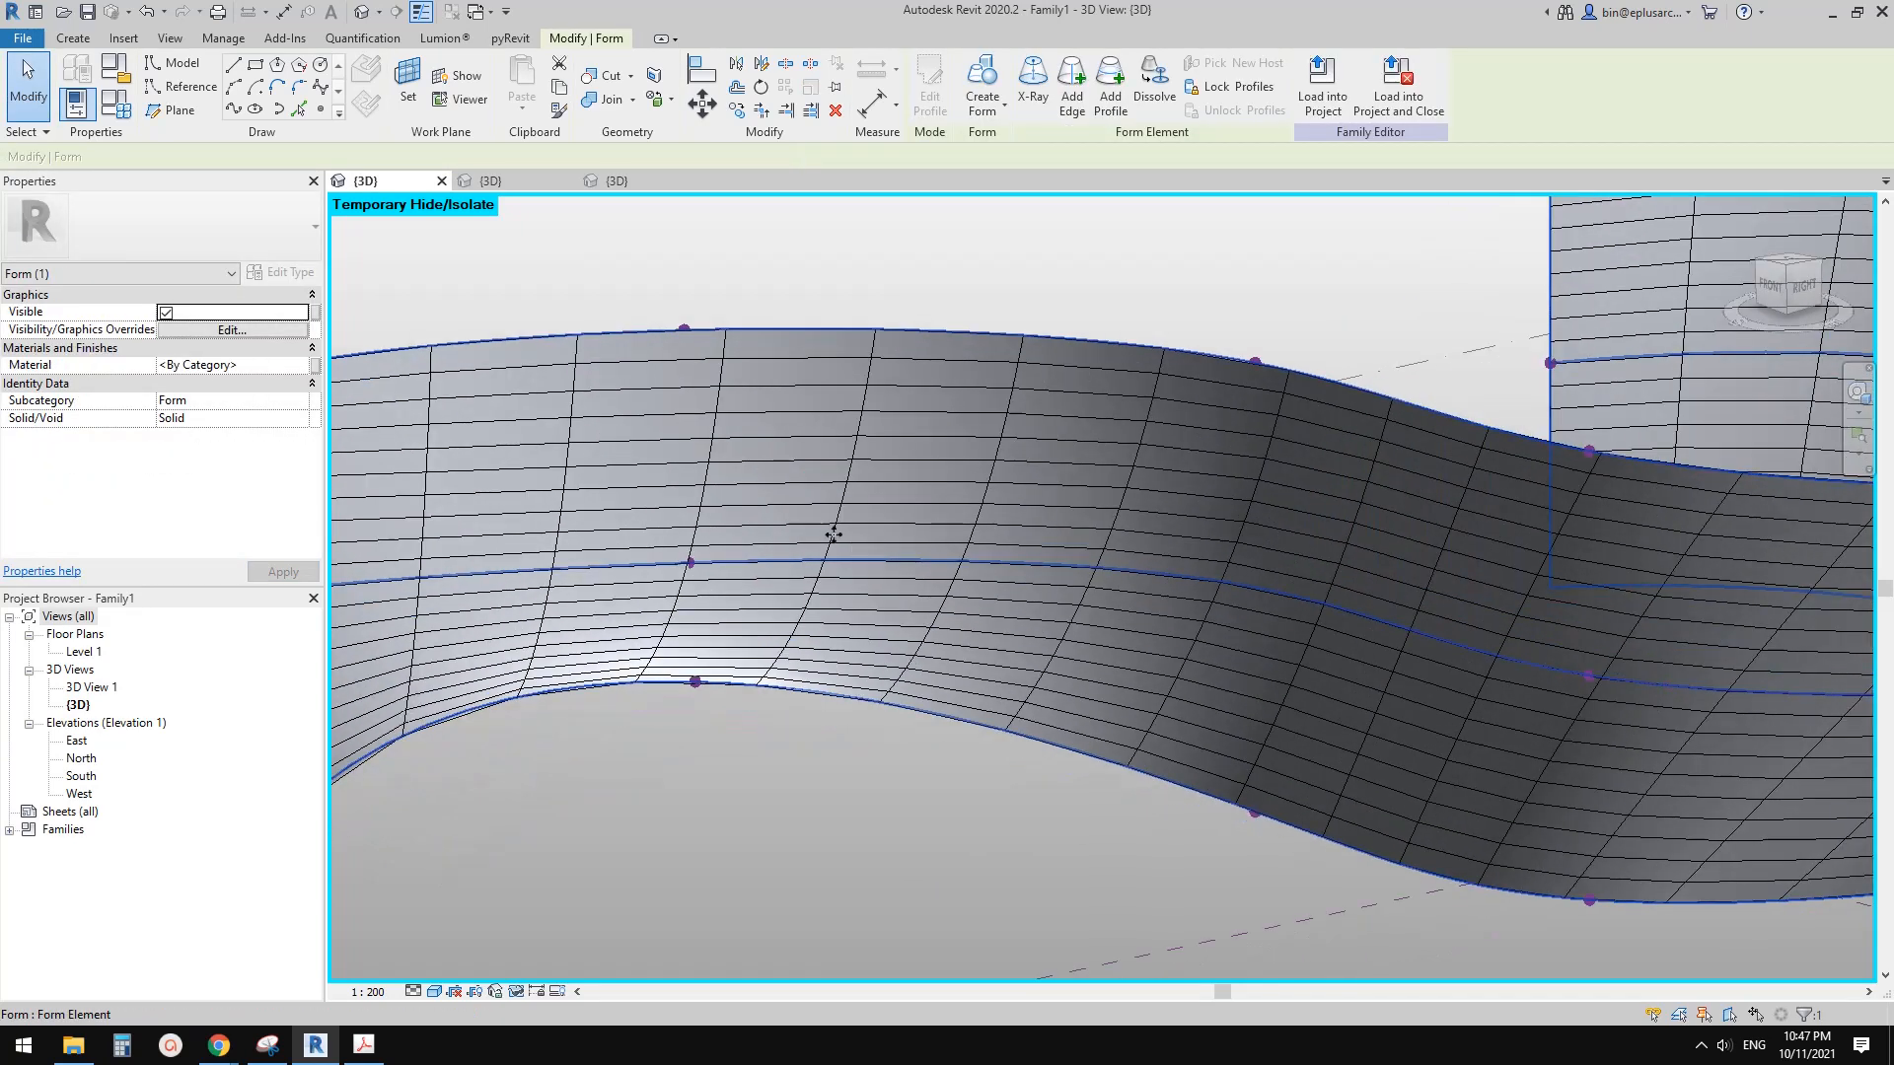
pyautogui.press('Escape')
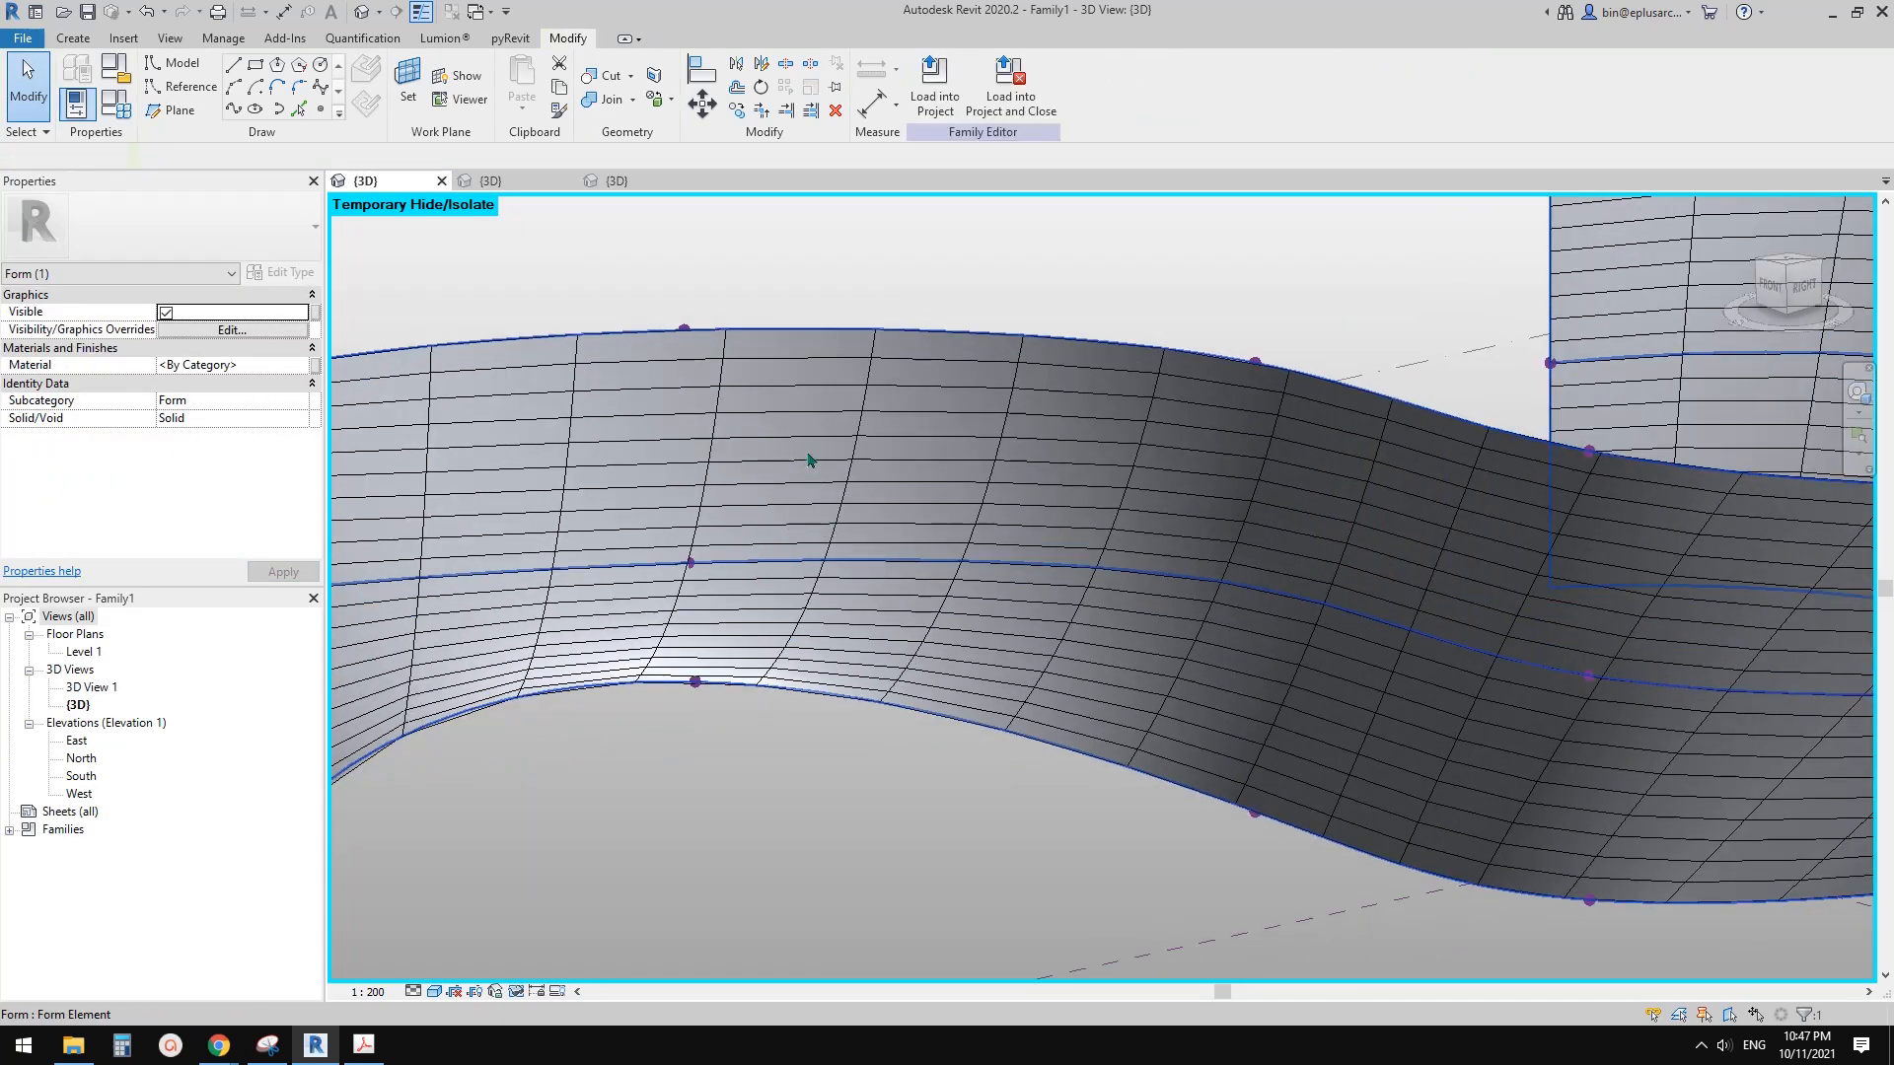
pyautogui.click(786, 453)
pyautogui.click(168, 233)
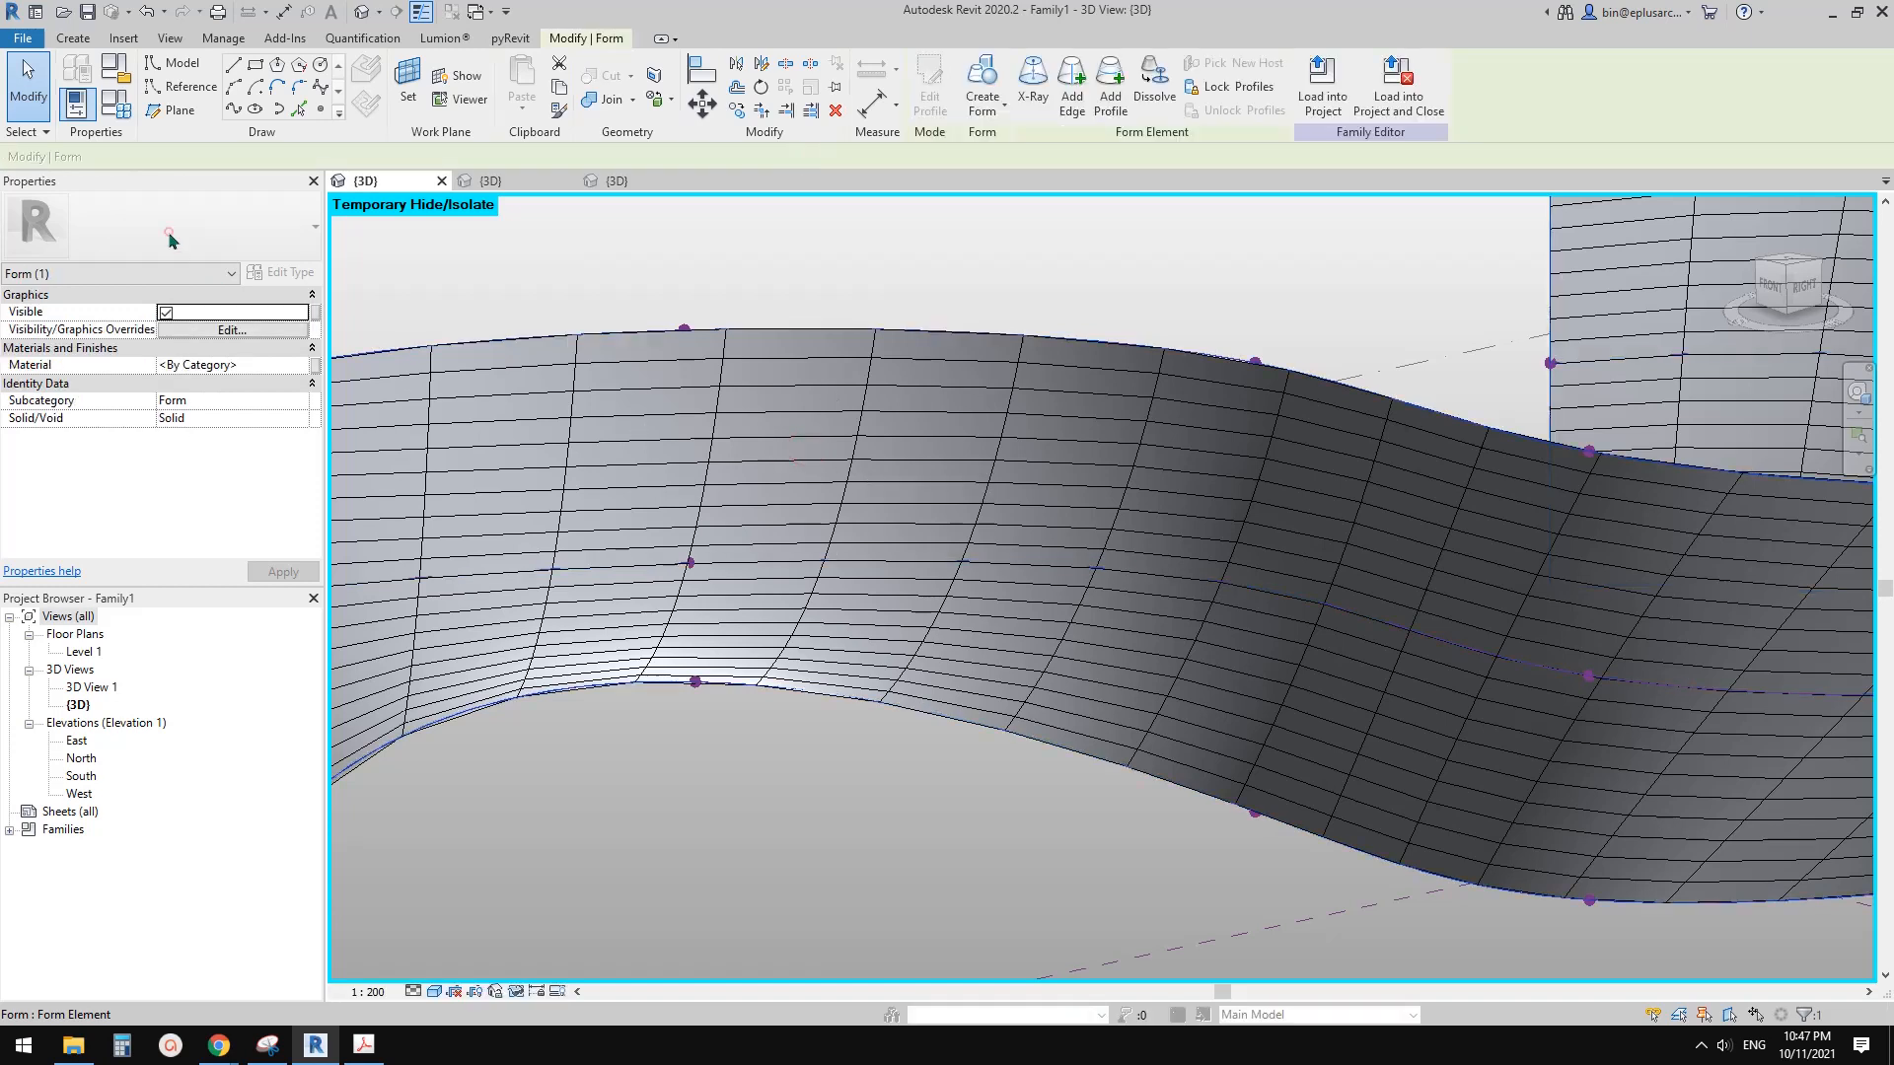
pyautogui.press('Escape')
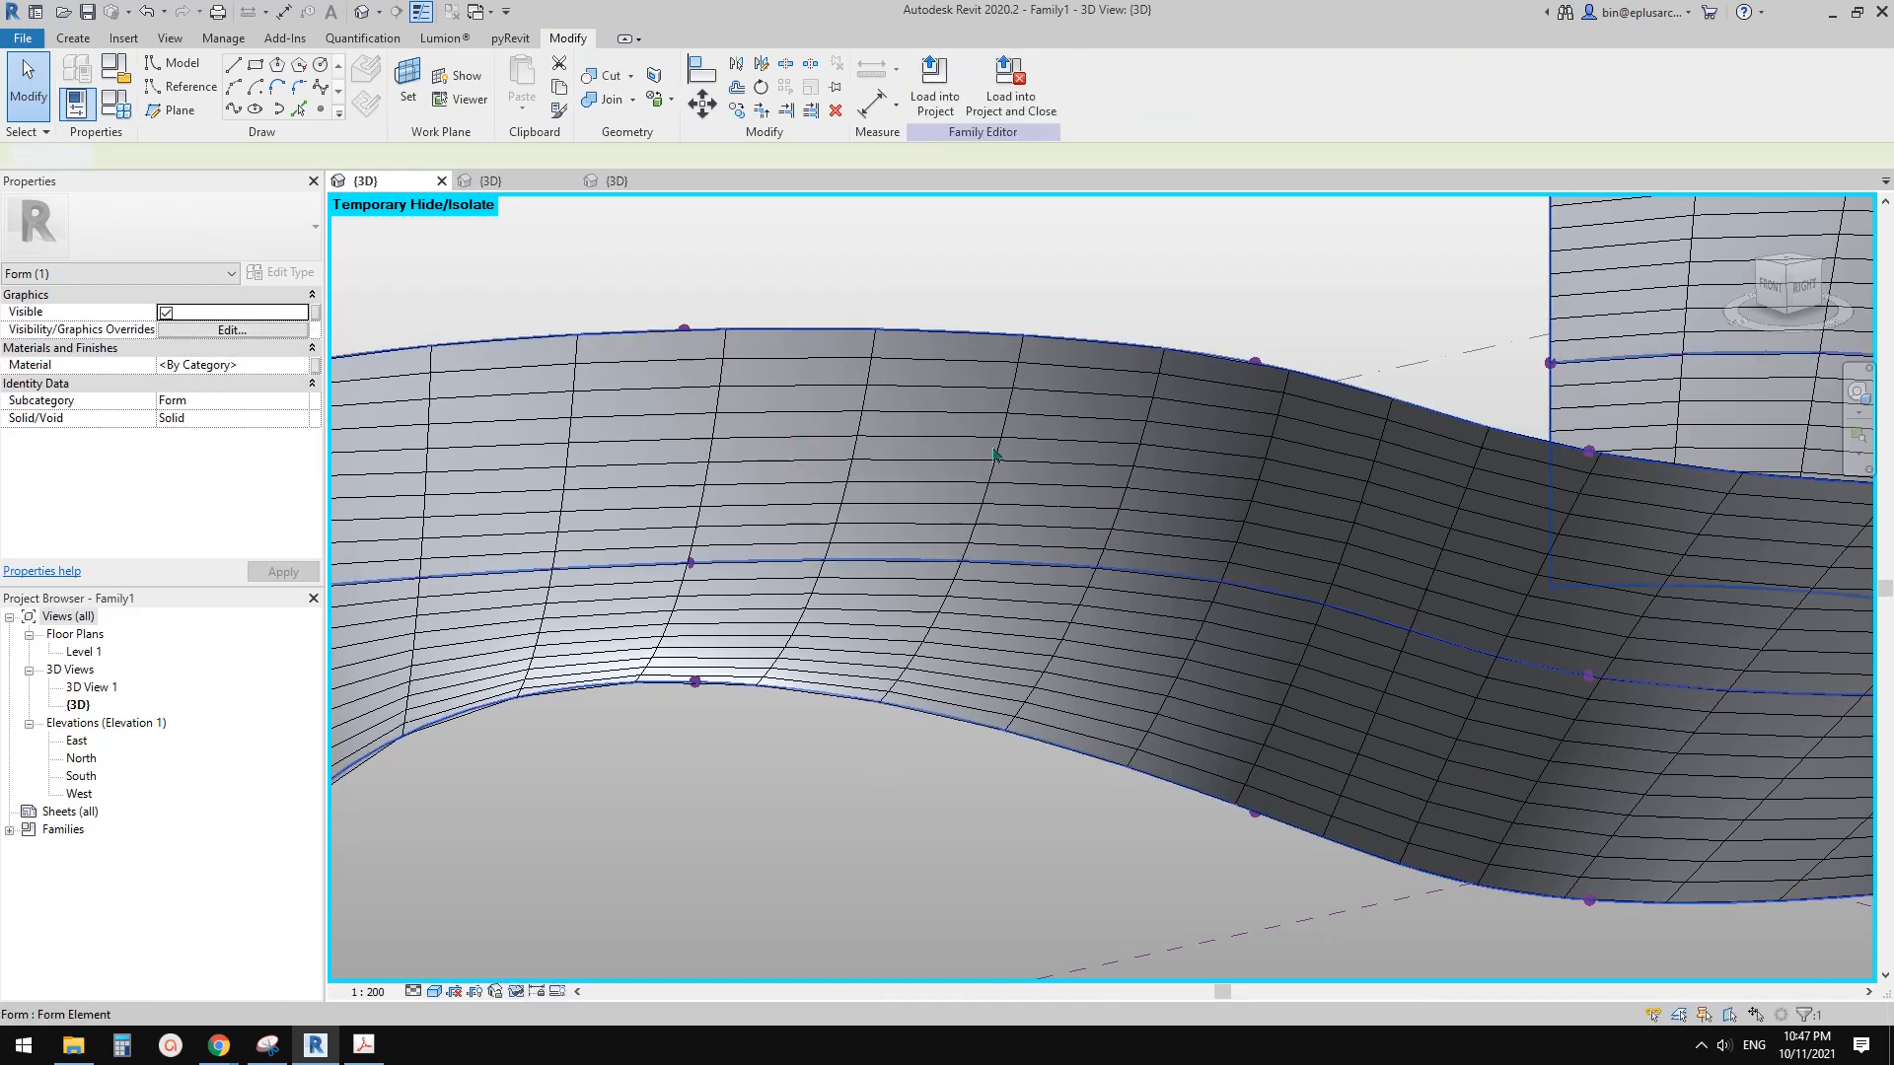
pyautogui.click(962, 425)
pyautogui.press('Escape')
pyautogui.scroll(-6, 965, 581)
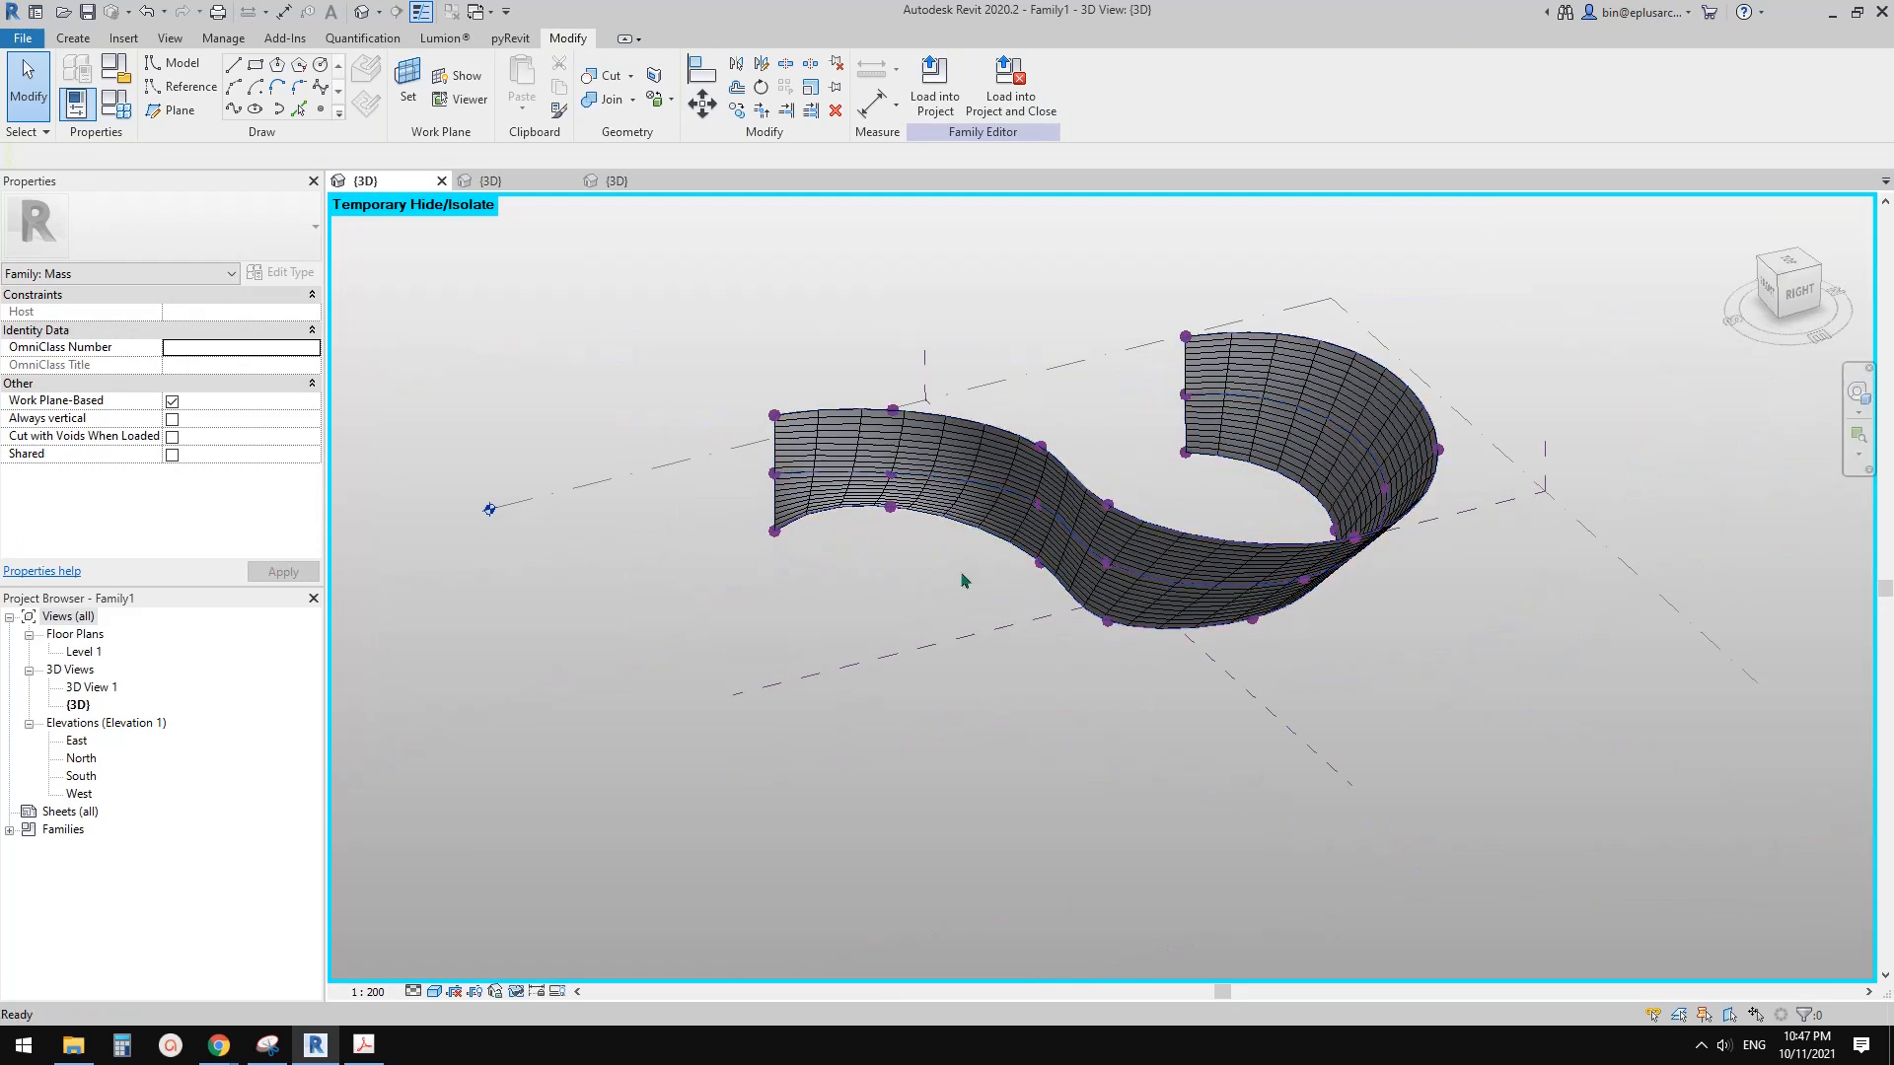
pyautogui.click(971, 471)
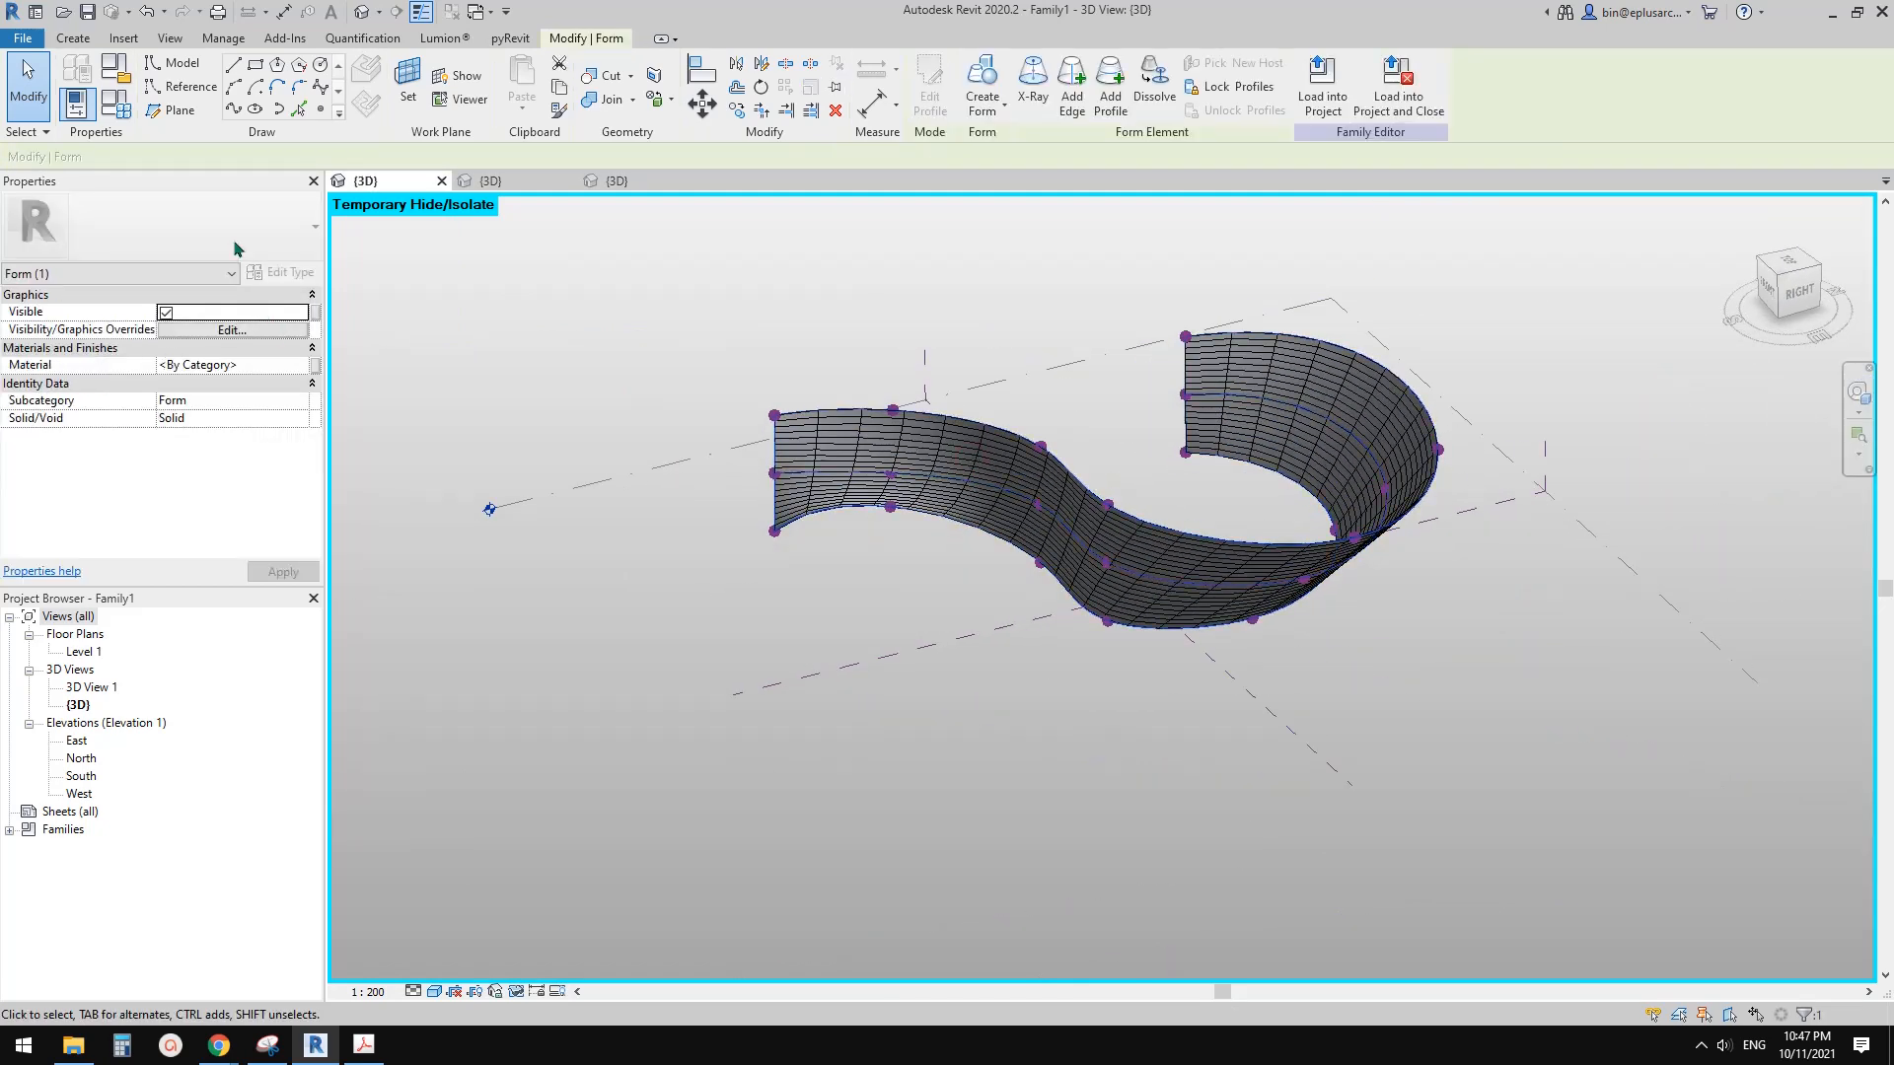
pyautogui.click(714, 308)
# Step: Reset the temporary hide/isolate in the mass view
pyautogui.scroll(1, 887, 351)
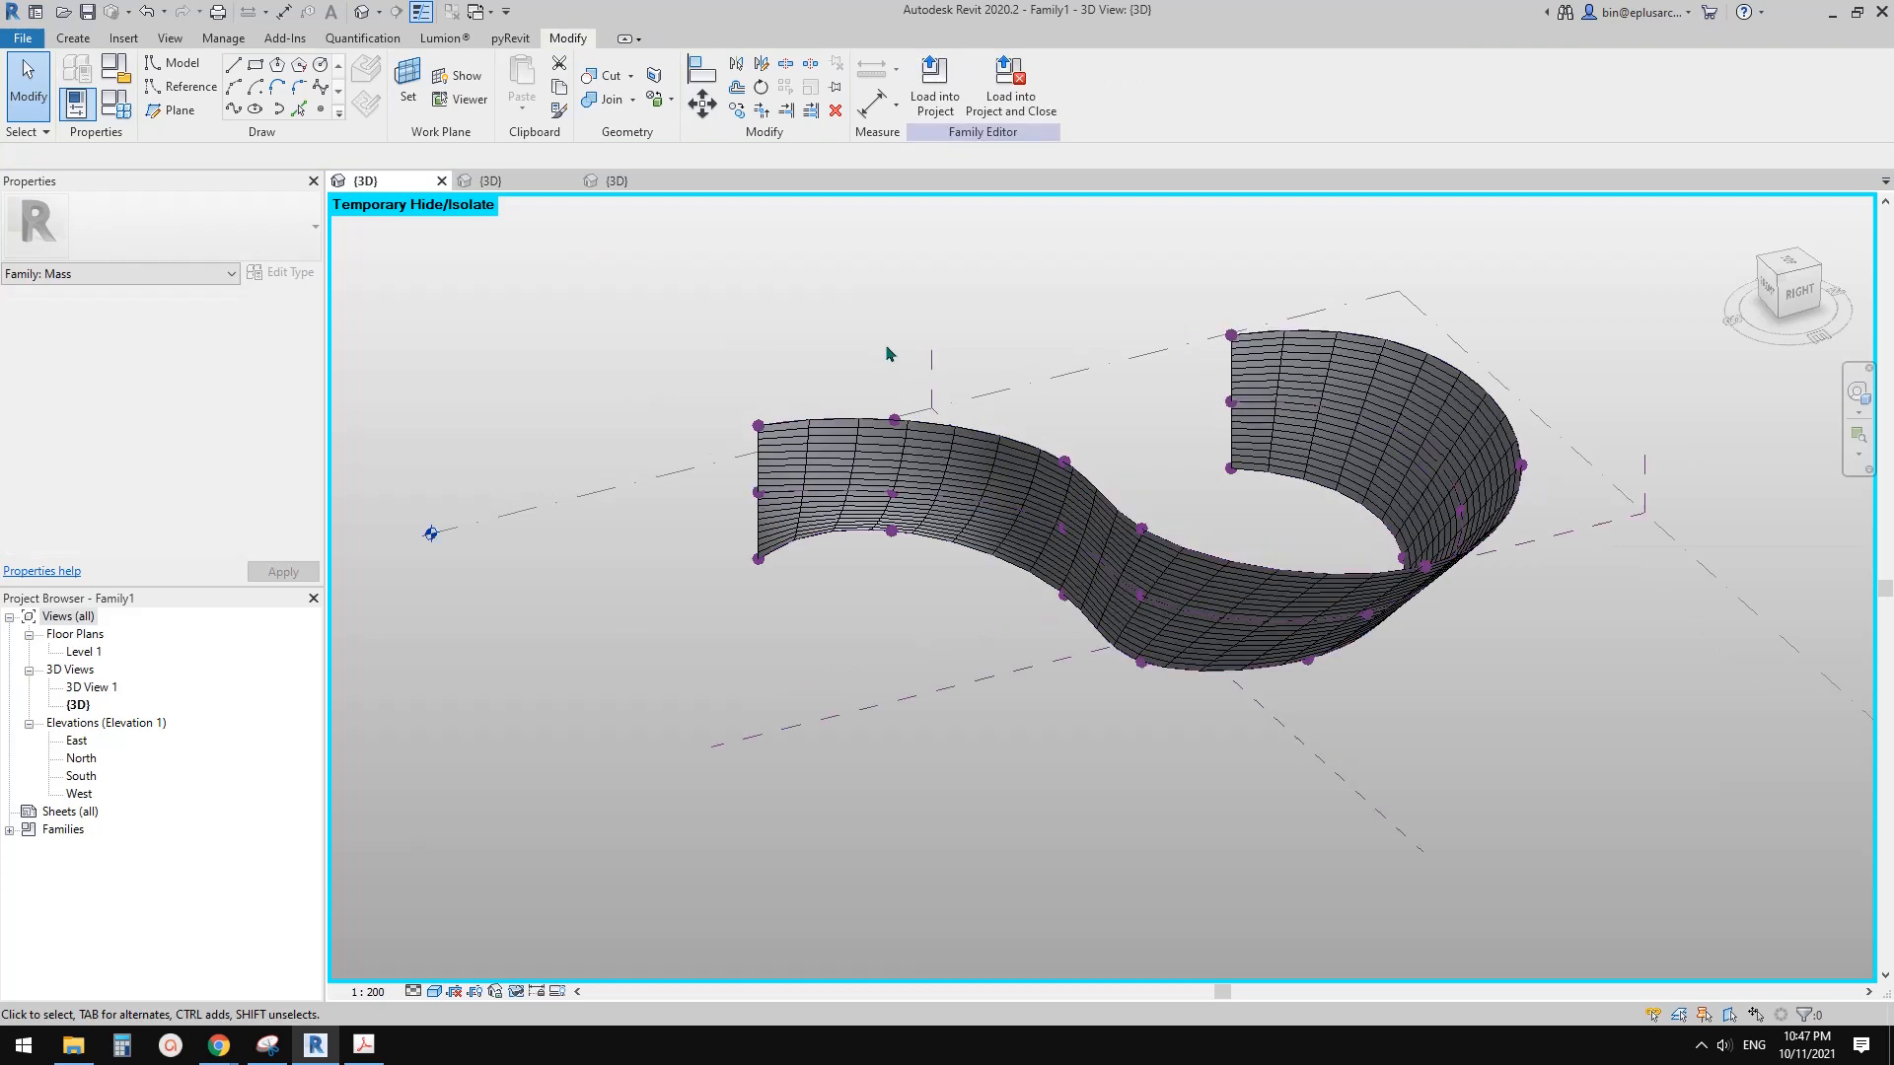
pyautogui.press('r')
pyautogui.scroll(7, 869, 478)
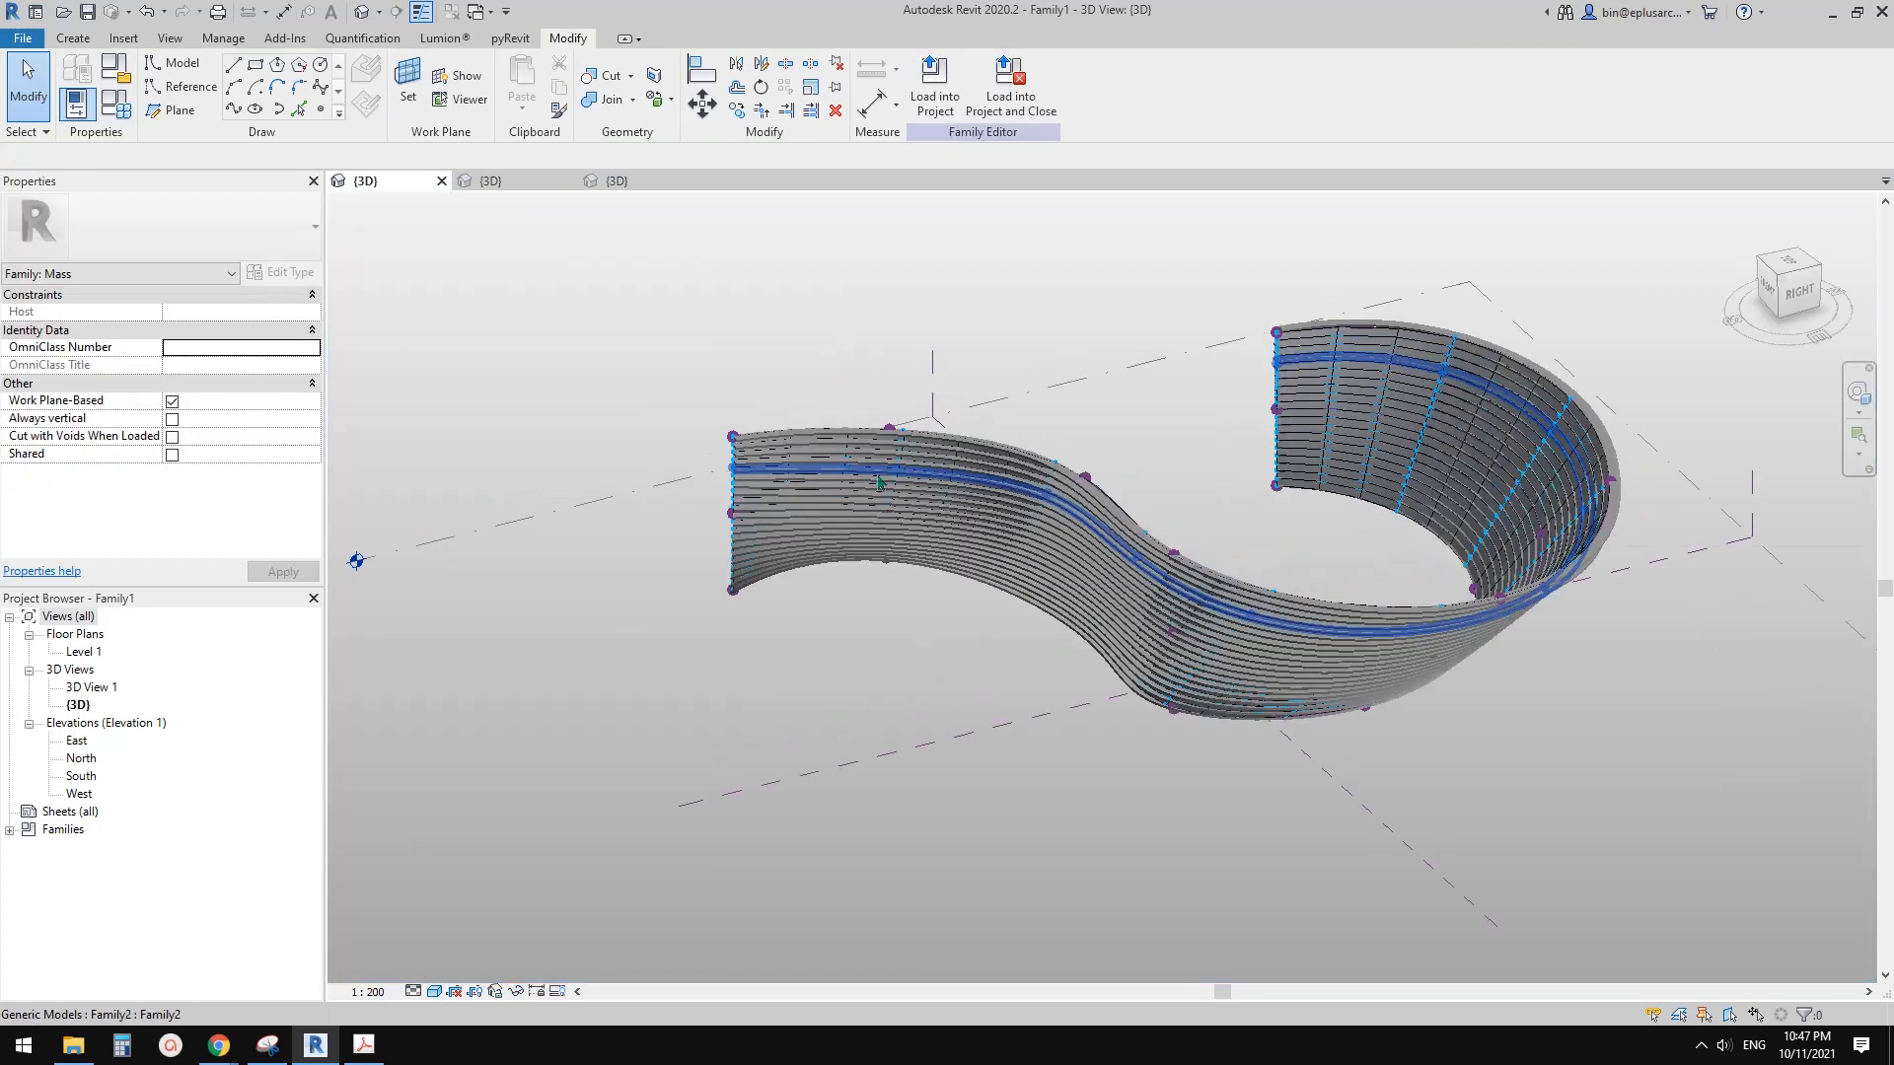
# Step: Change the Rectangle pattern of the divided surface behind the bands to the Family3 panel type
pyautogui.keyDown('shift'); pyautogui.moveTo(876, 446); pyautogui.dragTo(816, 416, button='middle'); pyautogui.keyUp('shift')
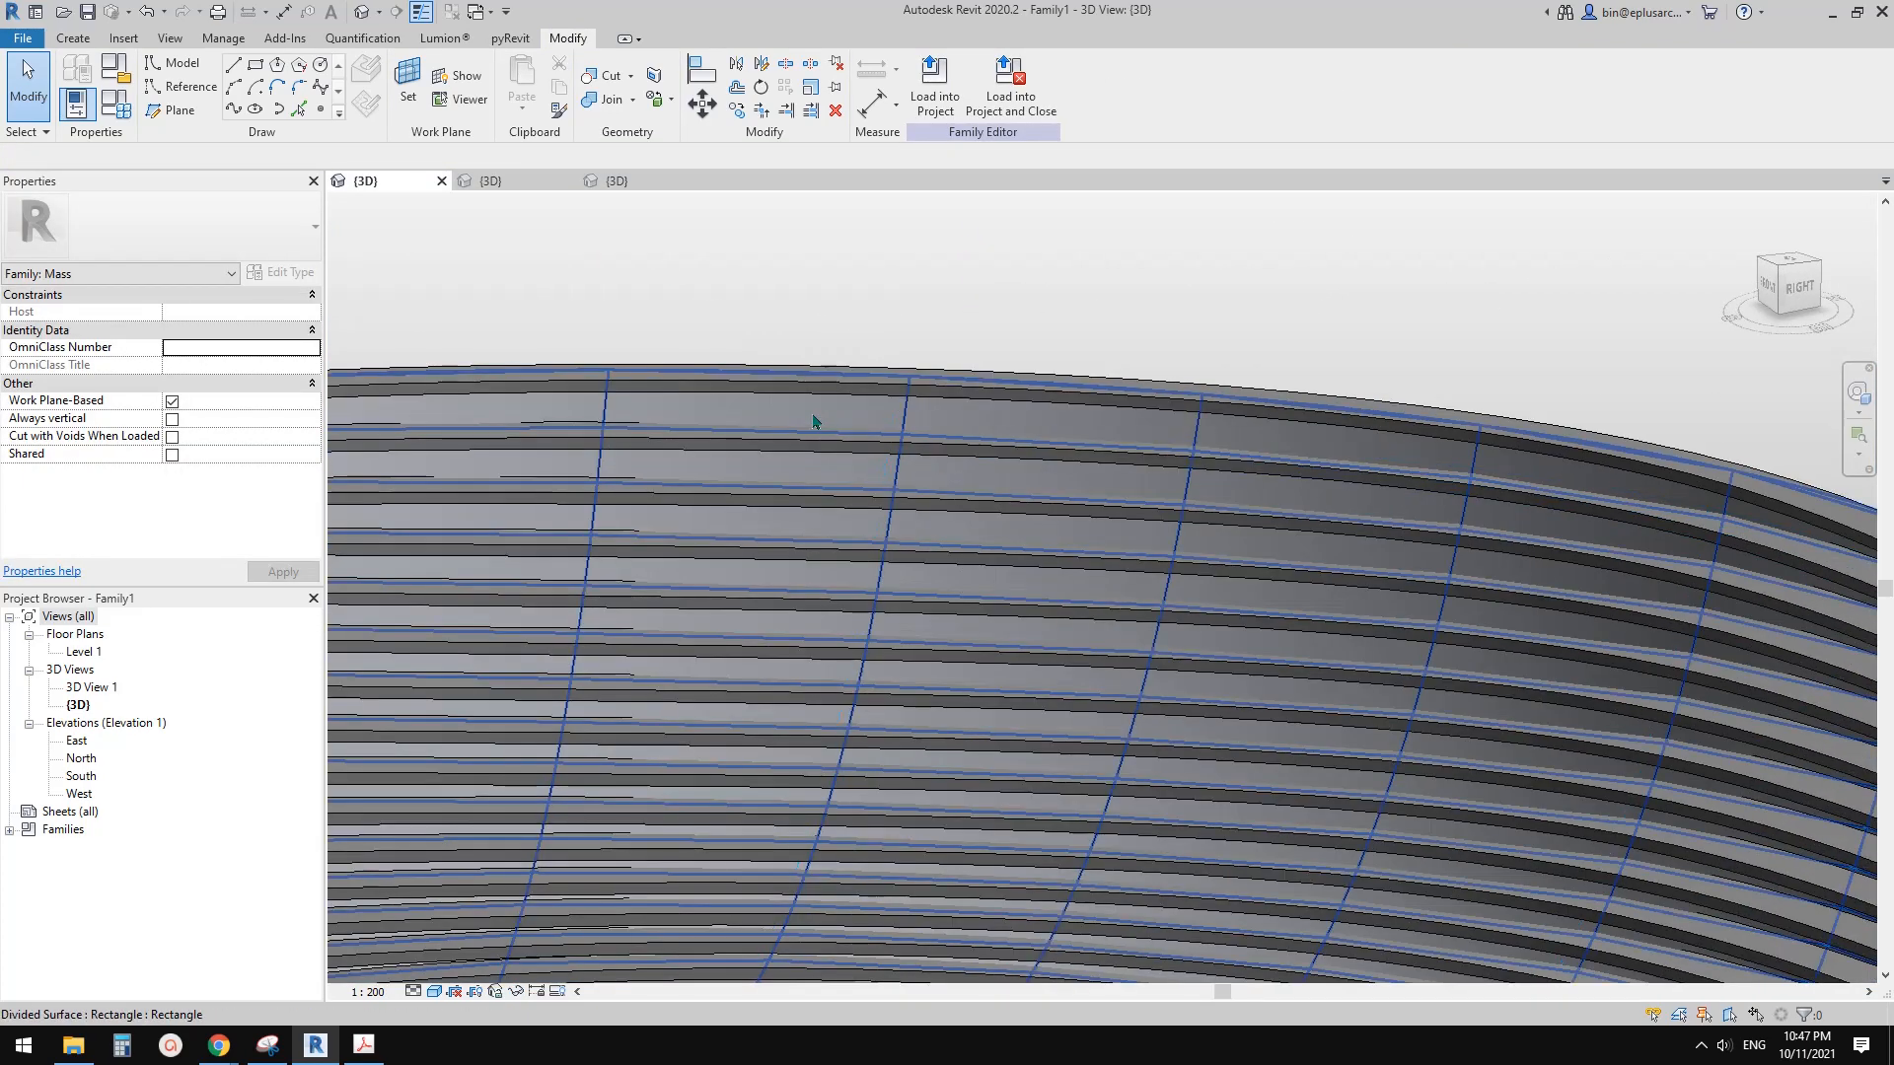
pyautogui.click(811, 420)
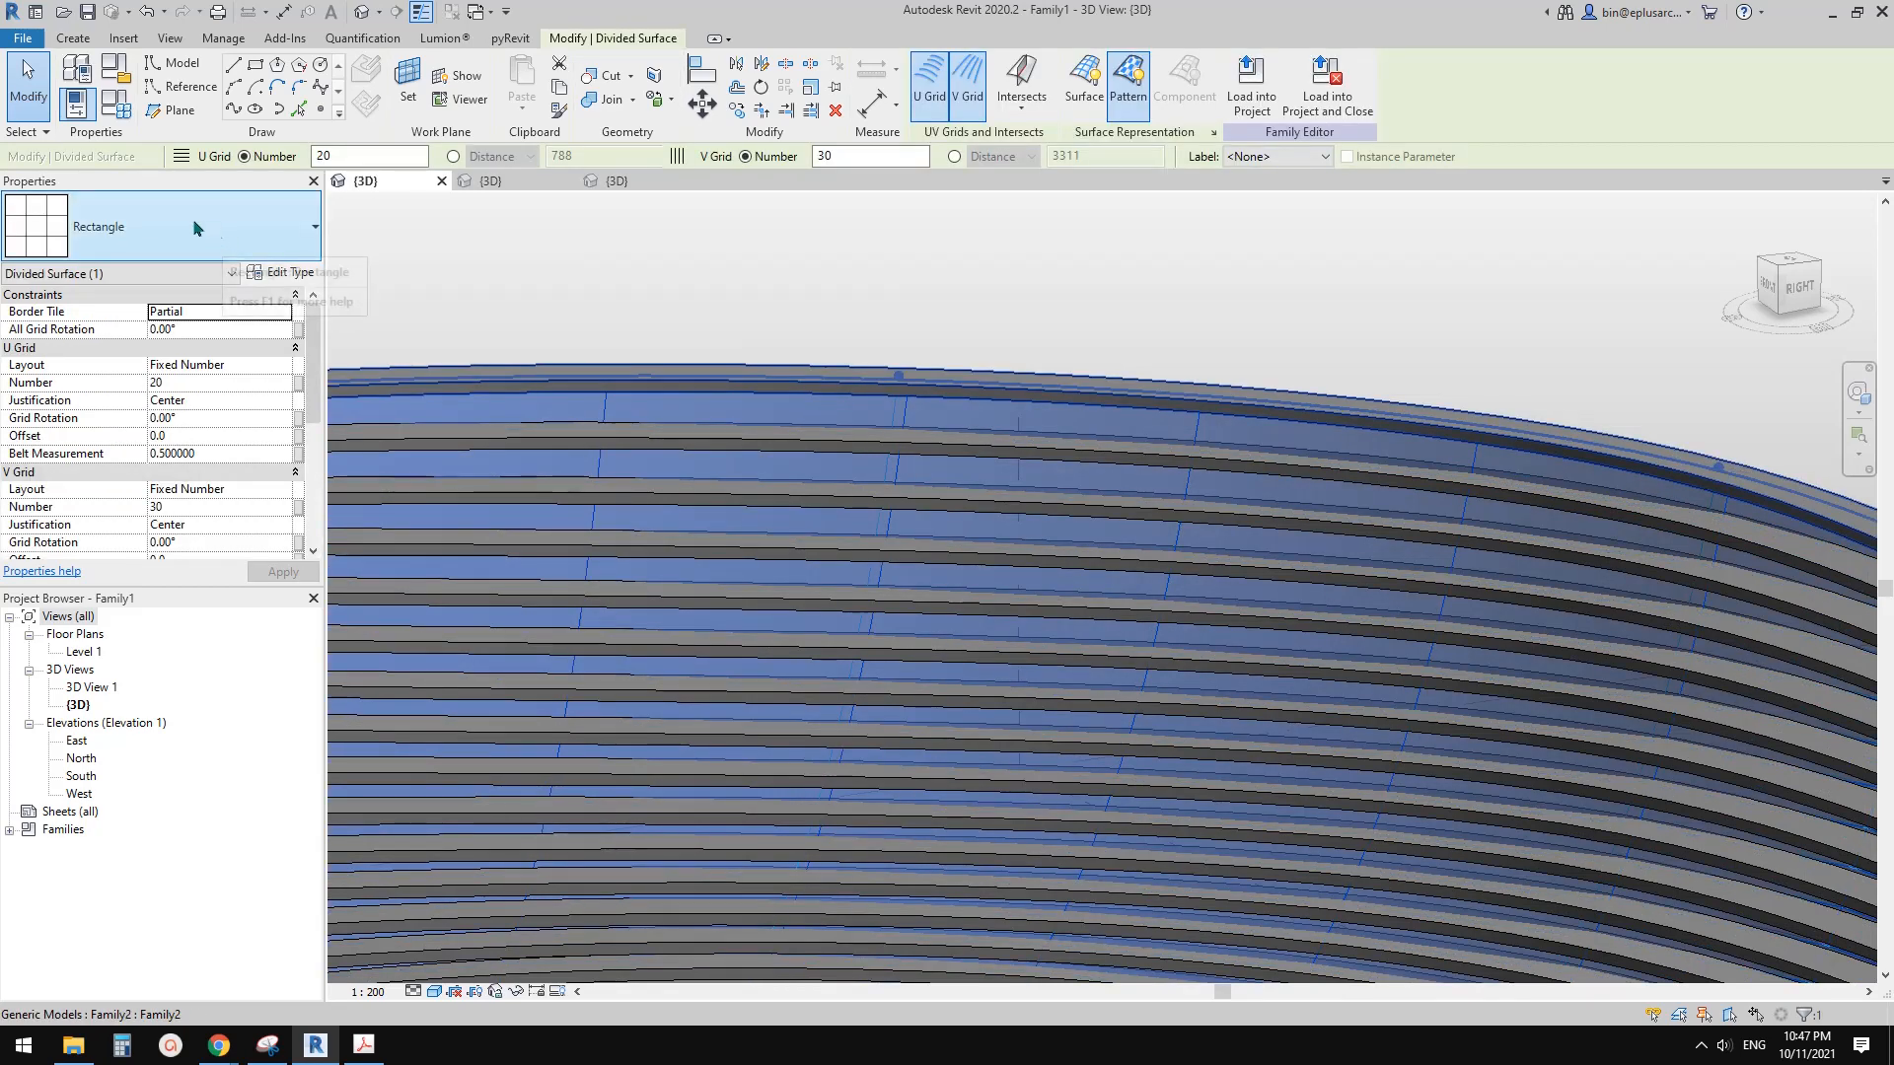
pyautogui.click(194, 228)
pyautogui.scroll(-3, 143, 434)
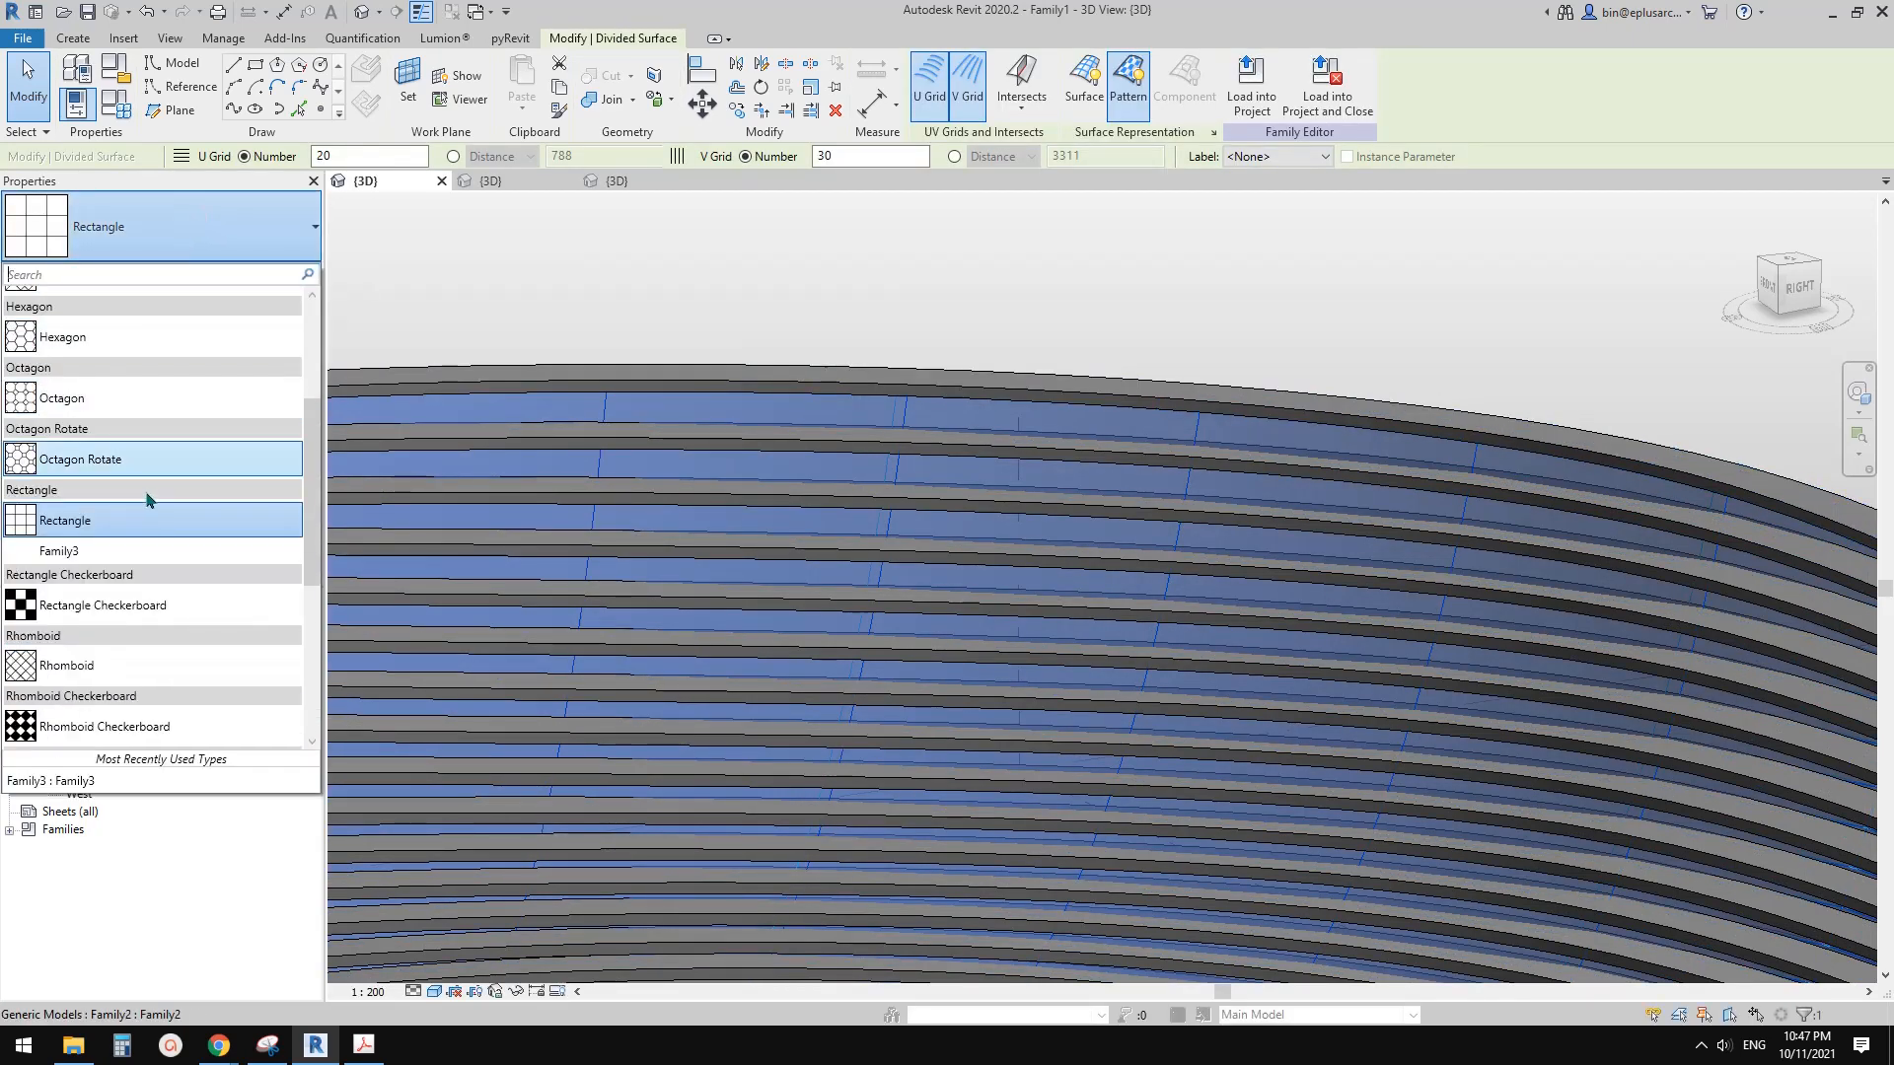
pyautogui.click(57, 552)
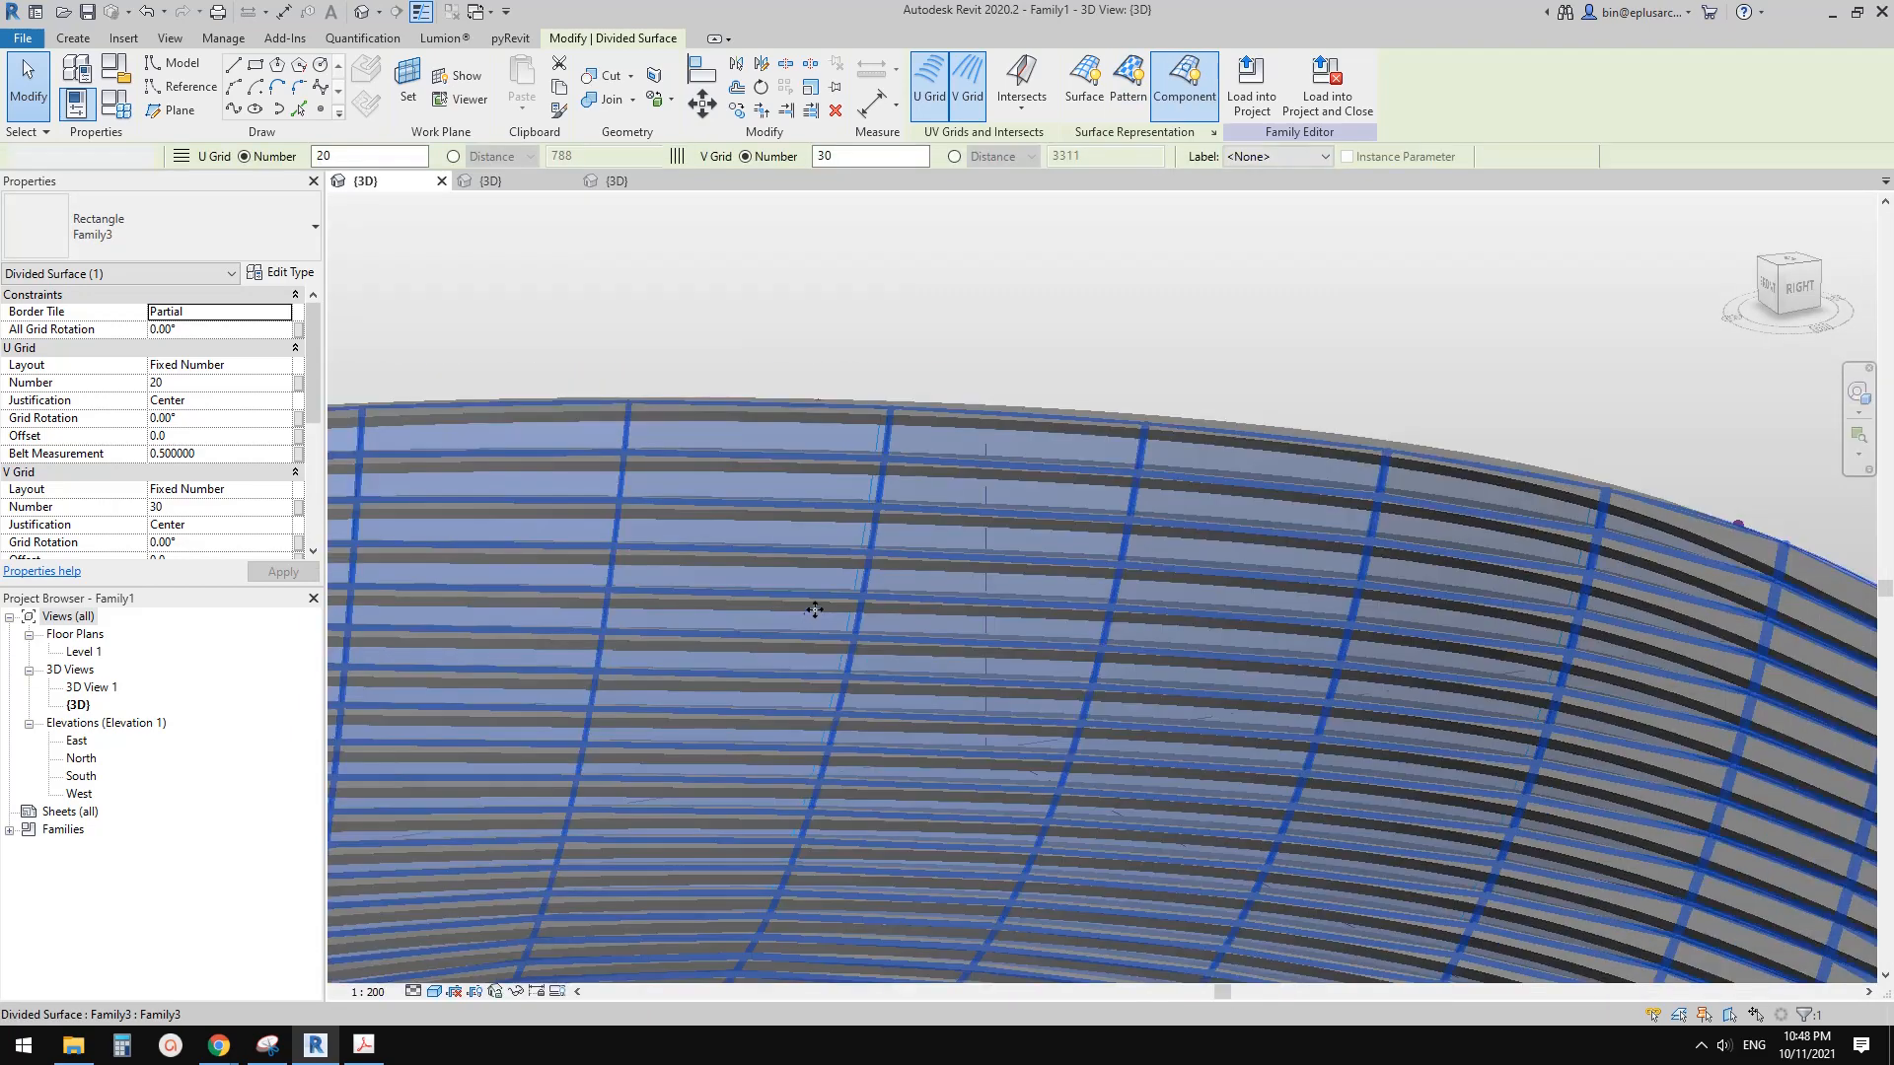
pyautogui.press('Escape')
# Step: Examine the glass panels and their frames behind the horizontal bands along the whole curved facade
pyautogui.scroll(-6, 814, 610)
pyautogui.moveTo(877, 563); pyautogui.dragTo(930, 473, button='middle')
pyautogui.scroll(1, 1502, 632)
pyautogui.scroll(1, 1502, 632)
pyautogui.keyDown('shift'); pyautogui.moveTo(1502, 631); pyautogui.dragTo(1477, 613, button='middle'); pyautogui.keyUp('shift')
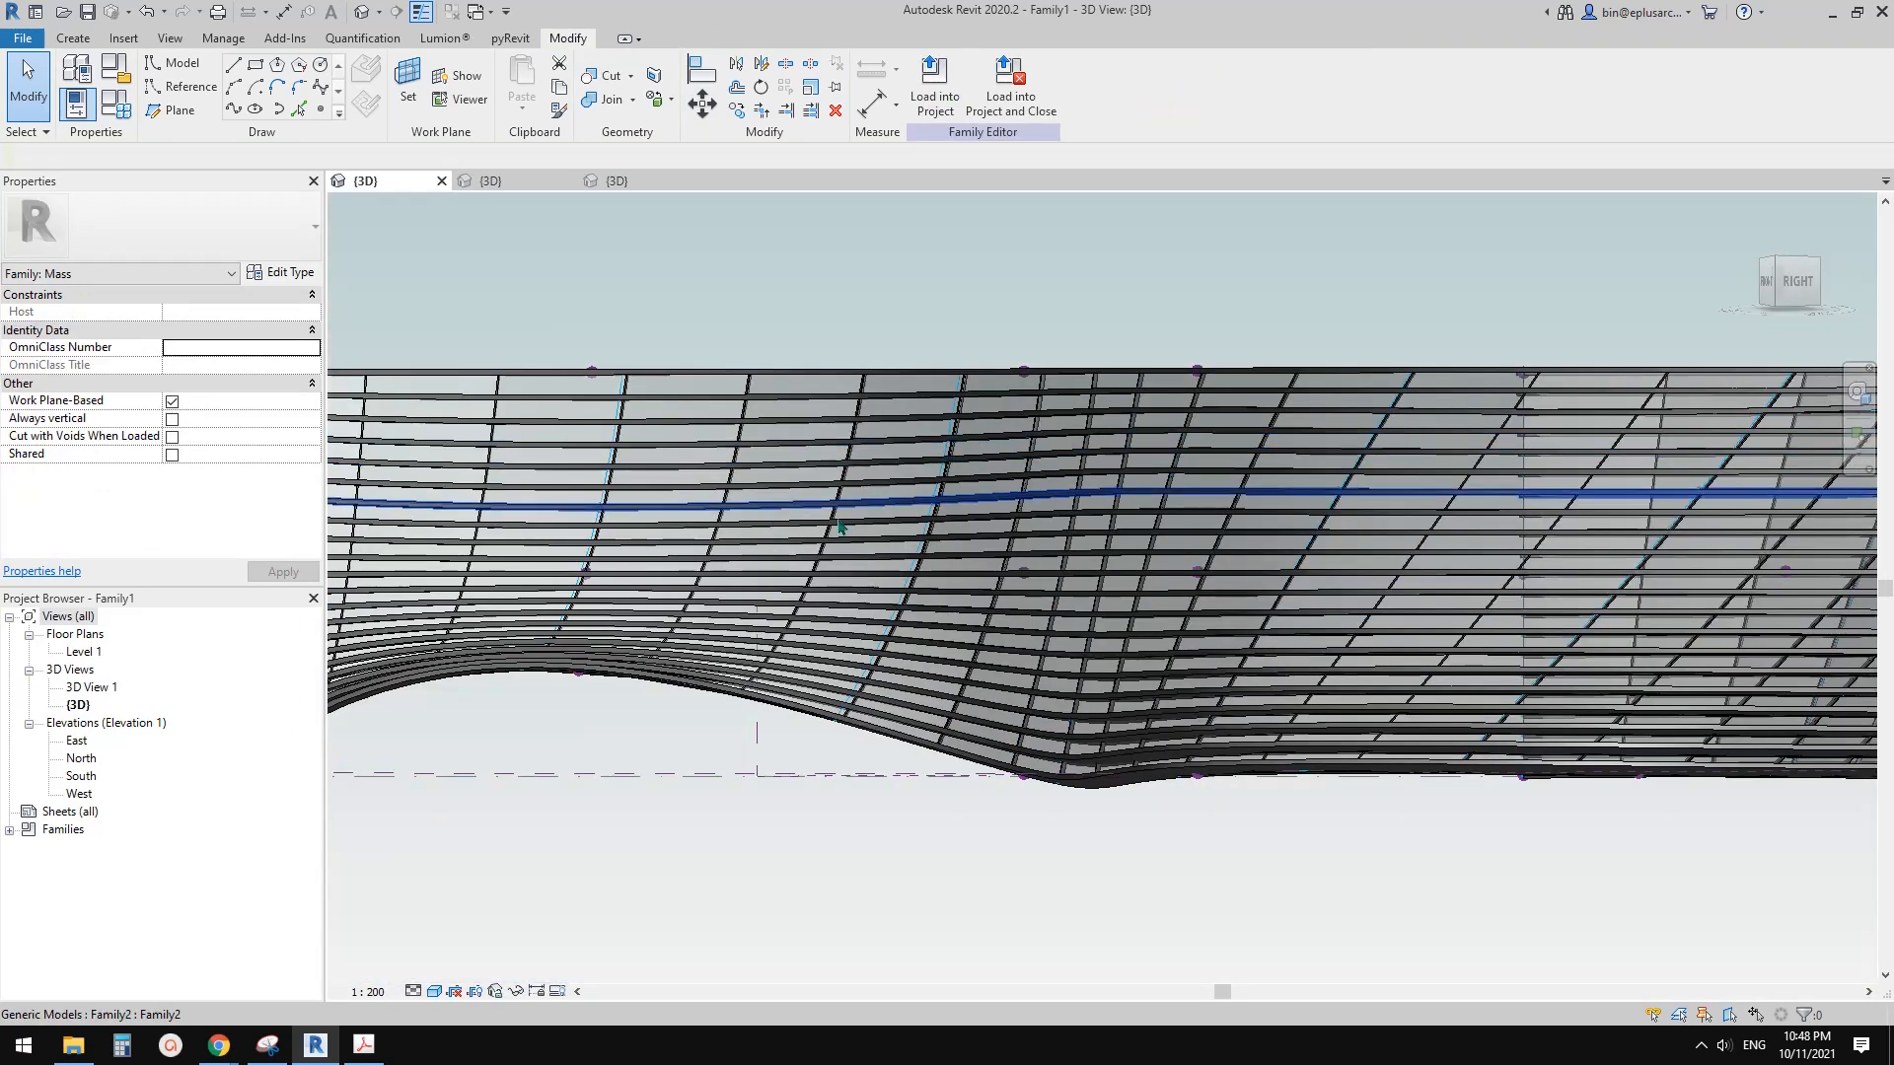
pyautogui.moveTo(563, 474); pyautogui.dragTo(935, 473, button='middle')
pyautogui.scroll(3, 779, 479)
pyautogui.keyDown('shift'); pyautogui.moveTo(779, 478); pyautogui.dragTo(800, 488, button='middle'); pyautogui.keyUp('shift')
pyautogui.scroll(2, 735, 424)
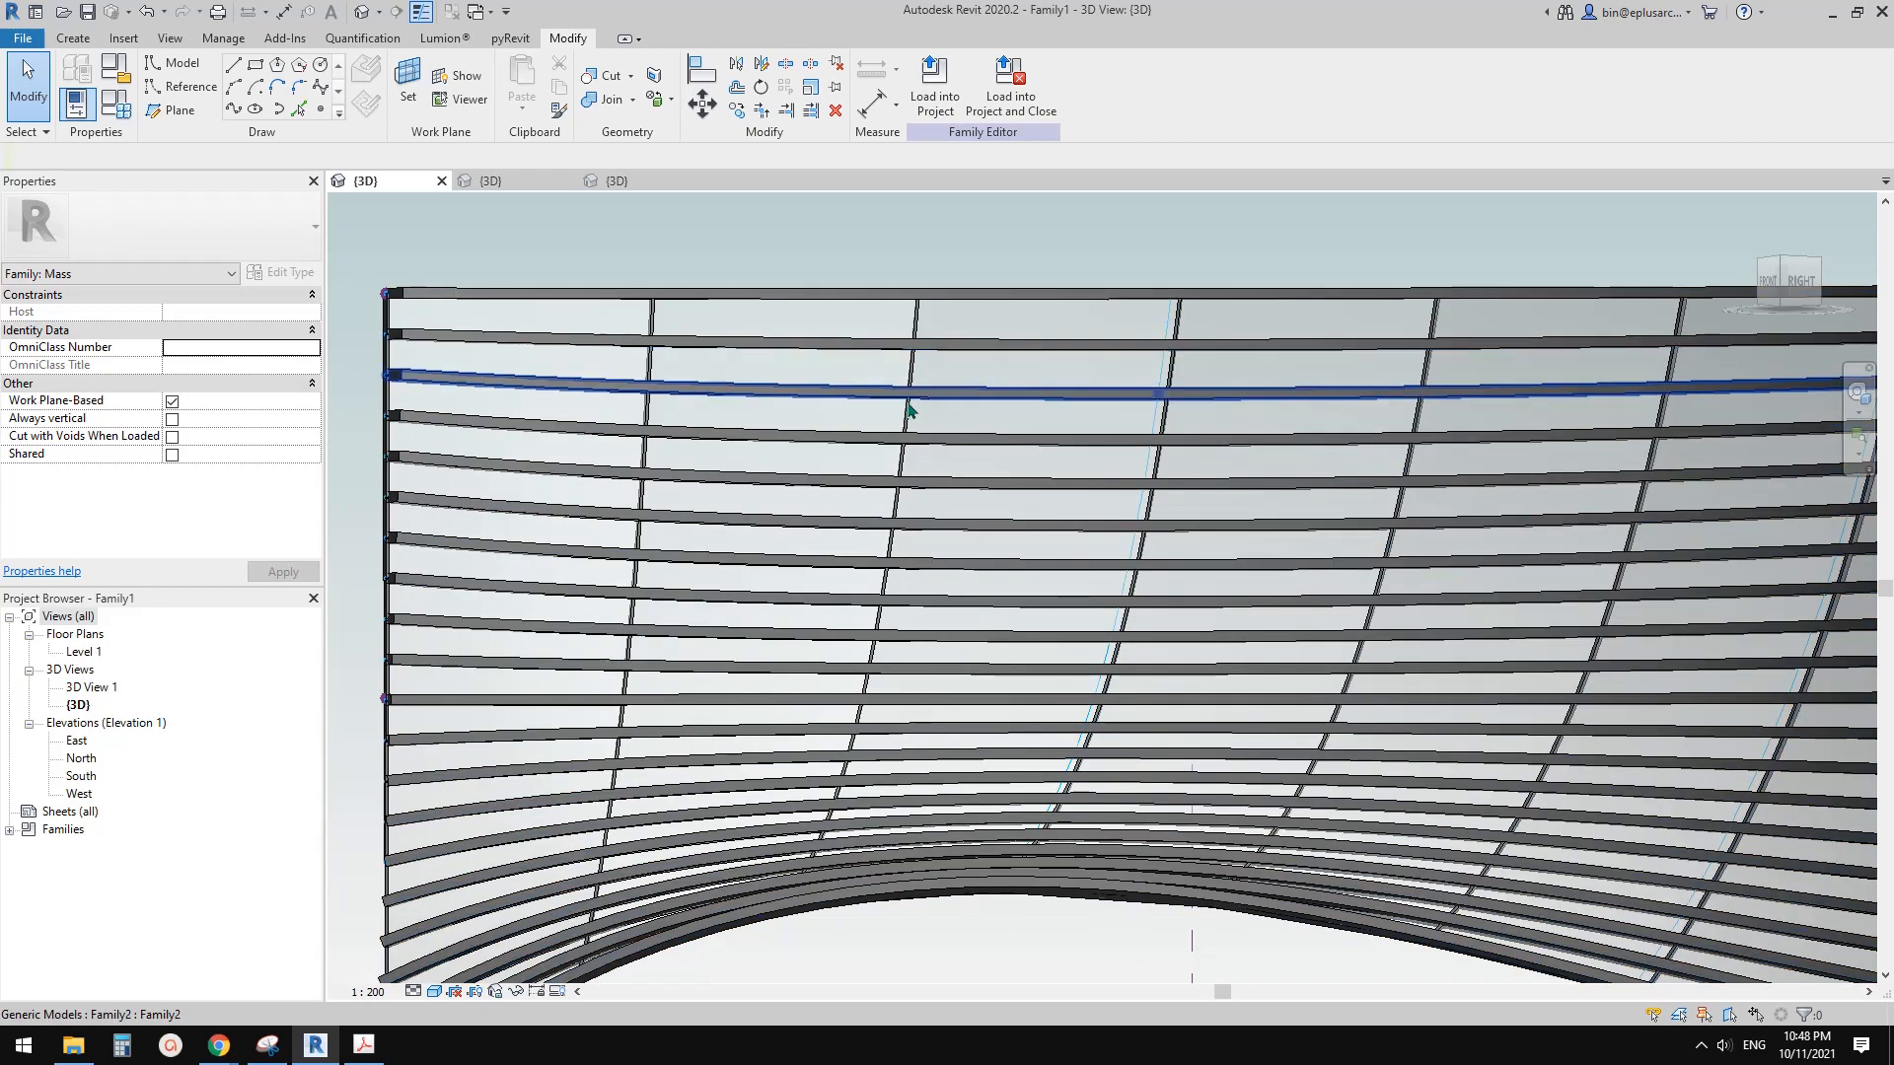
pyautogui.scroll(-2, 1318, 667)
pyautogui.moveTo(1317, 667); pyautogui.dragTo(938, 553, button='middle')
pyautogui.scroll(-1, 944, 558)
pyautogui.keyDown('shift'); pyautogui.moveTo(1469, 702); pyautogui.dragTo(1370, 867, button='middle'); pyautogui.keyUp('shift')
pyautogui.keyDown('shift'); pyautogui.moveTo(975, 731); pyautogui.dragTo(1083, 780, button='middle'); pyautogui.keyUp('shift')
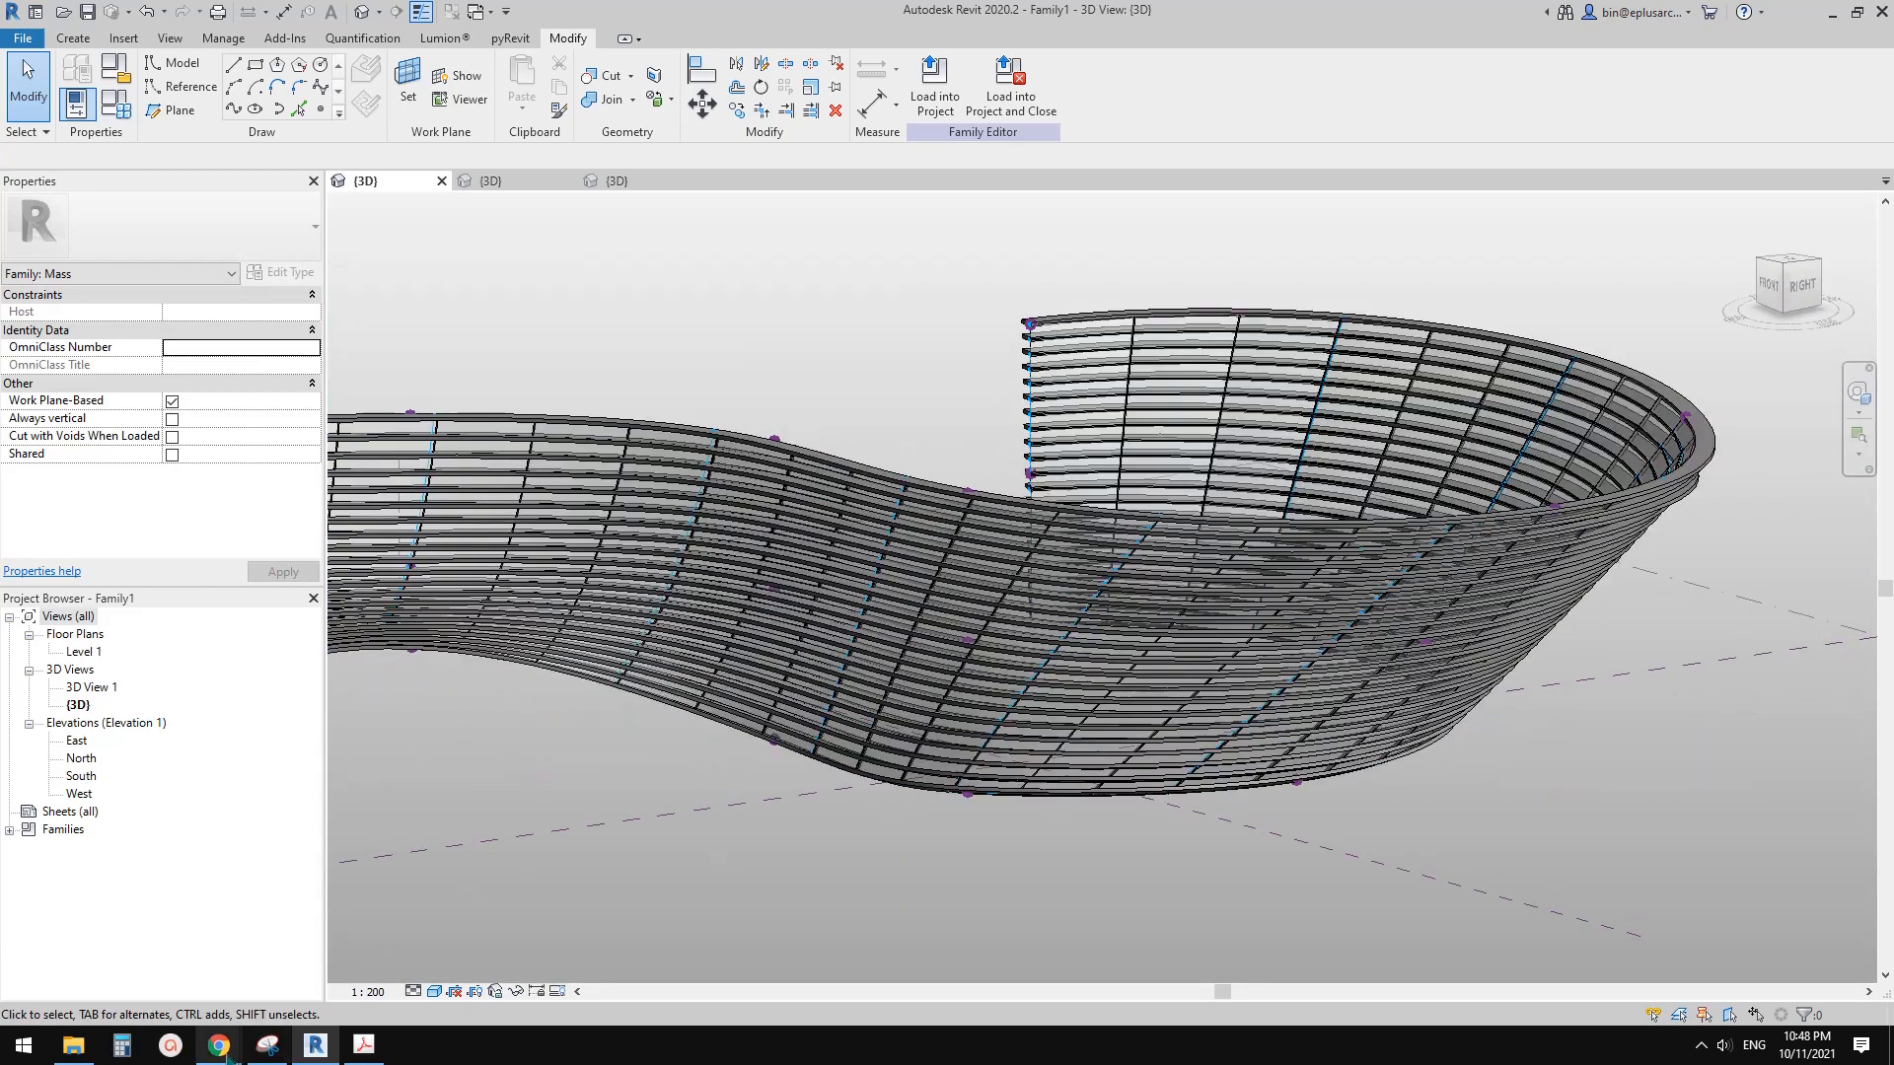
# Step: View the banded building photo in the Google Docs document in Chrome, and return to Revit to compare the facade from several angles
pyautogui.moveTo(219, 1044)
pyautogui.click(494, 963)
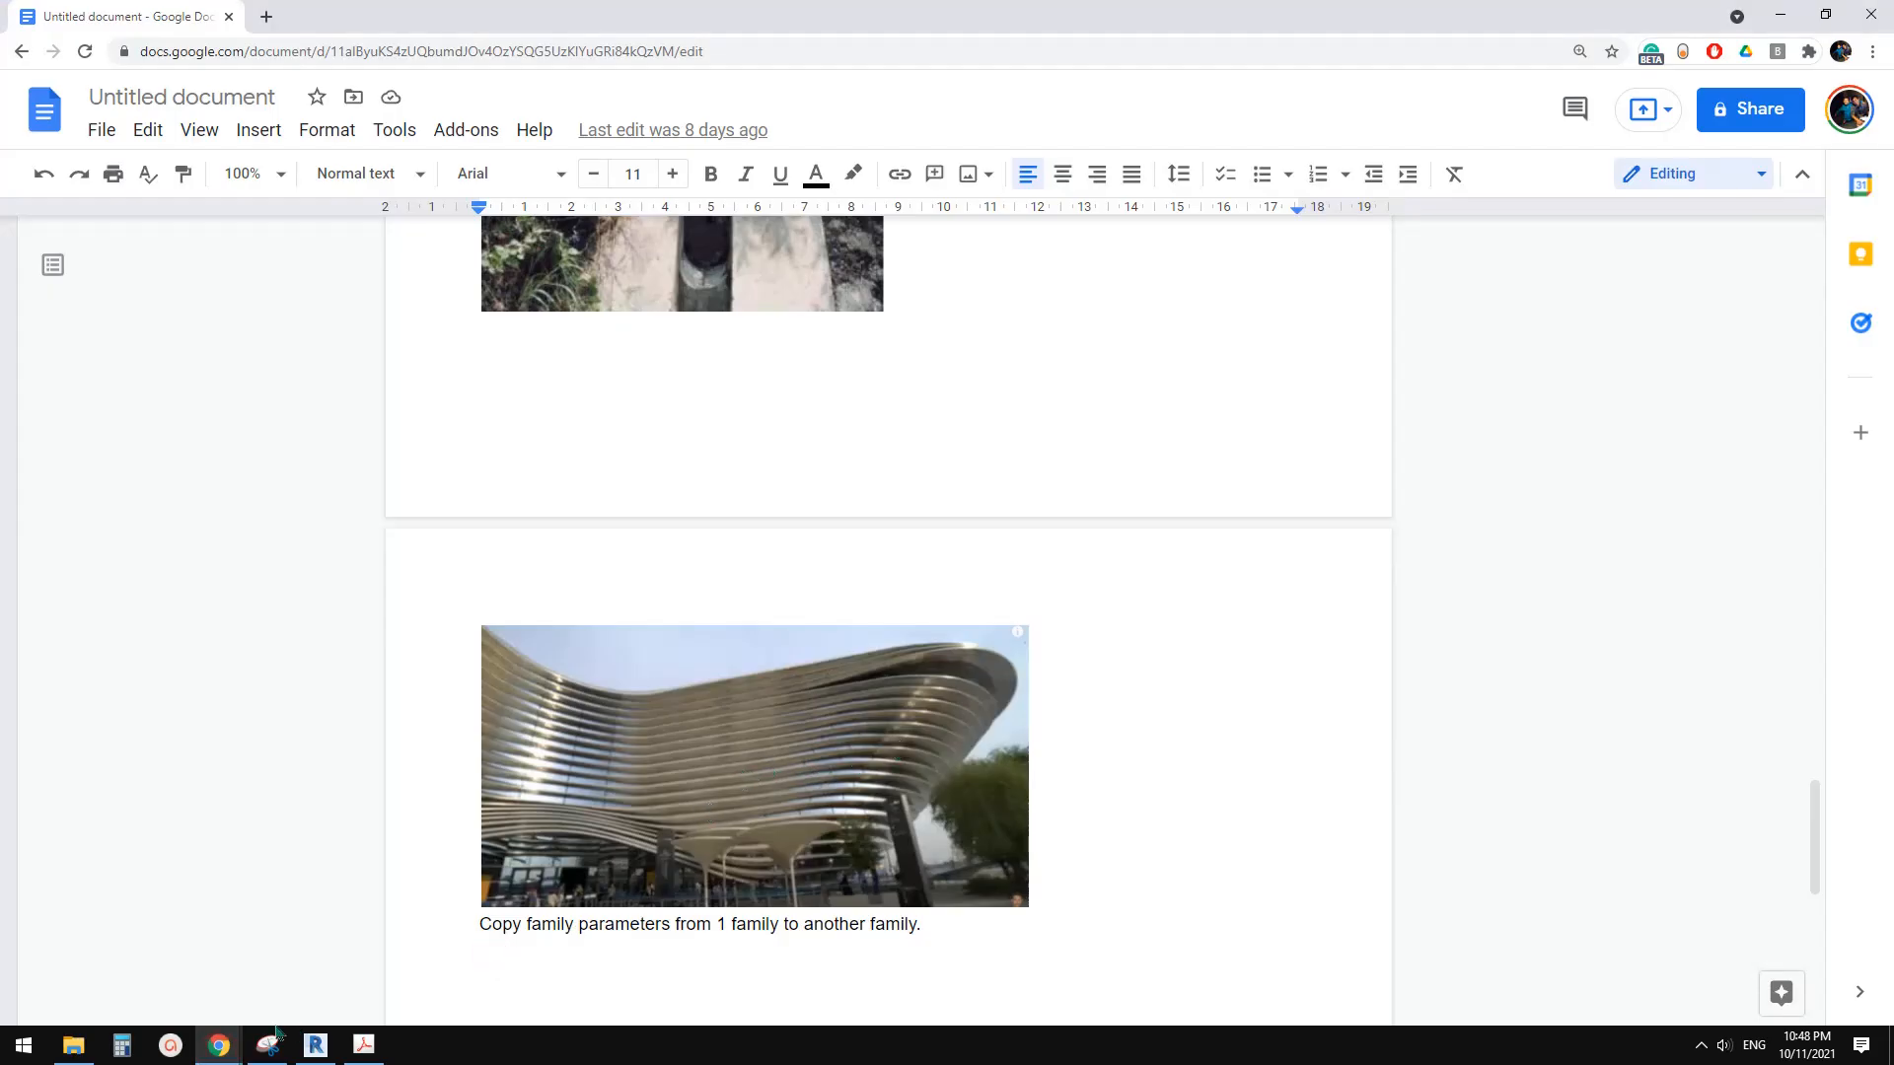
pyautogui.click(313, 1044)
pyautogui.keyDown('shift'); pyautogui.moveTo(1221, 774); pyautogui.dragTo(1045, 642, button='middle'); pyautogui.keyUp('shift')
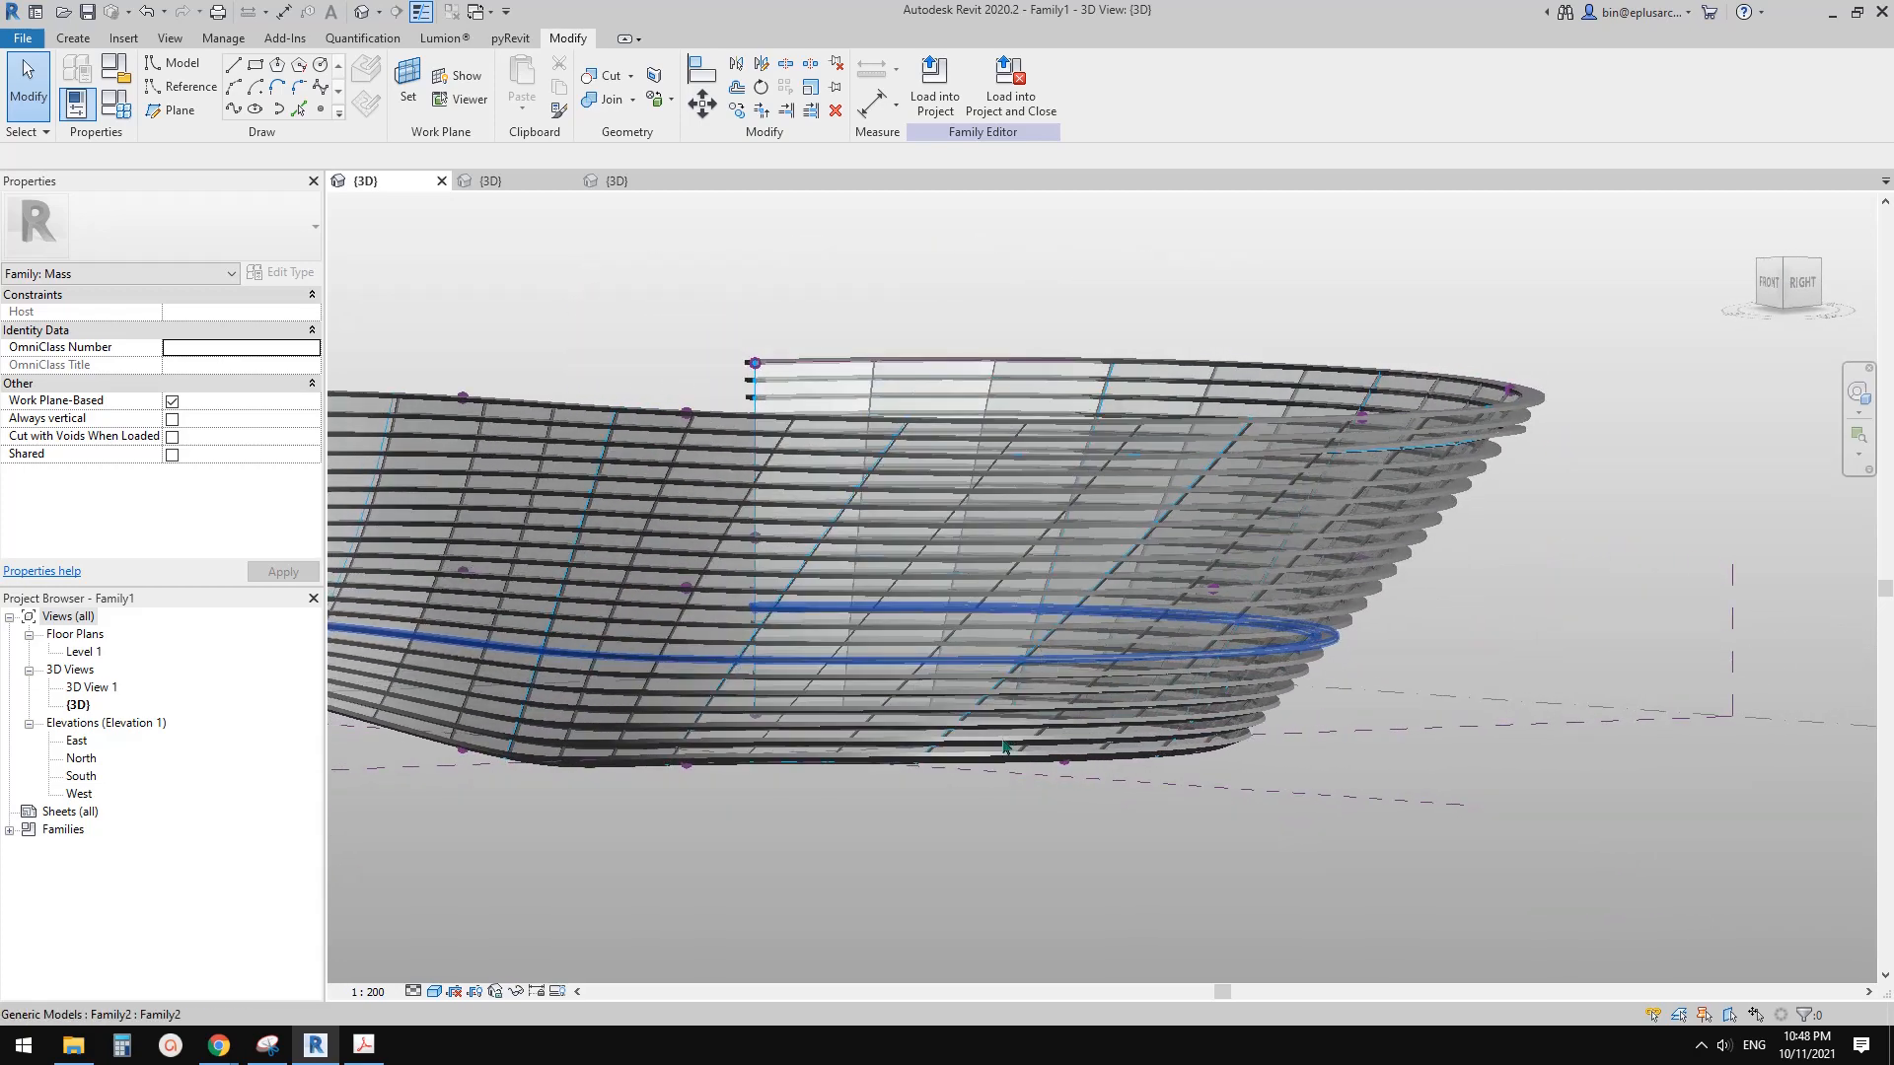
pyautogui.keyDown('shift'); pyautogui.moveTo(1004, 747); pyautogui.dragTo(1083, 742, button='middle'); pyautogui.keyUp('shift')
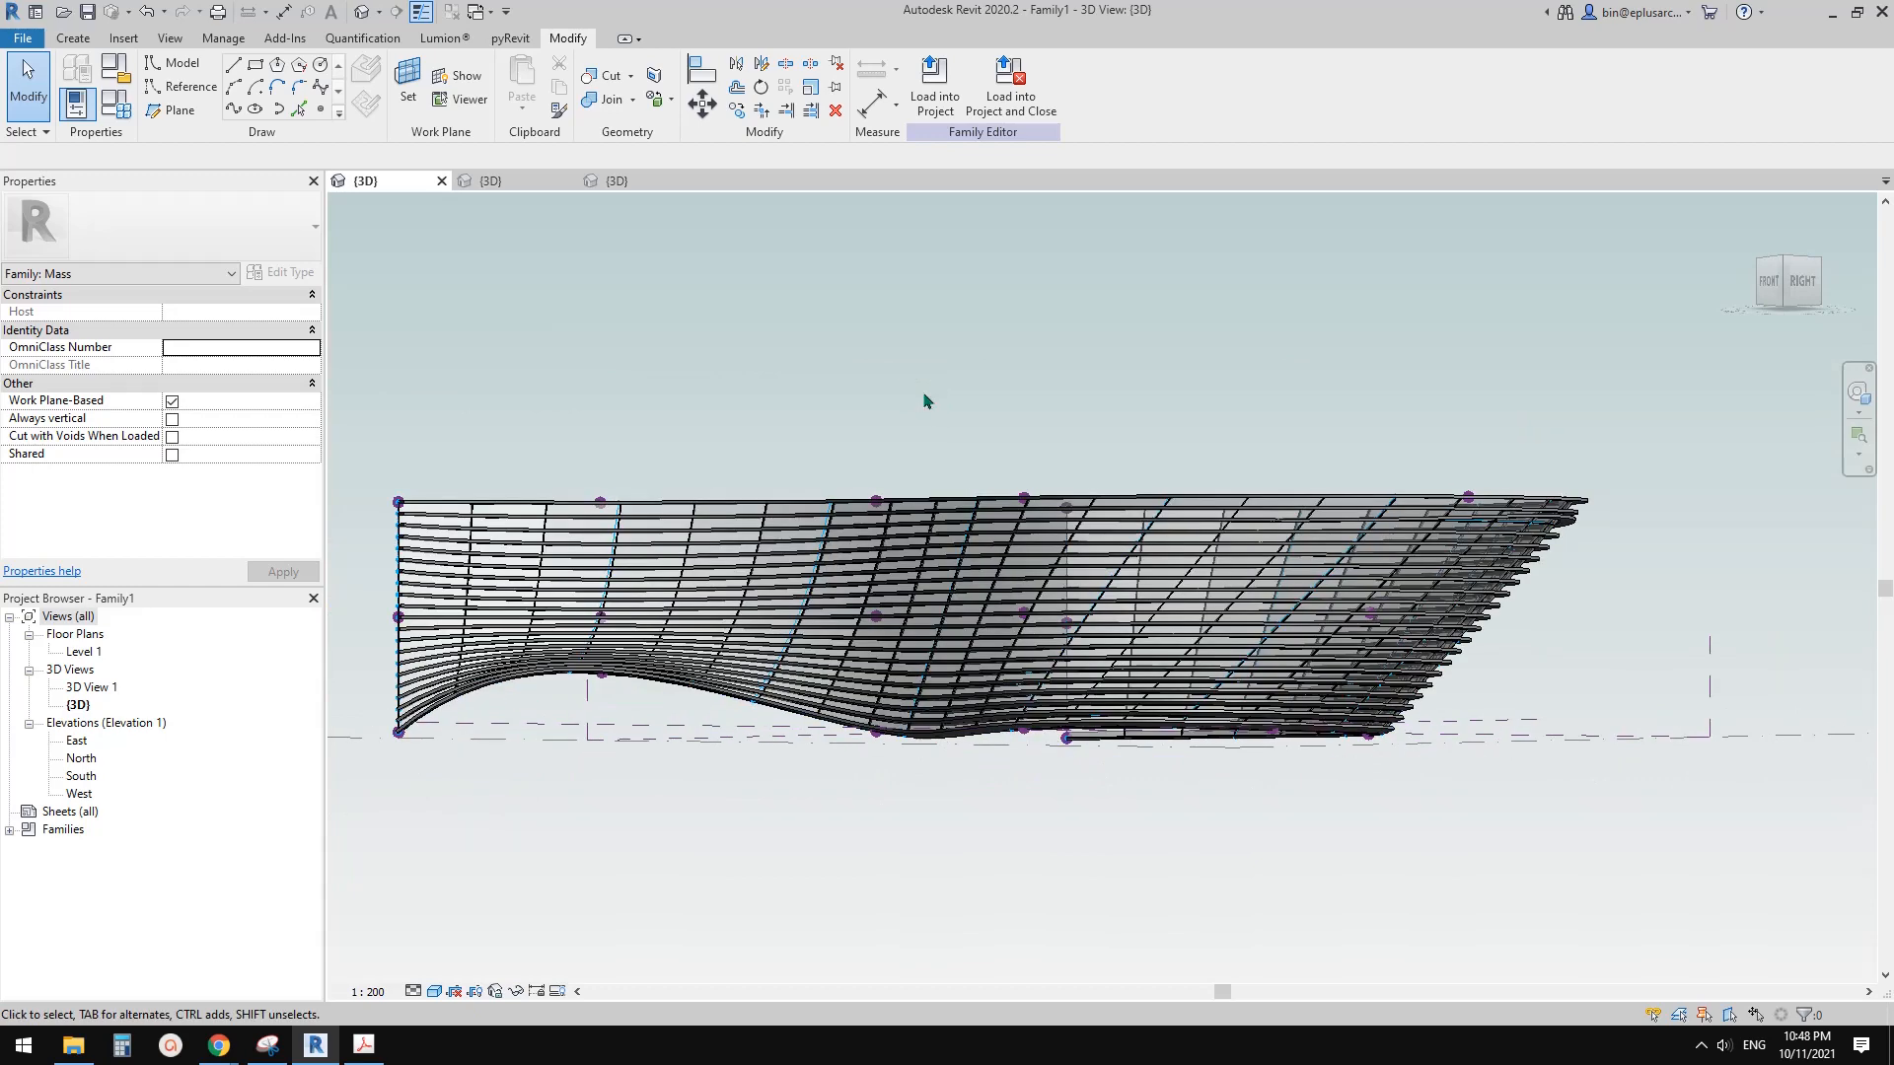